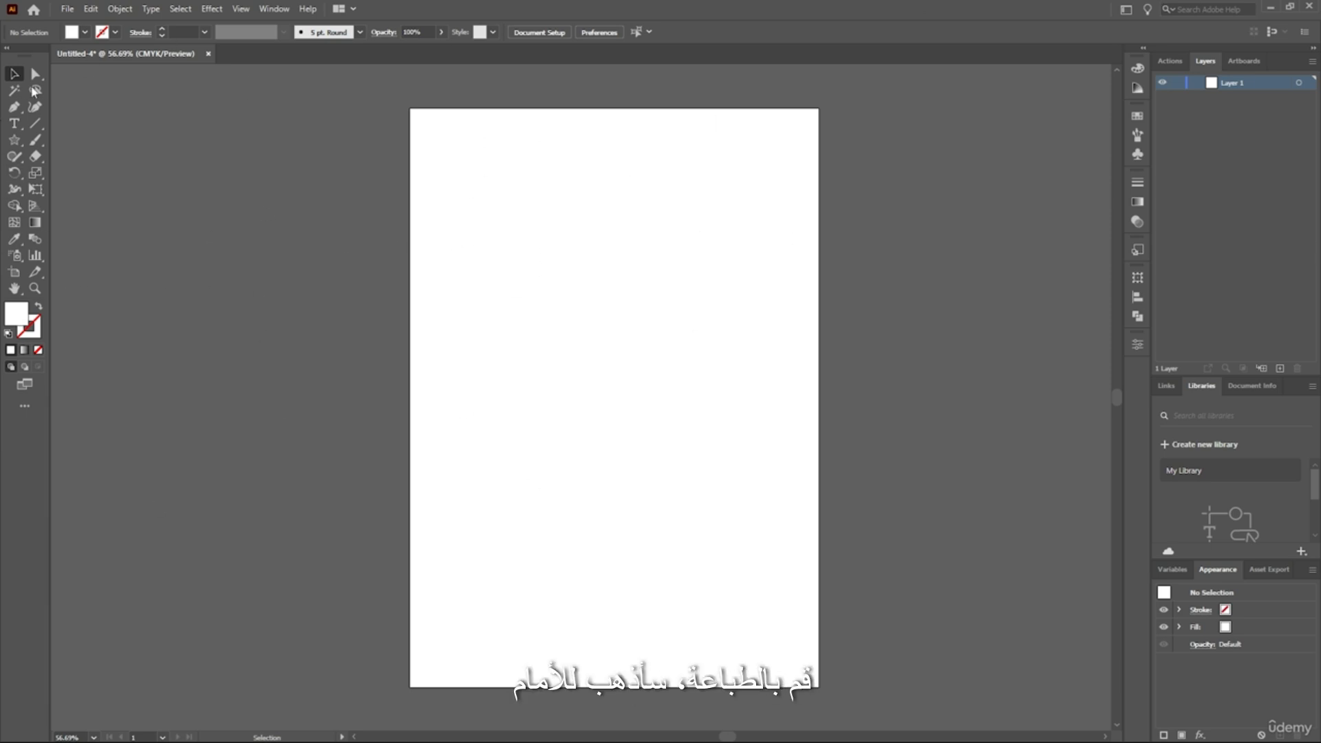
# - Add a line of point text reading BLOODY and enlarge it to about 116 pt across the middle of the page
pyautogui.click(15, 124)
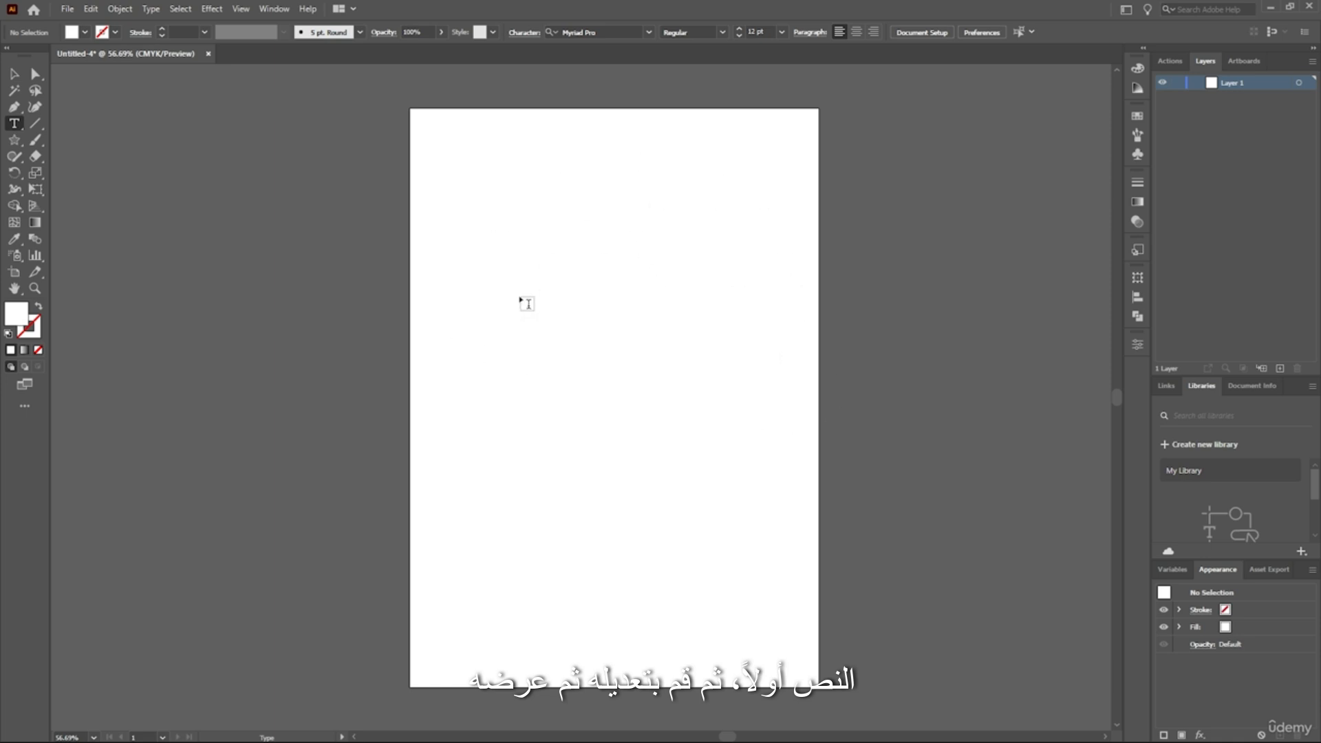
pyautogui.click(515, 269)
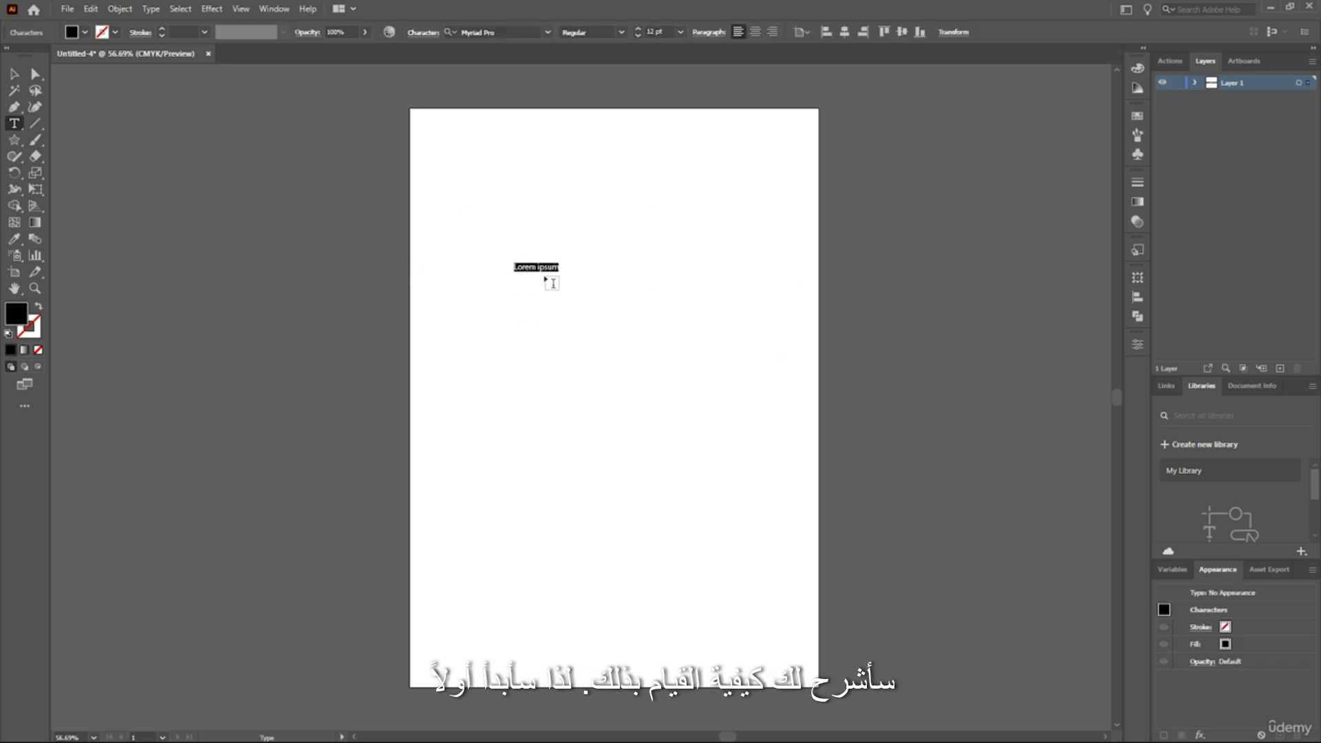
pyautogui.press('Escape')
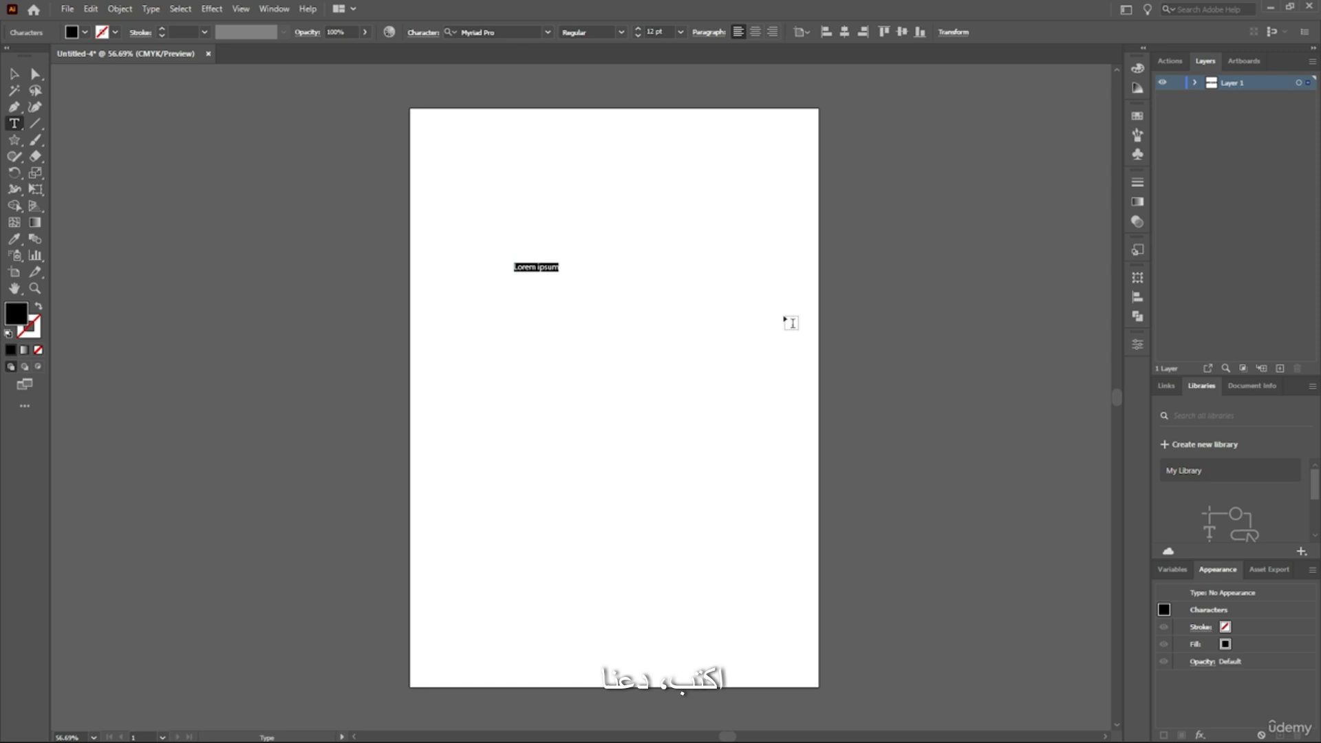
pyautogui.write('B')
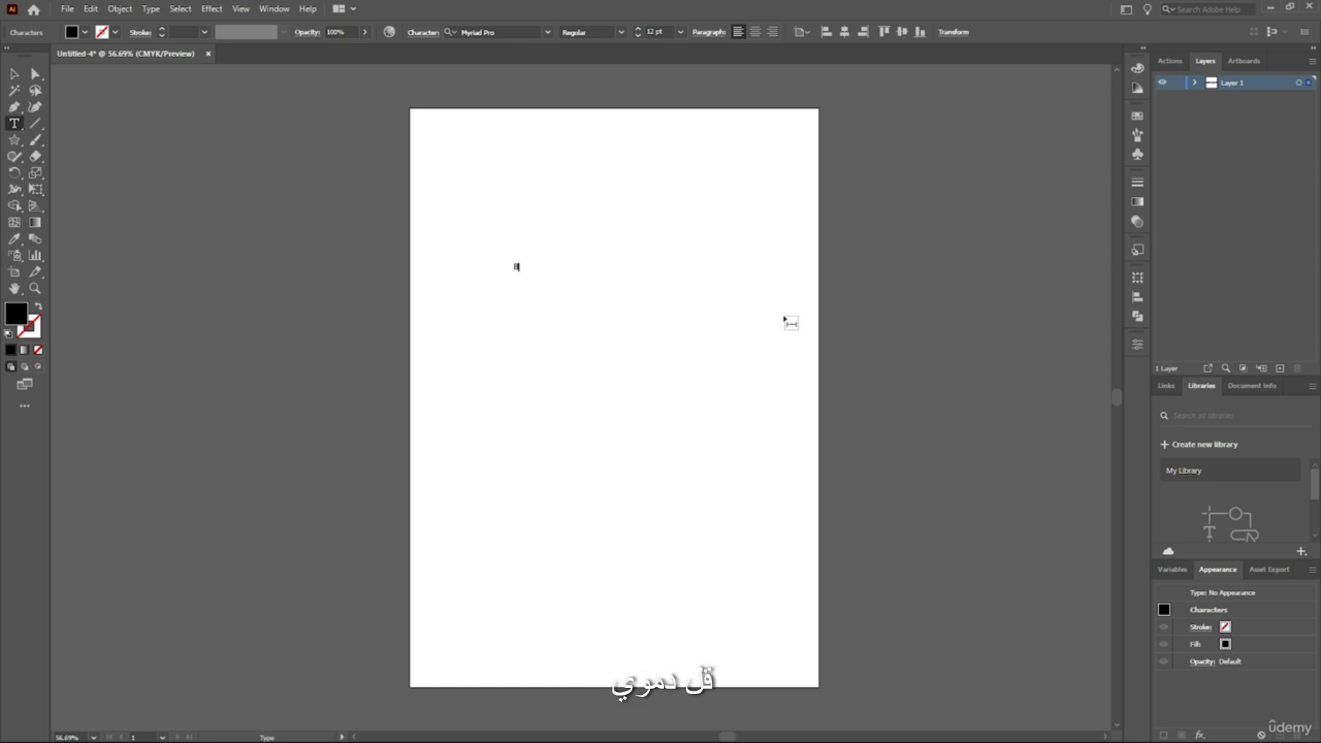
pyautogui.write('loddy')
pyautogui.hotkey('ctrl', 'a')
pyautogui.write('BLO')
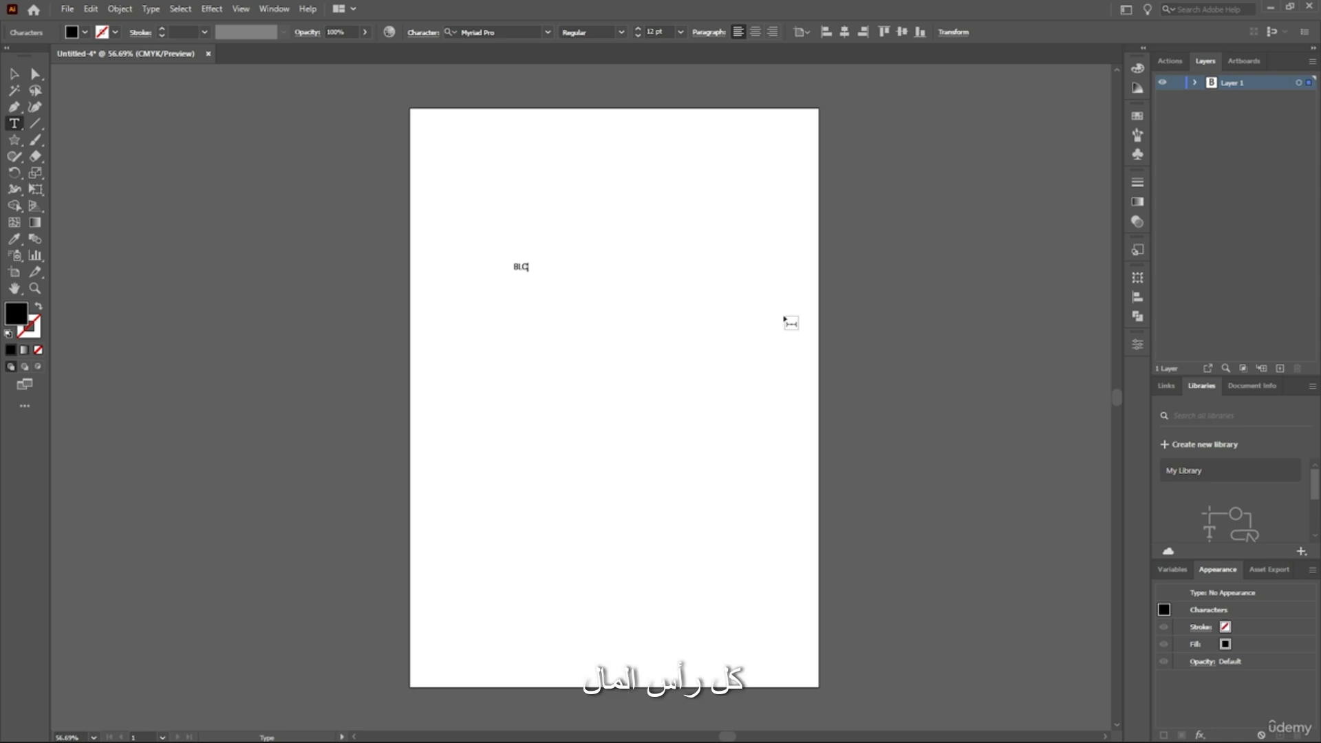
pyautogui.write('ODY')
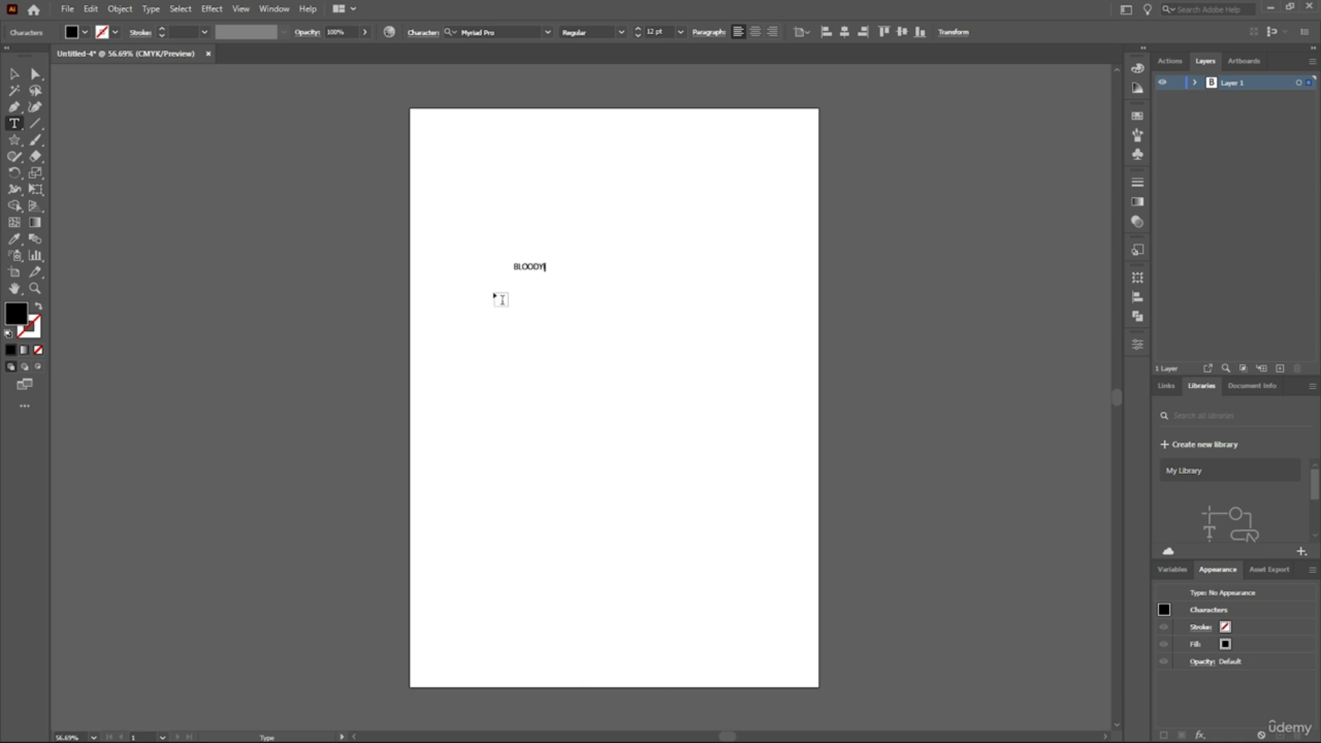
pyautogui.press('Escape')
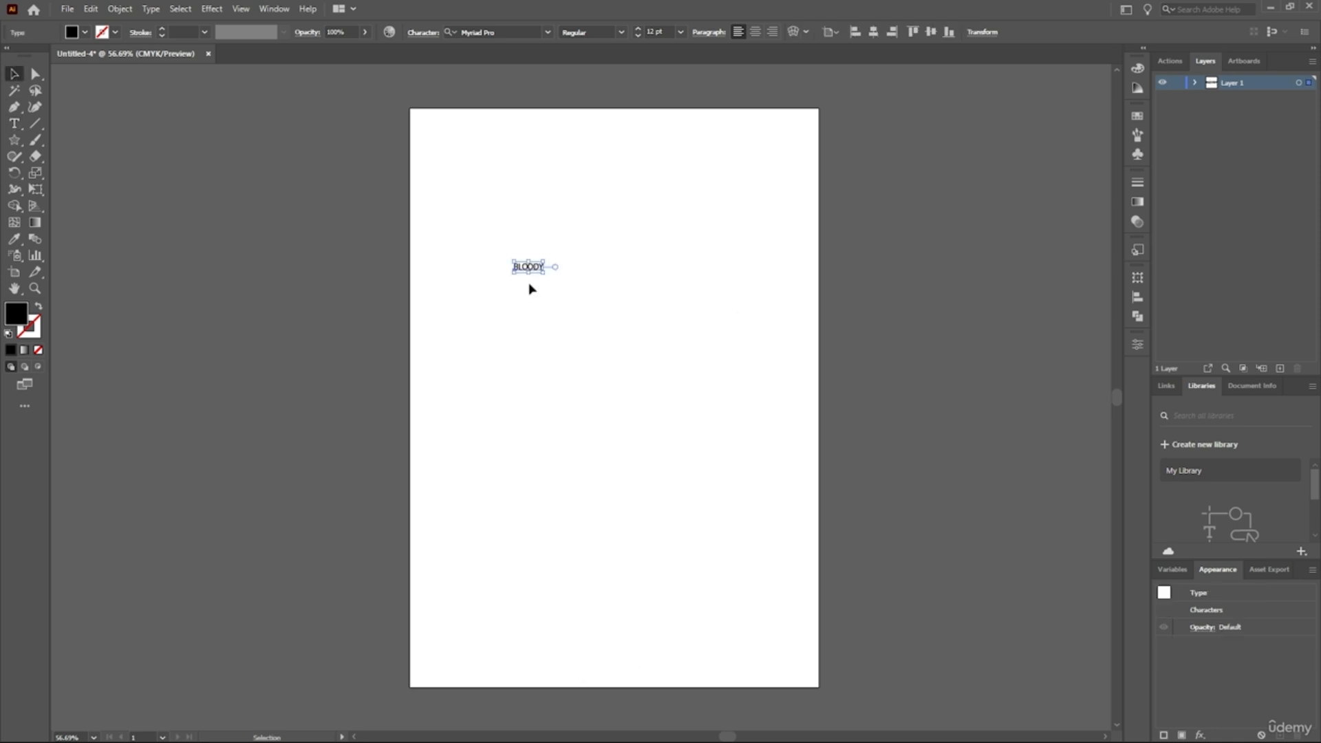
pyautogui.moveTo(543, 273); pyautogui.dragTo(789, 461)
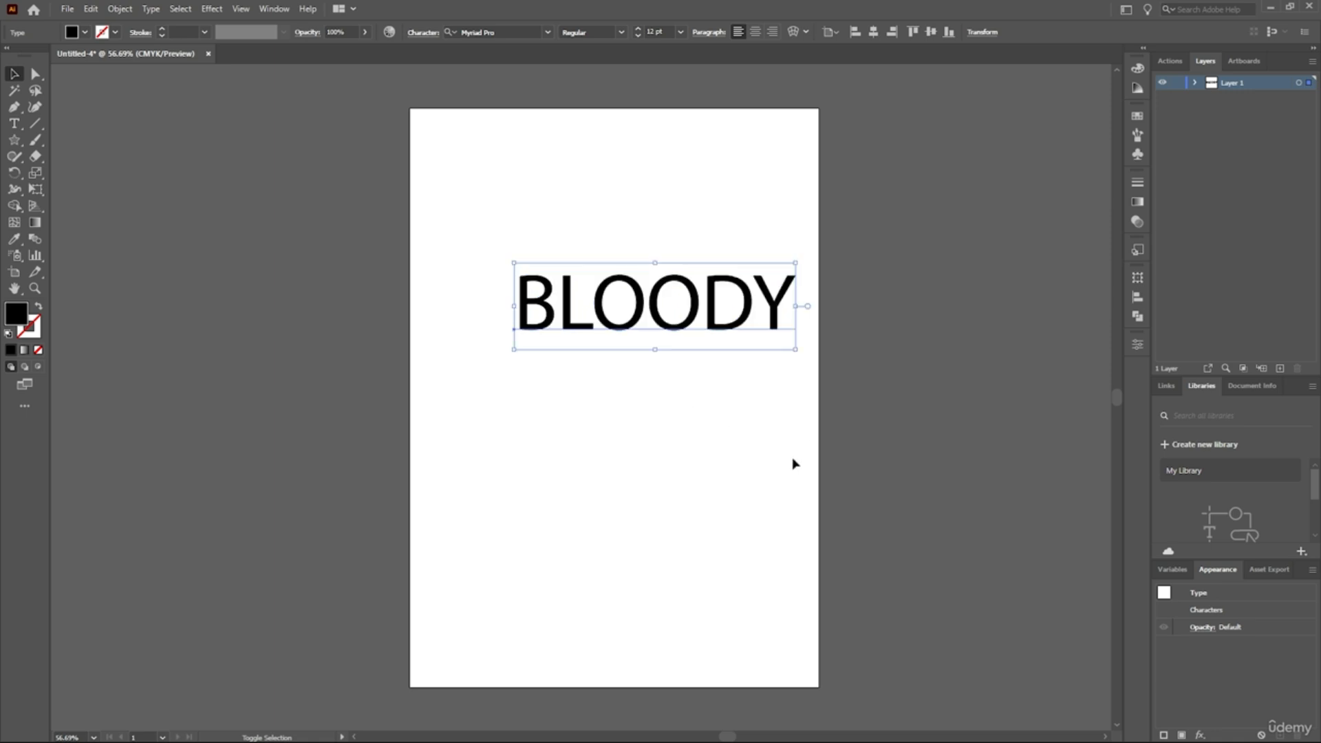
pyautogui.moveTo(690, 315); pyautogui.dragTo(637, 364)
# - Replace the wording of the text line with BLIMEY and shift it slightly toward the page's horizontal centre
pyautogui.doubleClick(637, 365)
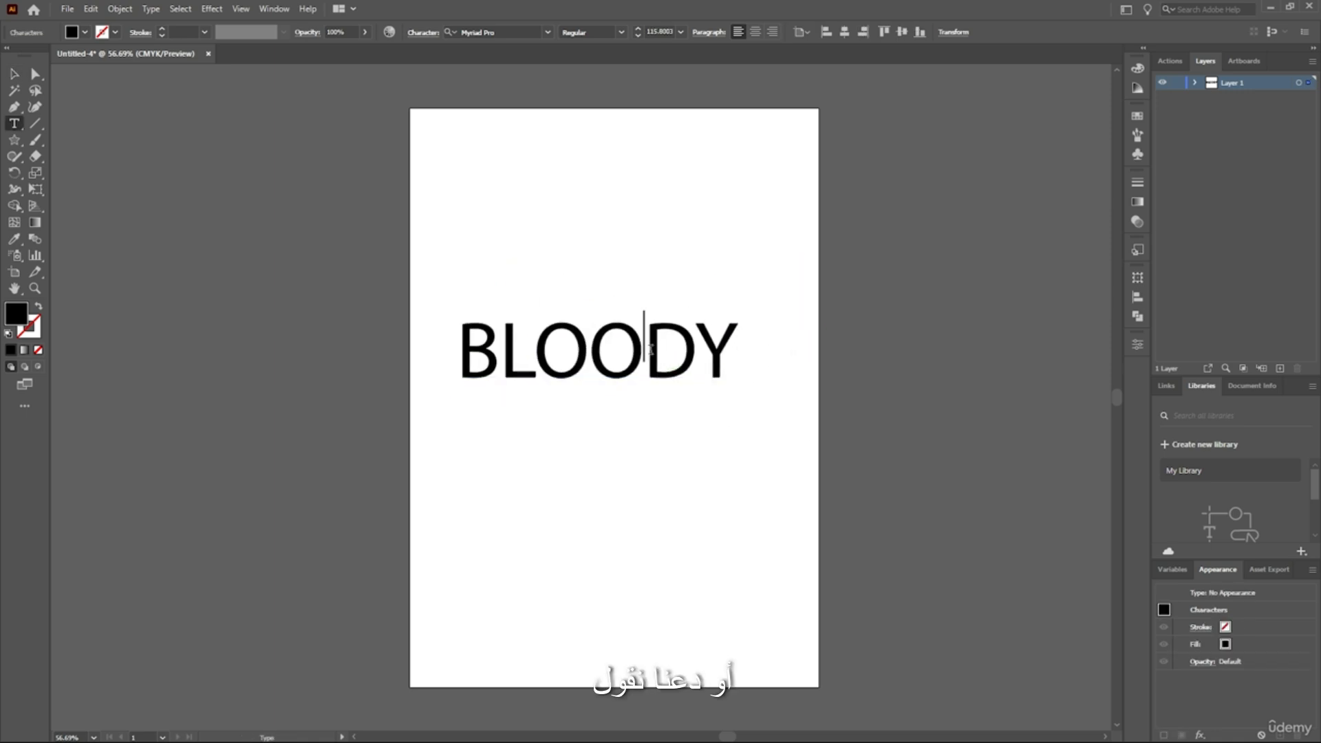
pyautogui.hotkey('ctrl', 'a')
pyautogui.write('BLI')
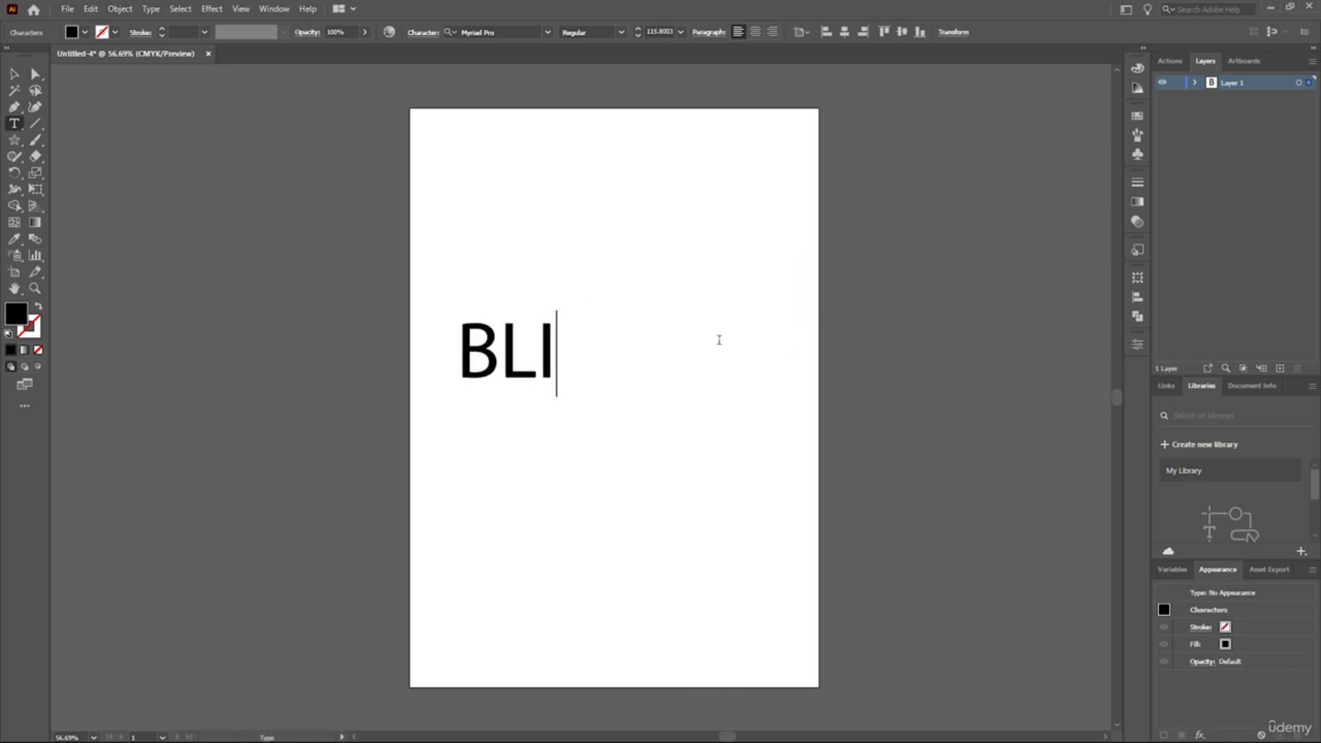
pyautogui.write('MEY')
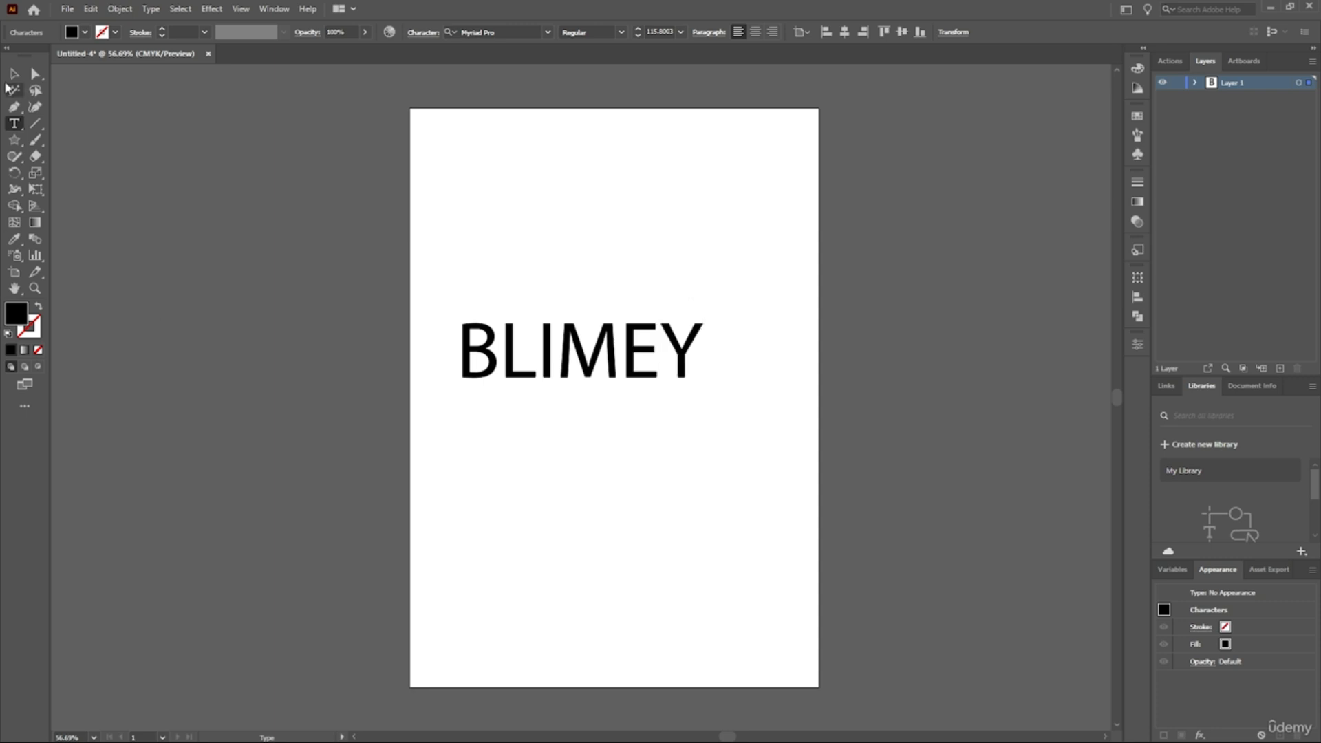
pyautogui.press('Escape')
pyautogui.moveTo(576, 383); pyautogui.dragTo(604, 379)
pyautogui.click(1030, 374)
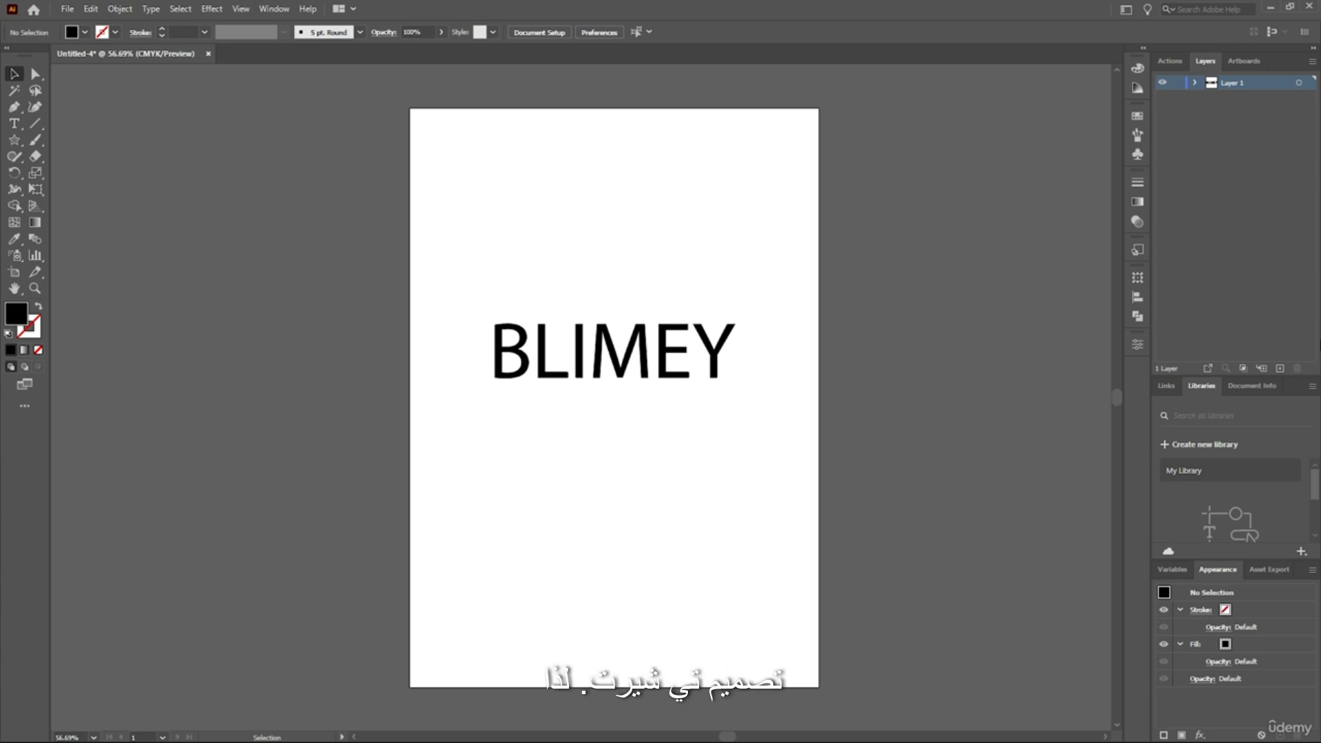
# - Enlarge the BLIMEY text proportionally to about 145 pt and move it back near the middle of the page
pyautogui.click(633, 351)
pyautogui.moveTo(736, 387); pyautogui.dragTo(775, 449)
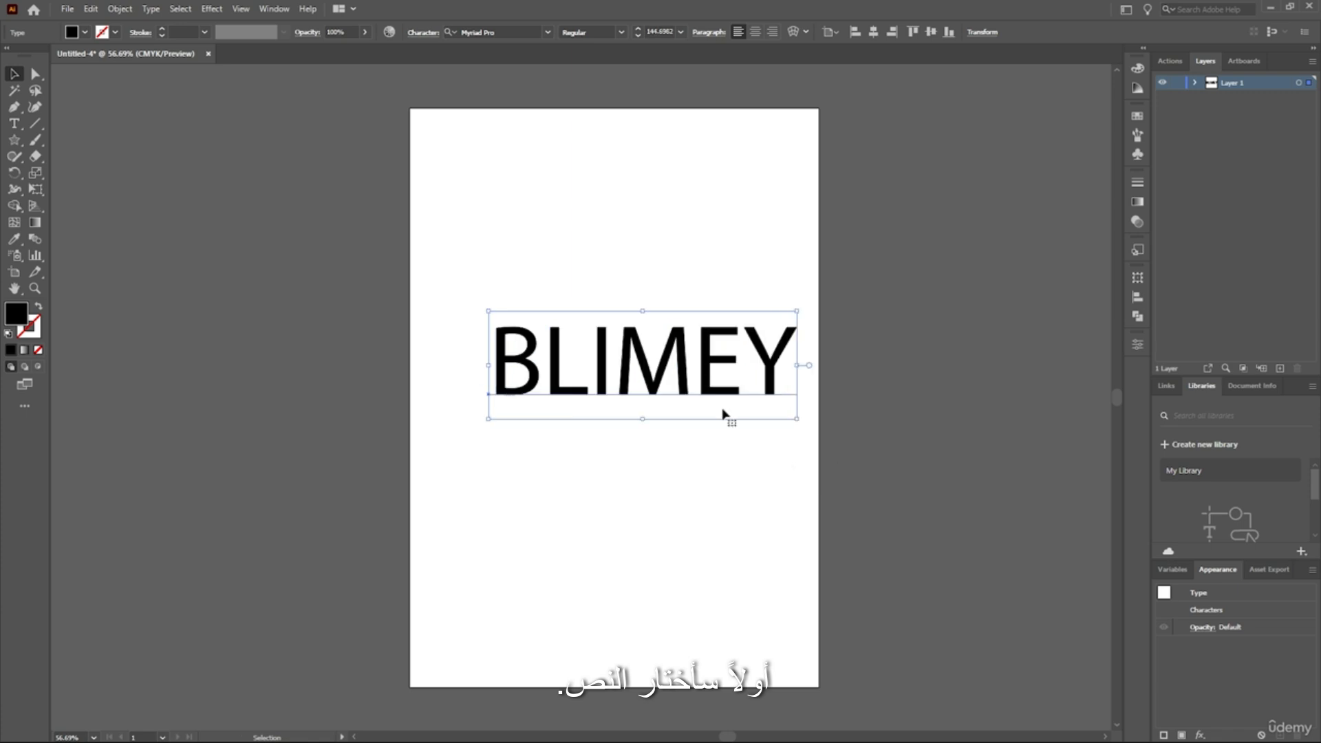
pyautogui.moveTo(722, 413); pyautogui.dragTo(671, 395)
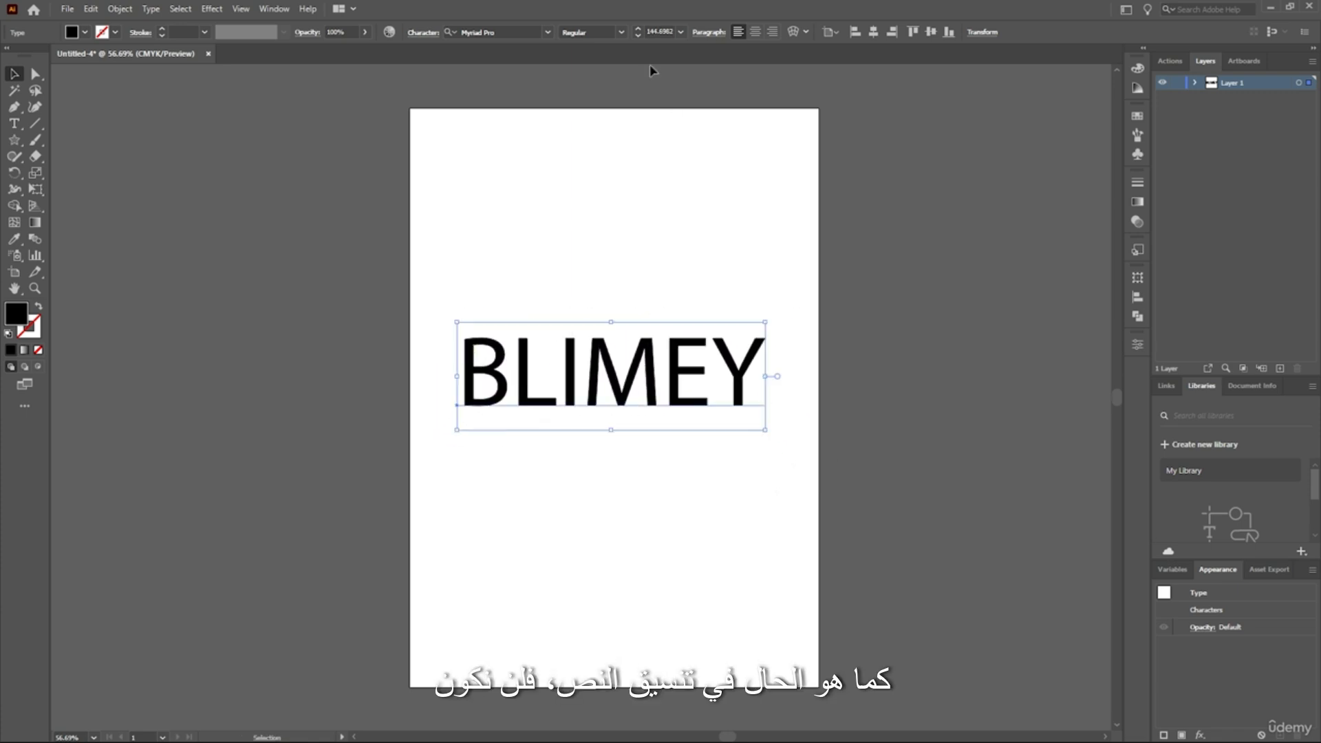
# - Centre the BLIMEY paragraph and align the text horizontally and vertically to the centre of the artboard
pyautogui.click(754, 32)
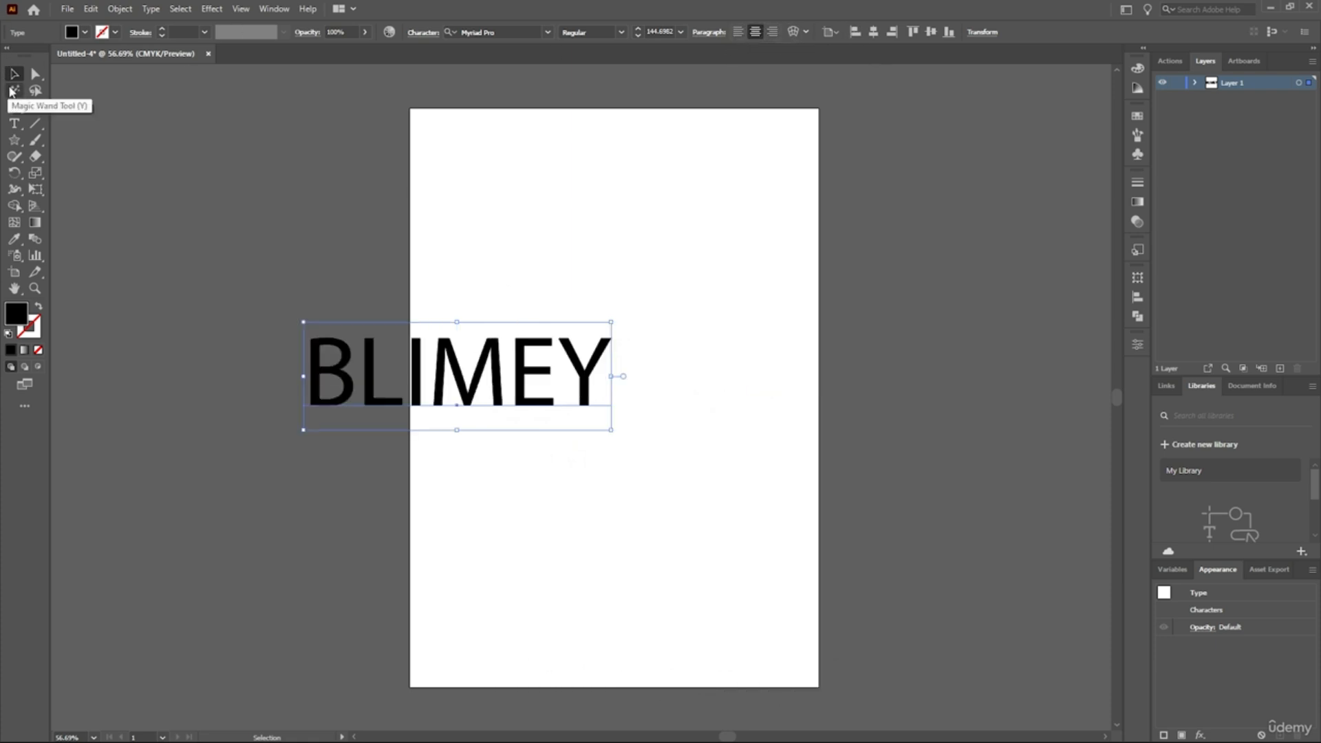
pyautogui.click(872, 31)
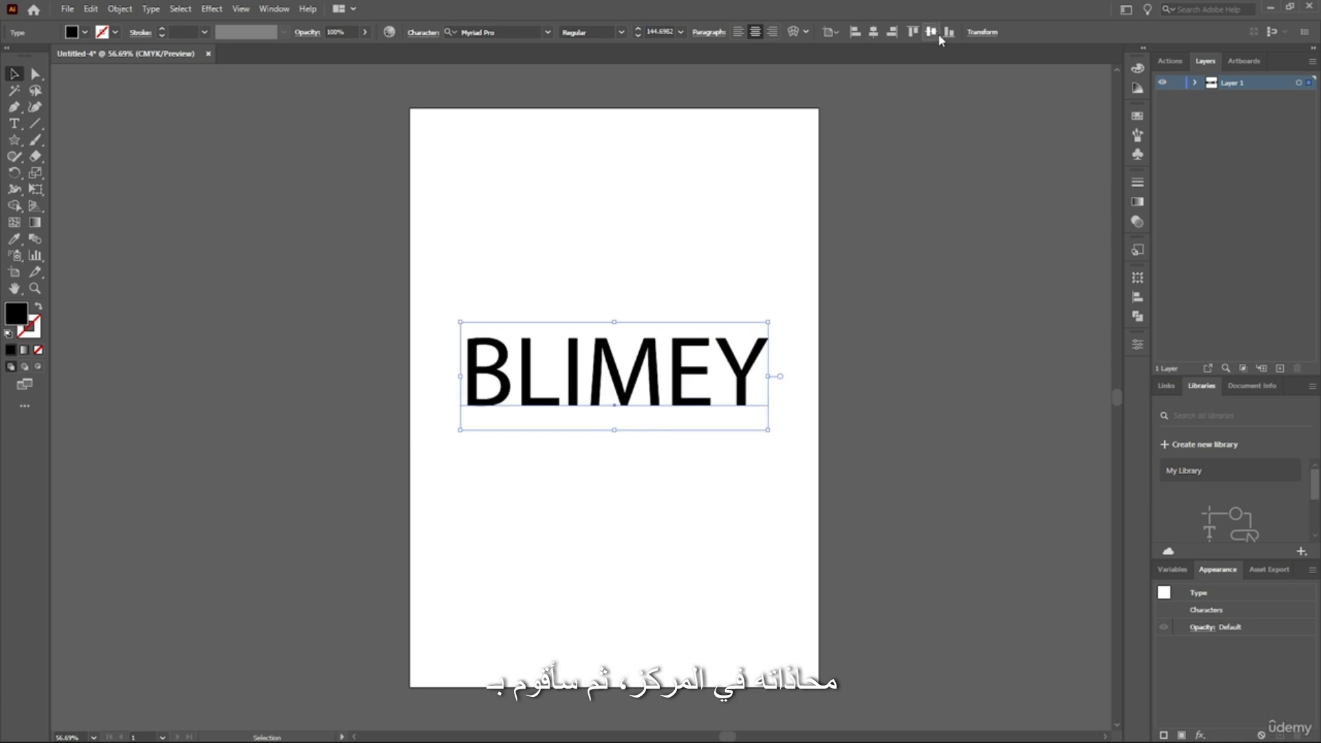
pyautogui.click(930, 33)
pyautogui.click(654, 69)
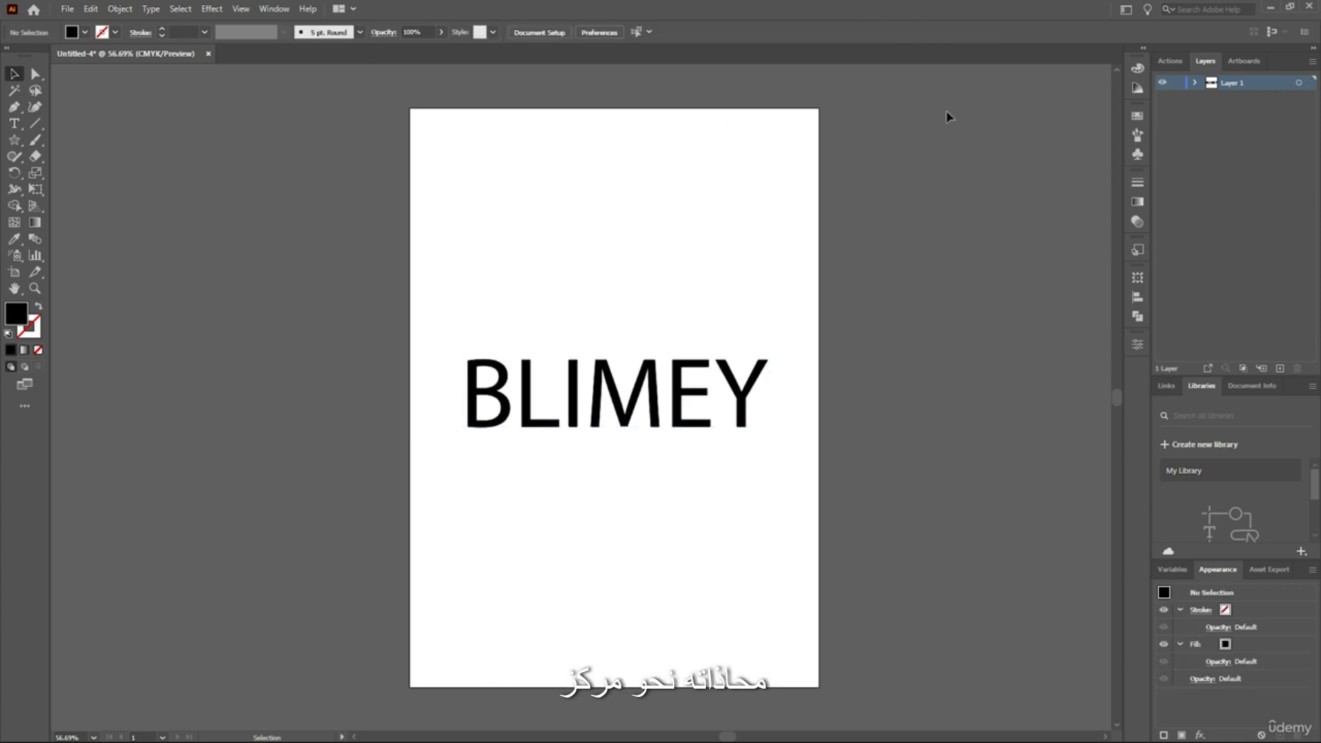
# - Browse the available fonts and set the BLIMEY text in Colonna MT
pyautogui.click(756, 392)
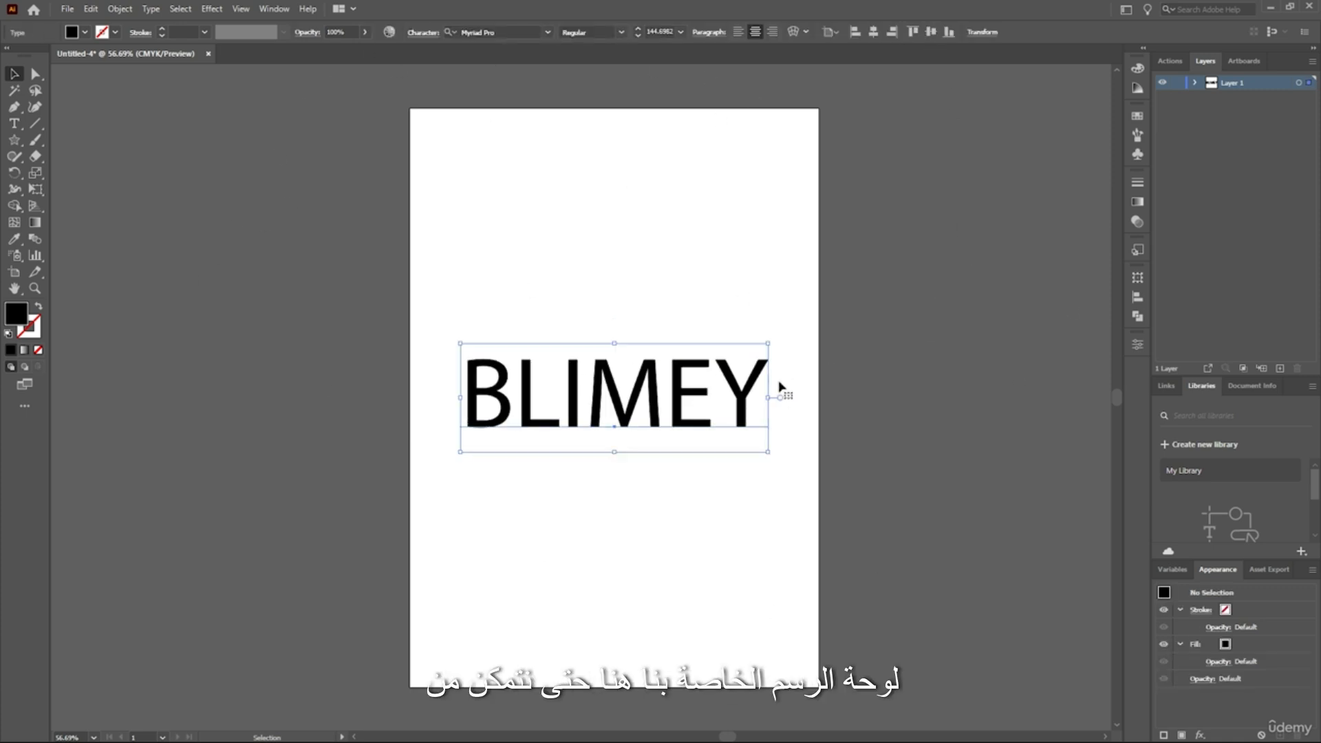
pyautogui.scroll(4, 527, 457)
pyautogui.scroll(-2, 680, 385)
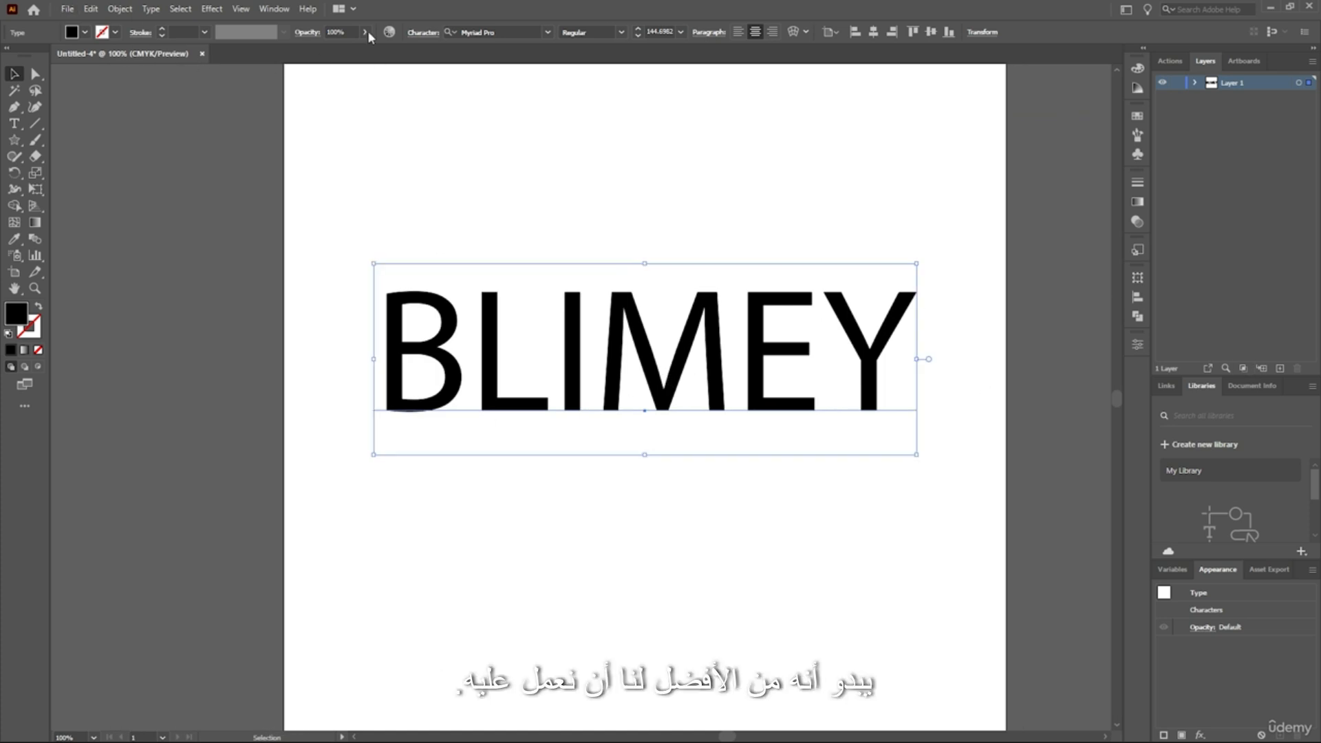
pyautogui.click(548, 32)
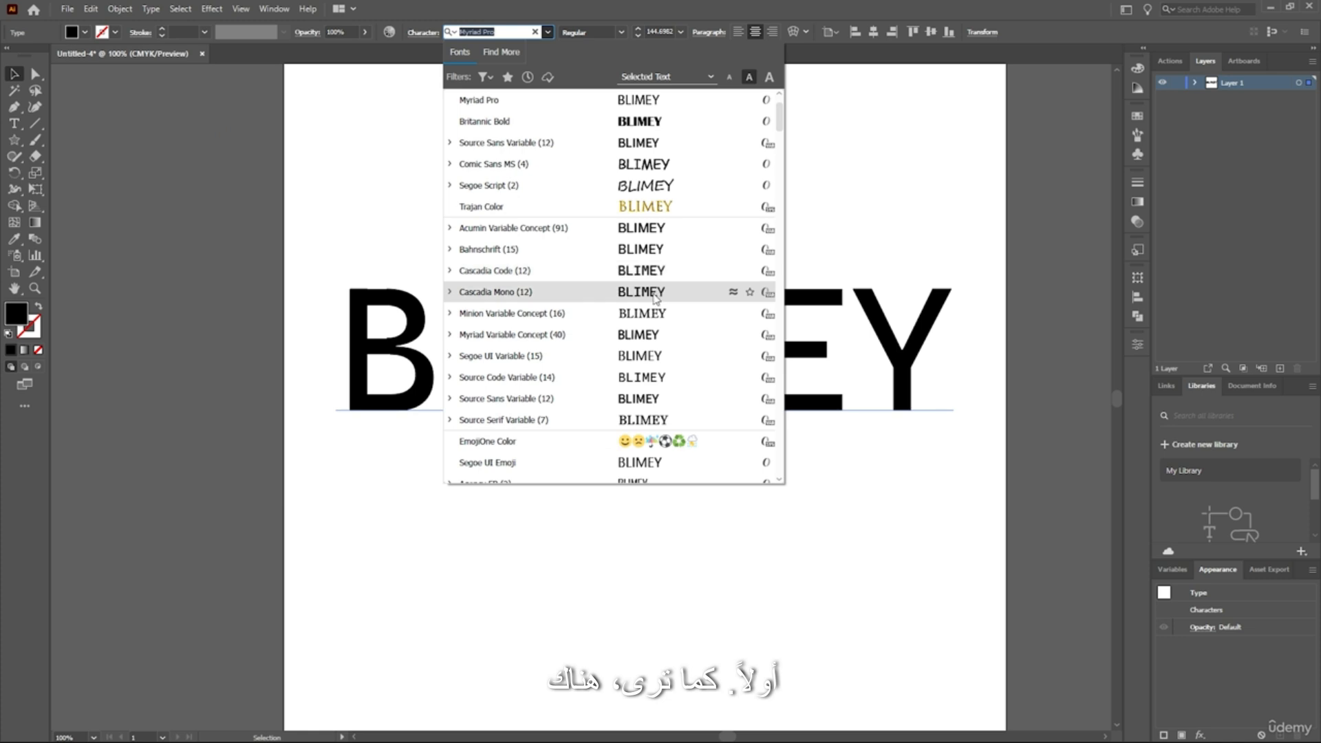
pyautogui.scroll(-5, 657, 310)
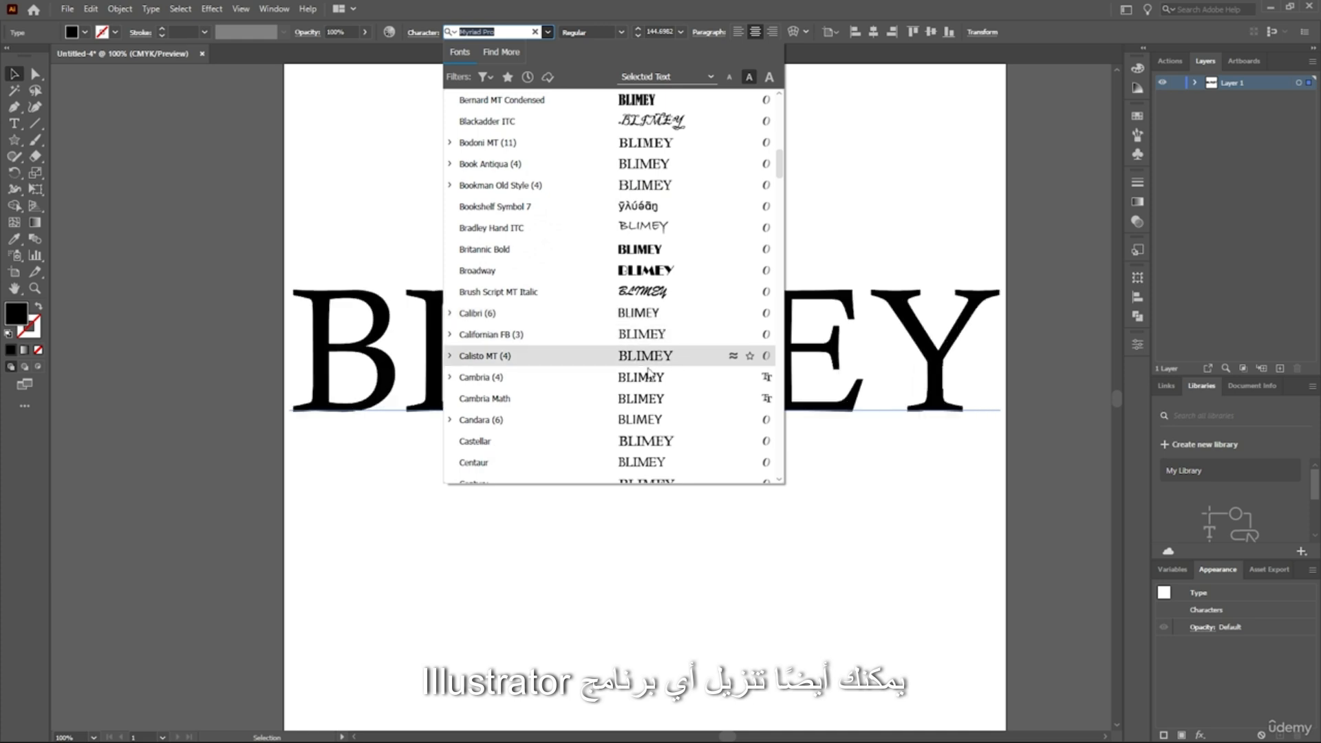
pyautogui.click(502, 53)
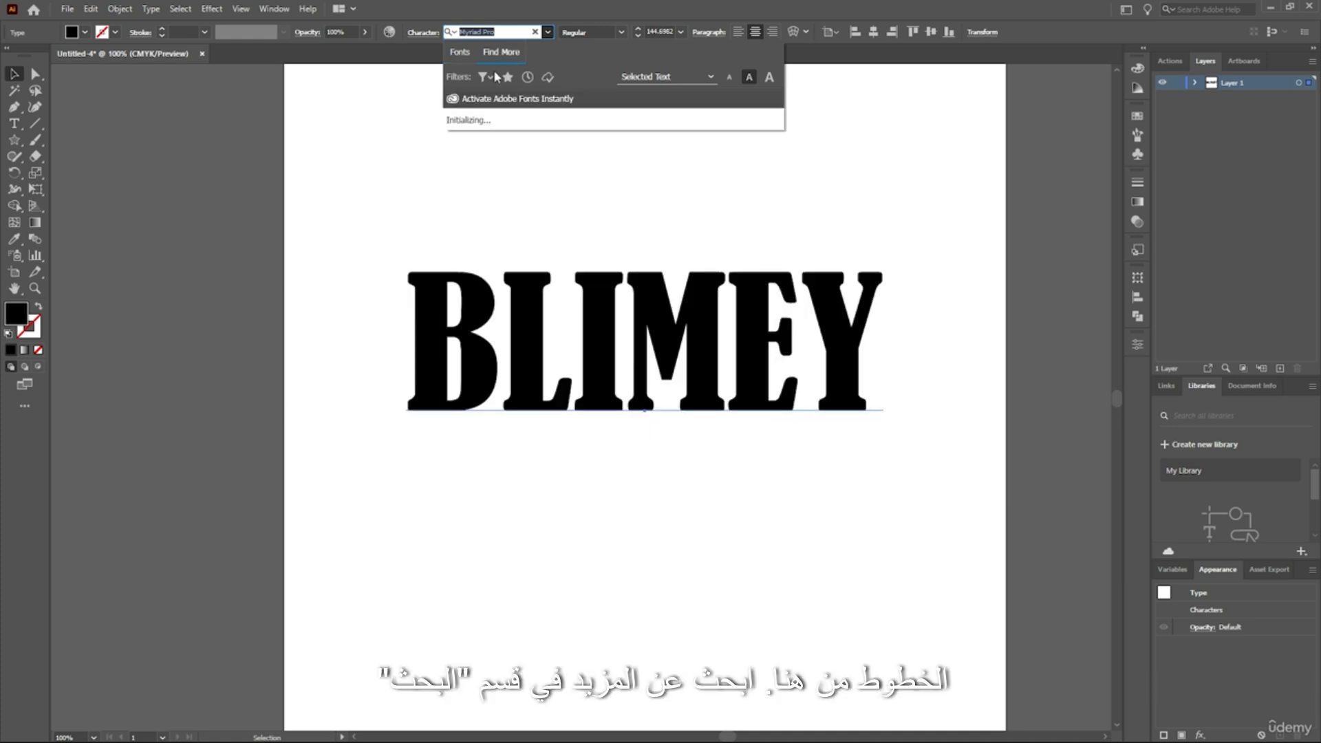
pyautogui.click(456, 52)
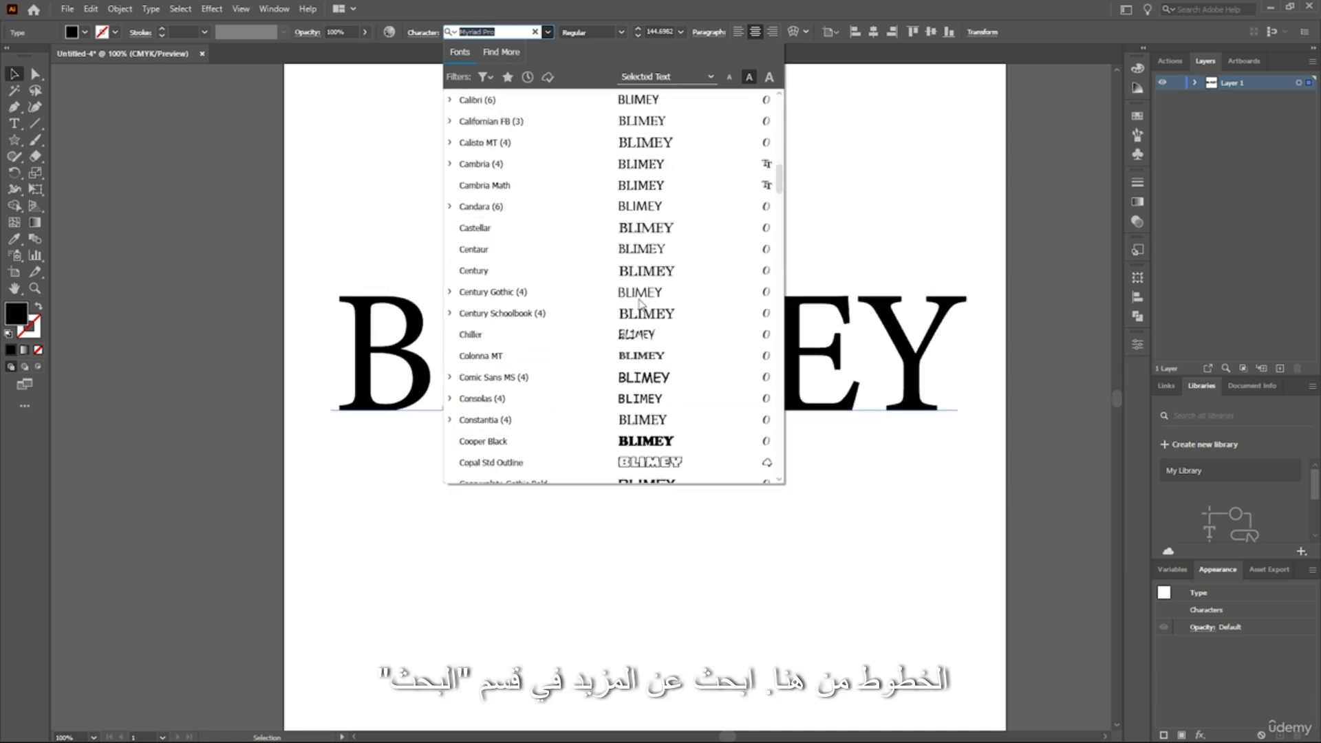
pyautogui.click(634, 364)
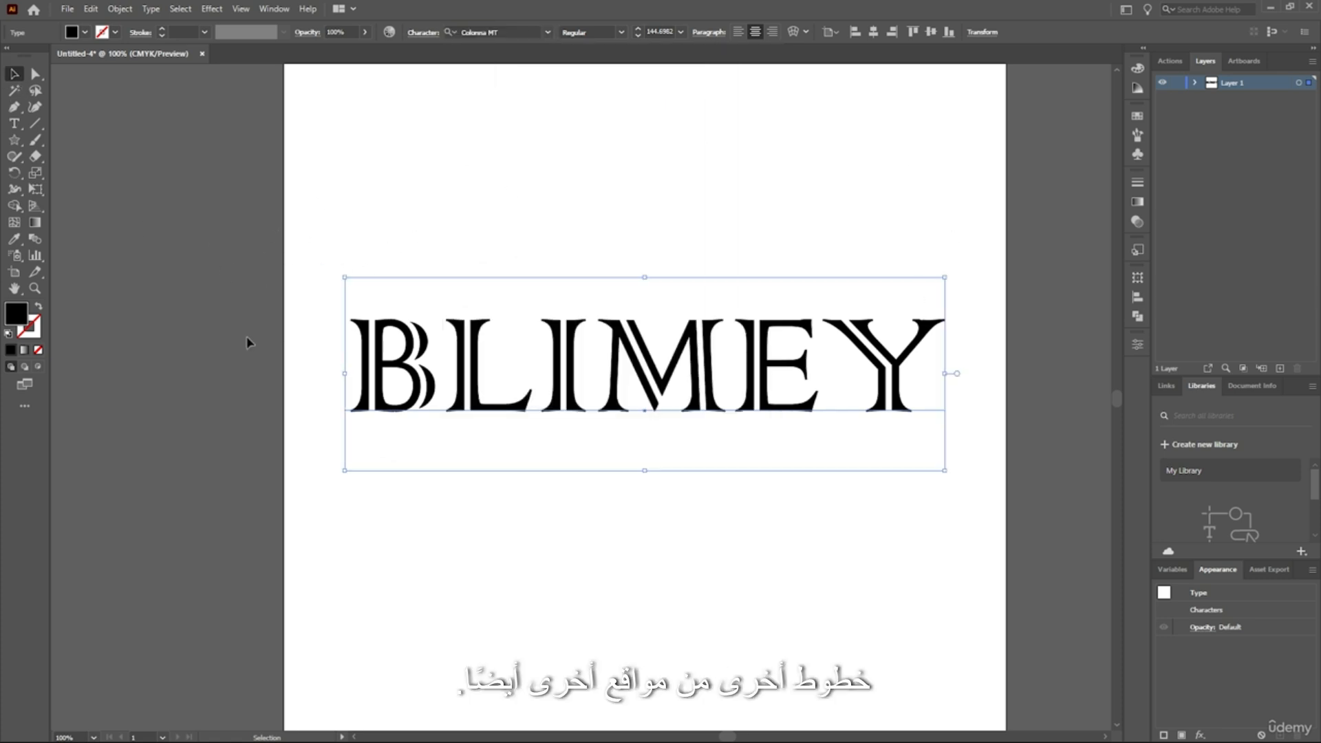
pyautogui.click(239, 380)
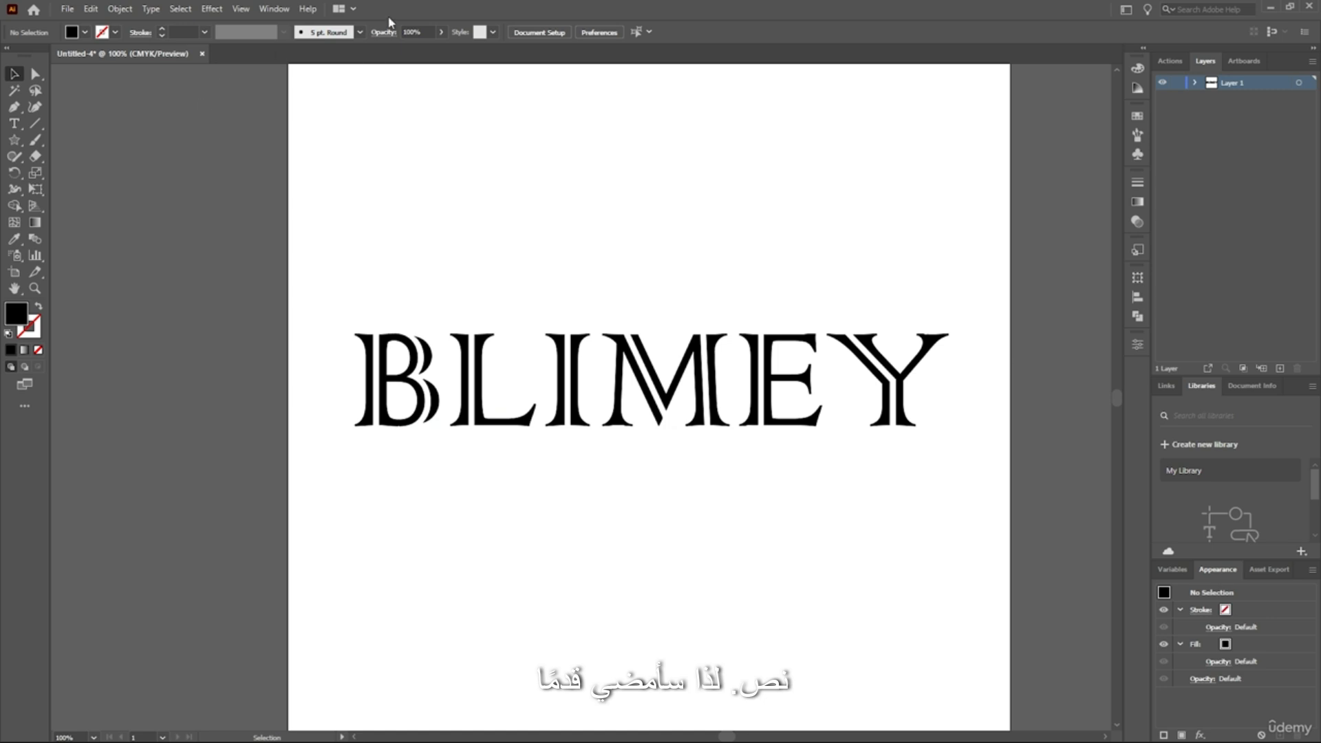
# - Change the font of the BLIMEY text to Javanese Text
pyautogui.hotkey('ctrl', 'a')
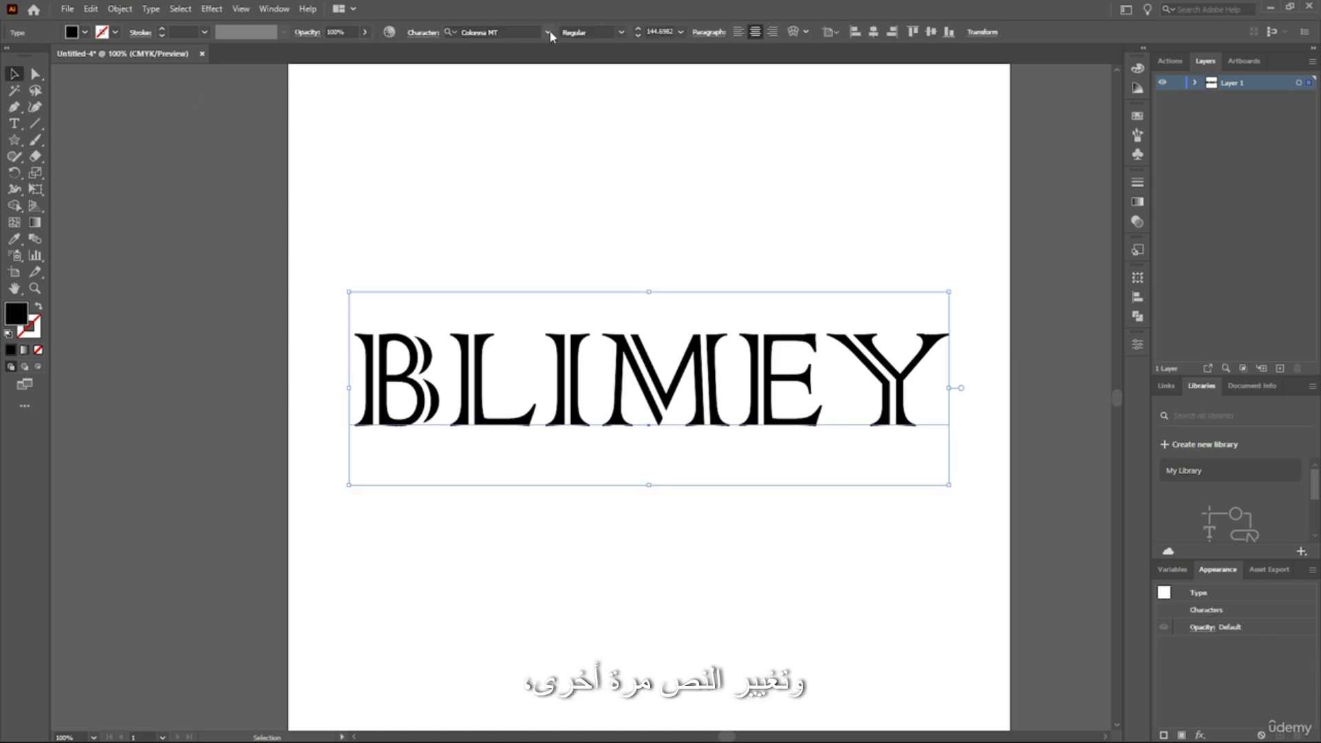
pyautogui.click(547, 32)
pyautogui.scroll(-10, 681, 350)
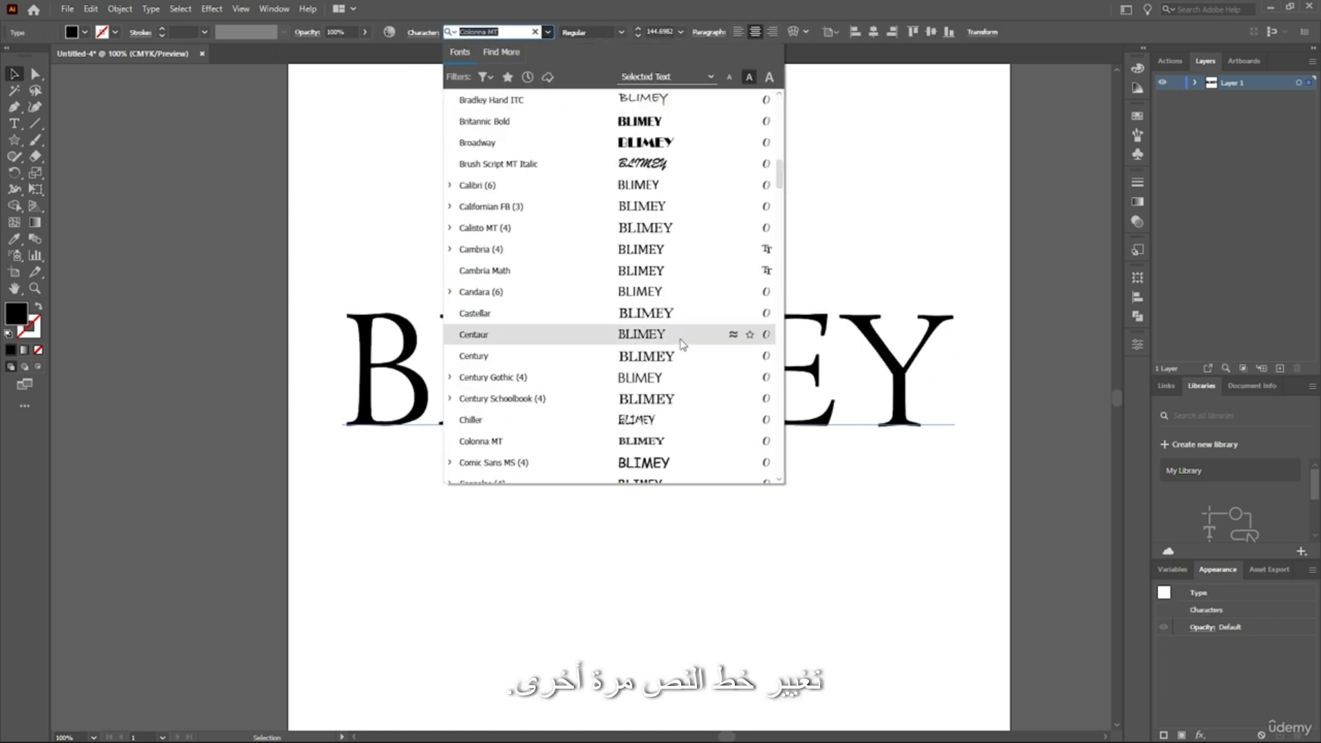
pyautogui.scroll(10, 682, 345)
pyautogui.scroll(-15, 678, 337)
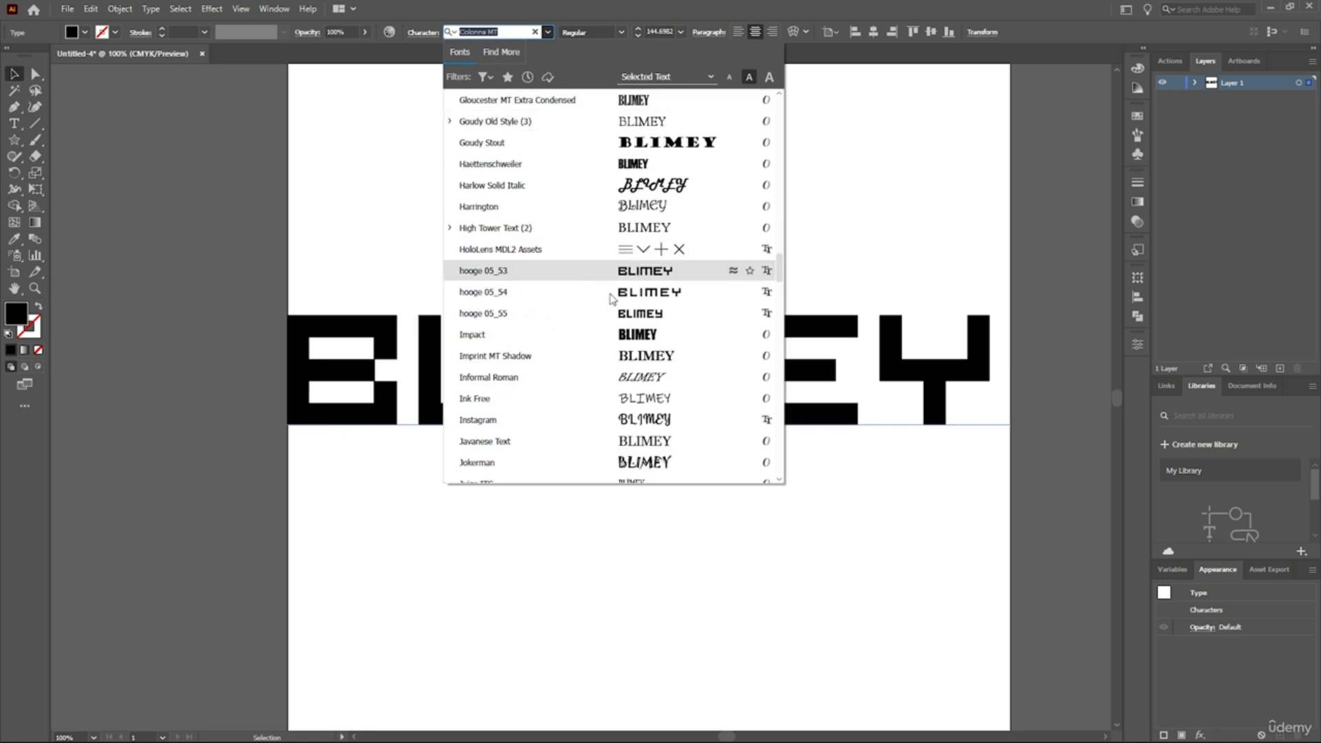
pyautogui.click(646, 440)
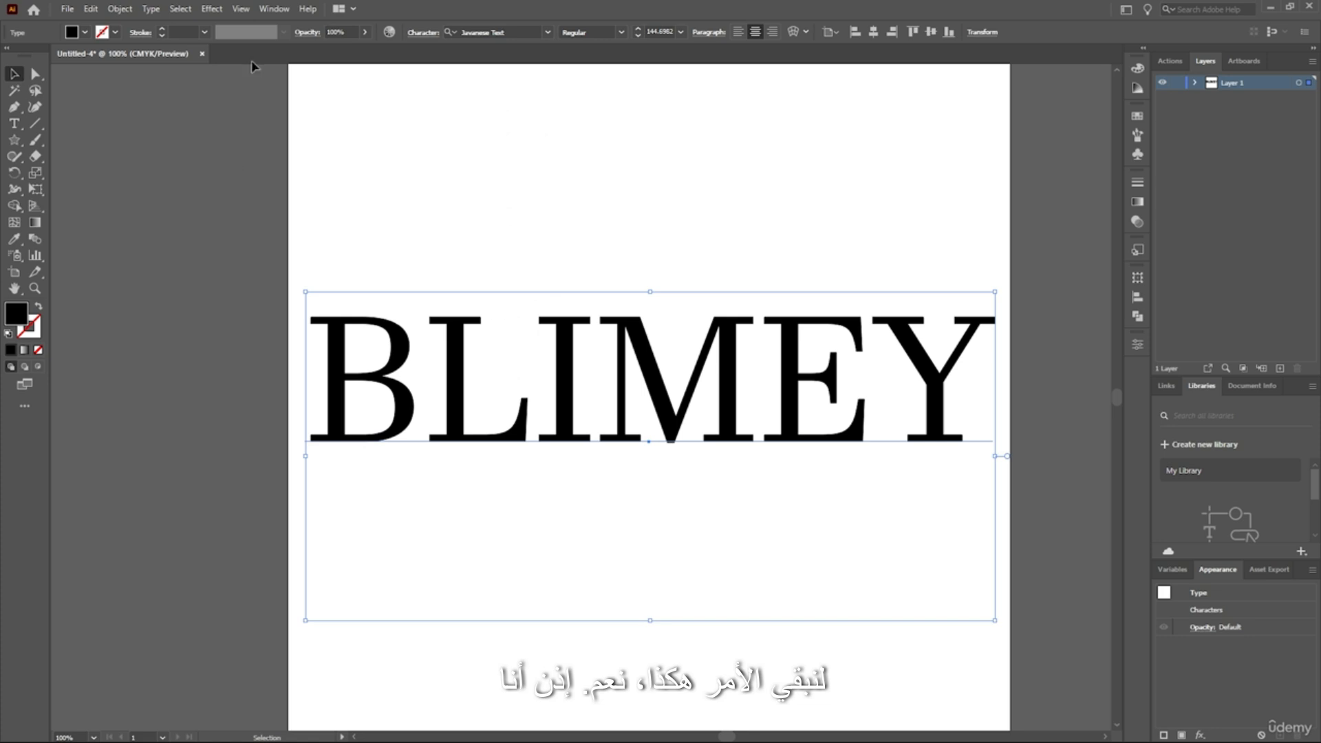
# - Expand the BLIMEY text into vector shapes with both Object and Fill included
pyautogui.click(120, 8)
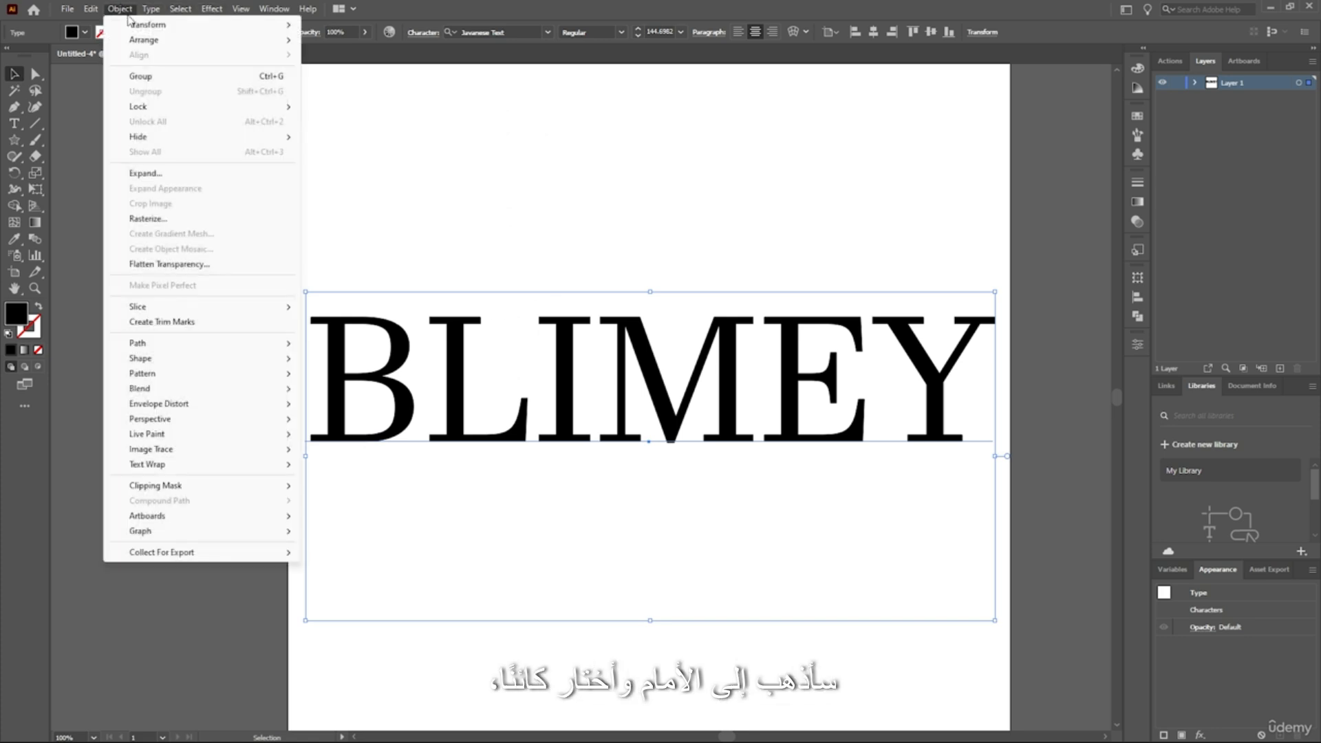
pyautogui.click(163, 178)
pyautogui.moveTo(662, 265); pyautogui.dragTo(1049, 266)
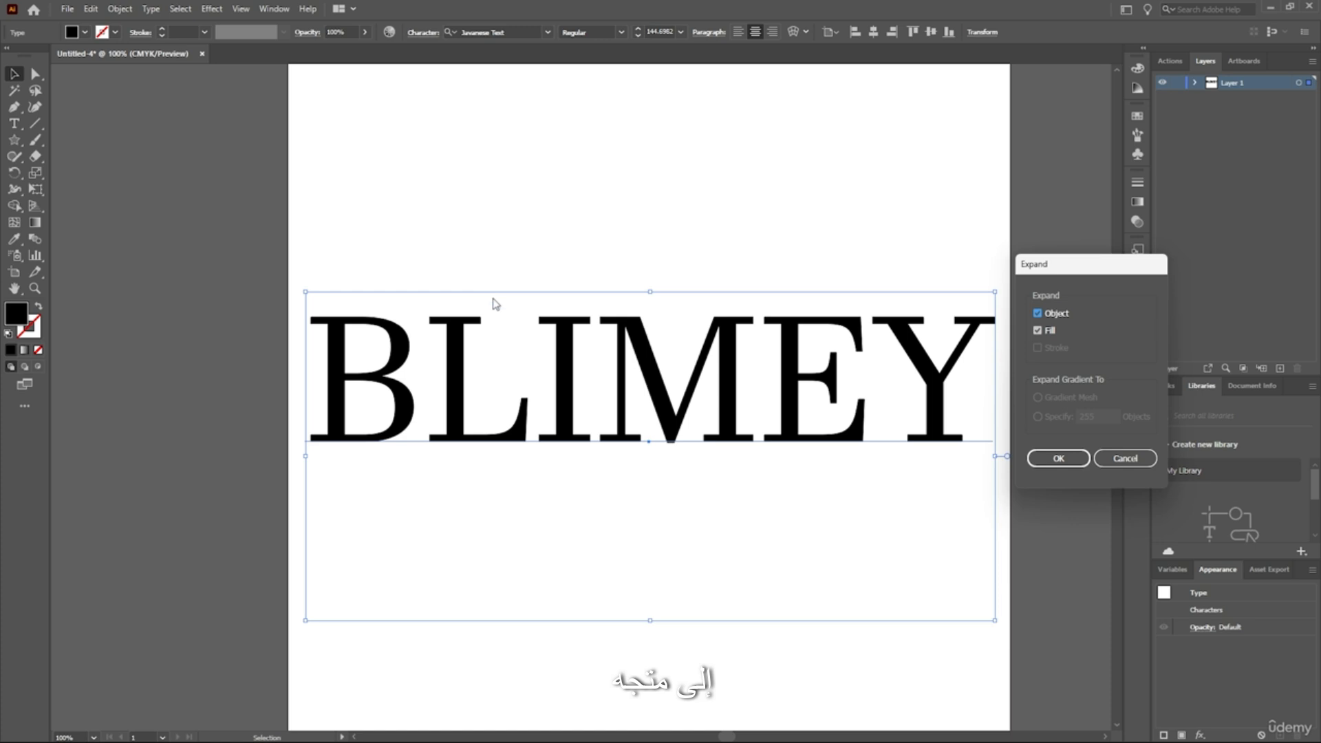
pyautogui.click(1066, 459)
pyautogui.click(506, 532)
# - Examine the anchor points of the expanded BLIMEY letters up close with the Direct Selection tool
pyautogui.click(451, 395)
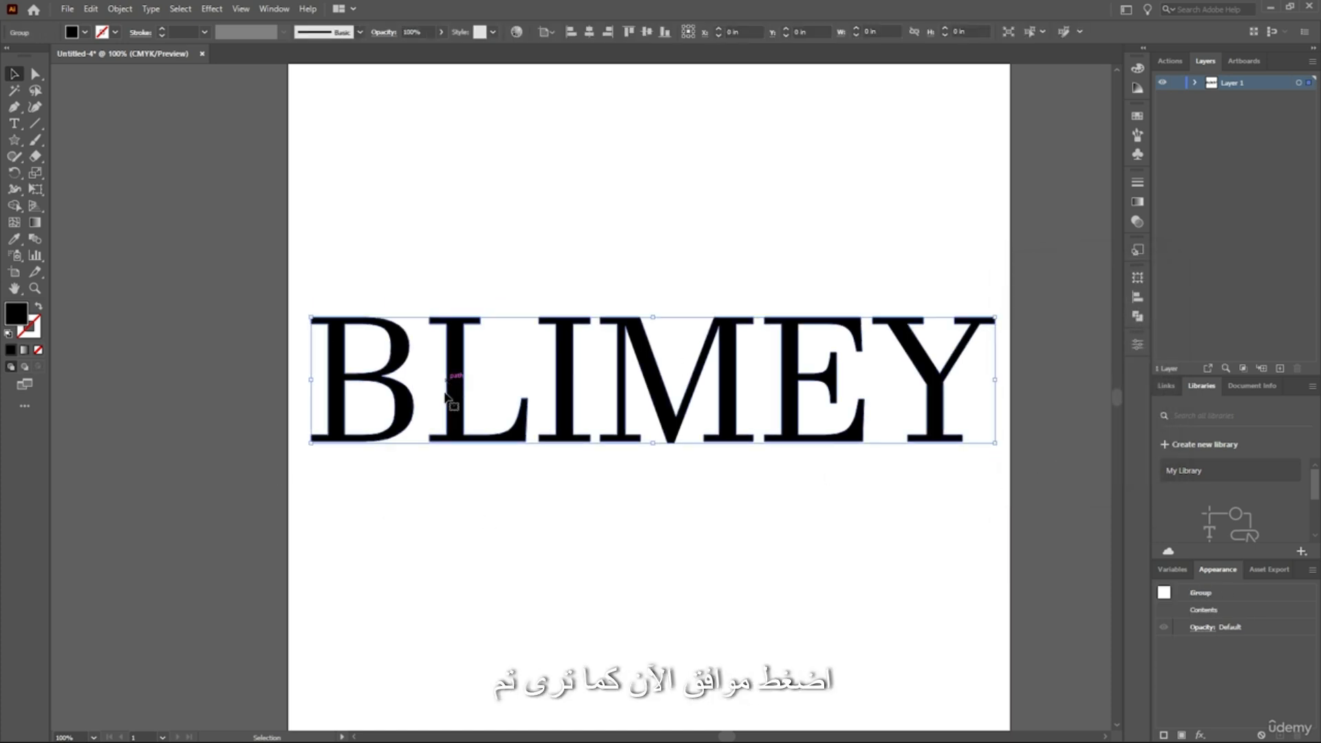
pyautogui.click(688, 428)
pyautogui.moveTo(825, 278); pyautogui.dragTo(579, 558)
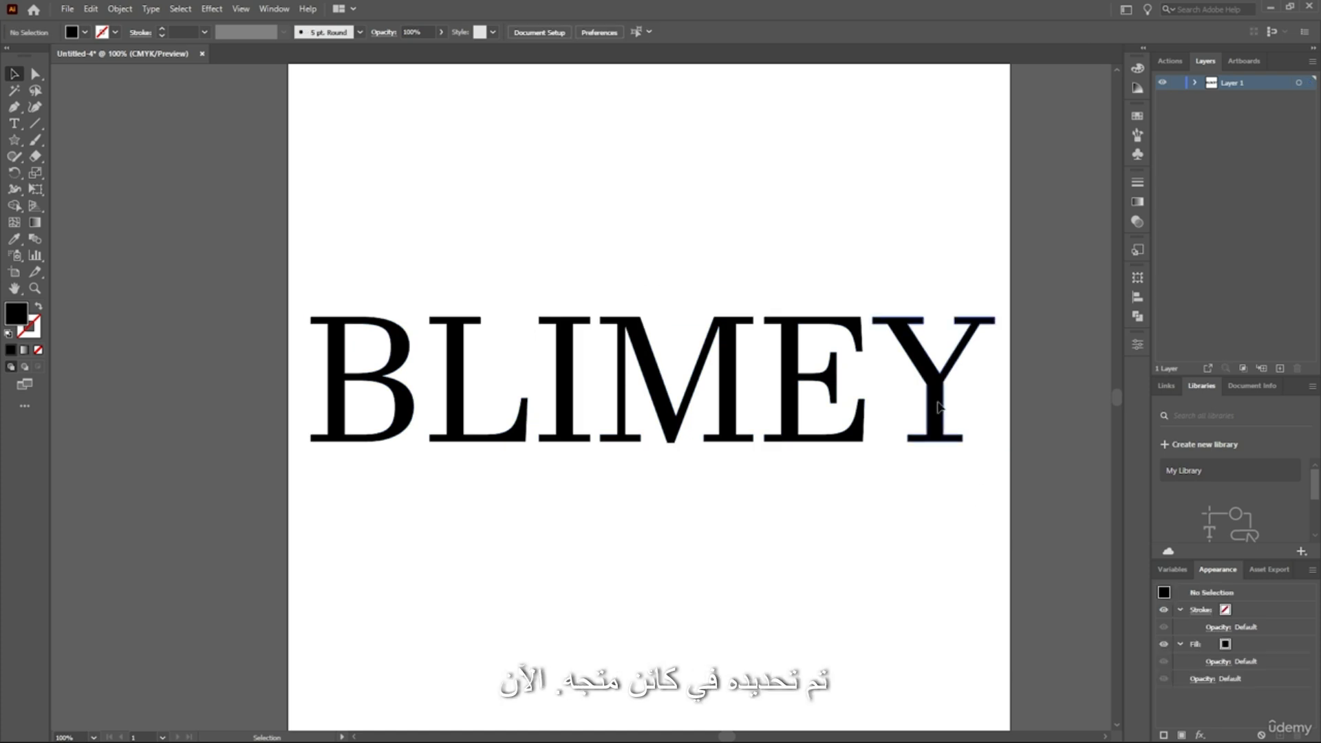
pyautogui.moveTo(932, 407); pyautogui.dragTo(868, 416)
pyautogui.press('a')
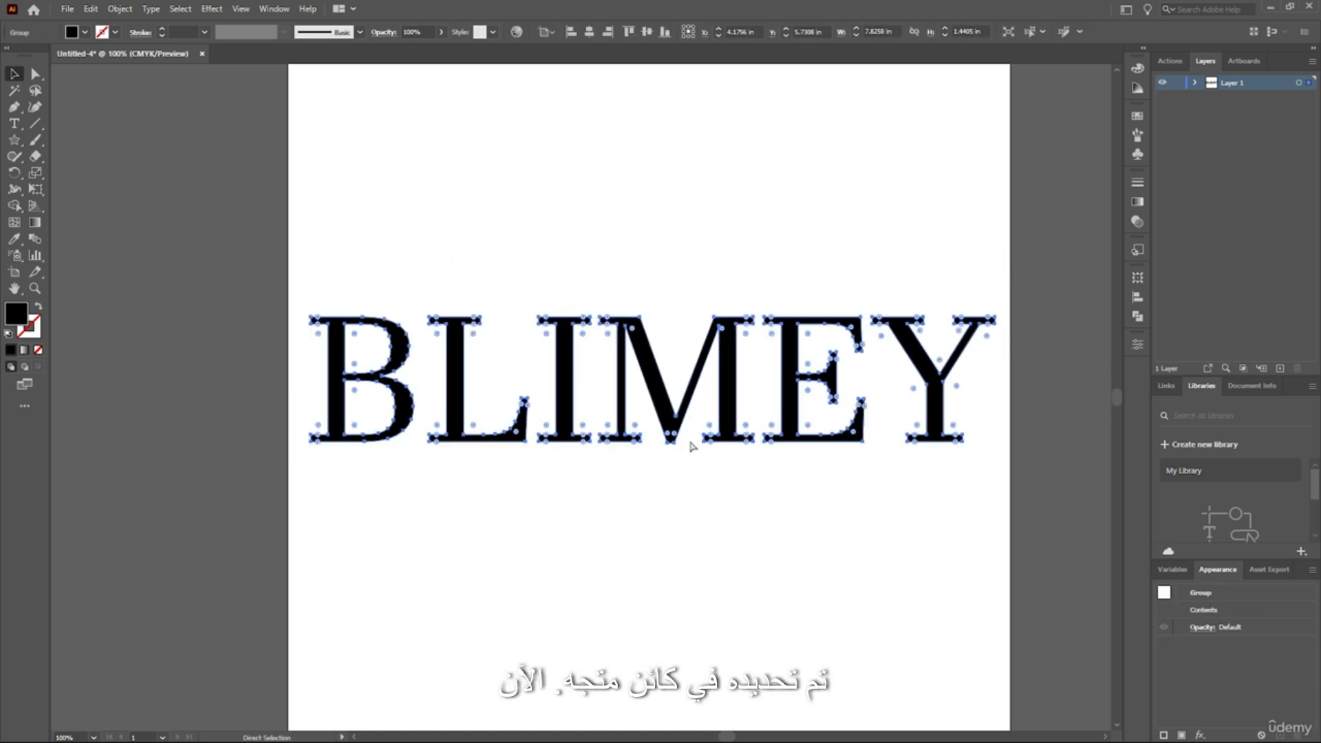
pyautogui.hscroll(-3, 670, 443)
pyautogui.scroll(3, 662, 440)
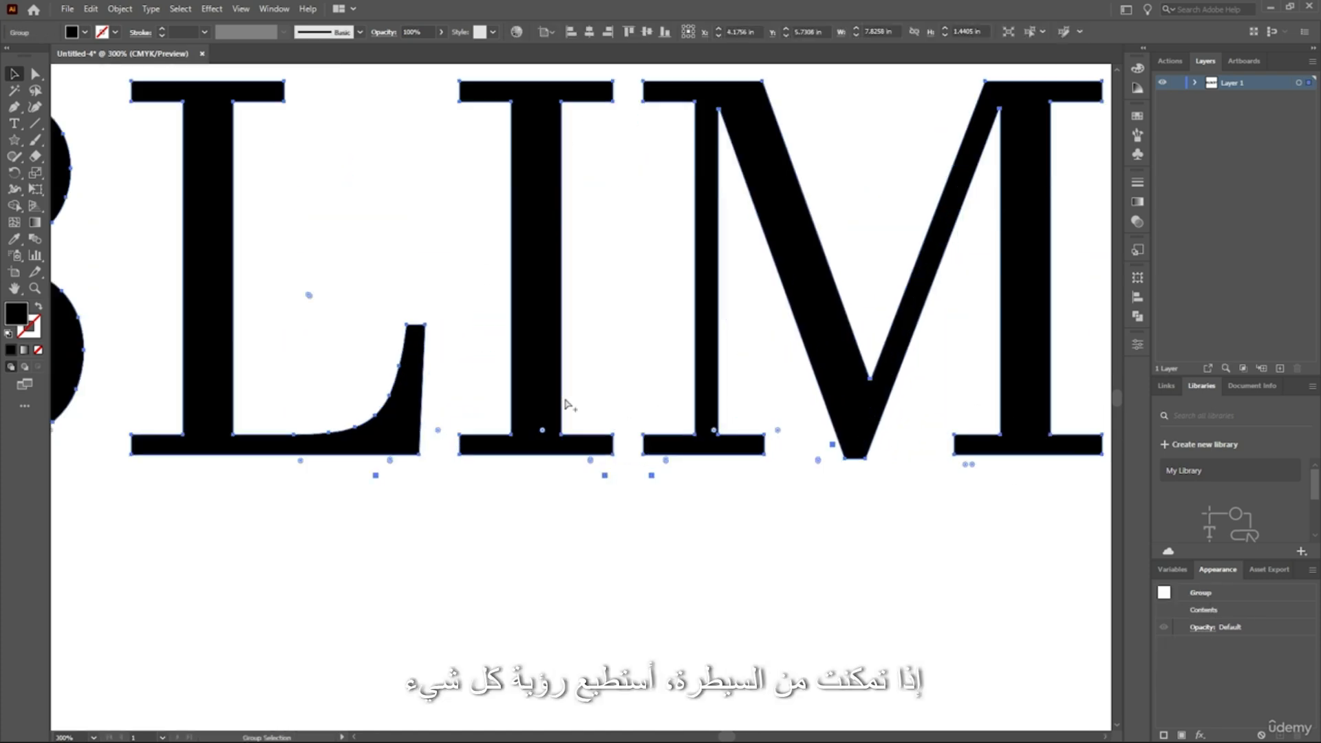
# - Try pulling the lower-left corner anchor of the letter I outward and undo the reshaping
pyautogui.scroll(1, 413, 495)
pyautogui.scroll(-1, 440, 488)
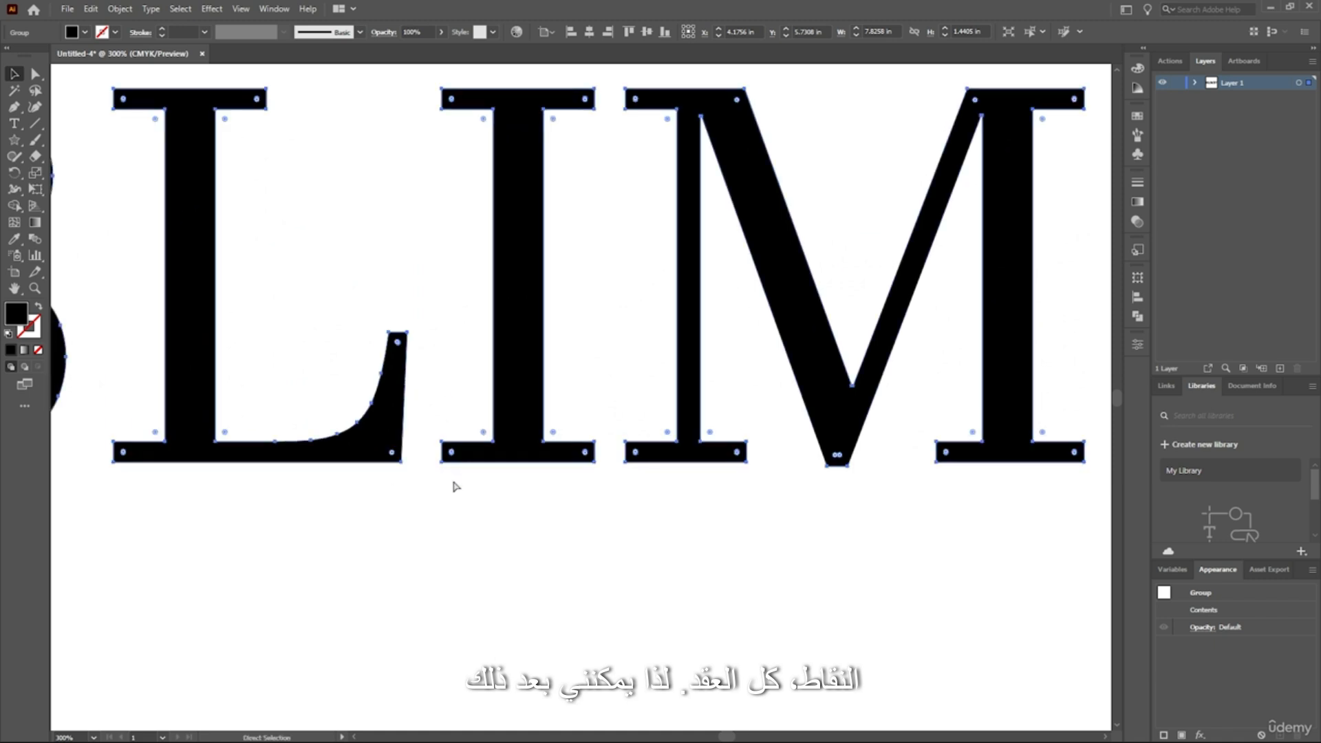
pyautogui.click(441, 463)
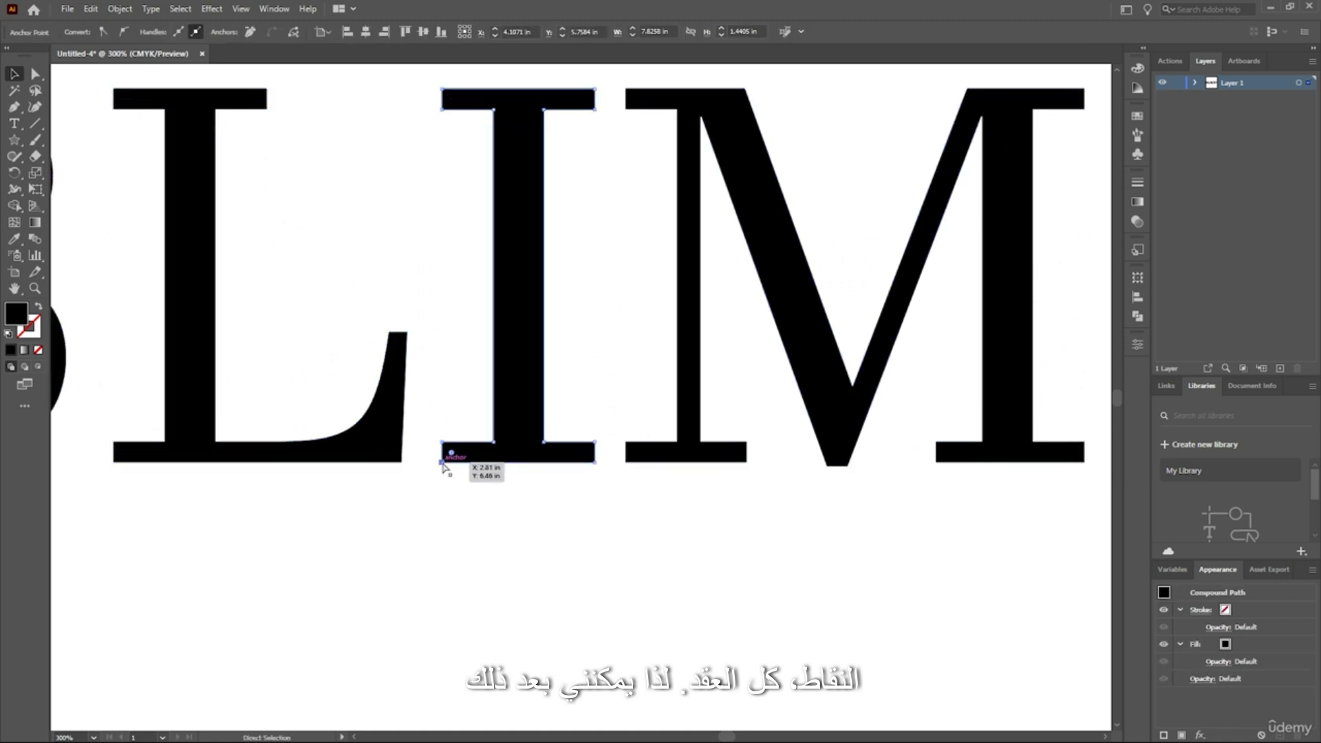
pyautogui.click(426, 494)
pyautogui.moveTo(443, 464); pyautogui.dragTo(366, 520)
pyautogui.hotkey('ctrl', 'z')
pyautogui.press('v')
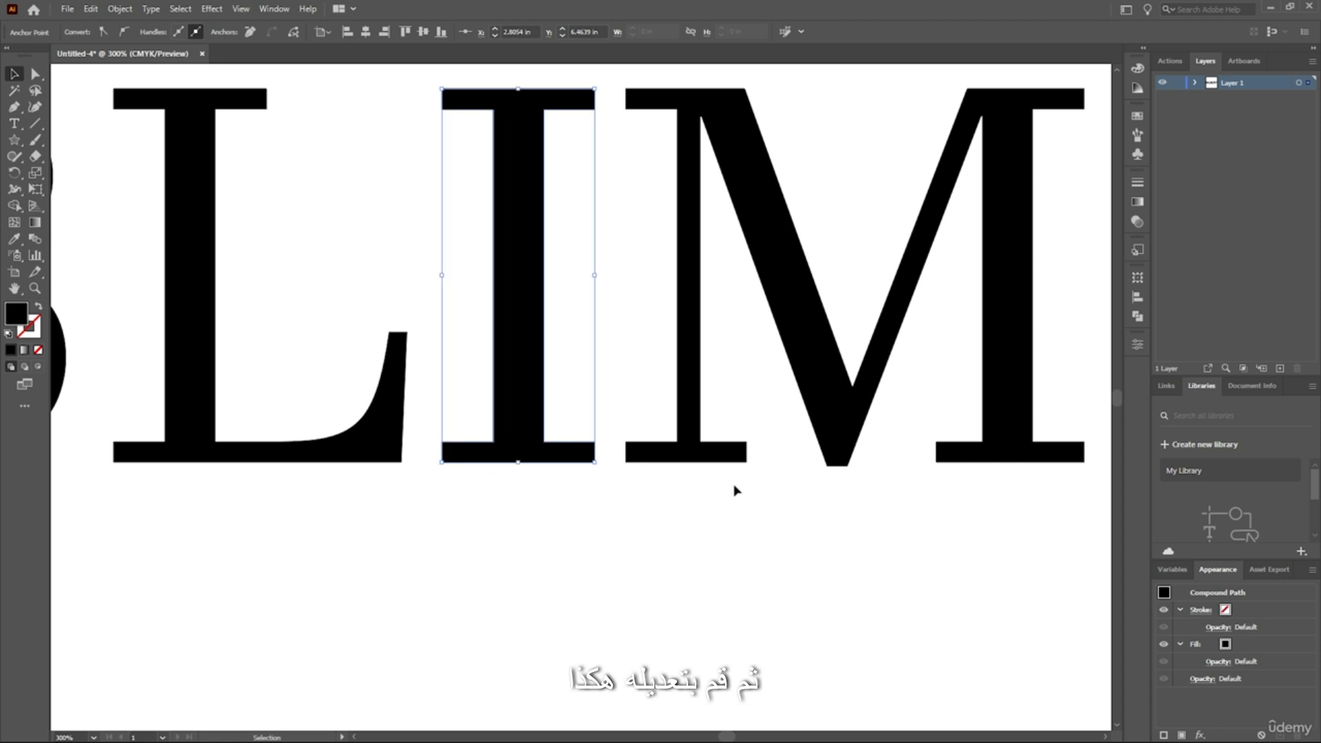
# - Ungroup the expanded BLIMEY lettering so each letter becomes a separate object
pyautogui.scroll(-2, 734, 489)
pyautogui.scroll(-2, 839, 385)
pyautogui.click(731, 424)
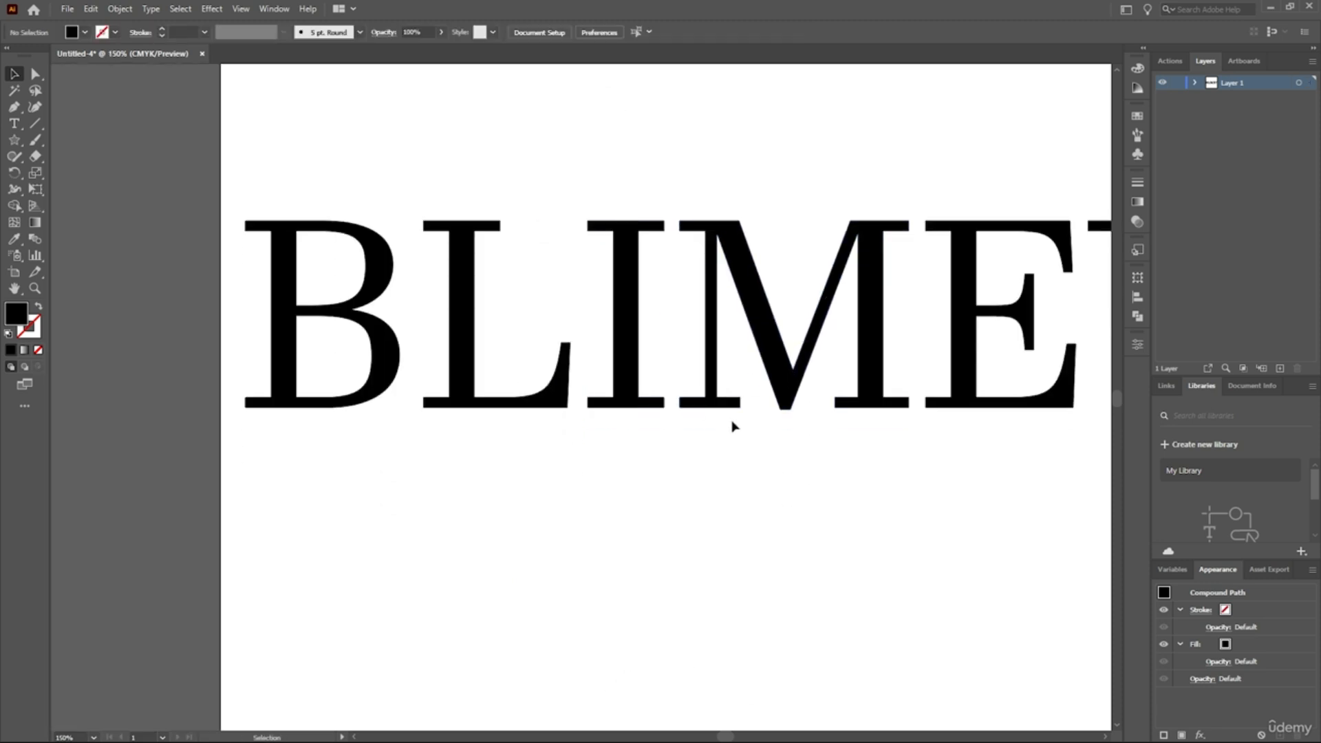
pyautogui.scroll(-3, 678, 404)
pyautogui.scroll(1, 684, 401)
pyautogui.click(745, 428)
pyautogui.scroll(4, 756, 481)
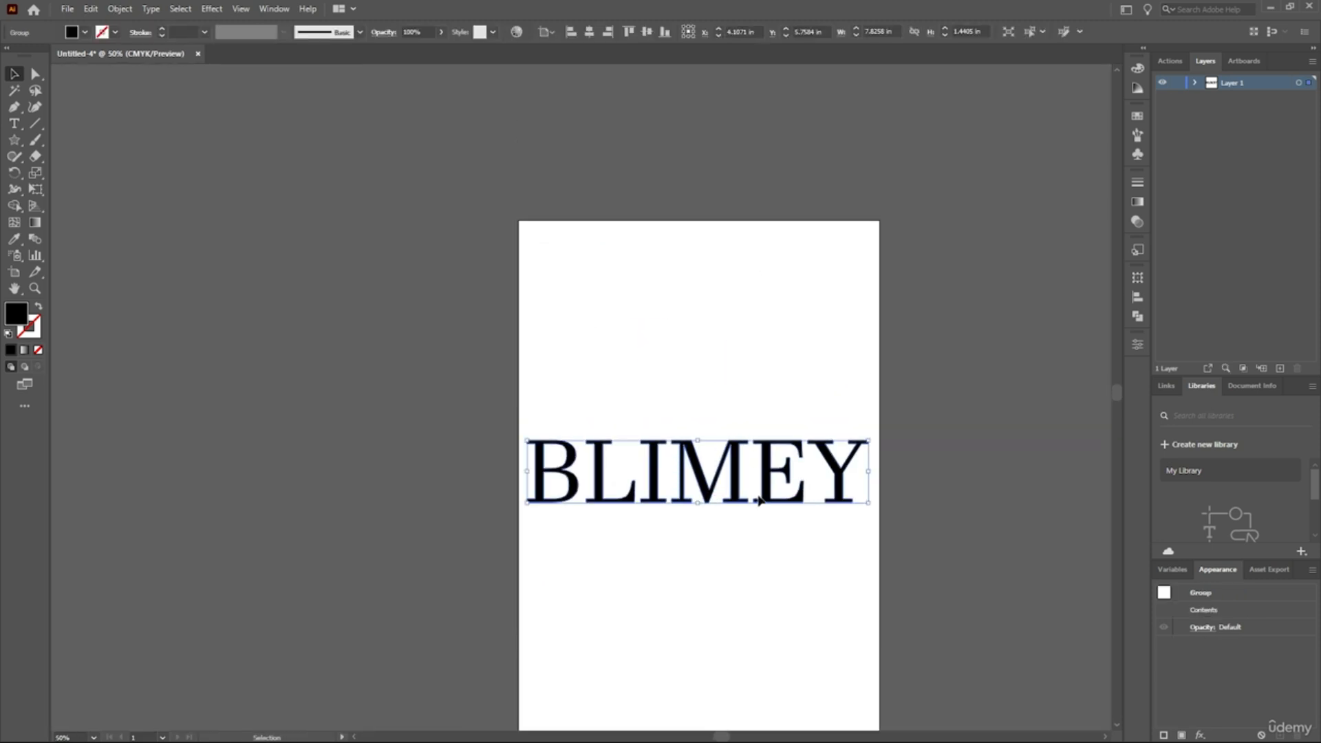
pyautogui.scroll(3, 790, 539)
pyautogui.scroll(-1, 787, 530)
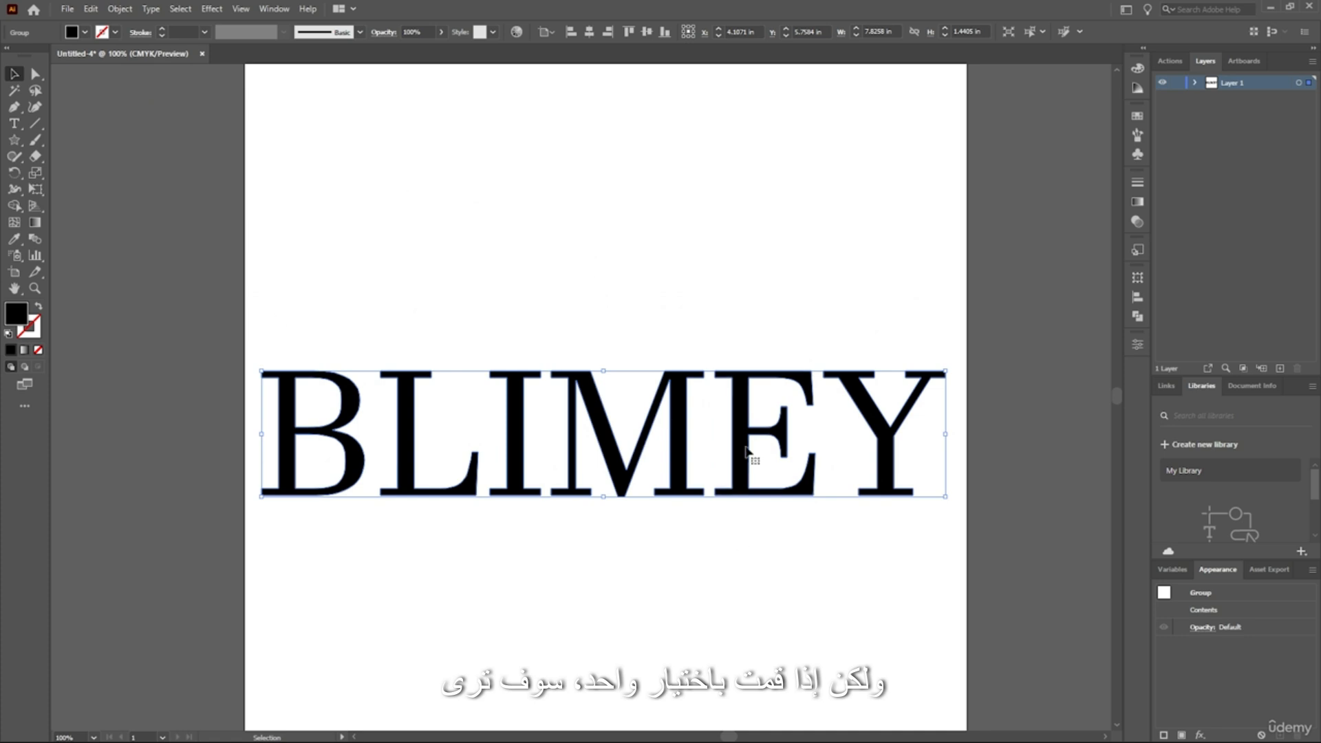
pyautogui.scroll(-2, 656, 447)
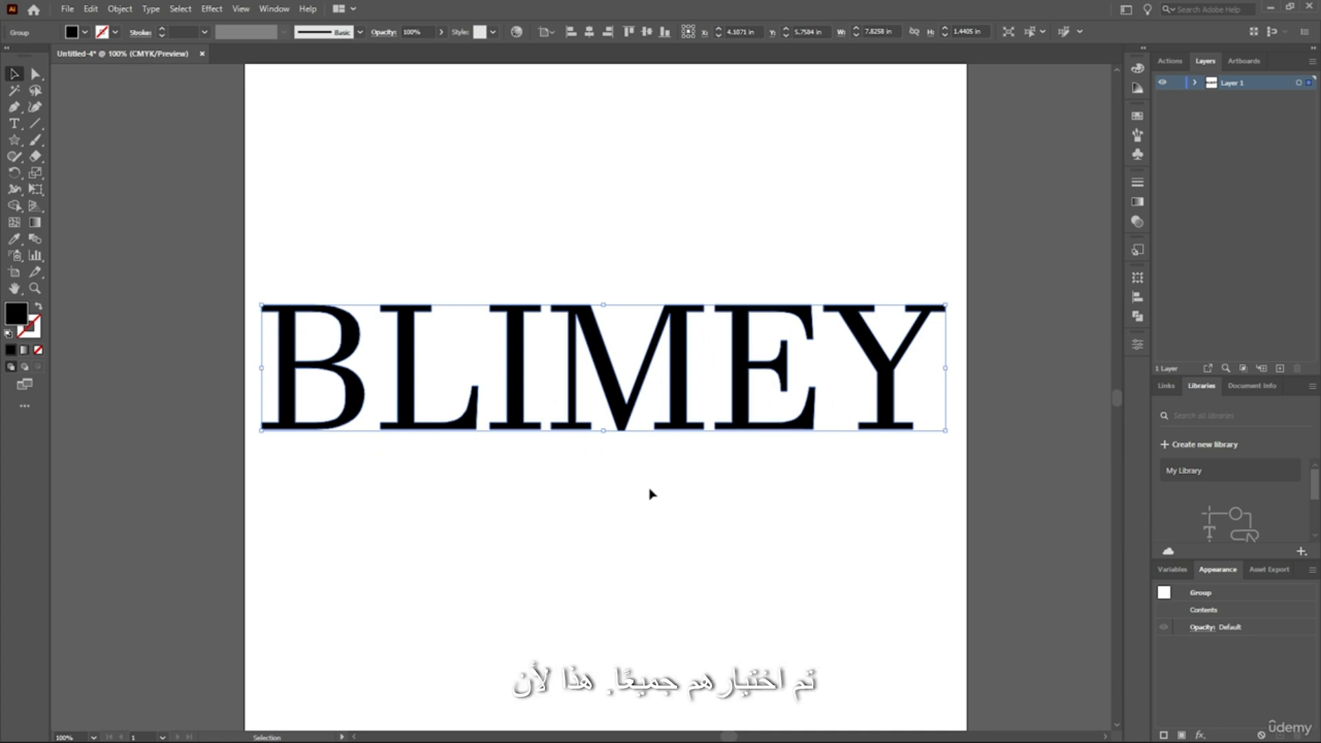
pyautogui.press('ctrl')
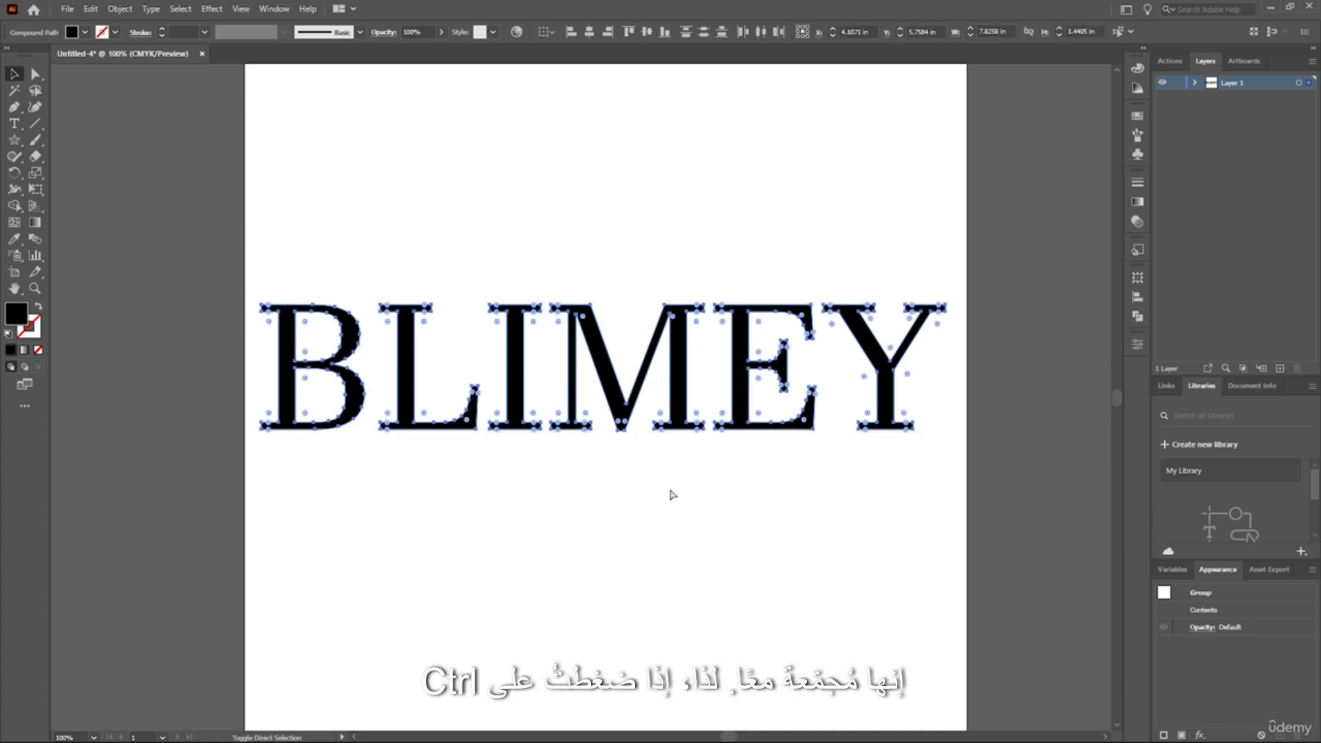
pyautogui.hotkey('ctrl', 'shift', 'g')
pyautogui.click(672, 494)
# - Try moving the letters M and B independently of the rest of the word and undo the moves
pyautogui.click(676, 390)
pyautogui.moveTo(676, 396); pyautogui.dragTo(752, 387)
pyautogui.moveTo(680, 348)
pyautogui.mouseDown()
pyautogui.moveTo(737, 235)
pyautogui.moveTo(675, 304)
pyautogui.moveTo(679, 349)
pyautogui.mouseUp()
pyautogui.click(294, 362)
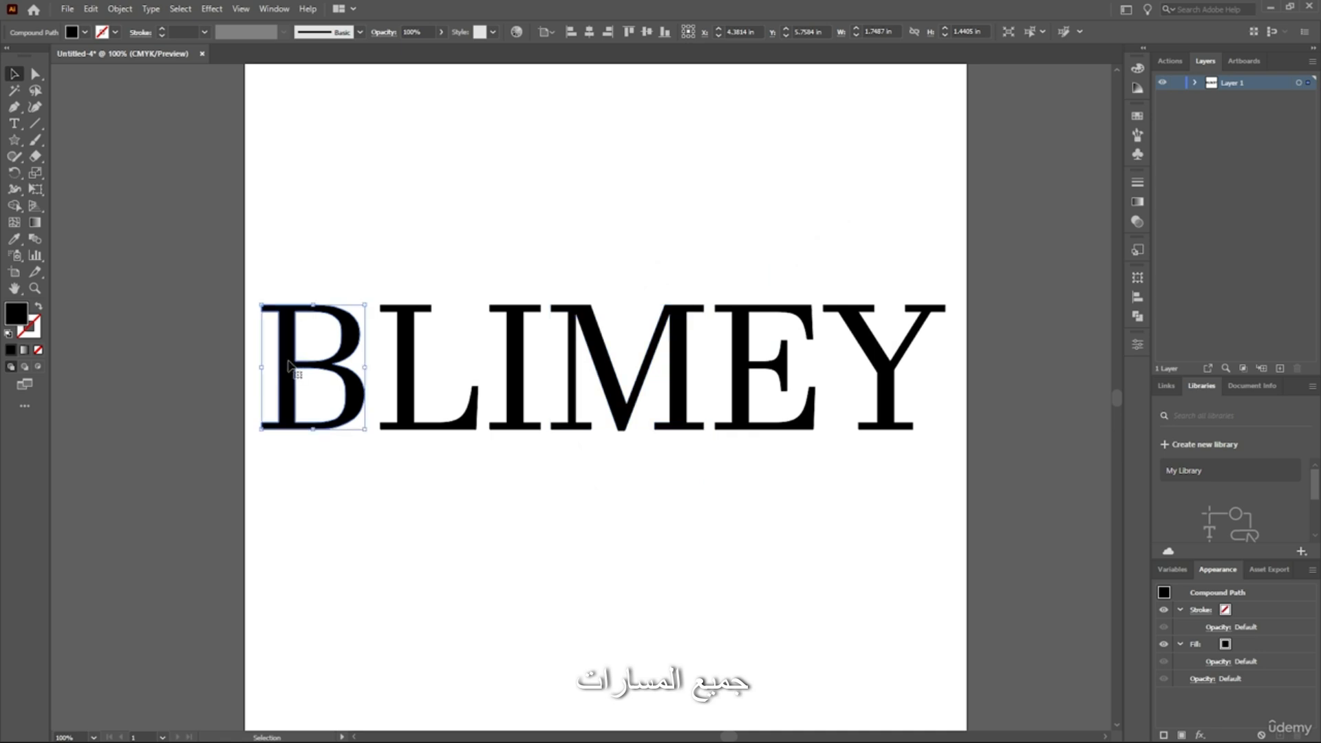
pyautogui.moveTo(295, 363); pyautogui.dragTo(567, 218)
pyautogui.press('a')
pyautogui.hotkey('ctrl', 'z')
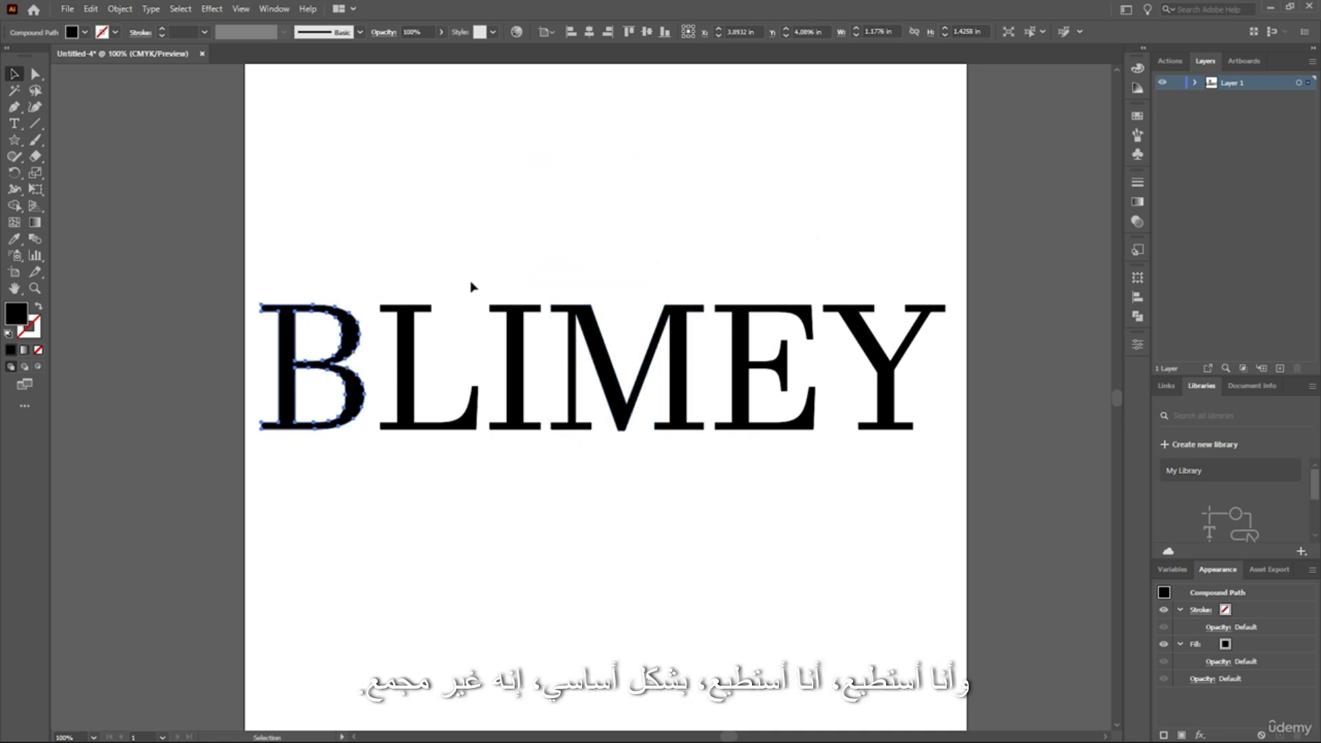
pyautogui.click(117, 257)
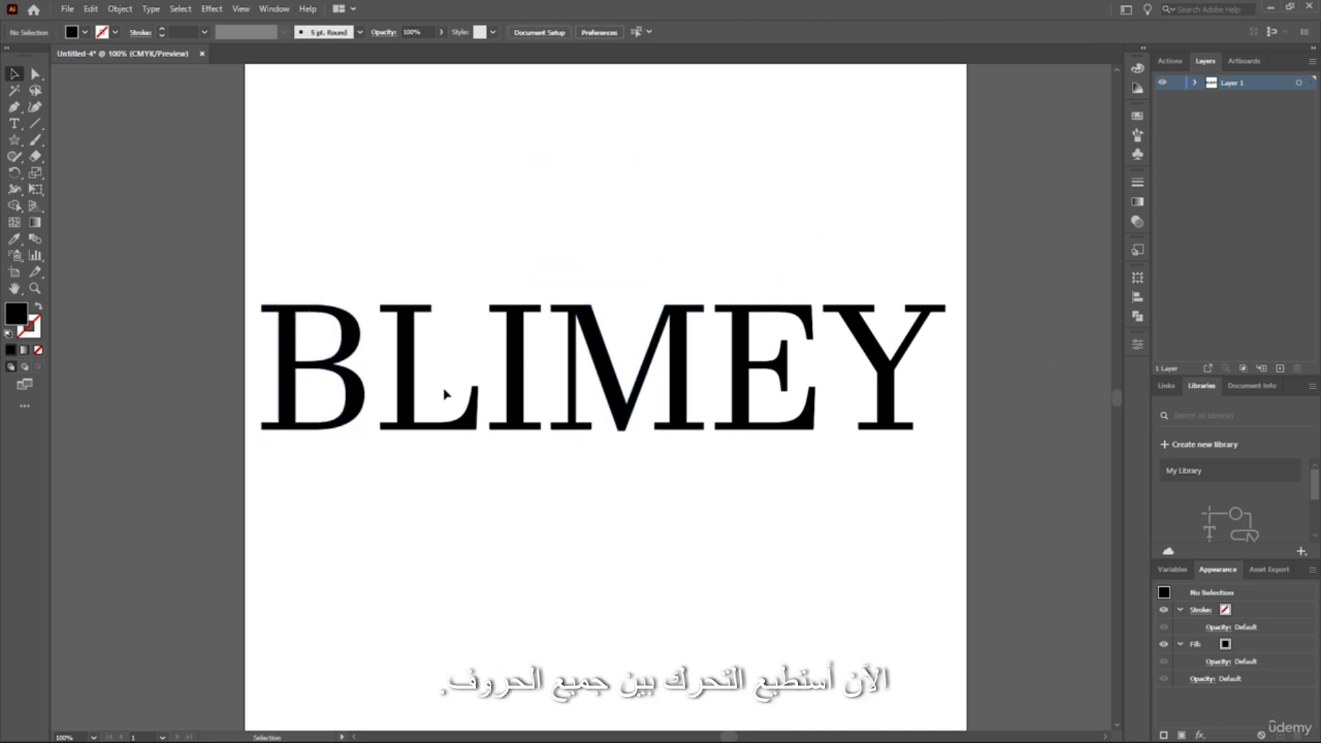
# - Nudge the letter B up by five steps
pyautogui.click(361, 384)
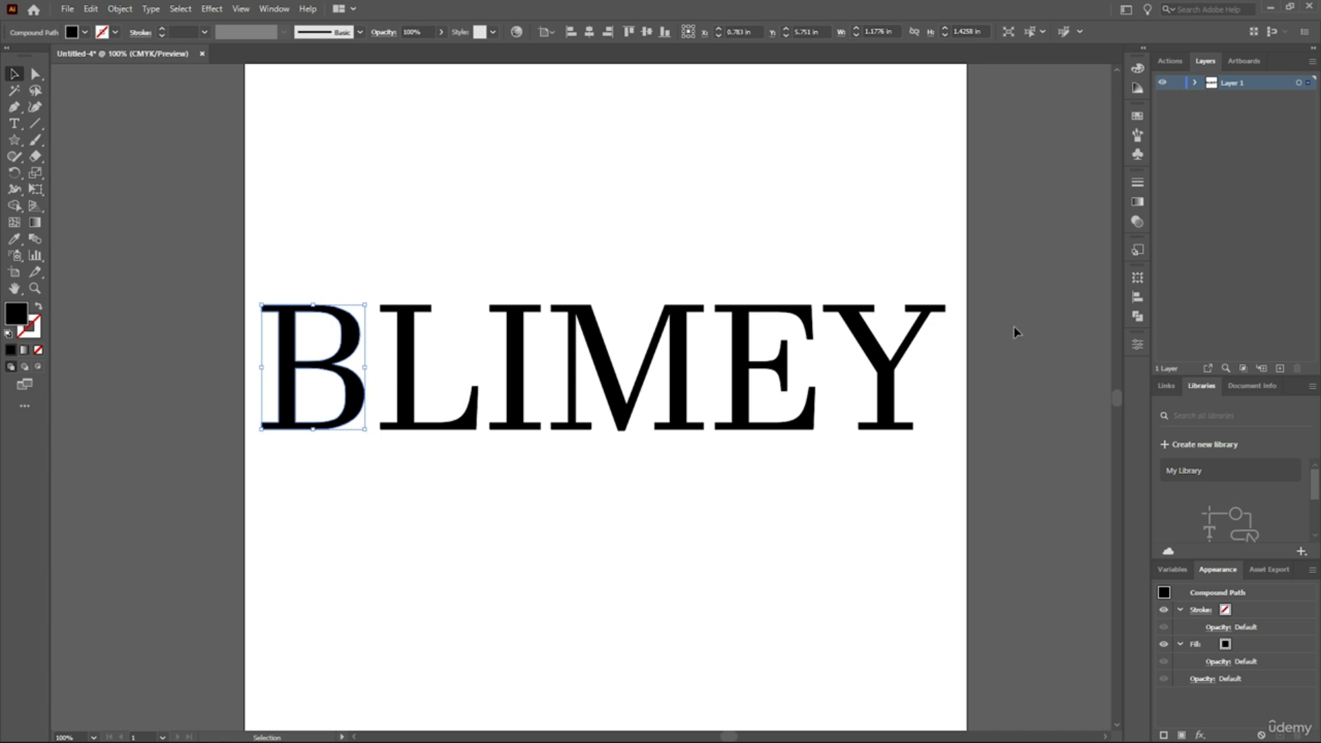
pyautogui.press('a')
pyautogui.hotkey('ctrl', 'Up')
pyautogui.hotkey('ctrl', 'Up')
pyautogui.hotkey('ctrl', 'Up')
pyautogui.hotkey('ctrl', 'Up')
pyautogui.hotkey('ctrl', 'Up')
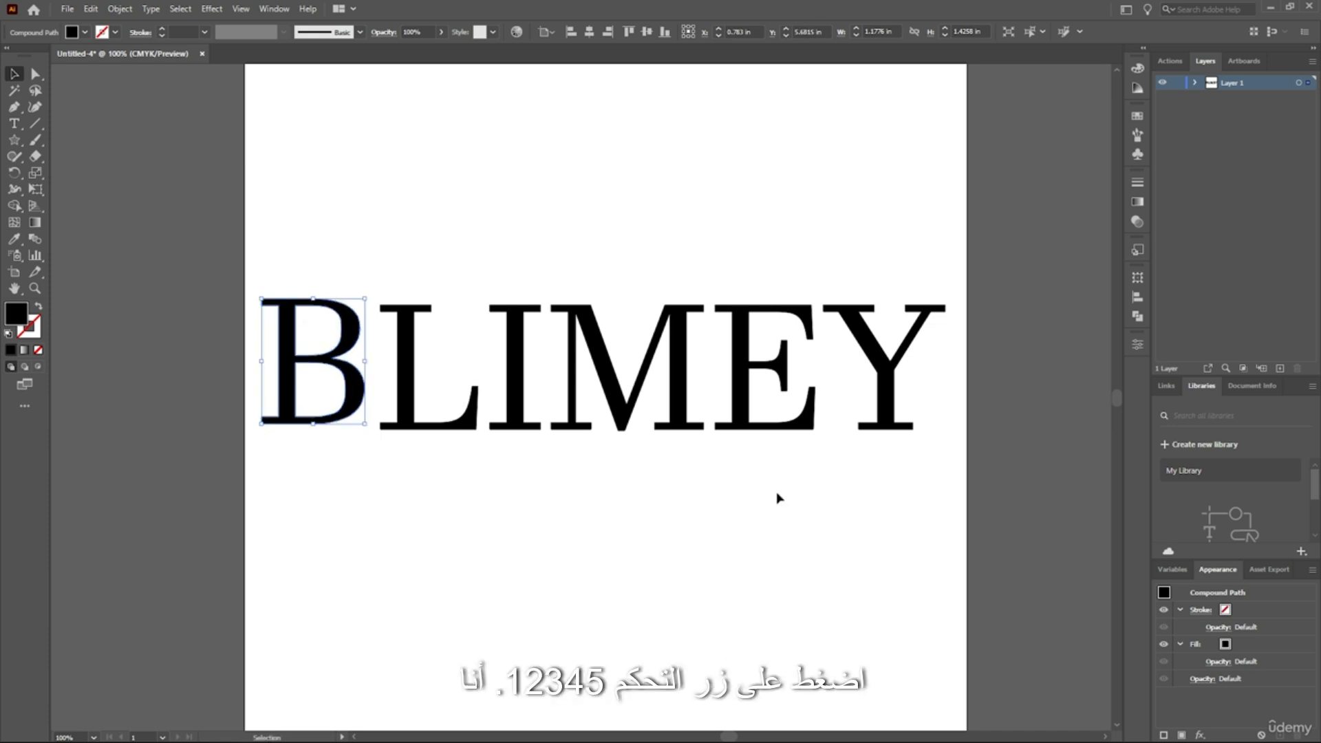
# - Nudge the letter L down by five steps
pyautogui.click(407, 407)
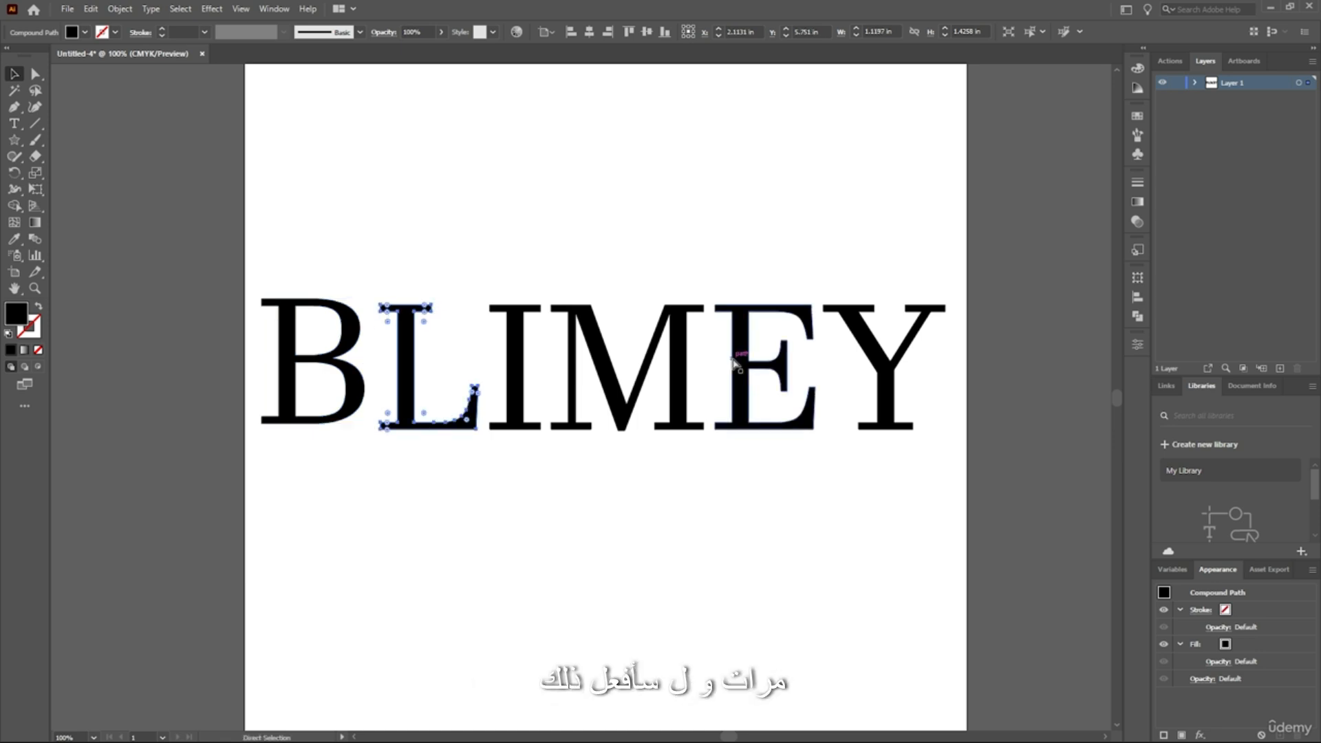
pyautogui.hotkey('ctrl', 'Down')
pyautogui.hotkey('ctrl', 'Down')
pyautogui.hotkey('ctrl', 'Down')
pyautogui.hotkey('ctrl', 'Down')
pyautogui.hotkey('ctrl', 'Down')
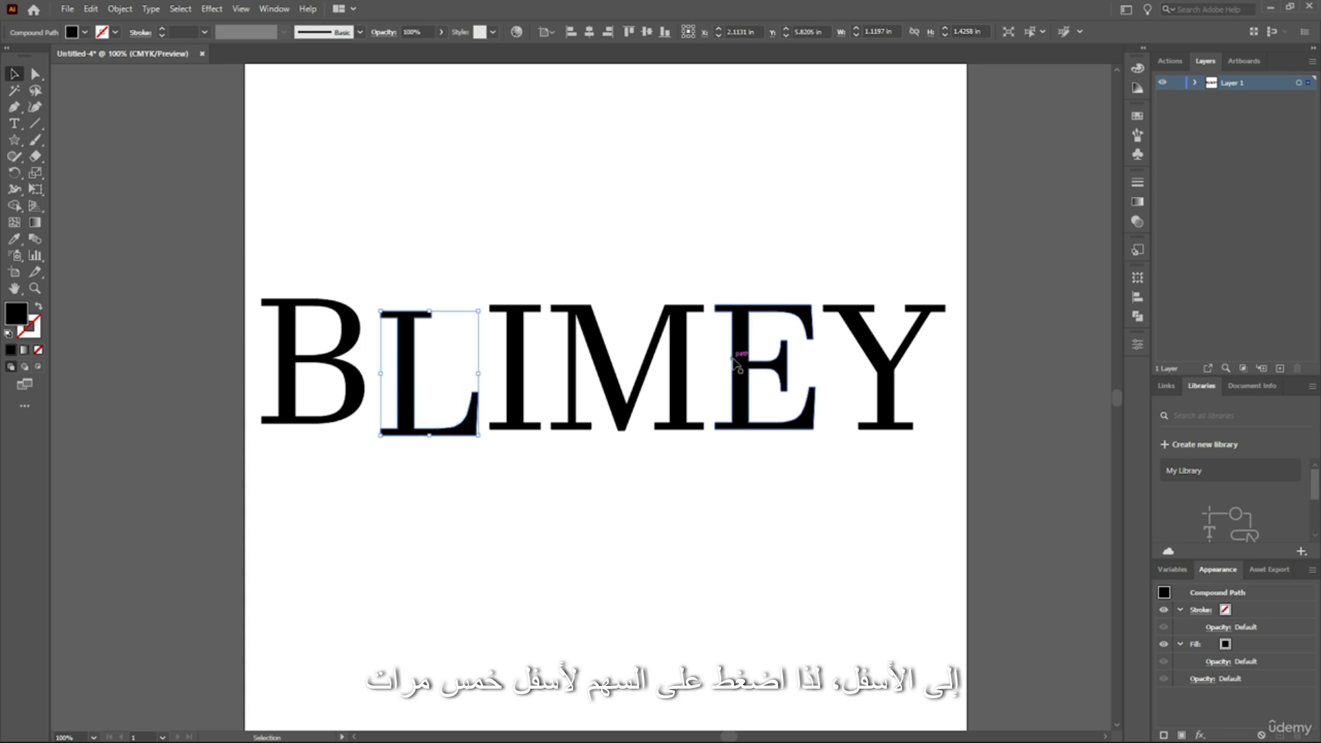
# - Nudge the letter I up by five steps and deselect it
pyautogui.click(525, 398)
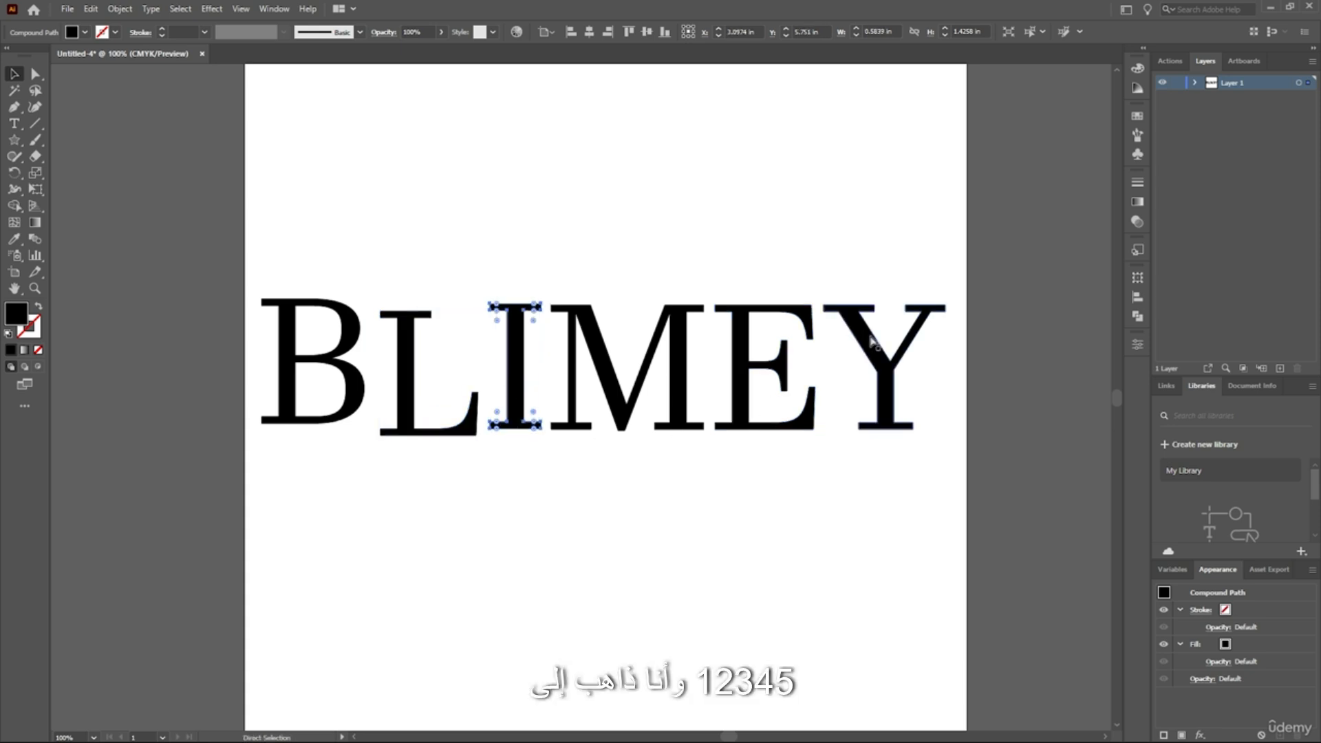
pyautogui.press('Up')
pyautogui.press('Up')
pyautogui.press('Up')
pyautogui.press('Up')
pyautogui.press('Up')
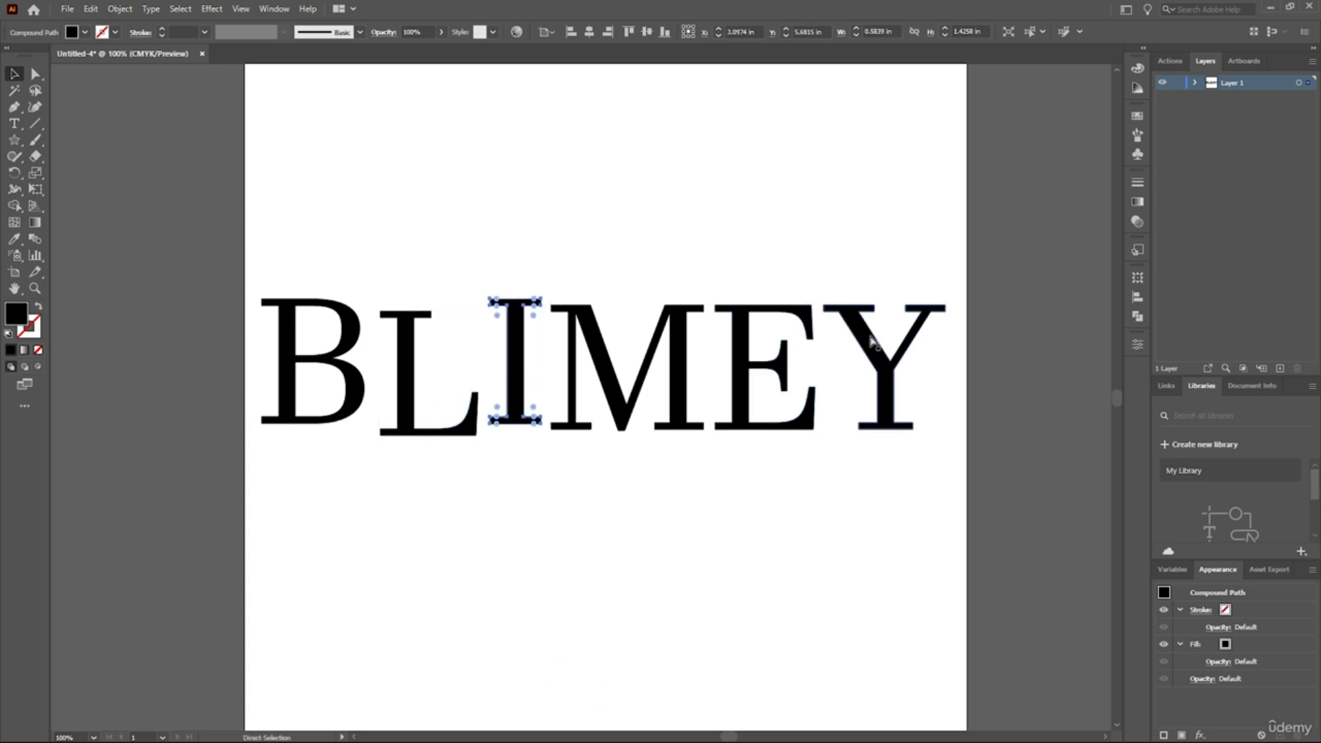
pyautogui.click(719, 544)
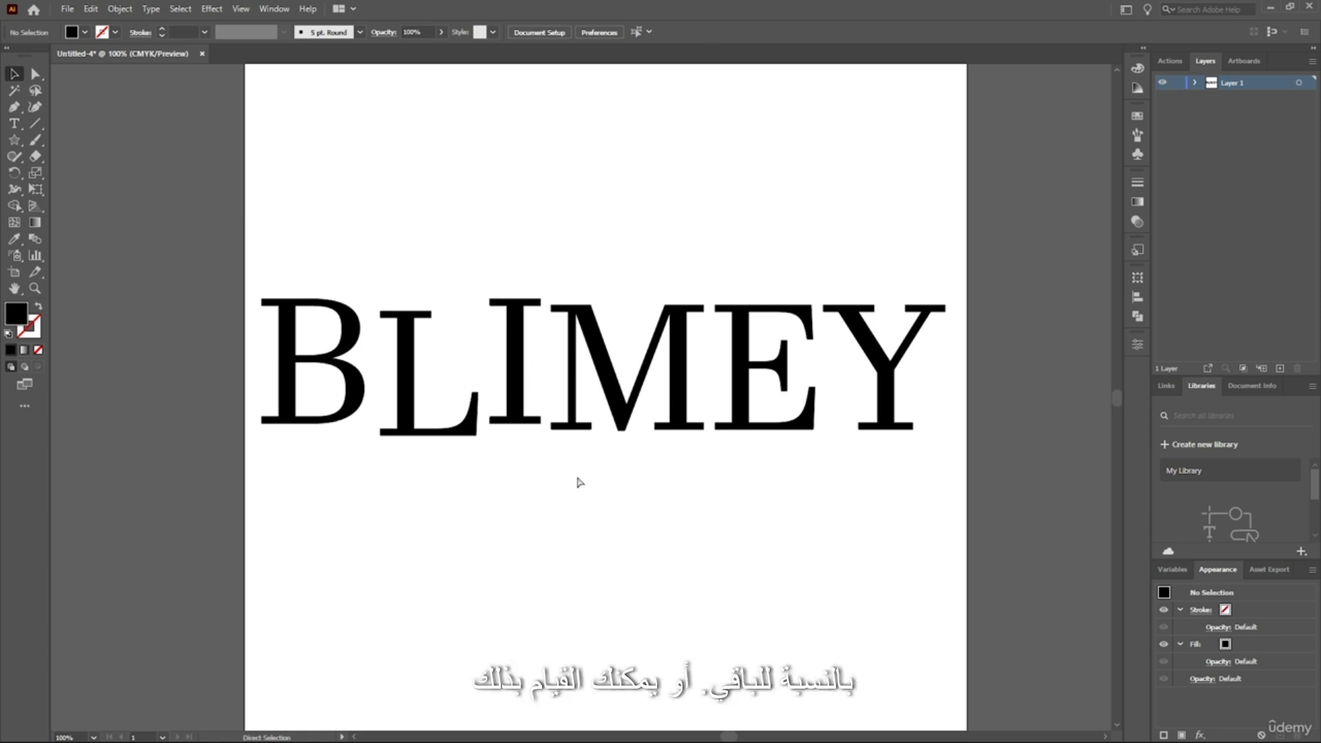
# - Undo the nudges of the letters I, L and B together with the ungrouping of the BLIMEY lettering
pyautogui.hotkey('ctrl', 'z')
pyautogui.hotkey('ctrl', 'z')
pyautogui.hotkey('ctrl', 'z')
pyautogui.hotkey('ctrl', 'z')
pyautogui.hotkey('ctrl', 'z')
pyautogui.hotkey('ctrl', 'z')
pyautogui.hotkey('ctrl', 'z')
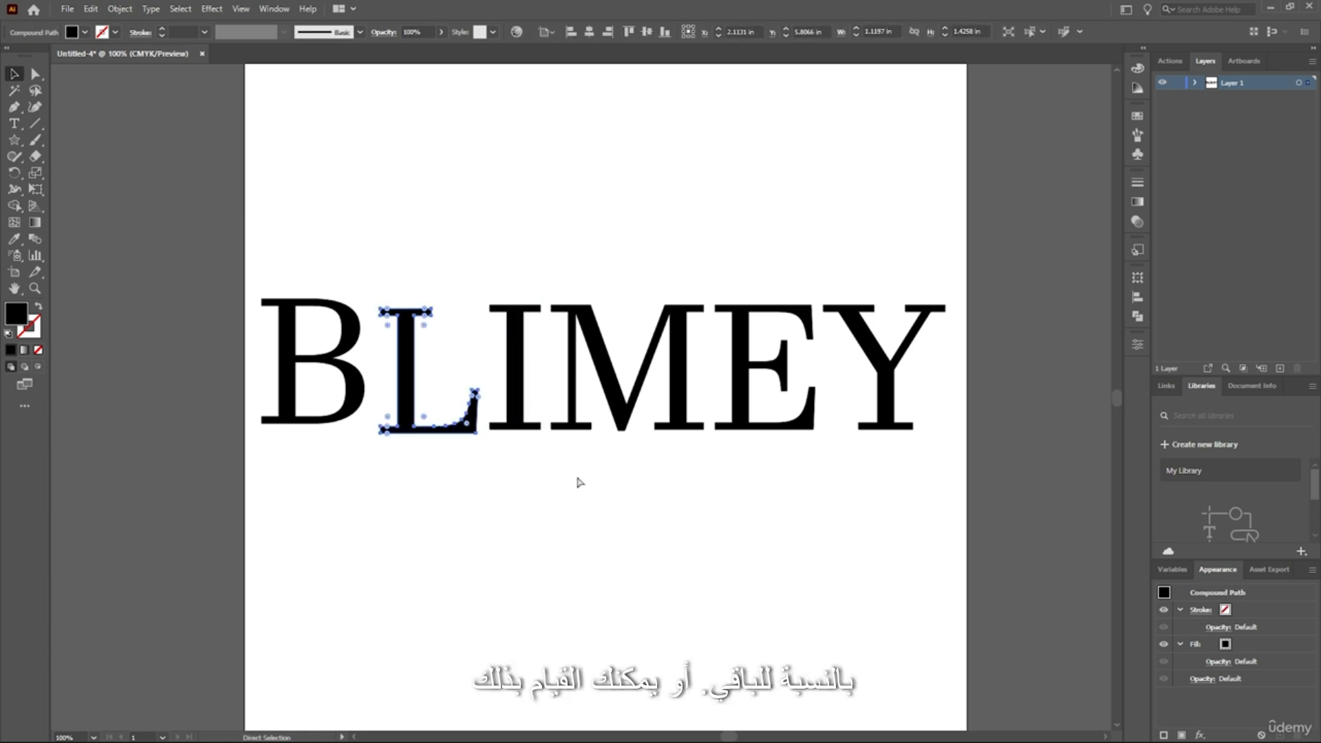
pyautogui.hotkey('ctrl', 'z')
pyautogui.hotkey('ctrl', 'z')
pyautogui.hotkey('ctrl', 'z')
pyautogui.hotkey('ctrl', 'z')
pyautogui.hotkey('ctrl', 'z')
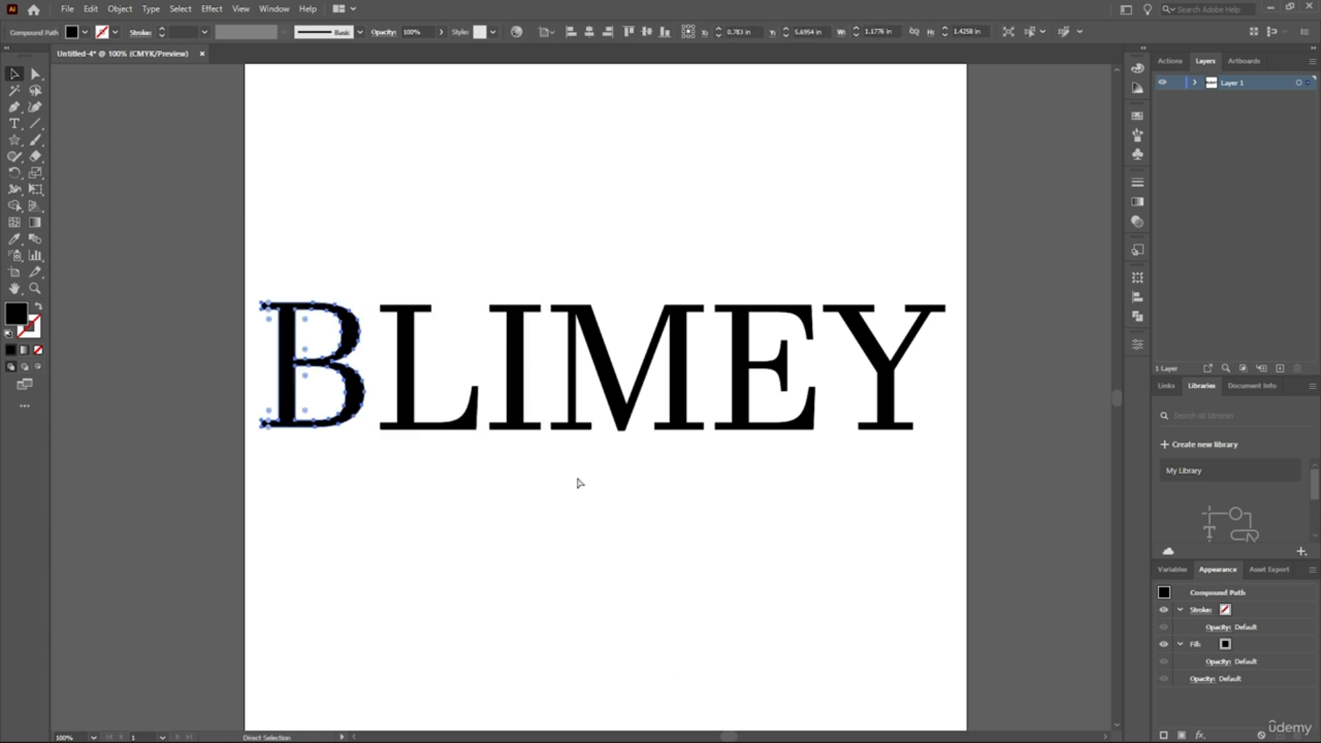
pyautogui.click(583, 483)
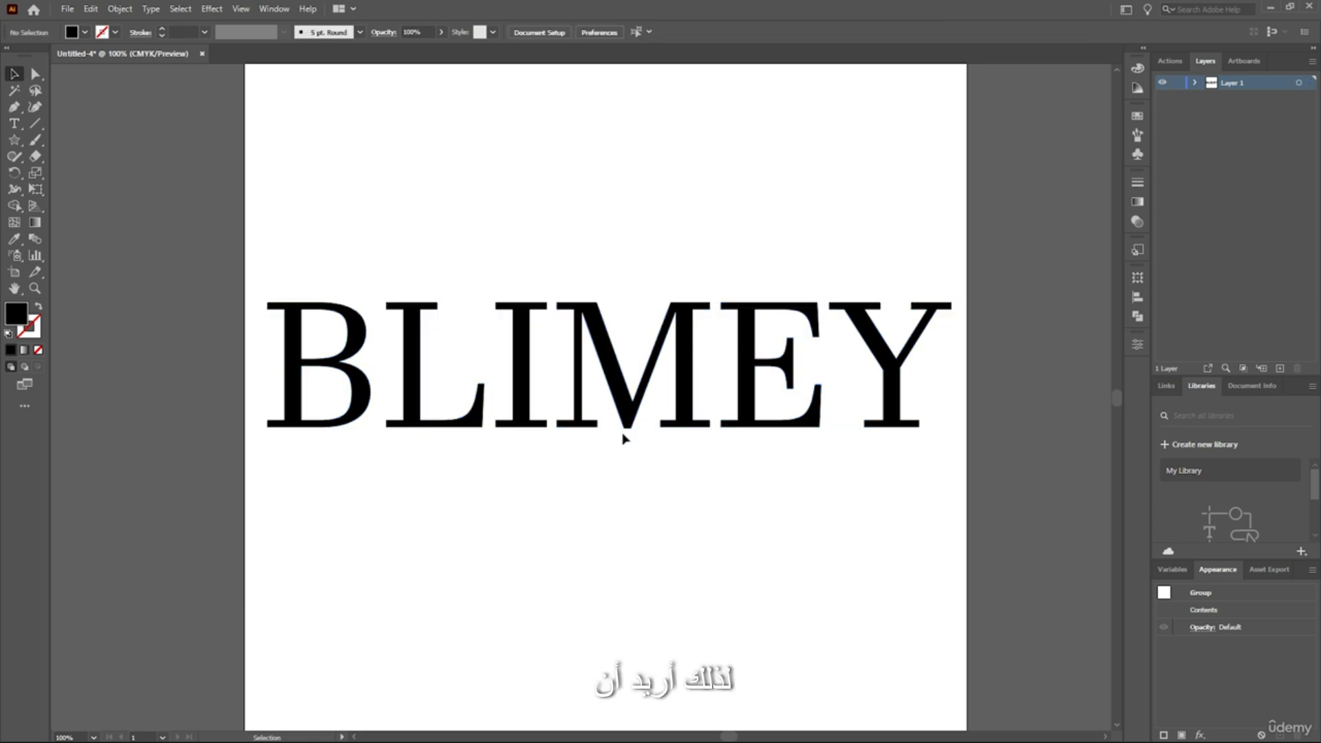
# - Ungroup the BLIMEY lettering into individual letters and clear the selection
pyautogui.click(626, 419)
pyautogui.hotkey('ctrl', 'shift', 'g')
pyautogui.click(499, 495)
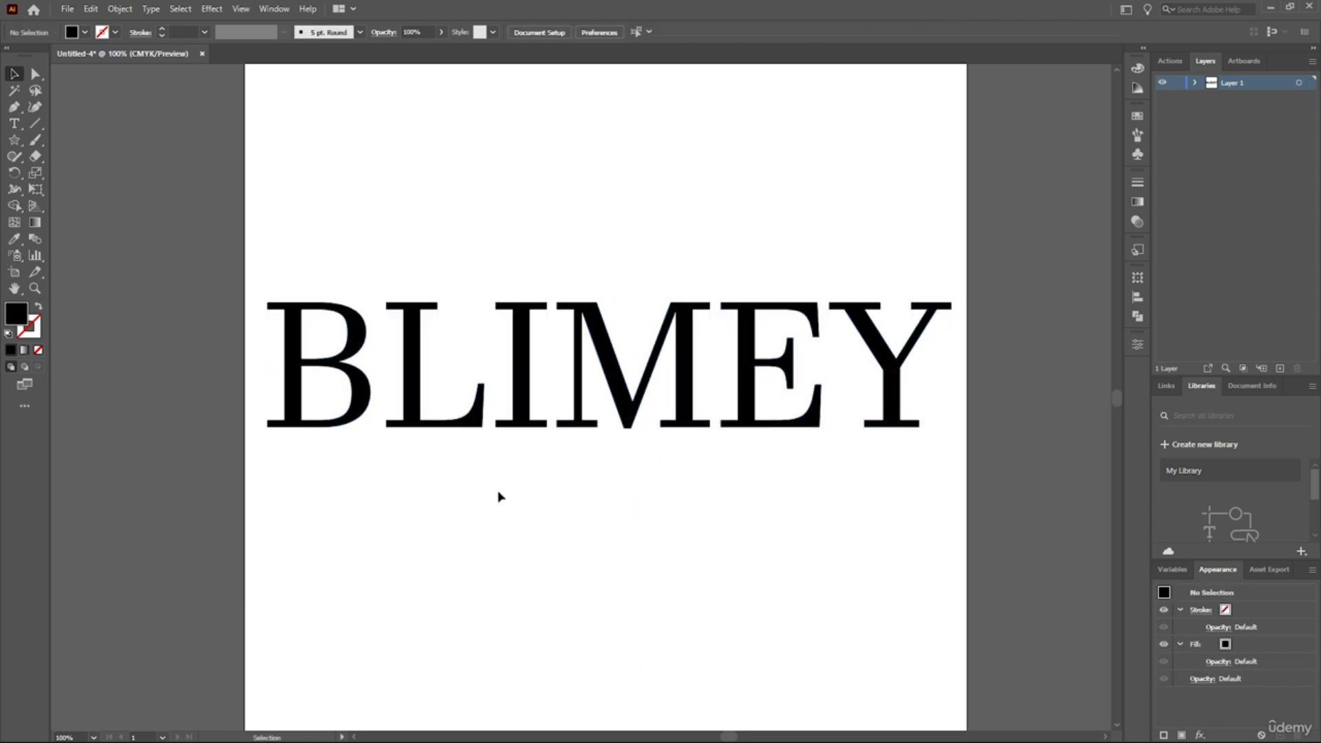
# - Select the letters B, I and E together and try nudging them up and back down by one step
pyautogui.click(357, 378)
pyautogui.press('ctrl')
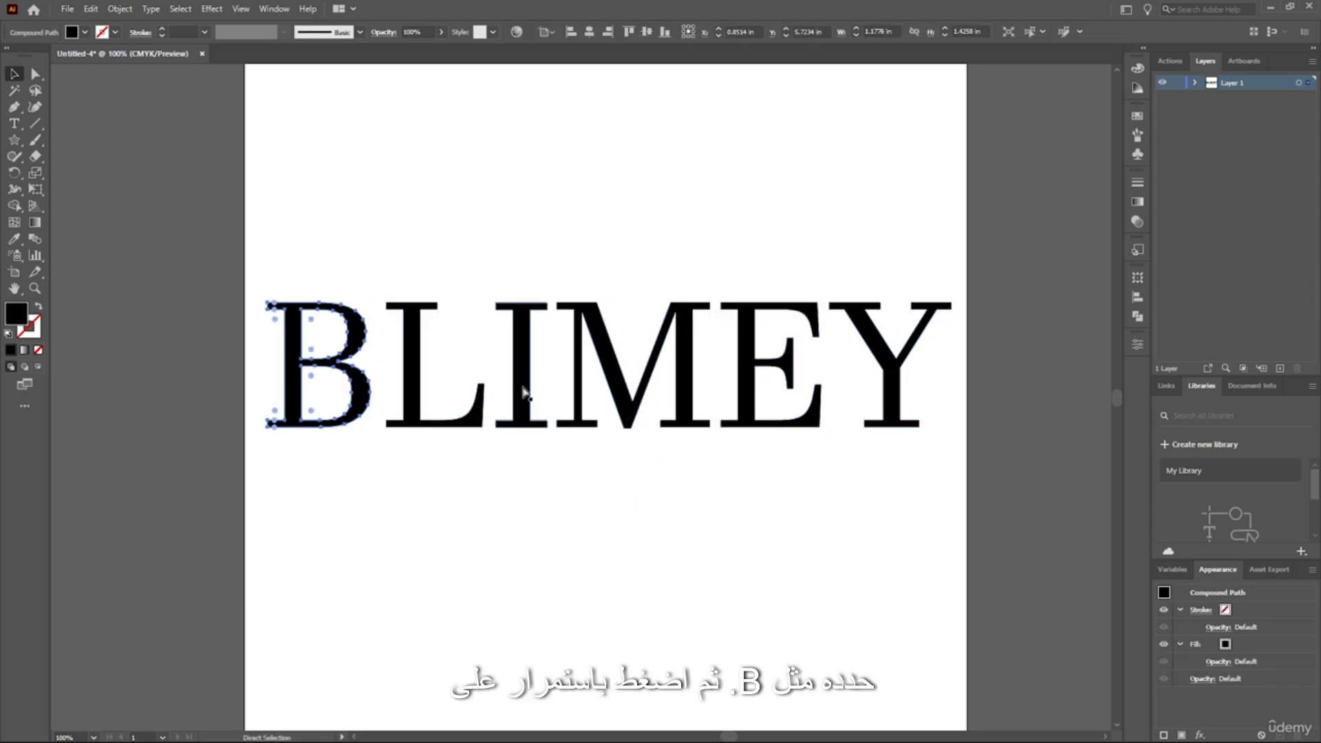
pyautogui.keyDown('ctrl'); pyautogui.click(524, 392); pyautogui.keyUp('ctrl')
pyautogui.click(370, 417)
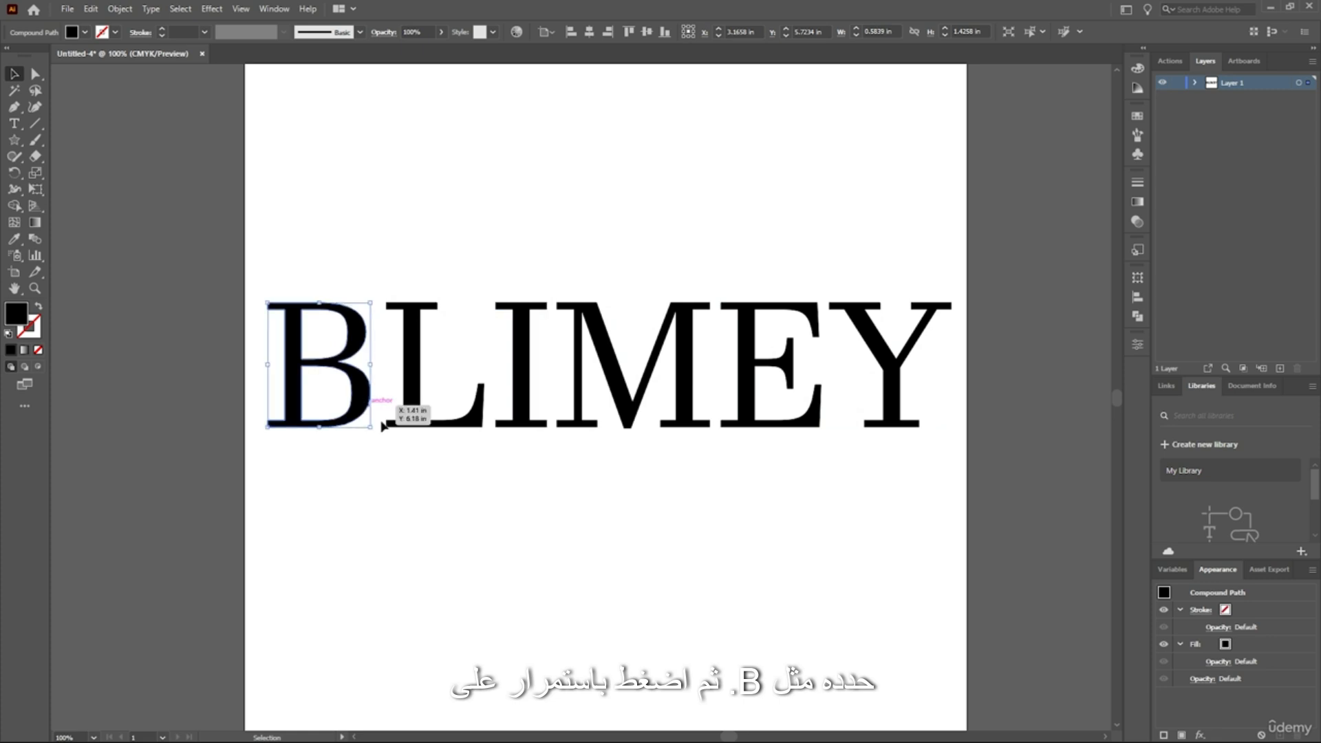
pyautogui.keyDown('shift'); pyautogui.click(528, 390); pyautogui.keyUp('shift')
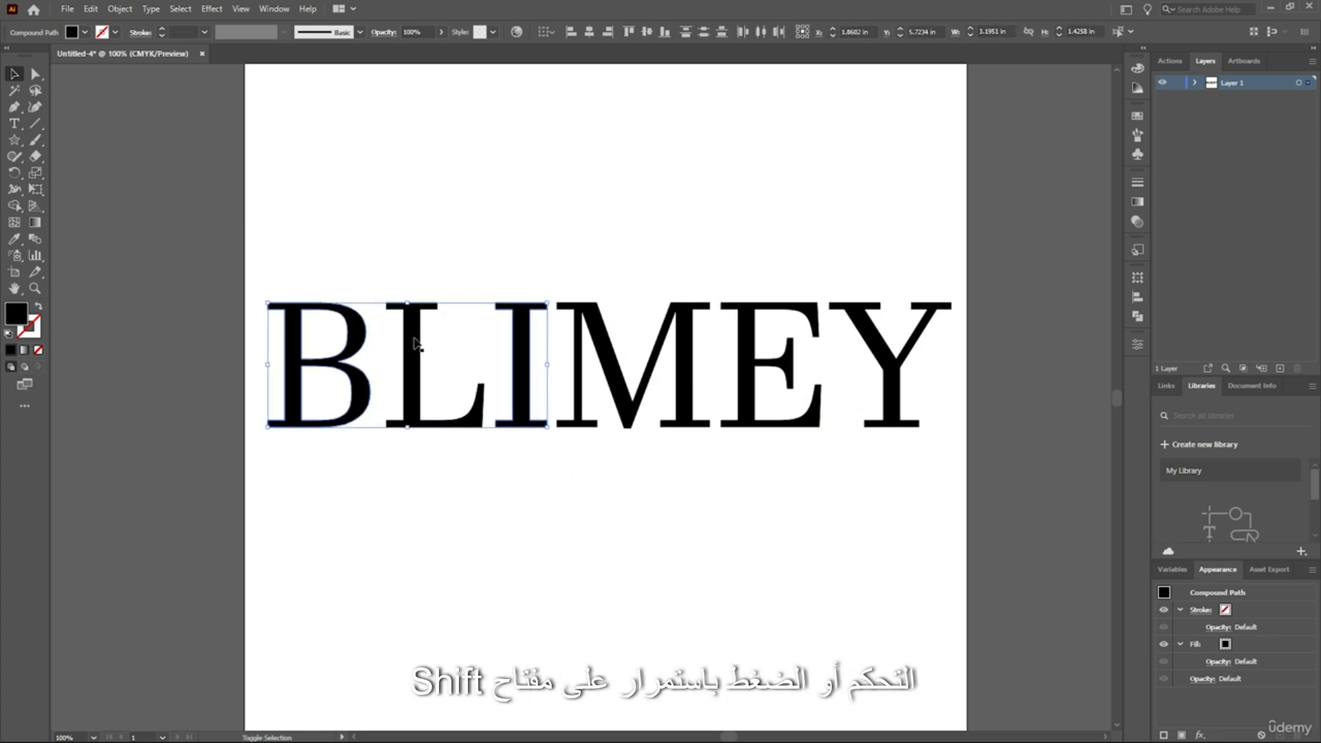
pyautogui.keyDown('shift'); pyautogui.click(739, 375); pyautogui.keyUp('shift')
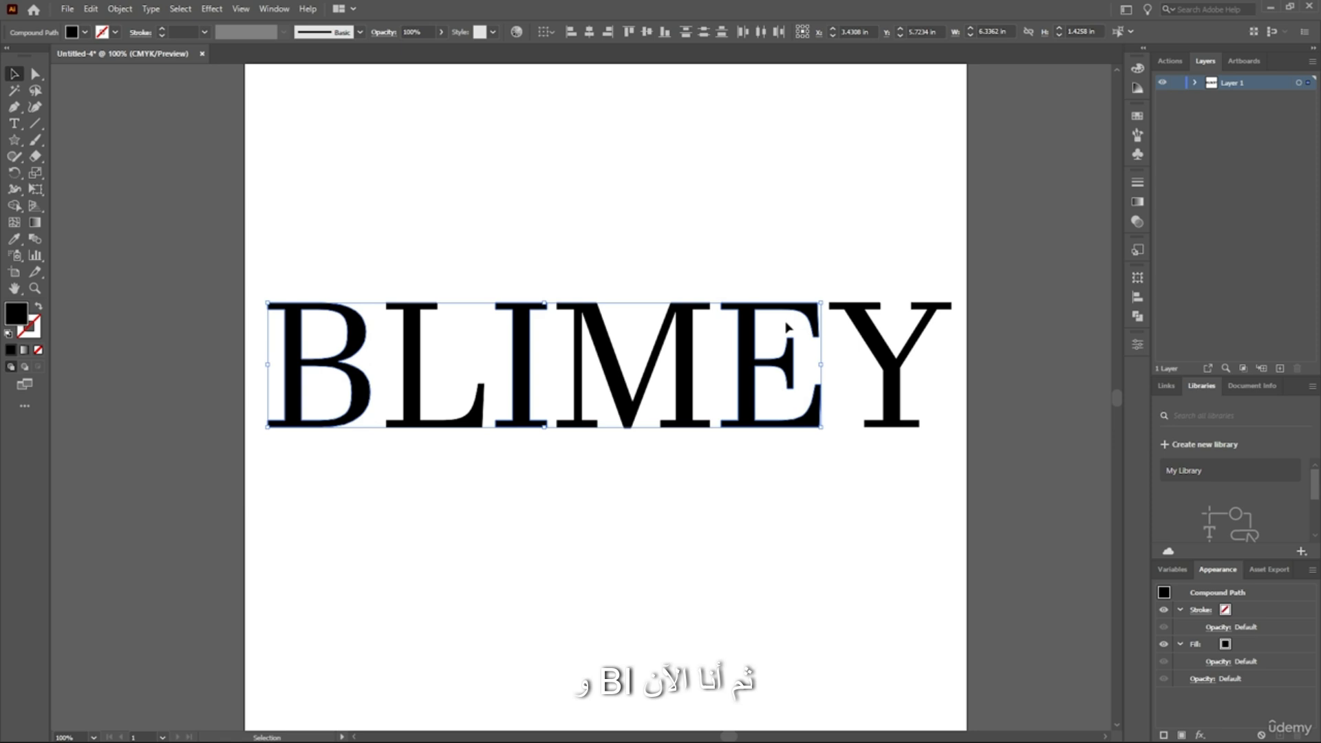
pyautogui.press('Up')
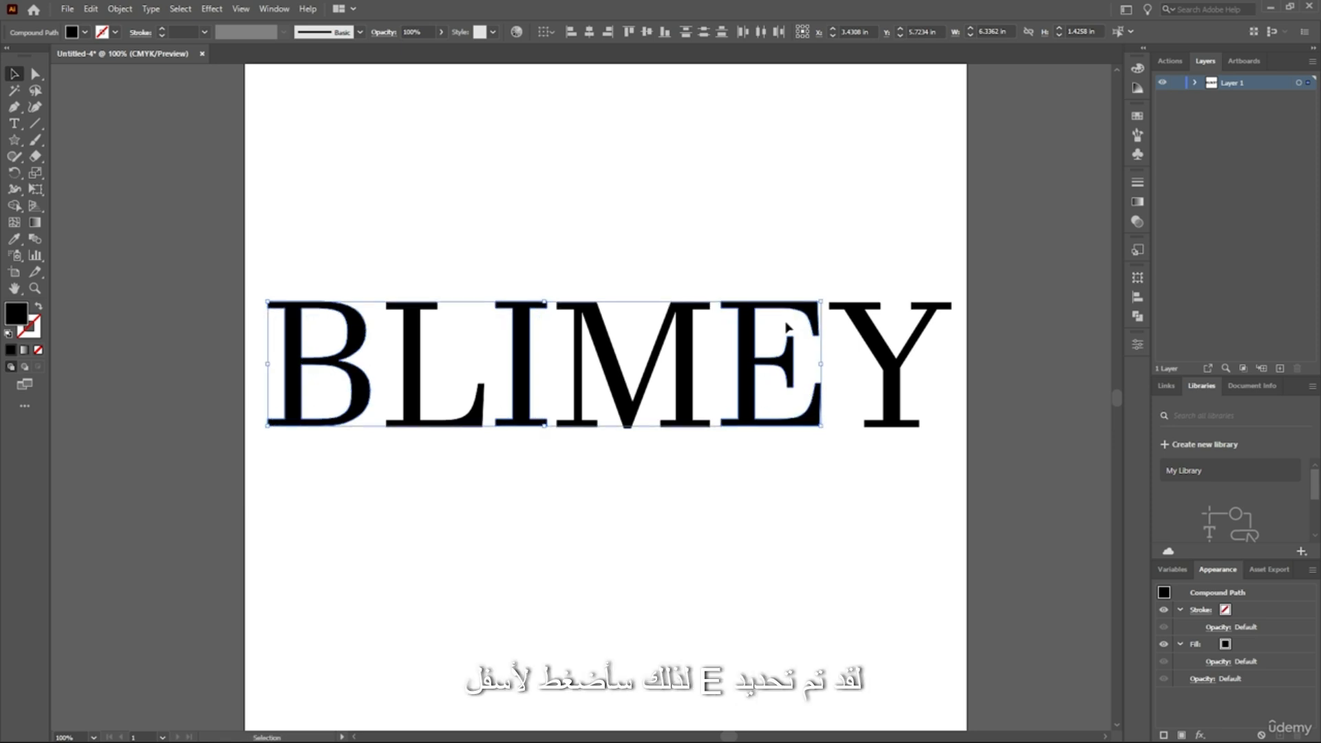
pyautogui.press('Up')
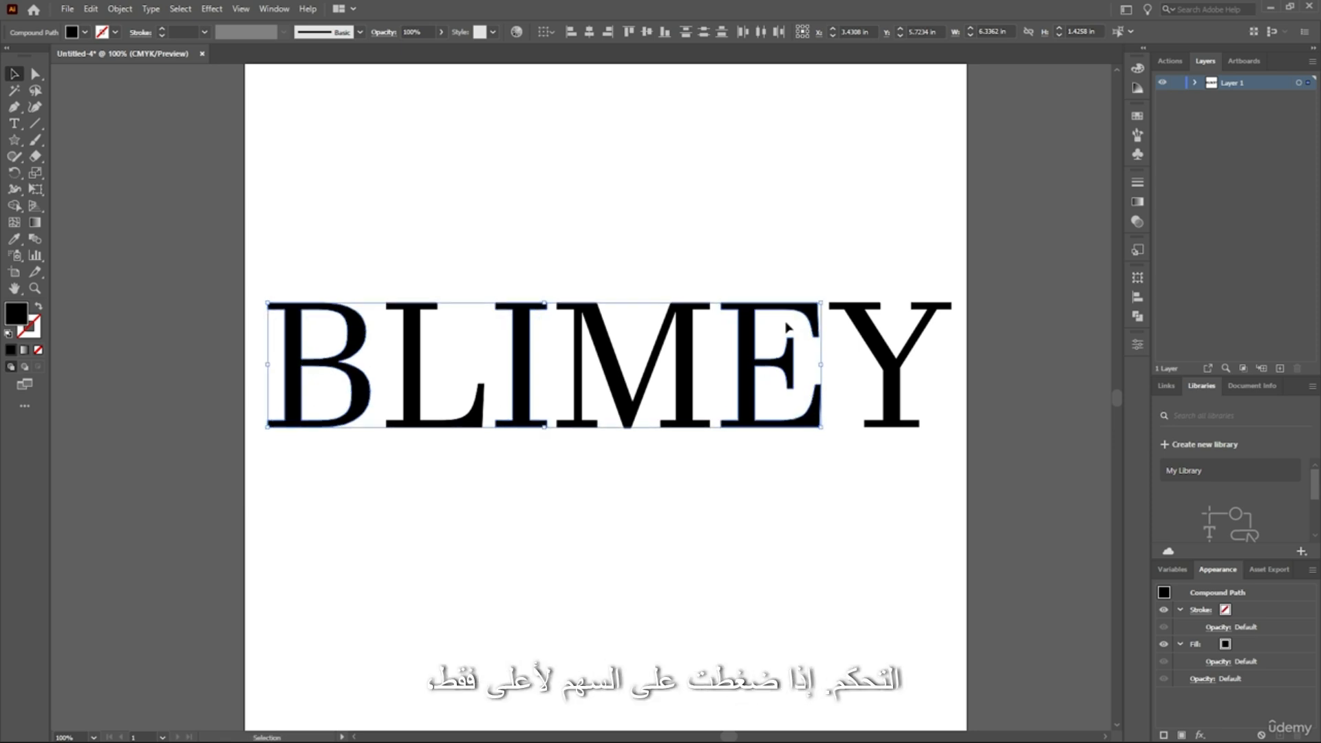
pyautogui.press('ctrl')
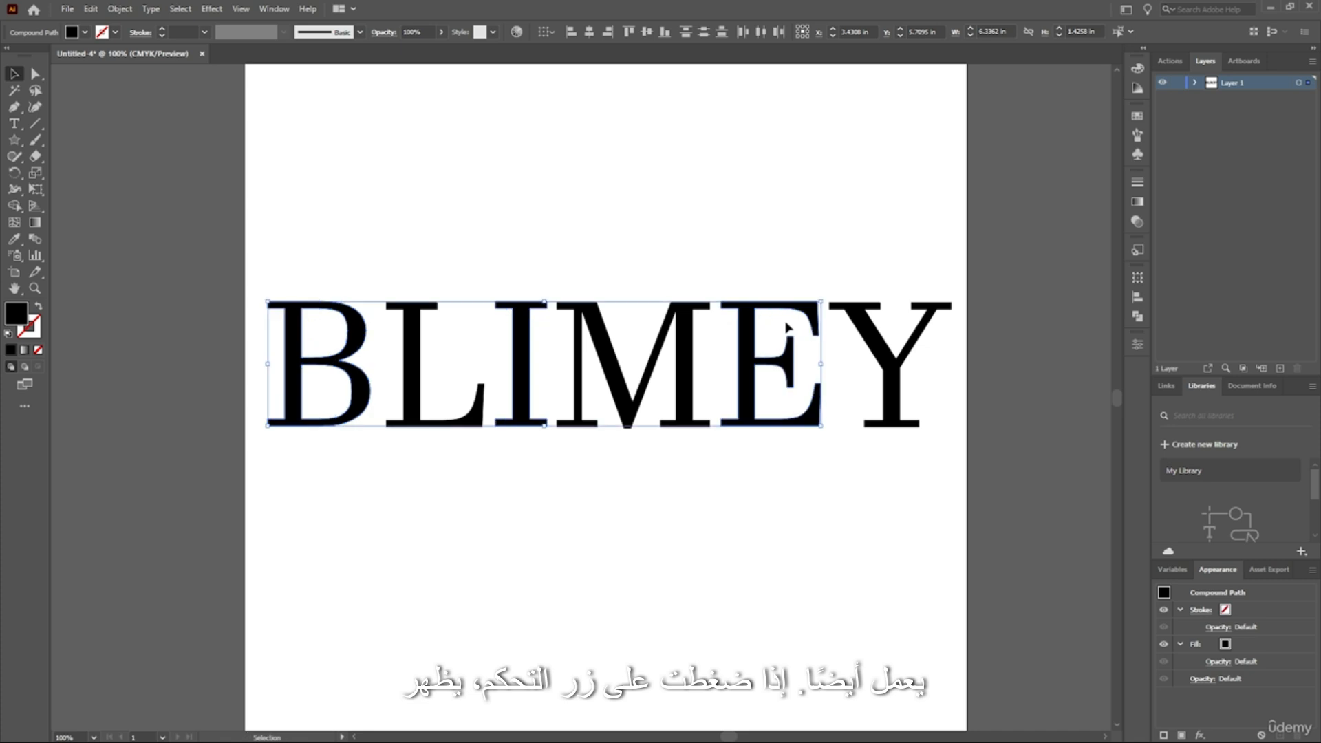
pyautogui.press('Down')
# - Nudge the selected letters B, I and E up by ten steps and deselect them
pyautogui.press('Up')
pyautogui.press('Up')
pyautogui.press('Up')
pyautogui.press('Up')
pyautogui.press('Up')
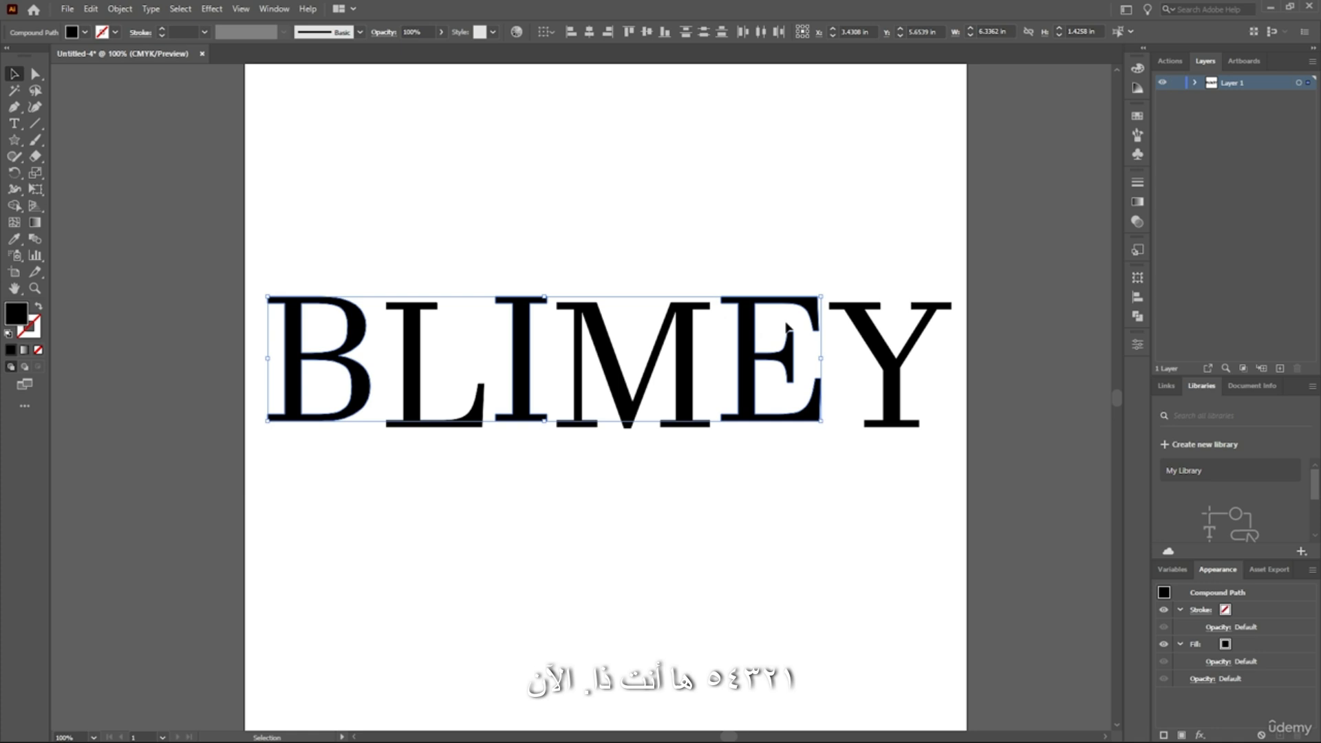
pyautogui.press('Up')
pyautogui.press('Up')
pyautogui.press('Up')
pyautogui.press('Up')
pyautogui.press('Up')
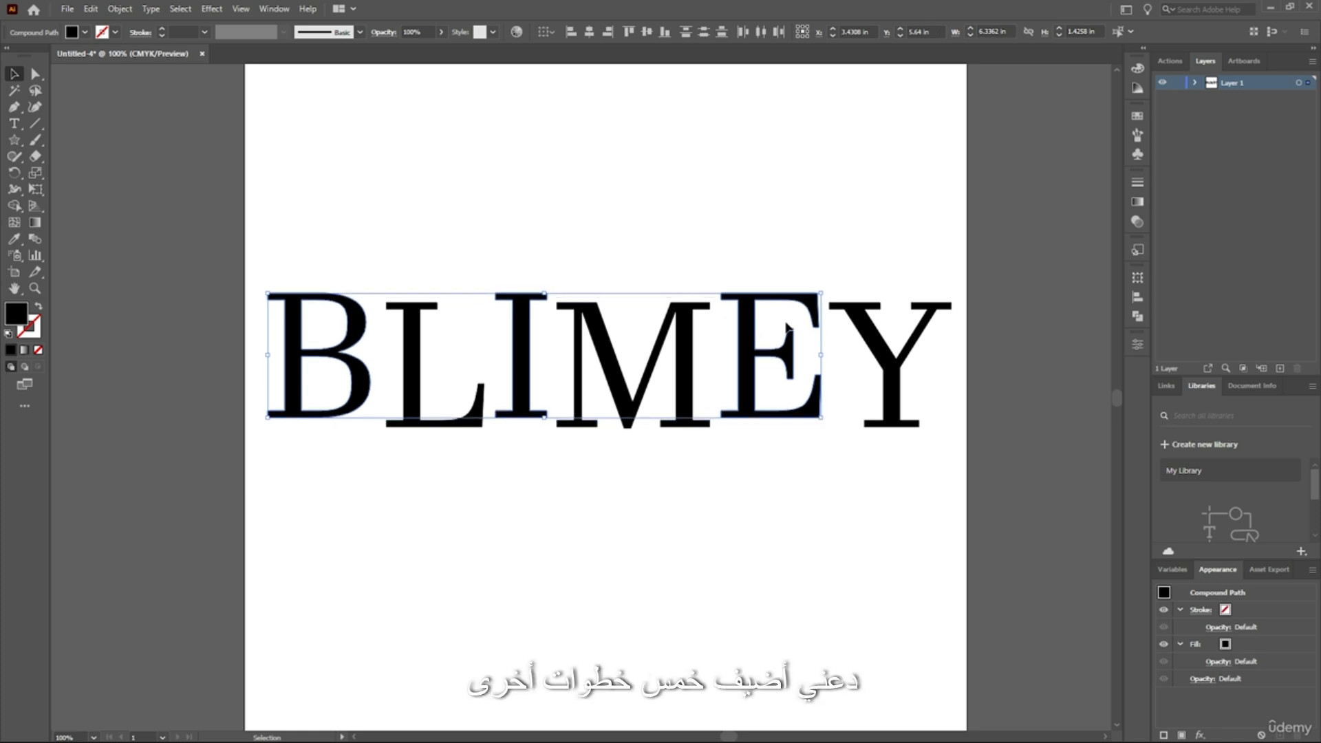
pyautogui.click(683, 540)
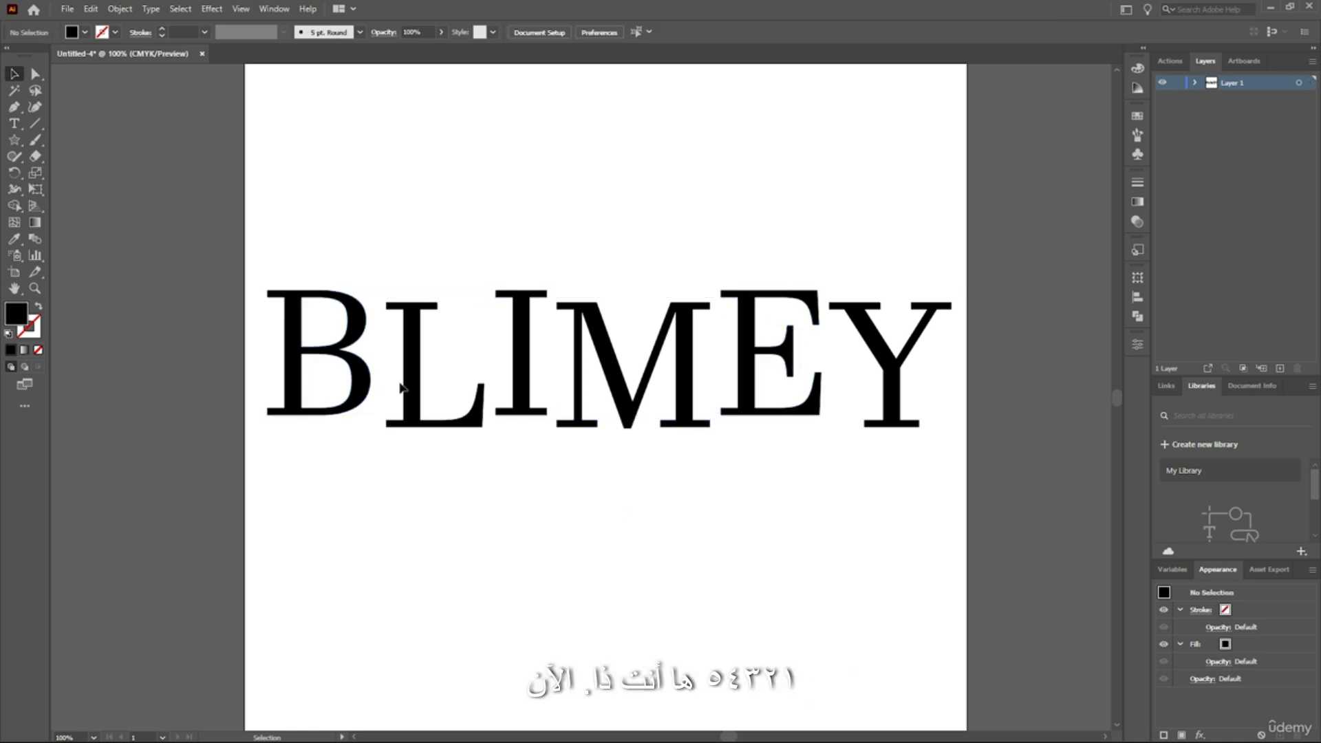
# - Select the letters L, M and Y together and nudge them down by ten steps
pyautogui.click(417, 397)
pyautogui.keyDown('ctrl'); pyautogui.click(575, 394); pyautogui.keyUp('ctrl')
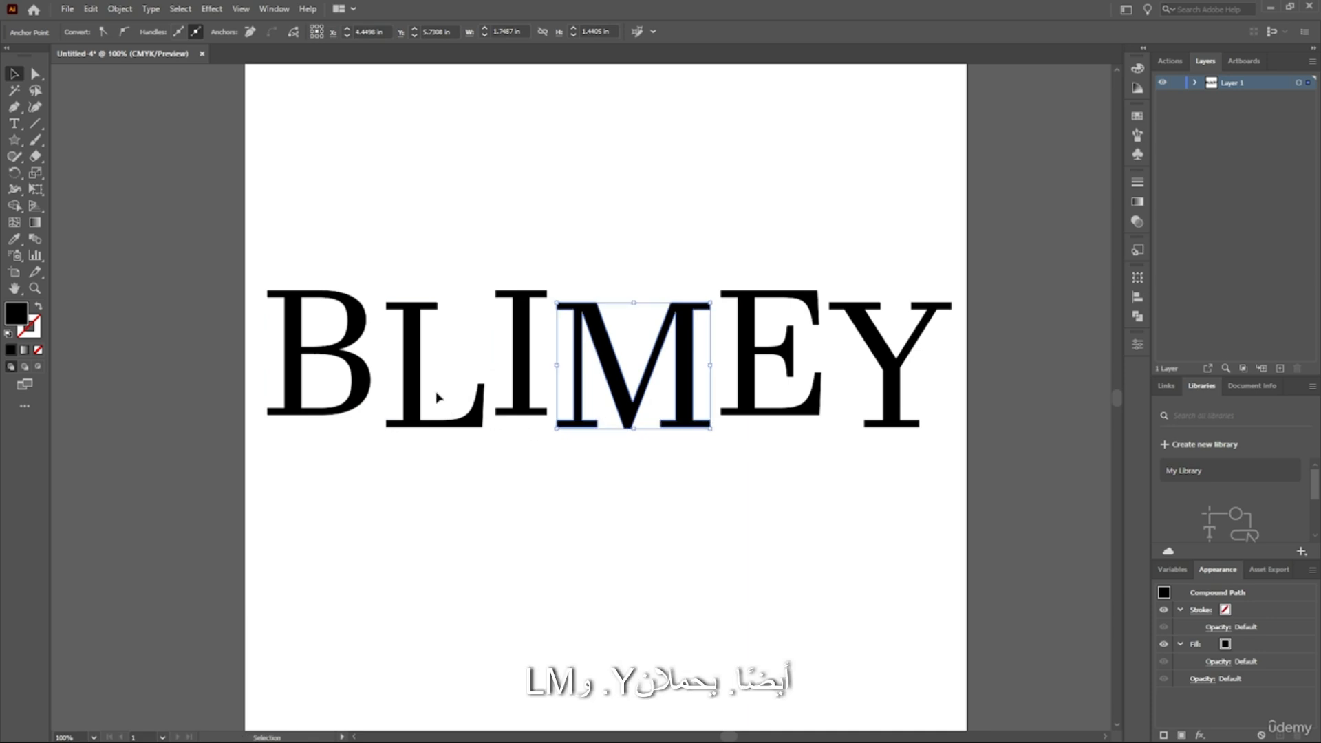
pyautogui.click(419, 400)
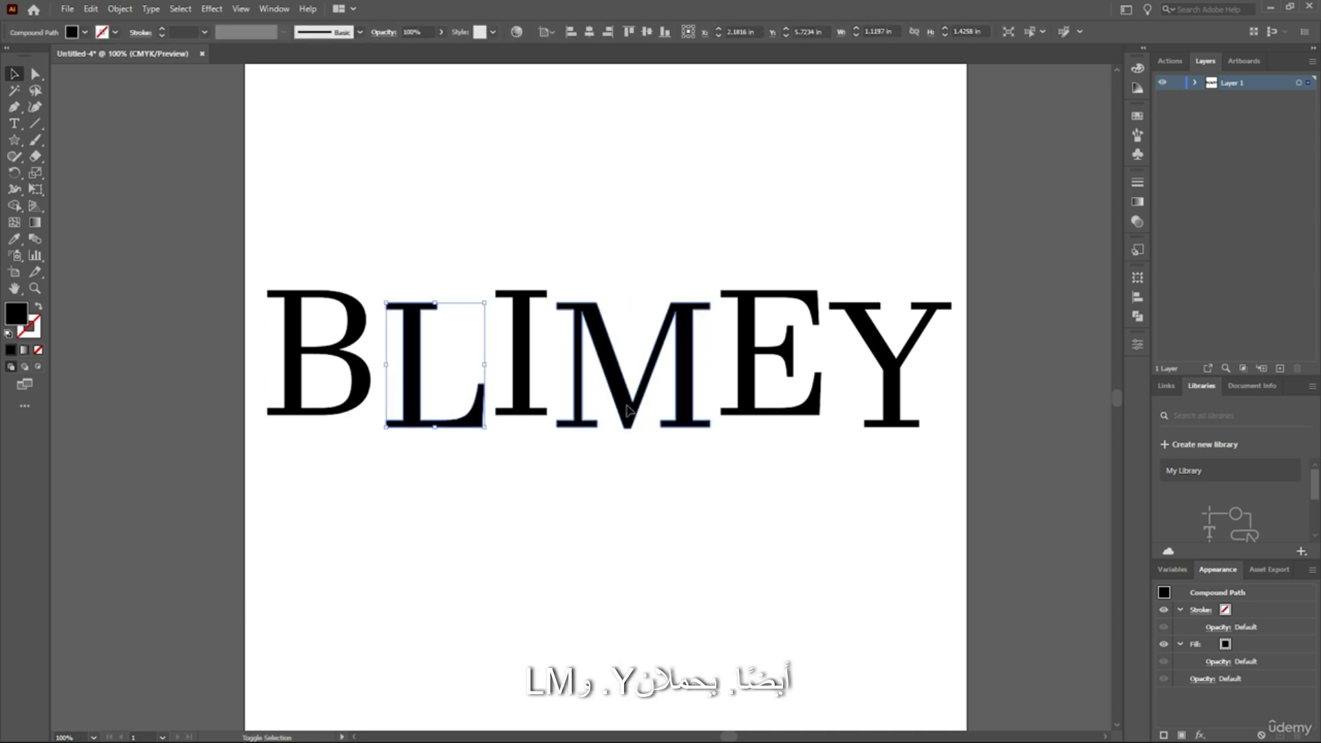
pyautogui.keyDown('shift'); pyautogui.click(608, 393); pyautogui.keyUp('shift')
pyautogui.keyDown('shift'); pyautogui.click(890, 386); pyautogui.keyUp('shift')
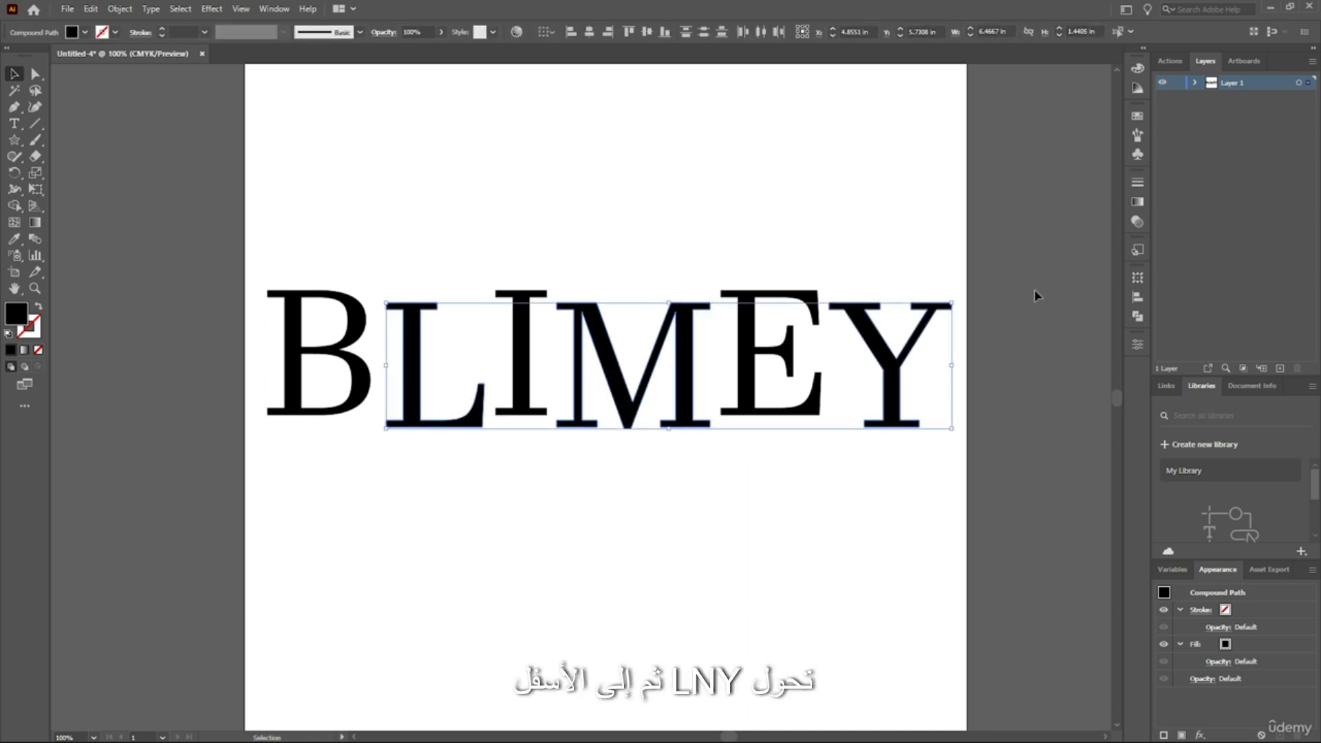
pyautogui.press('Down')
pyautogui.press('Down')
pyautogui.press('Down')
pyautogui.press('Down')
pyautogui.press('Down')
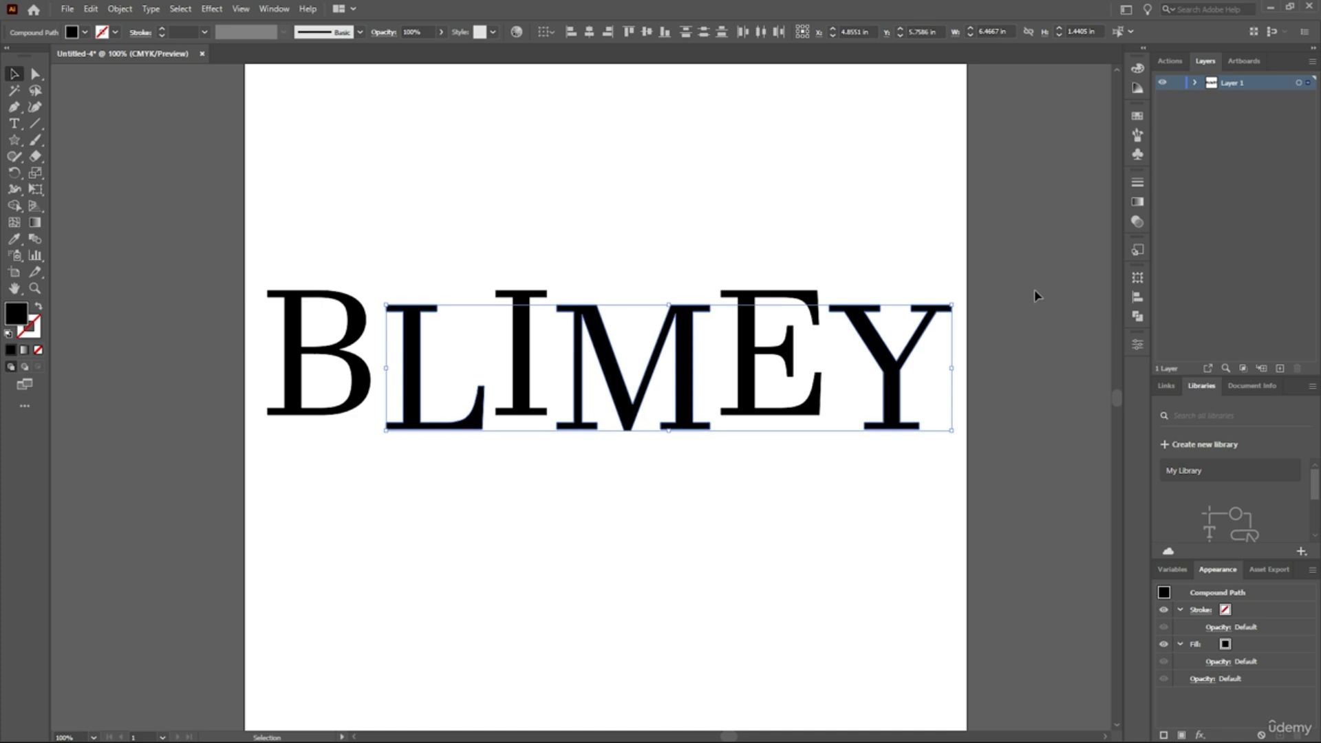
pyautogui.press('Down')
pyautogui.press('Down')
pyautogui.press('Down')
pyautogui.press('Down')
pyautogui.press('Down')
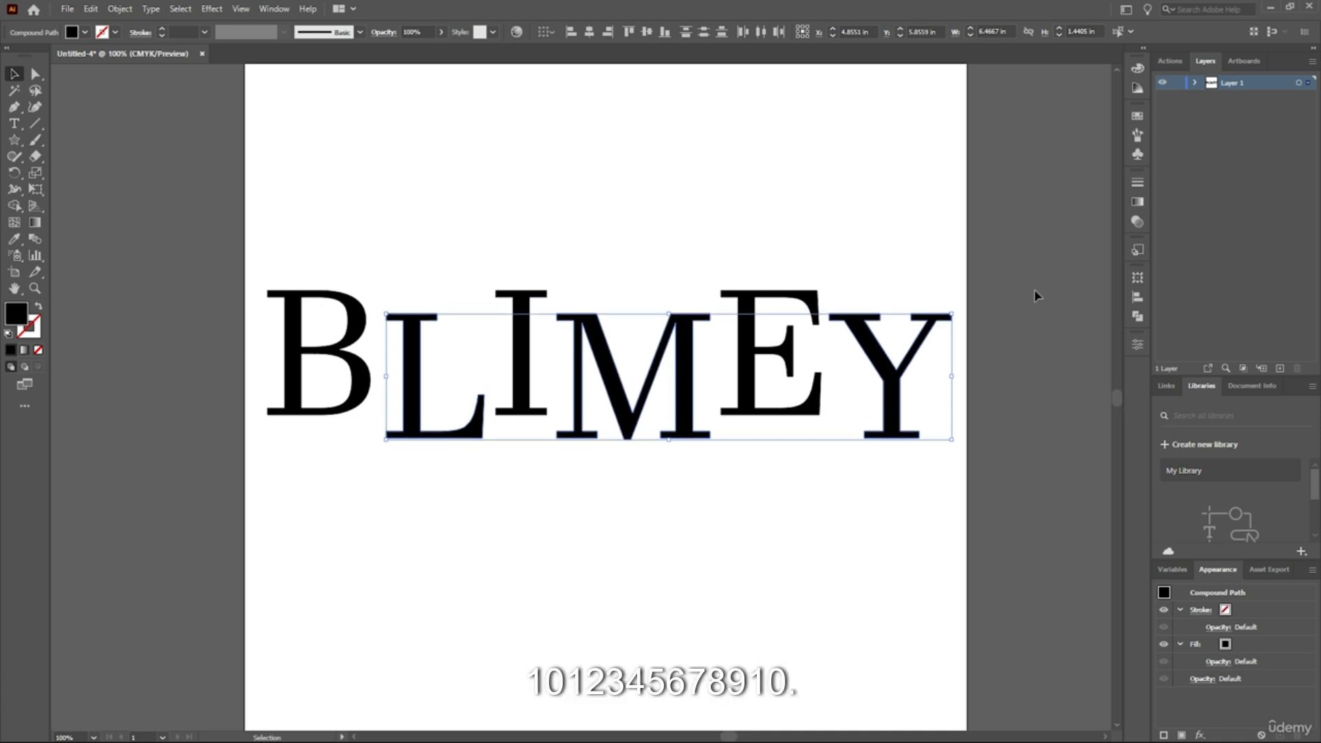
# - Select all the BLIMEY letters and group them
pyautogui.moveTo(1046, 142); pyautogui.dragTo(307, 425)
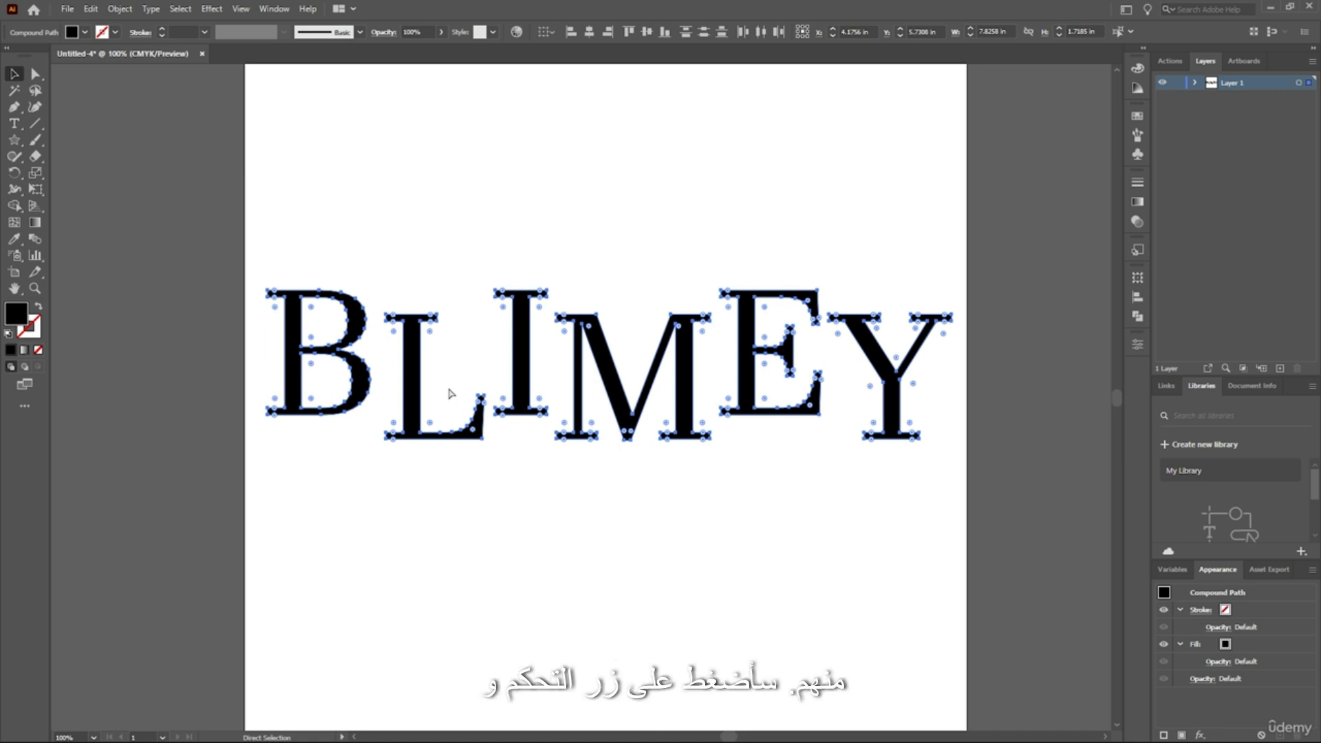
pyautogui.click(524, 478)
pyautogui.hotkey('ctrl', 'a')
pyautogui.hotkey('ctrl', 'g')
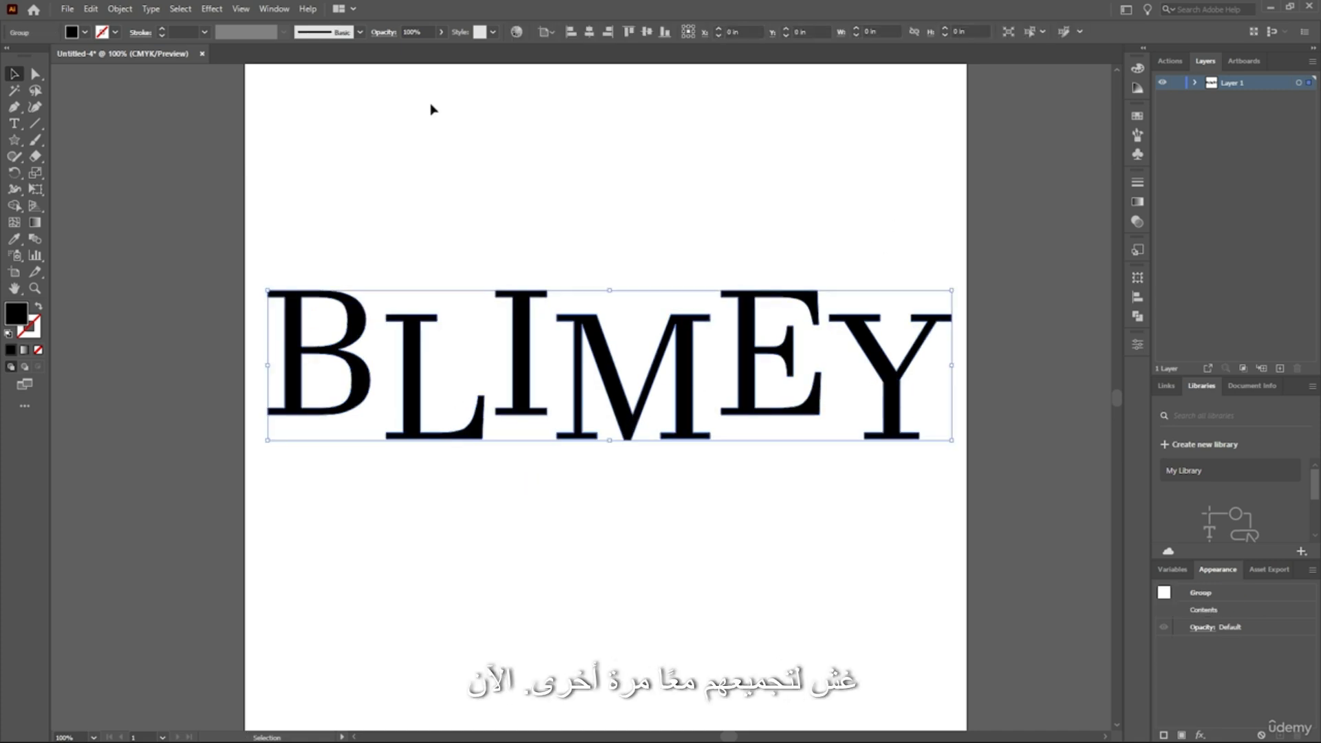
# - Align the BLIMEY group to the horizontal and vertical centre of the artboard and deselect it
pyautogui.click(591, 34)
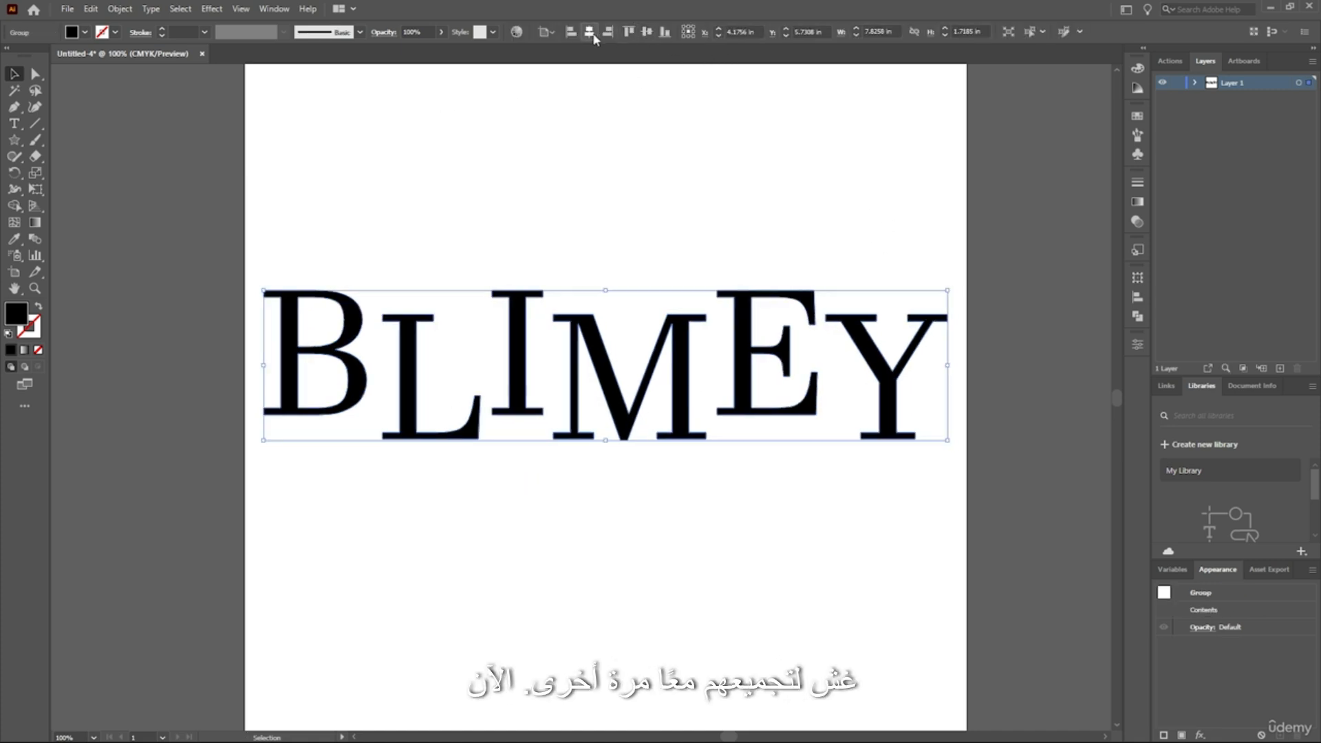
pyautogui.click(647, 32)
pyautogui.click(788, 185)
pyautogui.scroll(3, 687, 206)
pyautogui.scroll(-3, 645, 217)
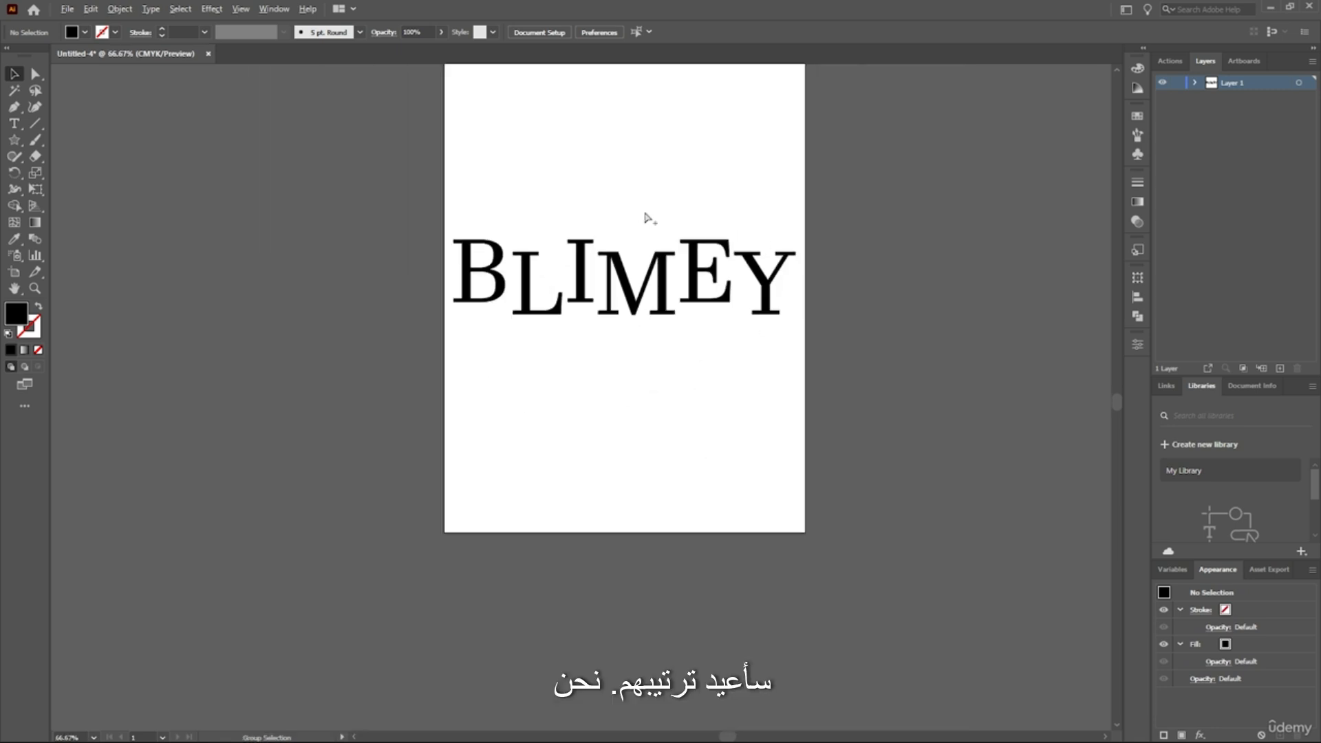
pyautogui.scroll(3, 646, 213)
pyautogui.scroll(3, 665, 364)
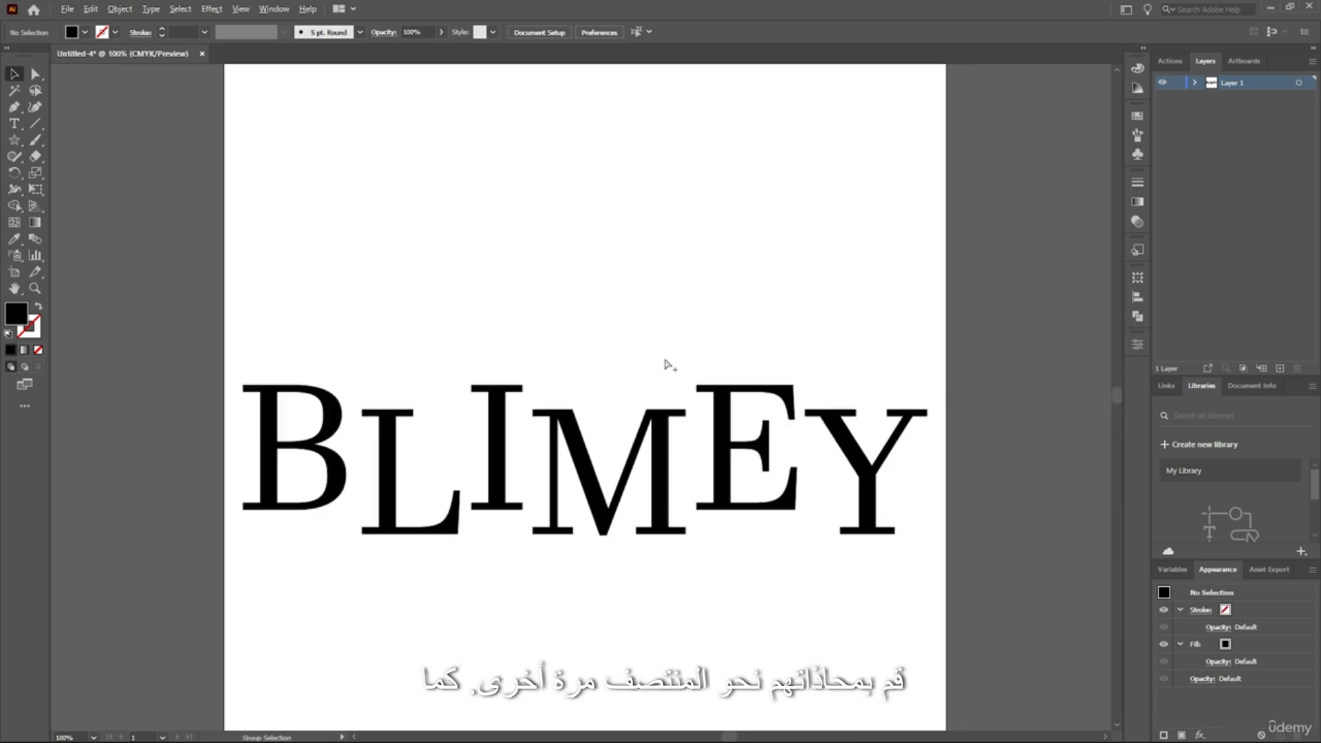
# - Ungroup the centred BLIMEY lettering into separate letters and clear the selection
pyautogui.scroll(-1, 580, 298)
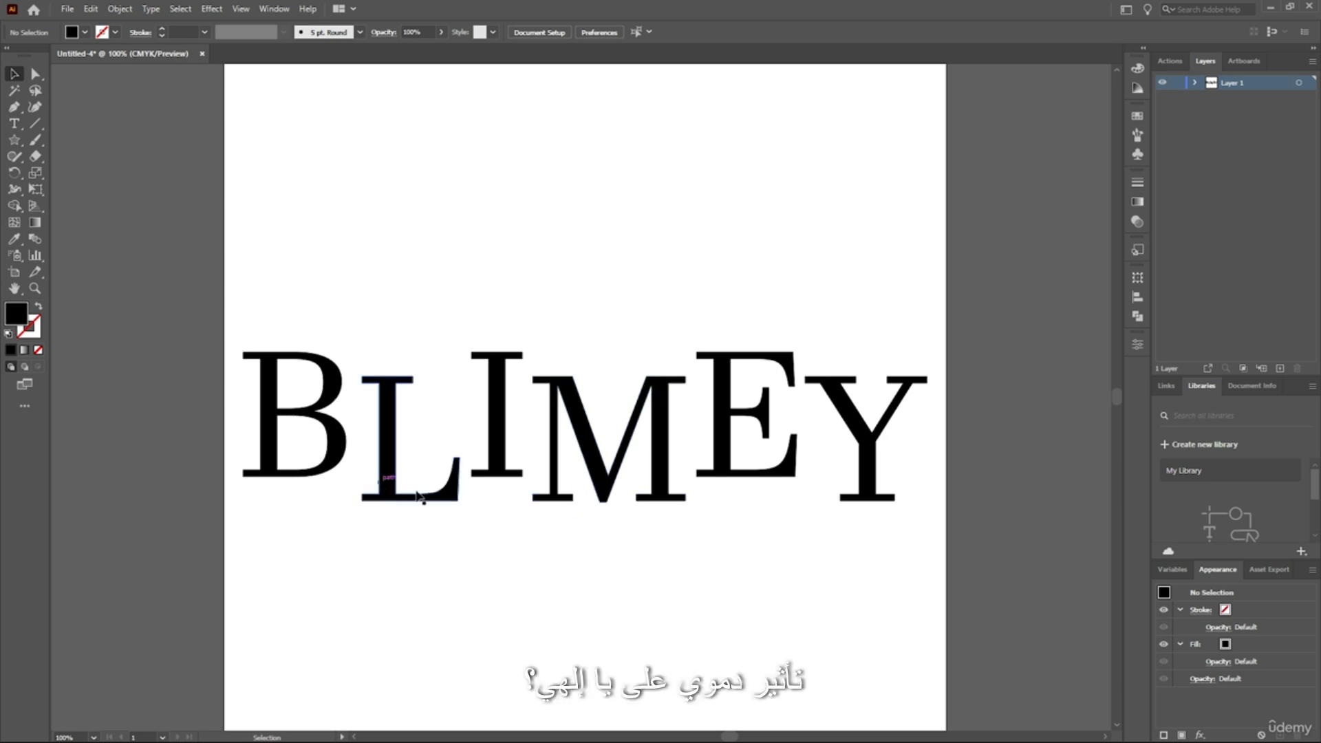
pyautogui.hscroll(-1, 551, 545)
pyautogui.scroll(-1, 510, 507)
pyautogui.click(593, 344)
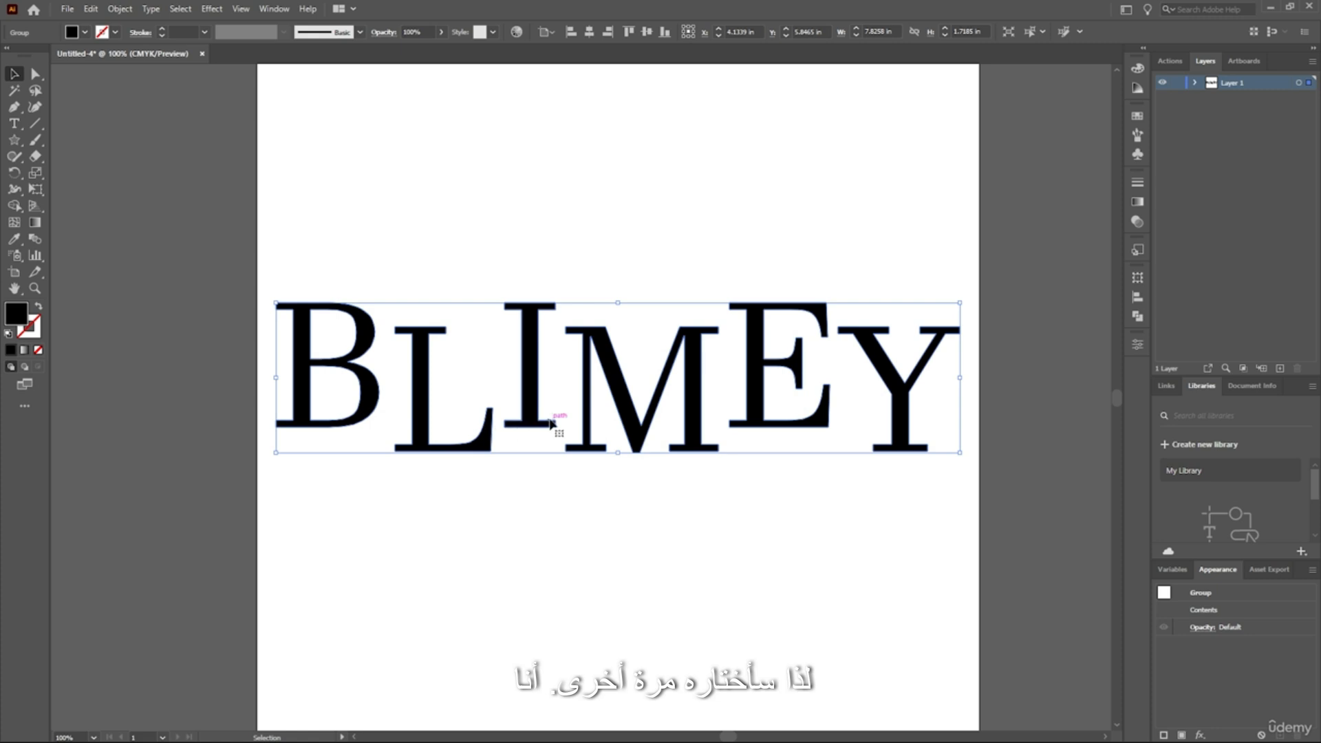
pyautogui.hotkey('ctrl', 'shift', 'g')
pyautogui.hotkey('ctrl', 'shift', 'g')
pyautogui.hscroll(-2, 490, 525)
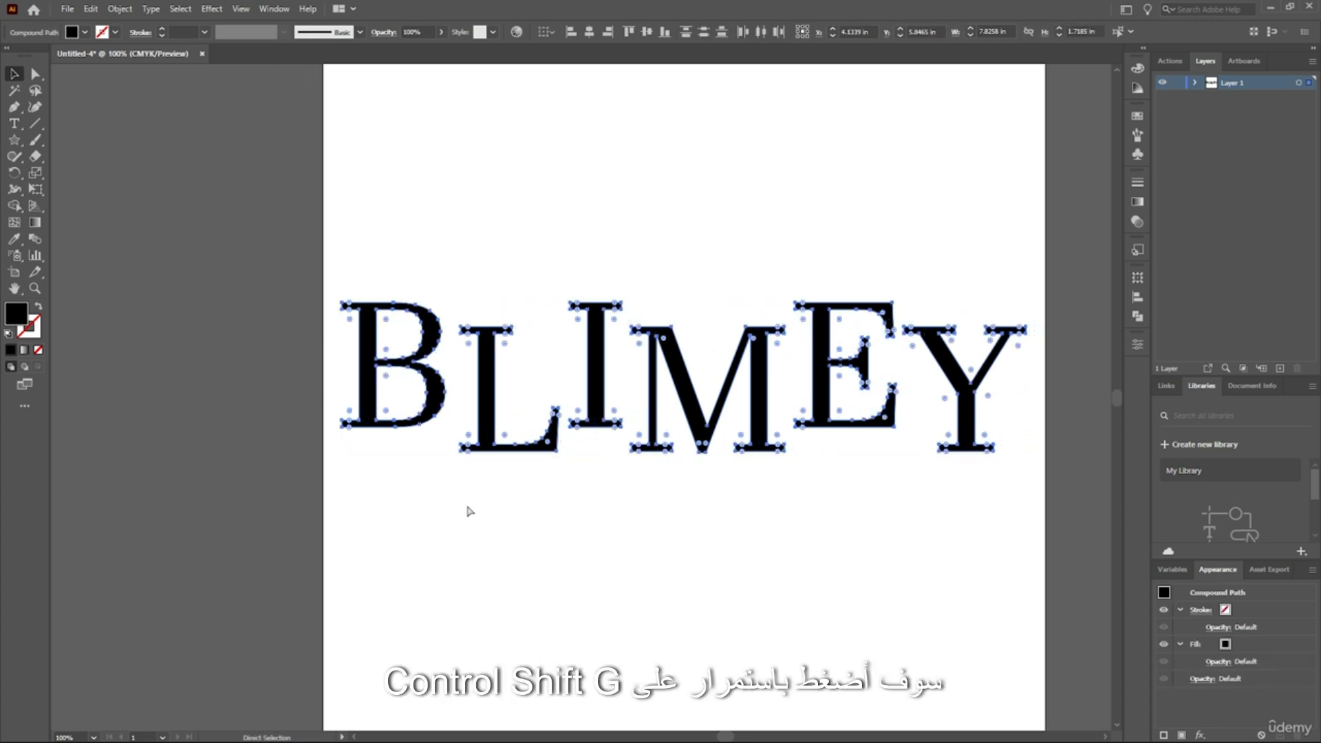
pyautogui.hscroll(-3, 464, 499)
pyautogui.click(453, 474)
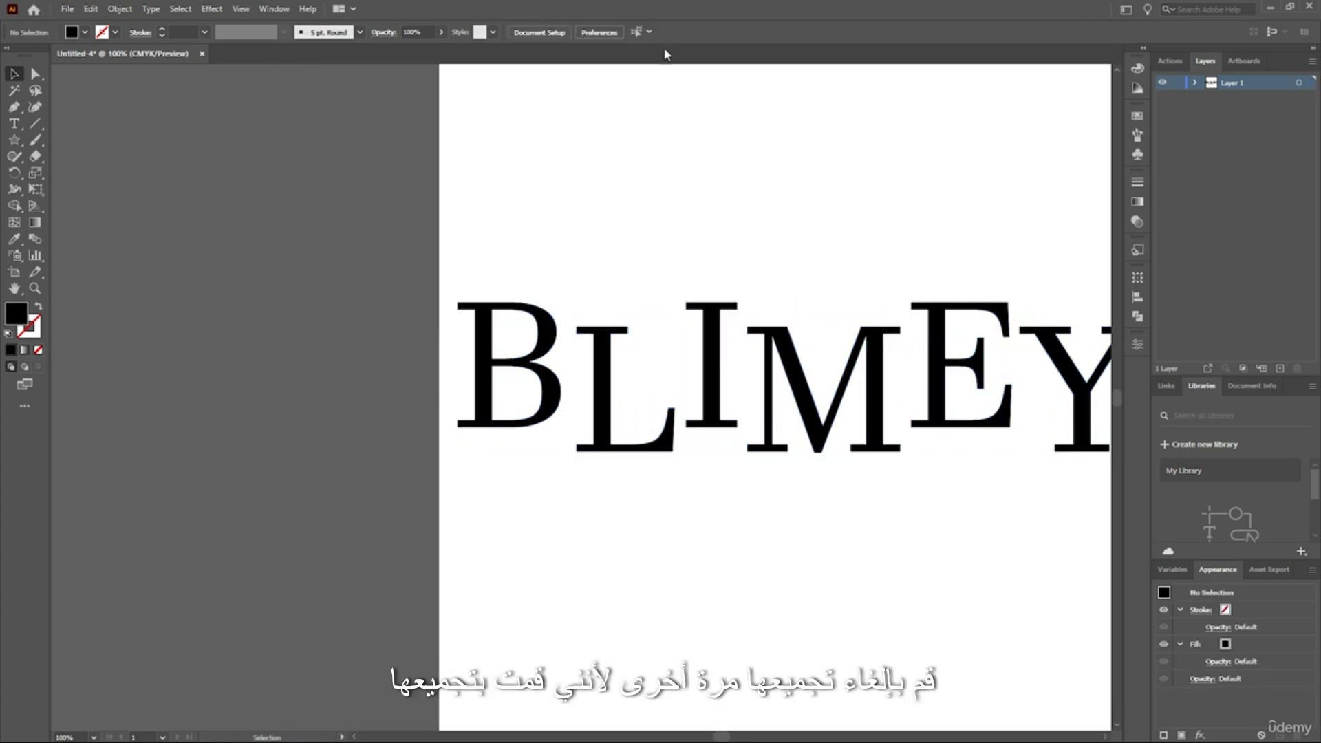
# - Select the letter B and switch to the Pencil tool
pyautogui.scroll(4, 713, 457)
pyautogui.scroll(-4, 713, 454)
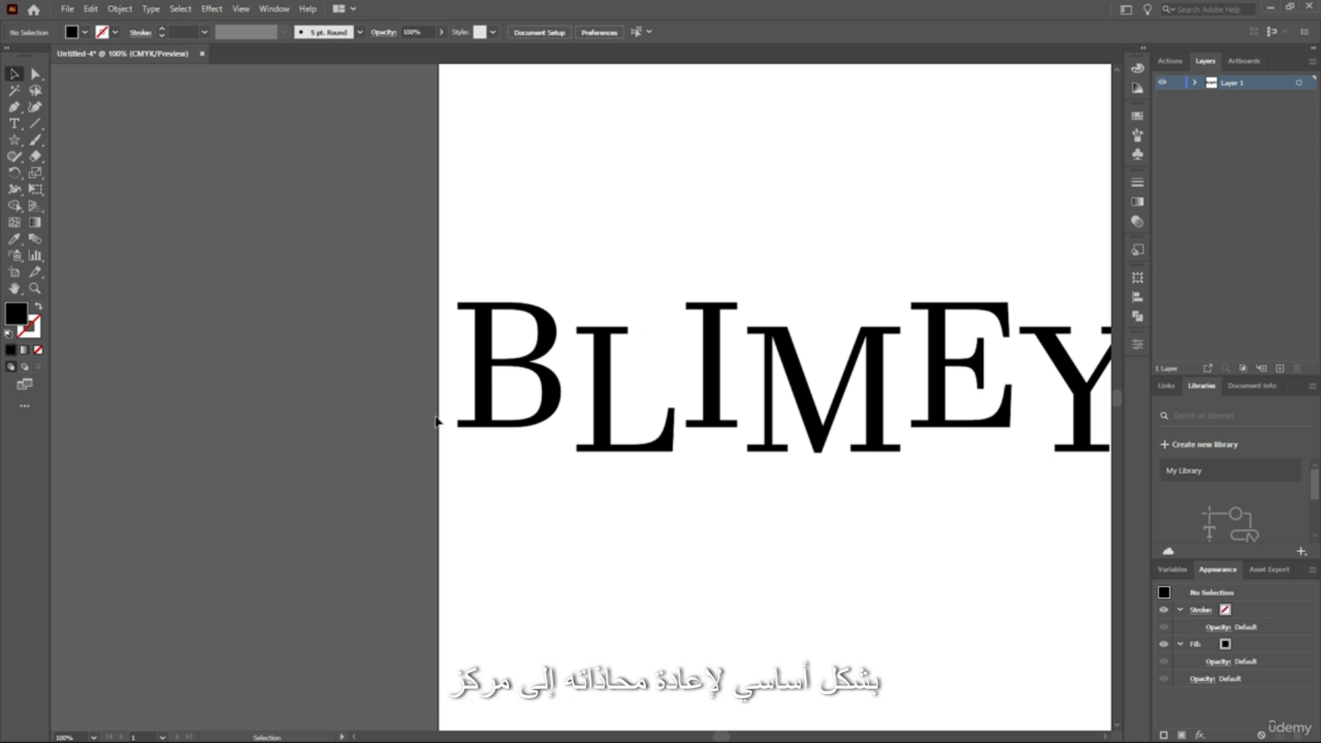
pyautogui.hscroll(-3, 436, 418)
pyautogui.scroll(2, 563, 428)
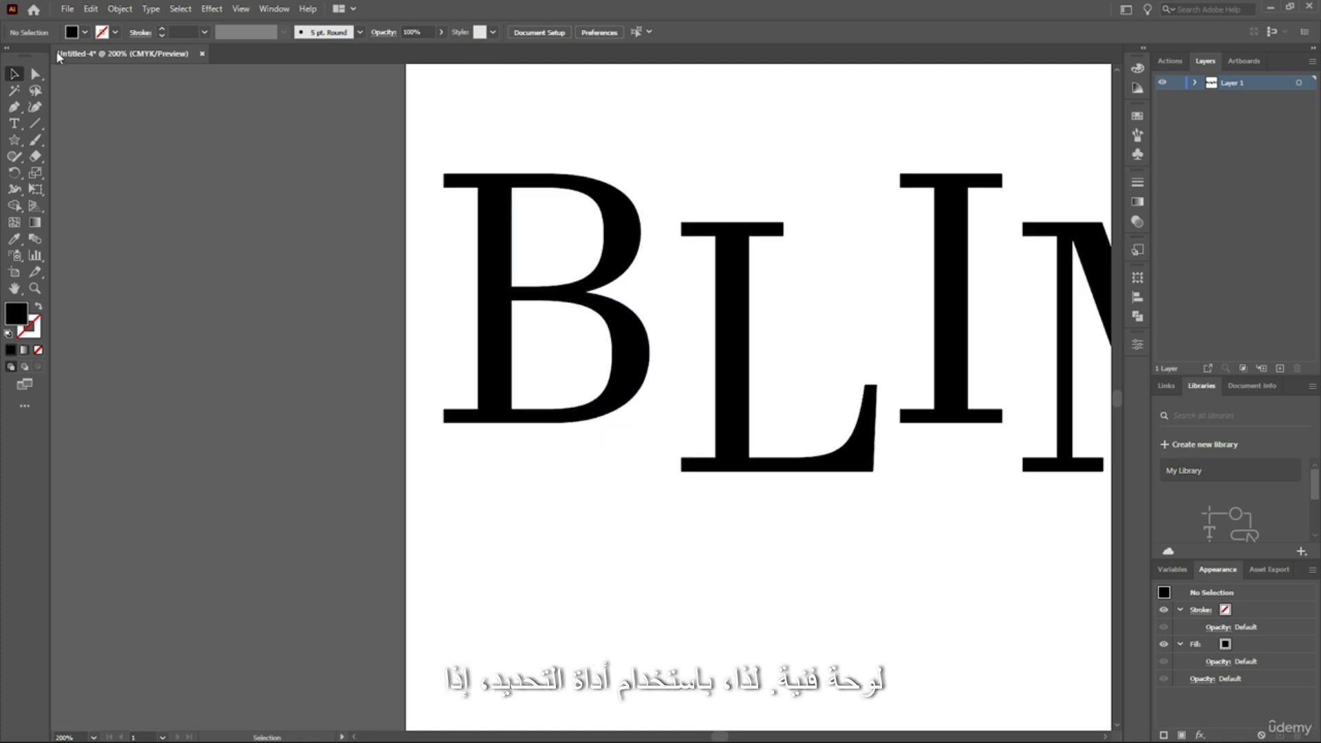
pyautogui.scroll(2, 380, 230)
pyautogui.click(628, 365)
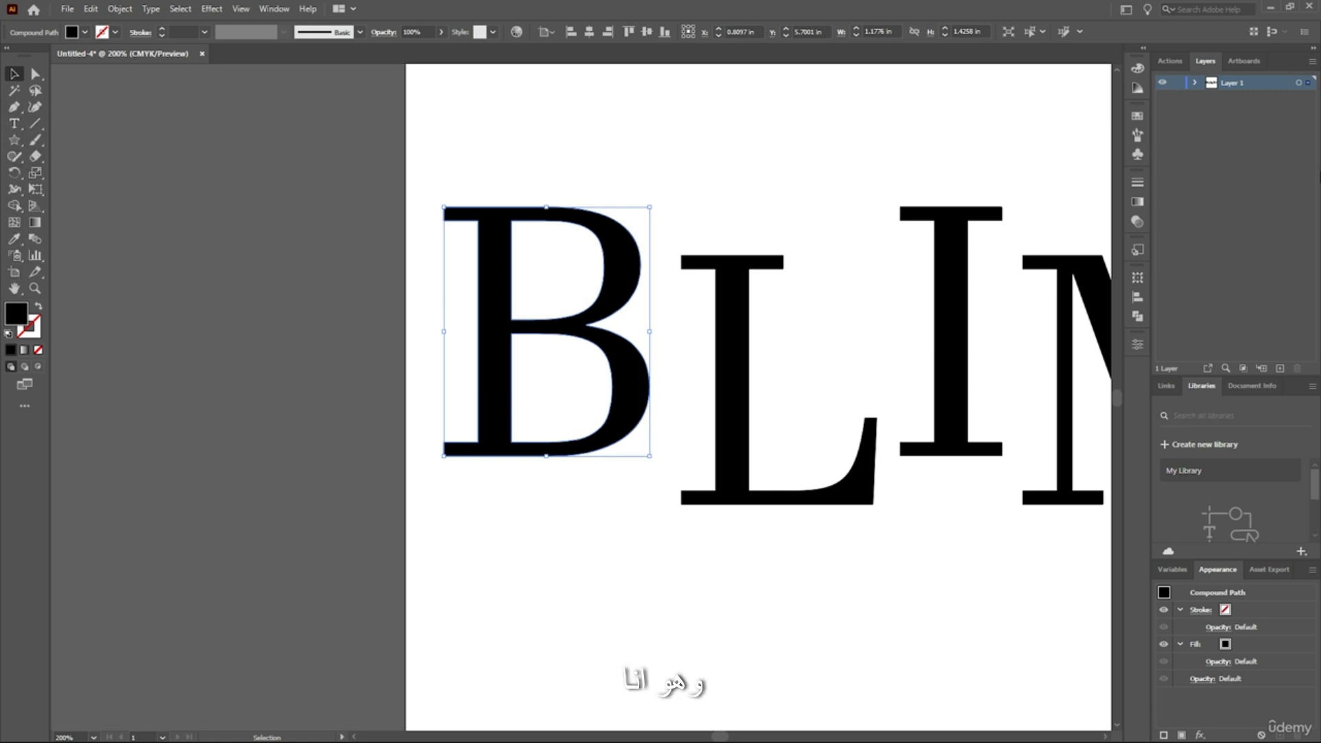
pyautogui.click(11, 159)
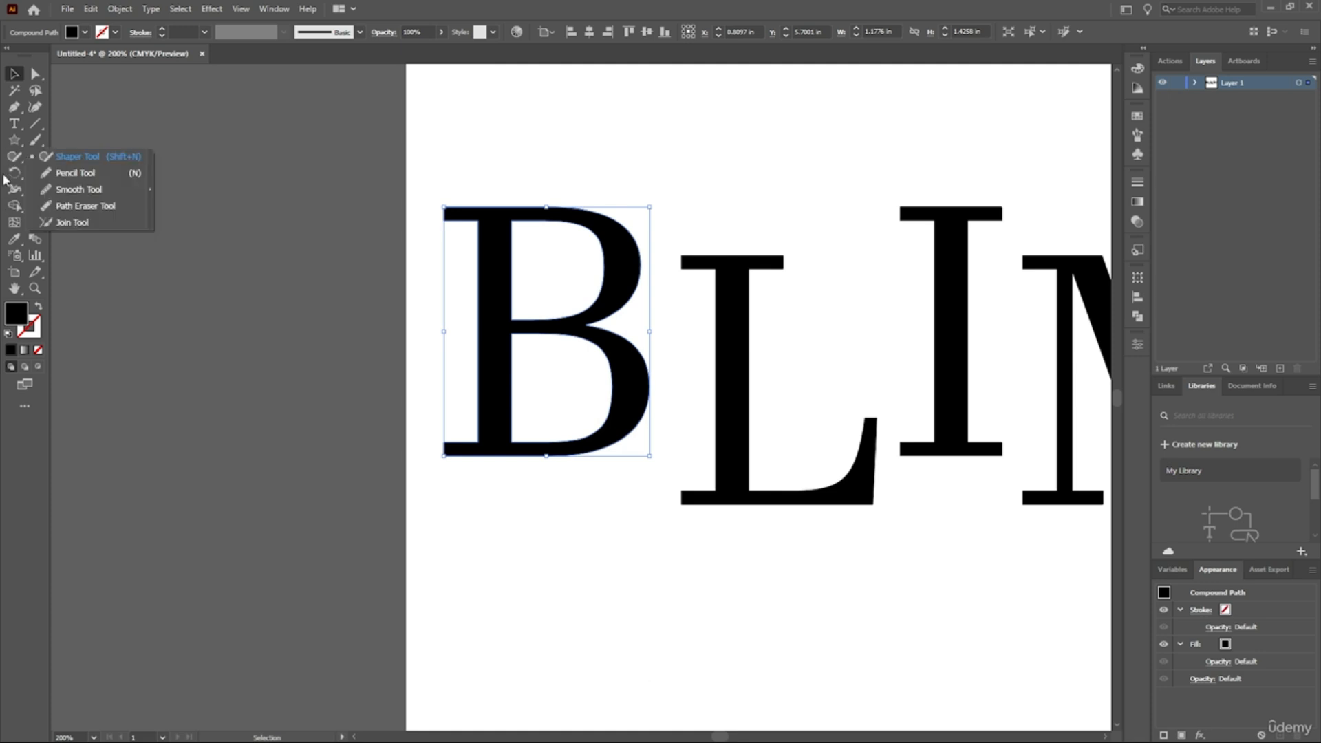
pyautogui.click(74, 173)
# - Try drawing a wavy drip below the B's lower-left serif with the Pencil tool, and undo it
pyautogui.scroll(1, 560, 425)
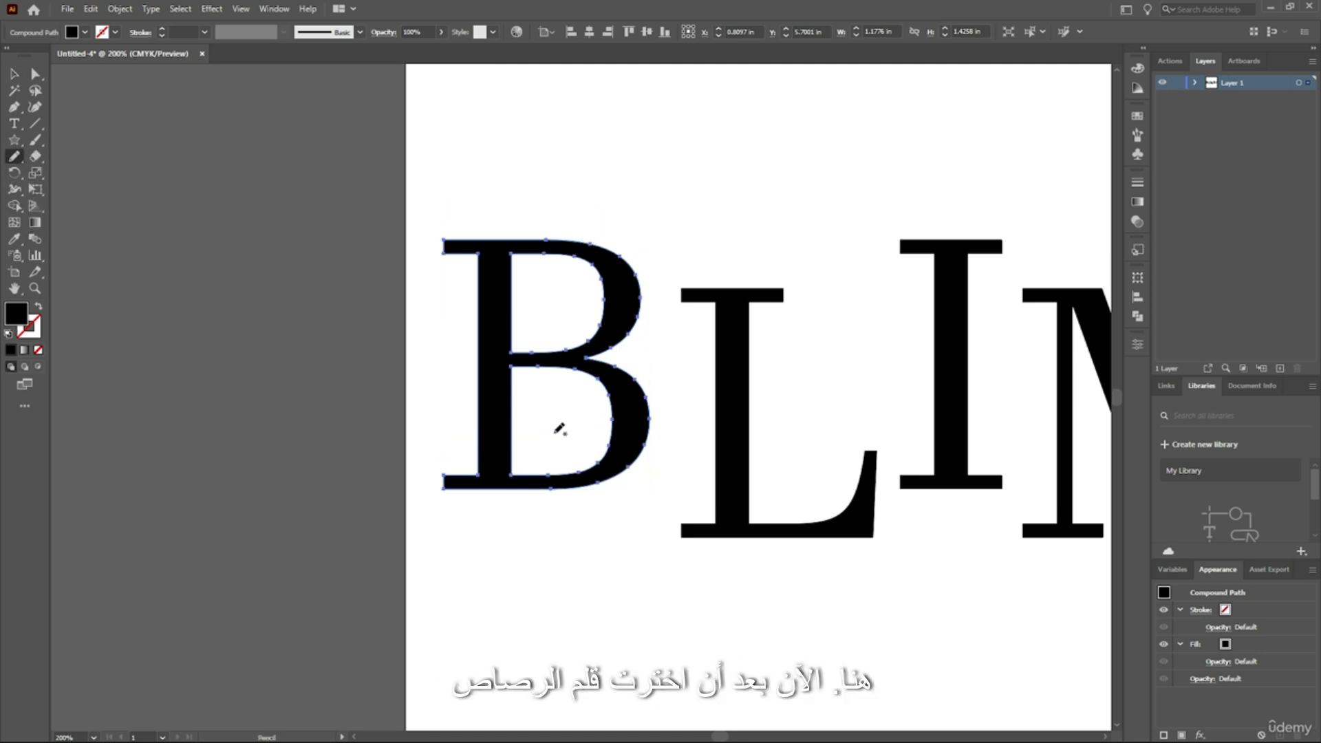
pyautogui.scroll(1, 596, 434)
pyautogui.scroll(1, 596, 434)
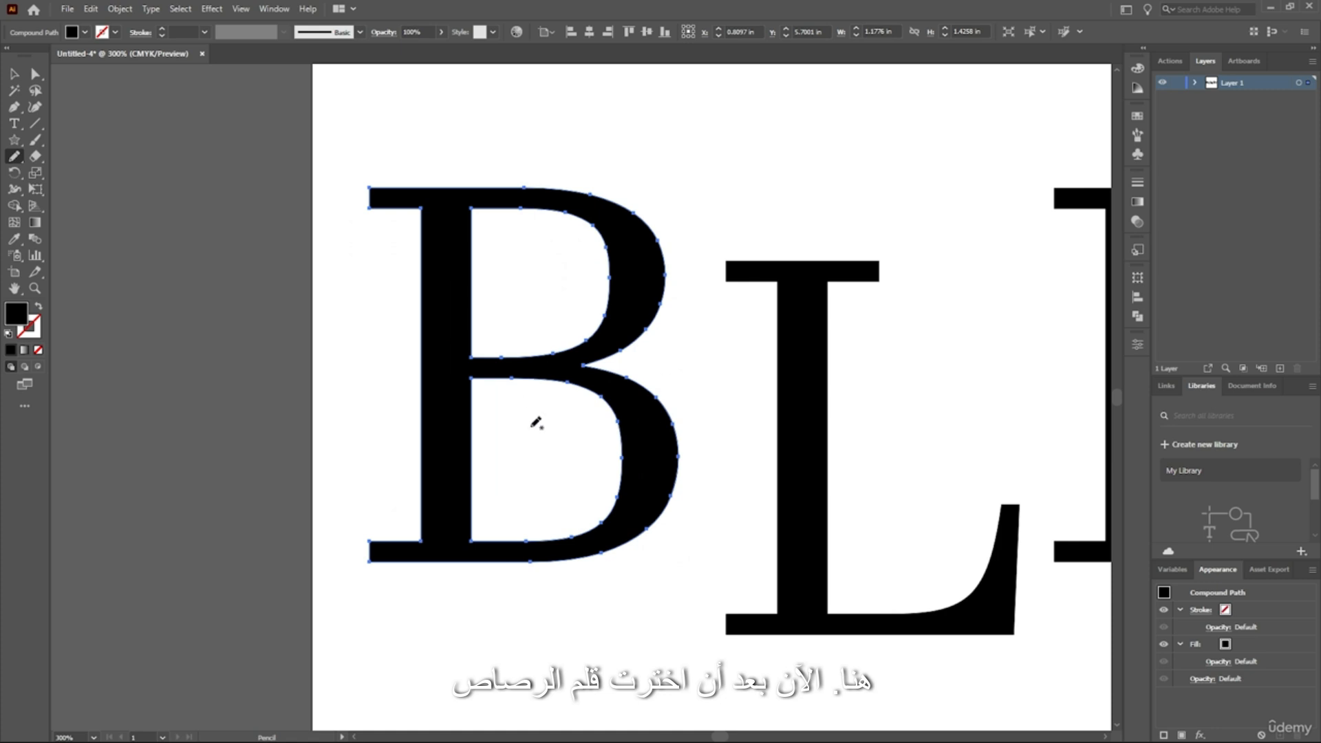
pyautogui.scroll(3, 535, 422)
pyautogui.scroll(2, 687, 423)
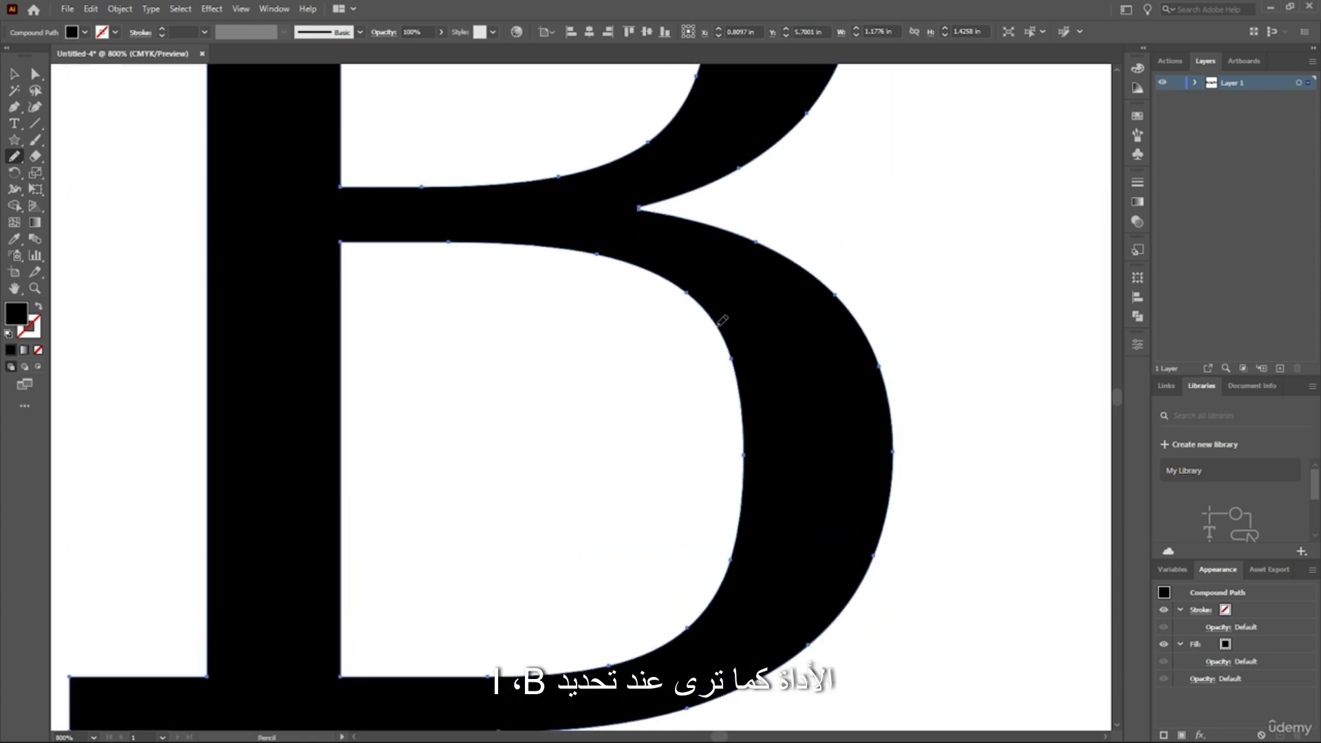
pyautogui.scroll(-3, 723, 320)
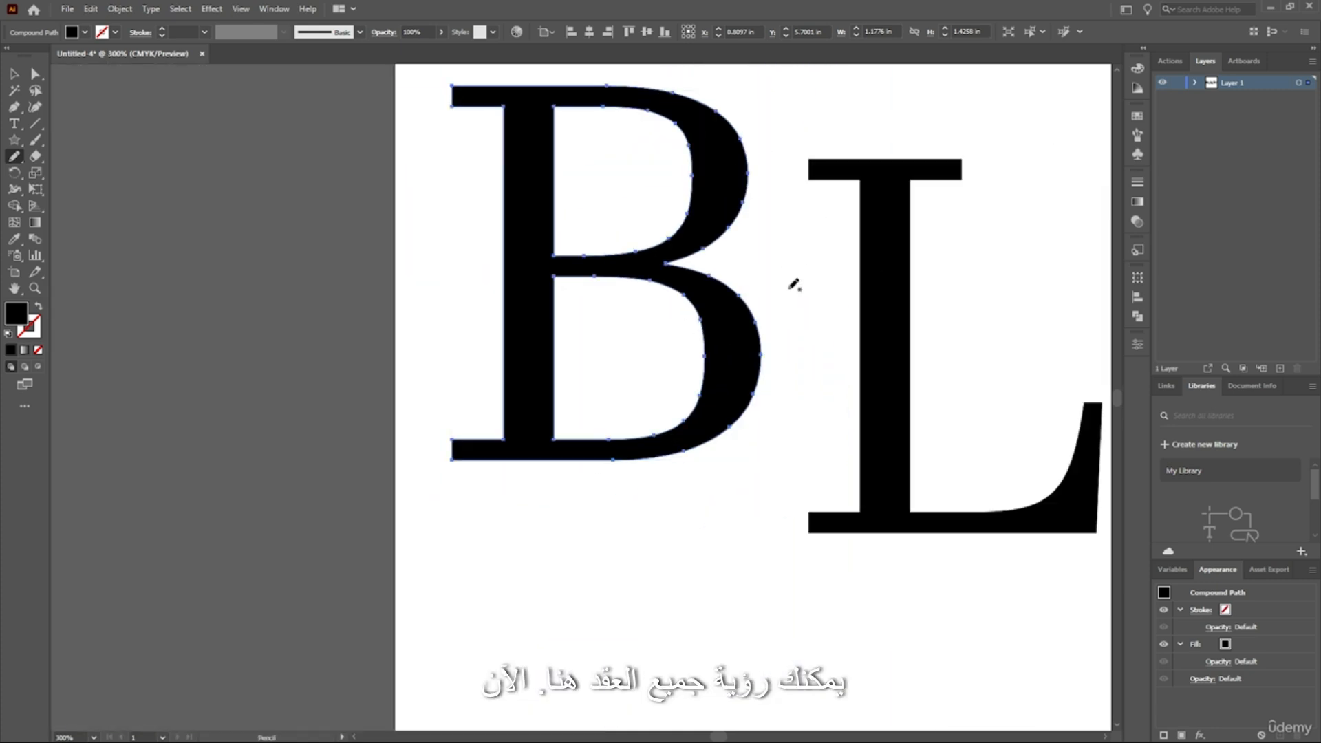
pyautogui.scroll(1, 794, 284)
pyautogui.scroll(2, 548, 456)
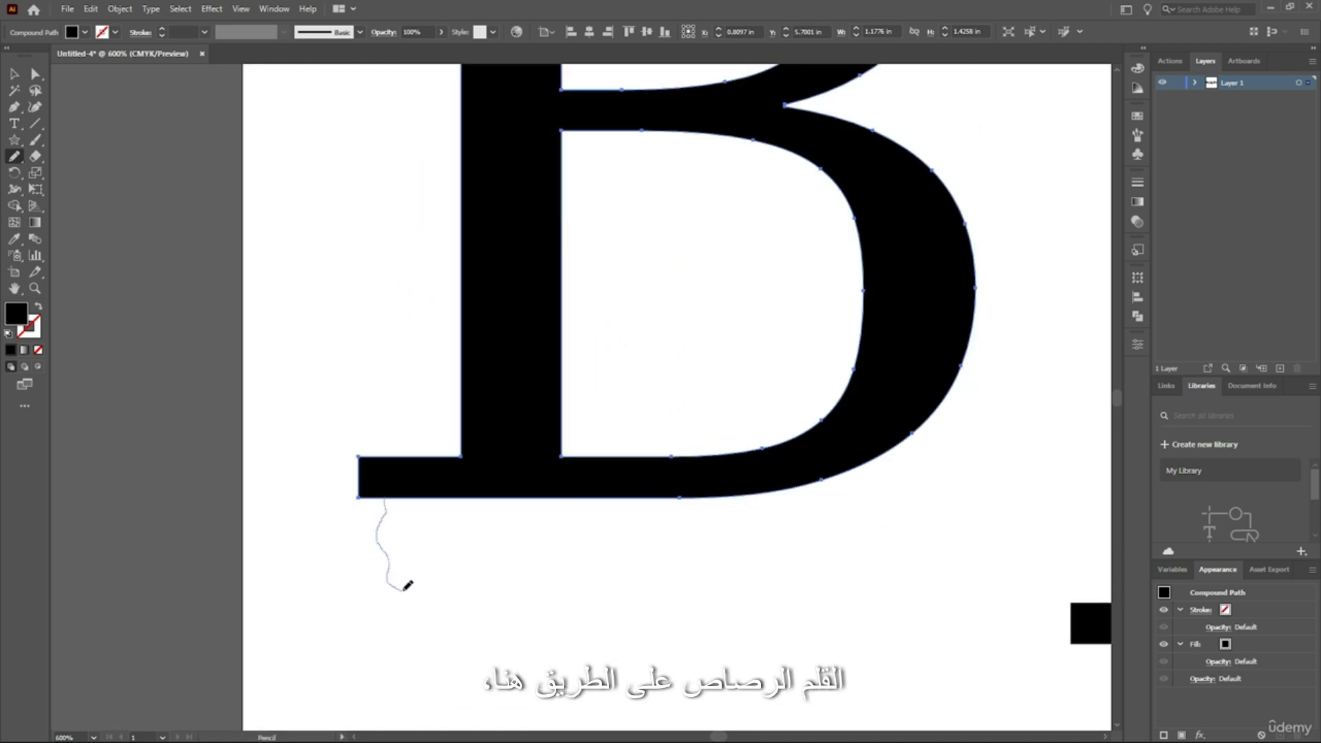
pyautogui.moveTo(408, 585); pyautogui.dragTo(427, 502)
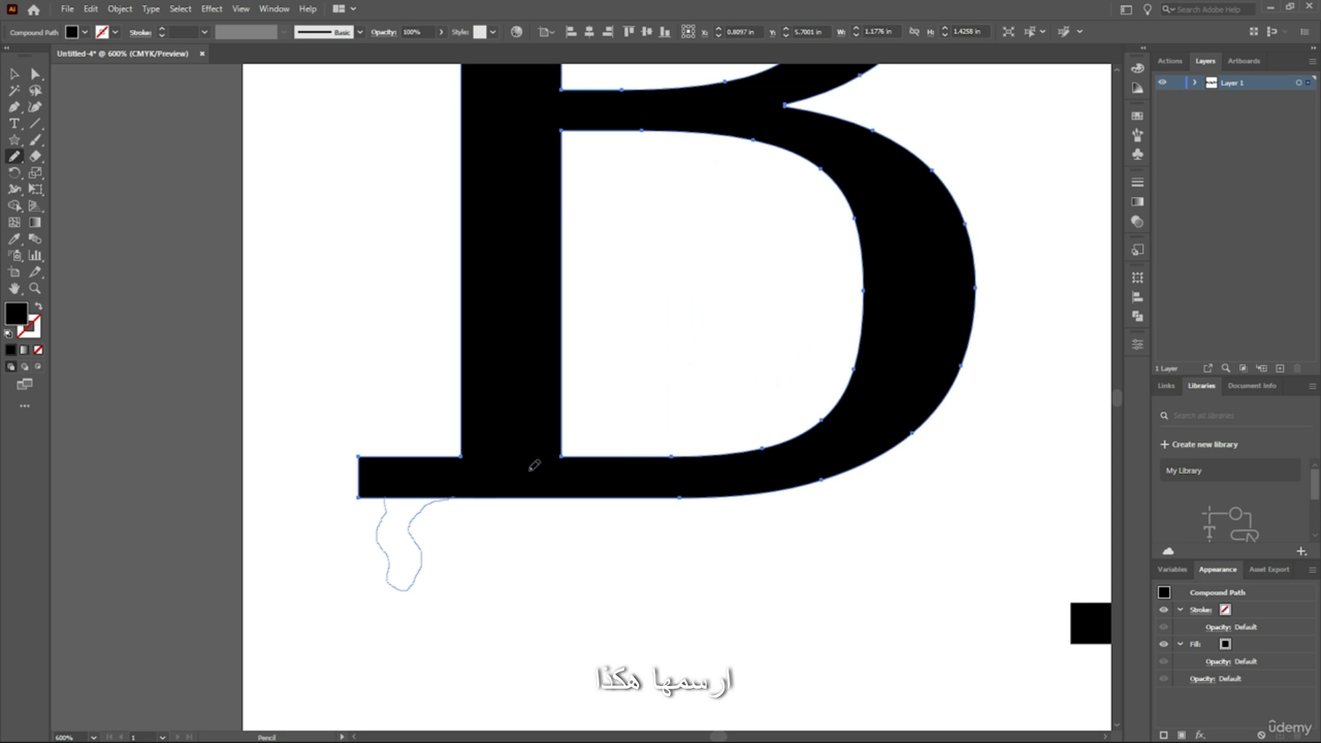
pyautogui.scroll(1, 422, 542)
pyautogui.scroll(4, 422, 542)
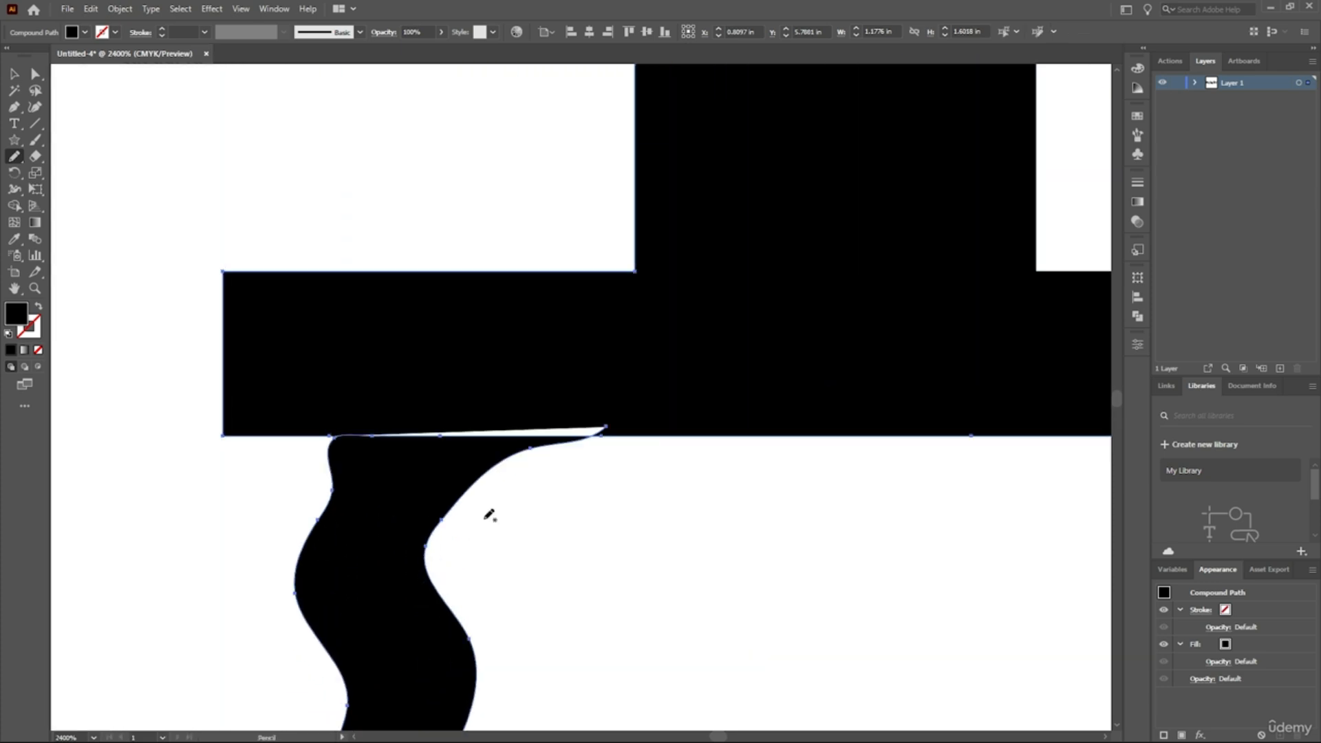
pyautogui.scroll(1, 489, 515)
pyautogui.scroll(2, 532, 523)
pyautogui.scroll(-3, 535, 524)
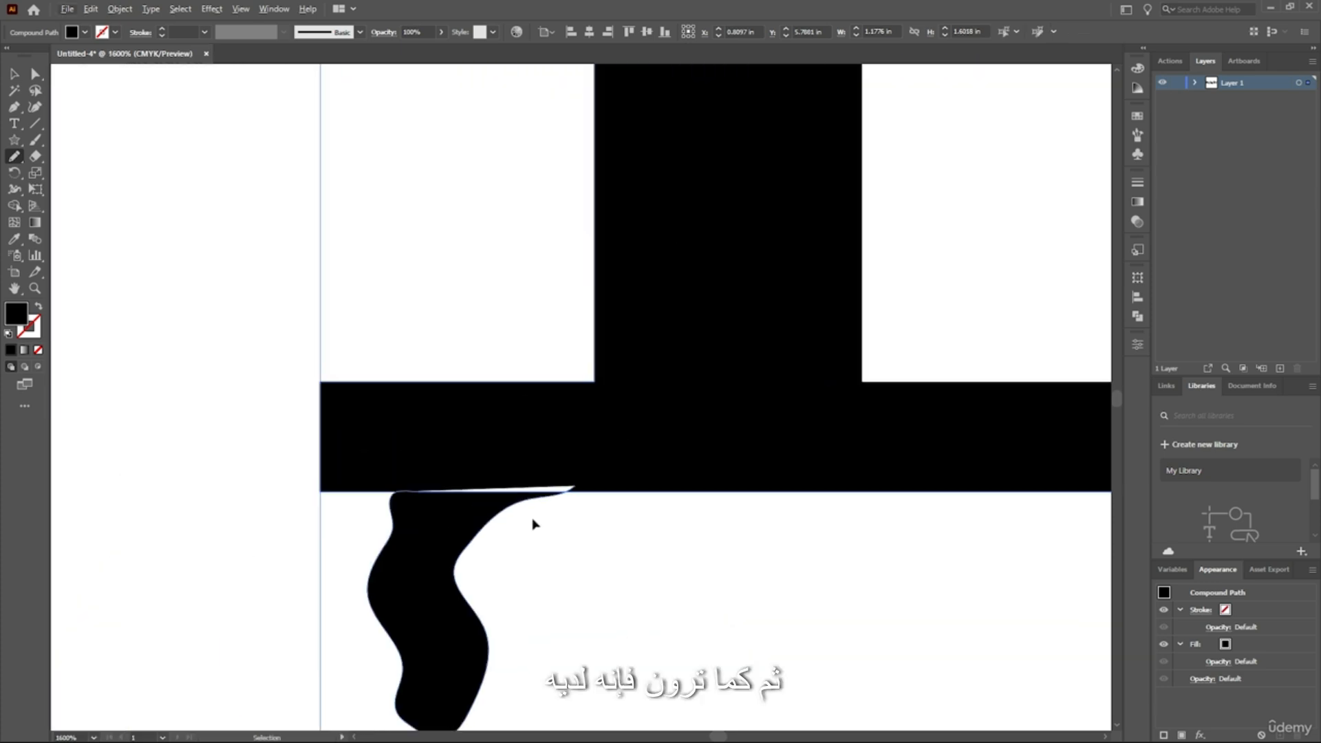
pyautogui.scroll(1, 495, 500)
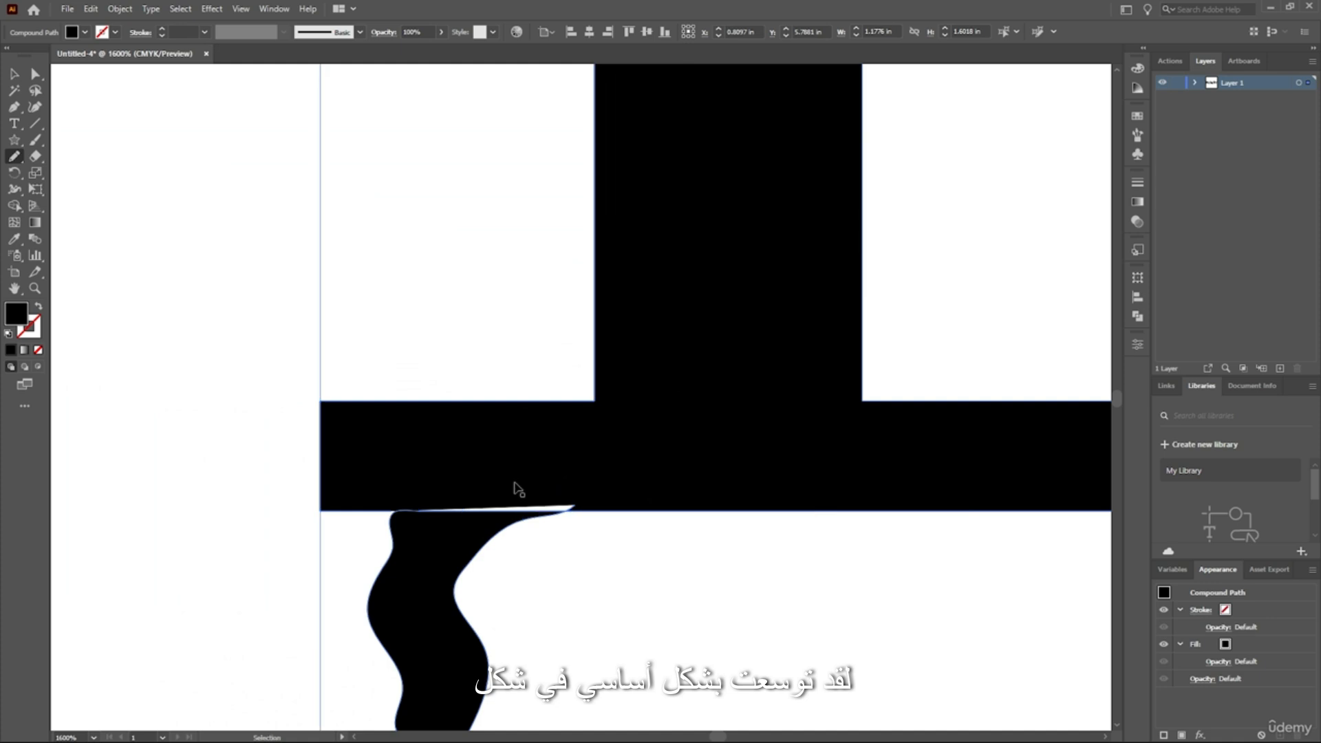
pyautogui.scroll(-5, 518, 490)
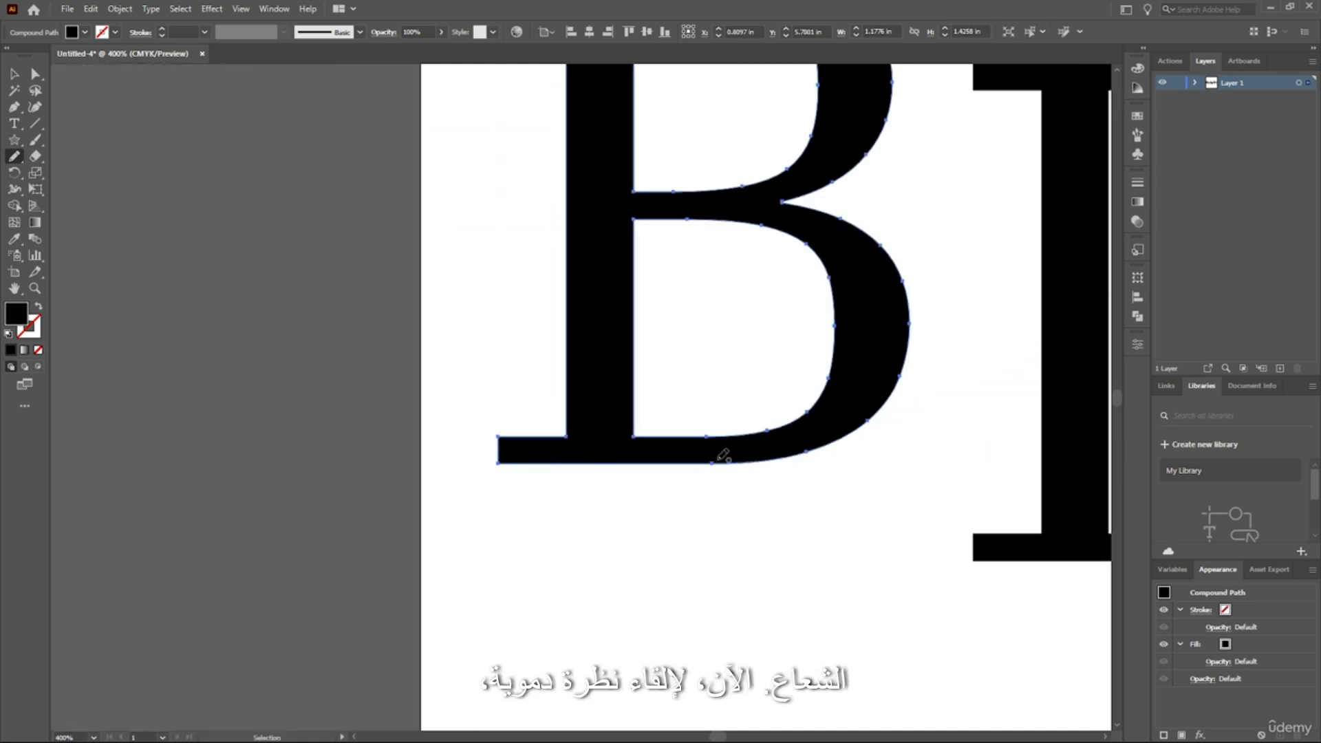
# - Draw a wavy, pointed drip hanging from the outer end of the B's lower-left serif, merging it into the letter's outline
pyautogui.scroll(6, 560, 475)
pyautogui.scroll(-10, 537, 477)
pyautogui.scroll(2, 527, 461)
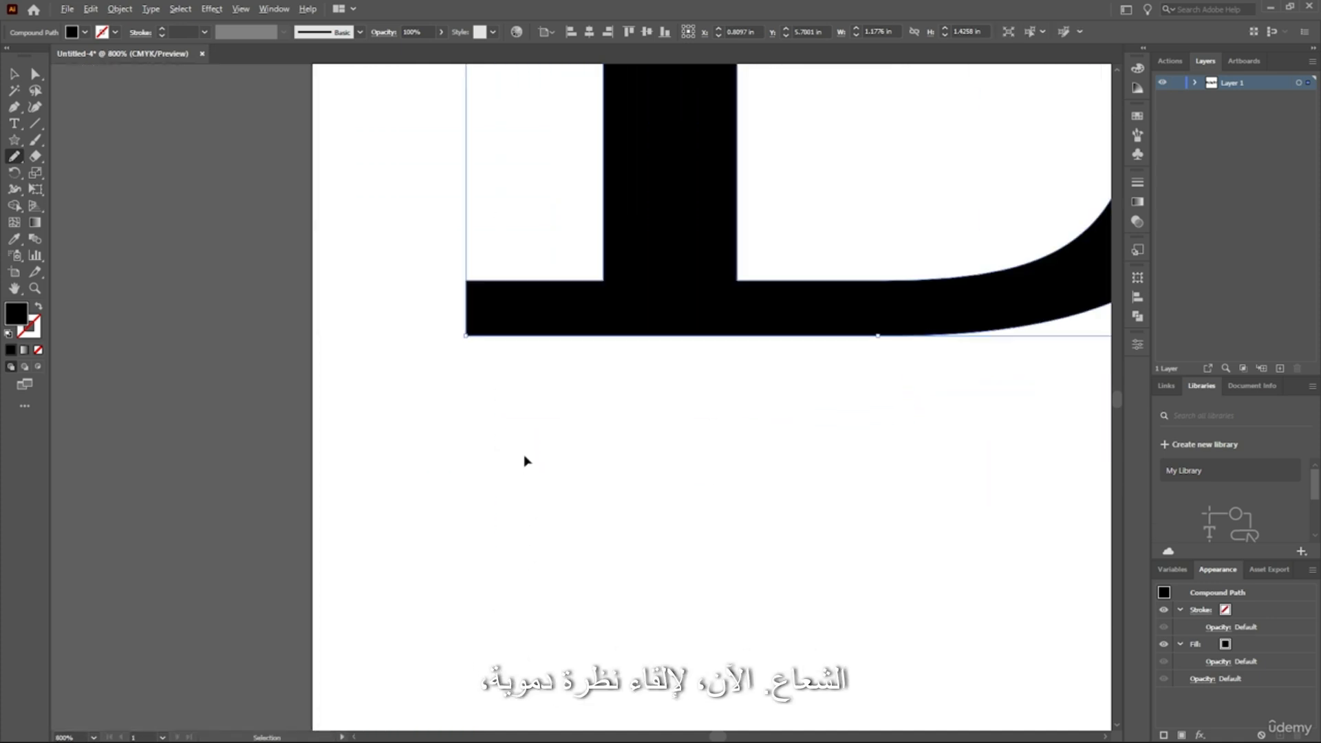
pyautogui.scroll(1, 526, 461)
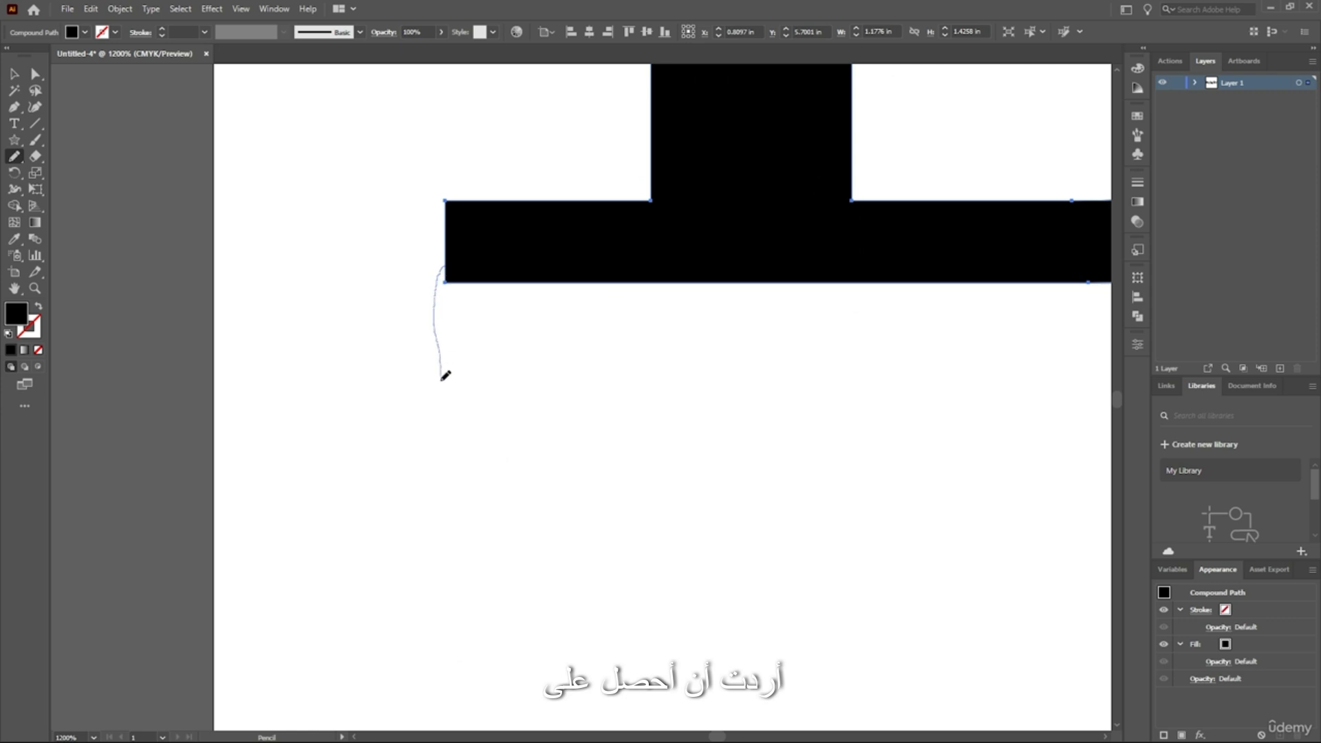
pyautogui.moveTo(435, 529); pyautogui.dragTo(492, 503)
pyautogui.moveTo(507, 372)
pyautogui.mouseDown()
pyautogui.moveTo(522, 298)
pyautogui.moveTo(621, 281)
pyautogui.mouseUp()
pyautogui.scroll(-1, 674, 277)
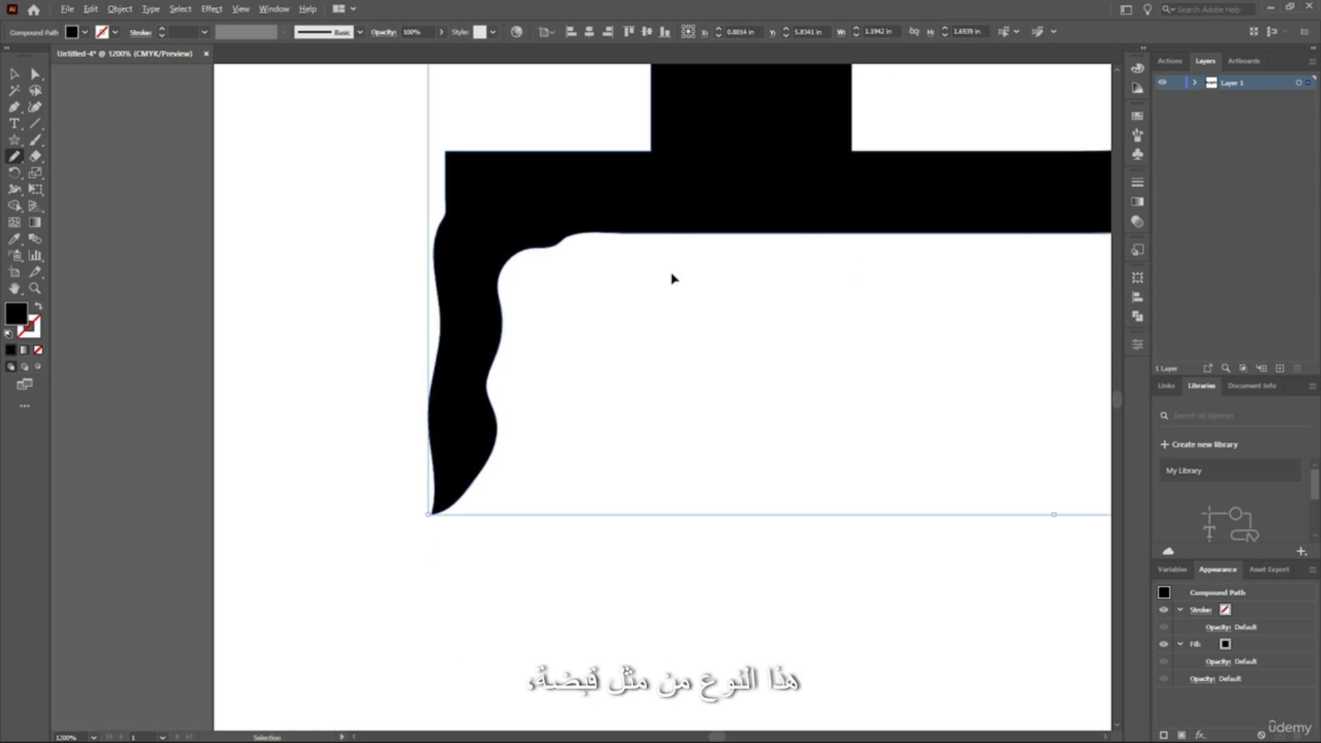
# - Draw a thin wavy drip hanging from the outer right curve of the B's lower bowl, tapering to a point
pyautogui.scroll(-3, 664, 273)
pyautogui.scroll(2, 887, 203)
pyautogui.scroll(3, 1090, 303)
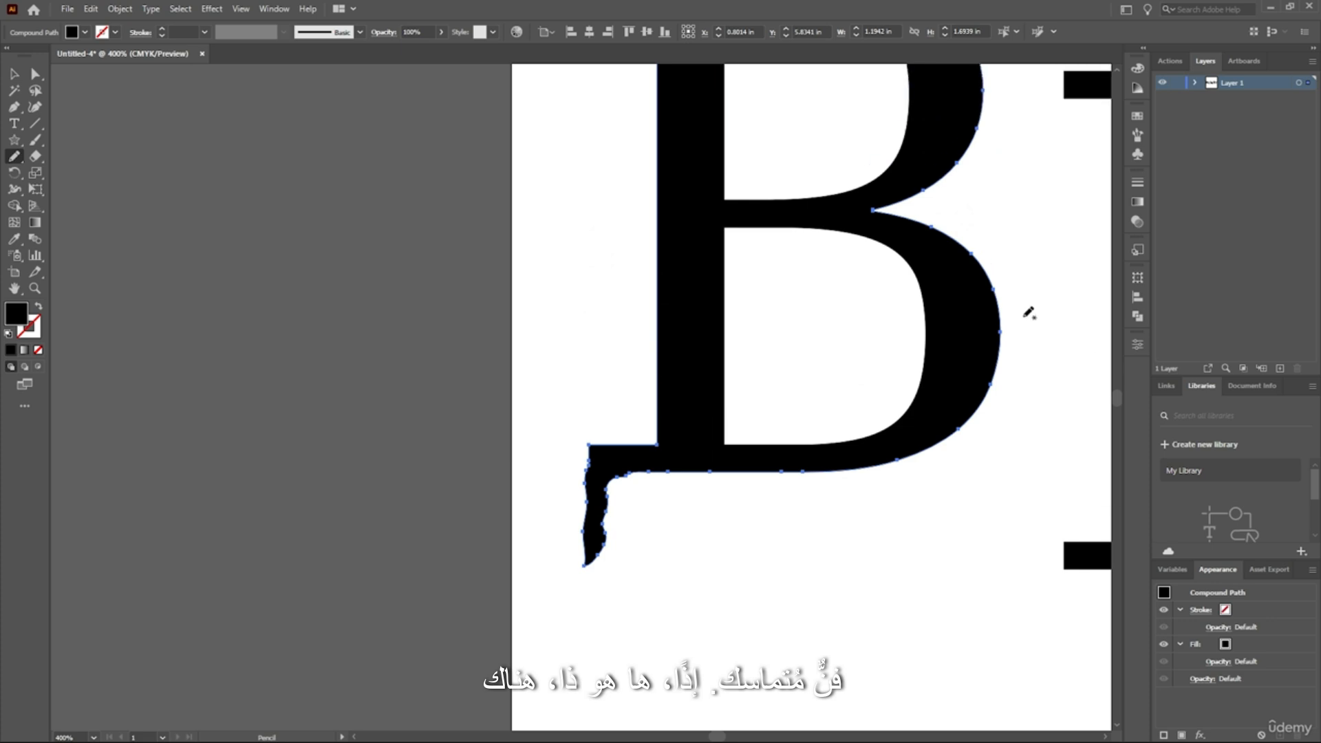
pyautogui.scroll(2, 1025, 307)
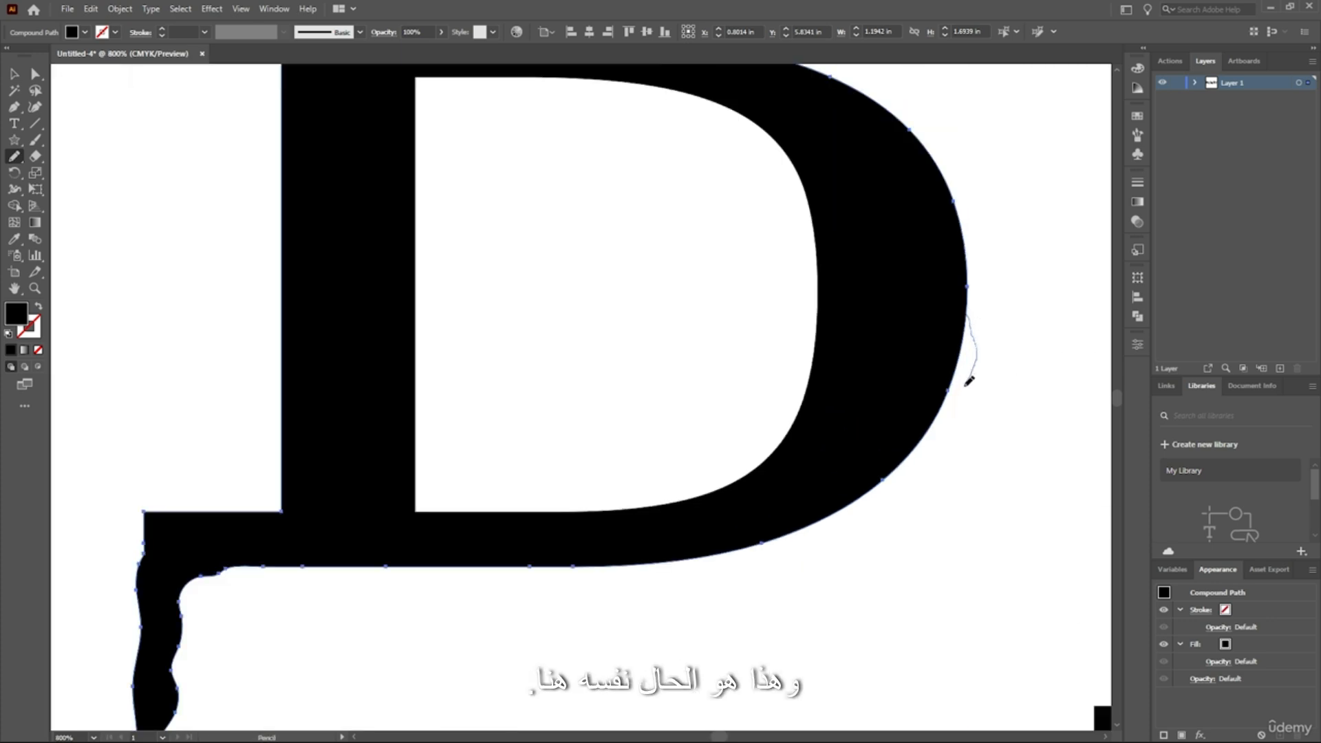
pyautogui.moveTo(932, 478); pyautogui.dragTo(923, 421)
pyautogui.scroll(-1, 784, 347)
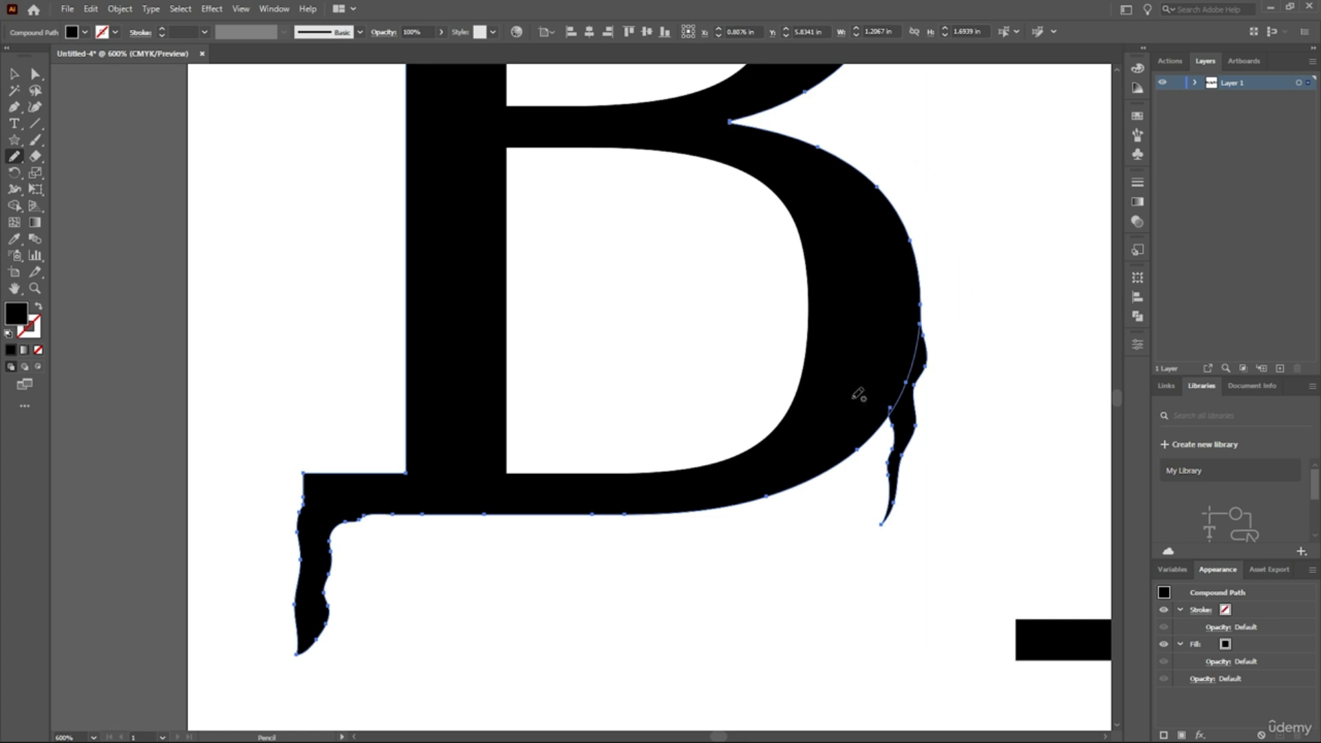
pyautogui.scroll(1, 894, 426)
pyautogui.scroll(2, 938, 472)
pyautogui.scroll(-2, 565, 328)
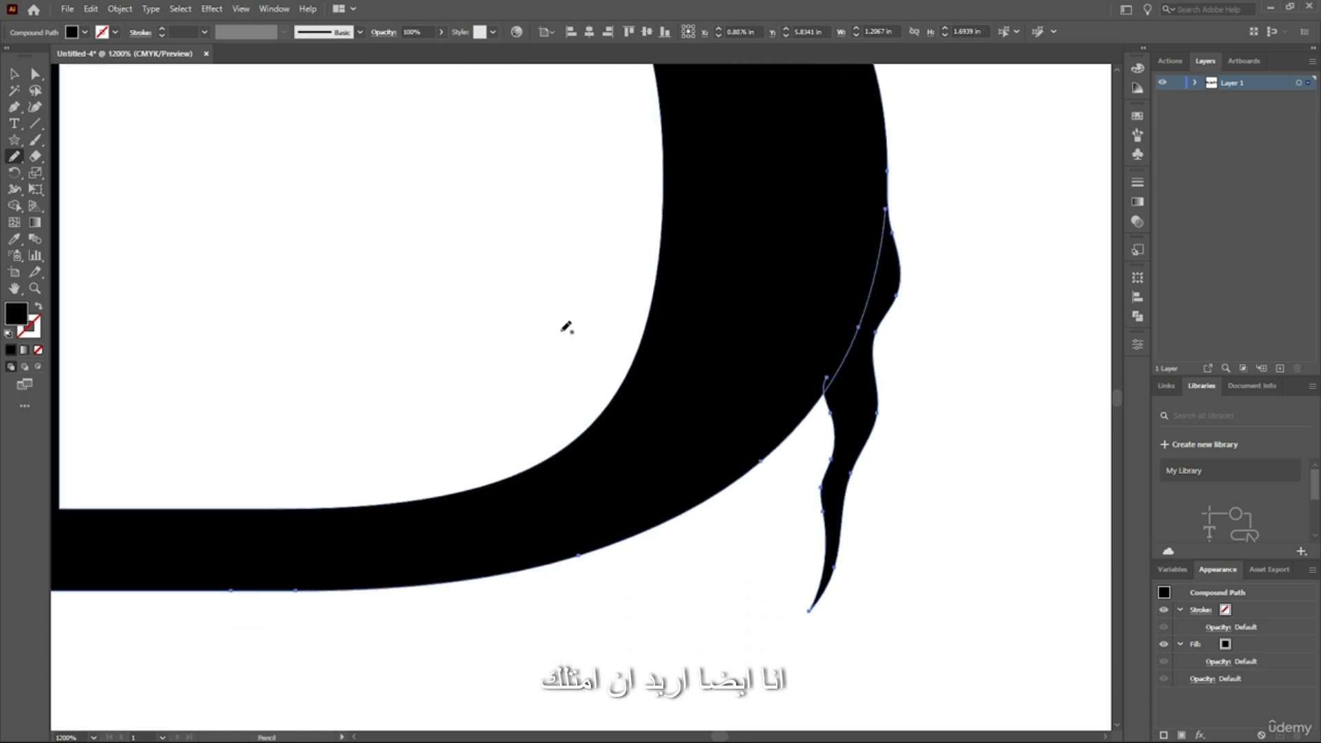
# - Draw a short rounded drip hanging from the outer end of the B's upper-left serif with the Pencil tool
pyautogui.scroll(-4, 566, 327)
pyautogui.scroll(3, 516, 319)
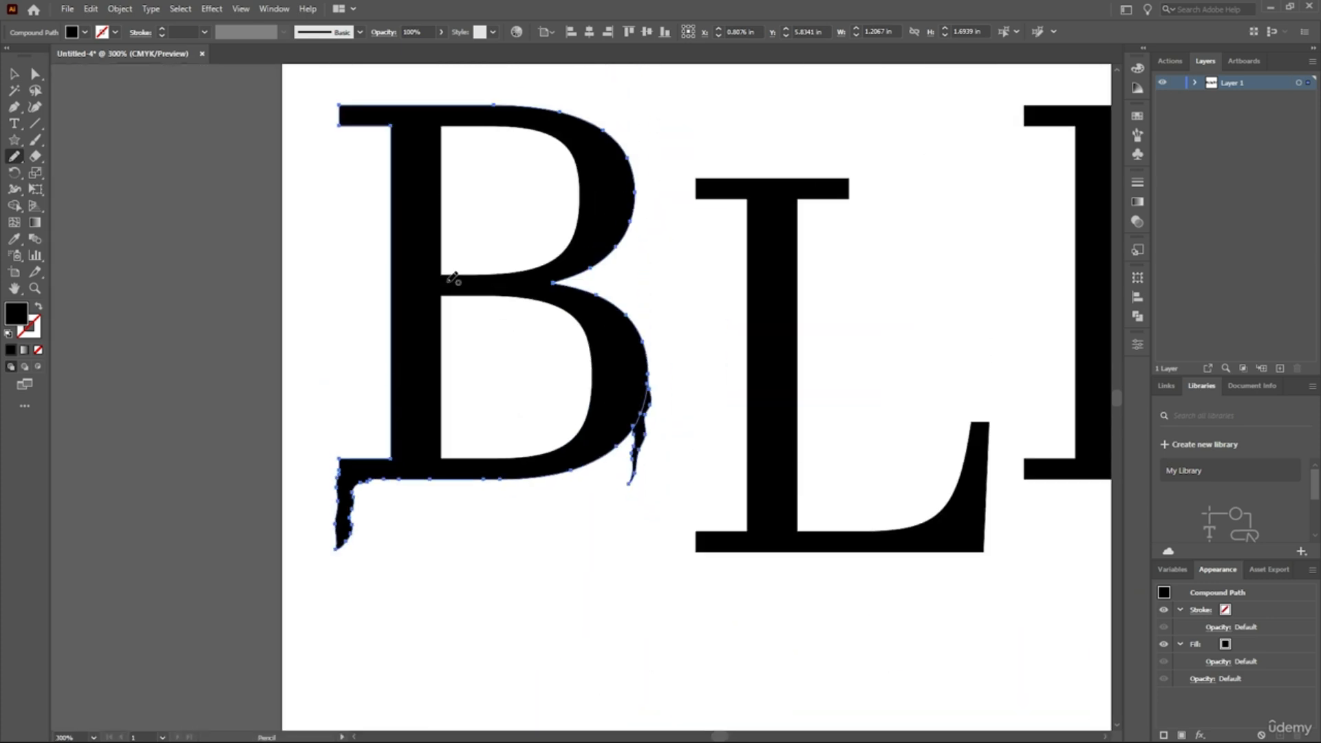
pyautogui.scroll(2, 343, 201)
pyautogui.moveTo(343, 194)
pyautogui.mouseDown()
pyautogui.moveTo(353, 221)
pyautogui.moveTo(364, 191)
pyautogui.mouseUp()
pyautogui.scroll(1, 509, 395)
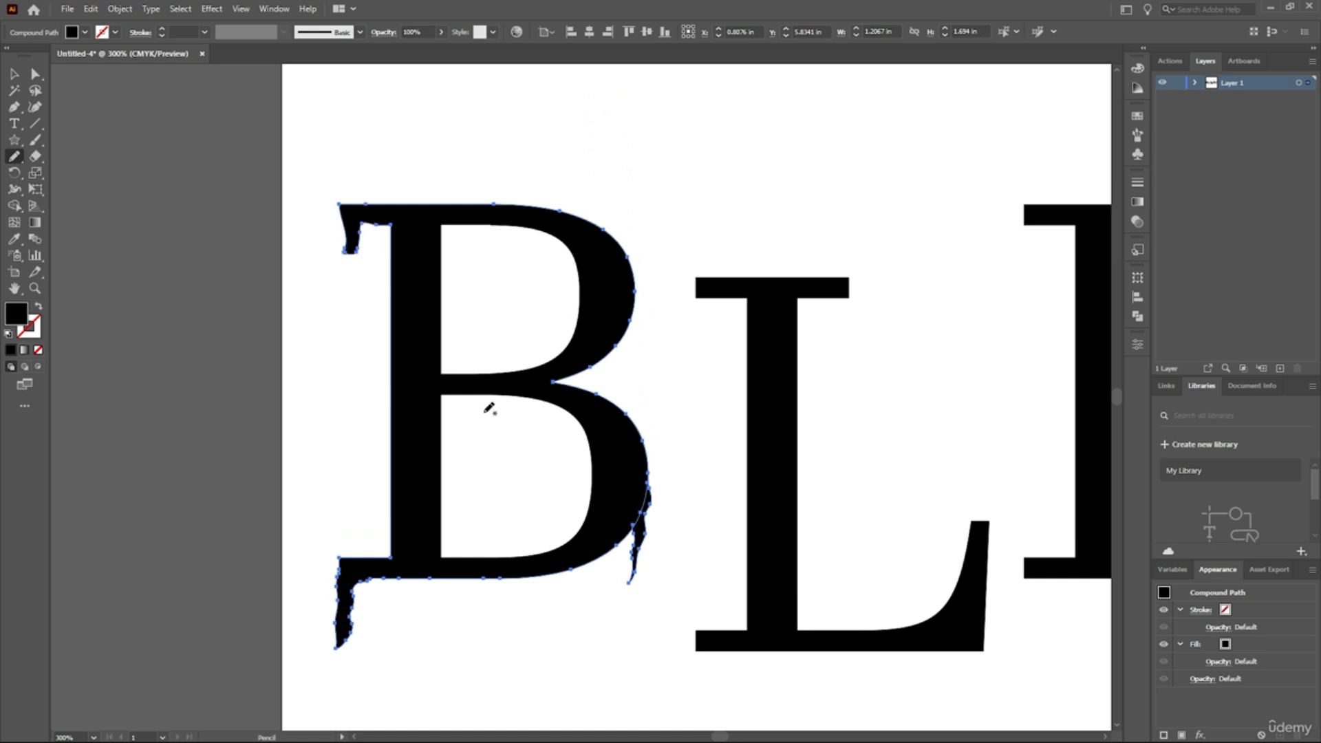
# - Try redrawing the straight stem edge of the B's lower counter as a wavy line, and undo it
pyautogui.scroll(2, 460, 481)
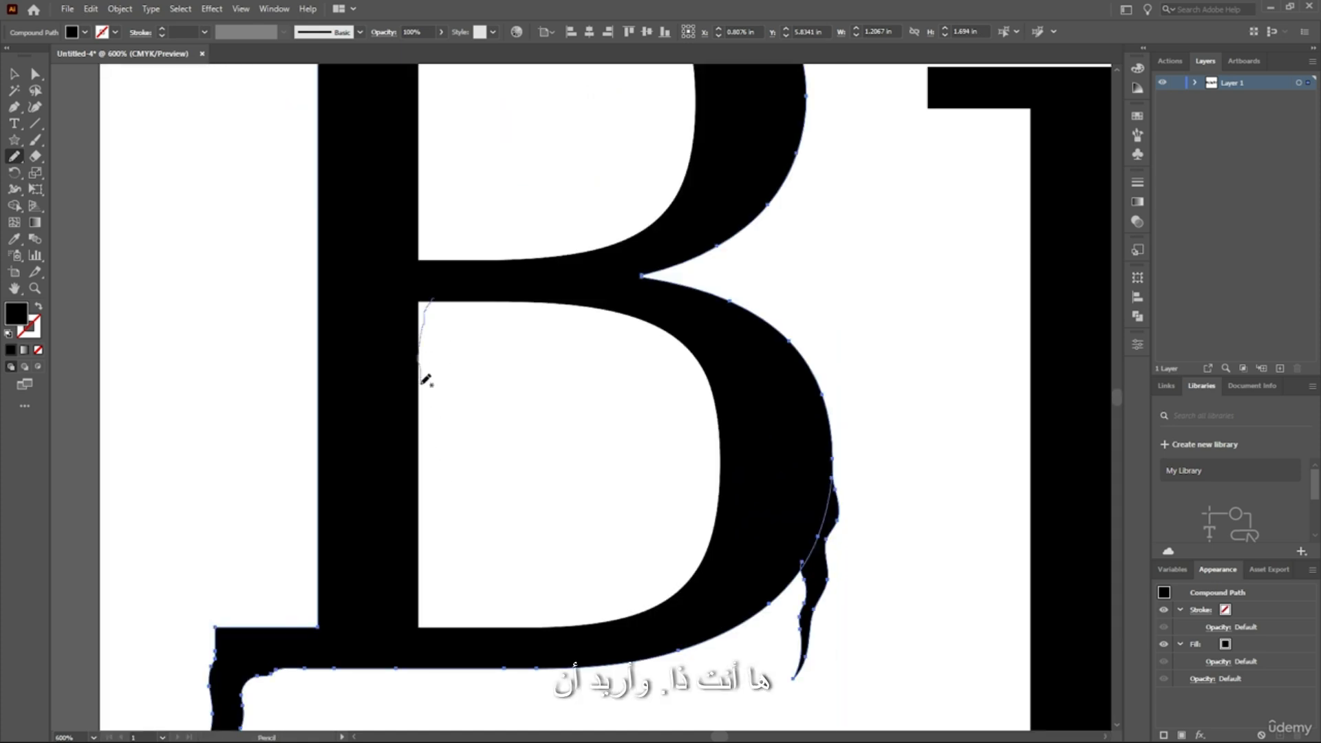
pyautogui.moveTo(423, 556)
pyautogui.mouseDown()
pyautogui.moveTo(422, 593)
pyautogui.moveTo(448, 630)
pyautogui.mouseUp()
pyautogui.scroll(1, 440, 549)
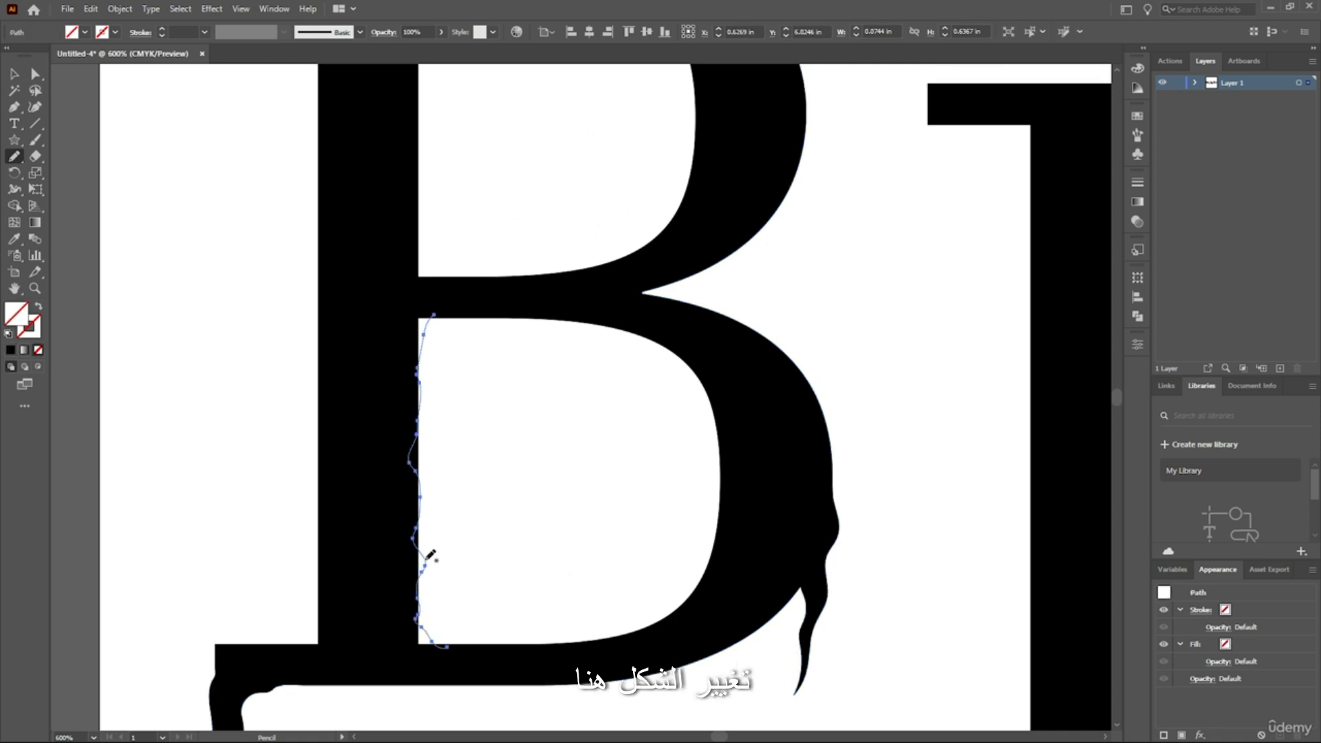
pyautogui.hotkey('ctrl', 'z')
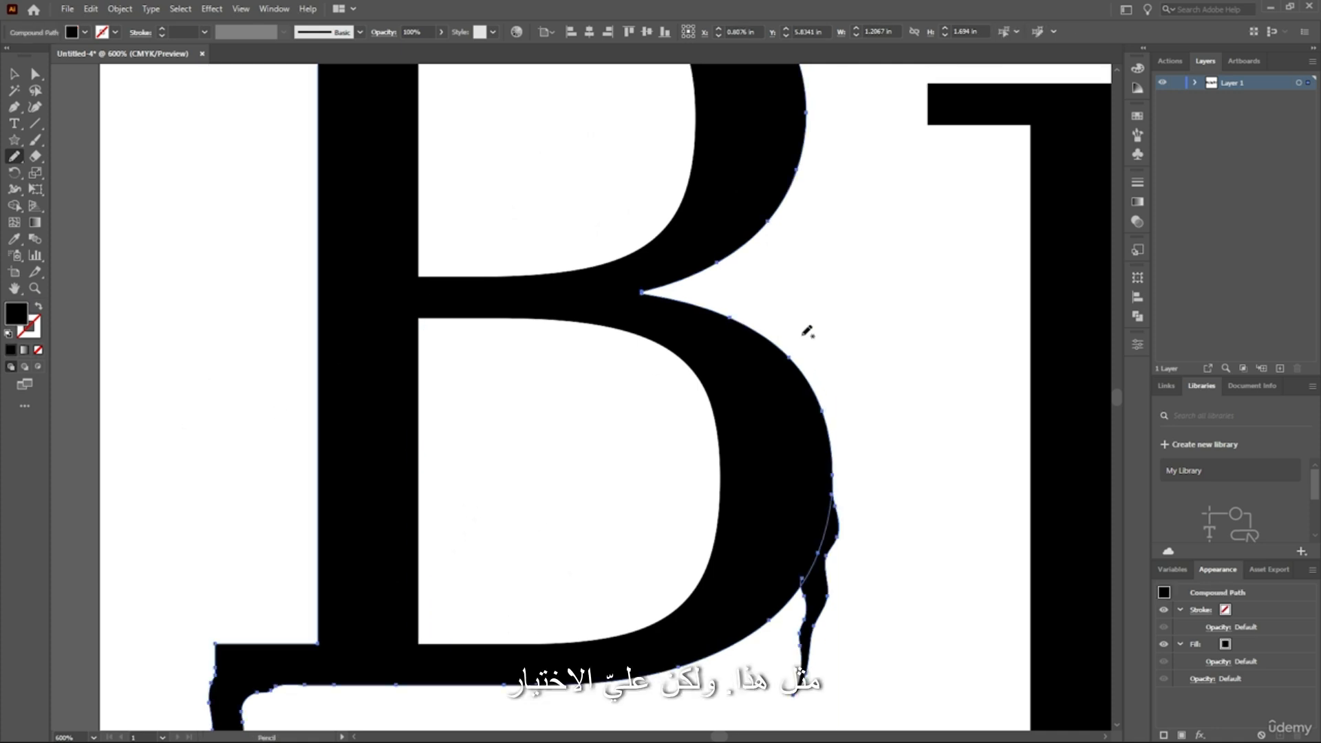
# - Try drawing a wavy drip from the B's crossbar down to the stem in the lower counter, and undo it
pyautogui.click(13, 76)
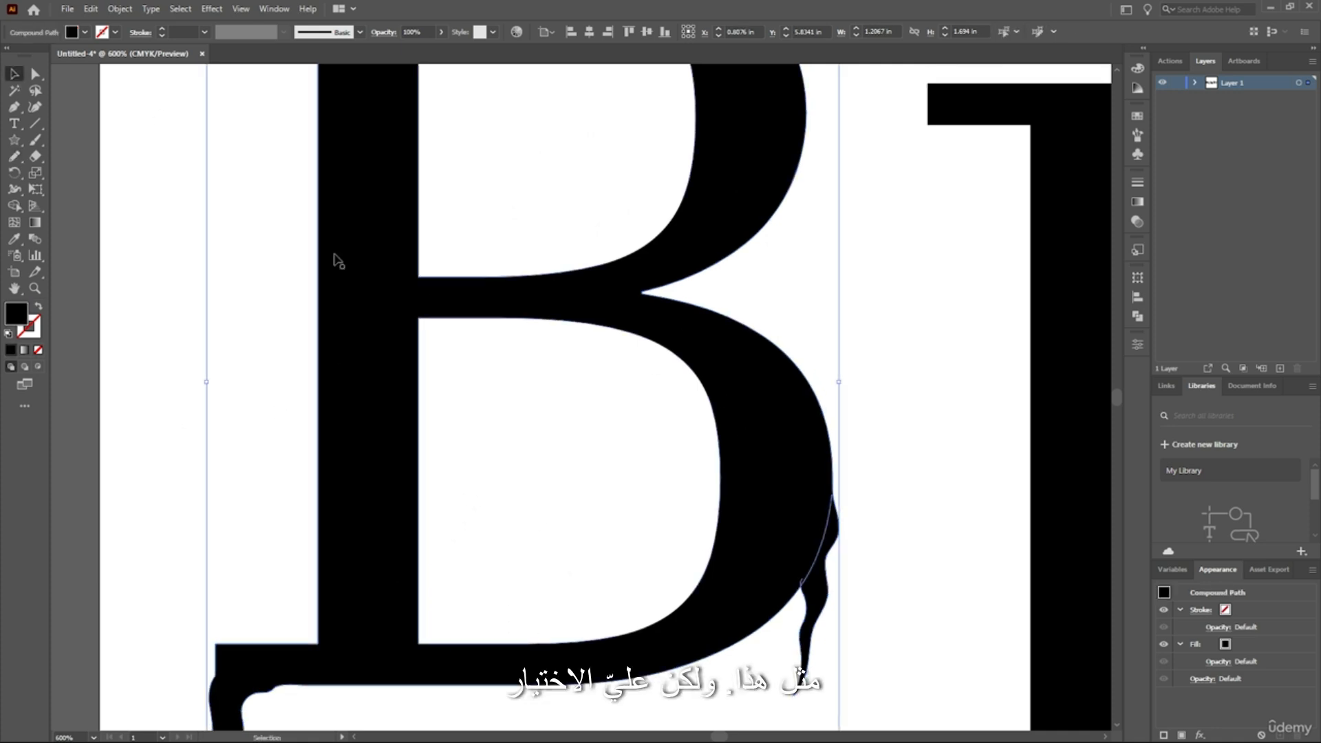
pyautogui.click(14, 158)
pyautogui.scroll(3, 431, 339)
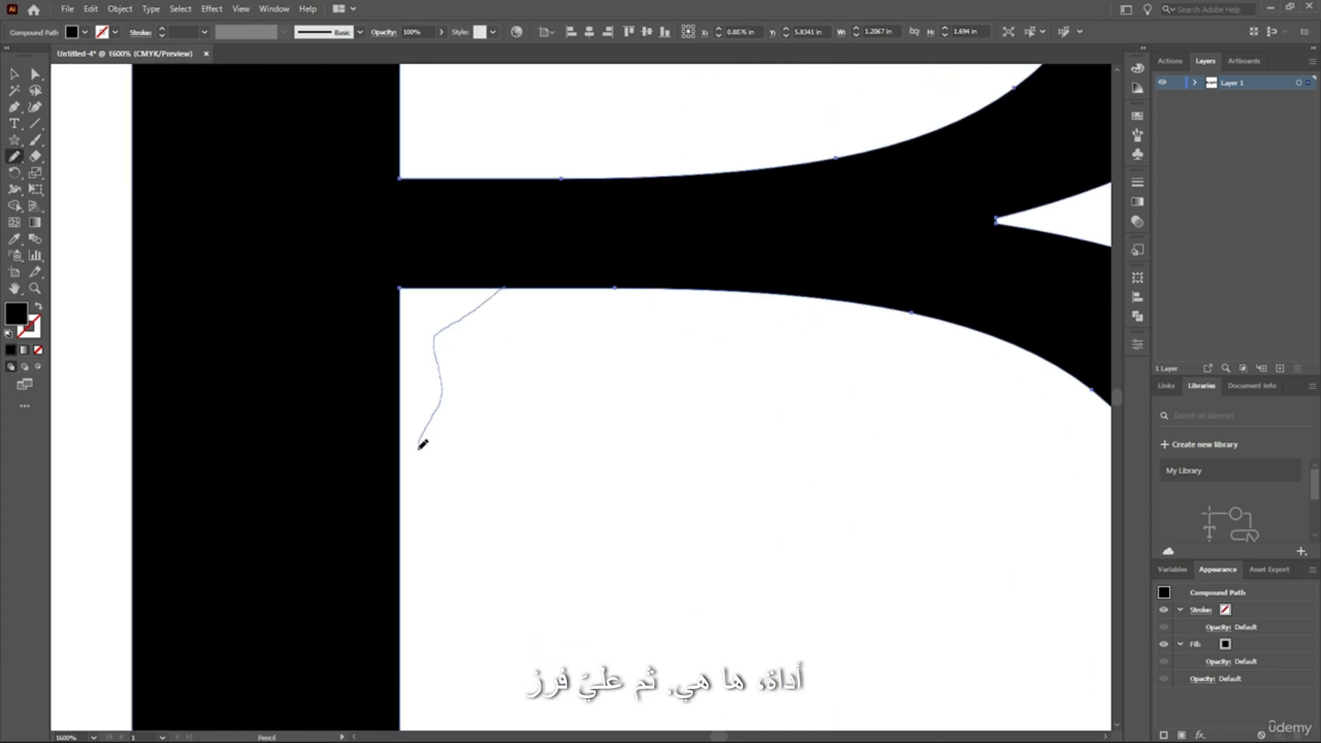
pyautogui.moveTo(422, 445)
pyautogui.mouseDown()
pyautogui.moveTo(428, 503)
pyautogui.moveTo(411, 515)
pyautogui.moveTo(400, 485)
pyautogui.mouseUp()
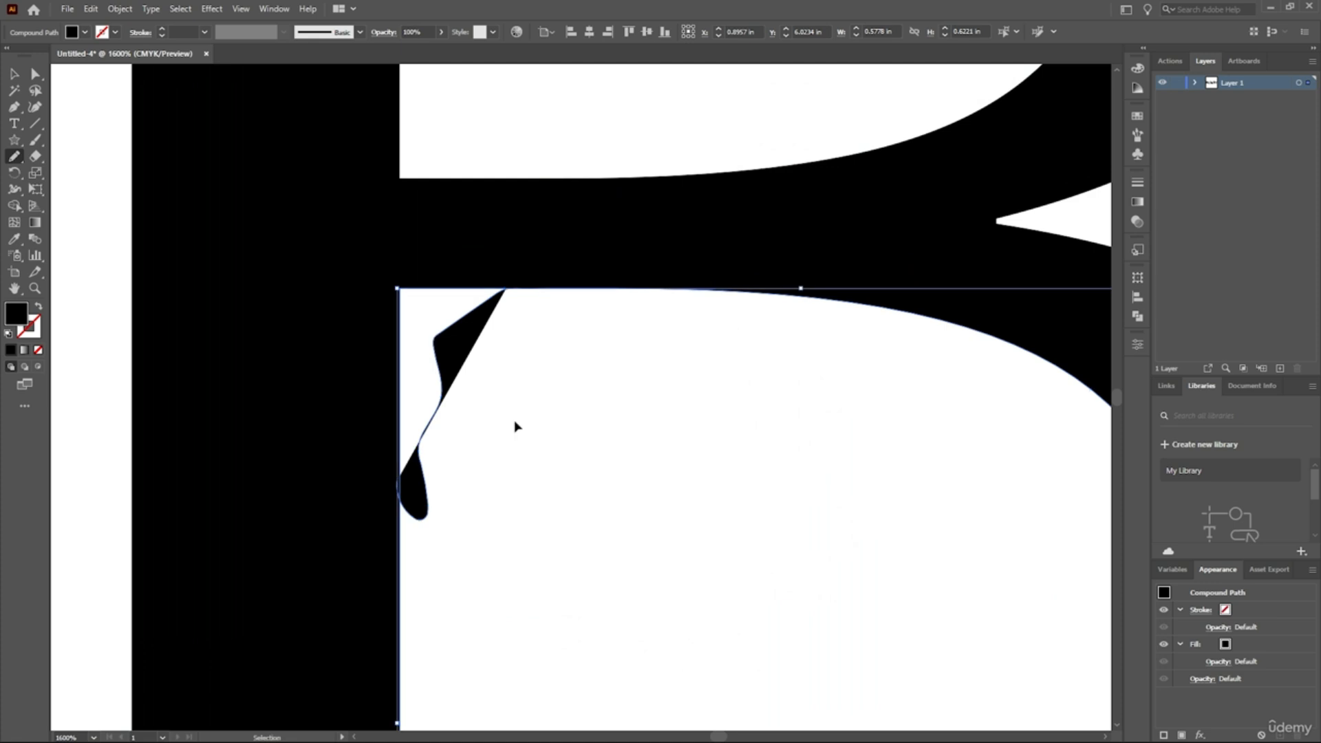
pyautogui.hotkey('ctrl', 'z')
pyautogui.hotkey('ctrl', 'z')
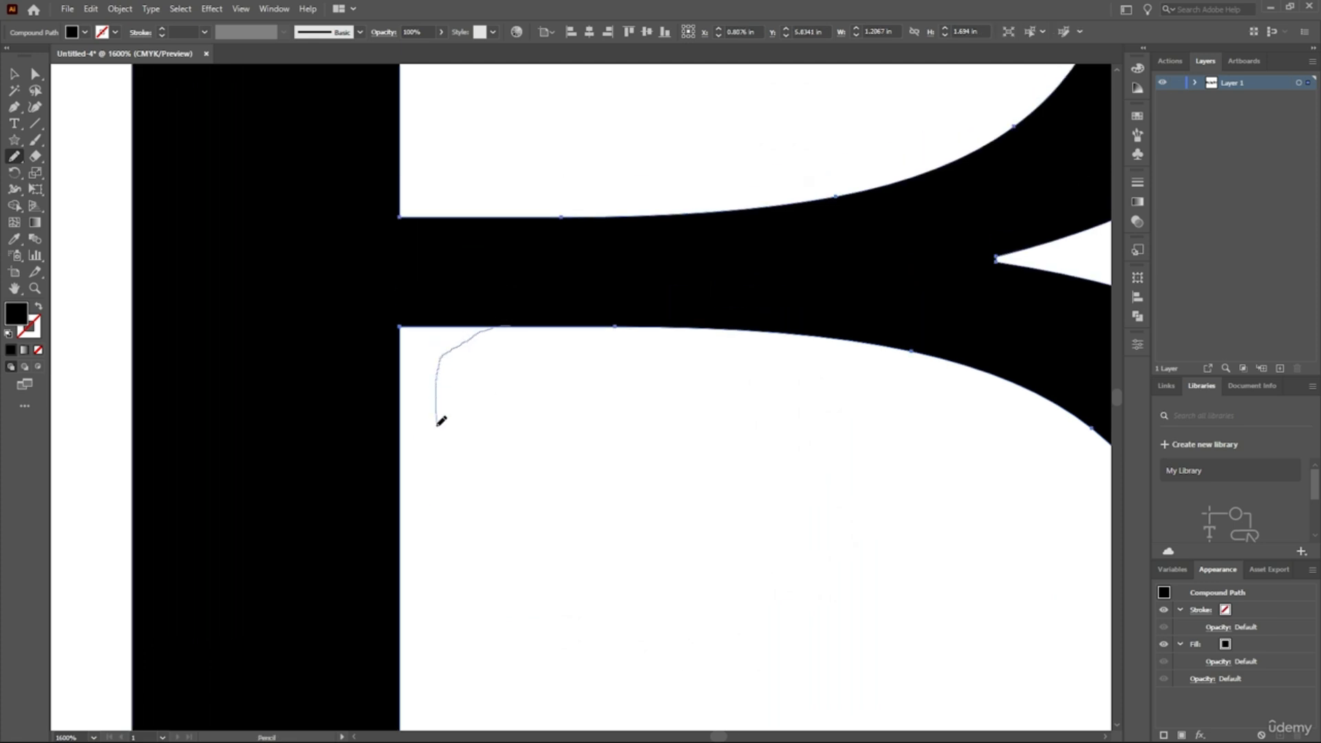
# - Try drawing a small curved drip in the upper-left corner of the B's lower counter, and undo it
pyautogui.moveTo(413, 324); pyautogui.dragTo(401, 326)
pyautogui.scroll(-2, 496, 349)
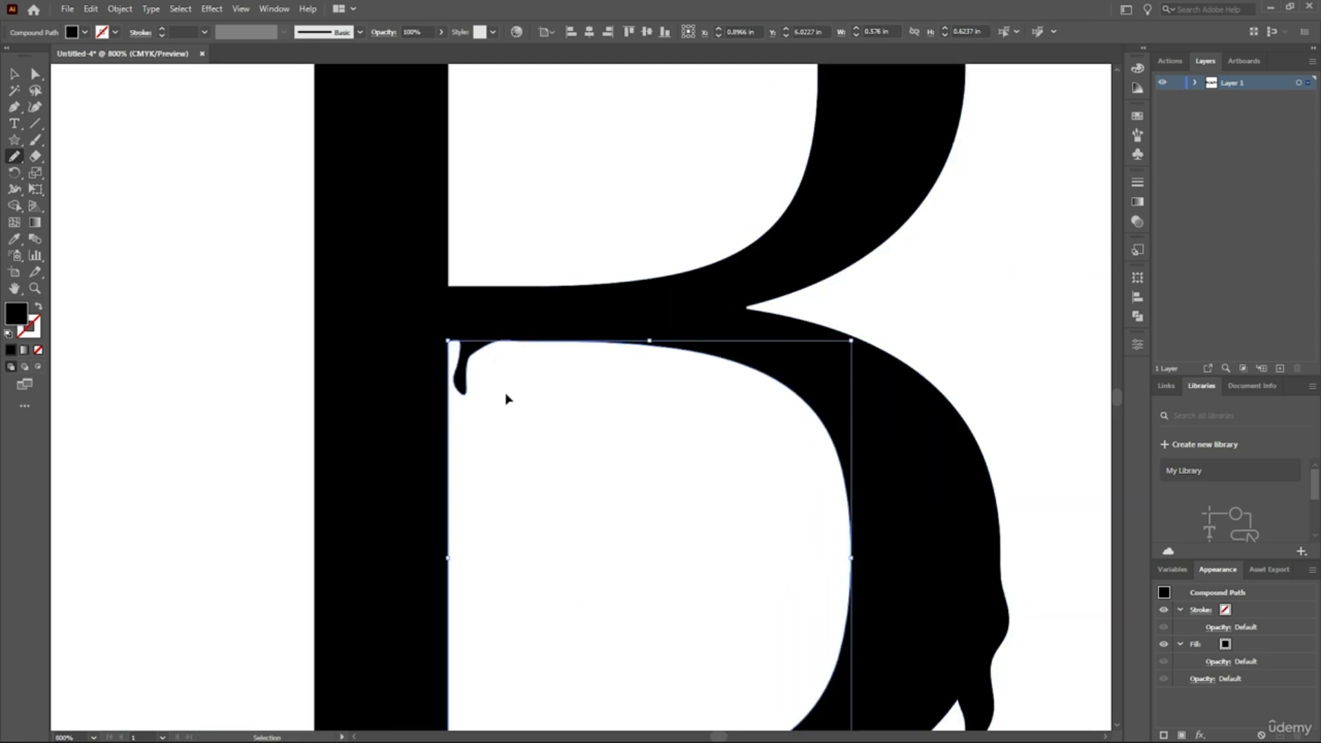
pyautogui.scroll(2, 515, 407)
pyautogui.scroll(-4, 520, 410)
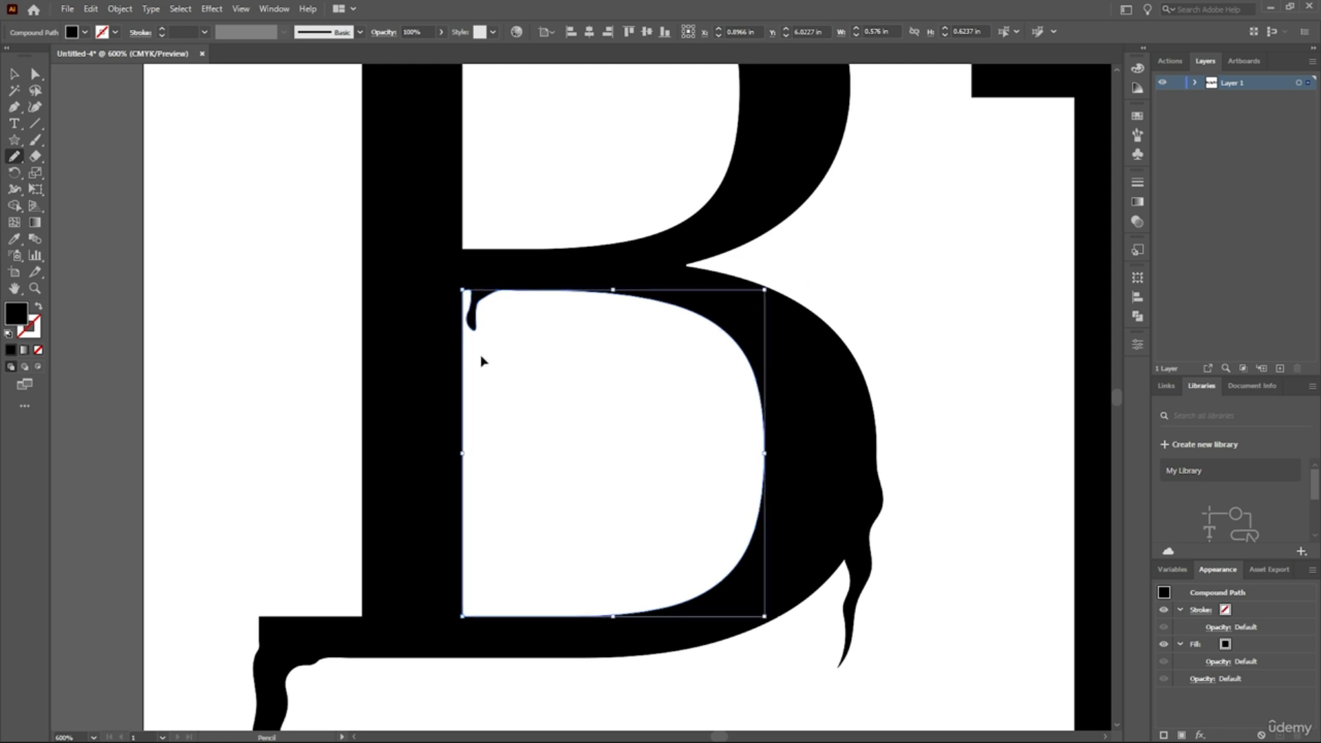
pyautogui.scroll(3, 481, 358)
pyautogui.scroll(5, 585, 234)
pyautogui.hotkey('ctrl', 'z')
# - Try drawing rounded drips below the B's crossbar, first ending short of its edge and again ending on it, undoing each one
pyautogui.scroll(3, 607, 313)
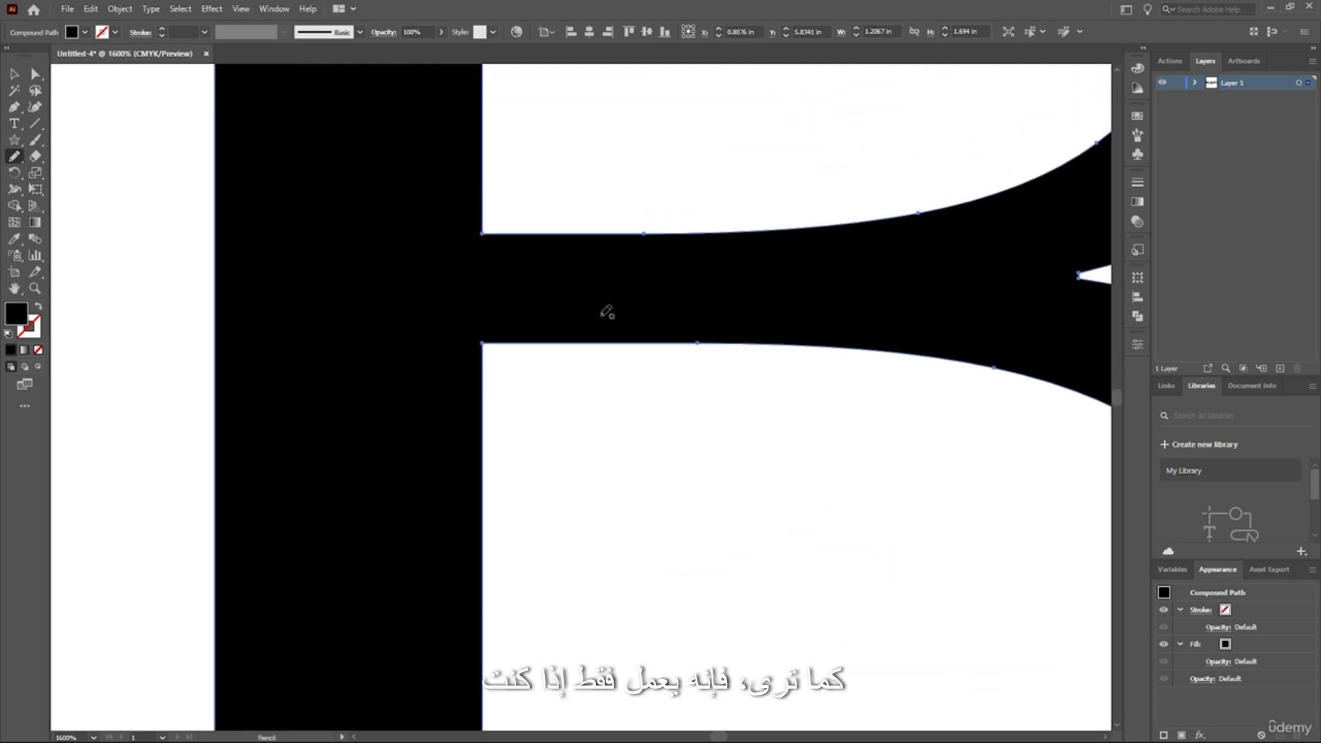
pyautogui.scroll(3, 608, 314)
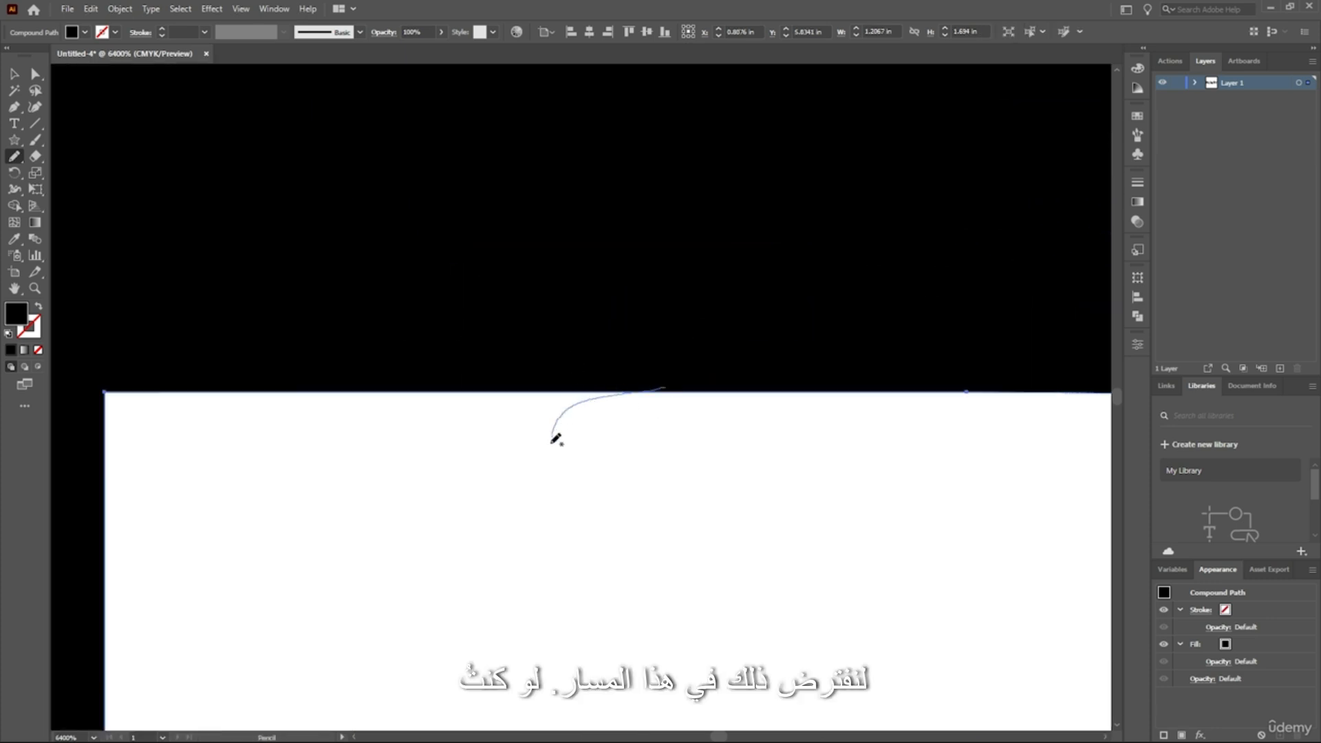
pyautogui.moveTo(541, 605)
pyautogui.mouseDown()
pyautogui.moveTo(402, 617)
pyautogui.moveTo(416, 463)
pyautogui.mouseUp()
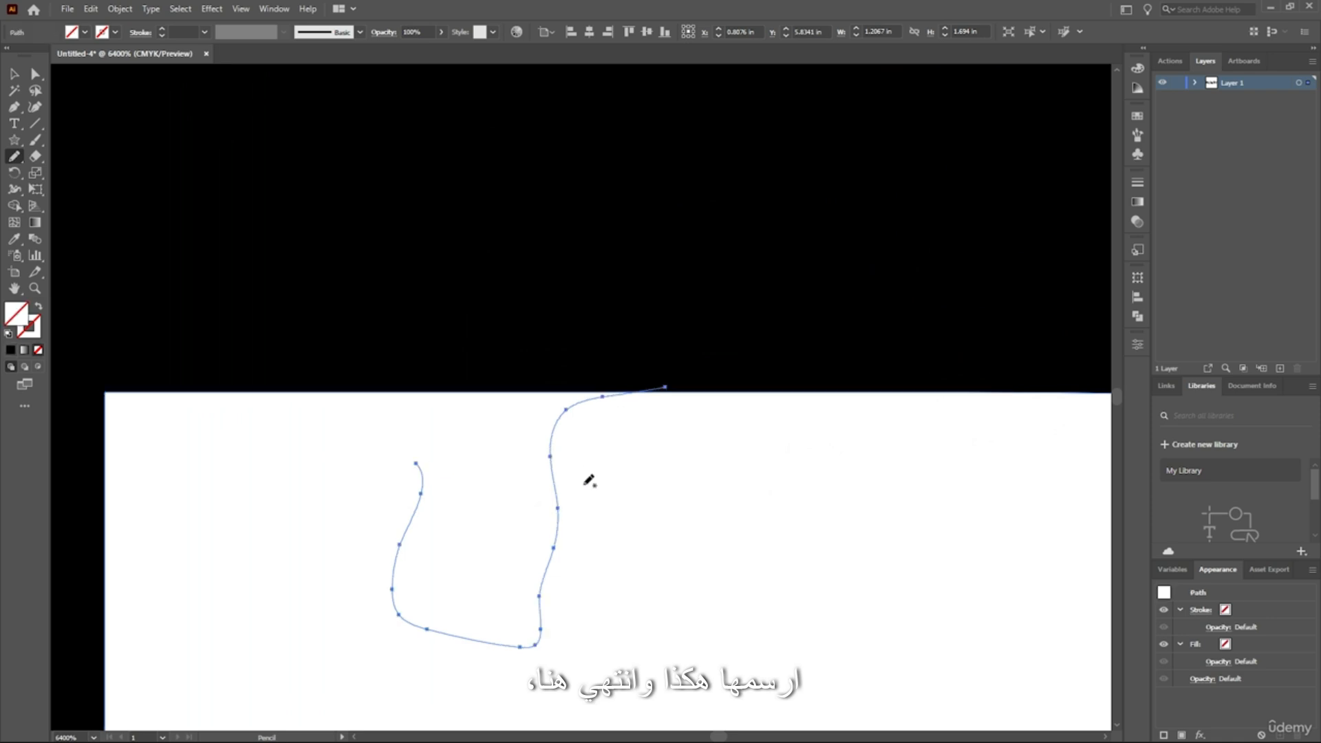
pyautogui.hotkey('ctrl', 'z')
pyautogui.moveTo(679, 383)
pyautogui.mouseDown()
pyautogui.moveTo(524, 467)
pyautogui.moveTo(543, 565)
pyautogui.moveTo(518, 639)
pyautogui.moveTo(431, 510)
pyautogui.mouseUp()
pyautogui.moveTo(427, 422); pyautogui.dragTo(417, 386)
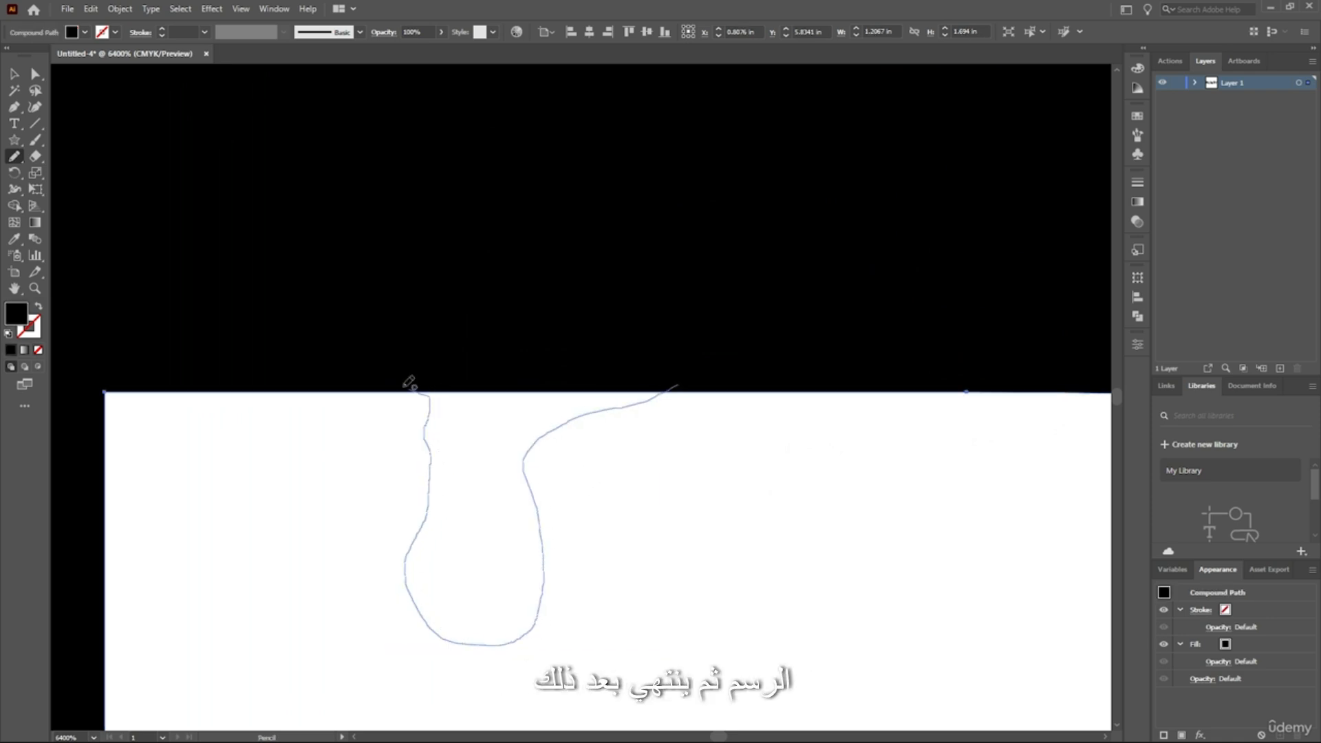
pyautogui.hotkey('ctrl', 'z')
pyautogui.scroll(-10, 582, 317)
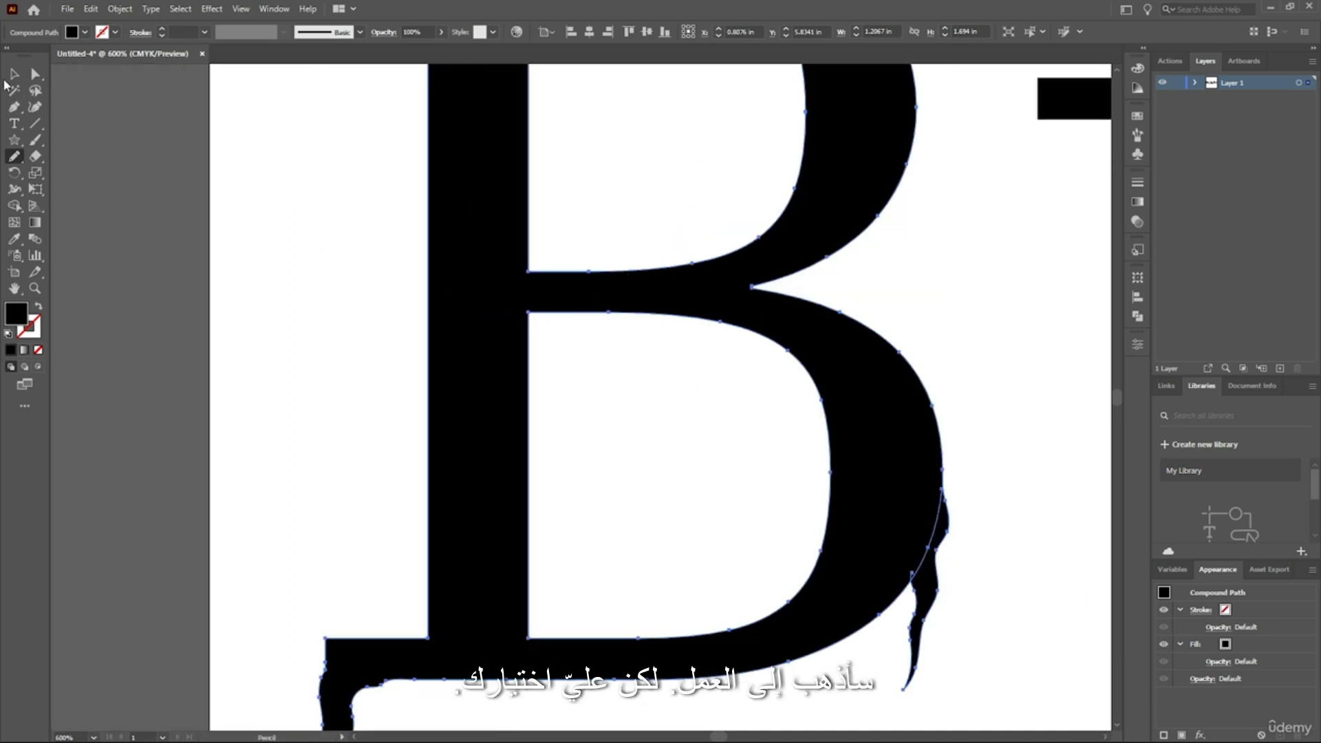
# - Draw a long wavy drip hanging from the B's crossbar into the lower counter with the Pencil tool
pyautogui.click(14, 73)
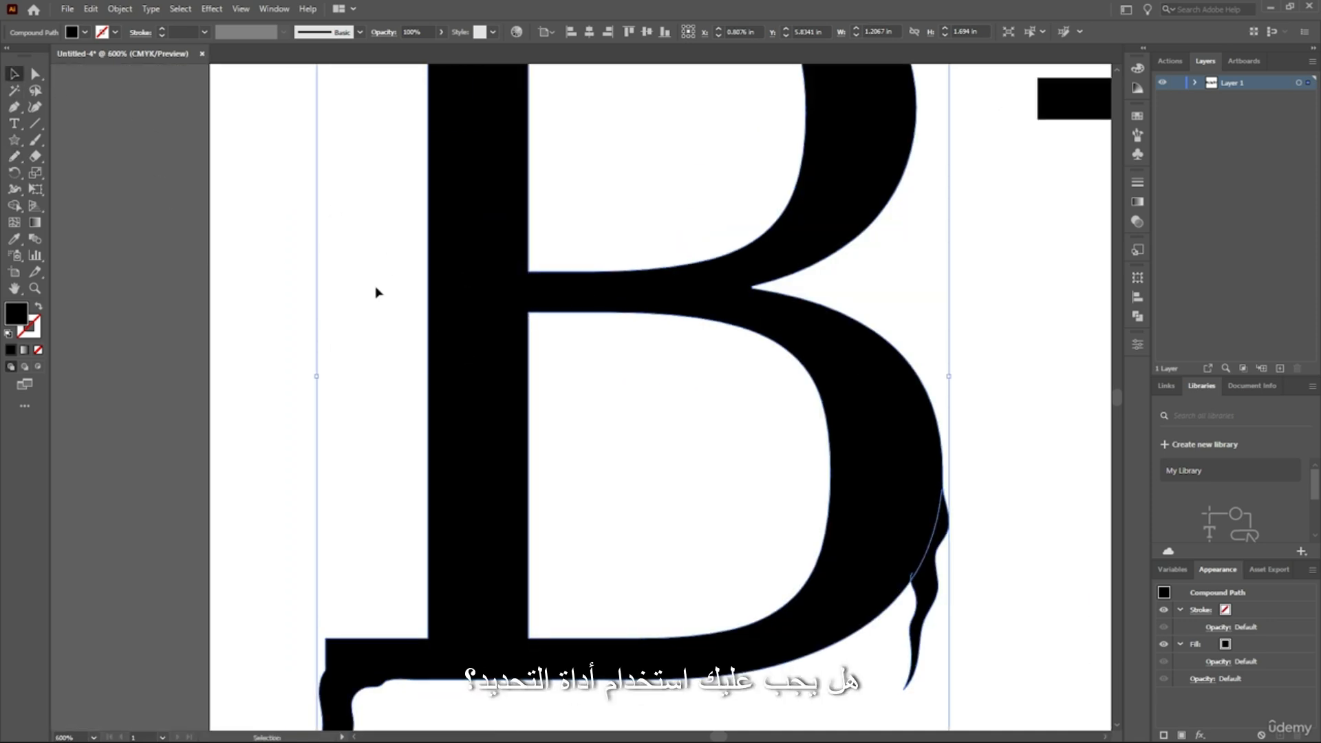
pyautogui.click(13, 156)
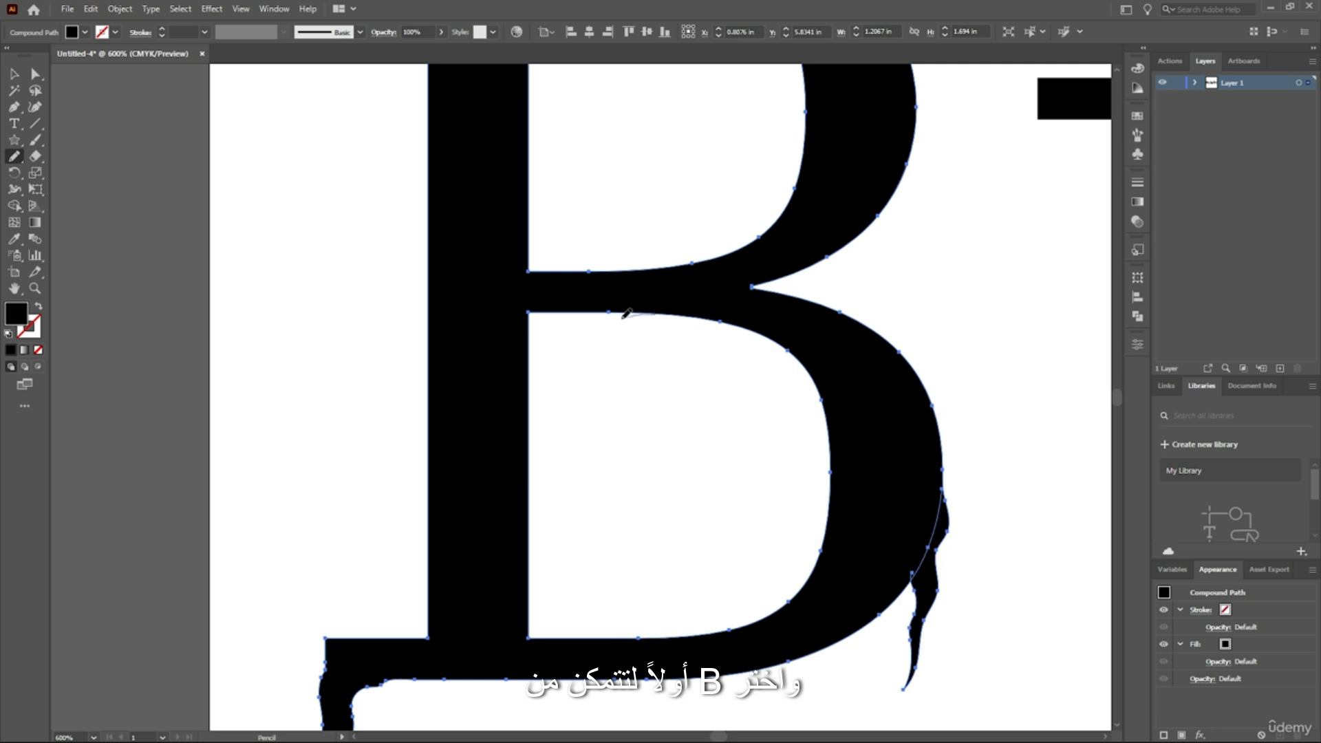
pyautogui.moveTo(571, 310); pyautogui.dragTo(543, 303)
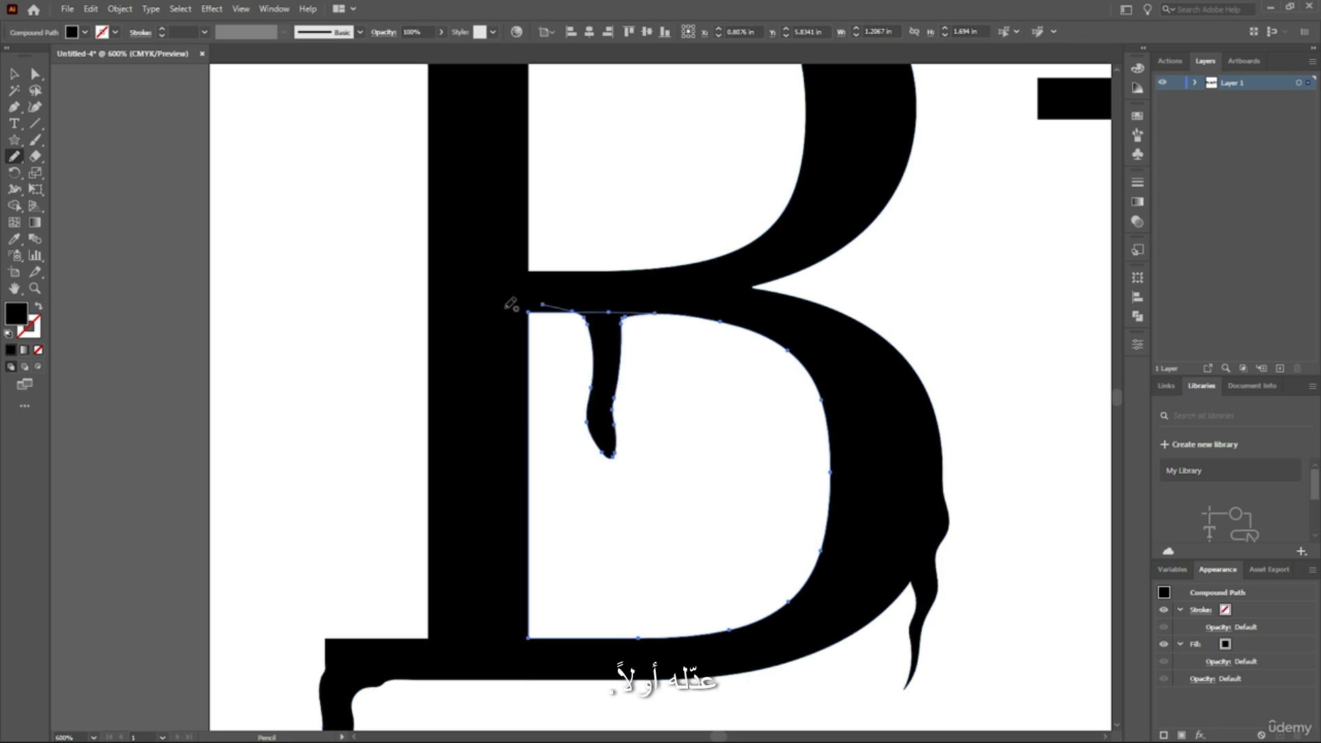
pyautogui.scroll(4, 605, 330)
pyautogui.scroll(-6, 589, 315)
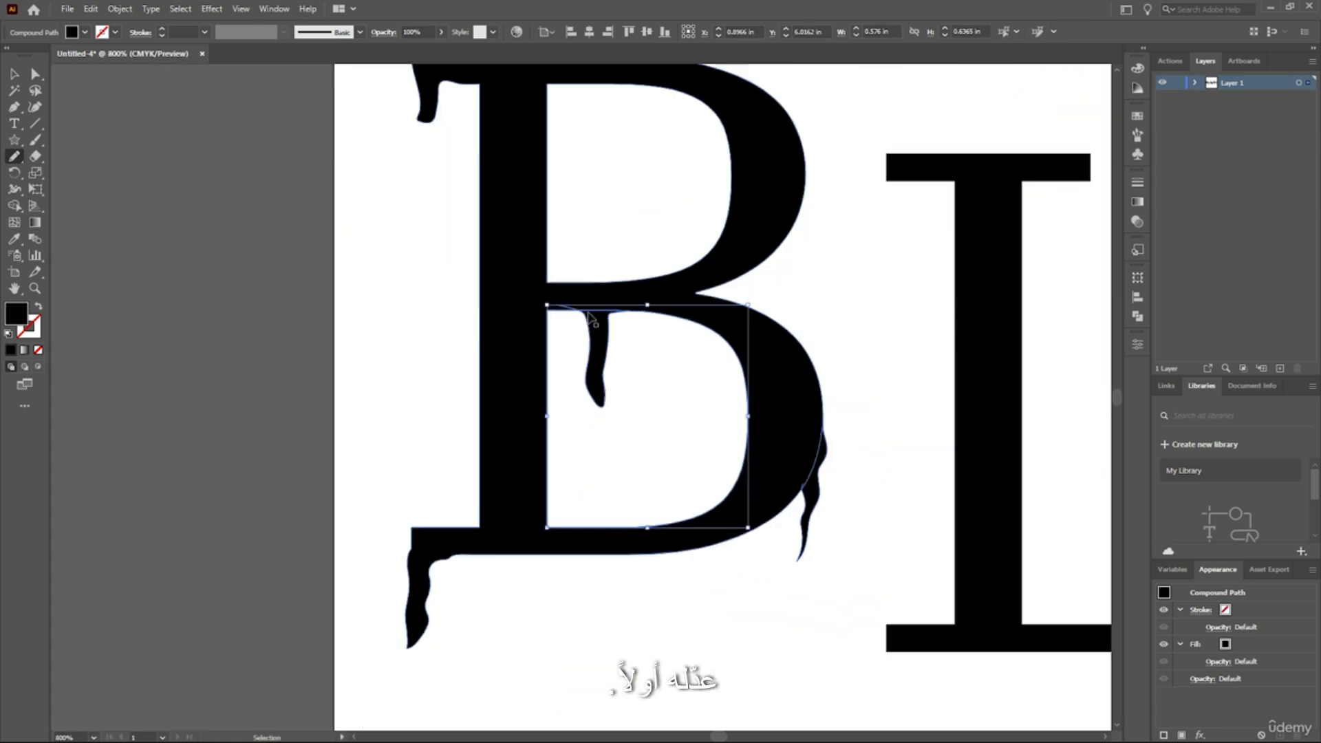
pyautogui.scroll(4, 752, 309)
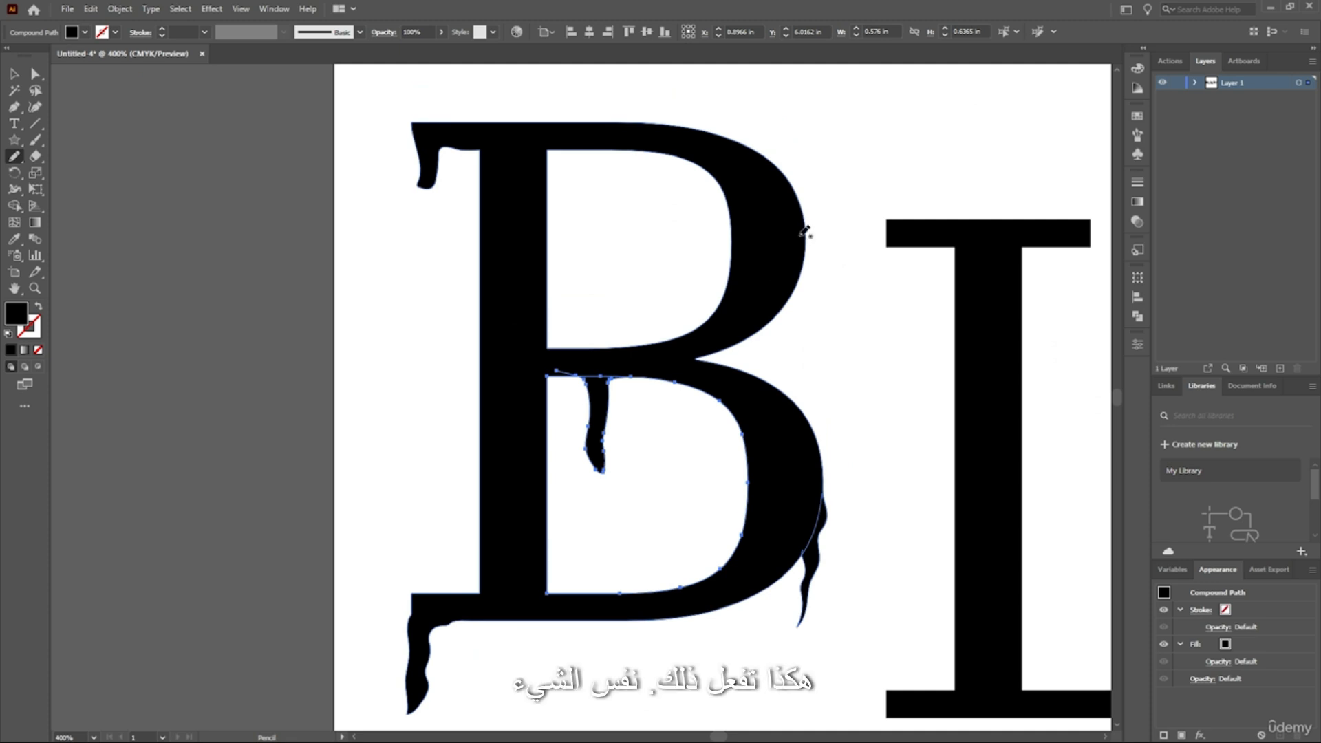
# - Try drawing a small rounded drip on the outer curve of the B's upper bowl, and undo it
pyautogui.moveTo(791, 326); pyautogui.dragTo(807, 281)
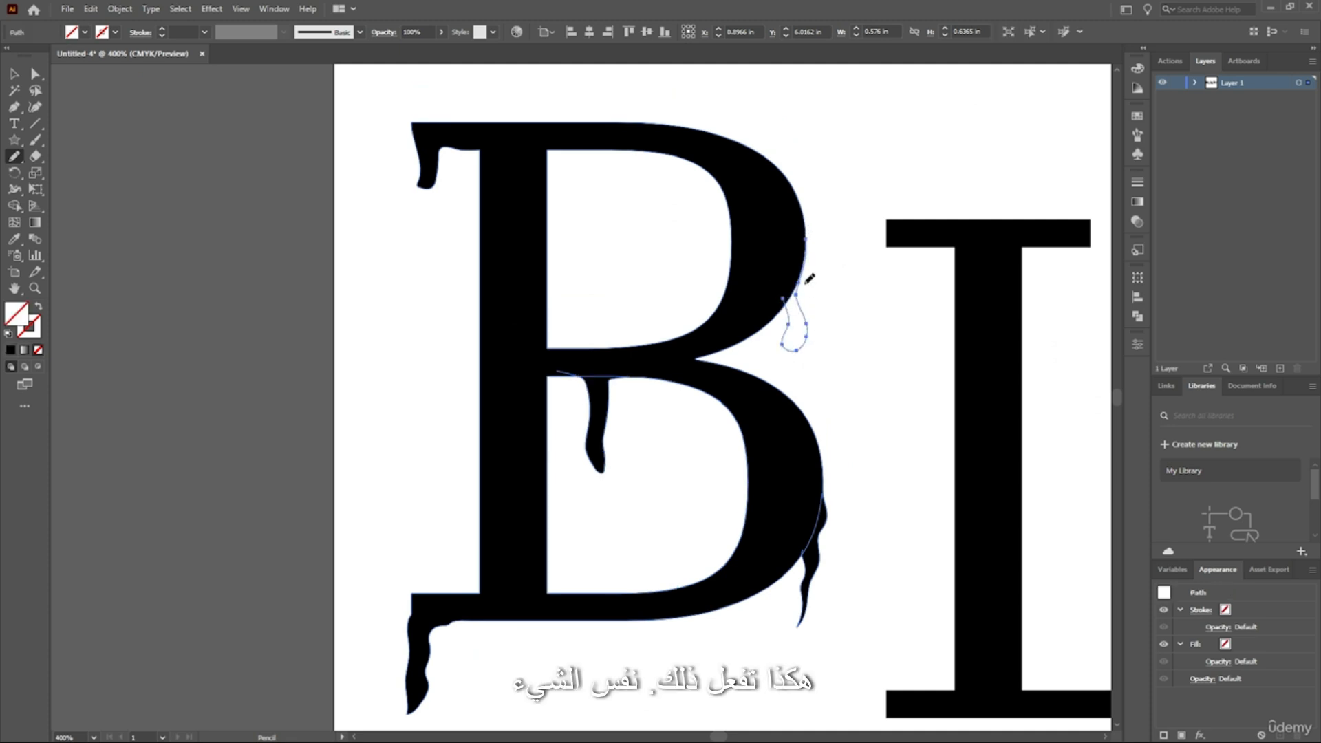
pyautogui.hotkey('ctrl', 'z')
# - Select the whole letter B together with its drips
pyautogui.click(15, 75)
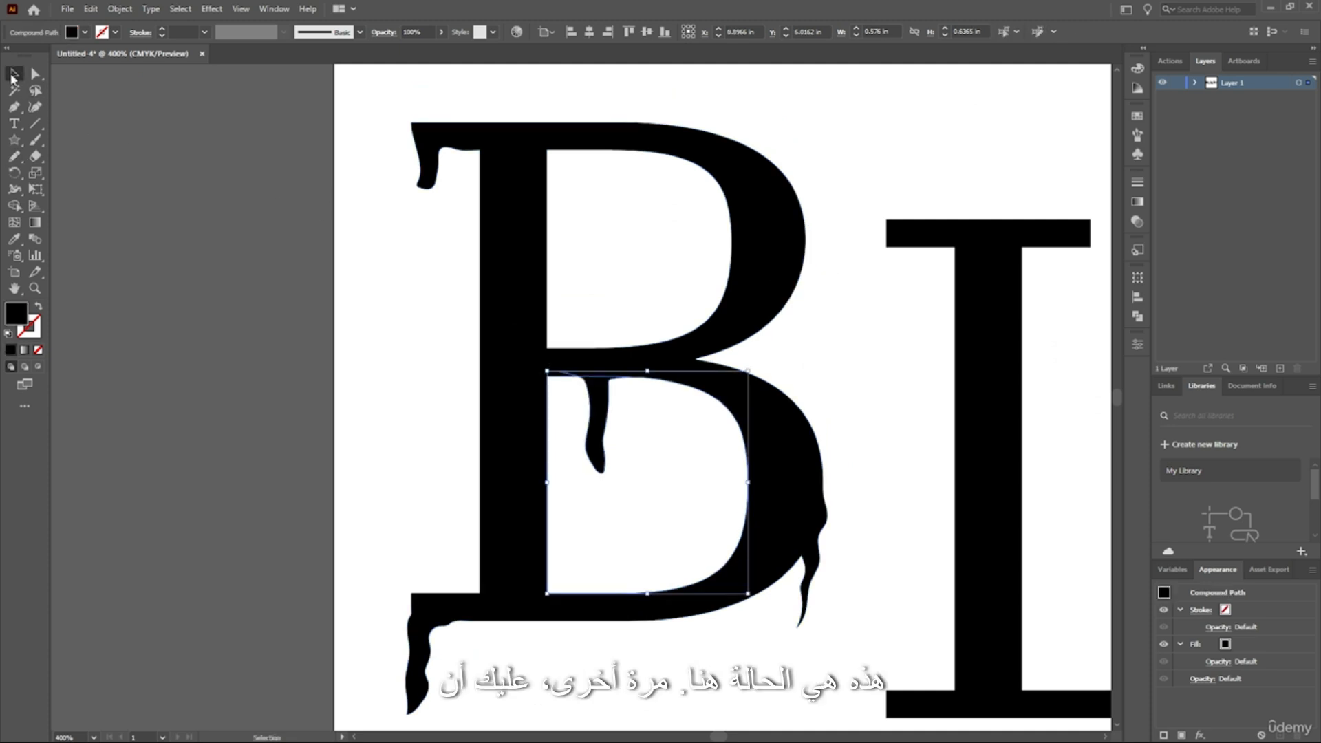
pyautogui.click(746, 260)
pyautogui.moveTo(597, 403)
pyautogui.mouseDown()
pyautogui.moveTo(599, 419)
pyautogui.moveTo(610, 386)
pyautogui.mouseUp()
pyautogui.hotkey('ctrl', 'z')
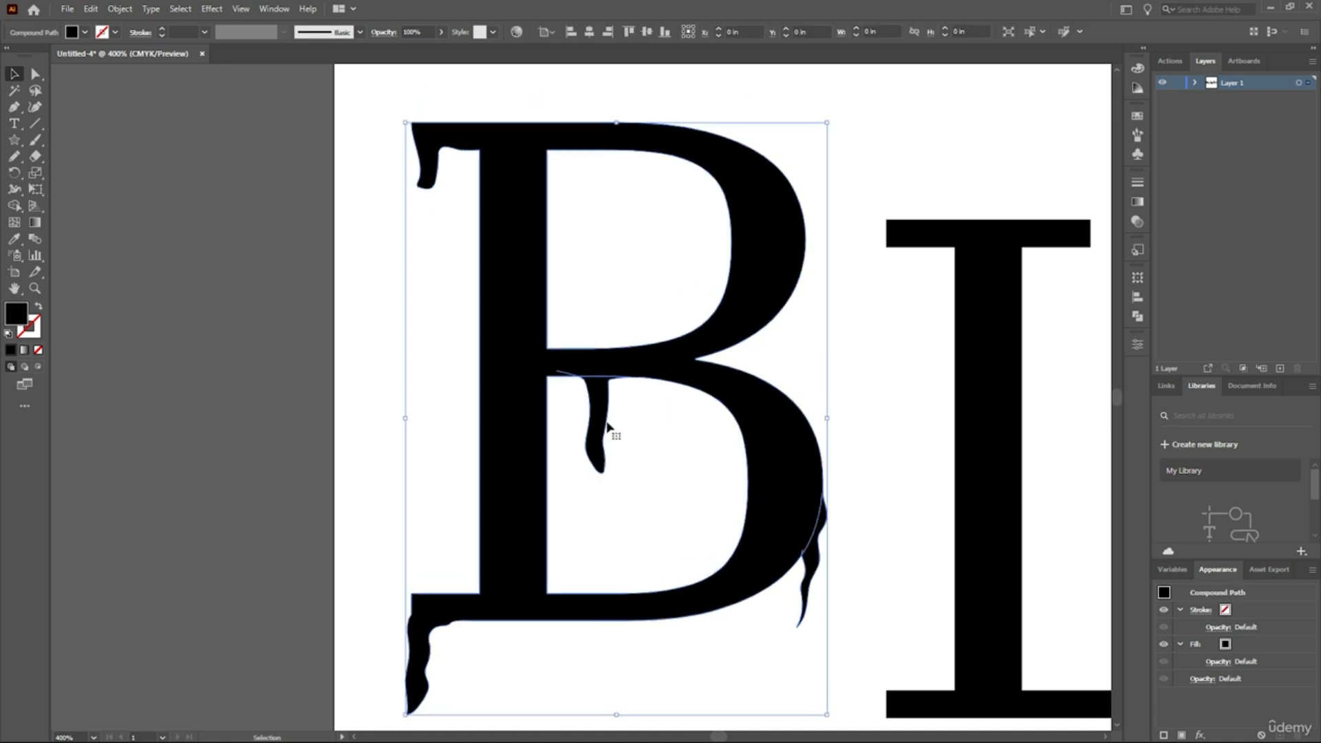
pyautogui.moveTo(596, 434)
pyautogui.mouseDown()
pyautogui.moveTo(609, 410)
pyautogui.moveTo(599, 436)
pyautogui.mouseUp()
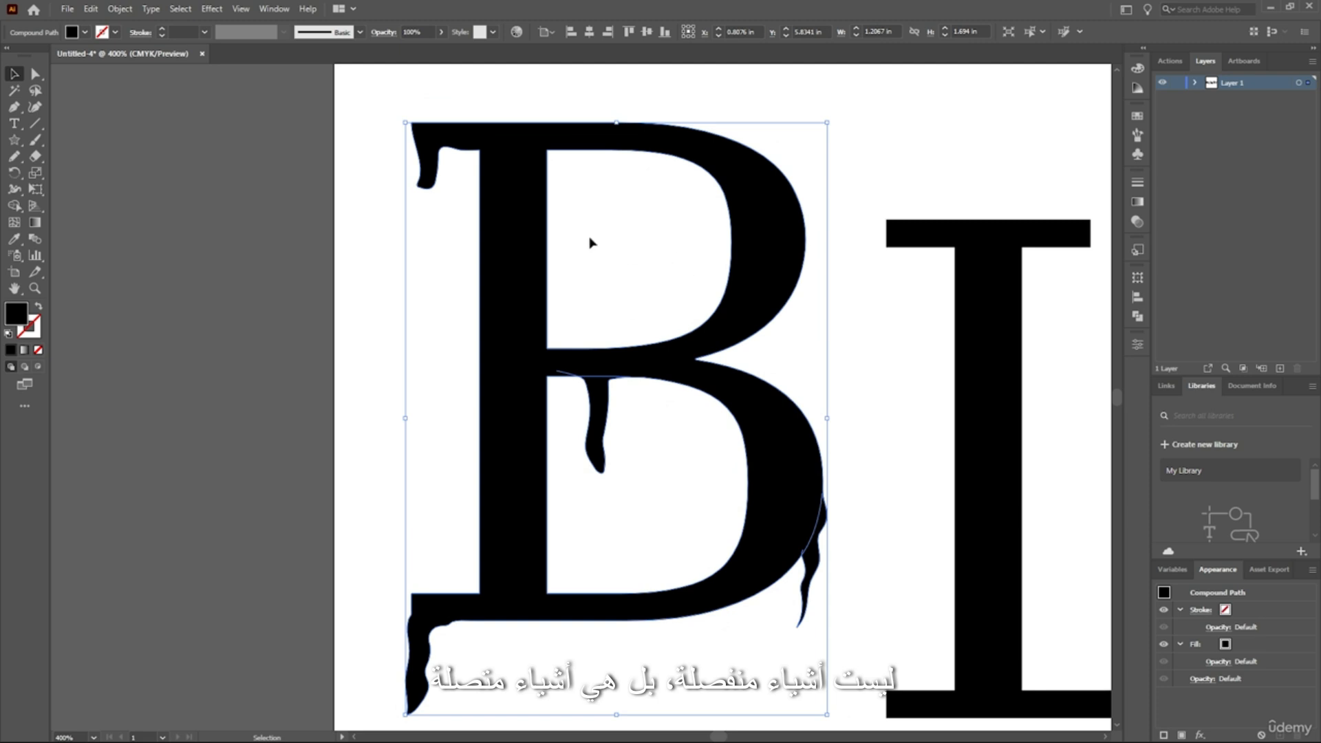
# - Examine the B's drips alongside the neighbouring letters L, I and M
pyautogui.scroll(-2, 661, 251)
pyautogui.hscroll(1, 763, 292)
pyautogui.scroll(2, 802, 295)
pyautogui.hscroll(7, 805, 306)
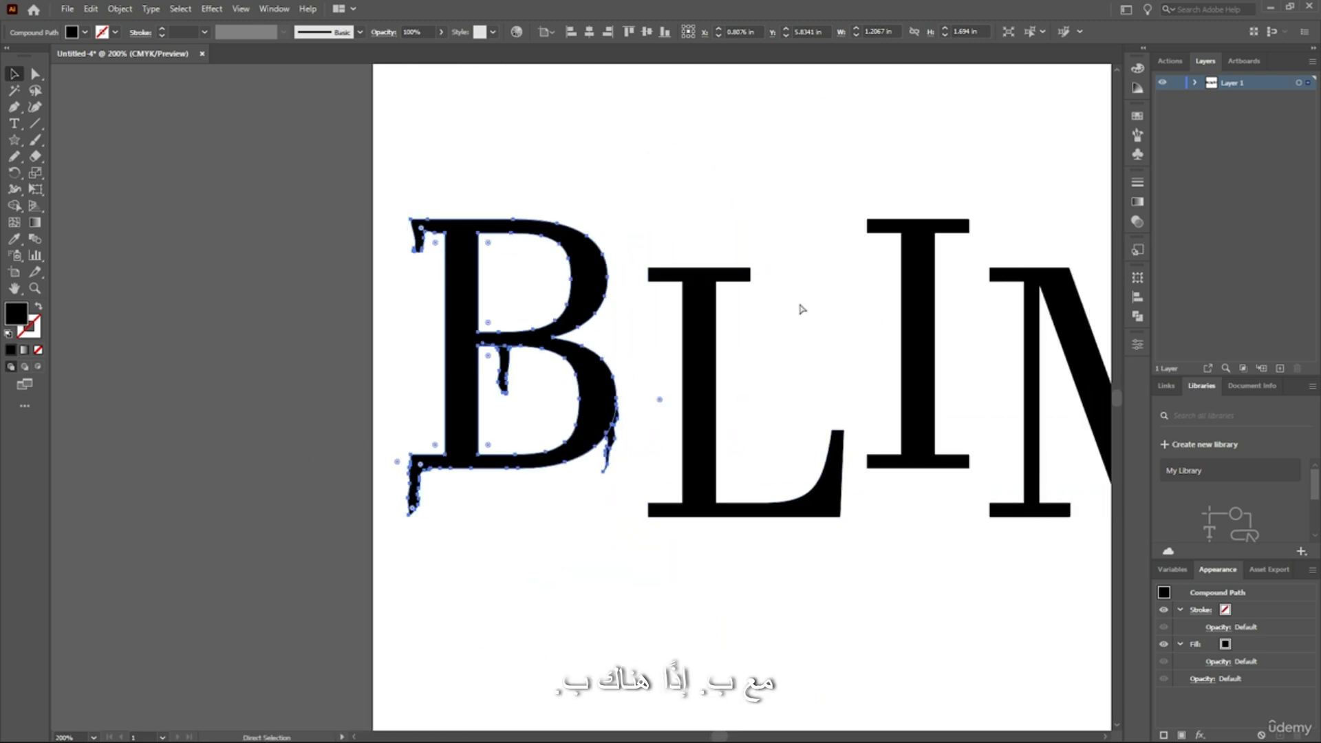
pyautogui.hscroll(5, 802, 309)
pyautogui.scroll(-1, 791, 303)
pyautogui.scroll(1, 791, 303)
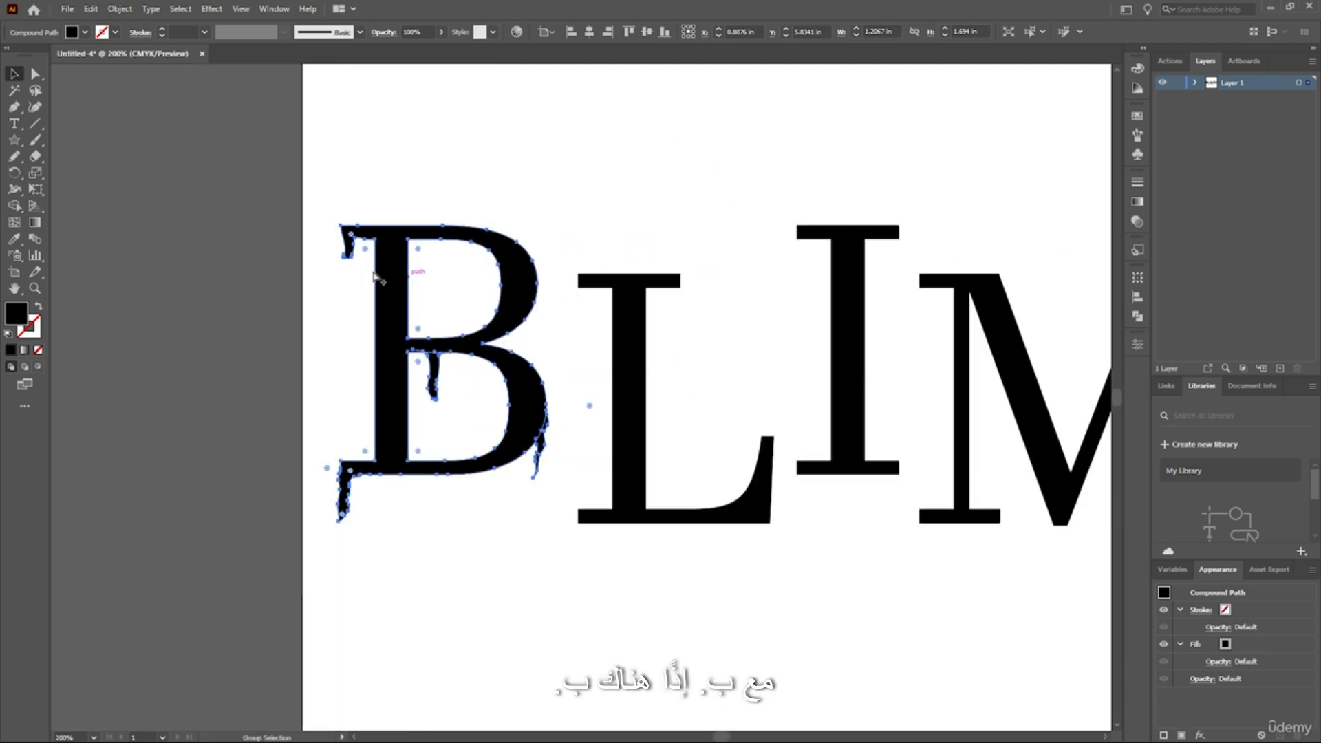
pyautogui.scroll(2, 375, 276)
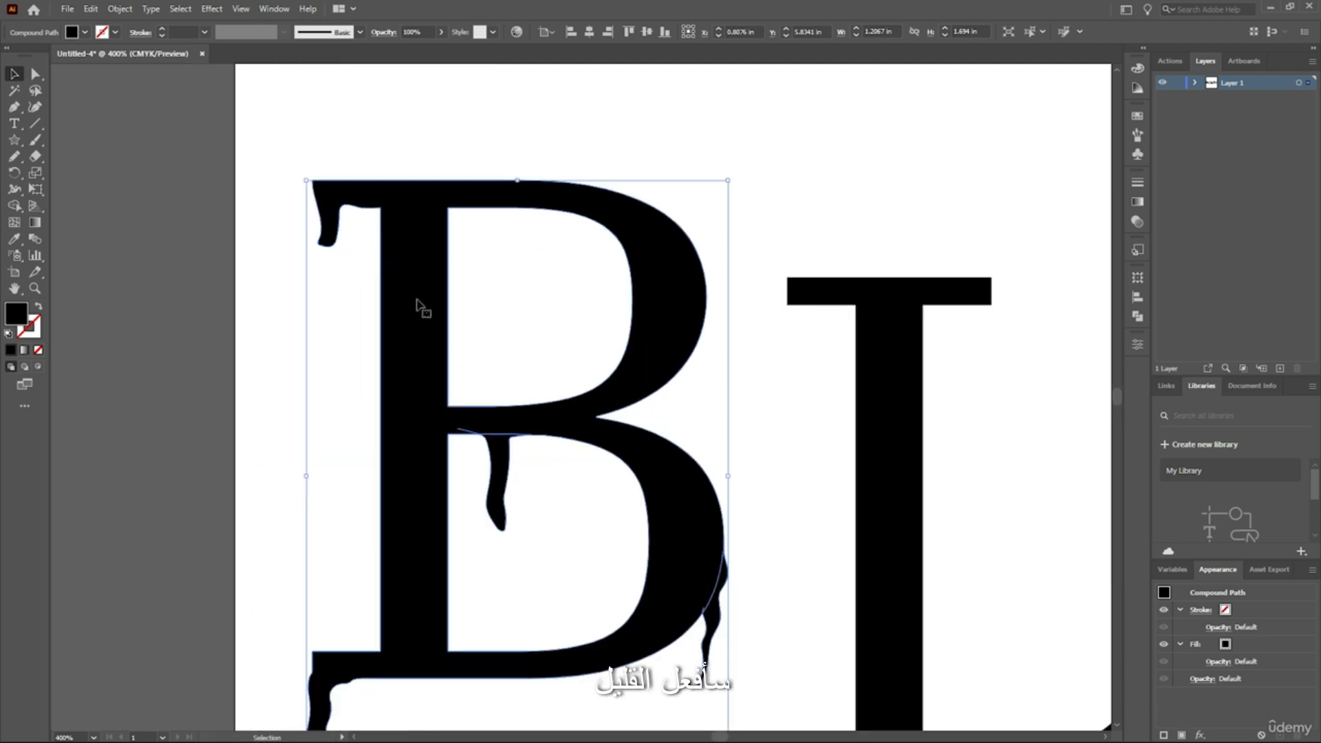
# - Try drawing a short drip from the upper-right inner curve of the B's upper counter several times, undoing each attempt
pyautogui.click(13, 157)
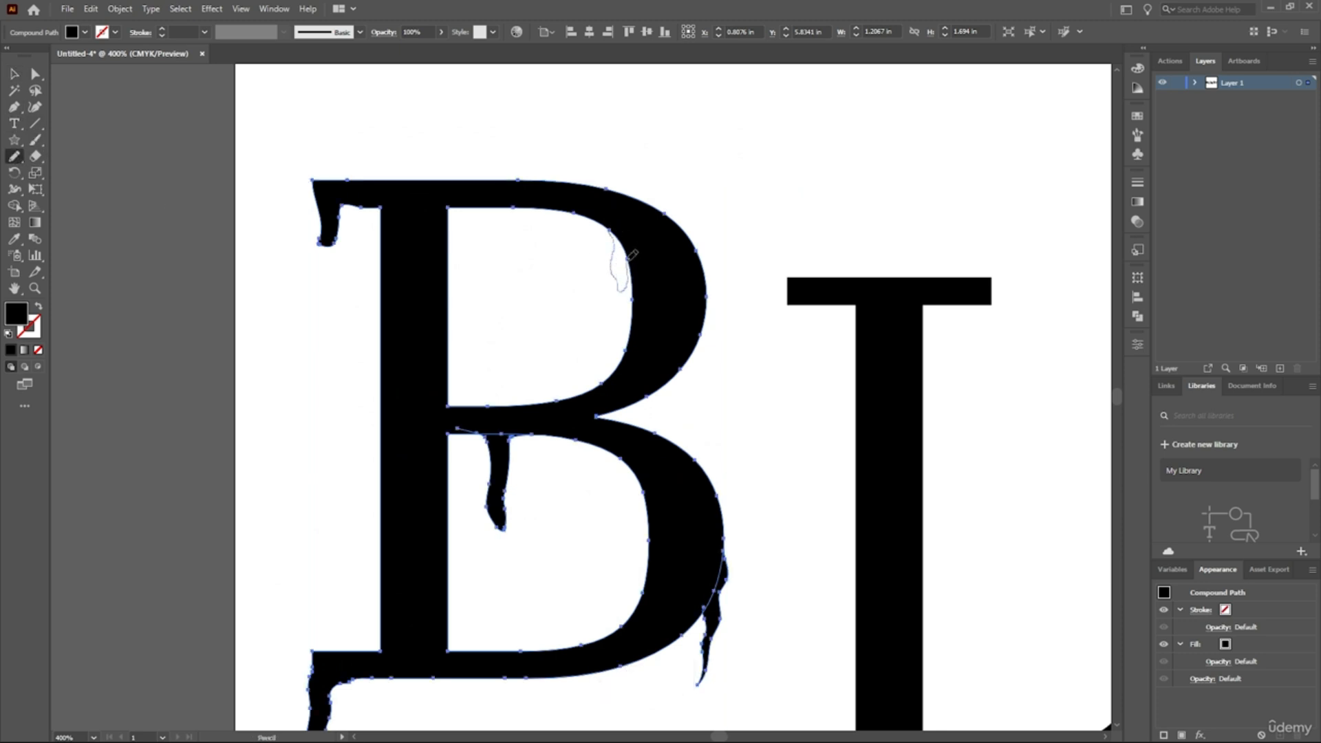
pyautogui.moveTo(627, 260); pyautogui.dragTo(632, 257)
pyautogui.hotkey('ctrl', 'z')
pyautogui.scroll(3, 631, 265)
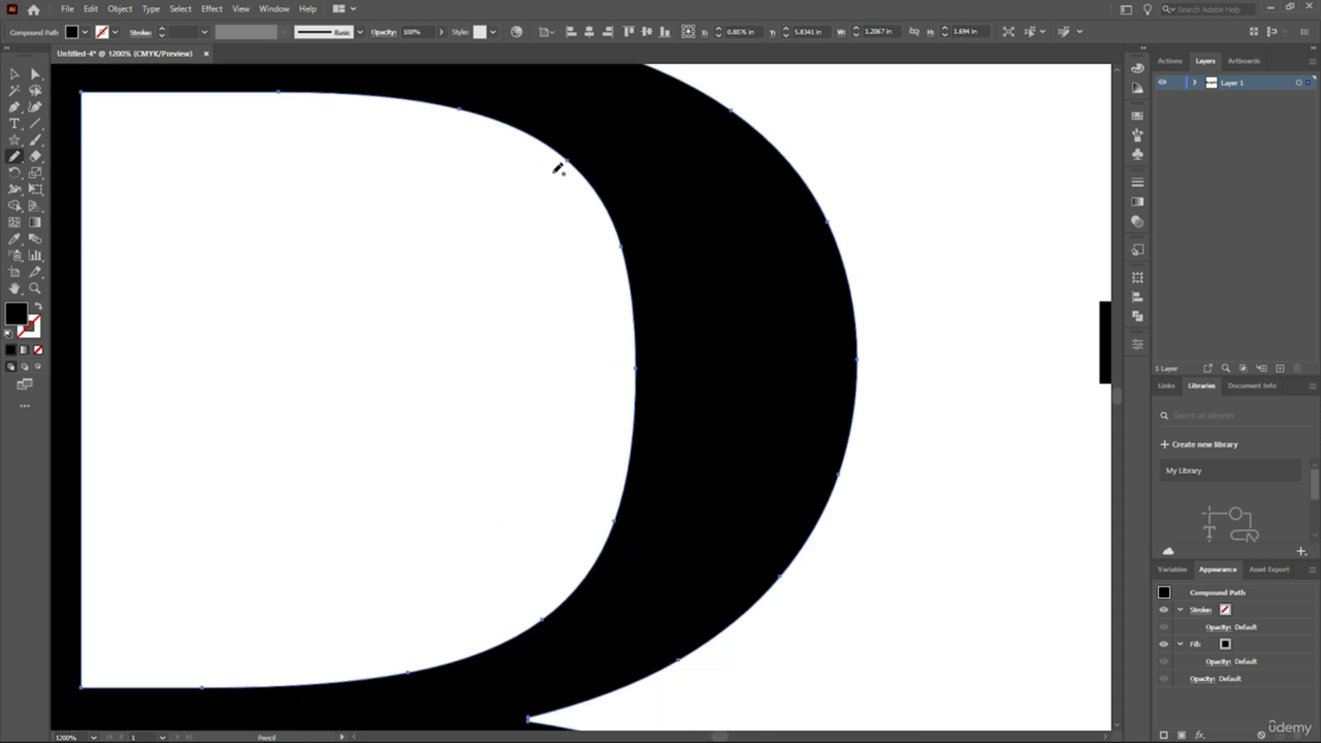
pyautogui.moveTo(624, 254); pyautogui.dragTo(622, 249)
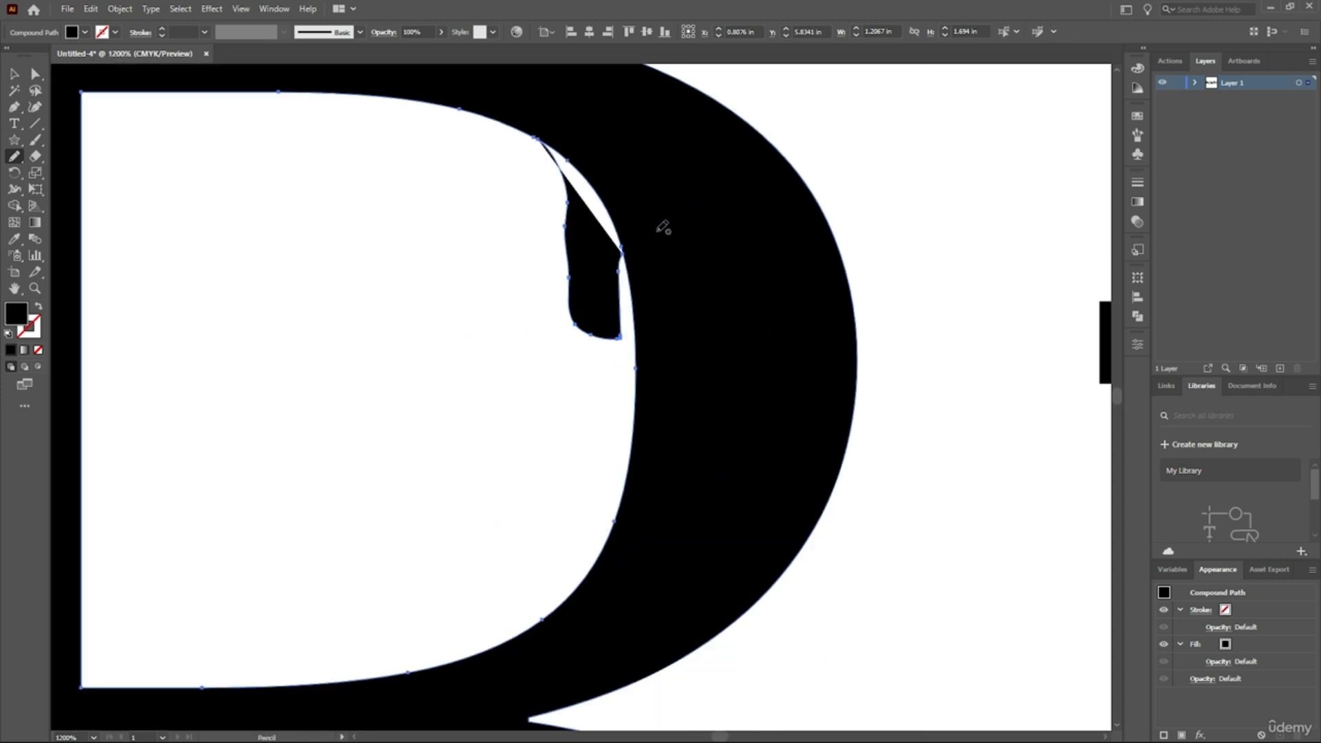
pyautogui.hotkey('ctrl', 'z')
pyautogui.moveTo(539, 135)
pyautogui.mouseDown()
pyautogui.moveTo(561, 182)
pyautogui.moveTo(560, 340)
pyautogui.moveTo(615, 313)
pyautogui.moveTo(621, 244)
pyautogui.mouseUp()
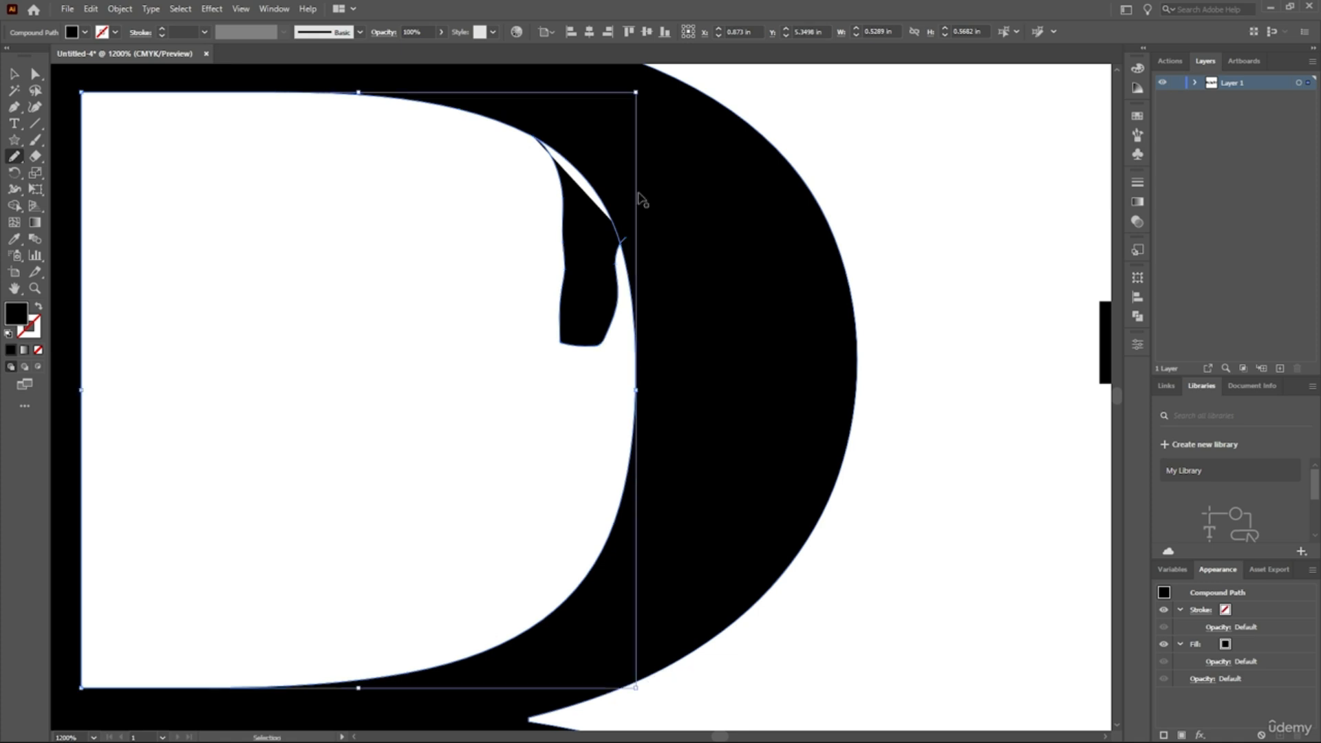
pyautogui.hotkey('ctrl', 'z')
# - Reselect the letter B and try drawing short drips from the upper-right curve of its upper counter, undoing each one
pyautogui.click(15, 77)
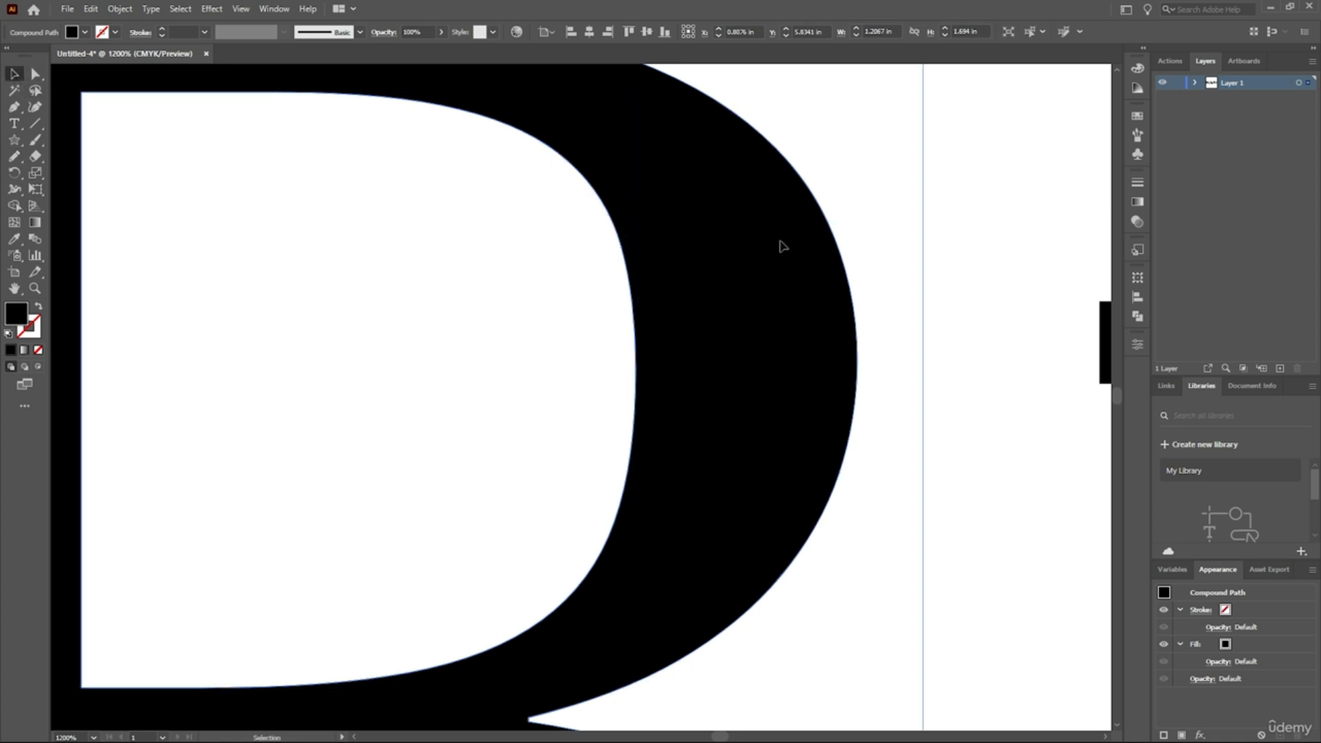
pyautogui.click(15, 157)
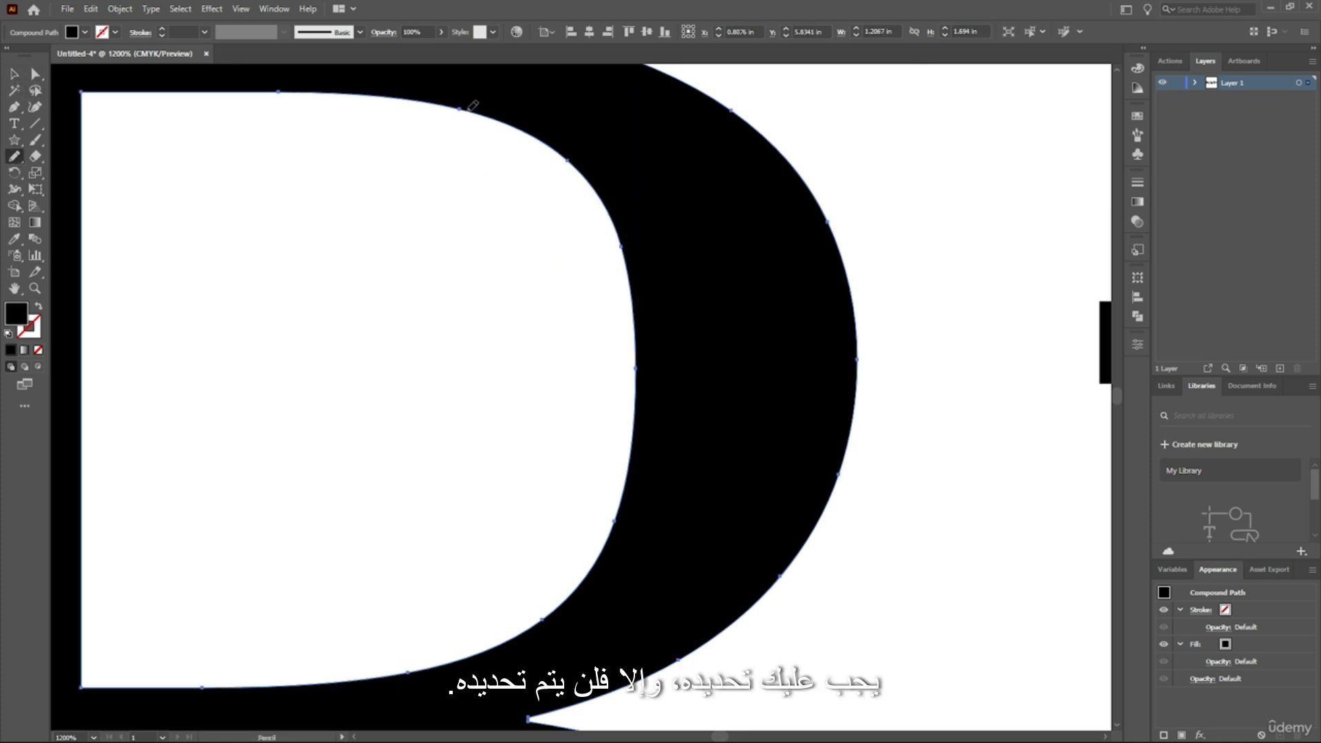
pyautogui.moveTo(509, 156); pyautogui.dragTo(516, 254)
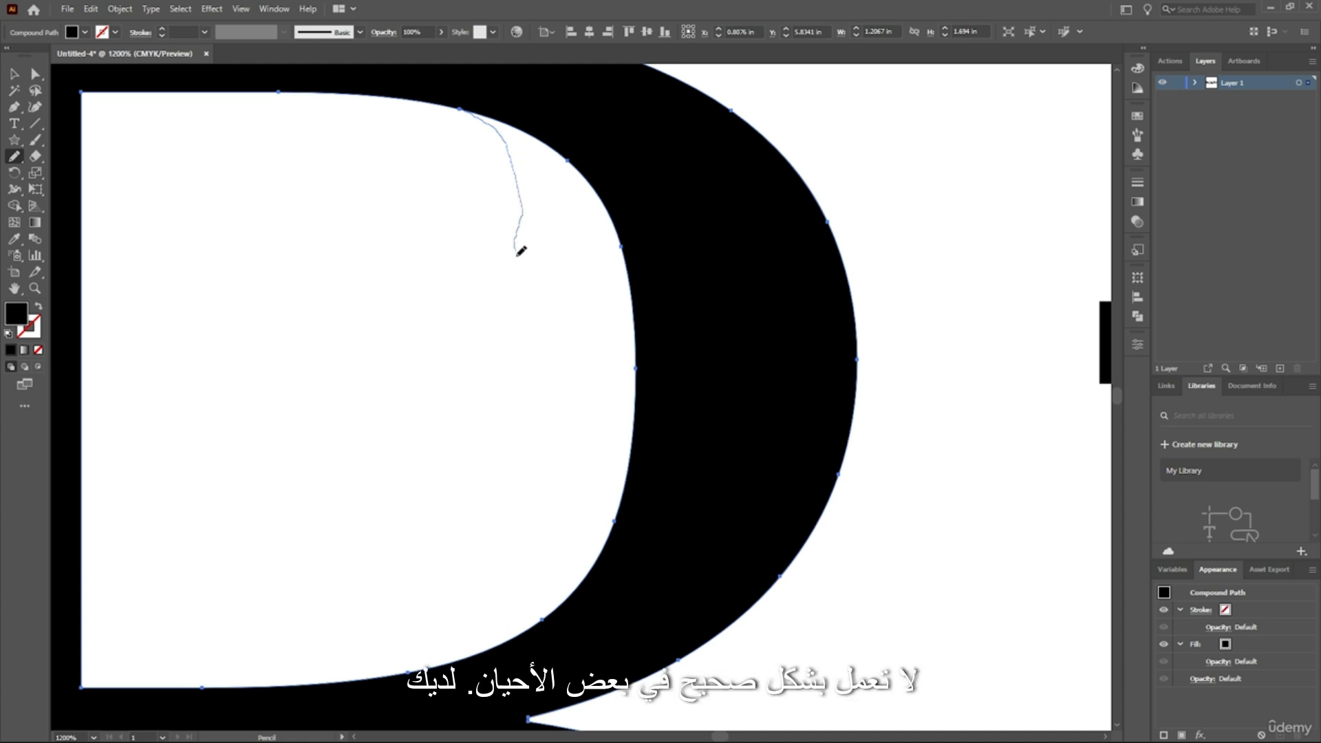
pyautogui.moveTo(569, 157); pyautogui.dragTo(567, 159)
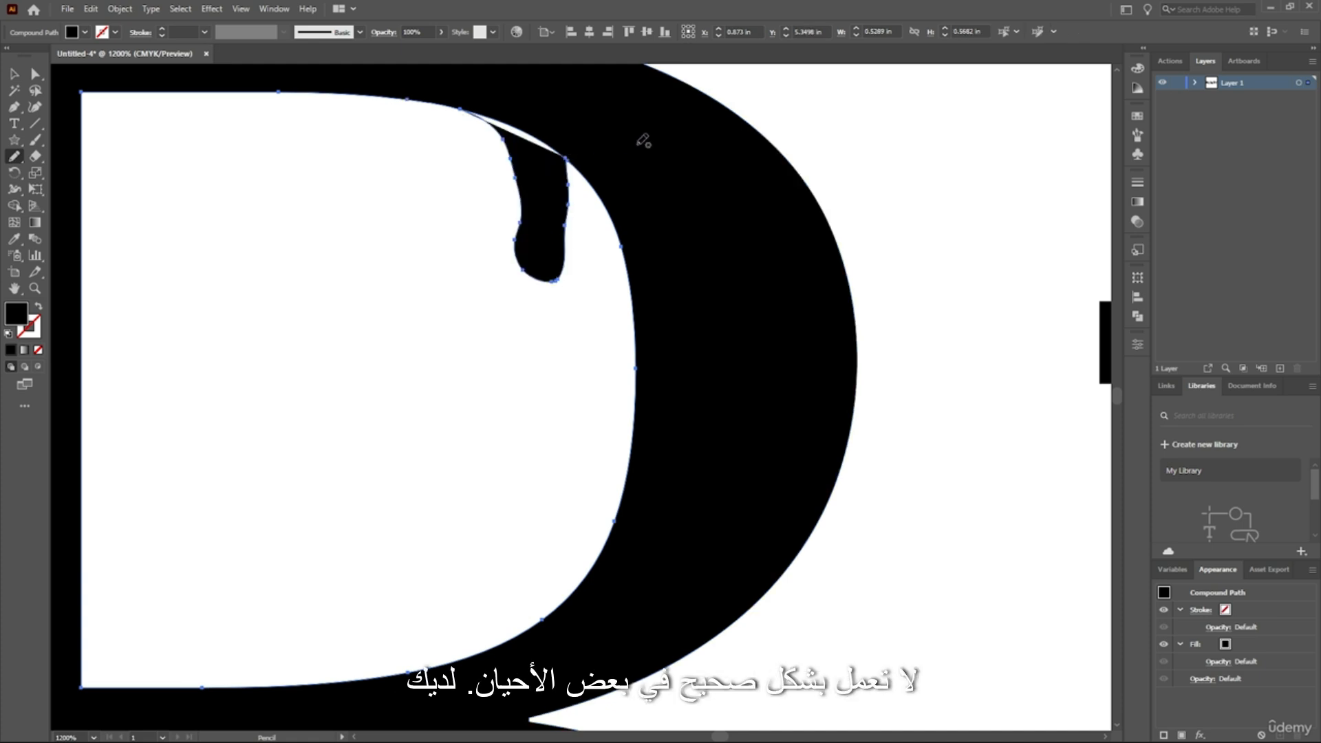
pyautogui.scroll(3, 498, 104)
pyautogui.hotkey('ctrl', 'z')
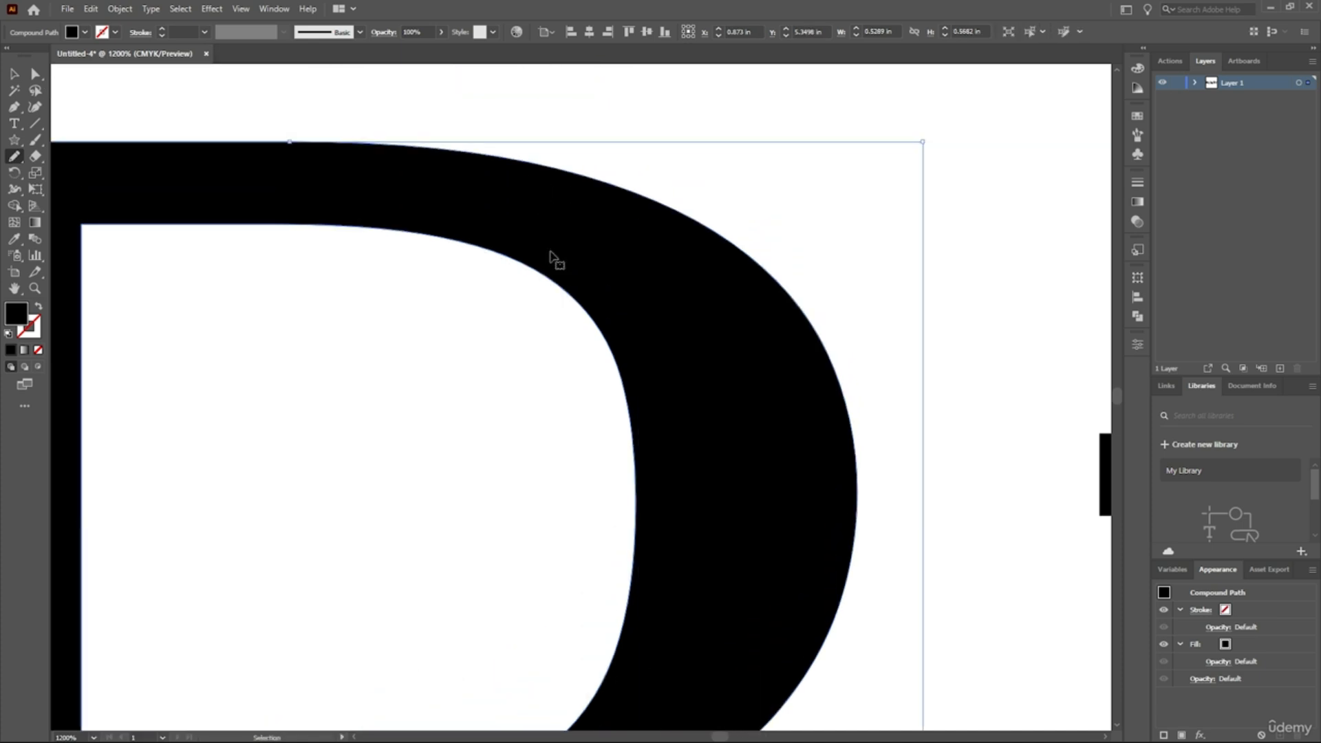
pyautogui.moveTo(484, 238)
pyautogui.mouseDown()
pyautogui.moveTo(551, 330)
pyautogui.moveTo(605, 363)
pyautogui.moveTo(610, 274)
pyautogui.mouseUp()
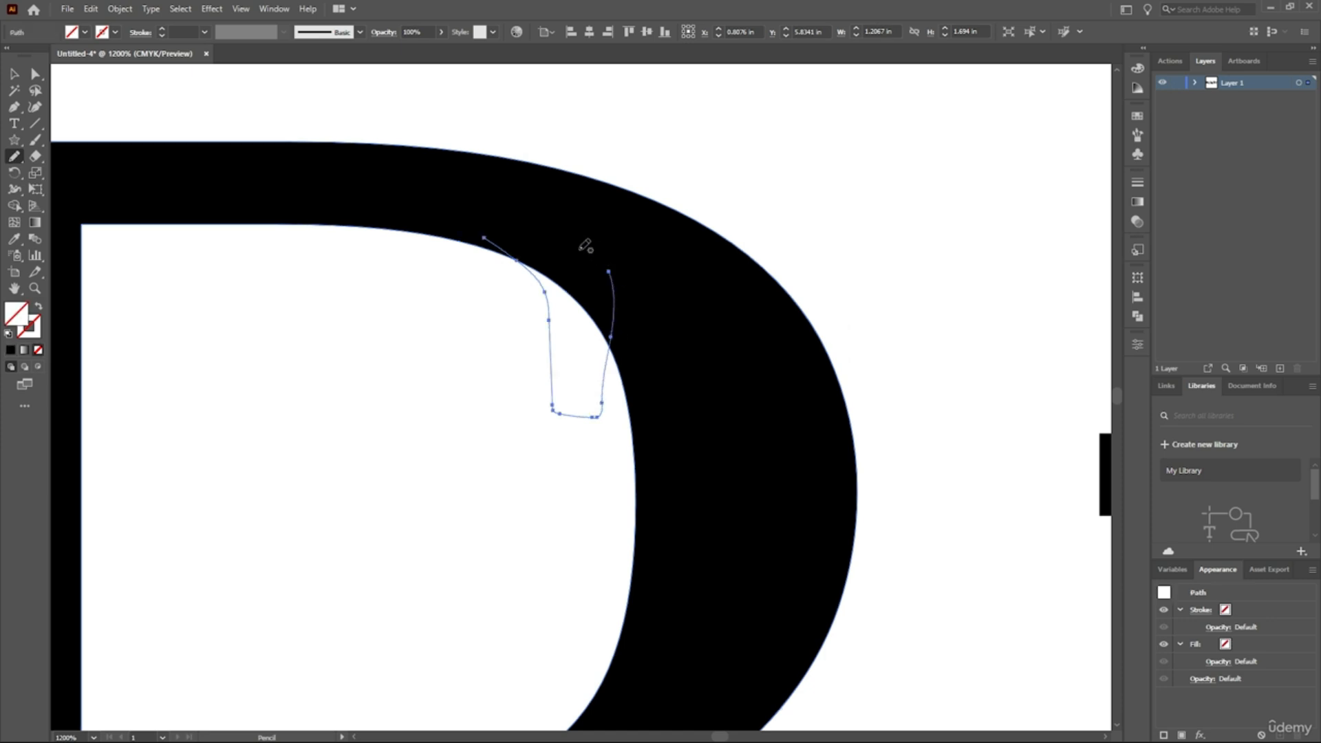
pyautogui.hotkey('ctrl', 'z')
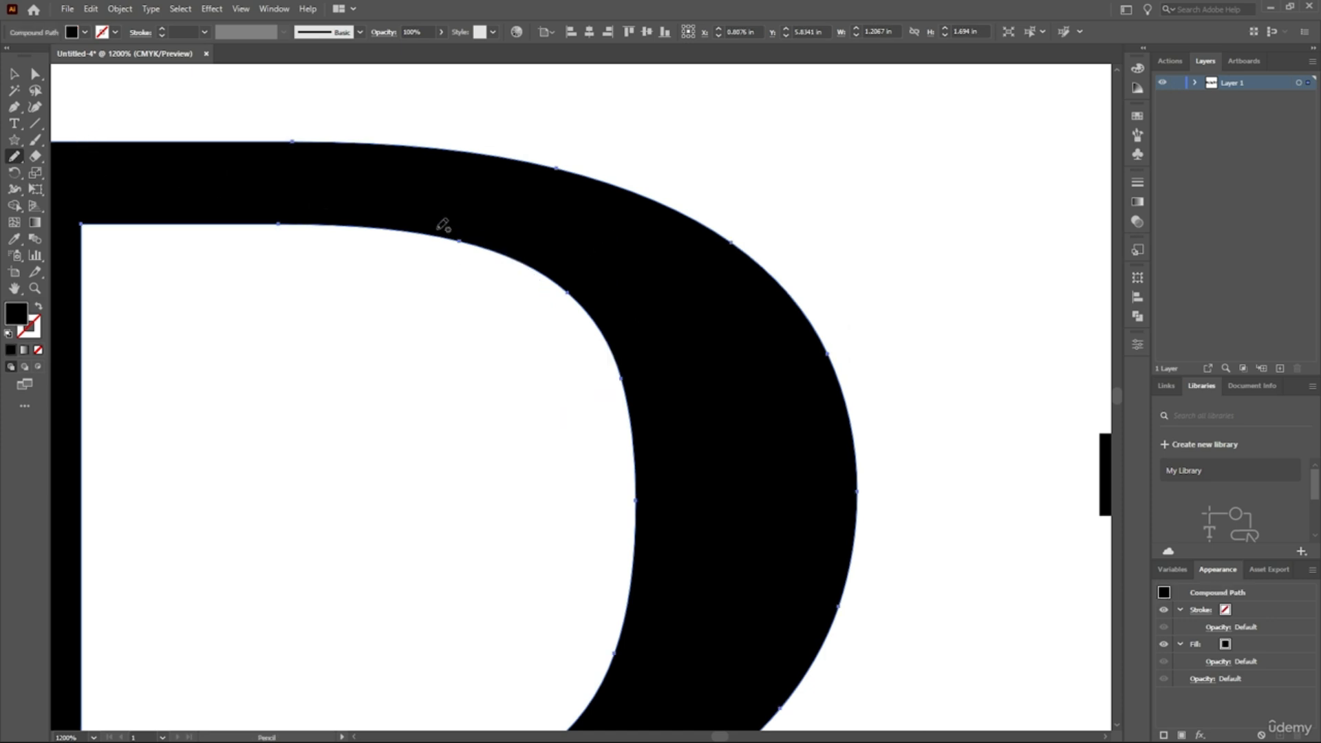
pyautogui.moveTo(564, 340); pyautogui.dragTo(578, 273)
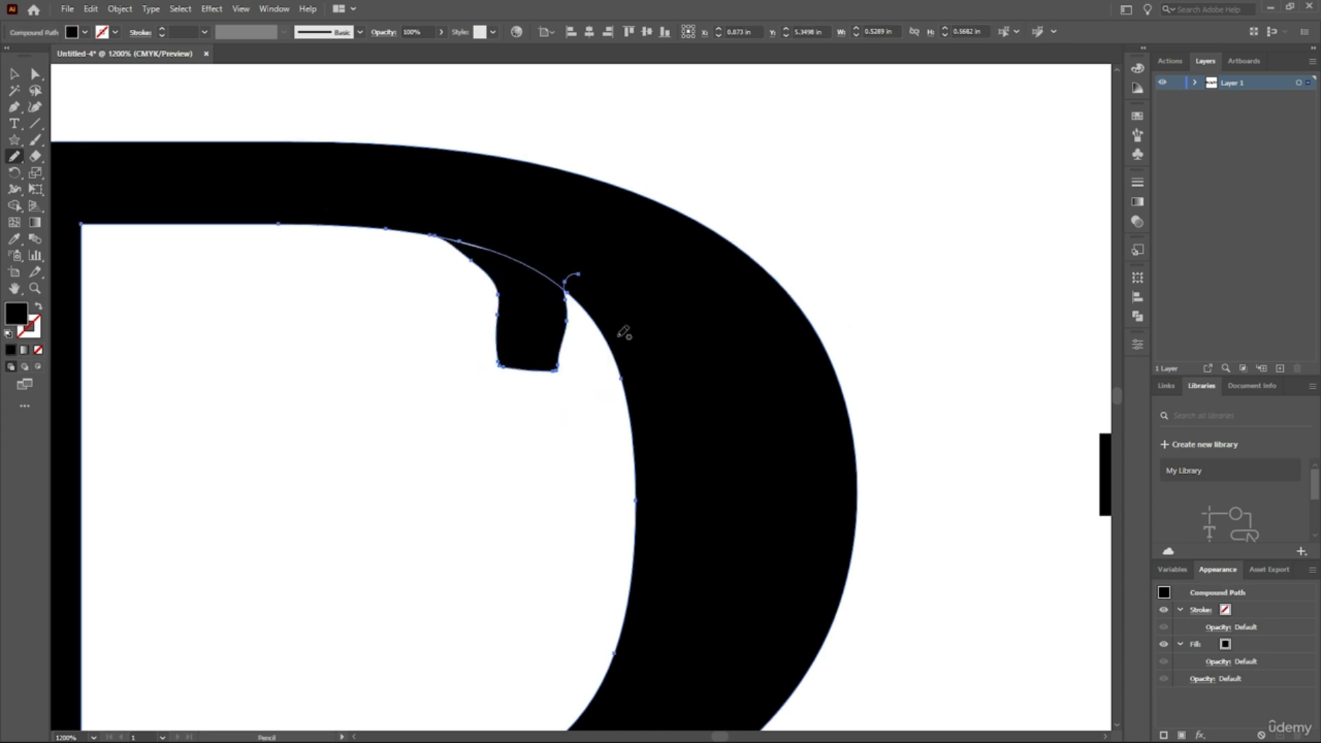
pyautogui.hotkey('ctrl', 'z')
# - Try drawing a wider, wavier drip across the upper-right bend of the B's upper counter, undoing each stroke
pyautogui.scroll(2, 536, 275)
pyautogui.moveTo(416, 197)
pyautogui.mouseDown()
pyautogui.moveTo(542, 390)
pyautogui.moveTo(645, 642)
pyautogui.moveTo(757, 455)
pyautogui.mouseUp()
pyautogui.hotkey('ctrl', 'z')
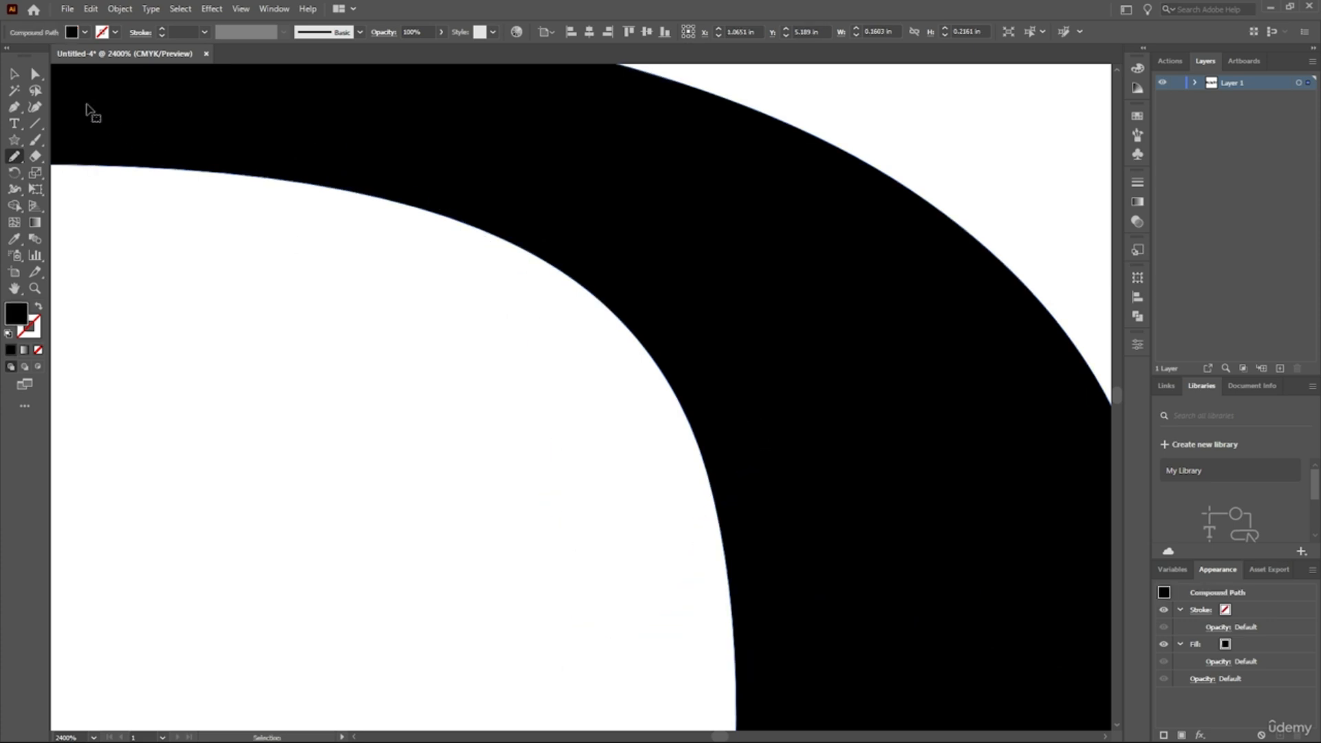
pyautogui.press('v')
pyautogui.click(13, 156)
pyautogui.moveTo(406, 200)
pyautogui.mouseDown()
pyautogui.moveTo(519, 446)
pyautogui.moveTo(501, 603)
pyautogui.moveTo(635, 550)
pyautogui.moveTo(686, 363)
pyautogui.mouseUp()
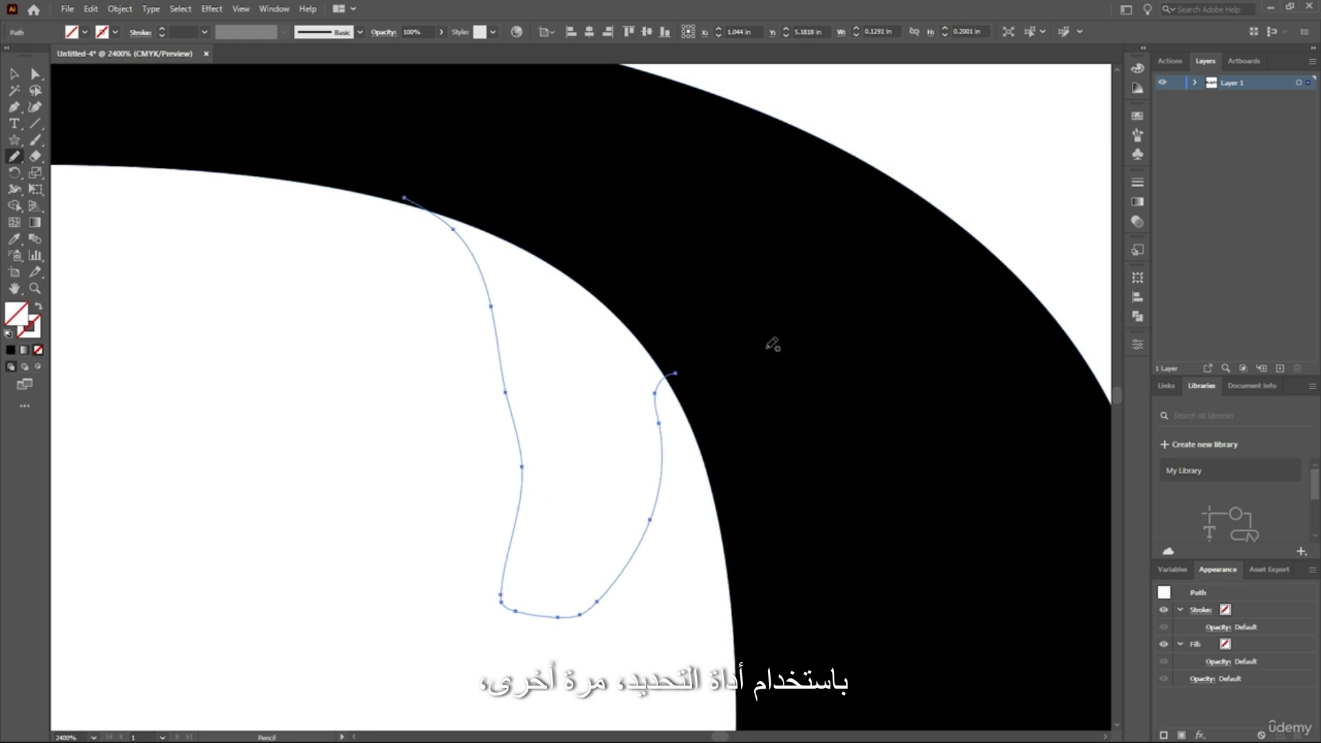
pyautogui.hotkey('ctrl', 'z')
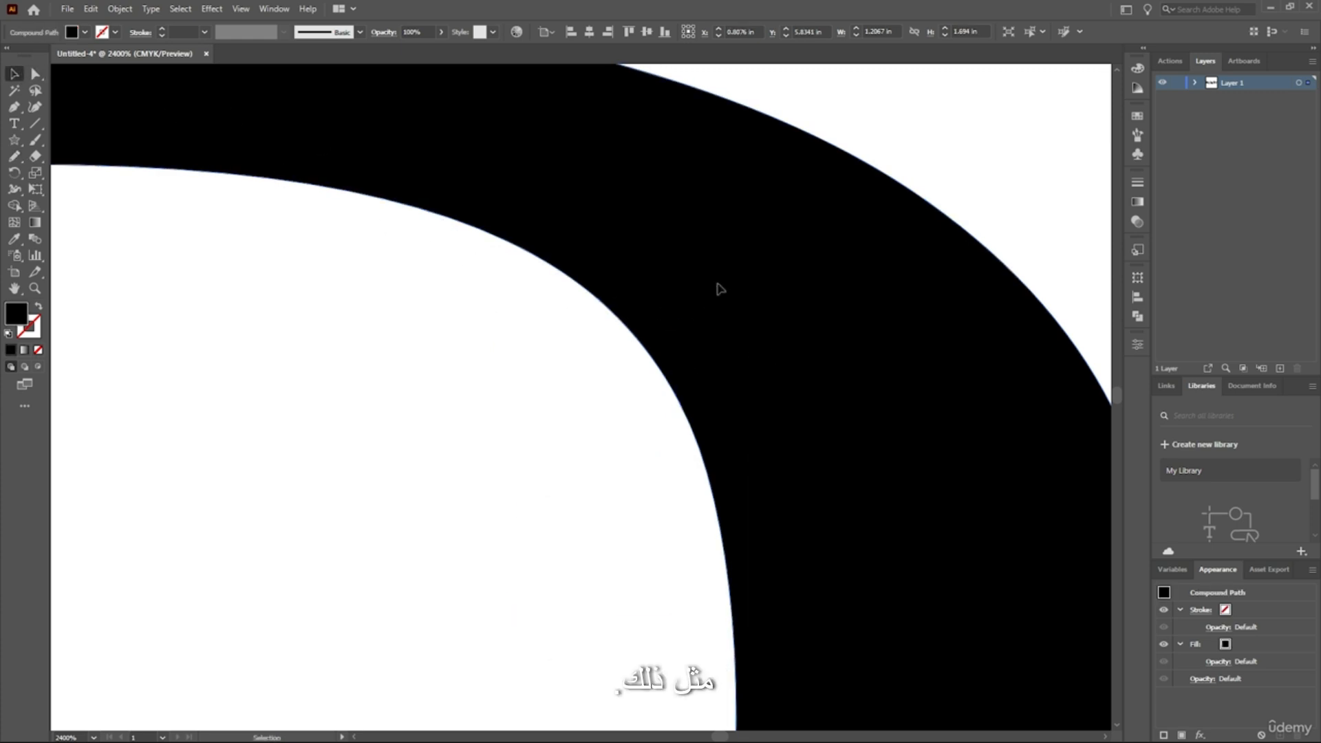
# - Reselect the B and draw a rounded drip with the Pencil tool, hanging from the upper-right curve inside its upper counter
pyautogui.click(14, 75)
pyautogui.click(14, 156)
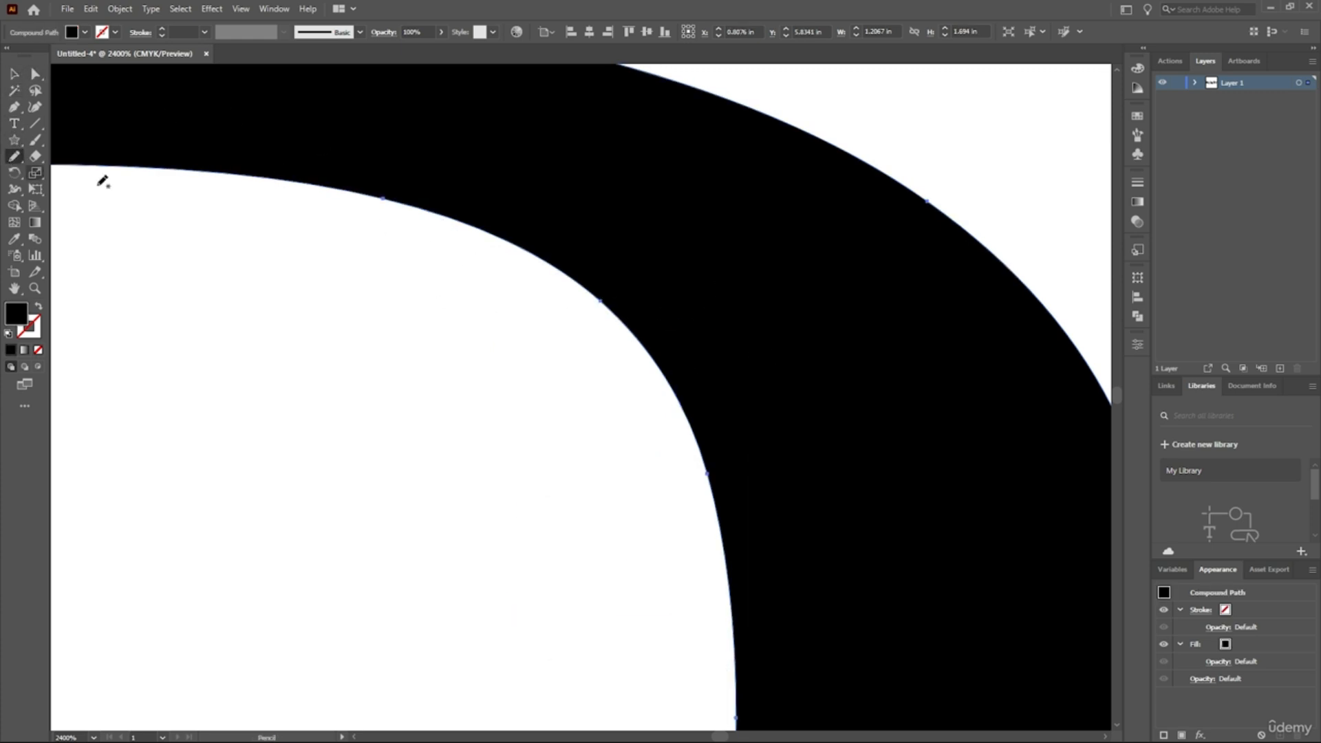
pyautogui.moveTo(462, 211)
pyautogui.mouseDown()
pyautogui.moveTo(514, 253)
pyautogui.moveTo(619, 454)
pyautogui.moveTo(647, 310)
pyautogui.mouseUp()
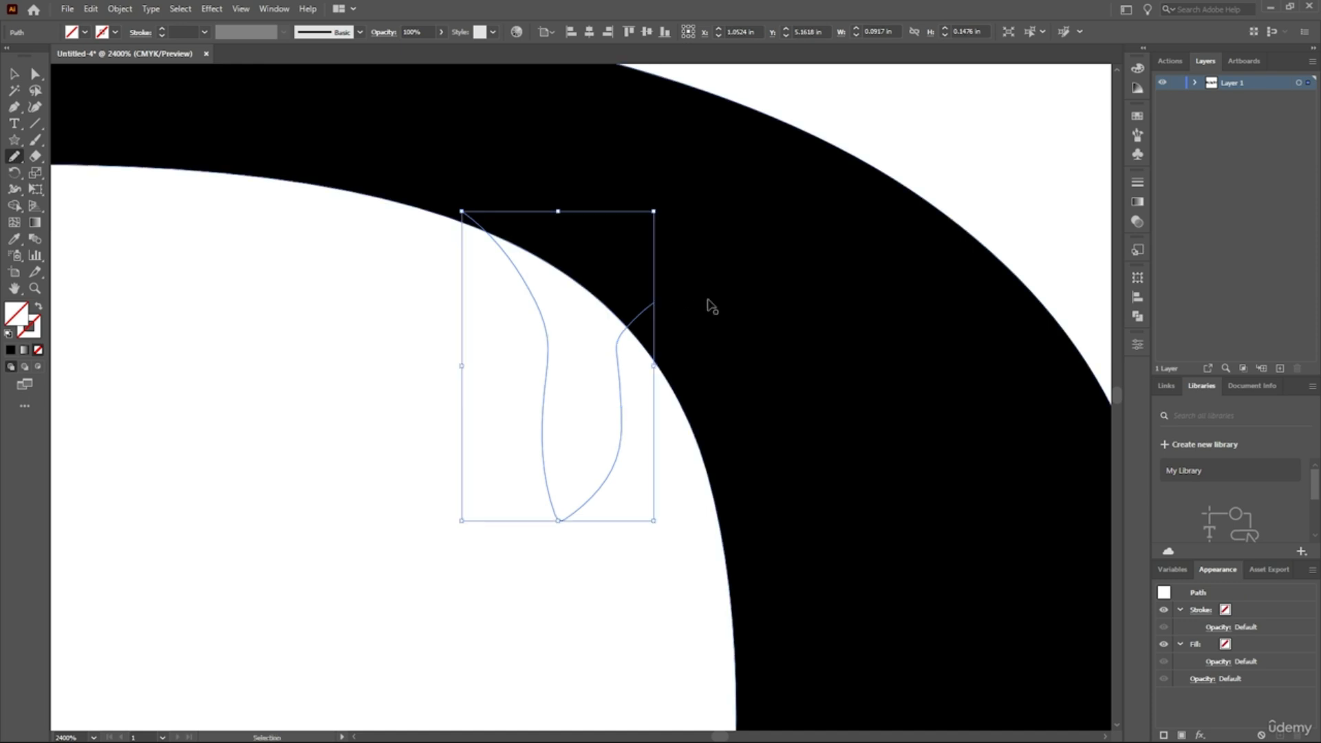
pyautogui.hotkey('ctrl', 'z')
pyautogui.moveTo(676, 372)
pyautogui.mouseDown()
pyautogui.moveTo(659, 526)
pyautogui.moveTo(547, 507)
pyautogui.moveTo(554, 275)
pyautogui.mouseUp()
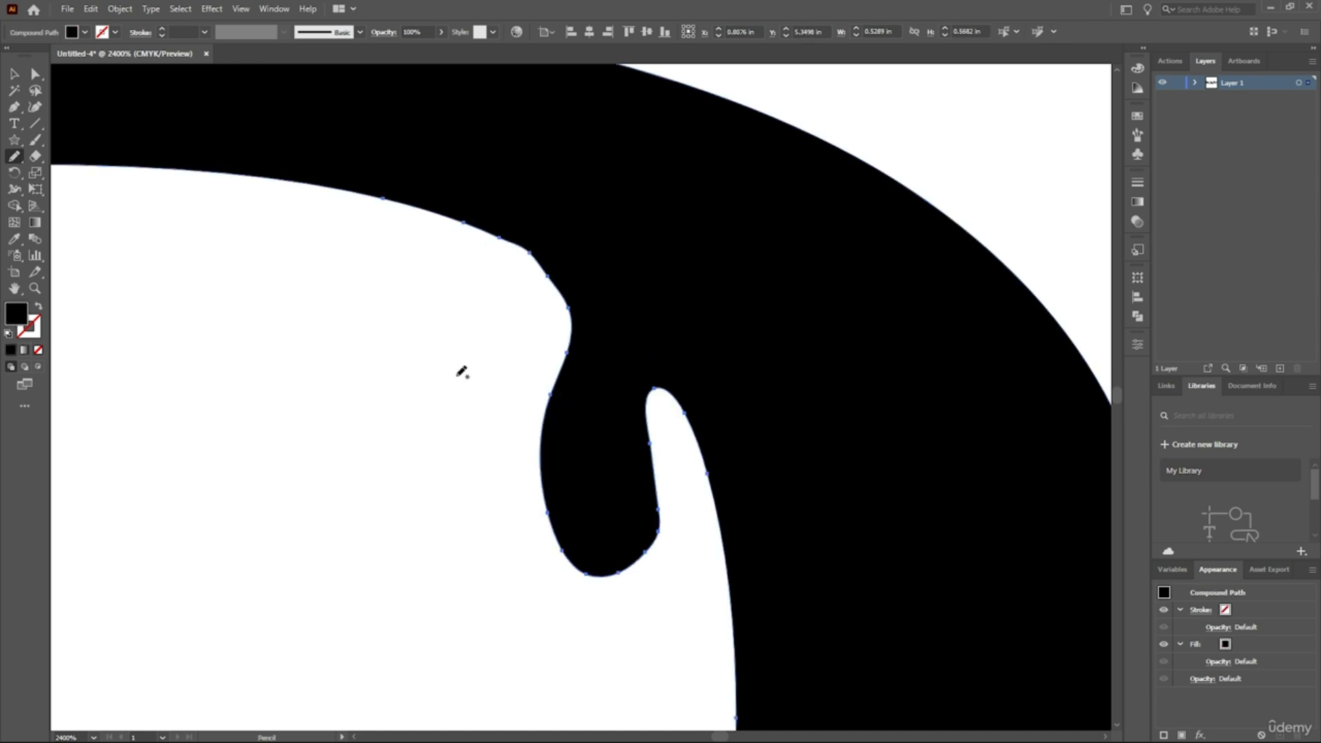
# - Check how the drips on the B look at word scale beside the letters L, I and M
pyautogui.hotkey('ctrl', '-')
pyautogui.hotkey('ctrl', '-')
pyautogui.hotkey('ctrl', '-')
pyautogui.hotkey('ctrl', '-')
pyautogui.scroll(-2, 922, 472)
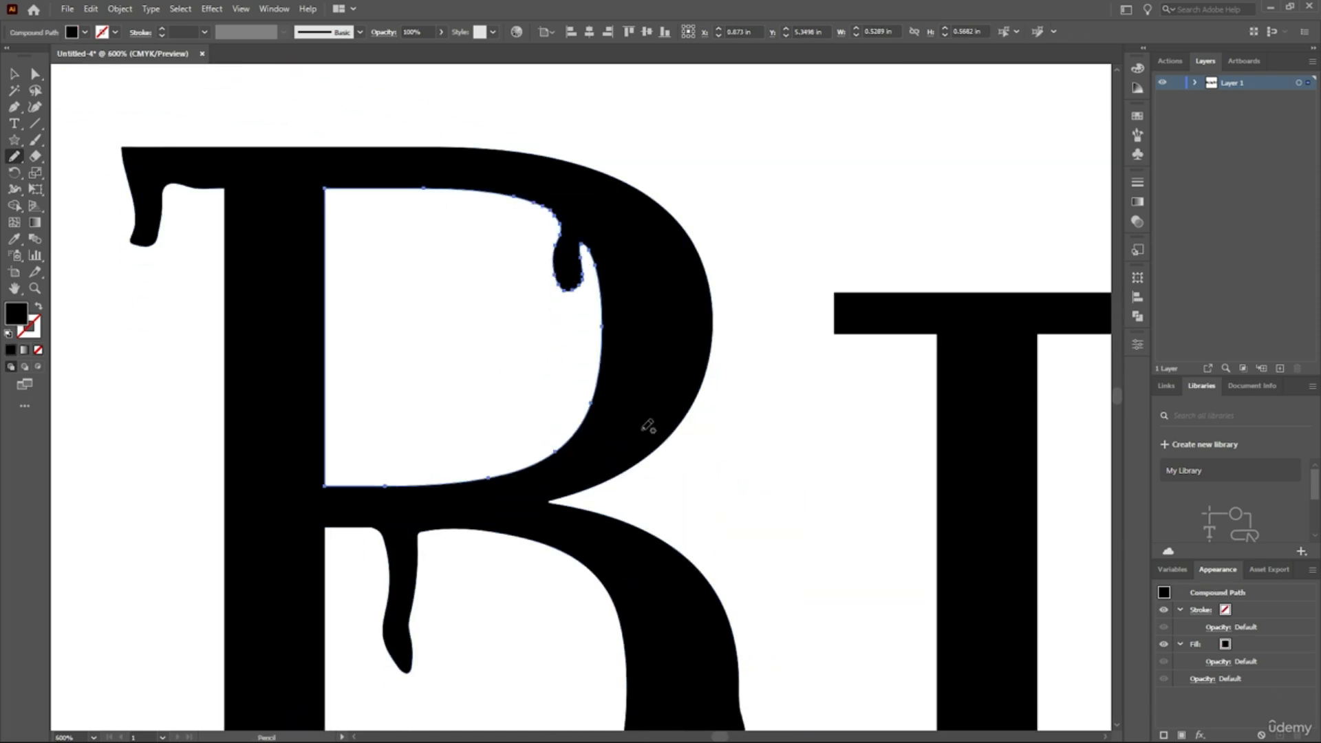
pyautogui.hotkey('ctrl', '-')
pyautogui.hotkey('ctrl', '-')
pyautogui.hotkey('ctrl', '-')
pyautogui.hotkey('ctrl', '-')
pyautogui.hotkey('ctrl', '-')
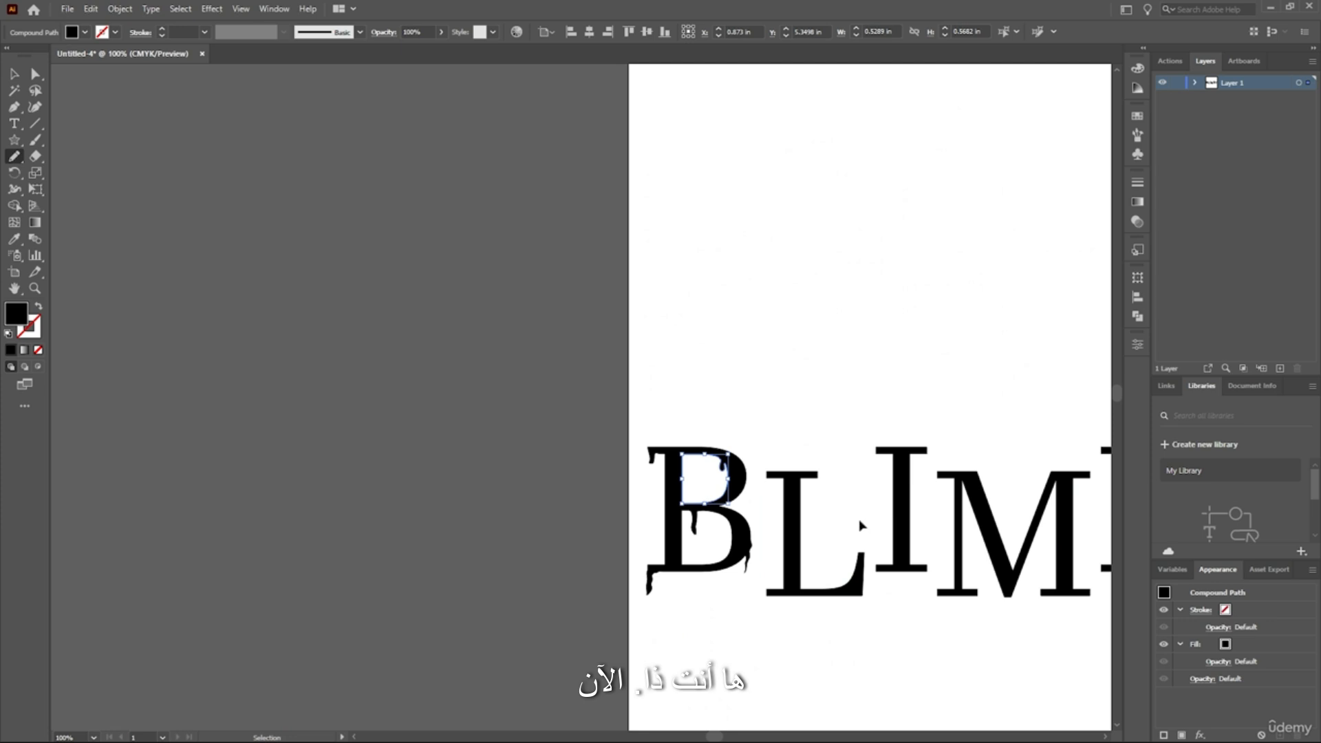
pyautogui.hscroll(5, 861, 524)
pyautogui.scroll(2, 548, 609)
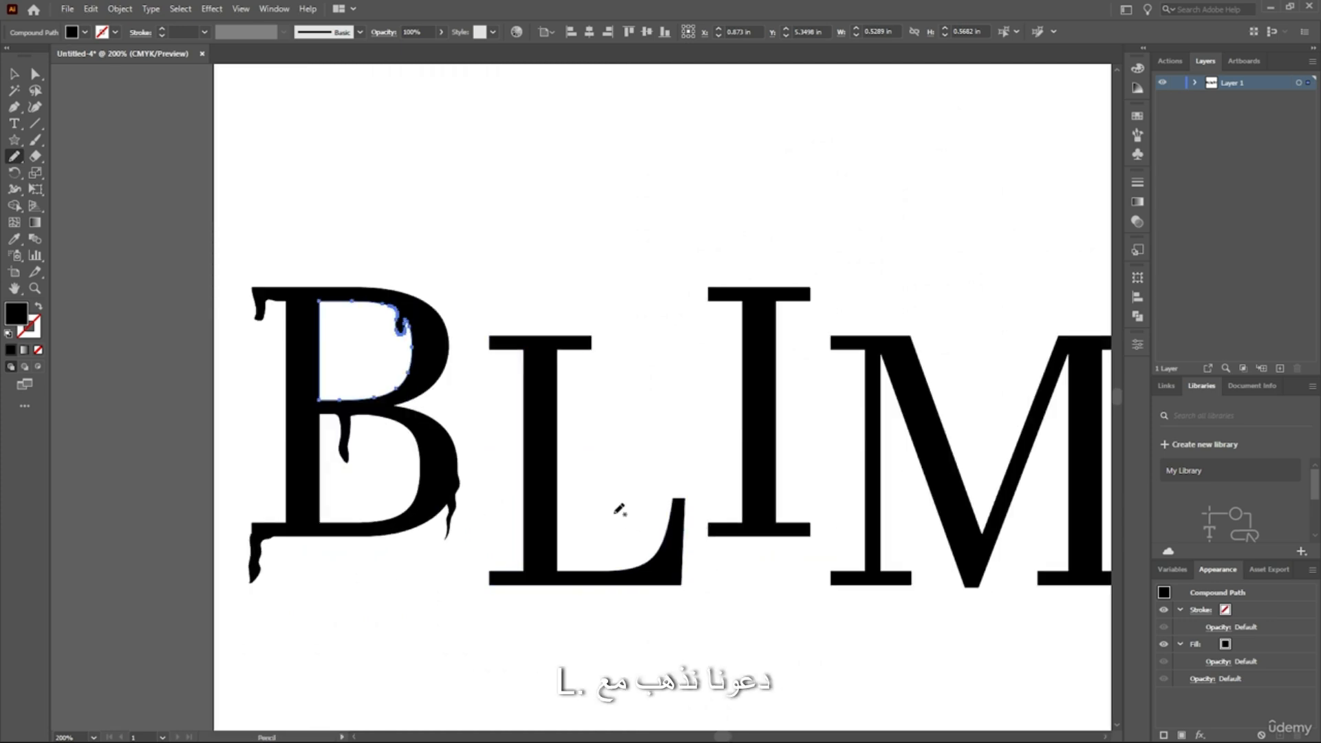
pyautogui.scroll(-2, 619, 509)
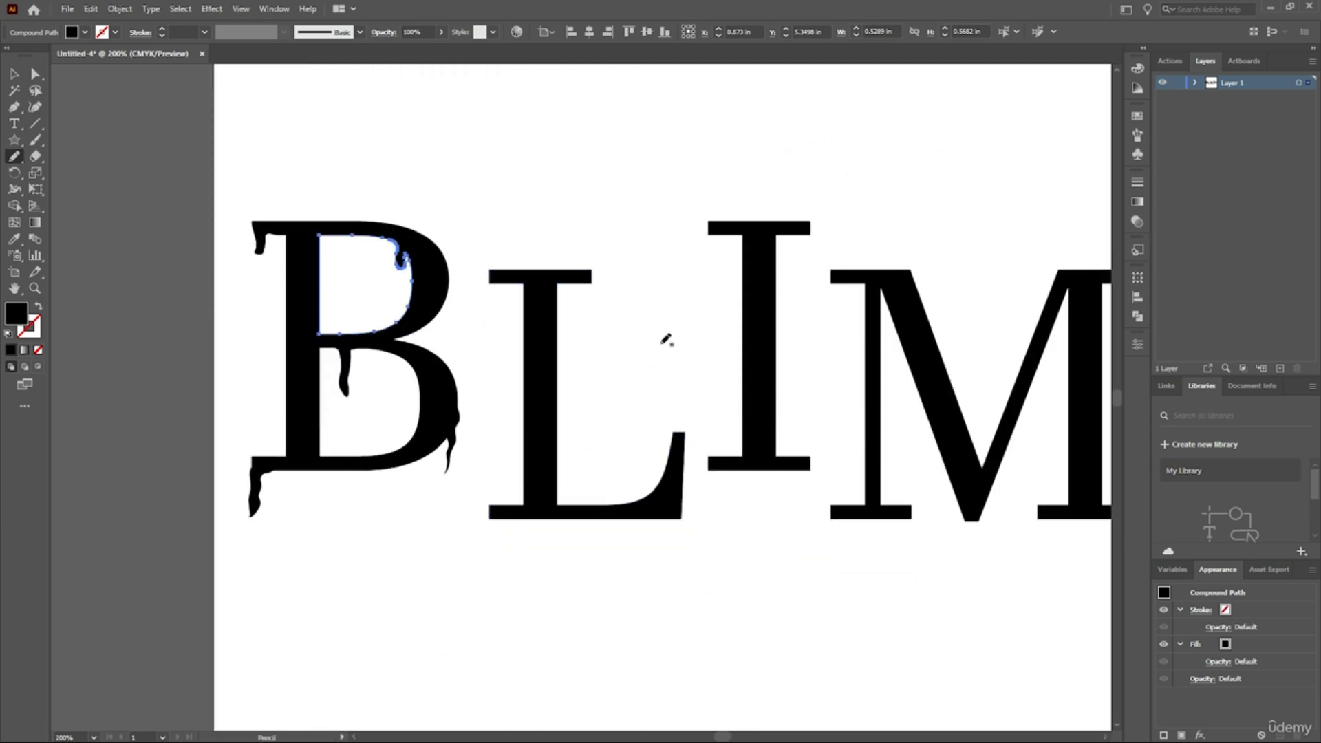
pyautogui.scroll(-1, 674, 341)
pyautogui.scroll(1, 746, 342)
pyautogui.scroll(1, 591, 392)
pyautogui.scroll(3, 554, 511)
pyautogui.scroll(-2, 461, 426)
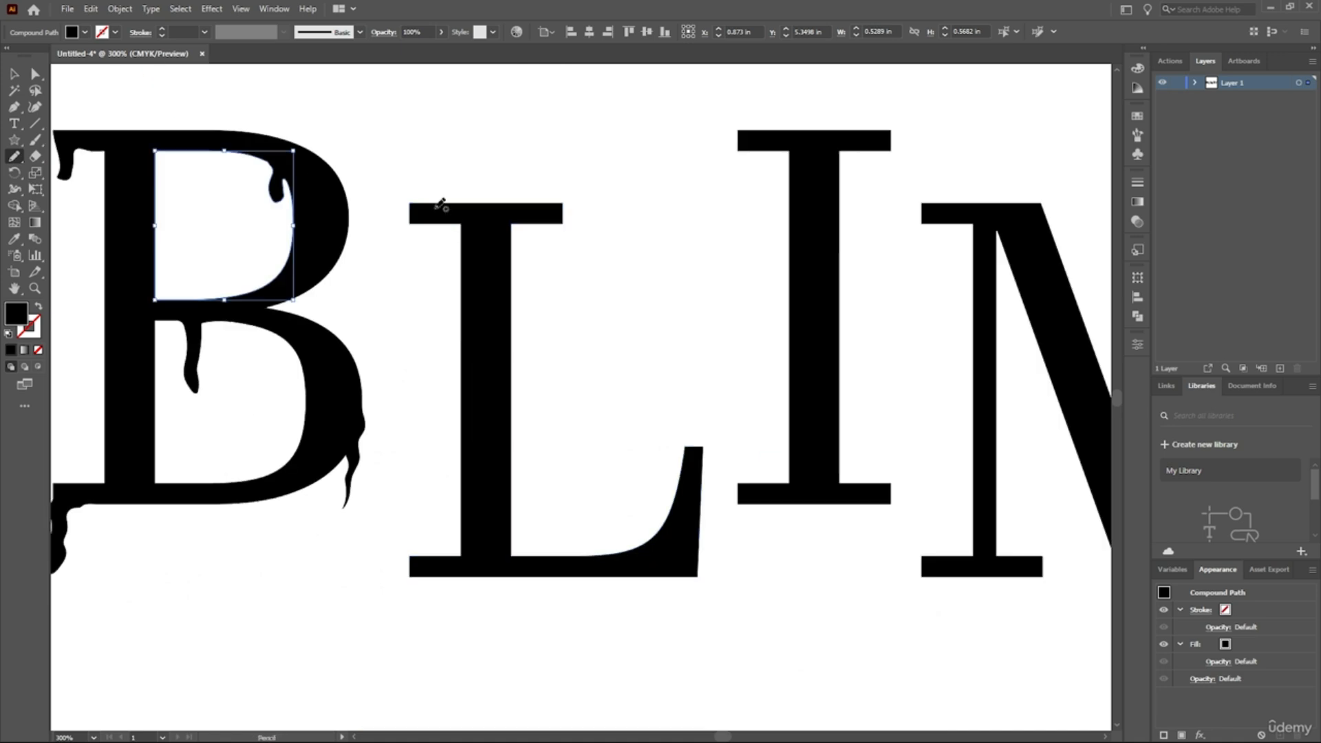
pyautogui.scroll(1, 392, 315)
# - Select the letter L and draw a thin wavy drip with the Pencil tool down the stem's left edge, below the top serif
pyautogui.press('v')
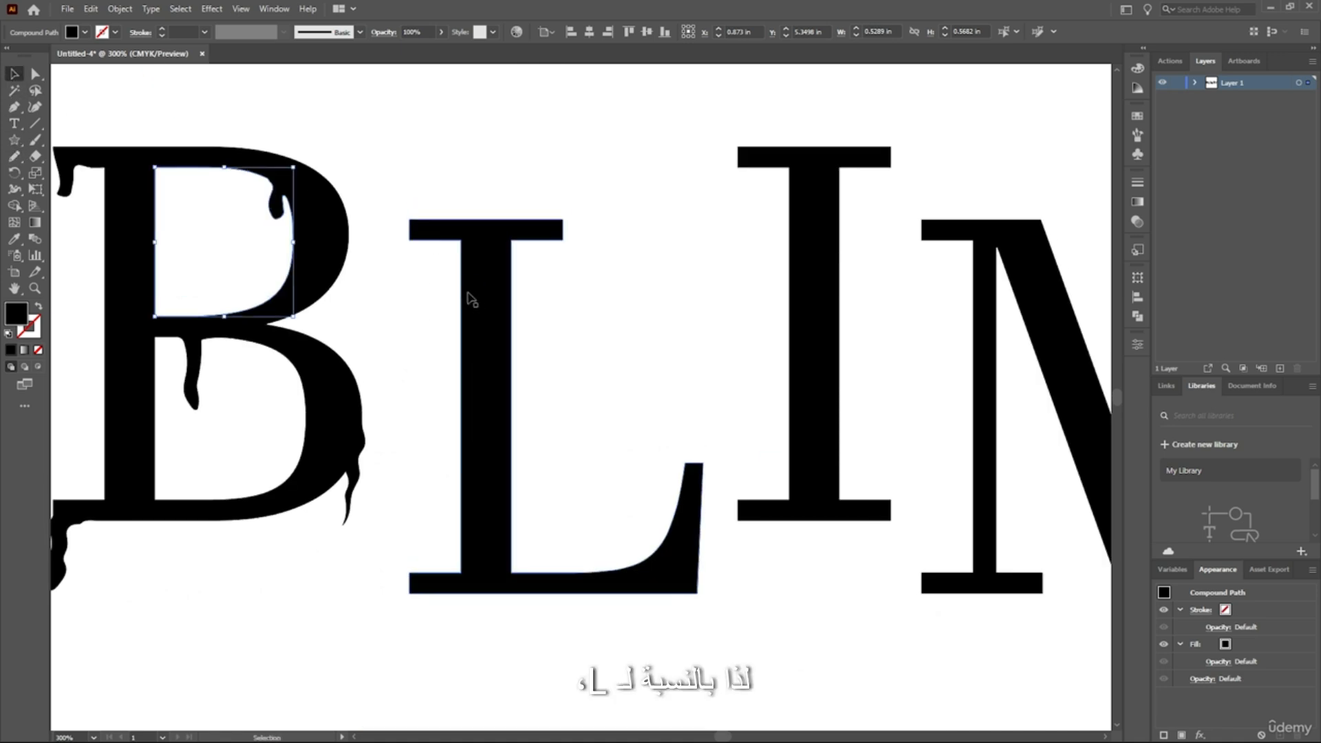
pyautogui.click(470, 298)
pyautogui.scroll(1, 413, 262)
pyautogui.press('a')
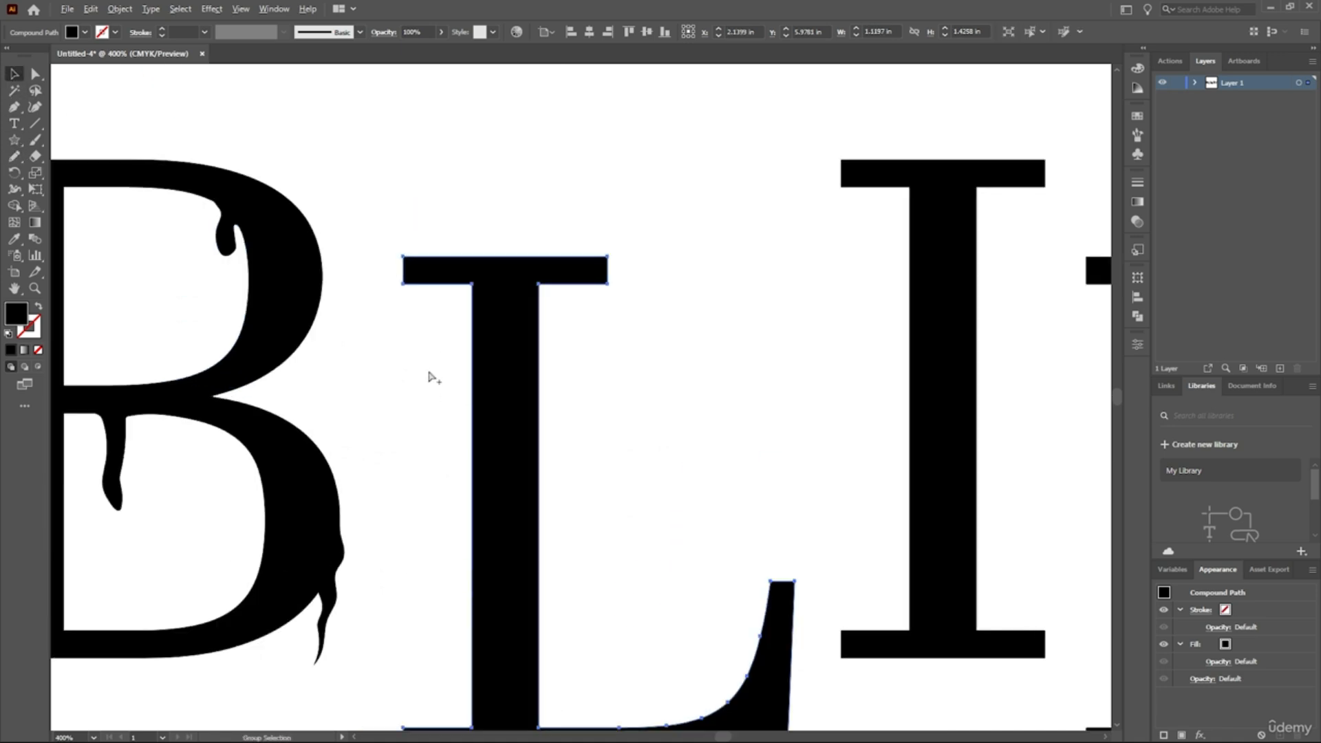
pyautogui.scroll(2, 429, 376)
pyautogui.press('v')
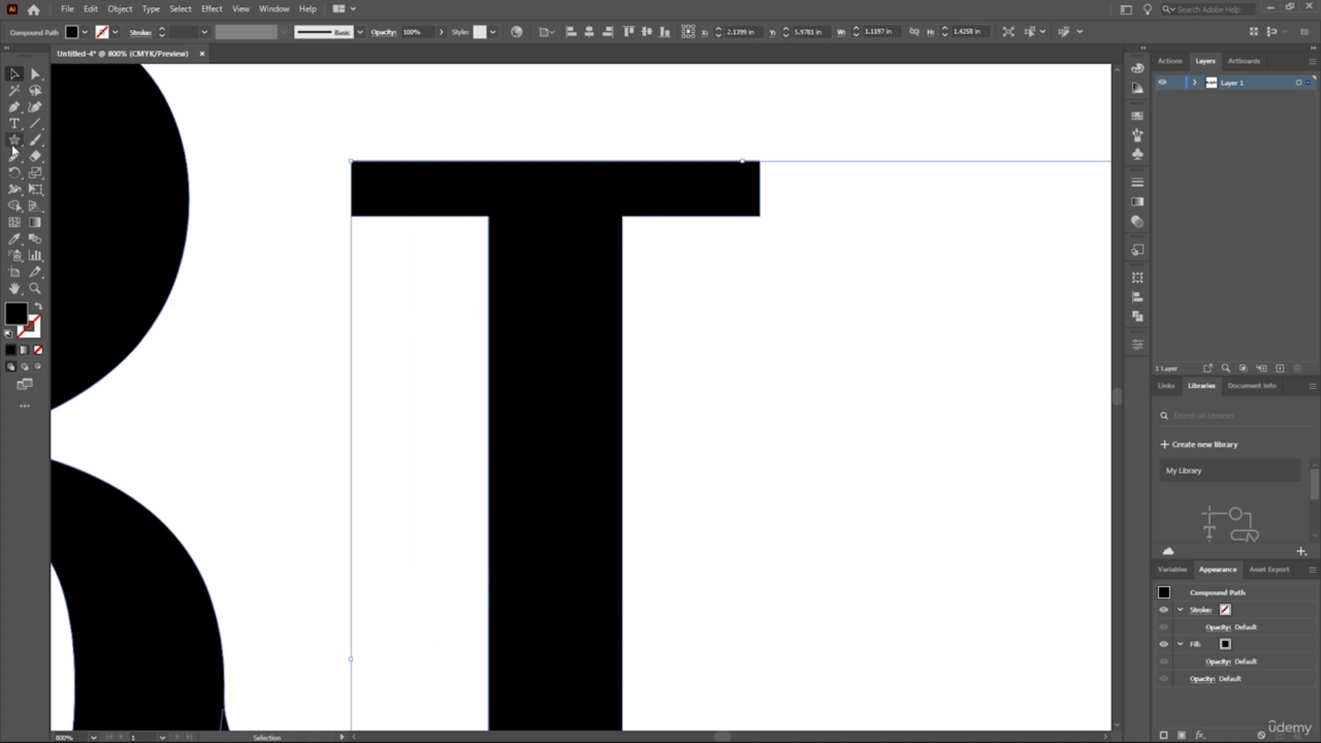
pyautogui.click(14, 155)
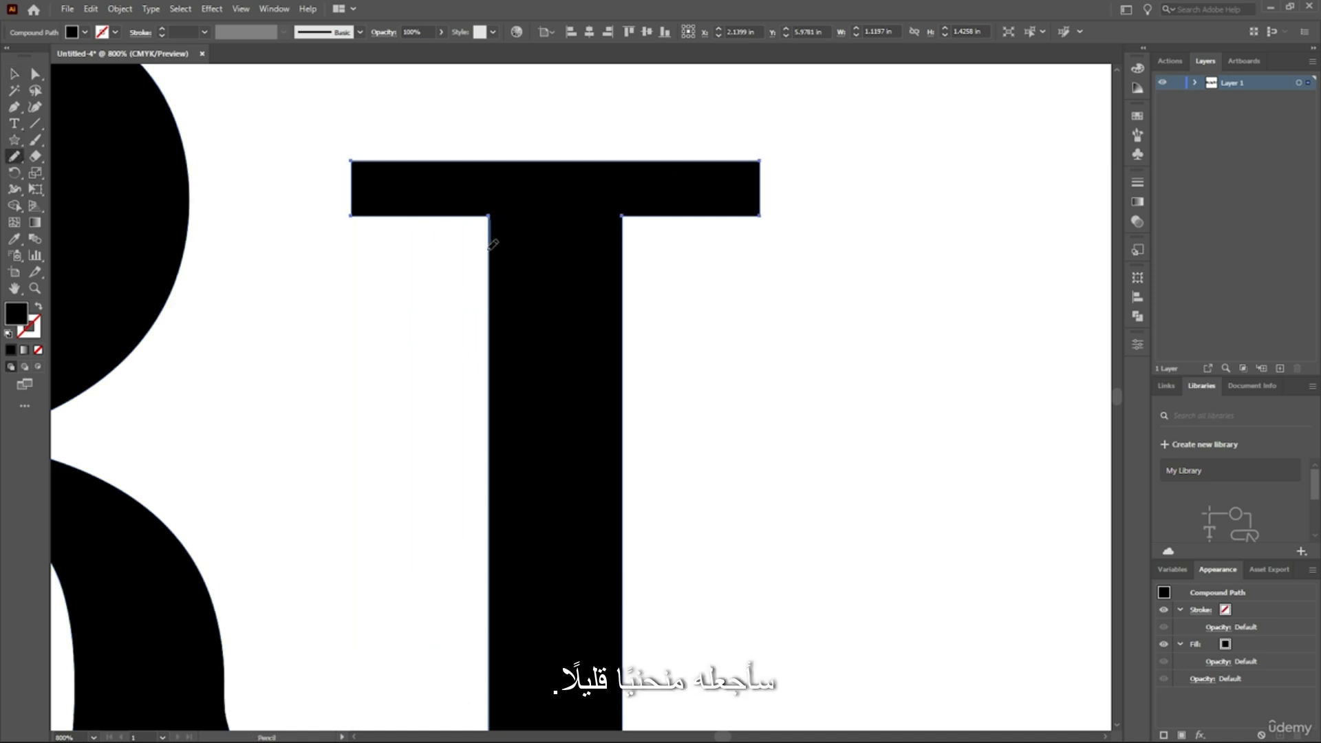
pyautogui.moveTo(470, 407); pyautogui.dragTo(489, 365)
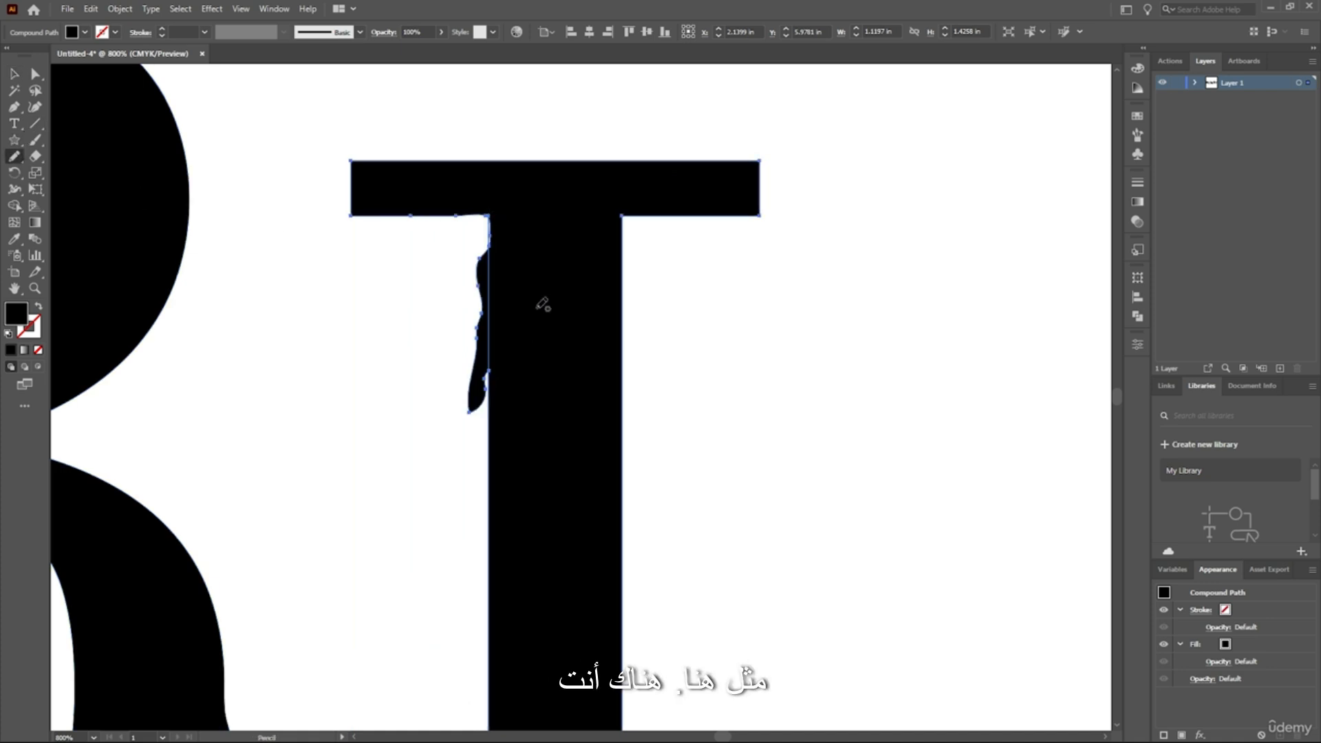
# - Try drawing a drip straight down from the lower-left corner of the L's base, undoing both attempts
pyautogui.scroll(-3, 536, 351)
pyautogui.scroll(-8, 564, 341)
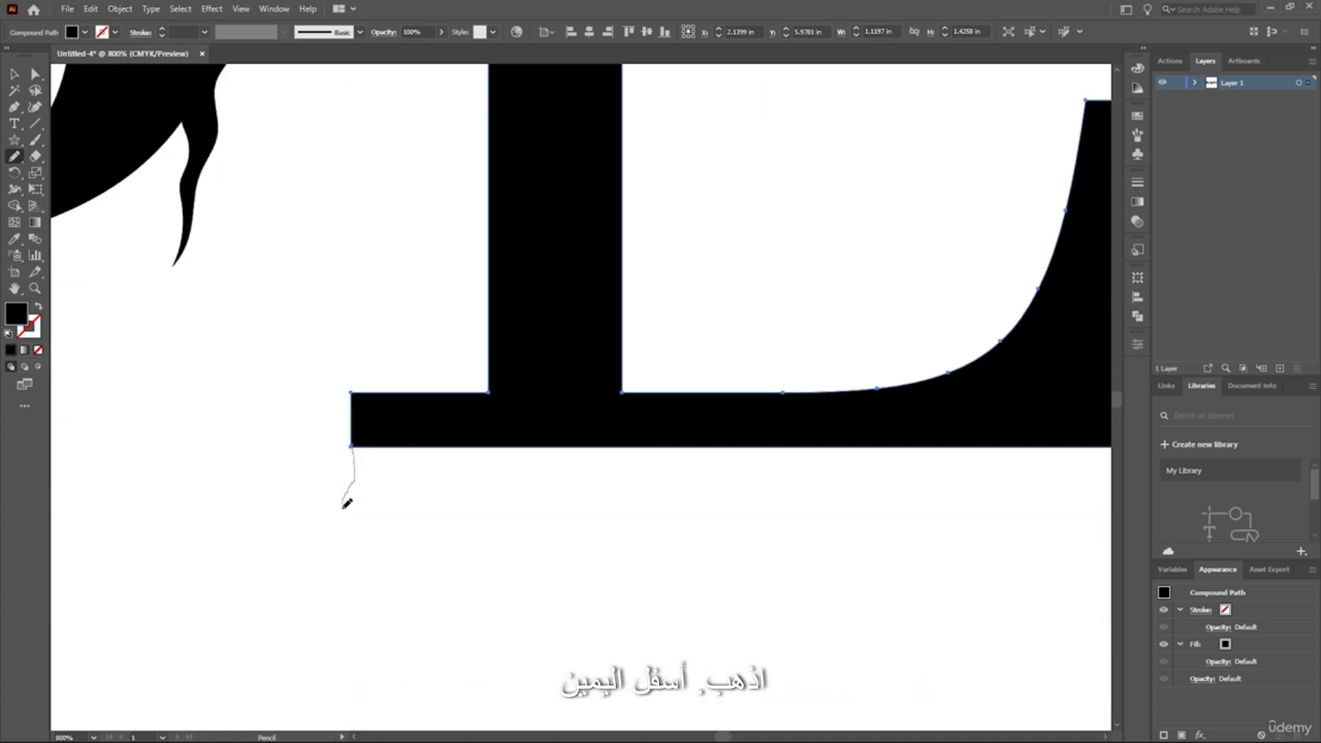
pyautogui.moveTo(400, 442); pyautogui.dragTo(402, 443)
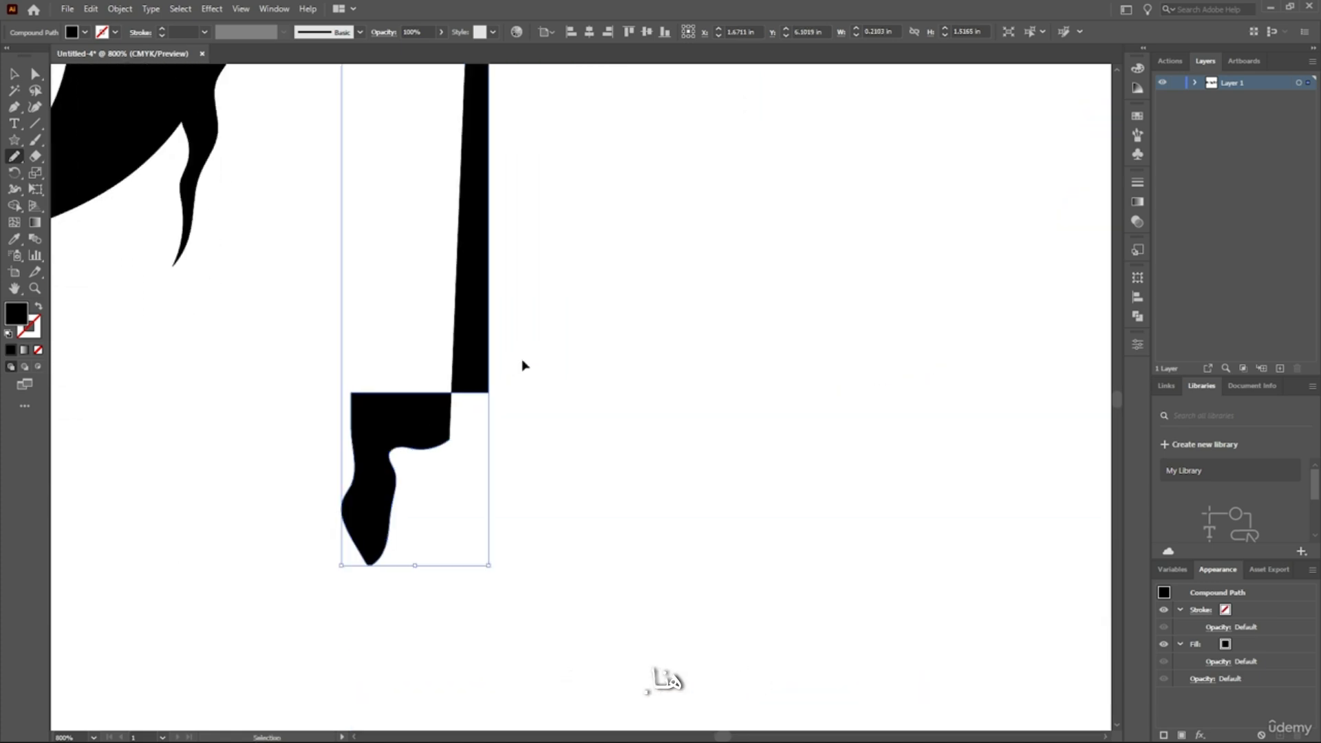
pyautogui.hotkey('ctrl', 'z')
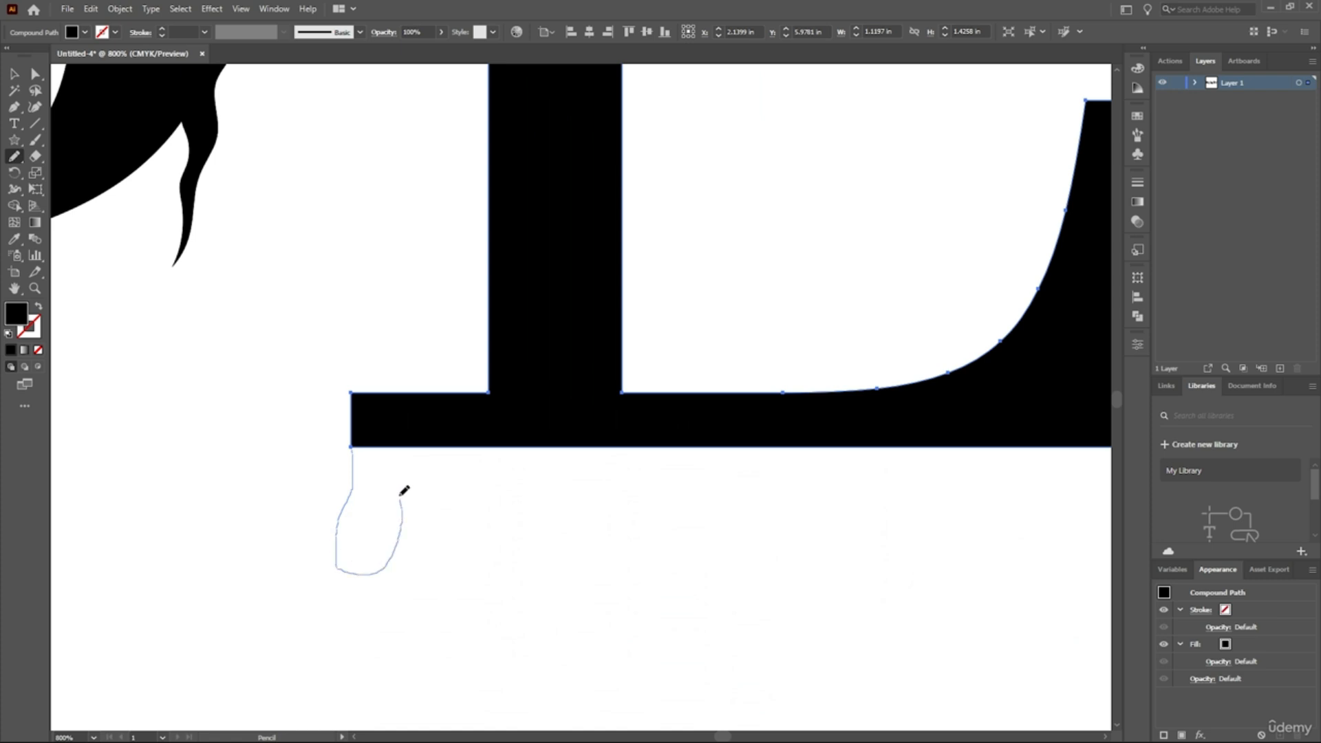
pyautogui.moveTo(425, 438)
pyautogui.mouseDown()
pyautogui.moveTo(370, 461)
pyautogui.moveTo(366, 555)
pyautogui.mouseUp()
pyautogui.hotkey('ctrl', 'z')
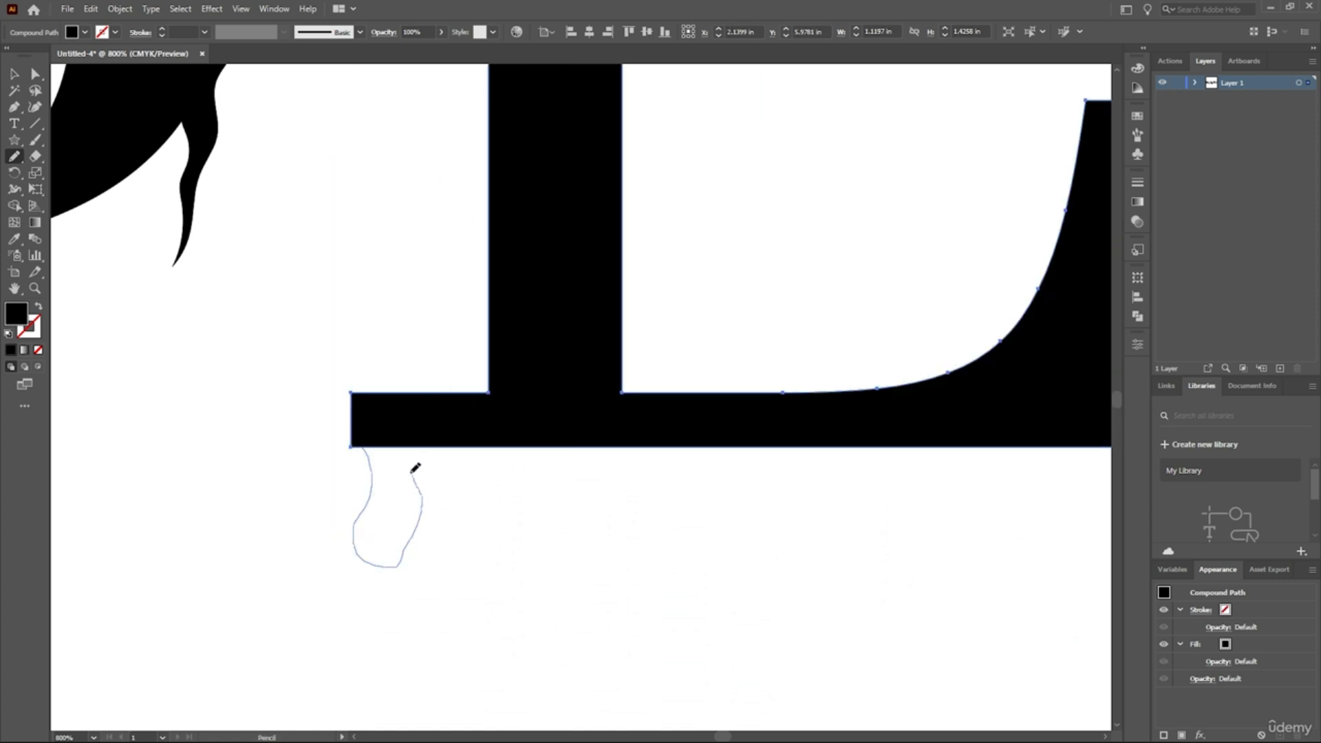
# - Draw a short bulbous drip under the left end of the L's base, starting slightly inside the corner
pyautogui.moveTo(410, 445); pyautogui.dragTo(412, 440)
pyautogui.scroll(-1, 608, 314)
pyautogui.scroll(3, 610, 312)
pyautogui.scroll(-7, 616, 307)
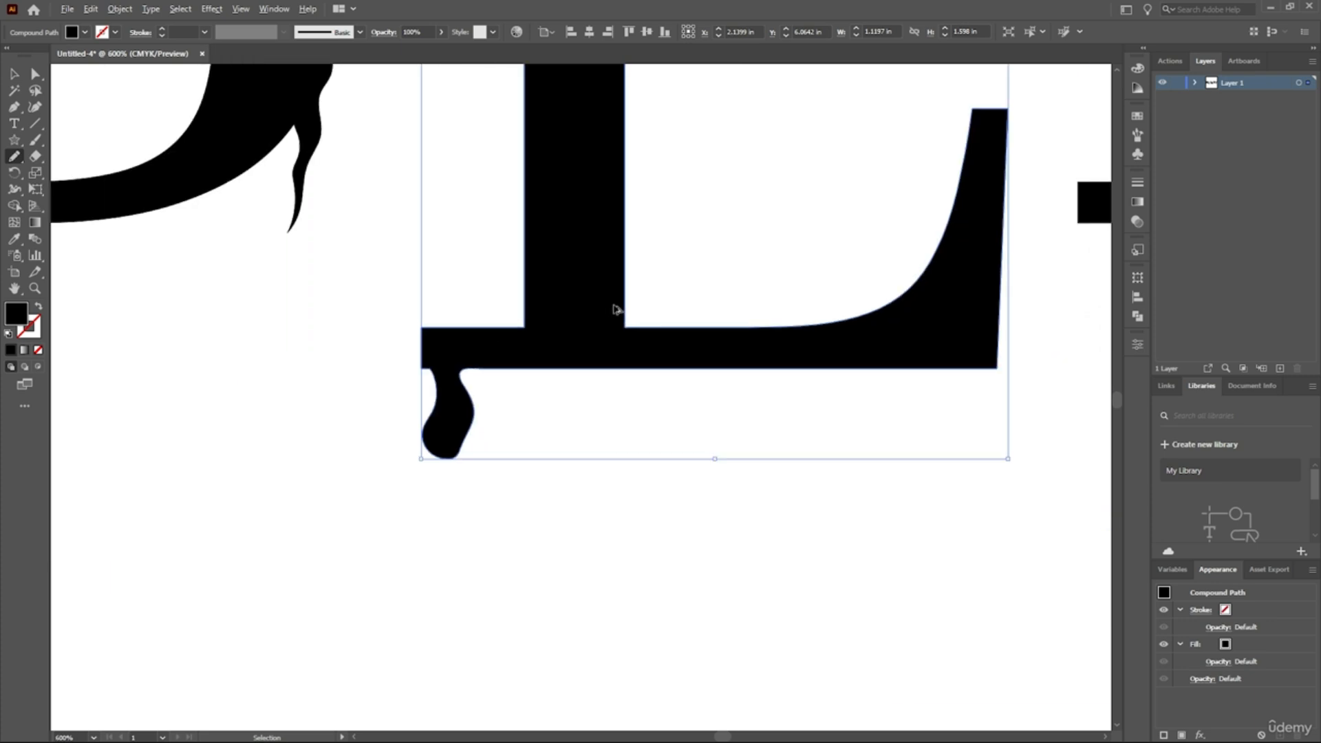
# - Draw a long, round-ended drip down the L's right edge, extending below the base's lower-right corner
pyautogui.scroll(1, 770, 385)
pyautogui.scroll(5, 761, 457)
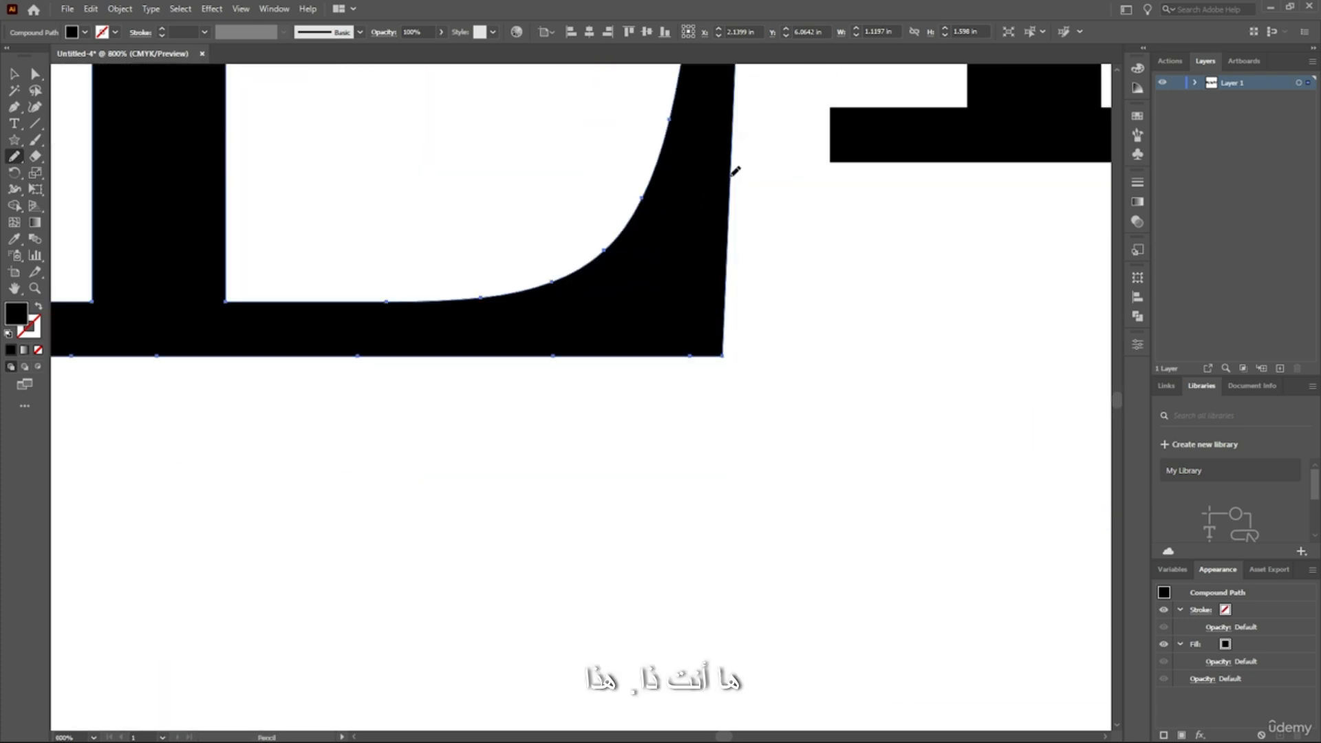
pyautogui.moveTo(734, 463); pyautogui.dragTo(692, 434)
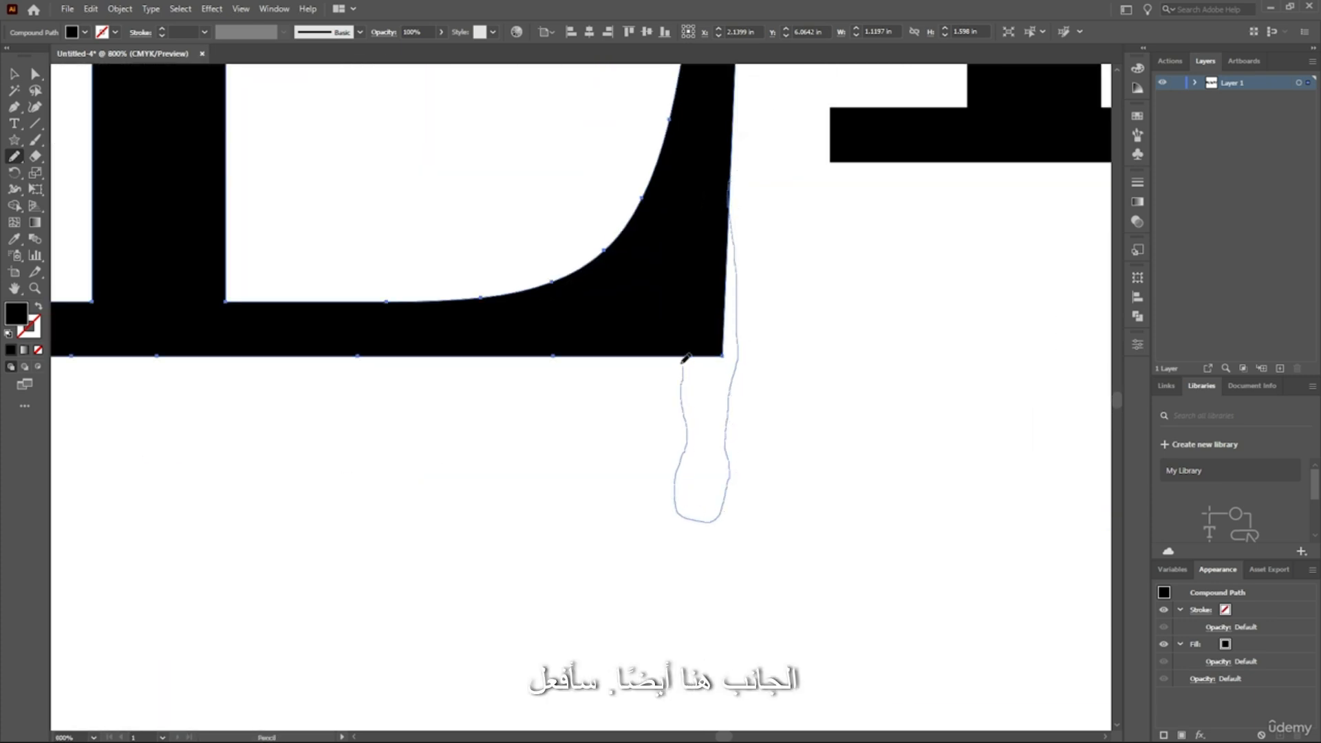
pyautogui.moveTo(671, 349); pyautogui.dragTo(674, 353)
pyautogui.scroll(5, 628, 229)
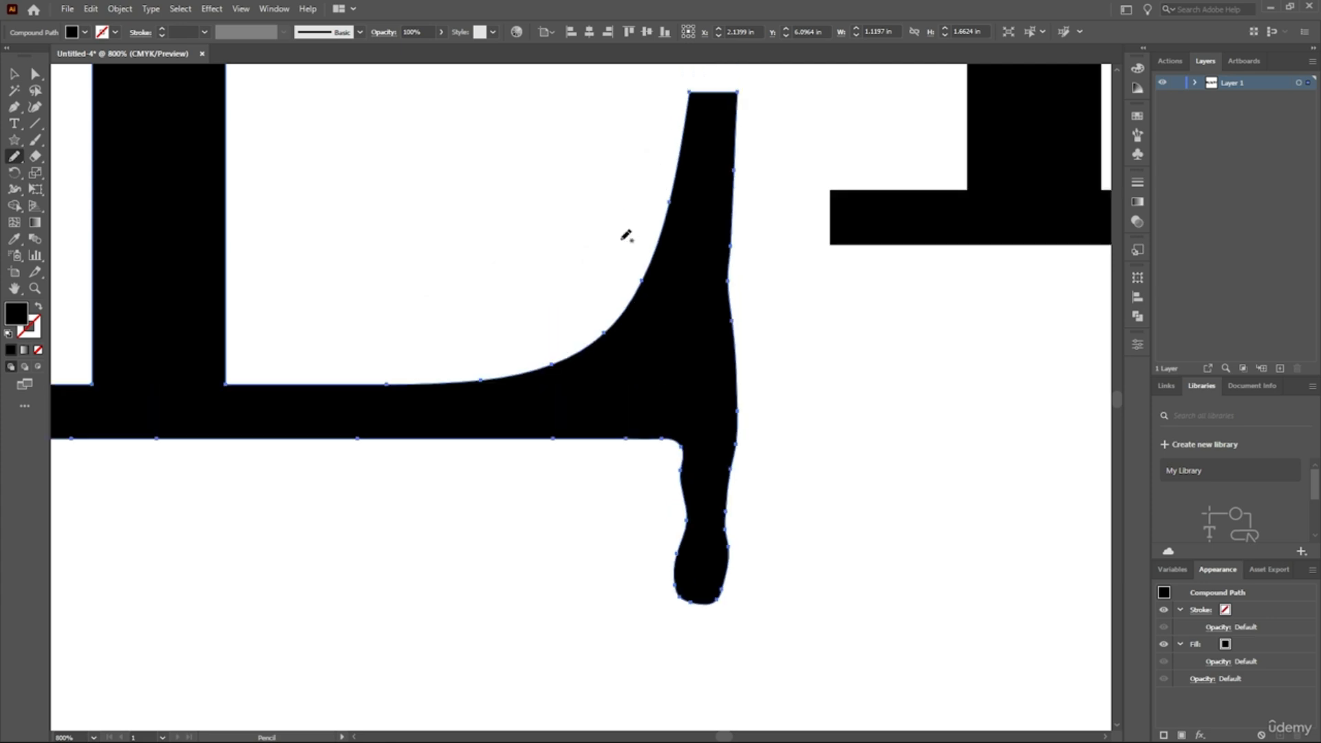
# - Draw a narrow tapering drip hanging from the right end of the L's top serif
pyautogui.scroll(-5, 556, 253)
pyautogui.scroll(8, 551, 249)
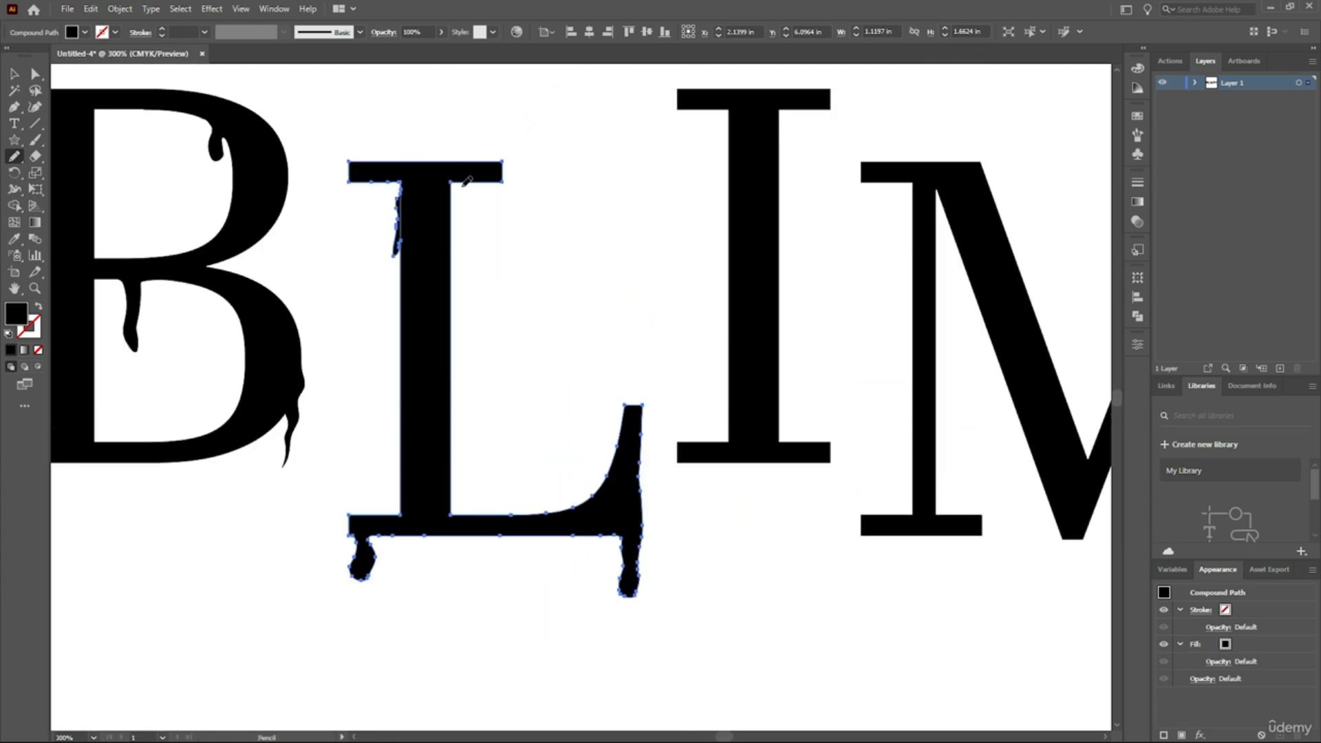
pyautogui.scroll(5, 511, 285)
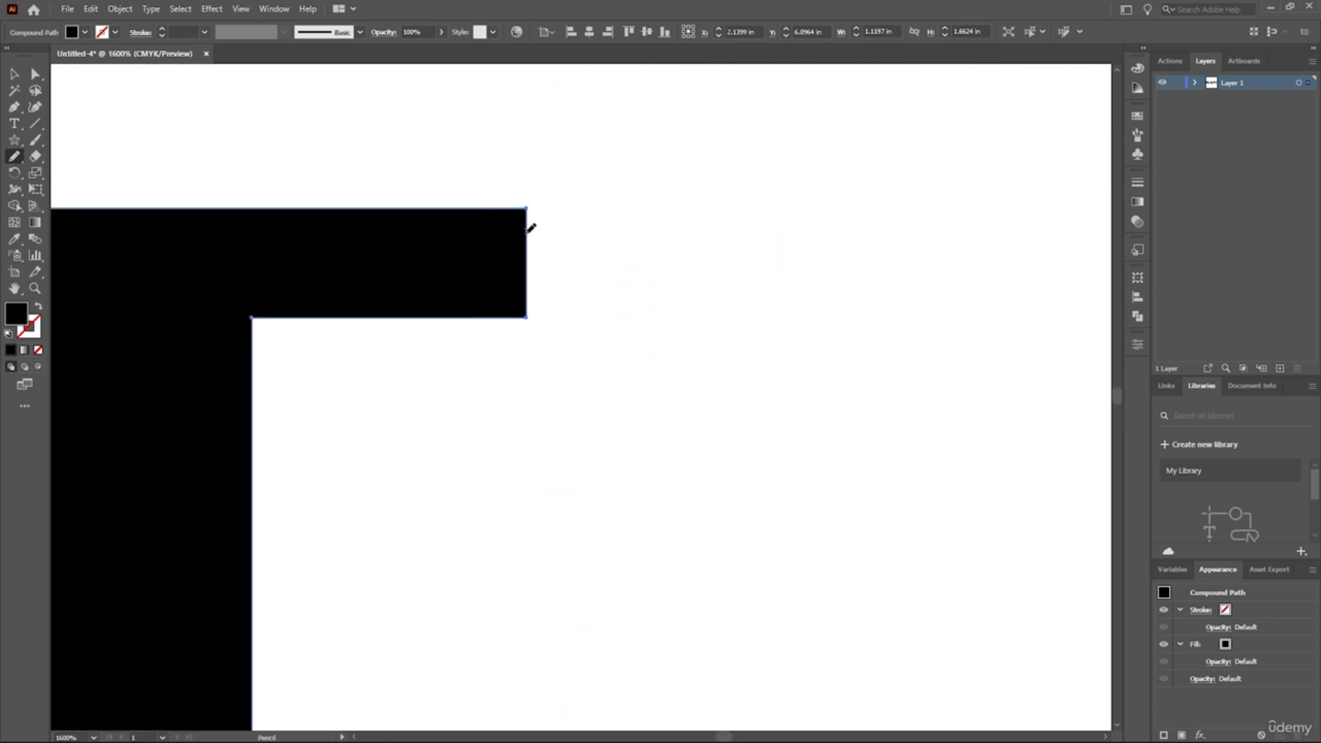
pyautogui.moveTo(528, 232)
pyautogui.mouseDown()
pyautogui.moveTo(540, 287)
pyautogui.moveTo(532, 359)
pyautogui.mouseUp()
pyautogui.moveTo(501, 317); pyautogui.dragTo(474, 309)
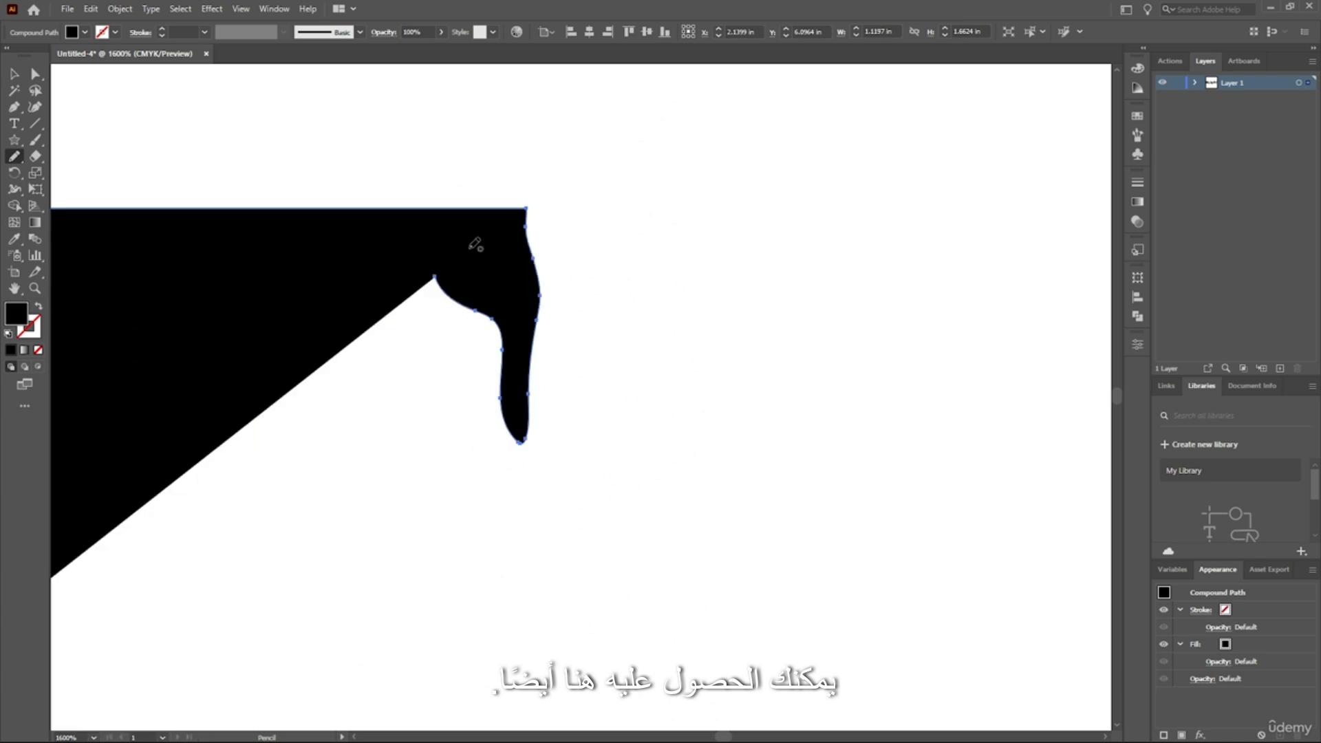
# - Undo the drip at the right end of the L's top serif and try several other drip shapes there, undoing each
pyautogui.hotkey('ctrl', 'z')
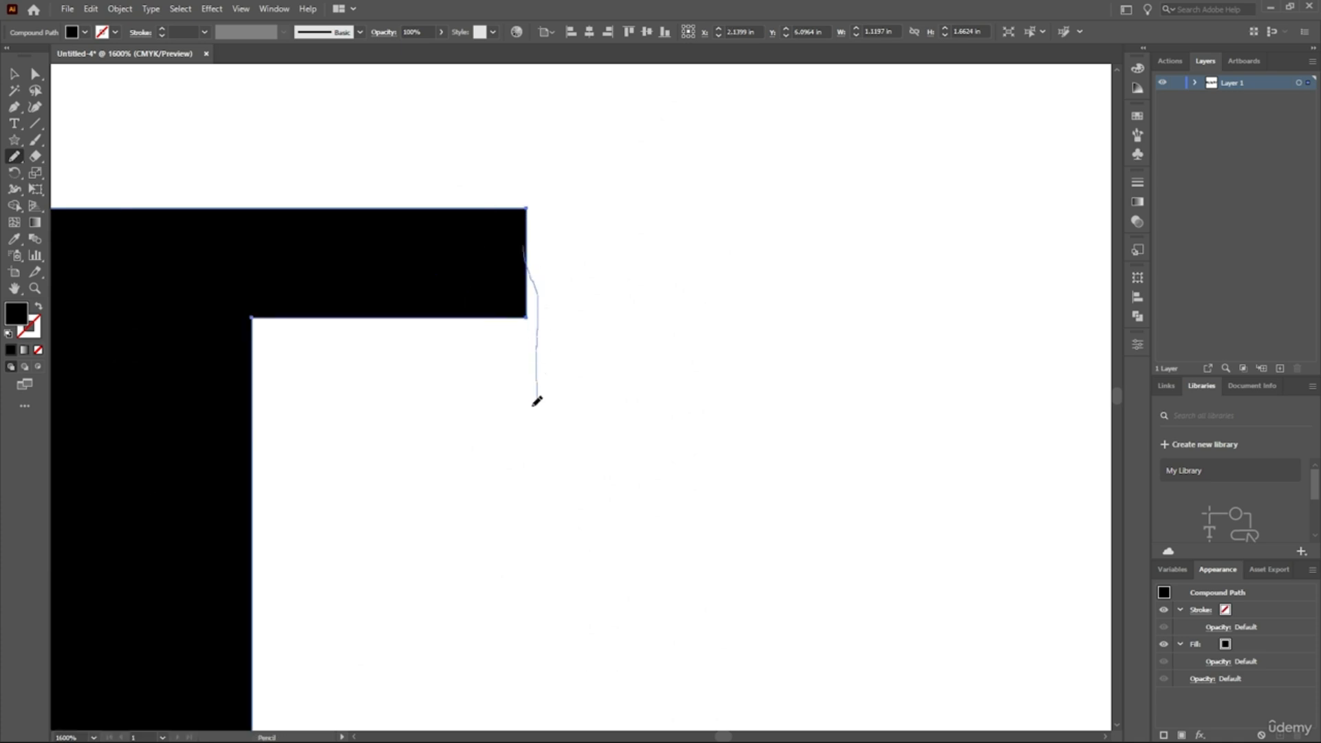
pyautogui.moveTo(458, 310); pyautogui.dragTo(447, 314)
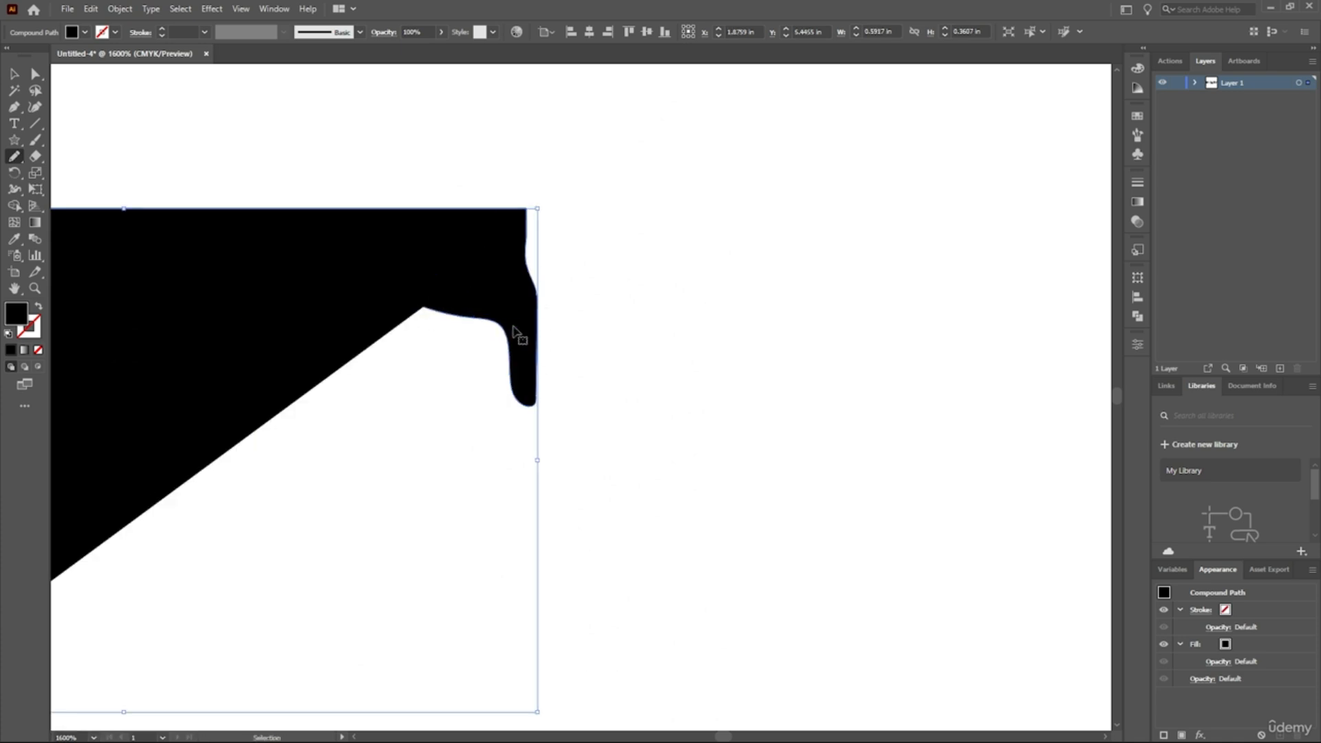
pyautogui.hotkey('ctrl', 'z')
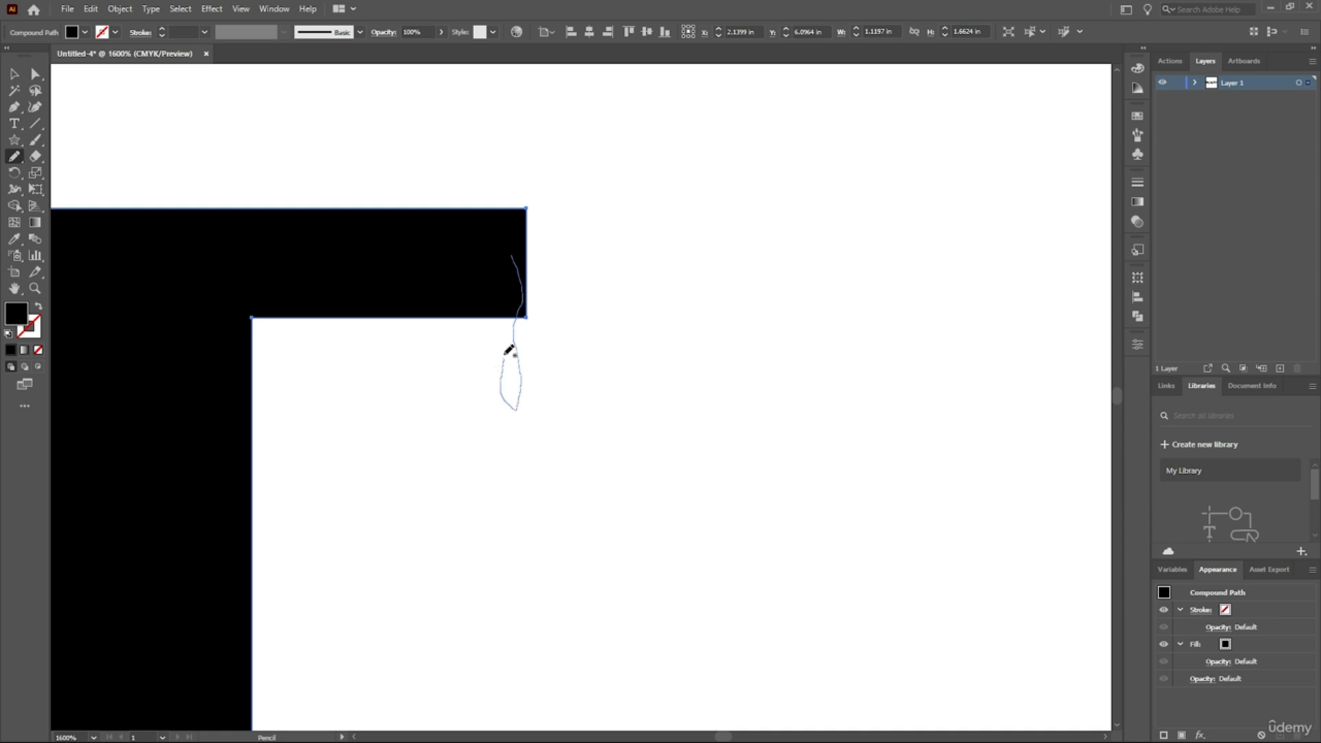
pyautogui.moveTo(509, 349); pyautogui.dragTo(463, 306)
pyautogui.hotkey('ctrl', 'z')
pyautogui.press('v')
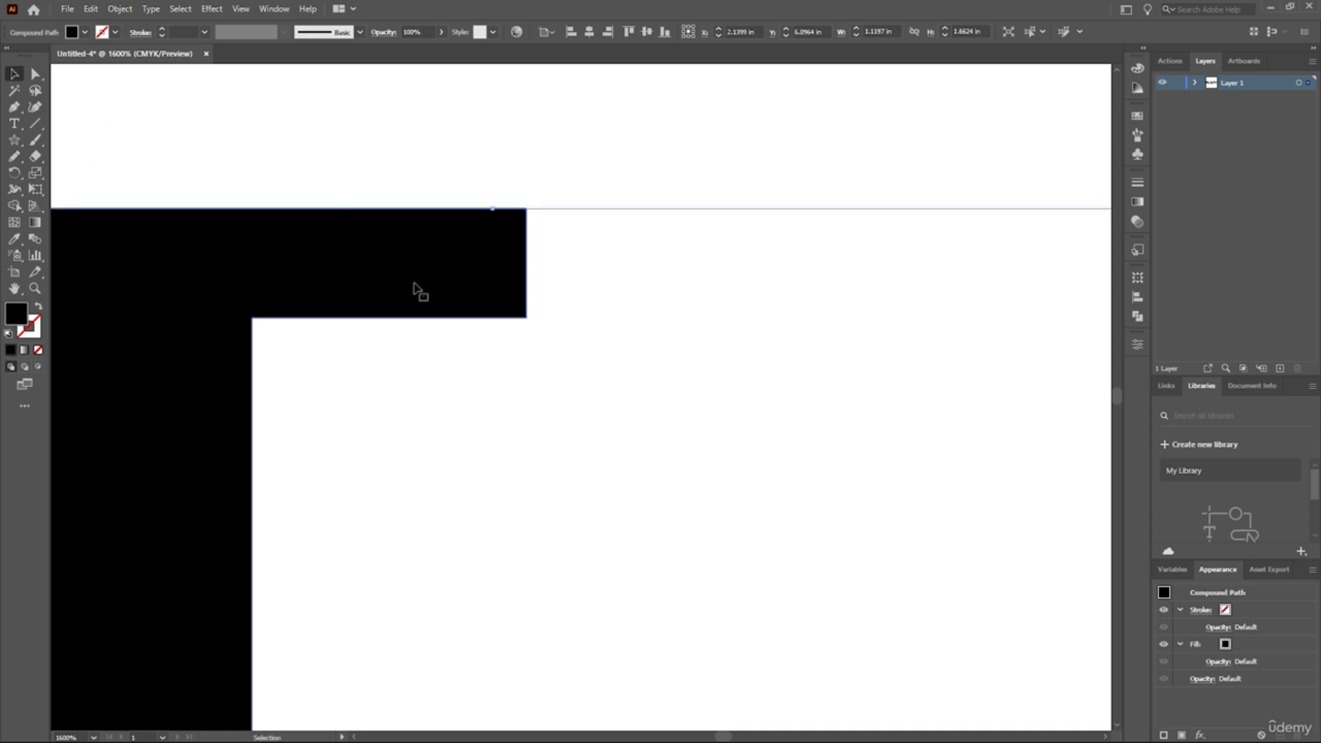
pyautogui.click(14, 107)
pyautogui.click(16, 158)
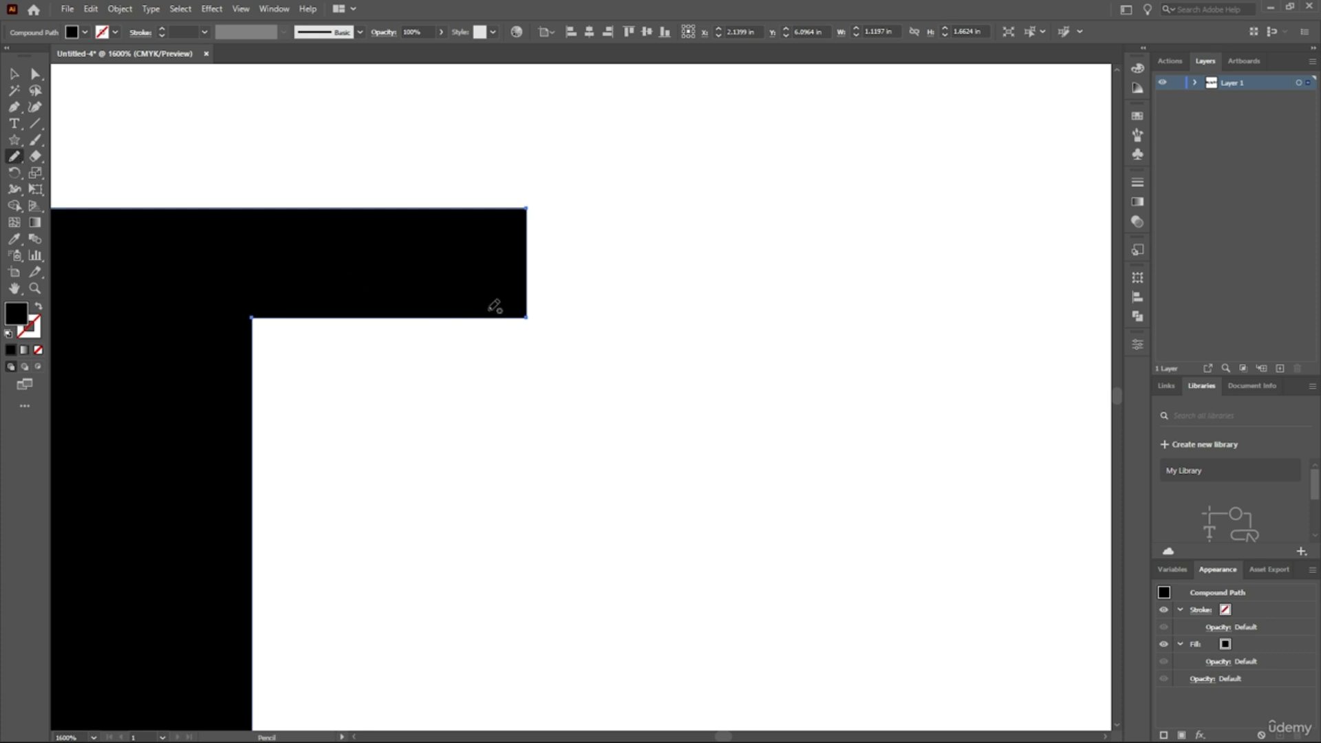
pyautogui.moveTo(507, 335)
pyautogui.mouseDown()
pyautogui.moveTo(464, 349)
pyautogui.moveTo(439, 299)
pyautogui.mouseUp()
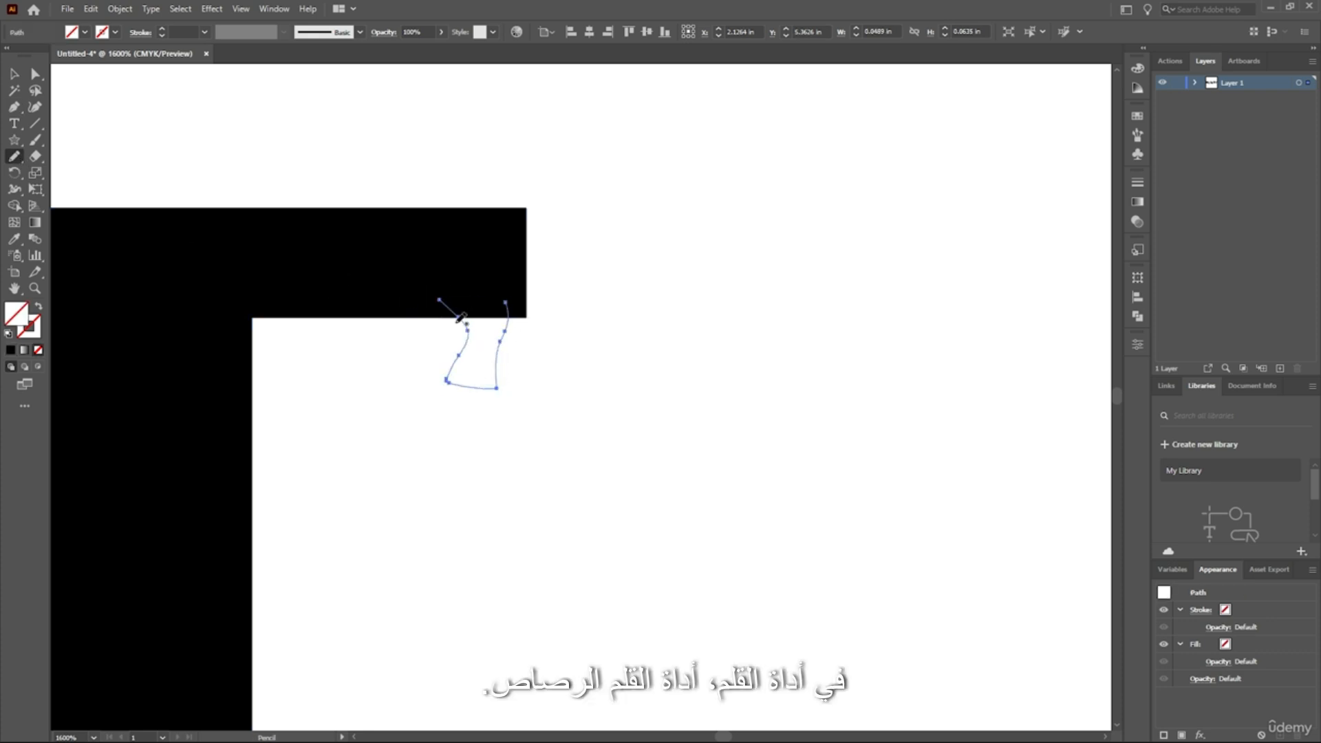
pyautogui.hotkey('ctrl', 'z')
# - Draw a short, stubby drip under the left end of the L's top serif, undoing the strokes that distort the letter
pyautogui.scroll(-3, 491, 348)
pyautogui.scroll(-5, 515, 332)
pyautogui.scroll(2, 507, 316)
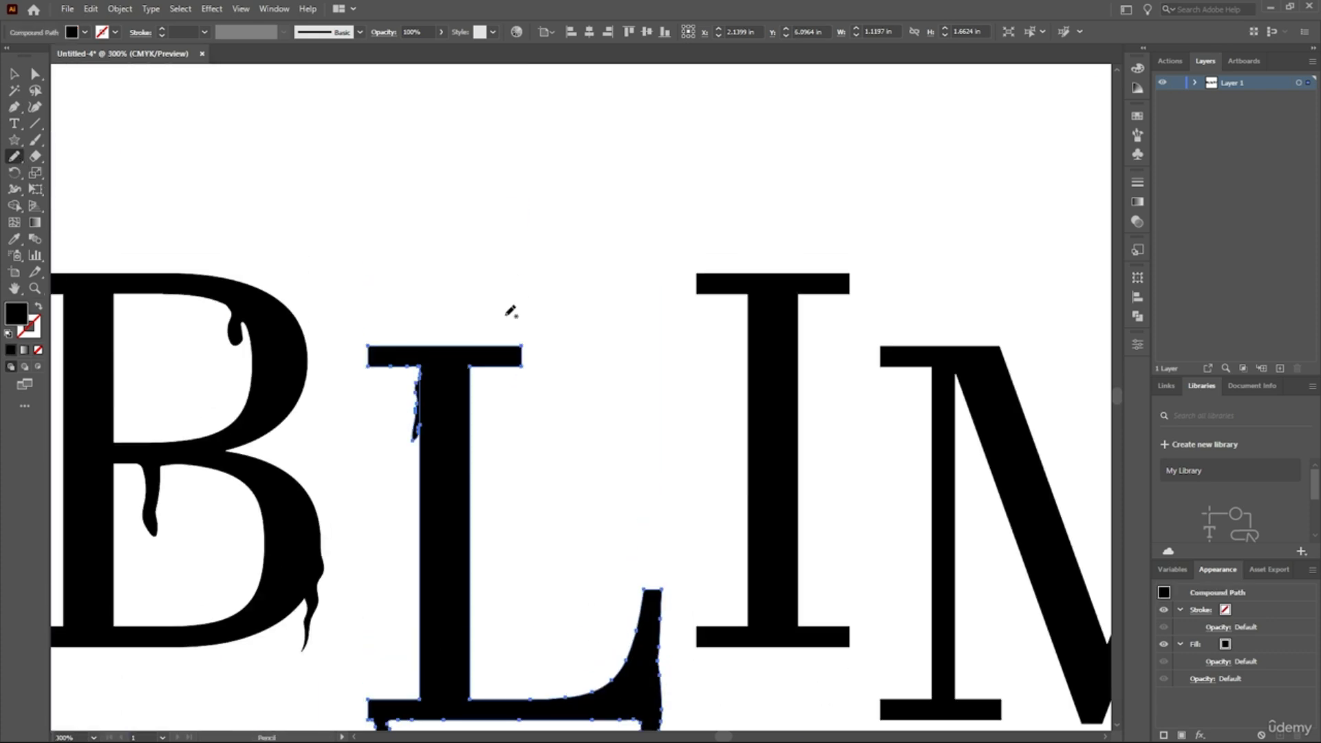
pyautogui.scroll(4, 418, 427)
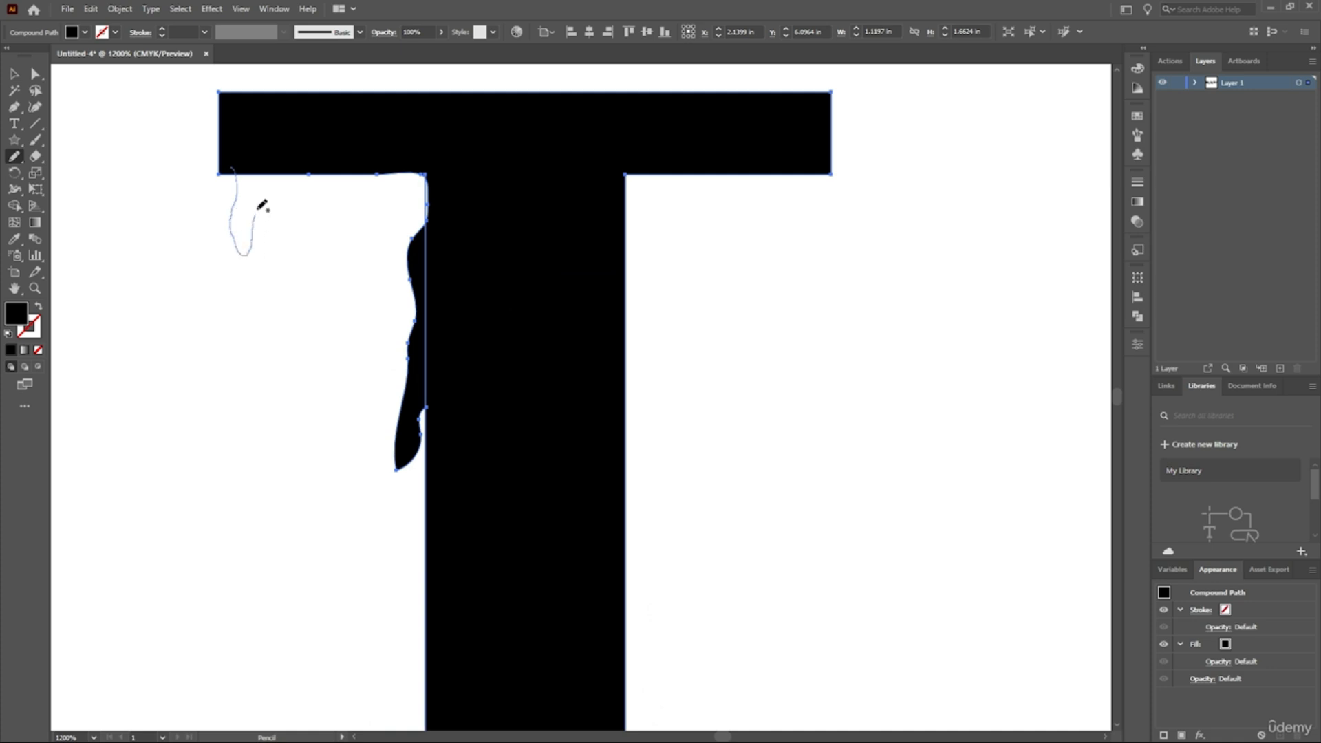
pyautogui.moveTo(262, 205)
pyautogui.mouseDown()
pyautogui.moveTo(268, 171)
pyautogui.moveTo(266, 225)
pyautogui.moveTo(232, 188)
pyautogui.moveTo(289, 202)
pyautogui.moveTo(254, 174)
pyautogui.mouseUp()
pyautogui.hotkey('ctrl', 'z')
pyautogui.hotkey('ctrl', 'z')
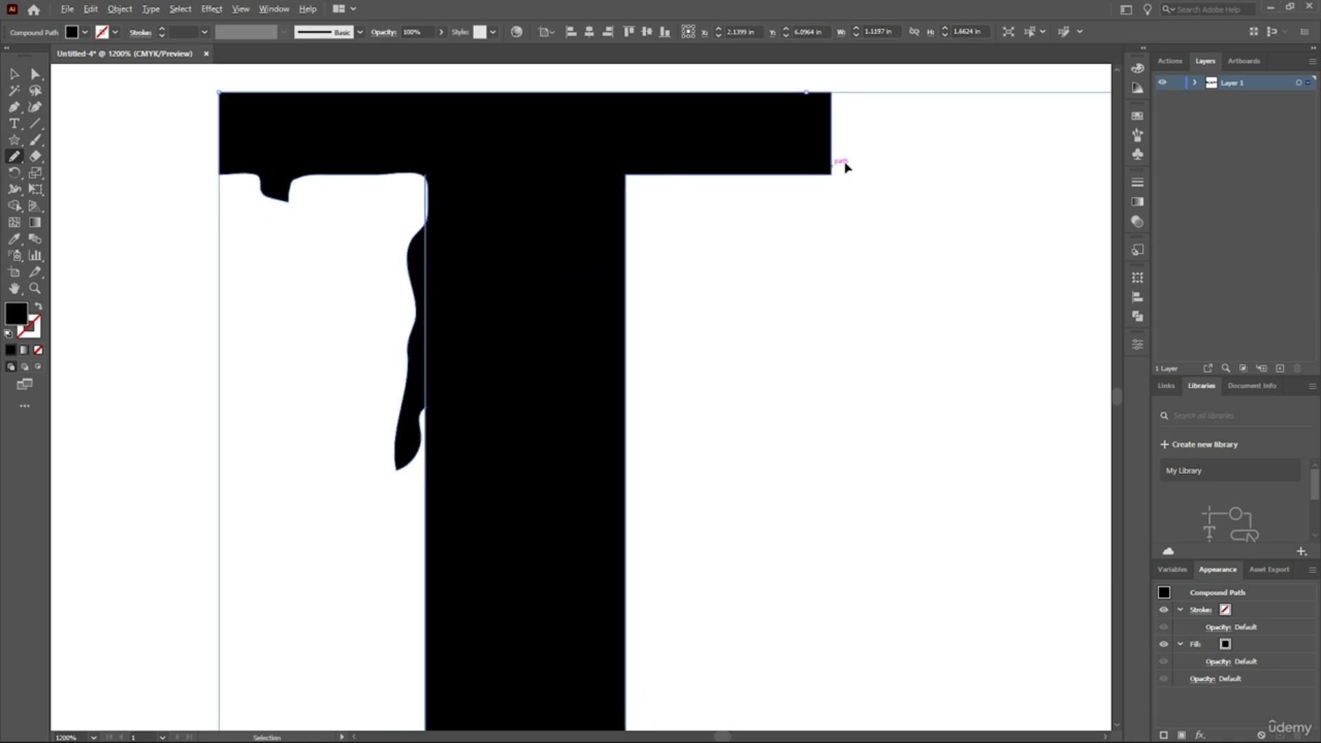
# - Draw a small pointed drip hanging from the right end of the L's top serif, starting and ending on its path
pyautogui.scroll(4, 858, 123)
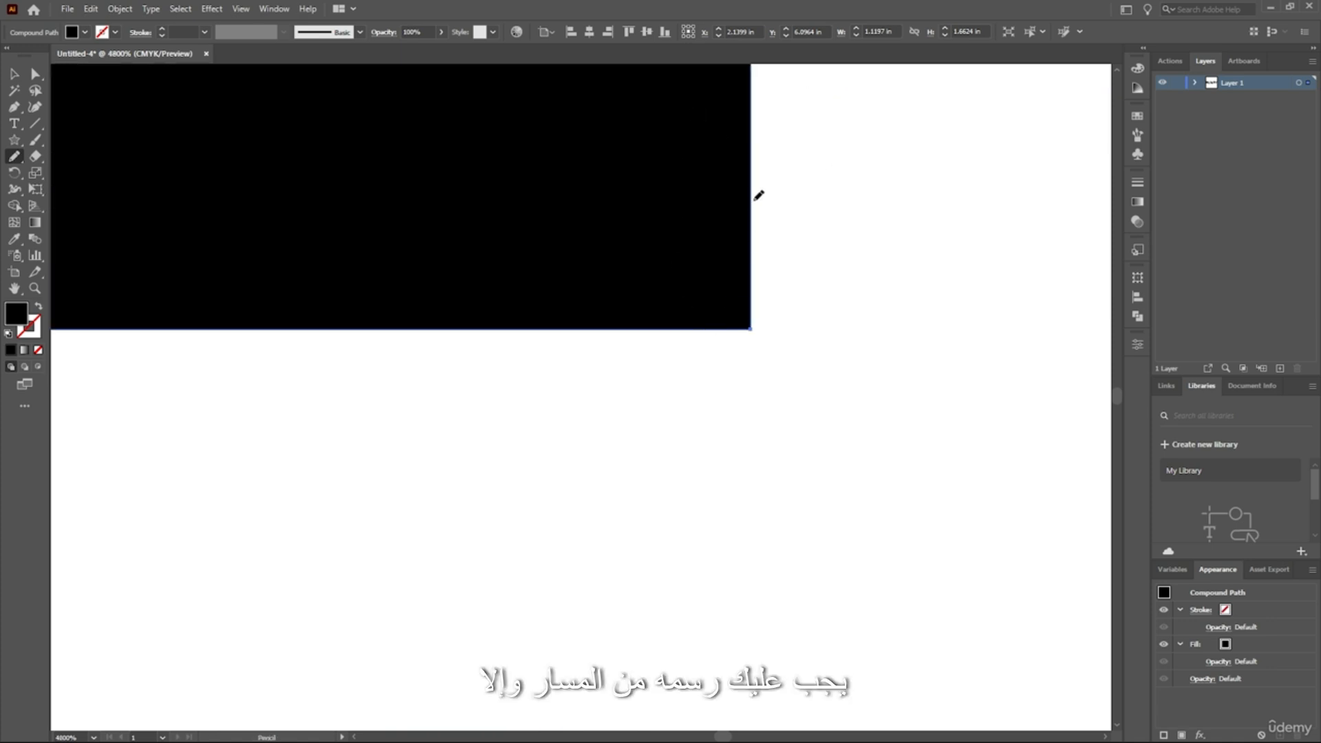
pyautogui.moveTo(755, 194)
pyautogui.mouseDown()
pyautogui.moveTo(770, 379)
pyautogui.moveTo(756, 513)
pyautogui.moveTo(701, 413)
pyautogui.mouseUp()
pyautogui.moveTo(636, 323); pyautogui.dragTo(607, 289)
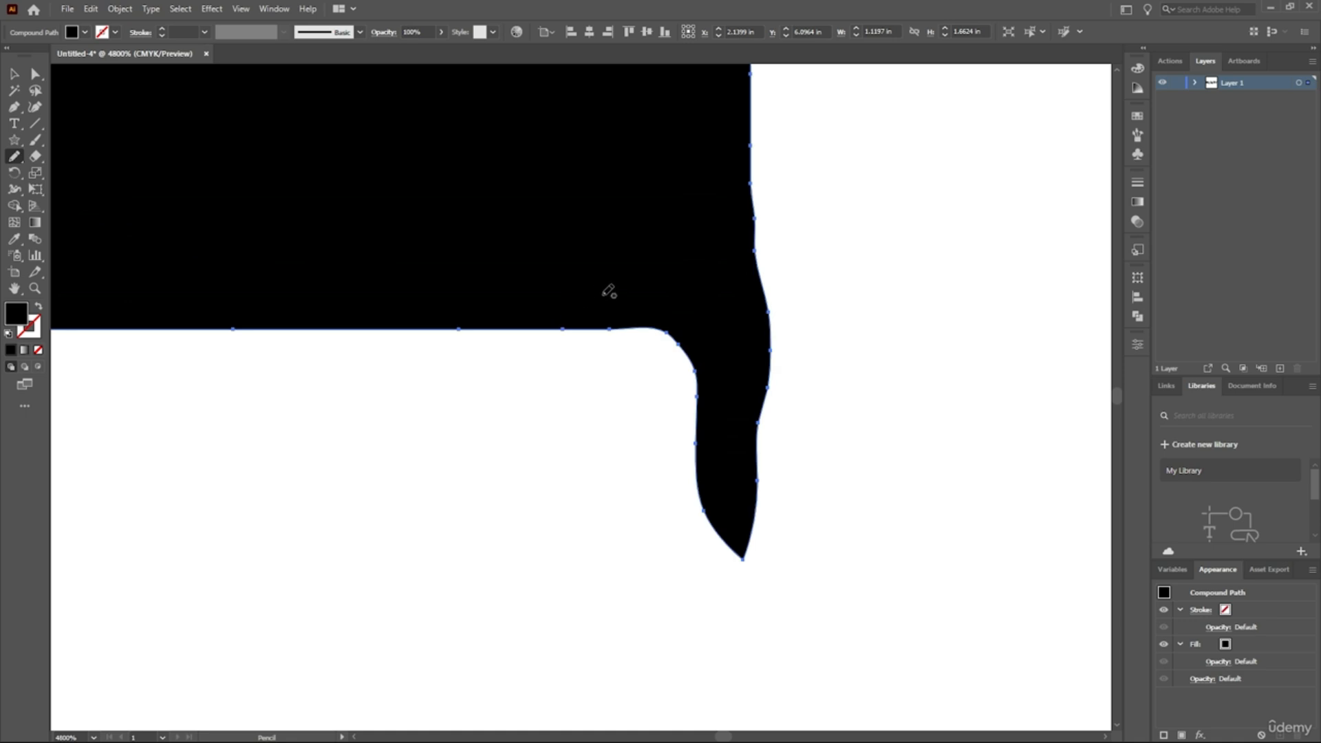
pyautogui.scroll(-9, 648, 295)
pyautogui.scroll(1, 688, 385)
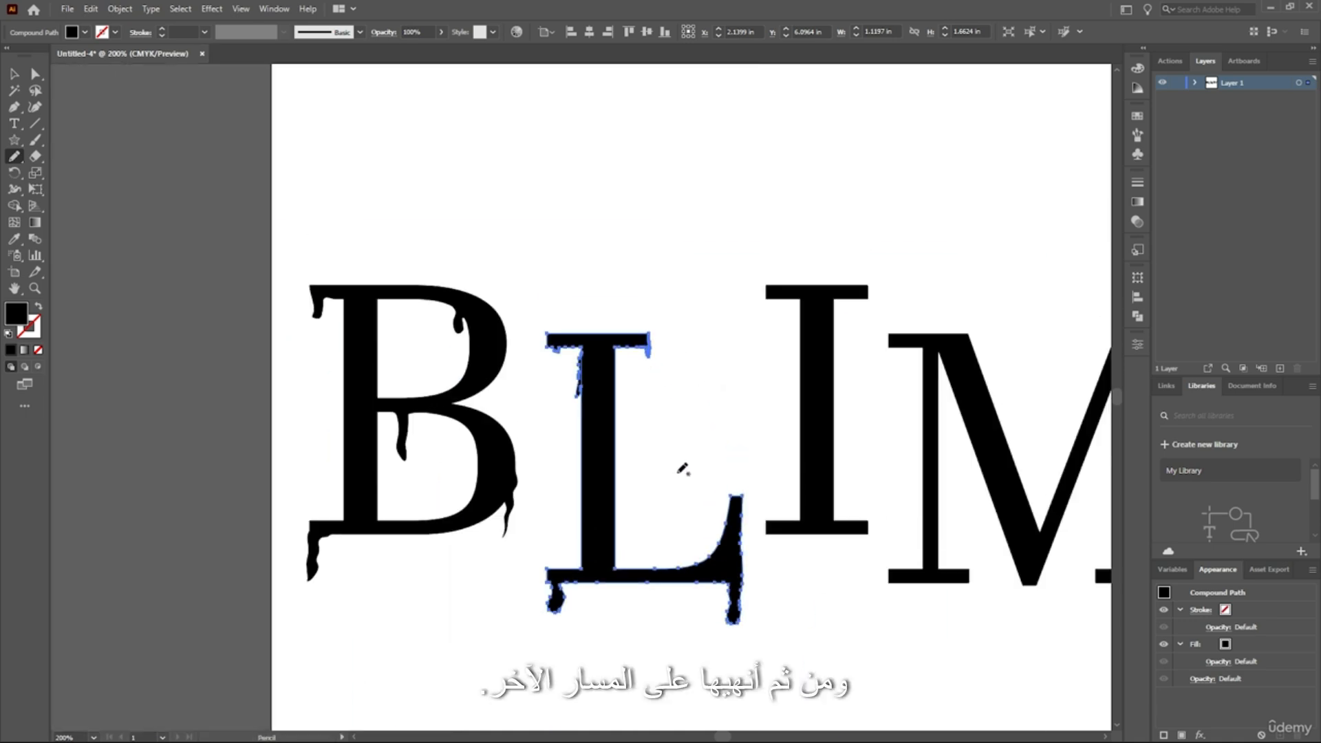
# - Deselect the L and review how its drips look within the whole word
pyautogui.click(13, 74)
pyautogui.click(699, 226)
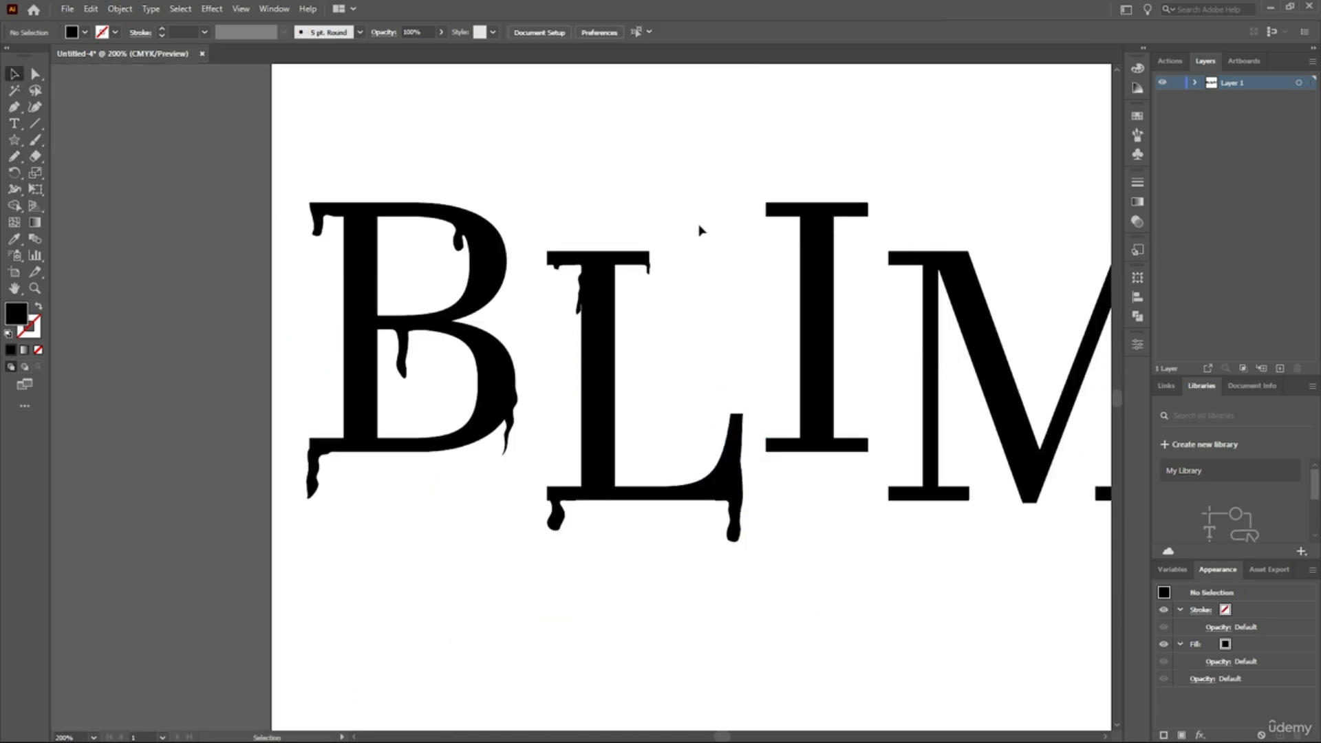
pyautogui.scroll(-3, 700, 231)
pyautogui.scroll(1, 724, 257)
pyautogui.scroll(2, 725, 259)
pyautogui.hscroll(2, 646, 269)
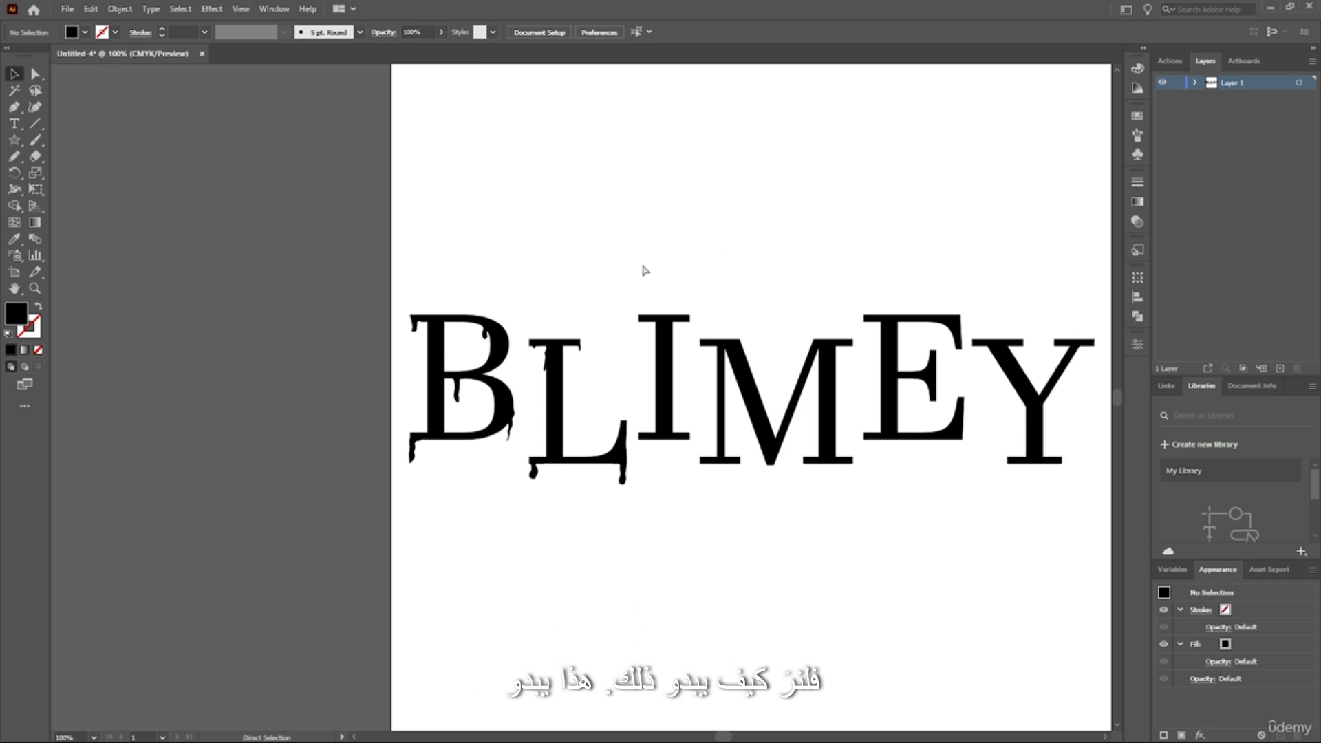
pyautogui.hscroll(3, 660, 295)
pyautogui.scroll(3, 558, 463)
pyautogui.scroll(10, 470, 225)
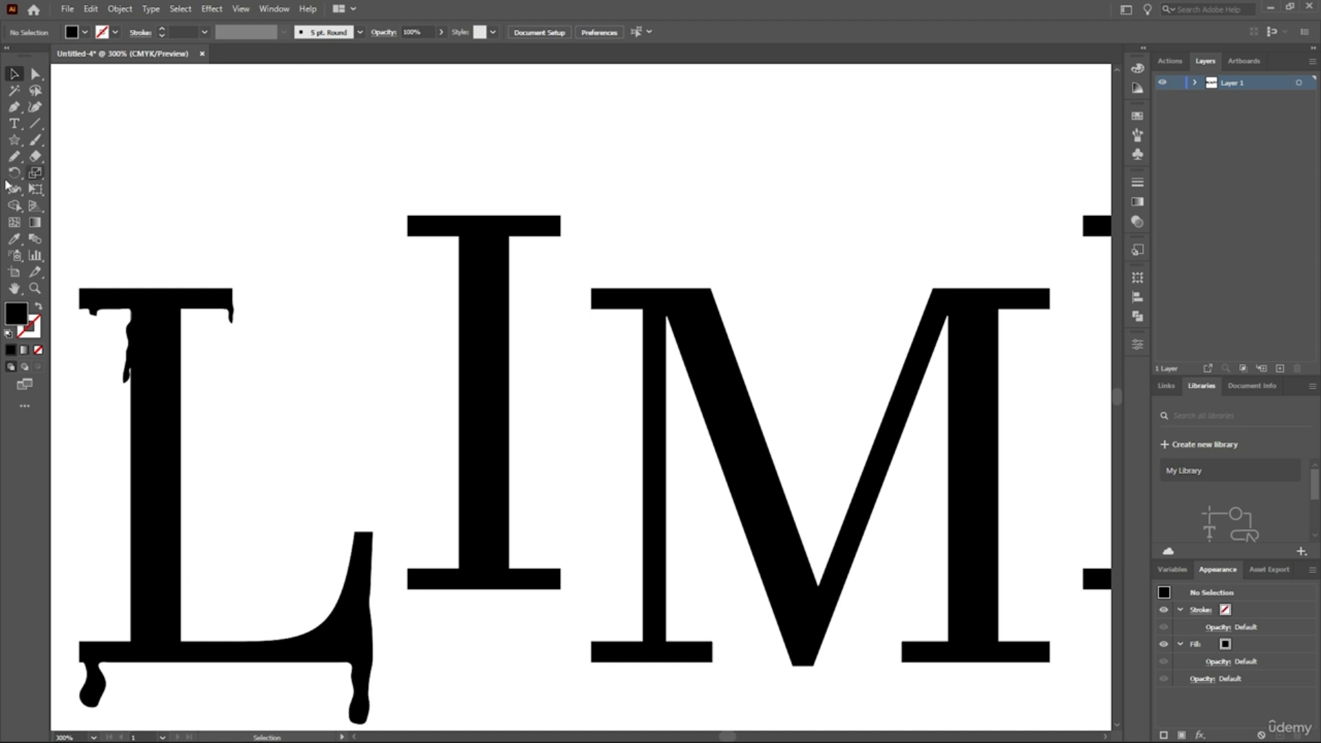
# - Select the I and draw a short narrow drip from the right end of its top serif with the Pencil tool
pyautogui.click(14, 76)
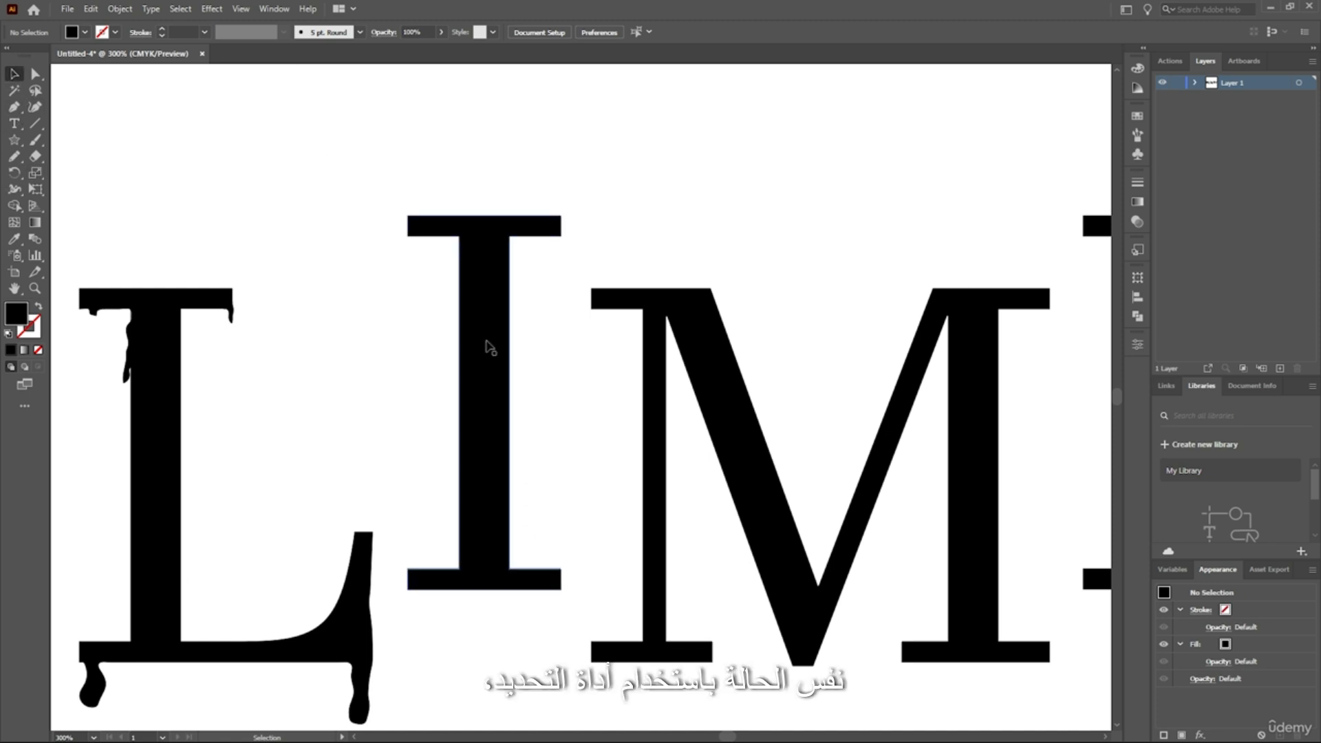
pyautogui.click(494, 328)
pyautogui.click(15, 158)
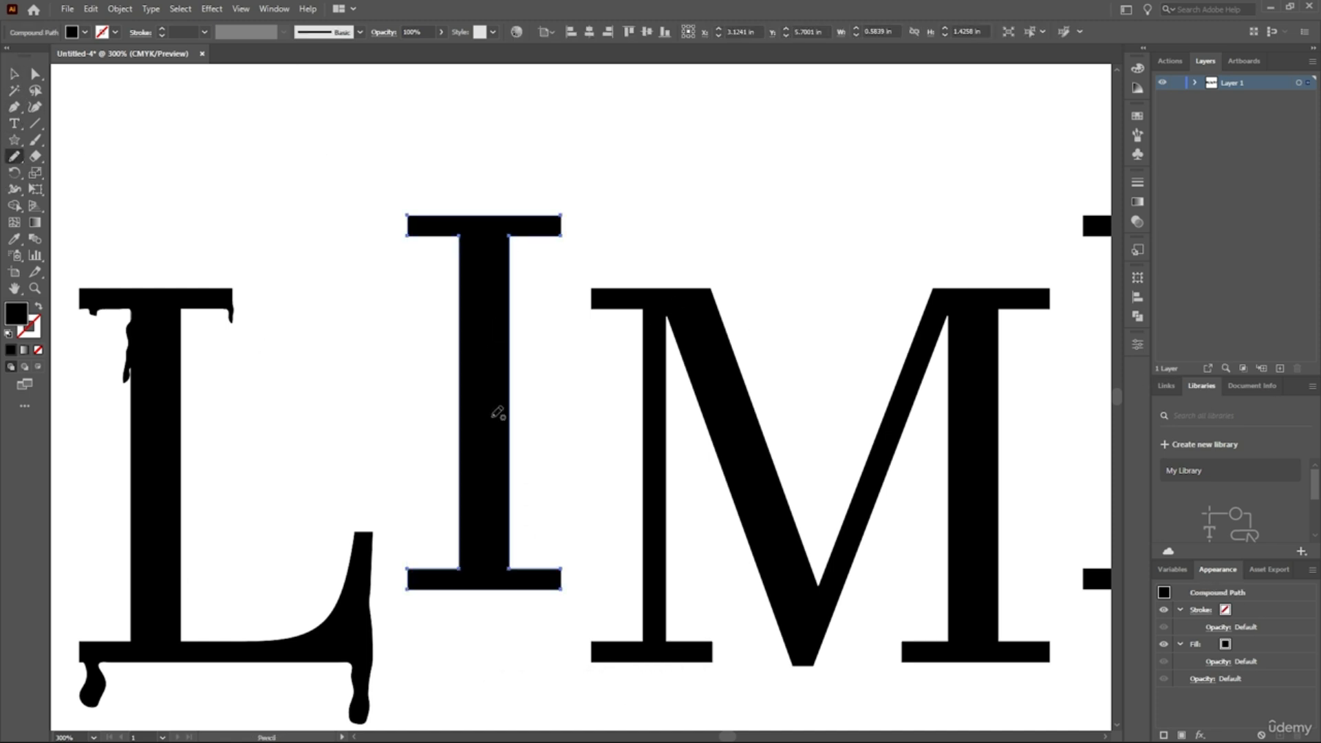
pyautogui.scroll(4, 496, 382)
pyautogui.scroll(-4, 495, 374)
pyautogui.scroll(1, 554, 248)
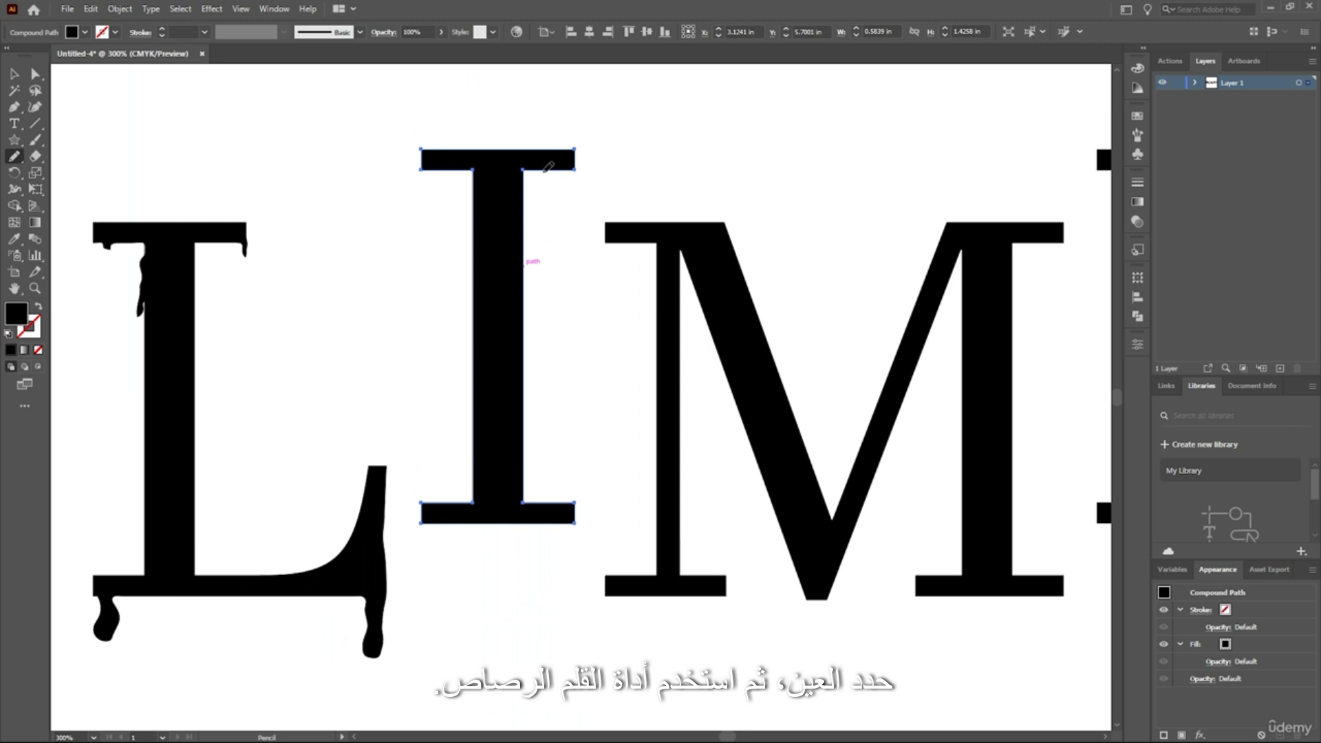
pyautogui.scroll(3, 534, 222)
pyautogui.scroll(1, 596, 221)
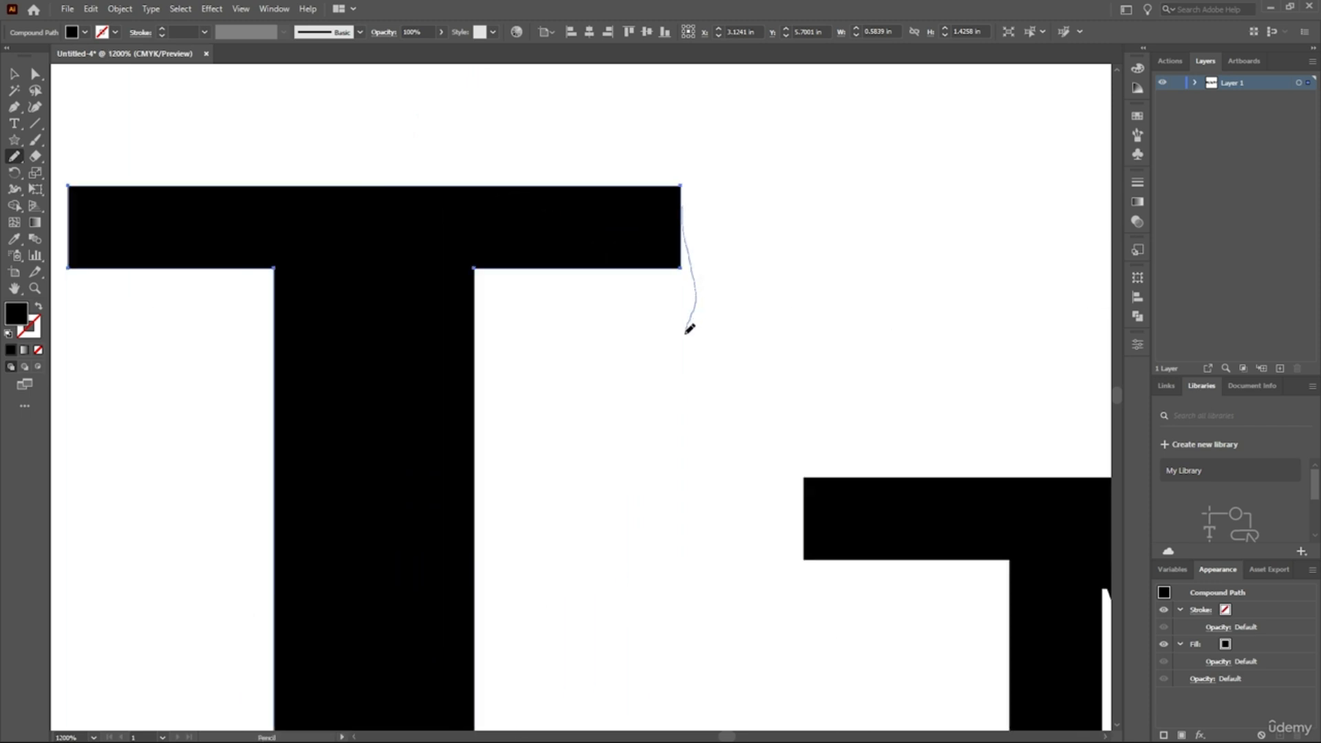
pyautogui.moveTo(672, 260); pyautogui.dragTo(671, 267)
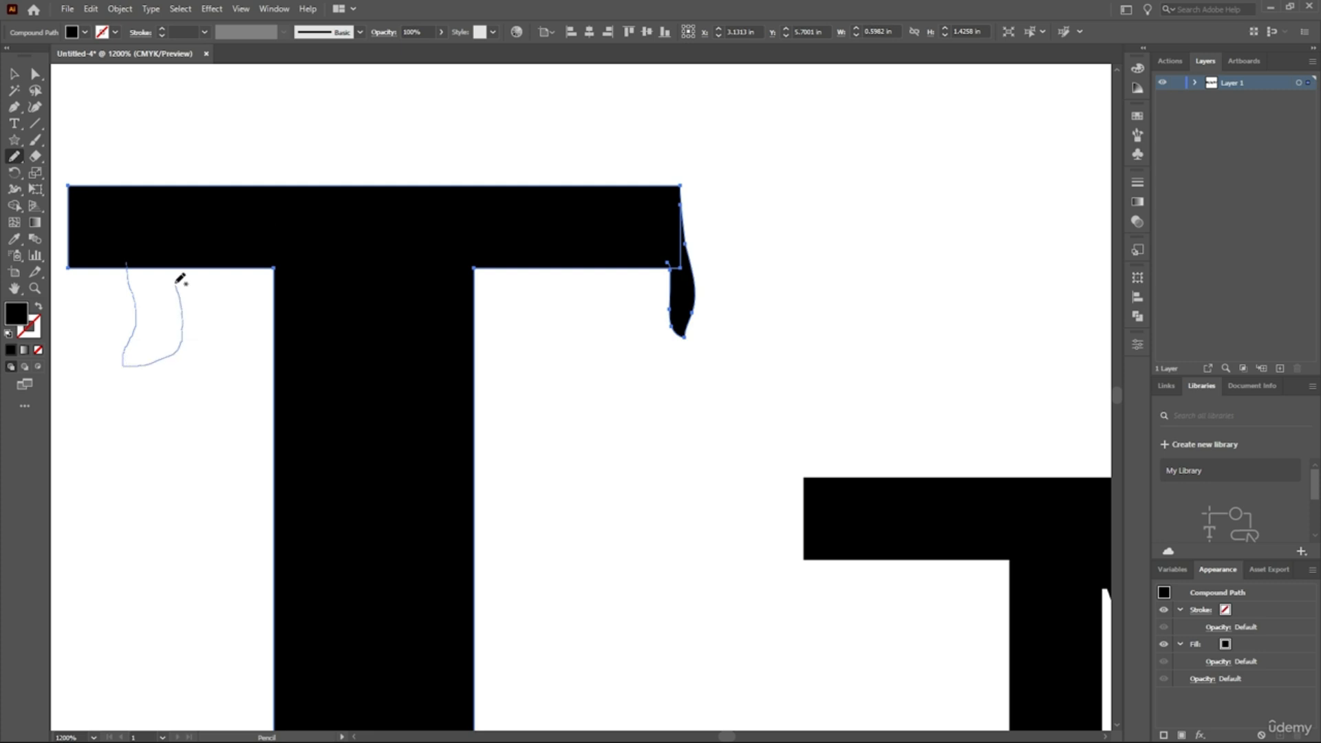
# - Try drawing a drip beneath the left arm of the I's top serif, undoing both attempts
pyautogui.moveTo(176, 283); pyautogui.dragTo(201, 261)
pyautogui.hotkey('ctrl', 'z')
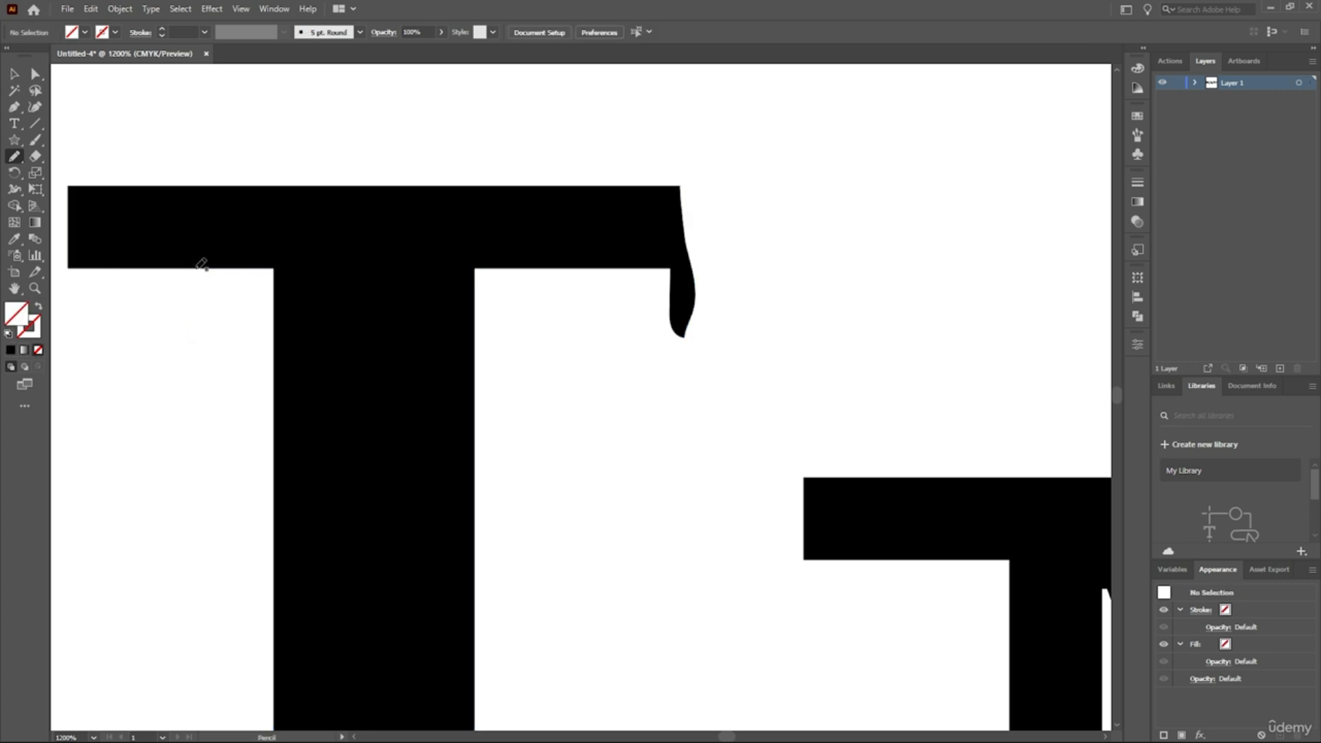
pyautogui.moveTo(110, 264); pyautogui.dragTo(111, 266)
pyautogui.hotkey('ctrl', 'z')
# - Reselect the I and draw a short, blunt drip beneath the left arm of its top serif with the Pencil tool
pyautogui.press('v')
pyautogui.click(331, 236)
pyautogui.click(13, 157)
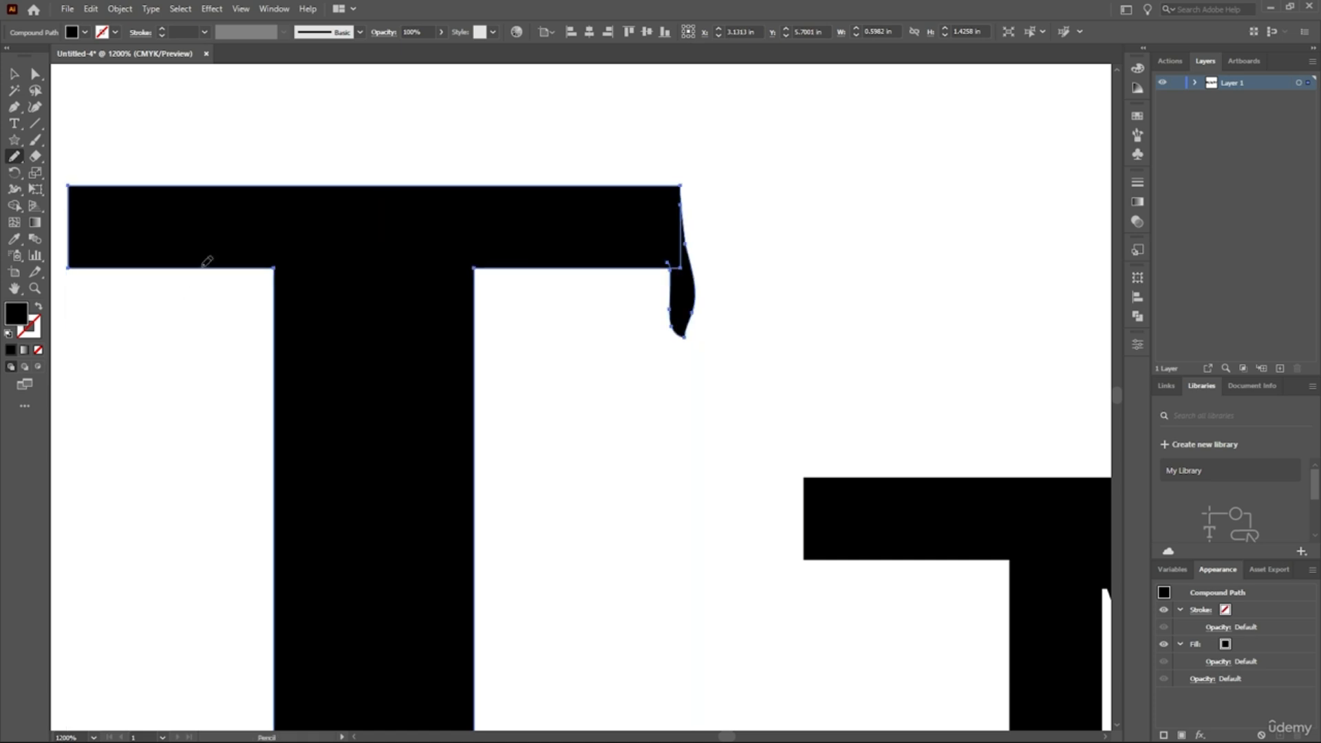
pyautogui.moveTo(203, 267)
pyautogui.mouseDown()
pyautogui.moveTo(184, 302)
pyautogui.moveTo(150, 313)
pyautogui.mouseUp()
pyautogui.moveTo(131, 267); pyautogui.dragTo(130, 265)
pyautogui.scroll(-3, 383, 270)
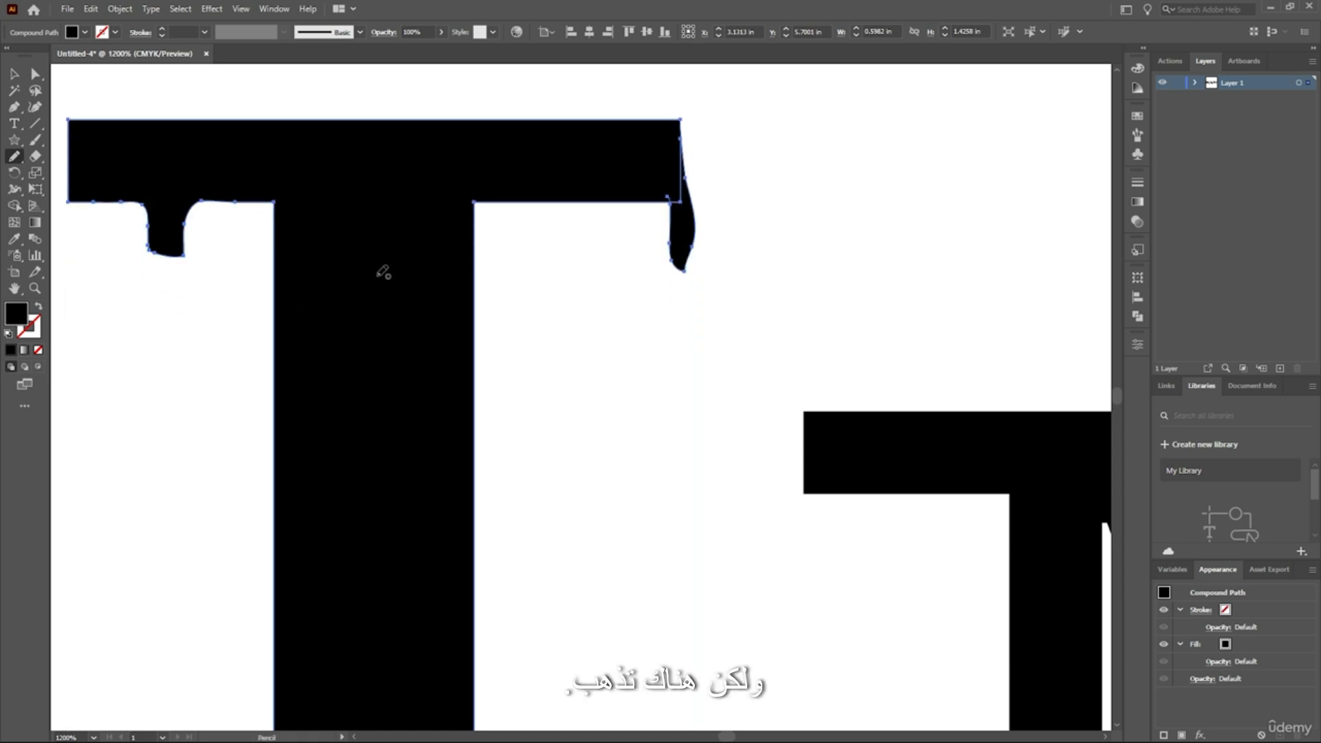
pyautogui.scroll(-3, 393, 270)
pyautogui.scroll(3, 422, 344)
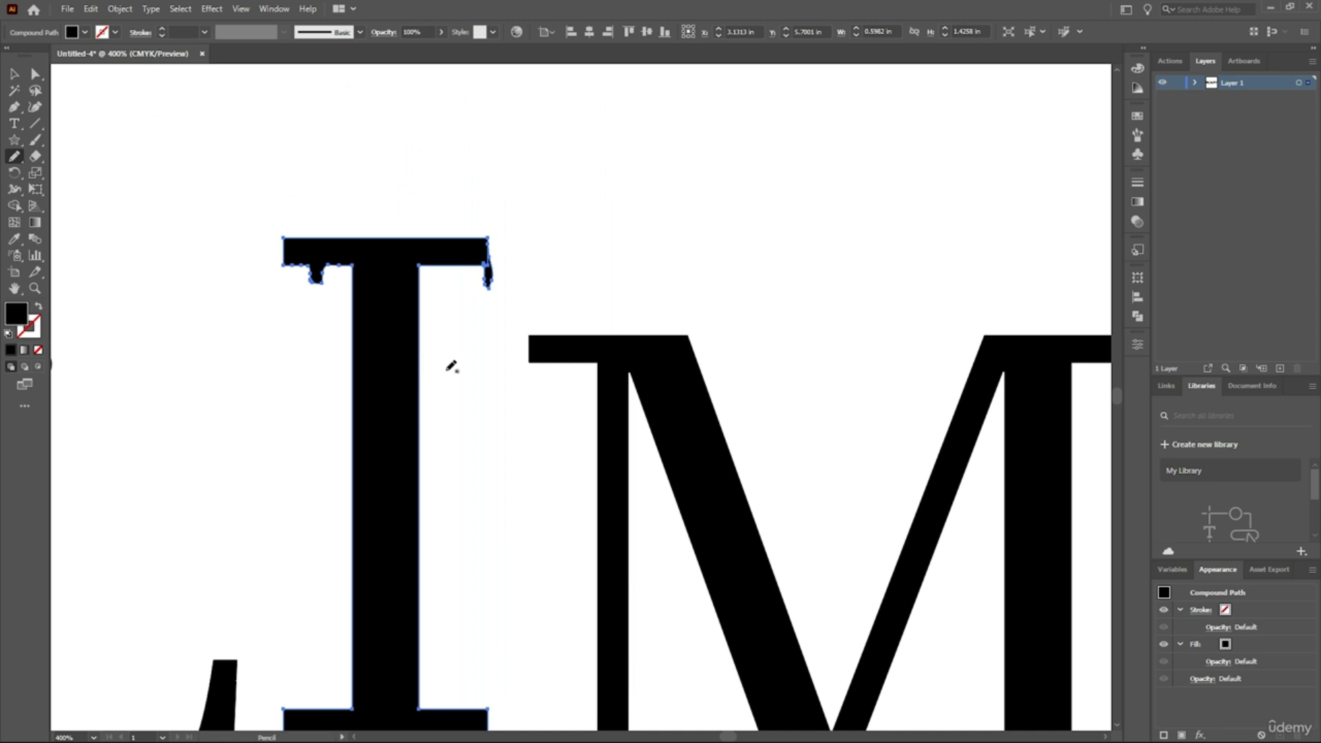
# - Draw a thick drip running down the right edge of the I's stem, cutting into the stem below its tip
pyautogui.scroll(-4, 466, 551)
pyautogui.scroll(-5, 472, 578)
pyautogui.scroll(2, 448, 578)
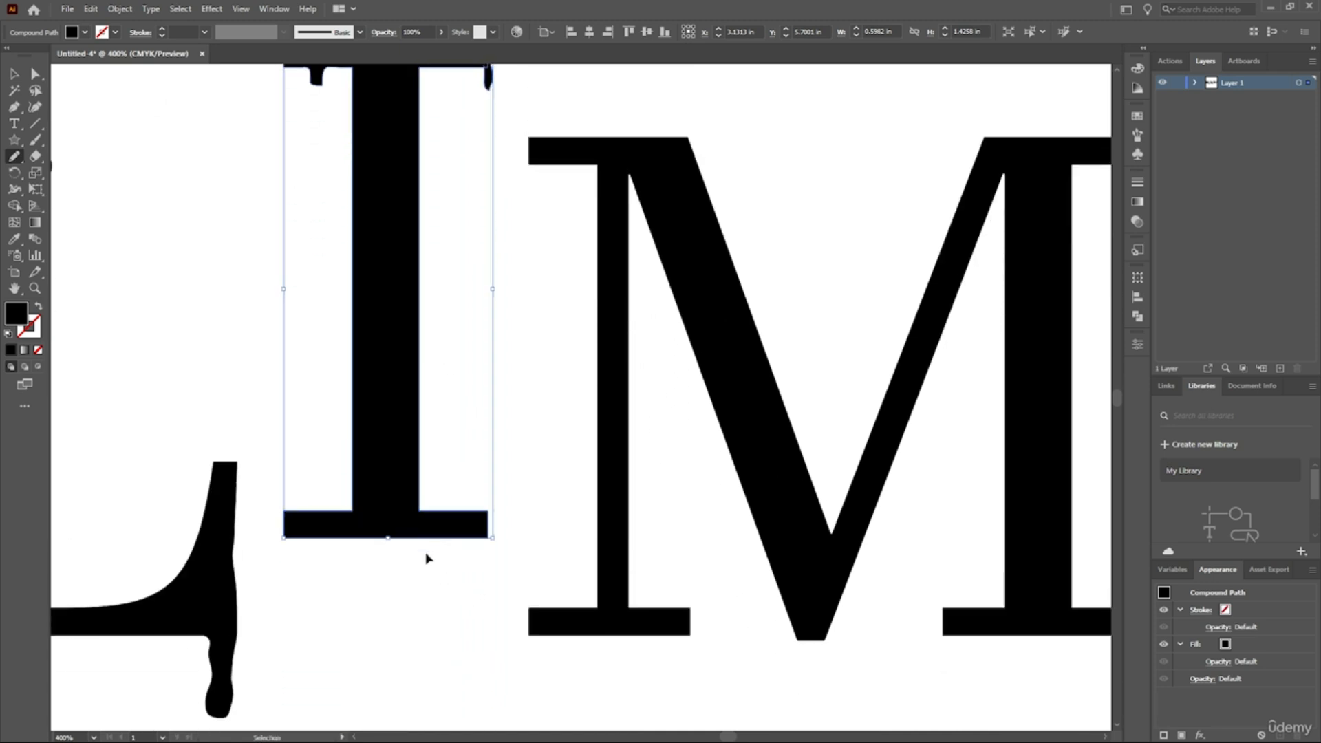
pyautogui.scroll(-2, 430, 502)
pyautogui.scroll(-2, 432, 450)
pyautogui.scroll(4, 435, 454)
pyautogui.scroll(4, 443, 460)
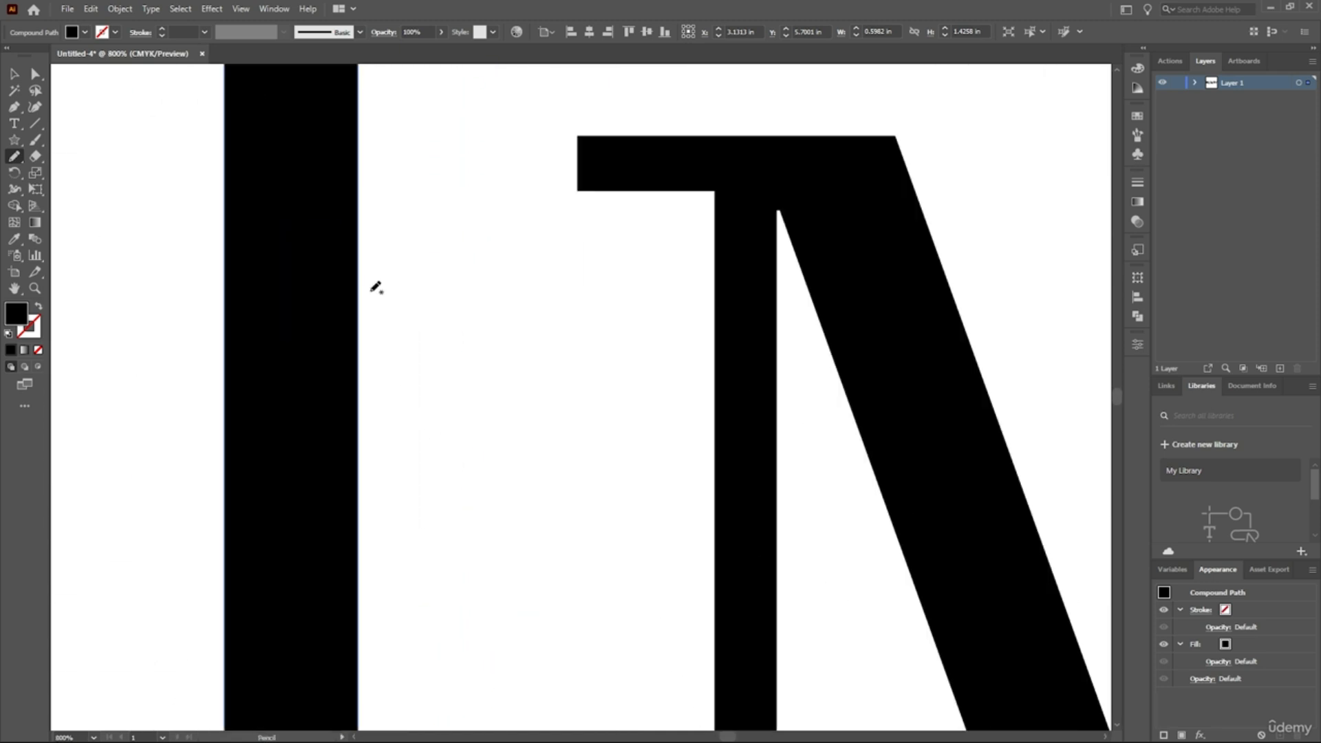
pyautogui.moveTo(372, 193)
pyautogui.mouseDown()
pyautogui.moveTo(387, 493)
pyautogui.moveTo(362, 492)
pyautogui.moveTo(357, 456)
pyautogui.mouseUp()
pyautogui.hotkey('ctrl', 'z')
pyautogui.moveTo(360, 108)
pyautogui.mouseDown()
pyautogui.moveTo(354, 164)
pyautogui.moveTo(391, 414)
pyautogui.moveTo(336, 379)
pyautogui.moveTo(311, 381)
pyautogui.moveTo(327, 404)
pyautogui.mouseUp()
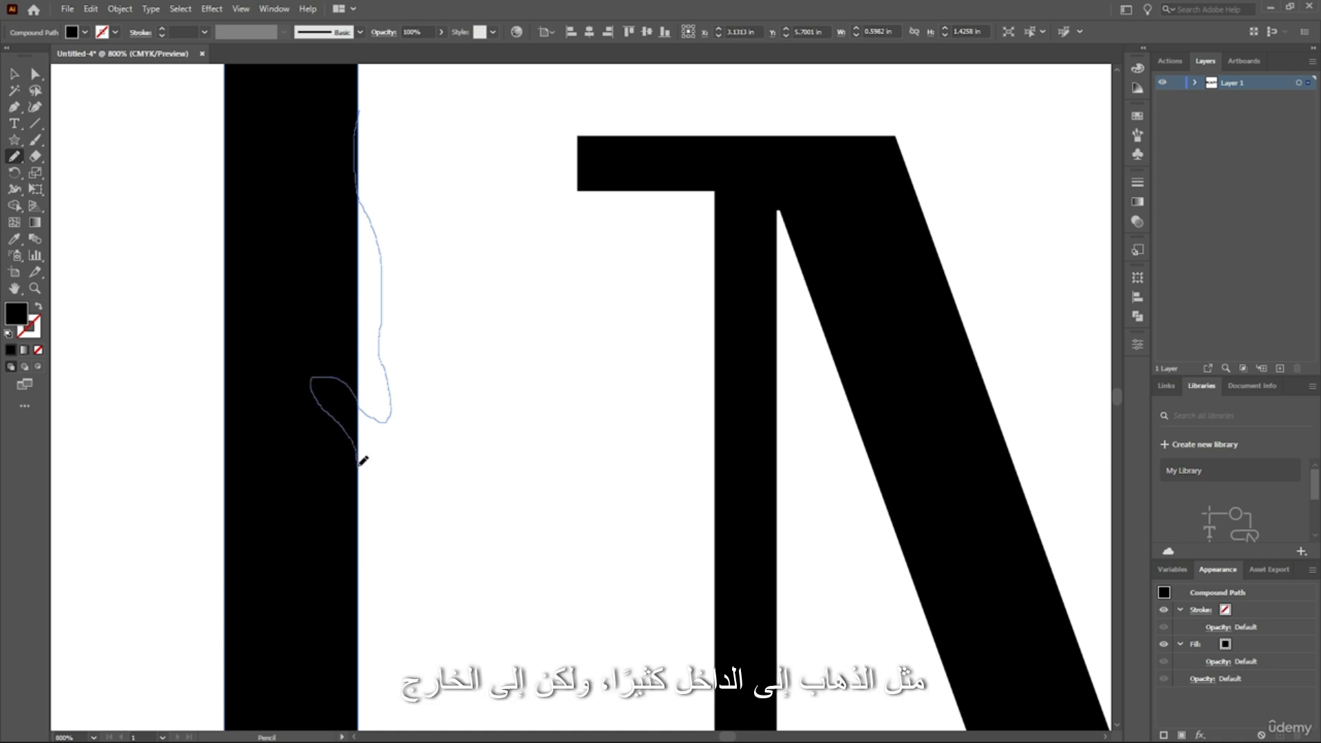
pyautogui.moveTo(362, 467); pyautogui.dragTo(360, 471)
# - Deselect the I and examine the drips on the B, L and I against the rest of the word
pyautogui.keyDown('alt'); pyautogui.scroll(-4, 377, 431); pyautogui.keyUp('alt')
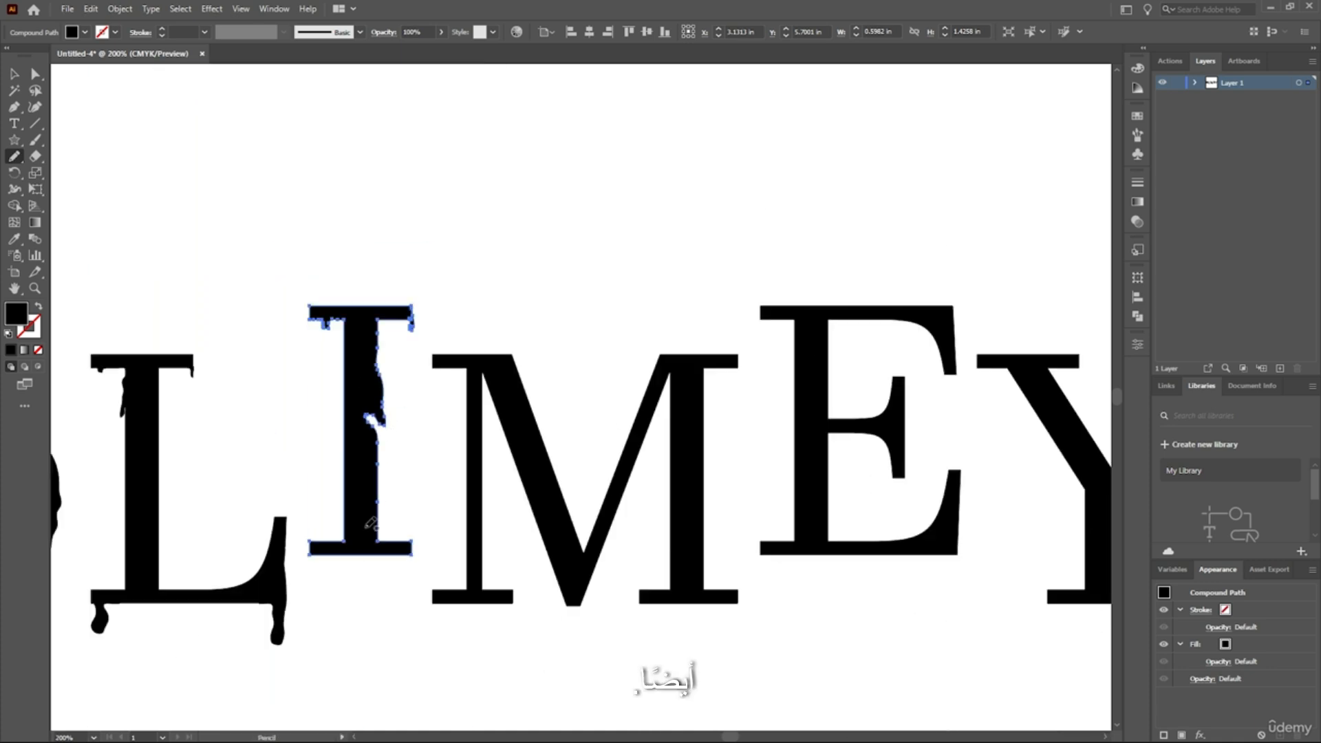
pyautogui.scroll(1, 399, 582)
pyautogui.keyDown('alt'); pyautogui.scroll(3, 396, 585); pyautogui.keyUp('alt')
pyautogui.scroll(-1, 750, 447)
pyautogui.keyDown('alt'); pyautogui.scroll(-3, 816, 412); pyautogui.keyUp('alt')
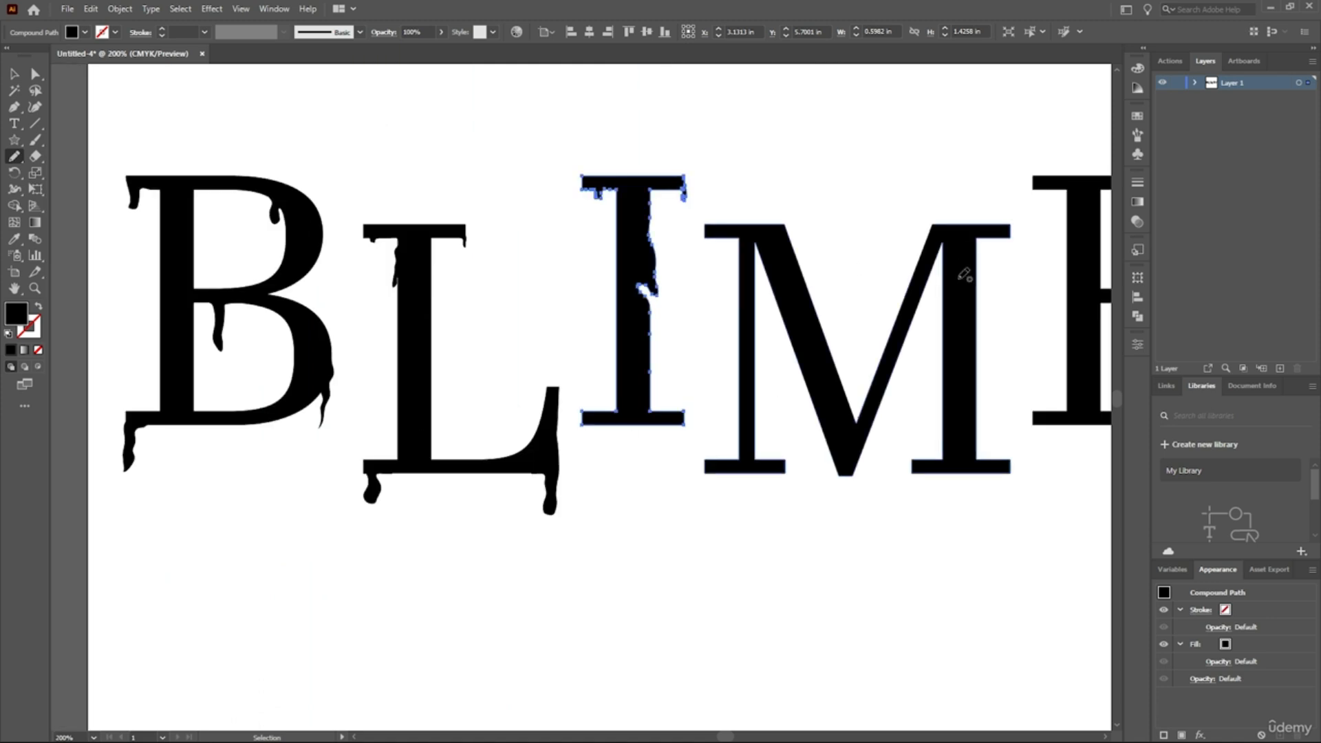
pyautogui.click(9, 73)
pyautogui.click(556, 306)
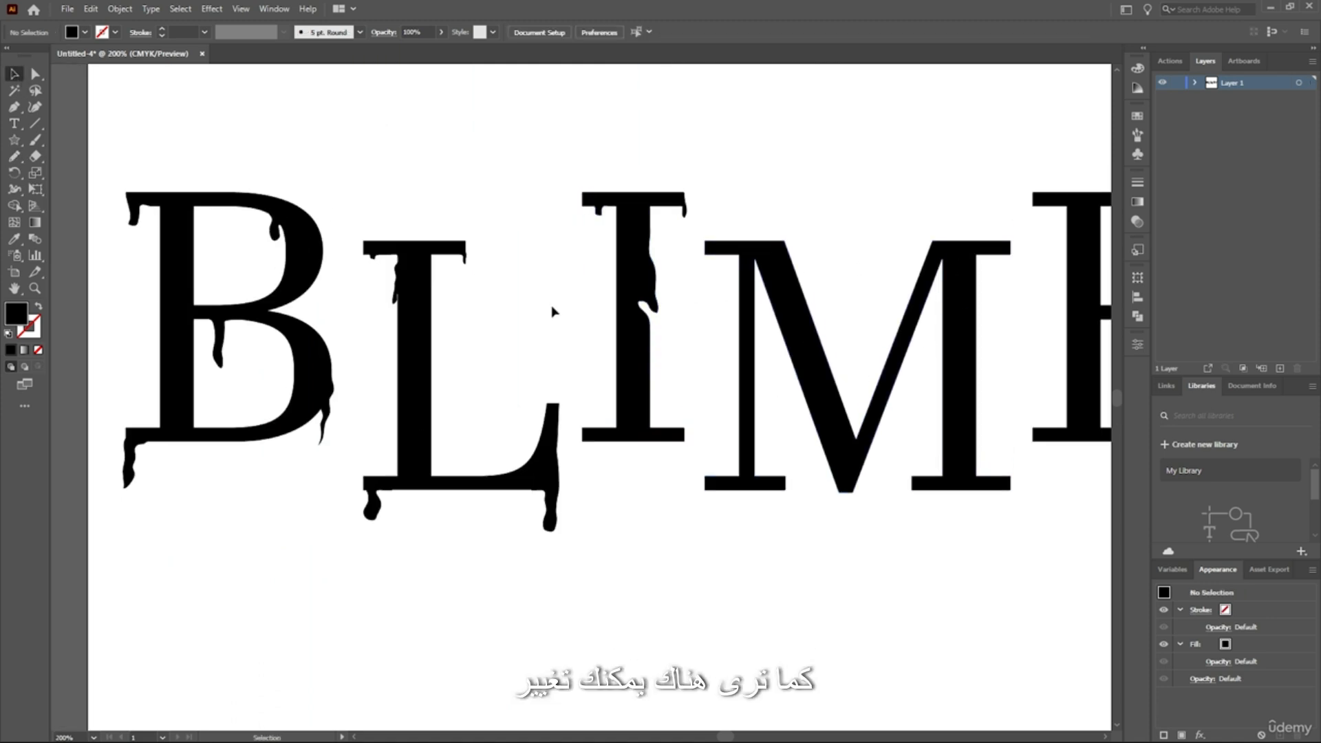
pyautogui.keyDown('alt'); pyautogui.scroll(-3, 554, 306); pyautogui.keyUp('alt')
pyautogui.keyDown('alt'); pyautogui.scroll(2, 554, 306); pyautogui.keyUp('alt')
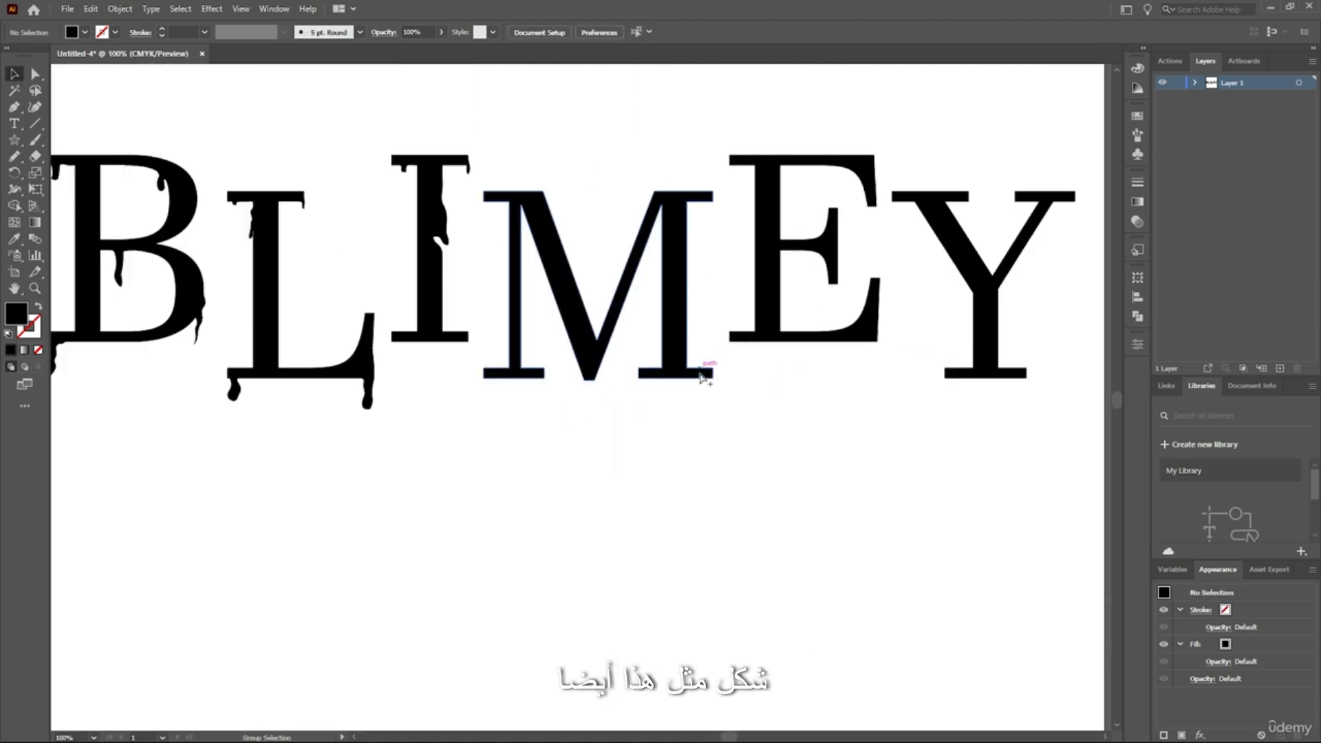
pyautogui.scroll(2, 536, 323)
pyautogui.scroll(-4, 534, 329)
# - Fill the letter B with dark crimson red (#990033)
pyautogui.click(190, 326)
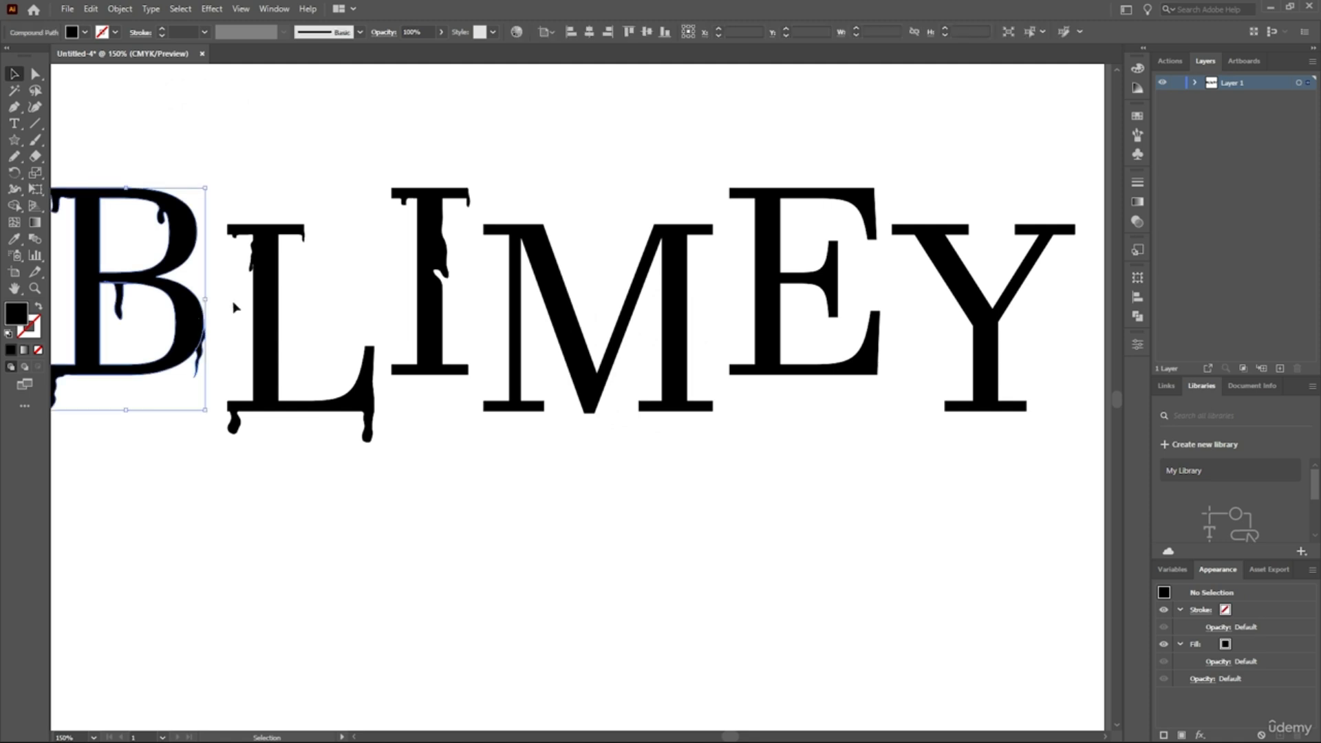
pyautogui.scroll(3, 253, 398)
pyautogui.scroll(-2, 253, 397)
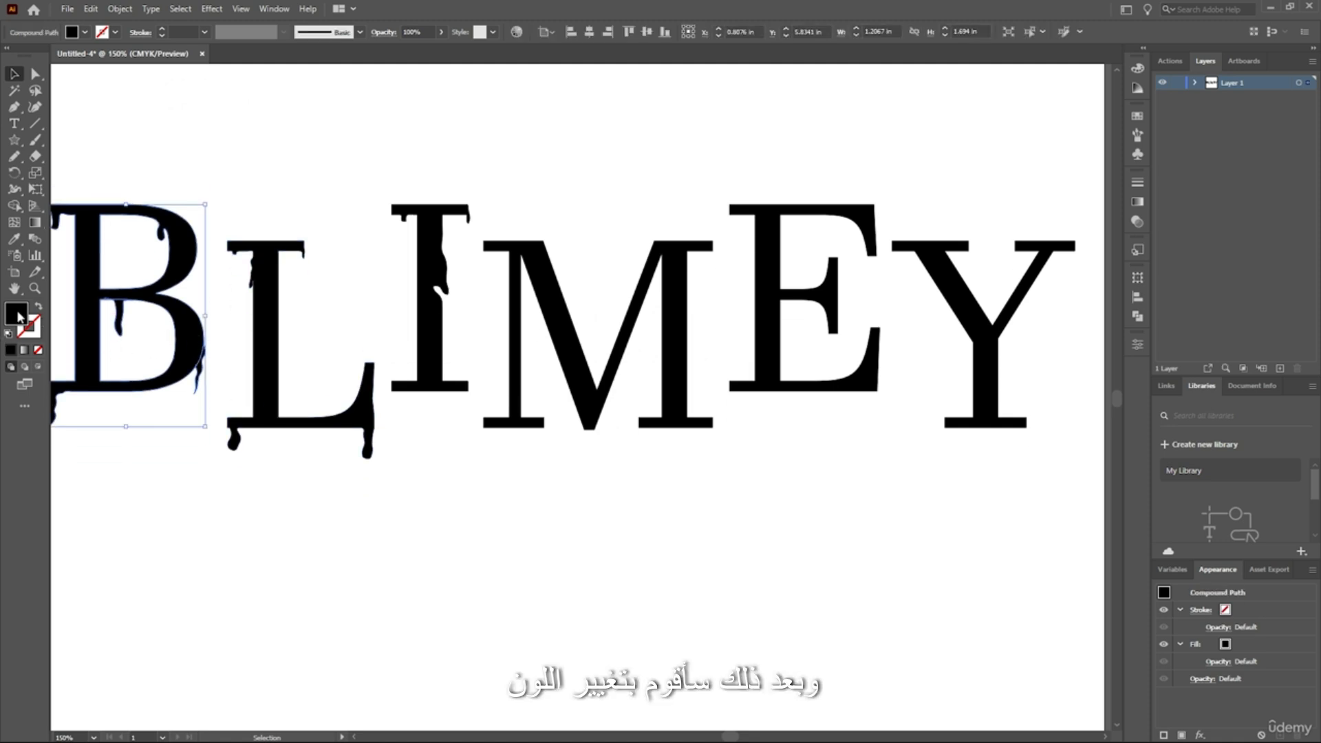
pyautogui.doubleClick(17, 315)
pyautogui.click(741, 271)
pyautogui.click(895, 218)
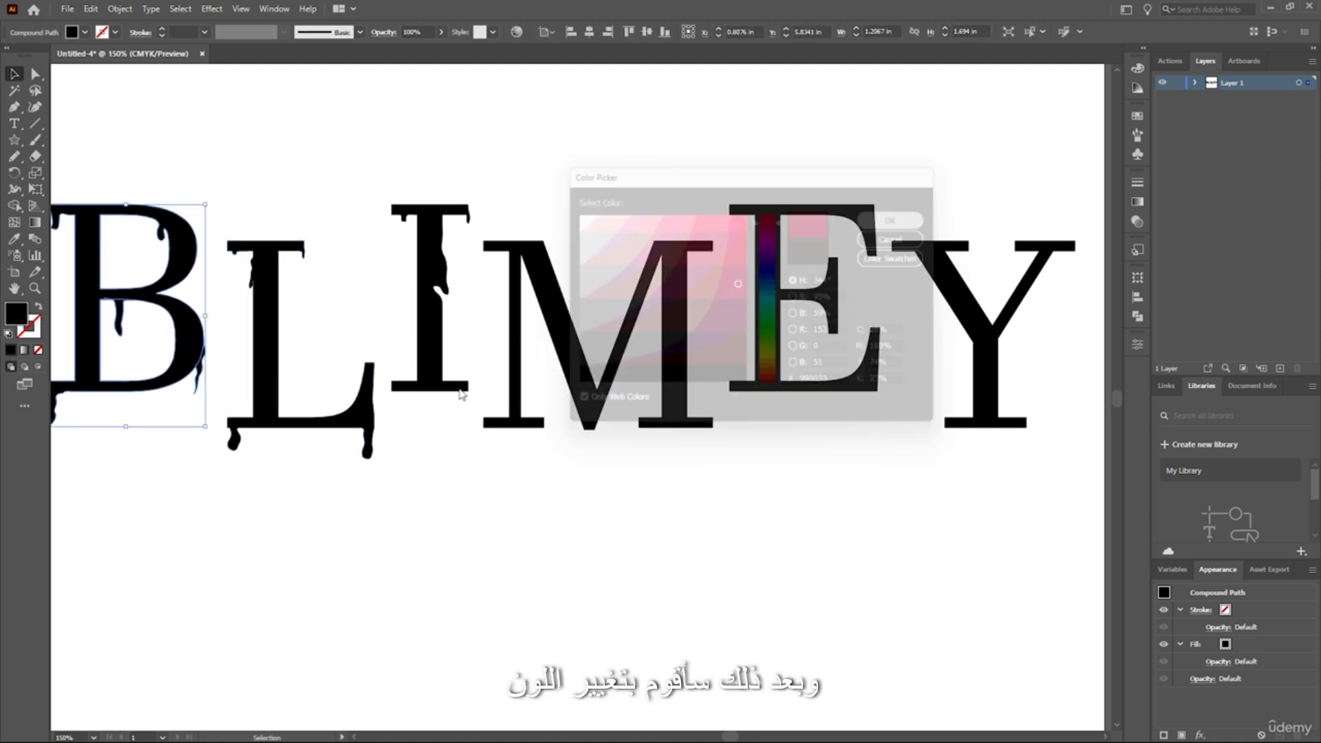
# - Fill the letter L with bright crimson red, lighter than the B
pyautogui.click(276, 340)
pyautogui.doubleClick(18, 314)
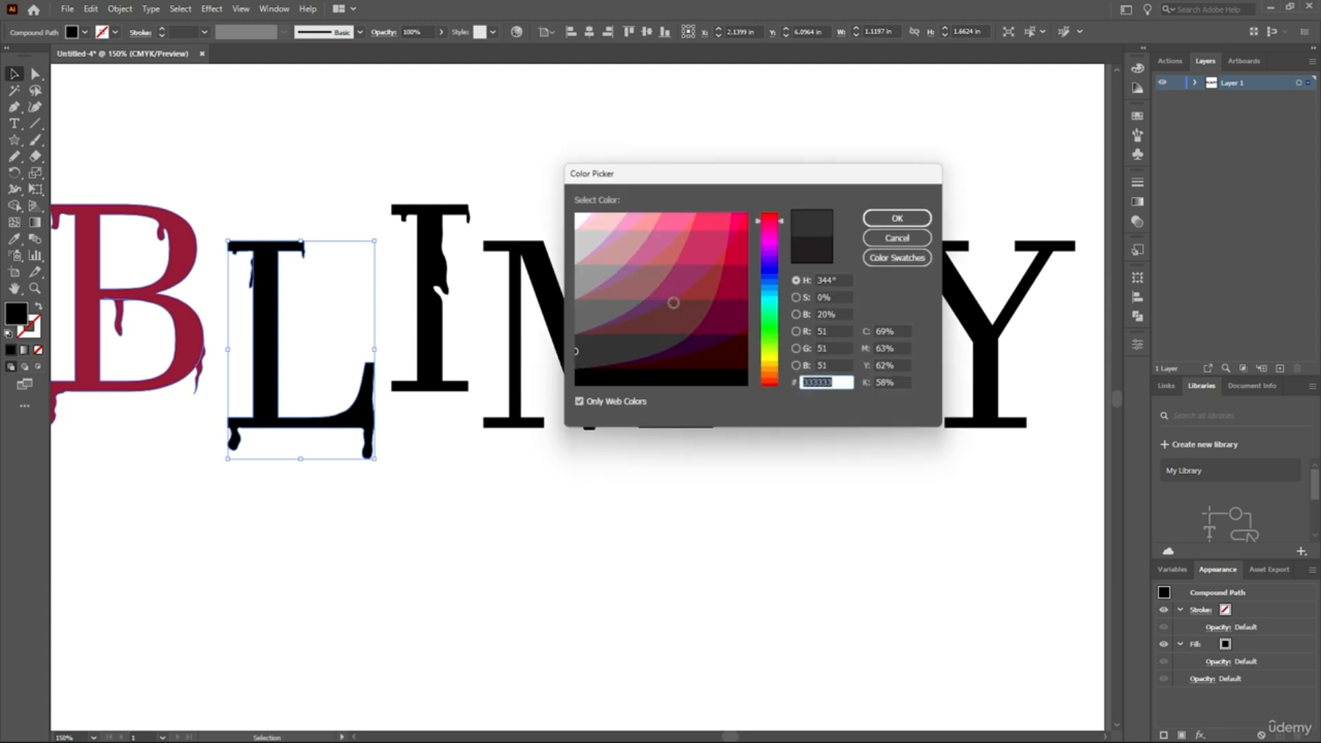
pyautogui.click(733, 258)
pyautogui.click(895, 218)
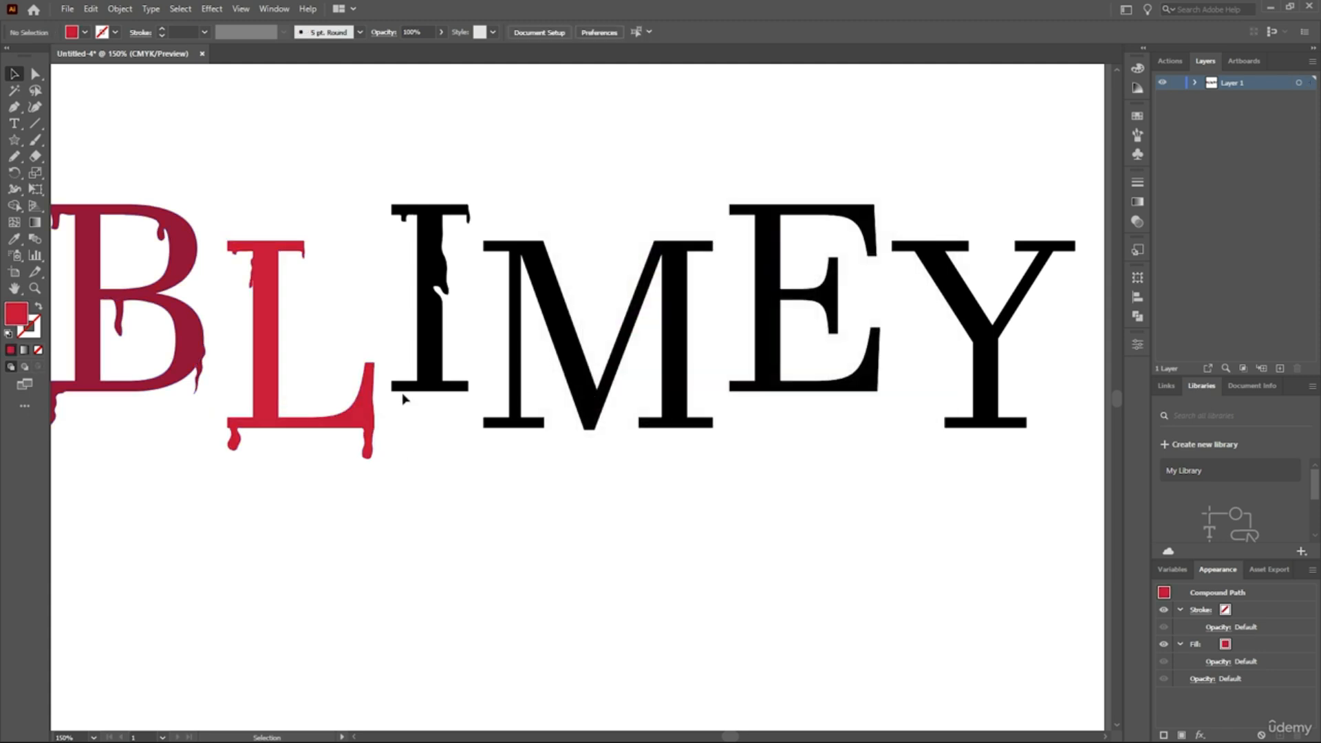
# - Fill the letter I with dark blue (#006699) and deselect it
pyautogui.click(423, 323)
pyautogui.doubleClick(16, 313)
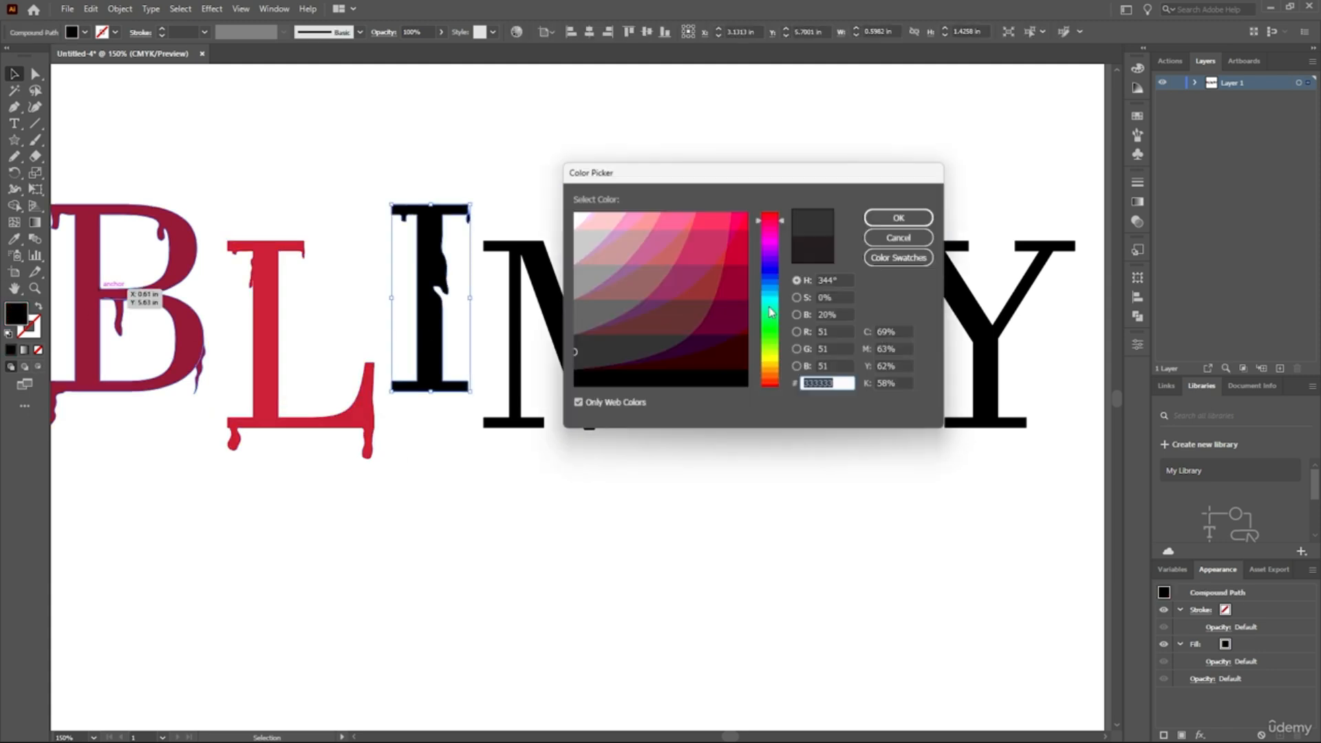
pyautogui.click(772, 293)
pyautogui.click(740, 291)
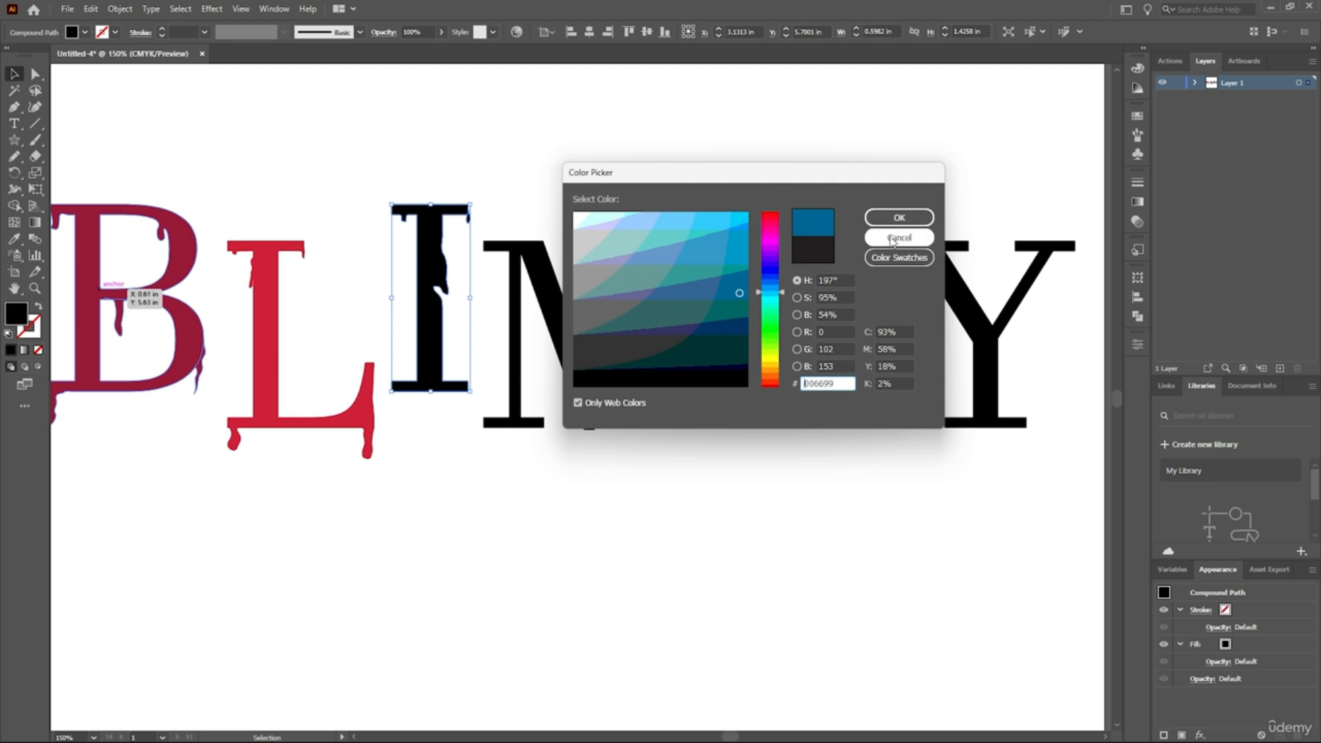
pyautogui.click(899, 217)
pyautogui.click(466, 486)
pyautogui.scroll(1, 467, 487)
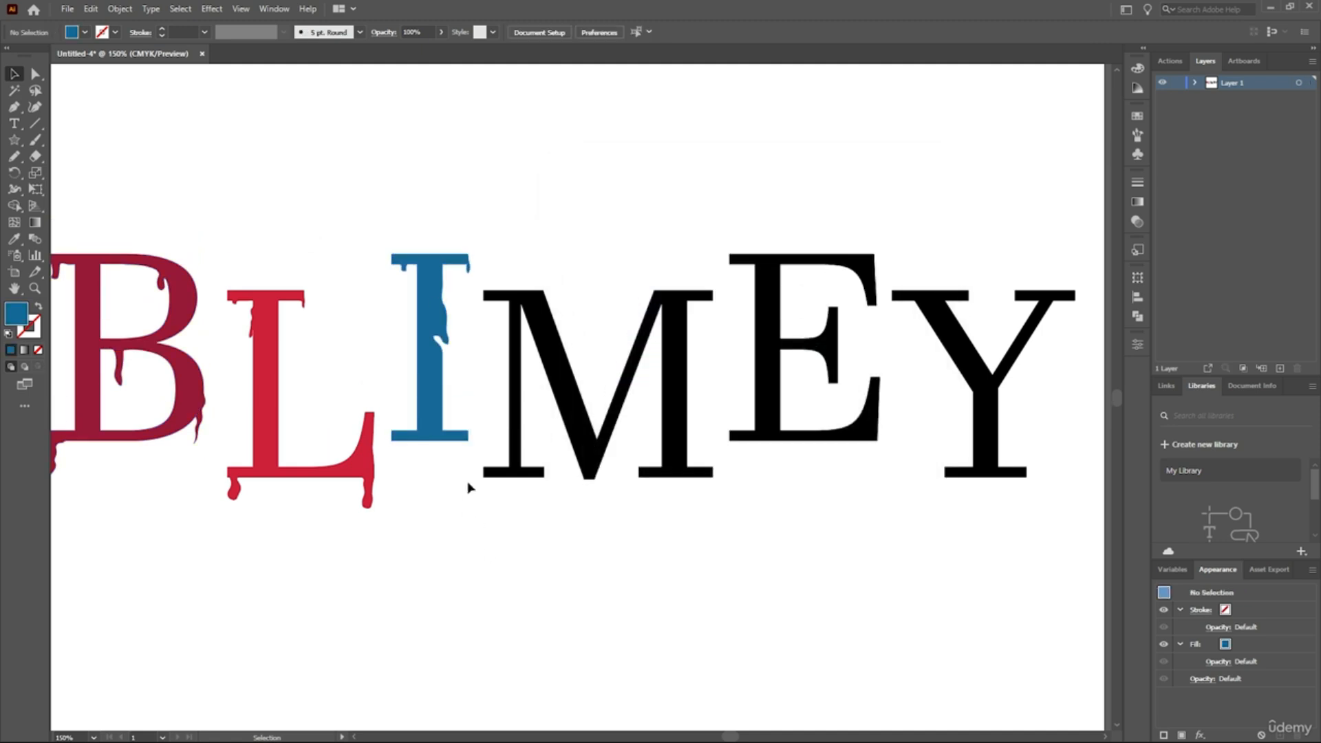
# - Fill the letter M with turquoise (#33CCCC)
pyautogui.click(525, 344)
pyautogui.doubleClick(17, 313)
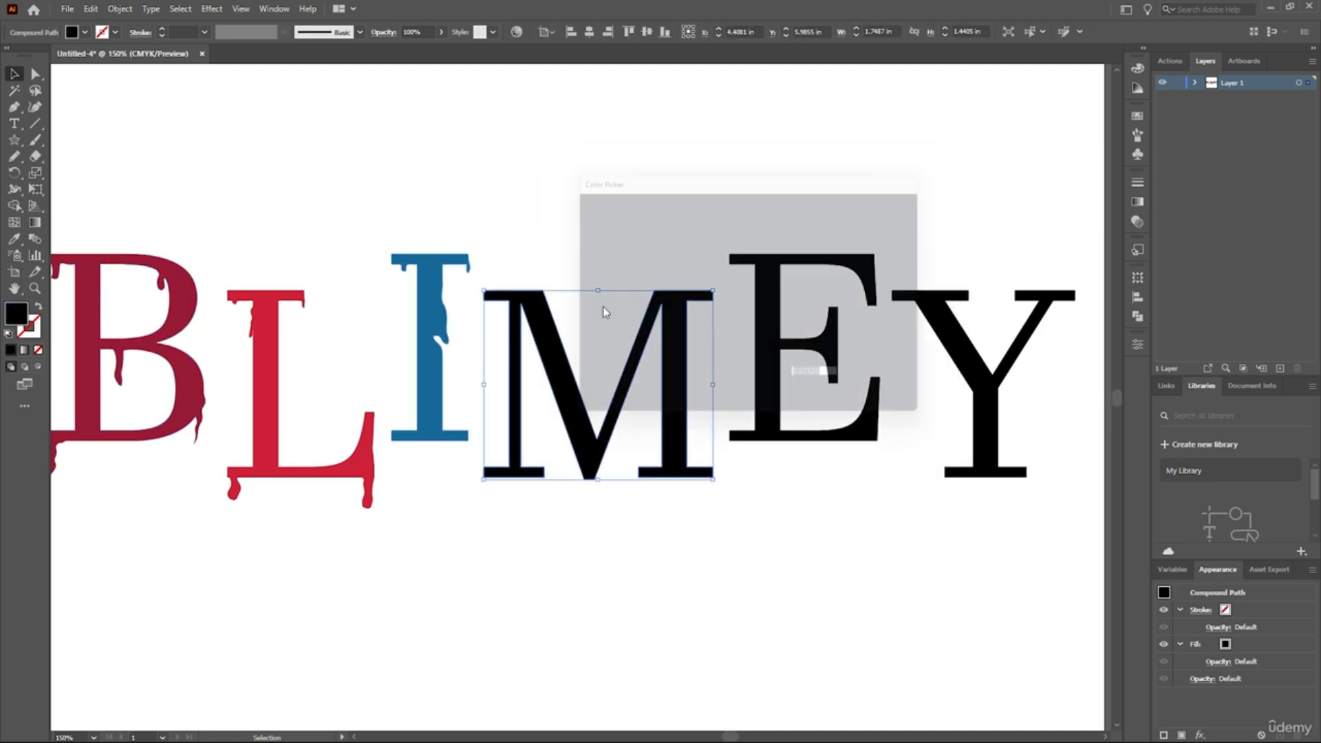
pyautogui.moveTo(771, 270); pyautogui.dragTo(770, 296)
pyautogui.click(699, 250)
pyautogui.click(895, 219)
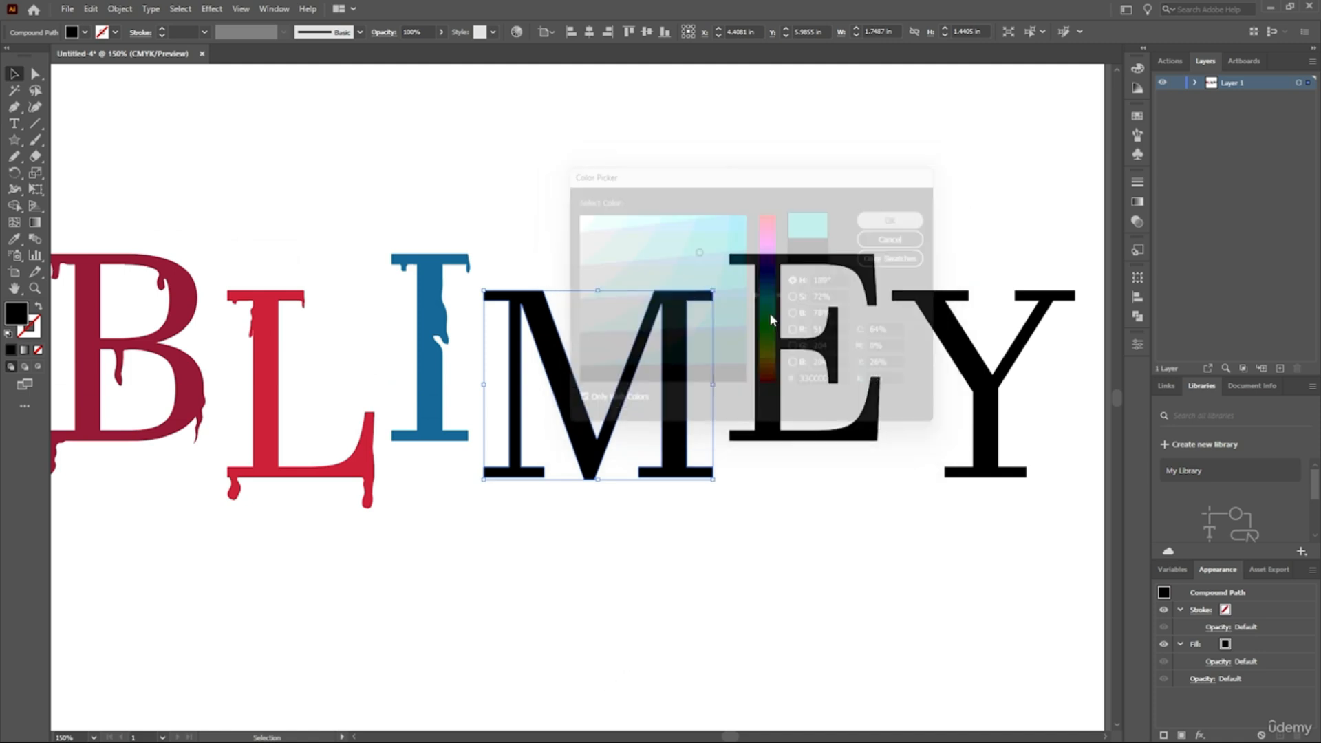
# - Fill the letter E with purple and deselect it
pyautogui.click(763, 344)
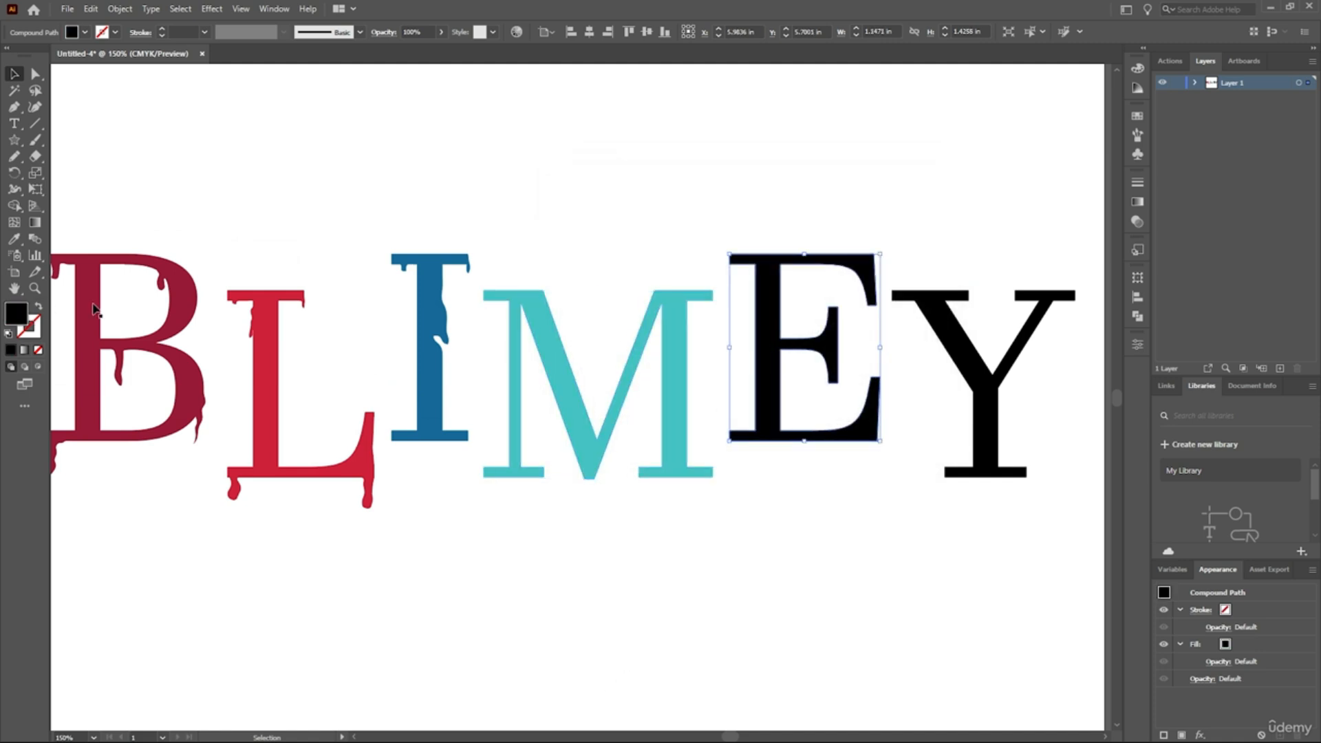
pyautogui.doubleClick(18, 317)
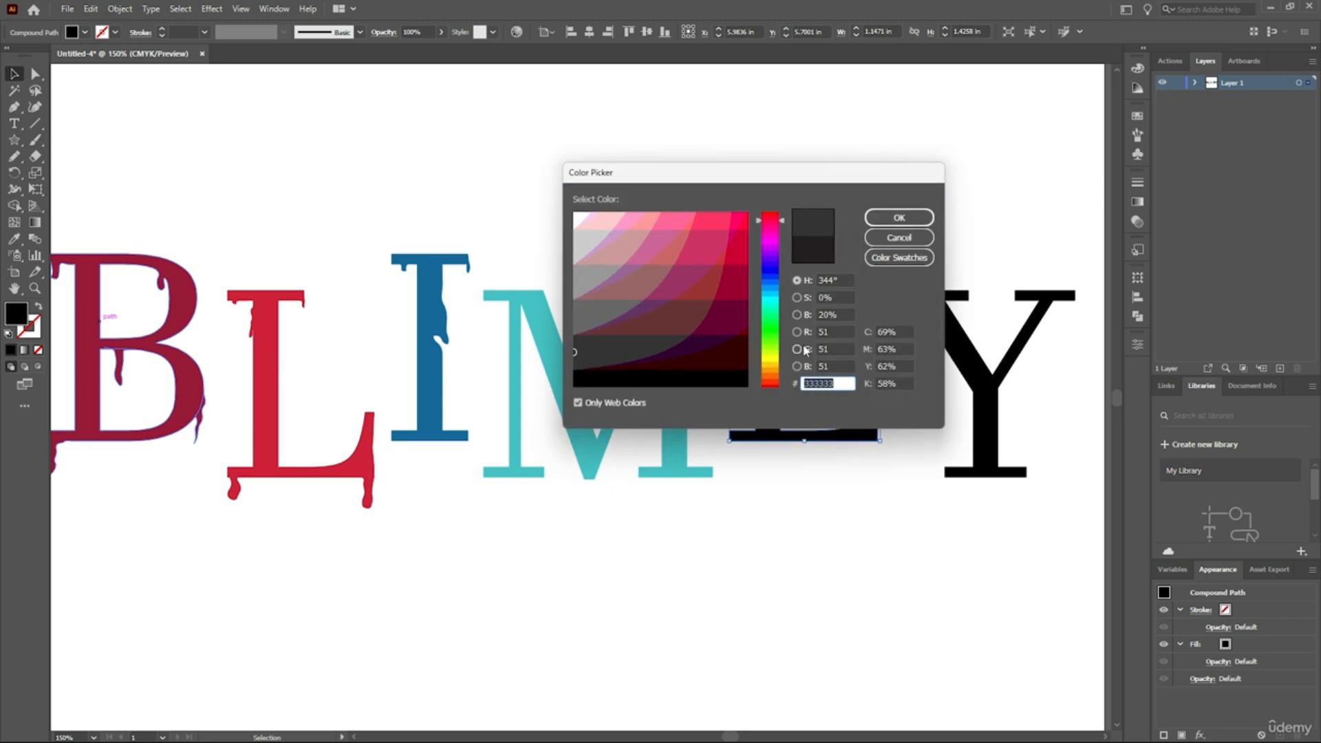
pyautogui.moveTo(774, 353); pyautogui.dragTo(777, 255)
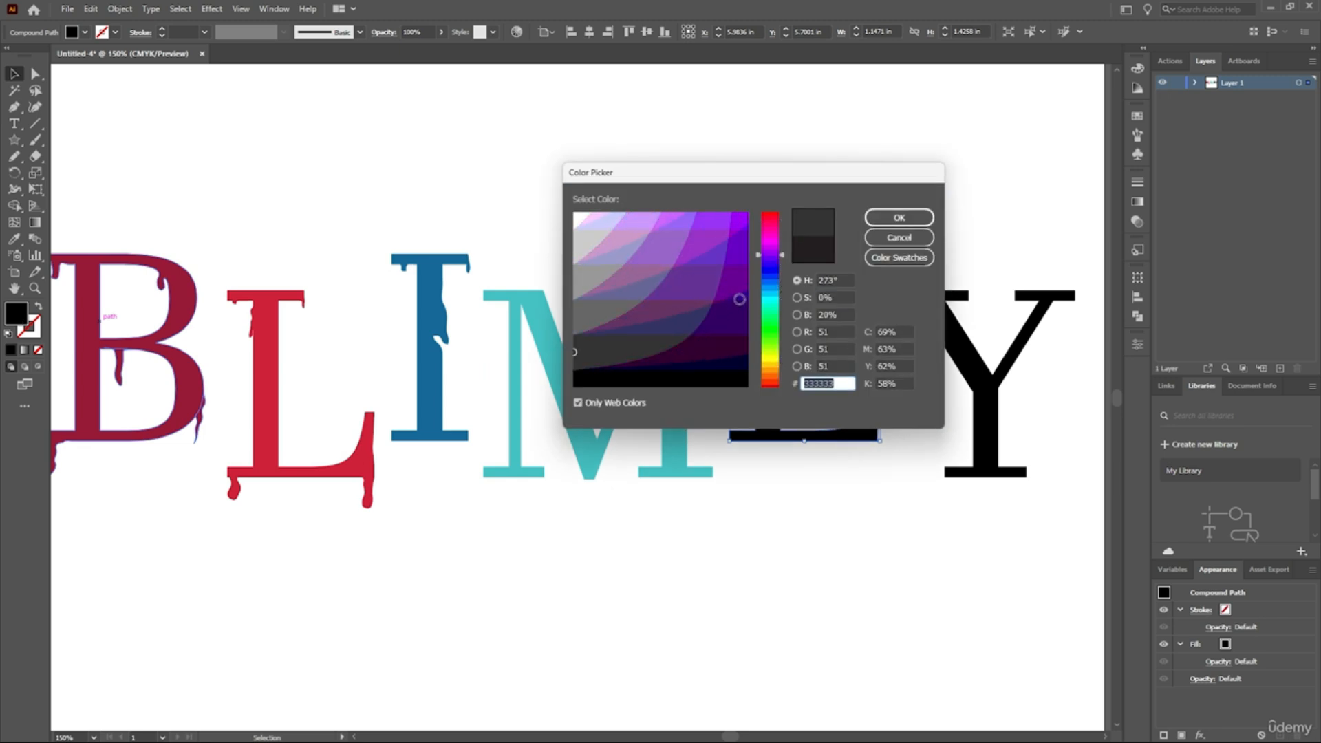
pyautogui.click(739, 299)
pyautogui.click(899, 217)
pyautogui.click(750, 526)
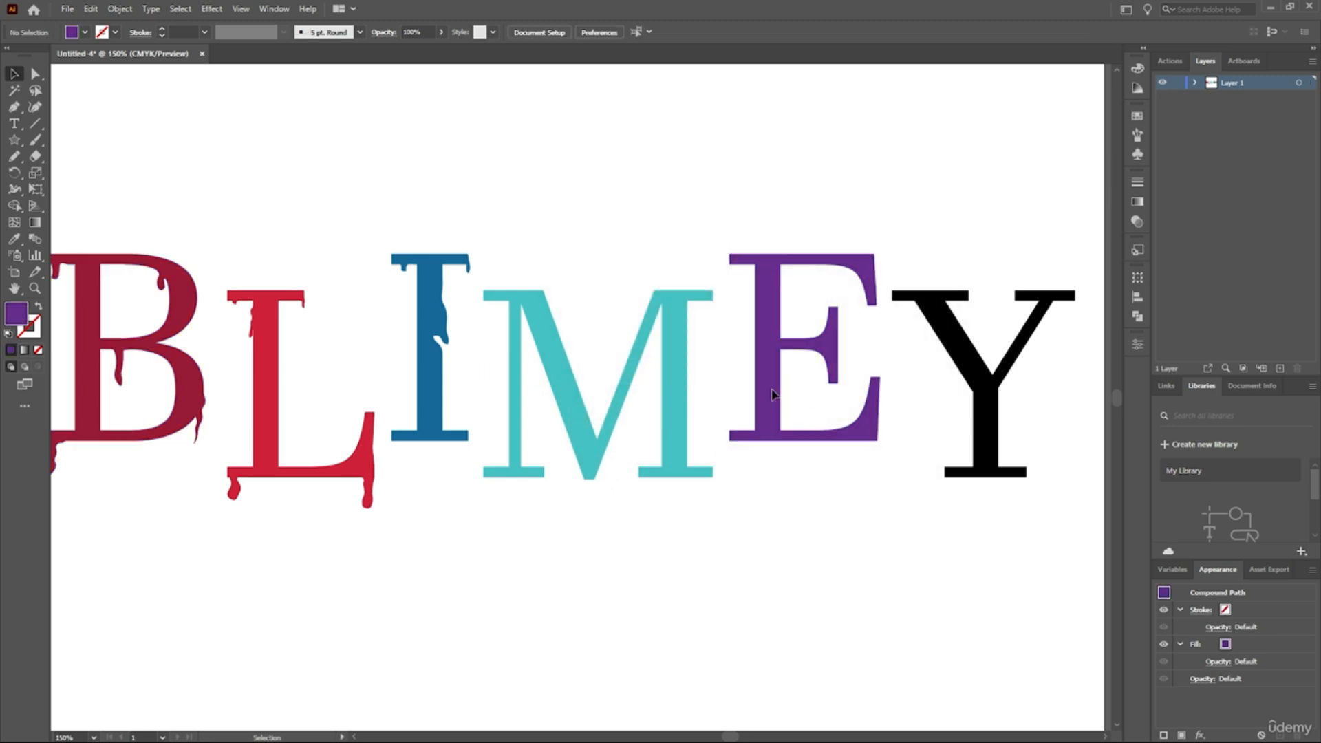
# - Undo the purple fill on the E and the turquoise fill on the M
pyautogui.doubleClick(983, 385)
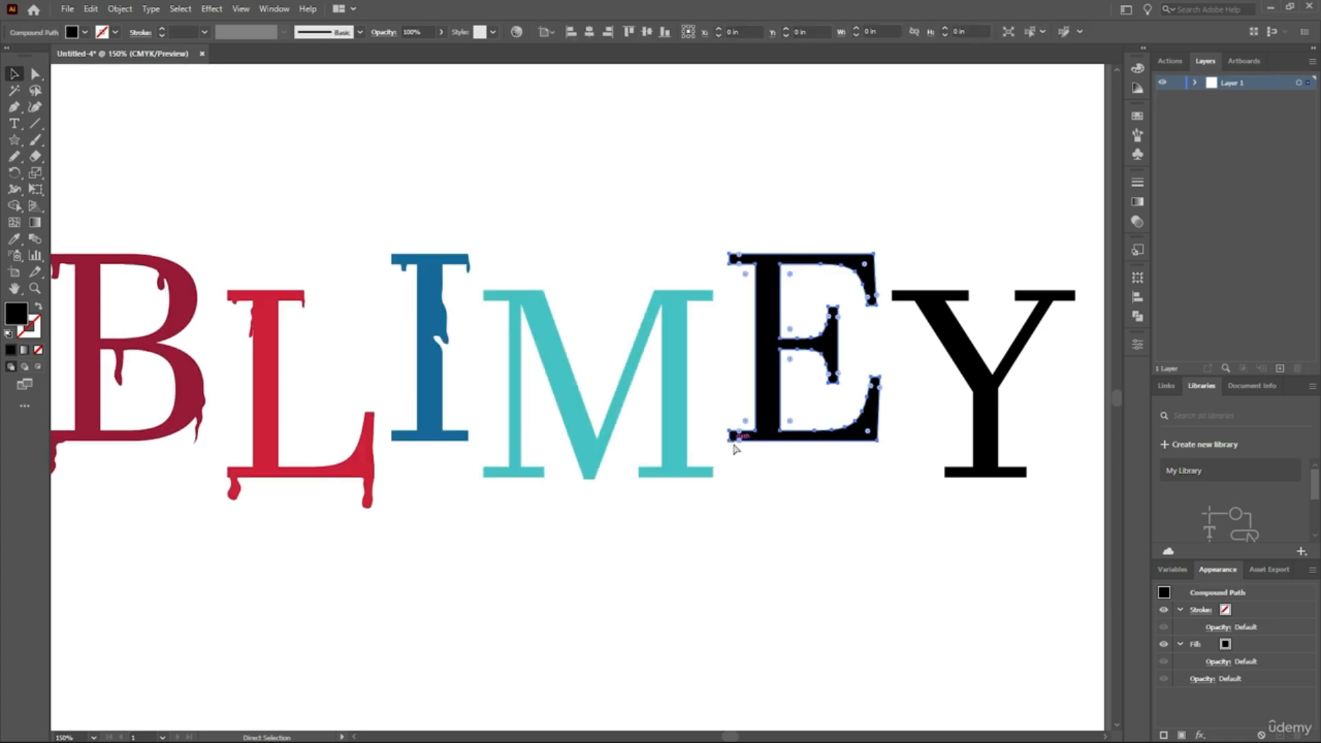
pyautogui.click(975, 370)
pyautogui.hotkey('ctrl', 'z')
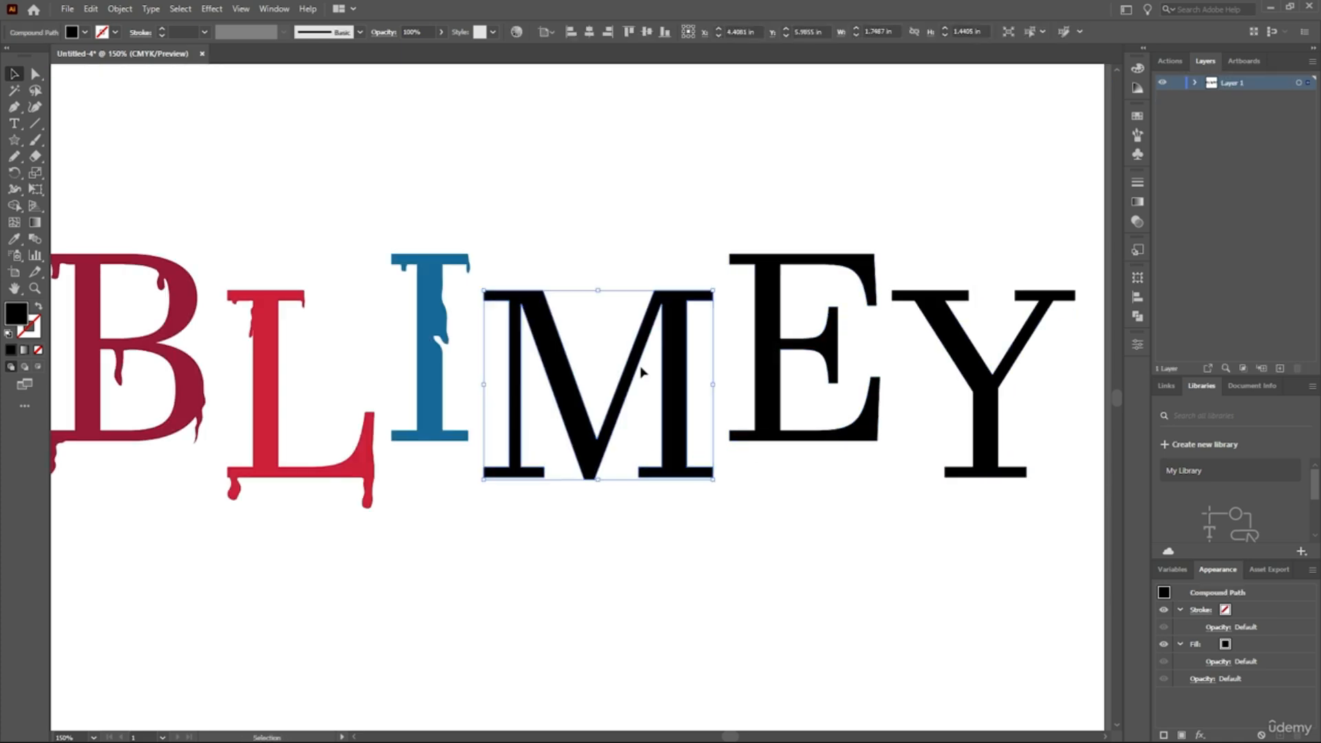
# - Fill the letter M with bright blue (#0099CC)
pyautogui.doubleClick(16, 313)
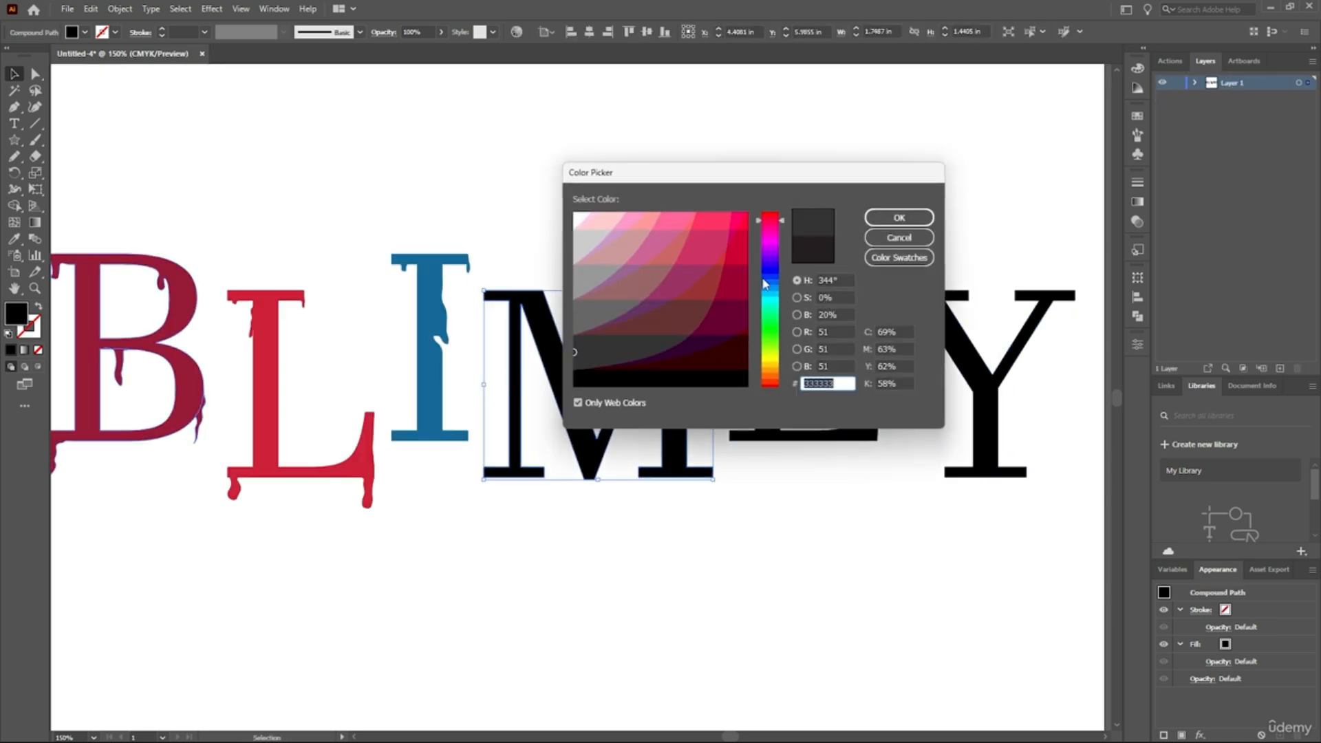
pyautogui.click(776, 285)
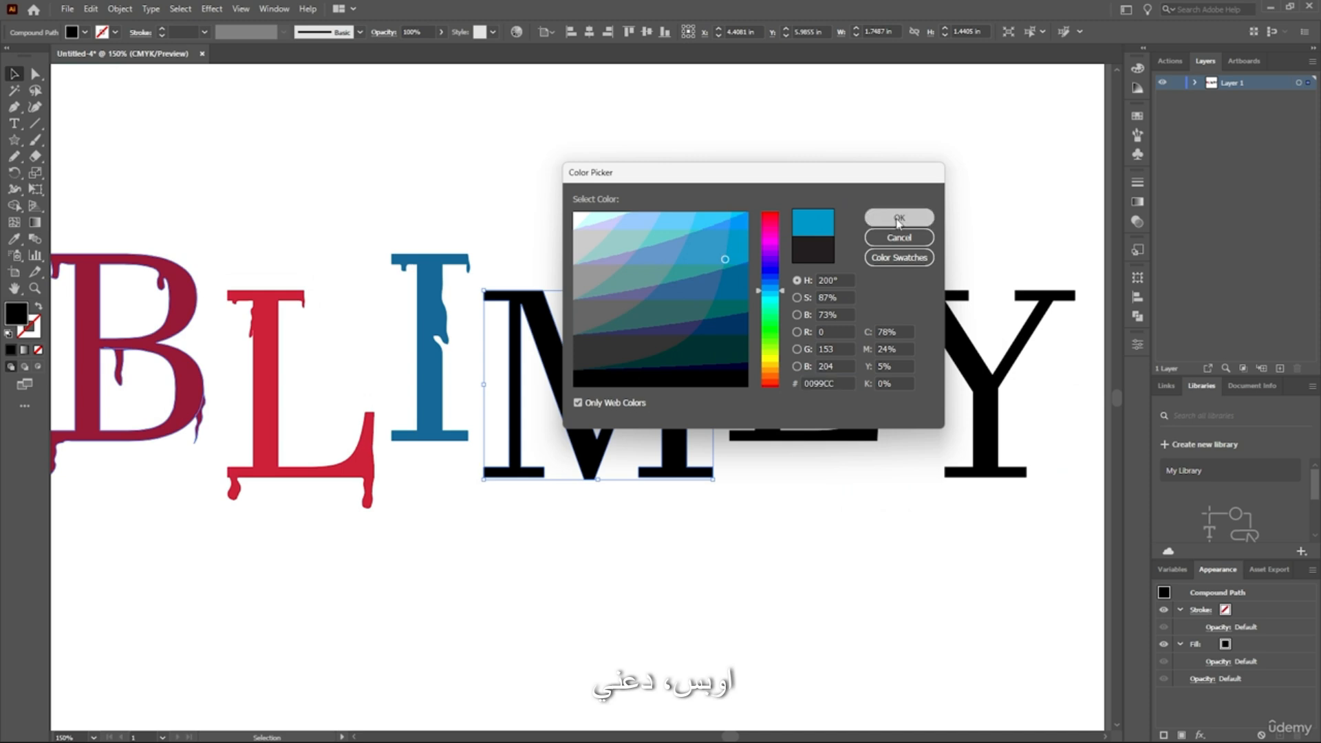
pyautogui.click(898, 218)
# - Fill the letter E with medium green (#009966)
pyautogui.click(750, 357)
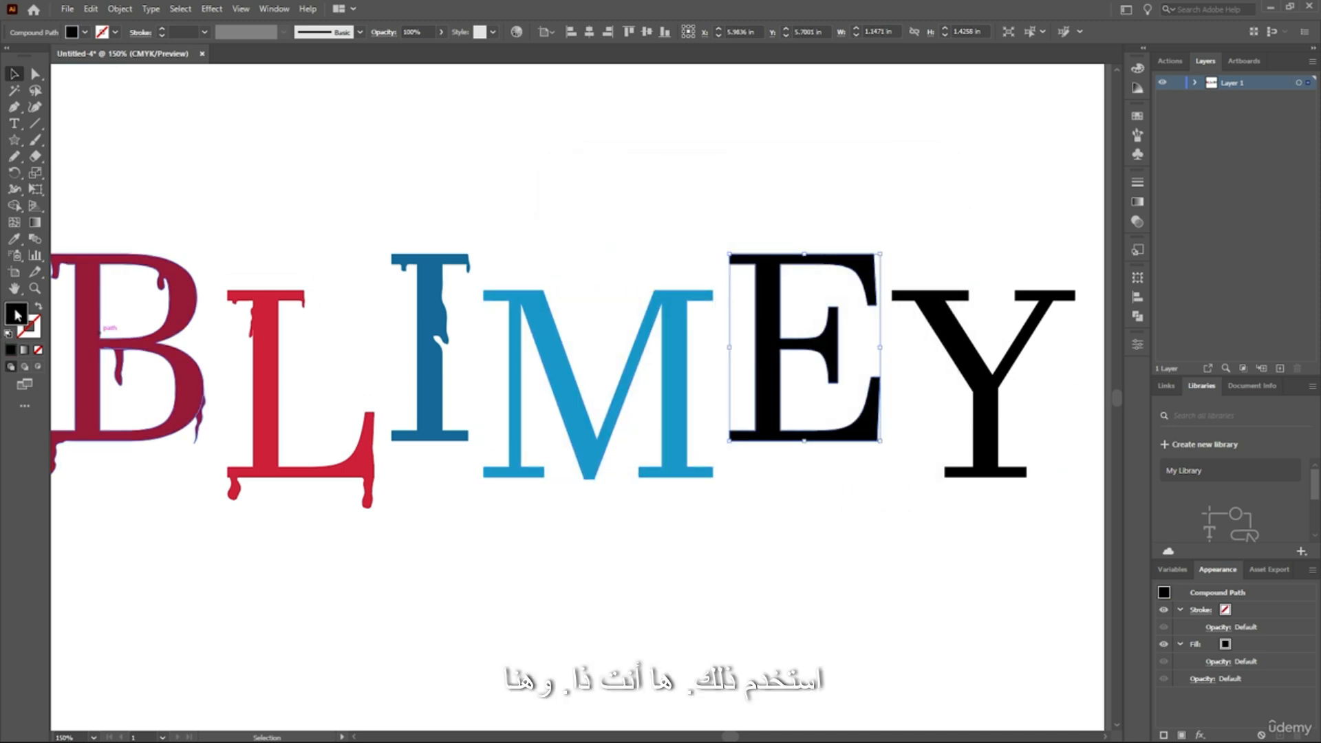
pyautogui.doubleClick(16, 314)
pyautogui.click(770, 345)
pyautogui.click(733, 320)
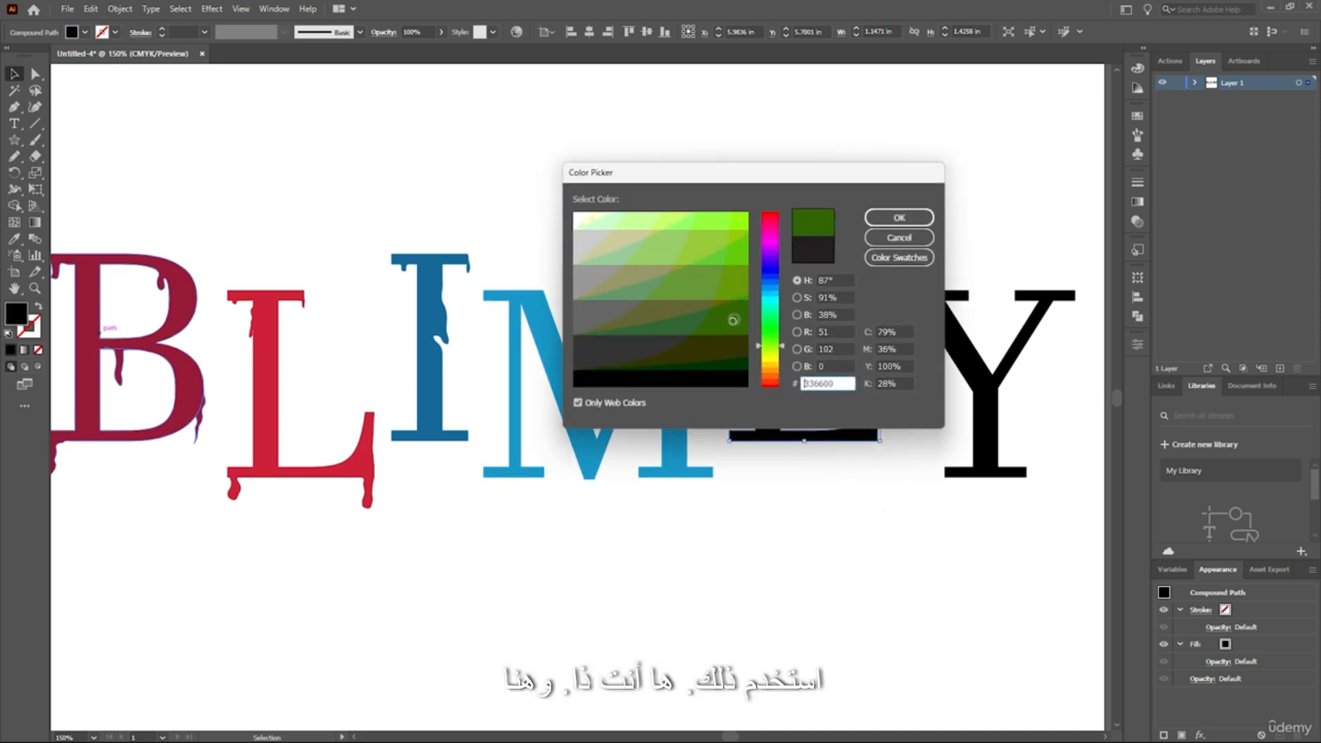
pyautogui.moveTo(775, 345); pyautogui.dragTo(772, 316)
pyautogui.click(720, 282)
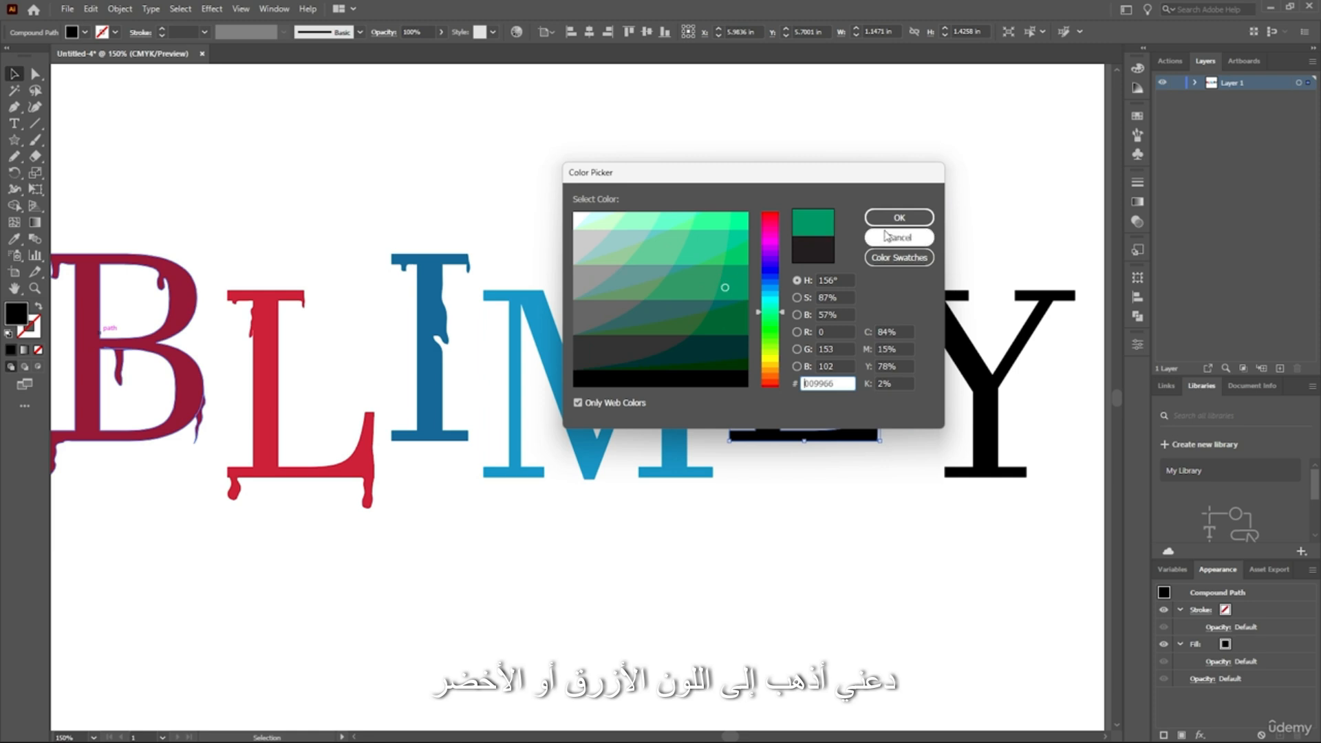
pyautogui.click(899, 217)
# - Fill the letter Y with light green and deselect it to check the whole coloured word
pyautogui.click(983, 399)
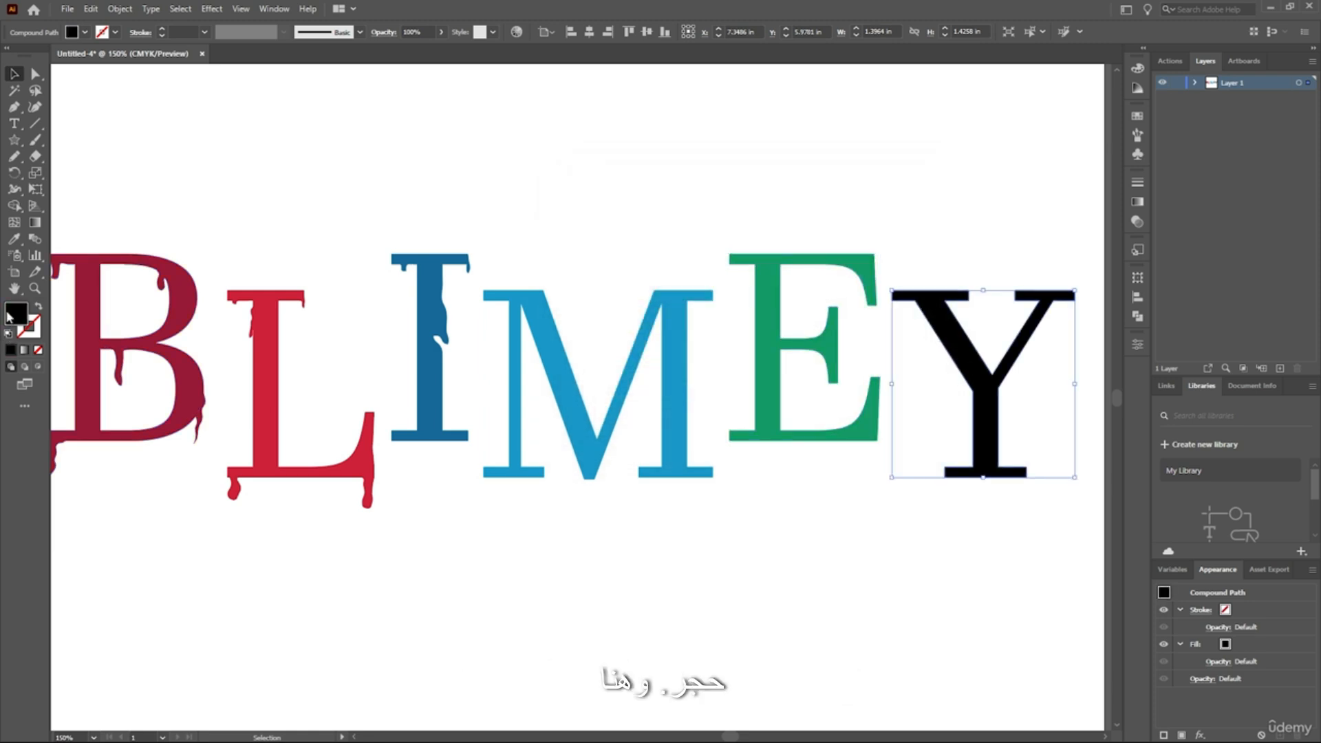
pyautogui.doubleClick(14, 315)
pyautogui.click(772, 314)
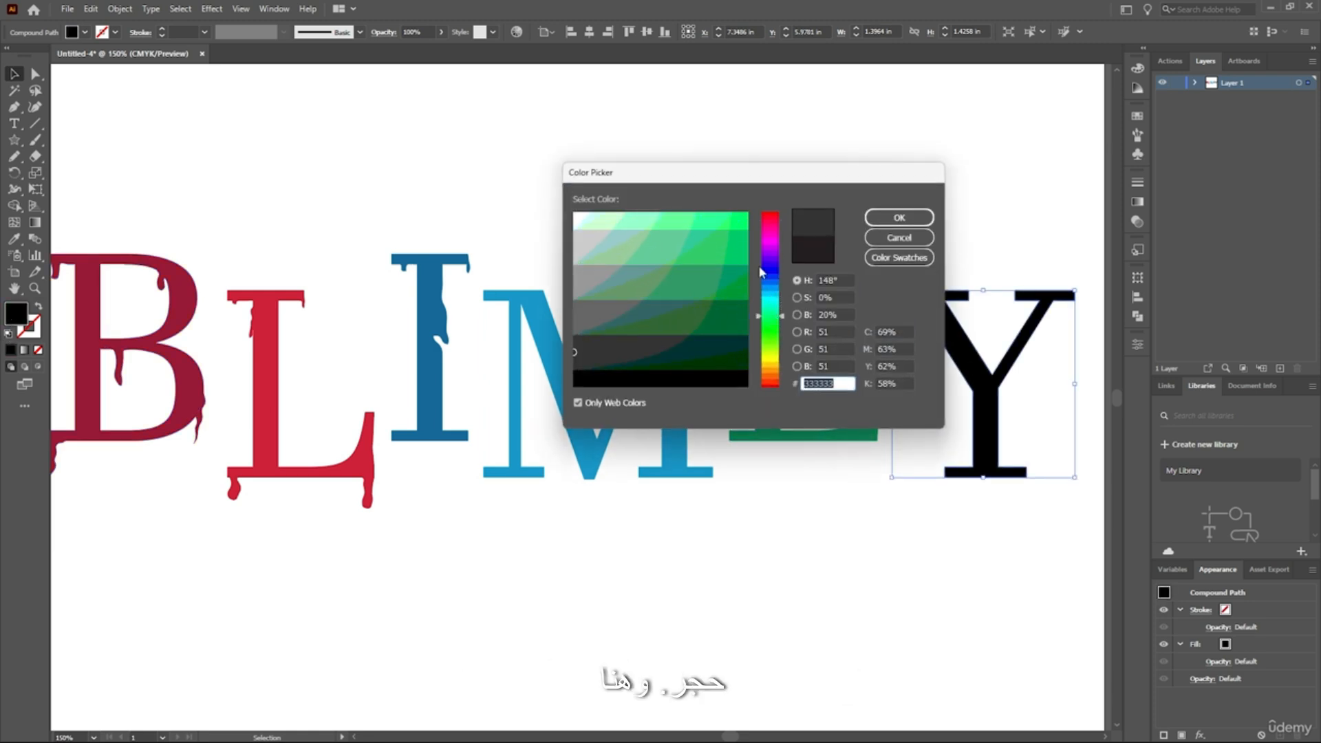
pyautogui.click(741, 221)
pyautogui.click(877, 218)
pyautogui.click(680, 187)
pyautogui.scroll(1, 679, 187)
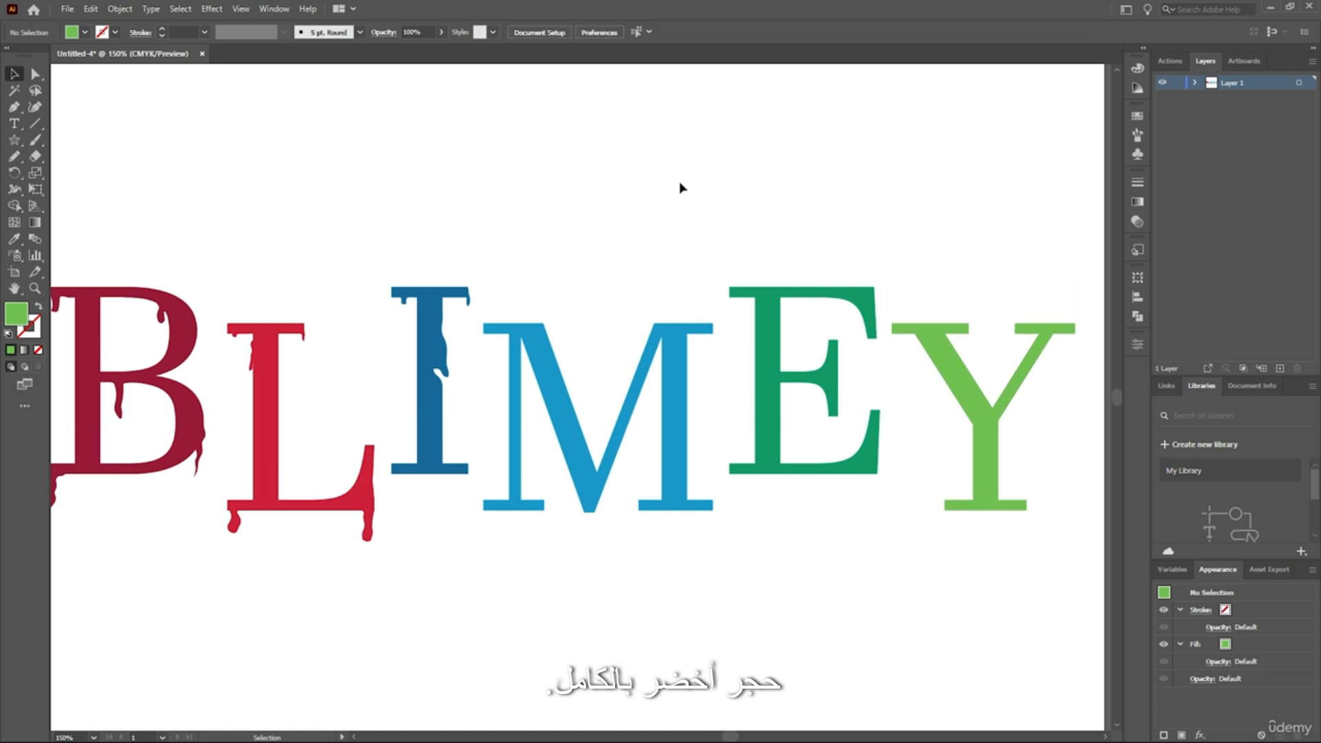
pyautogui.scroll(-1, 677, 193)
pyautogui.keyDown('alt'); pyautogui.scroll(-2, 672, 200); pyautogui.keyUp('alt')
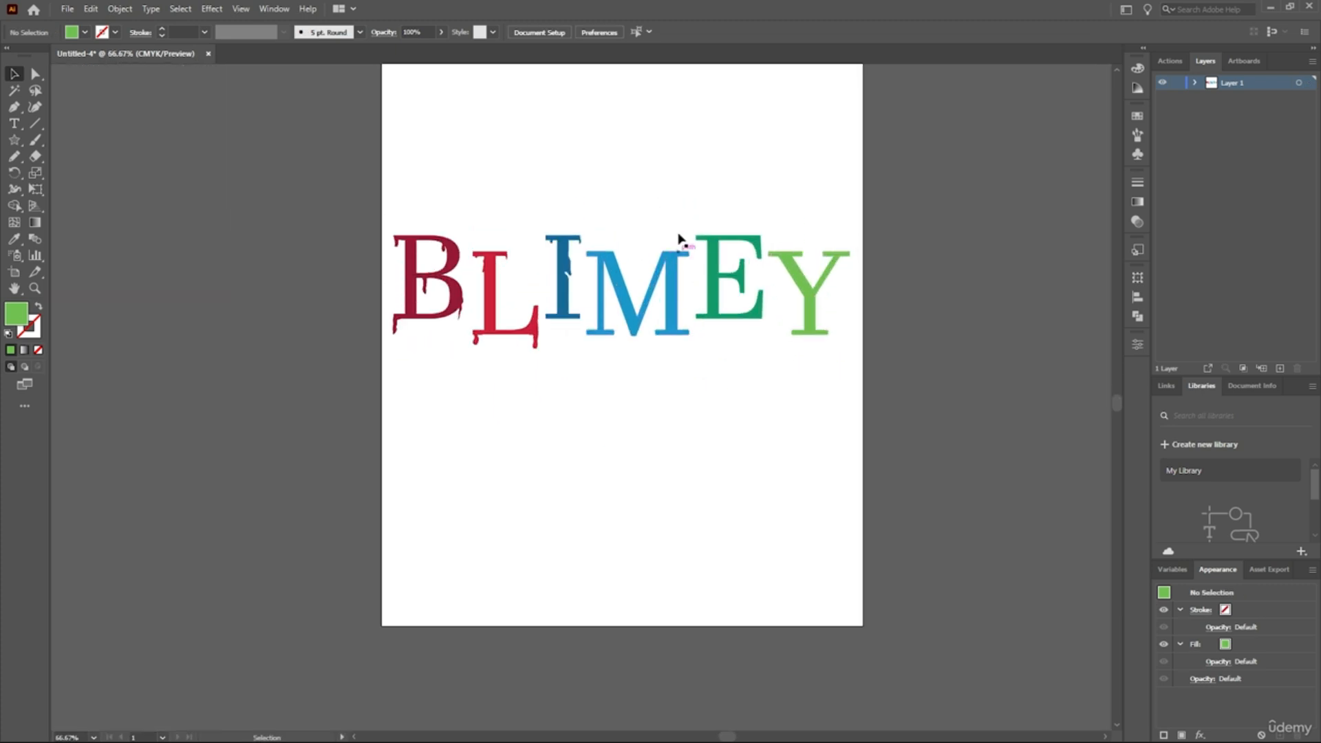
# - Select the M and draw a narrow, wavy drip beneath the arm of its top-left serif with the Pencil tool
pyautogui.keyDown('alt'); pyautogui.scroll(4, 628, 330); pyautogui.keyUp('alt')
pyautogui.click(610, 348)
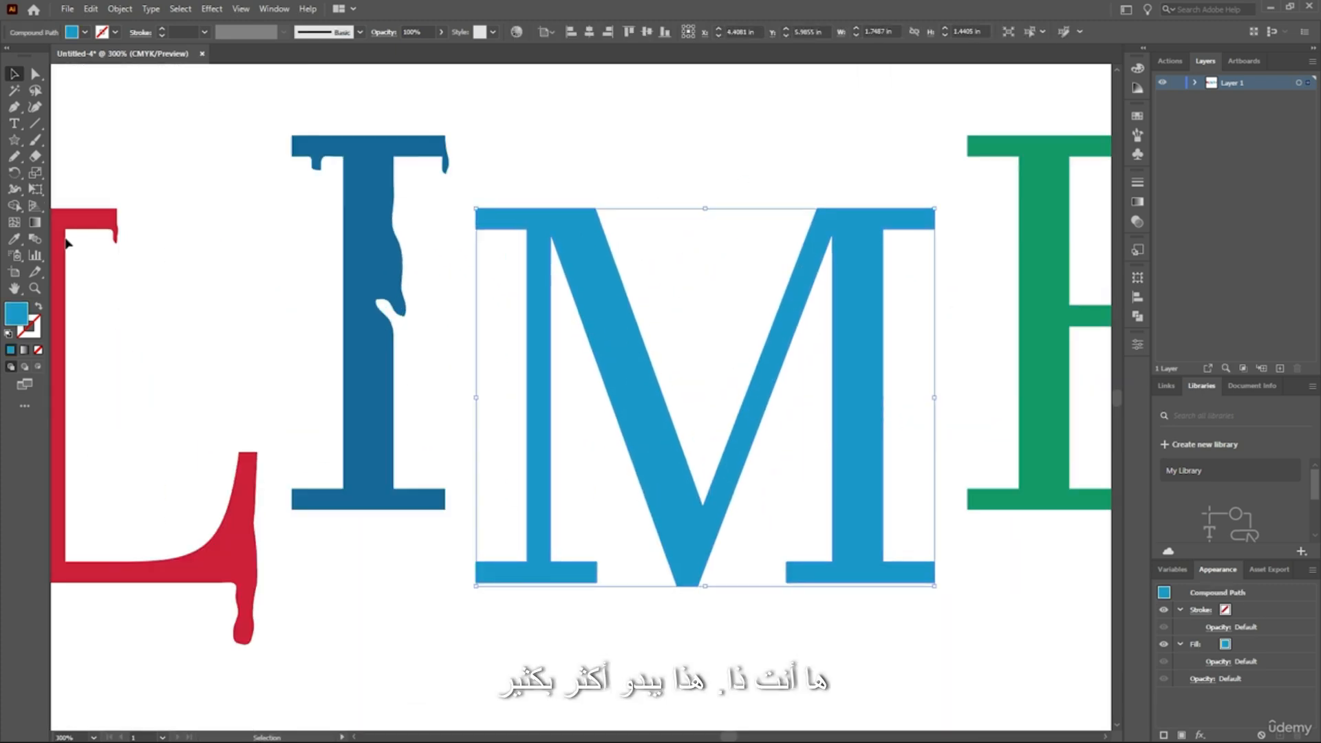
pyautogui.click(22, 157)
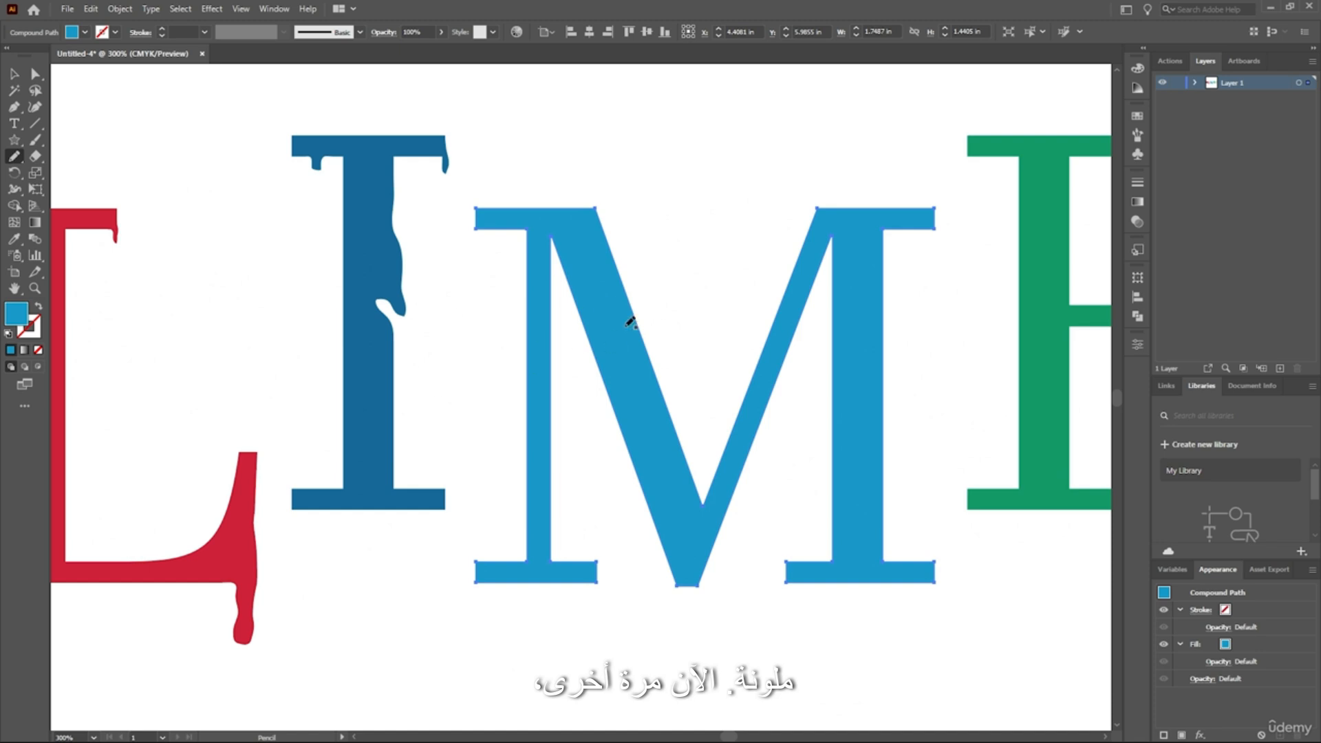
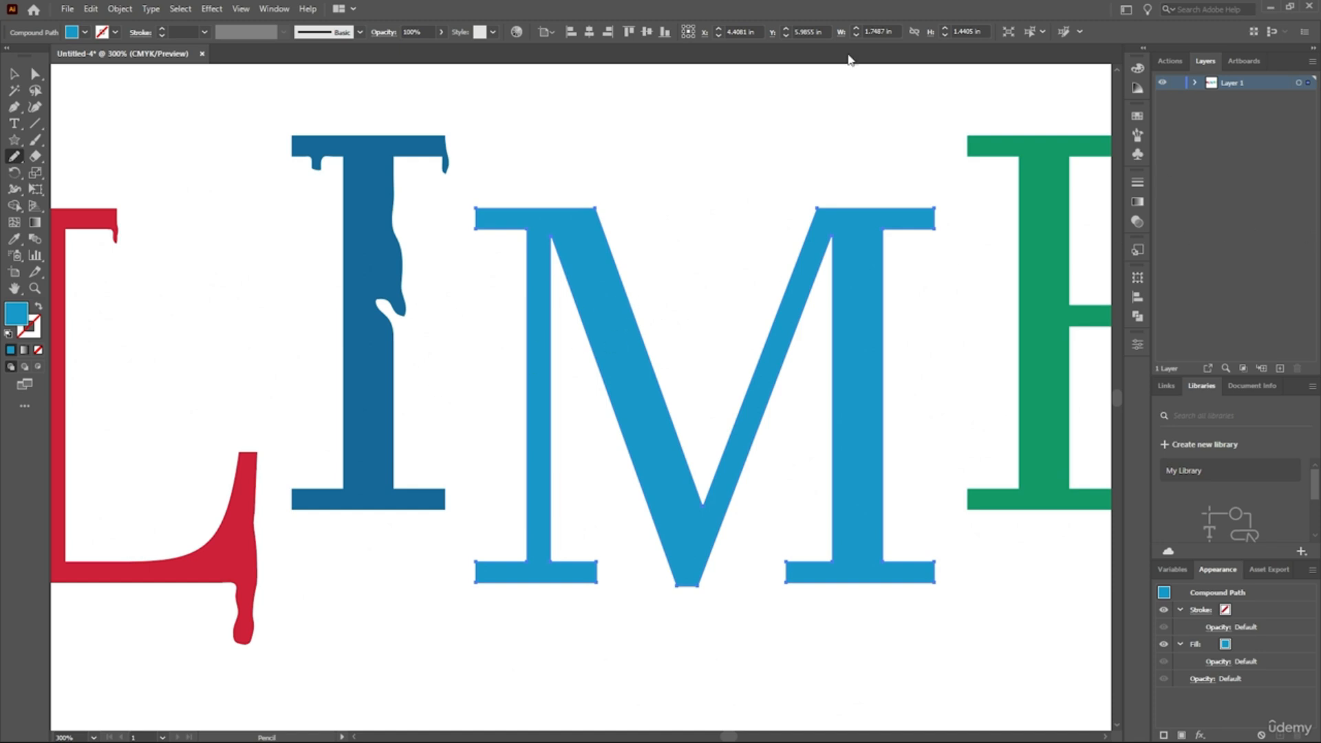
pyautogui.scroll(4, 501, 295)
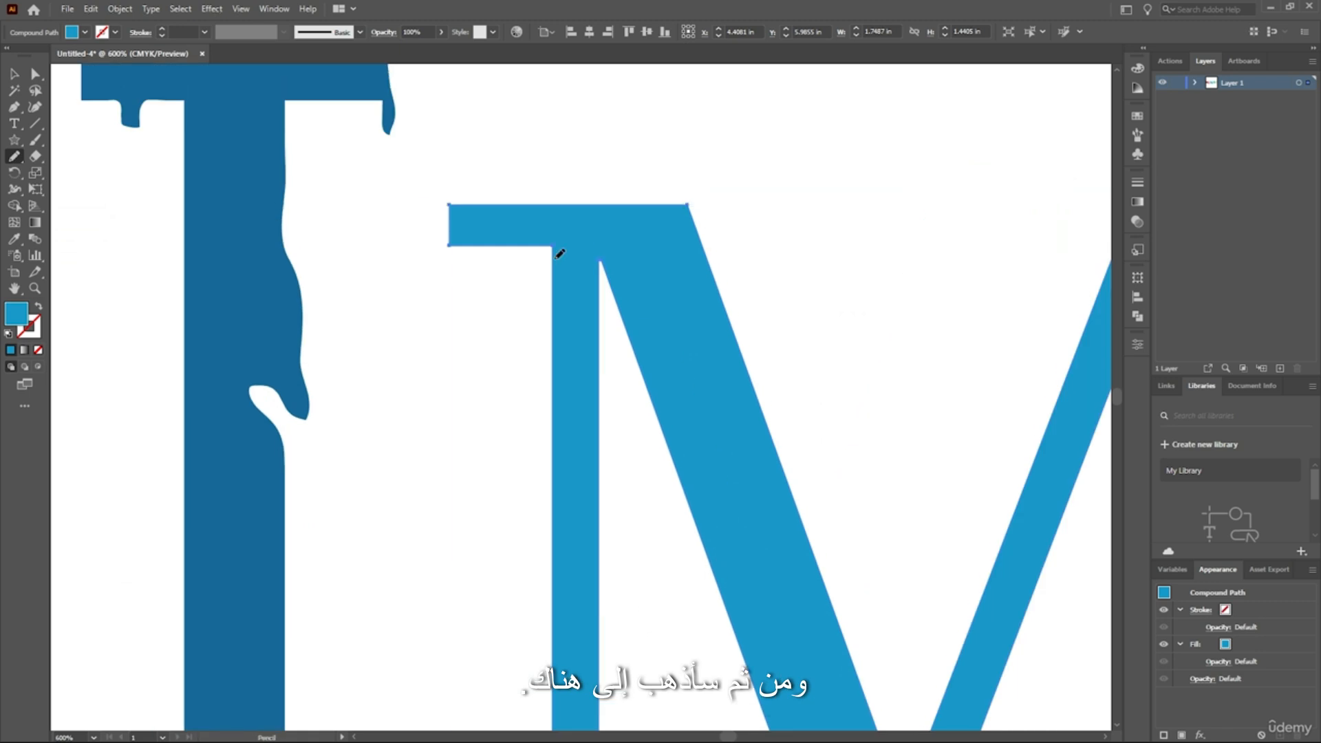
pyautogui.press('v')
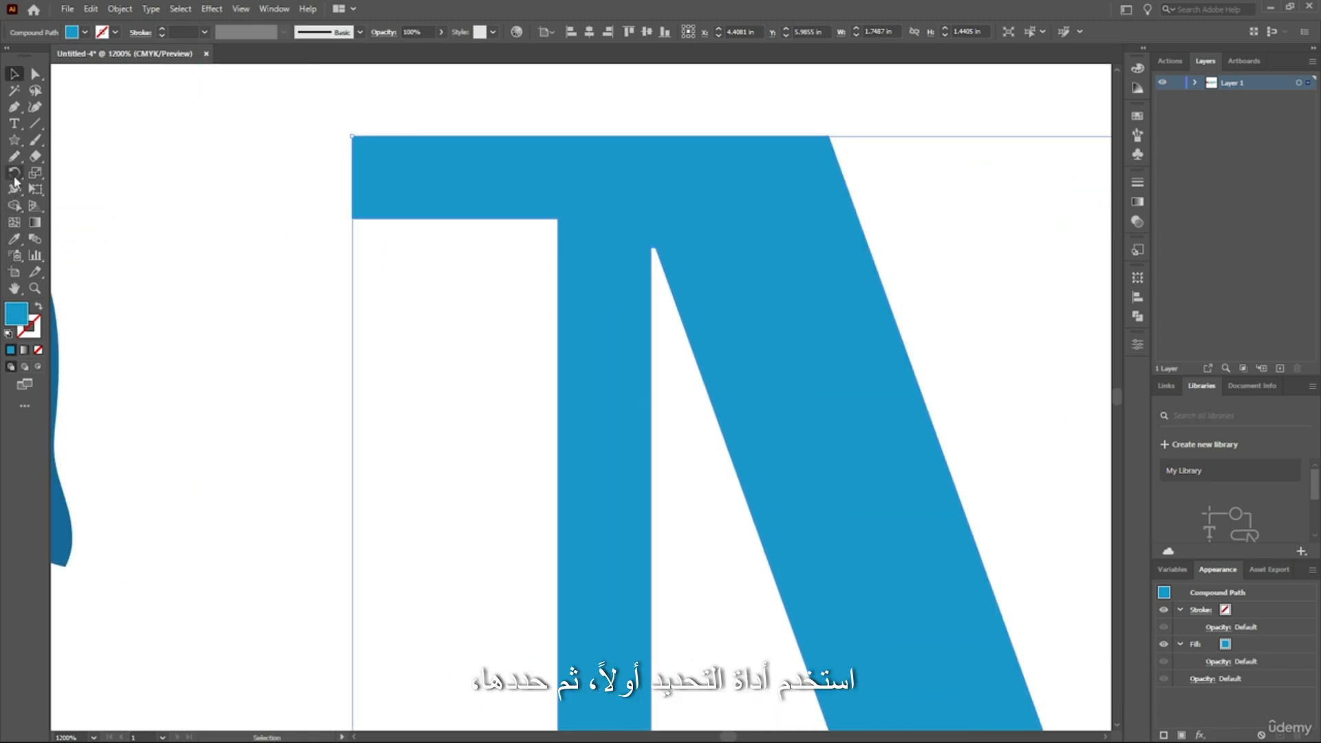
pyautogui.click(14, 157)
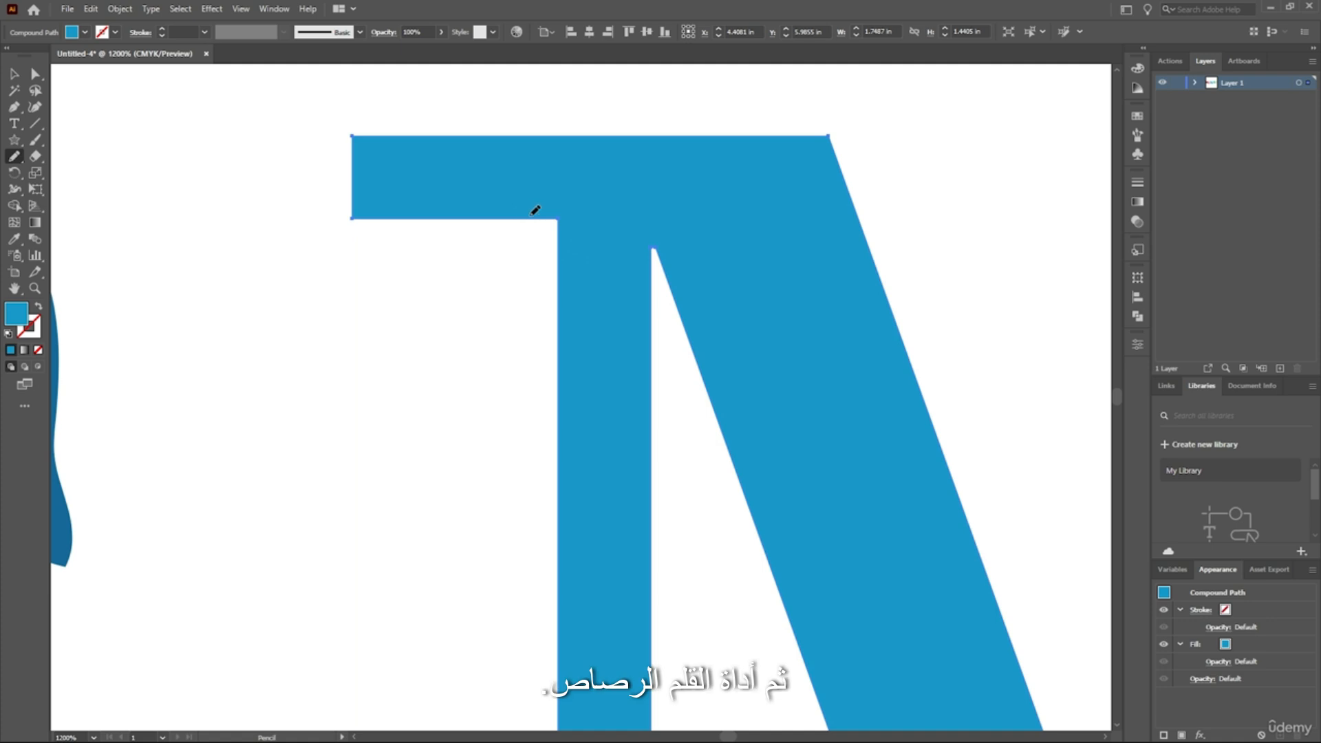
pyautogui.moveTo(441, 272)
pyautogui.mouseDown()
pyautogui.moveTo(453, 352)
pyautogui.moveTo(415, 410)
pyautogui.mouseUp()
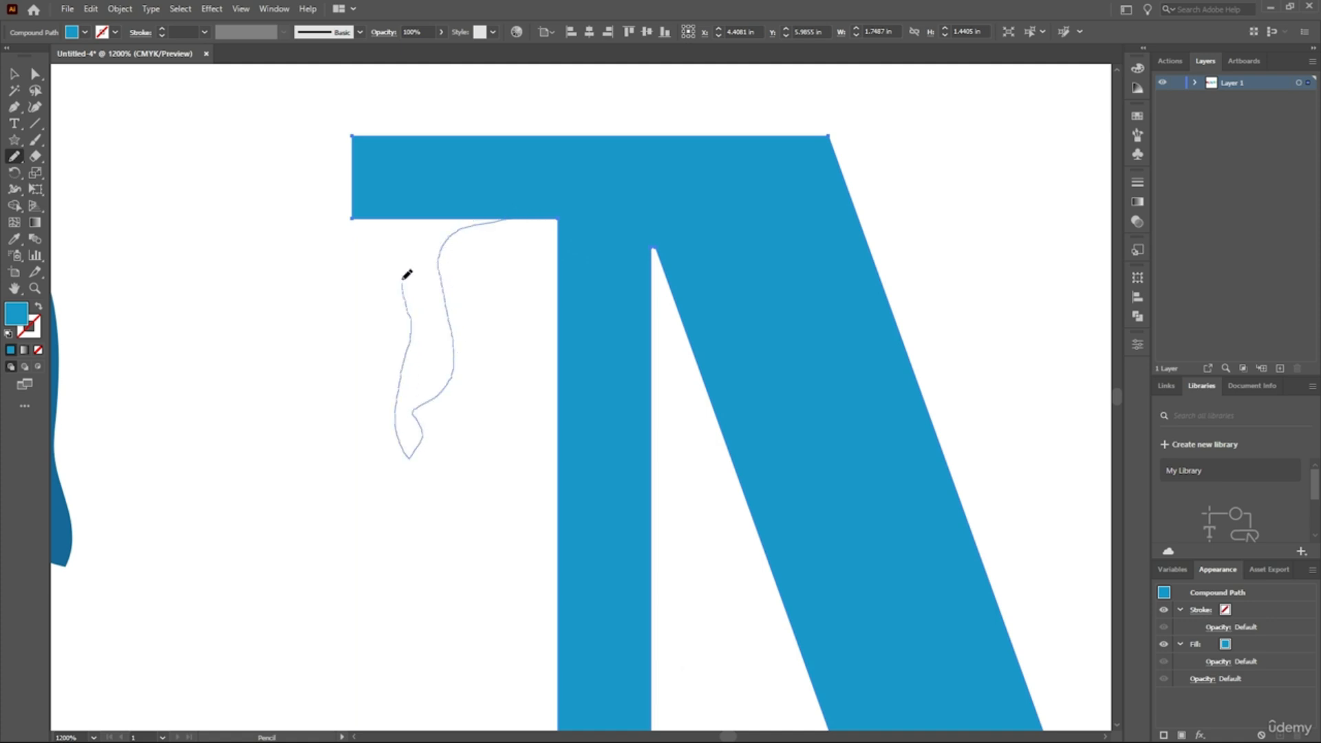
pyautogui.moveTo(383, 212); pyautogui.dragTo(385, 213)
pyautogui.scroll(-3, 525, 215)
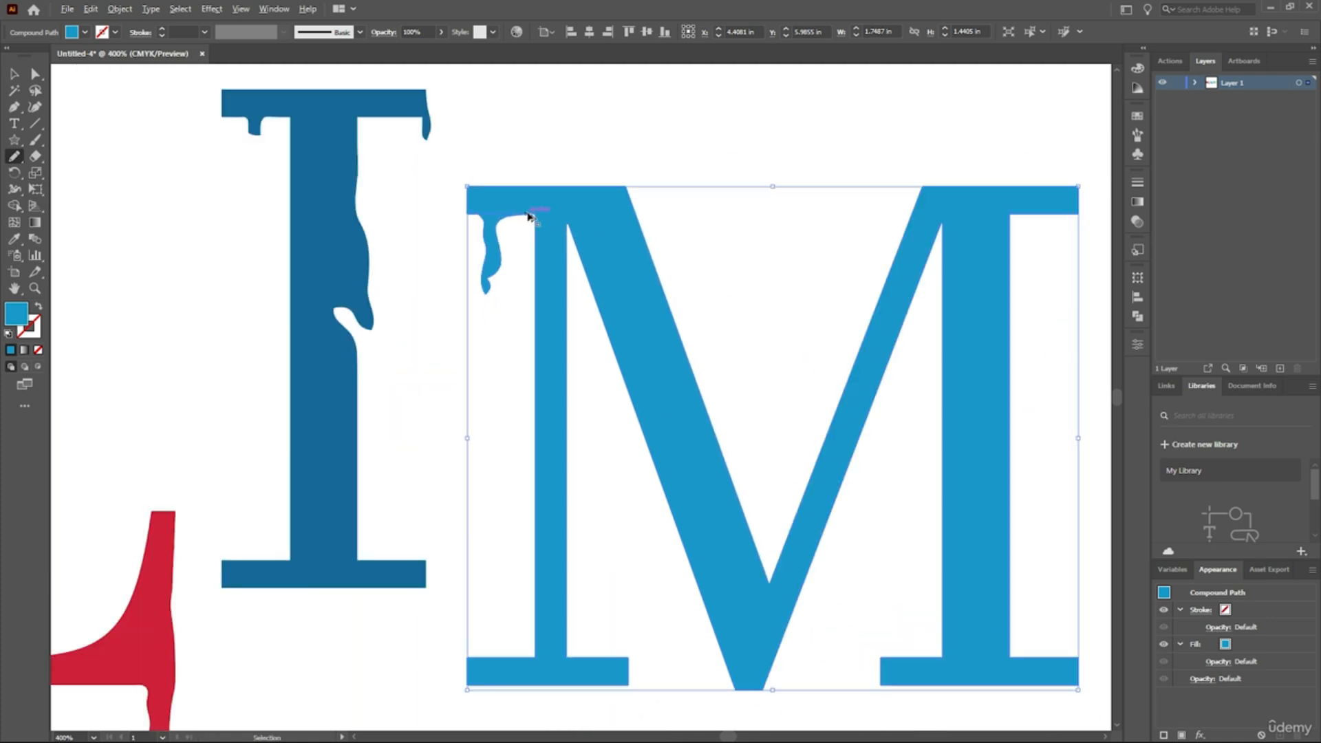
# - Draw a thick drip hanging from the M's top-right serif, rounding off the serif's outer corner
pyautogui.scroll(-1, 726, 505)
pyautogui.scroll(3, 1038, 344)
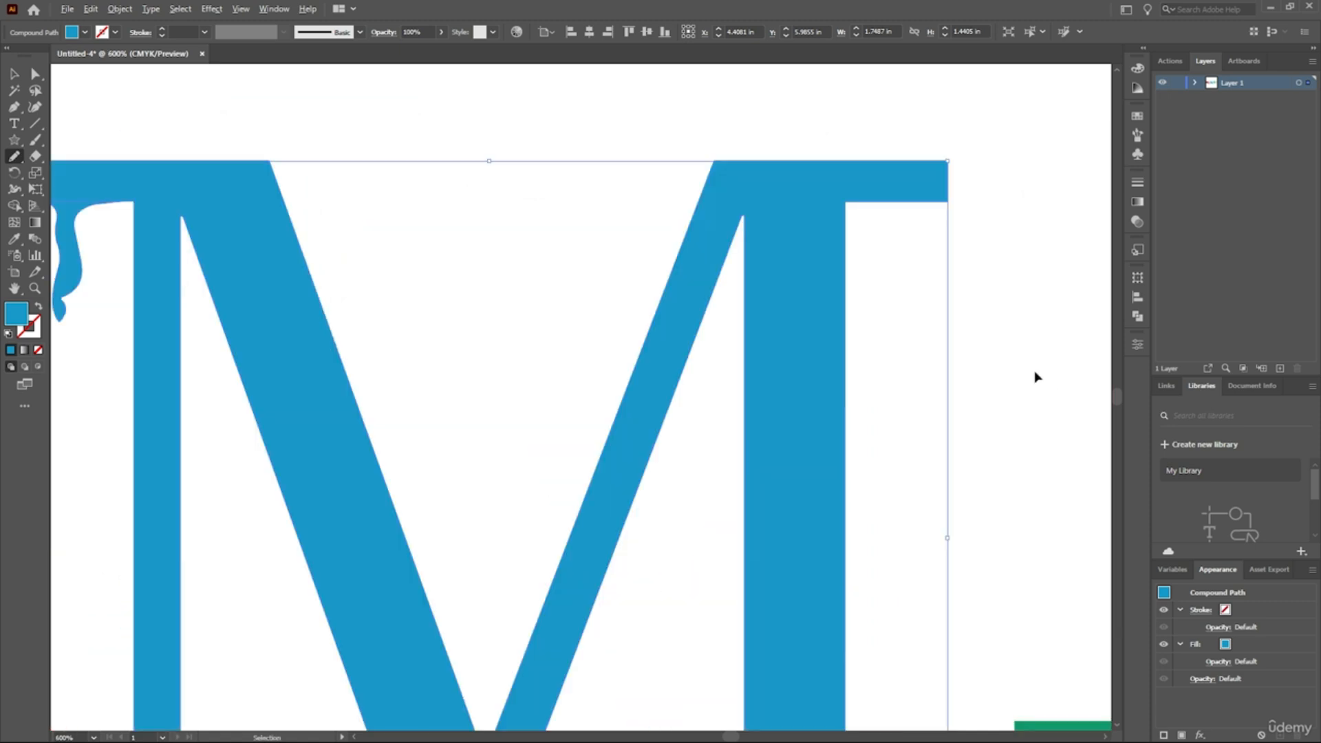
pyautogui.scroll(1, 956, 213)
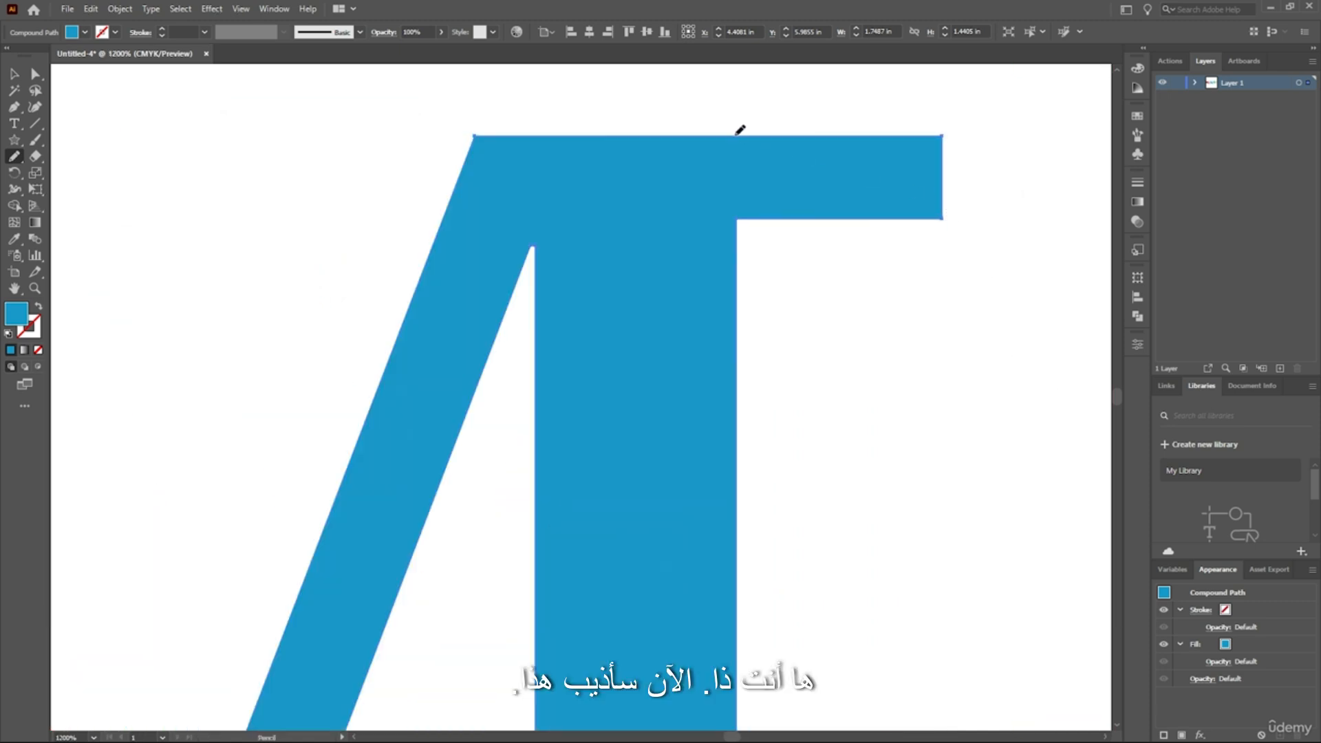
pyautogui.moveTo(912, 204)
pyautogui.mouseDown()
pyautogui.moveTo(902, 486)
pyautogui.moveTo(878, 480)
pyautogui.moveTo(836, 298)
pyautogui.mouseUp()
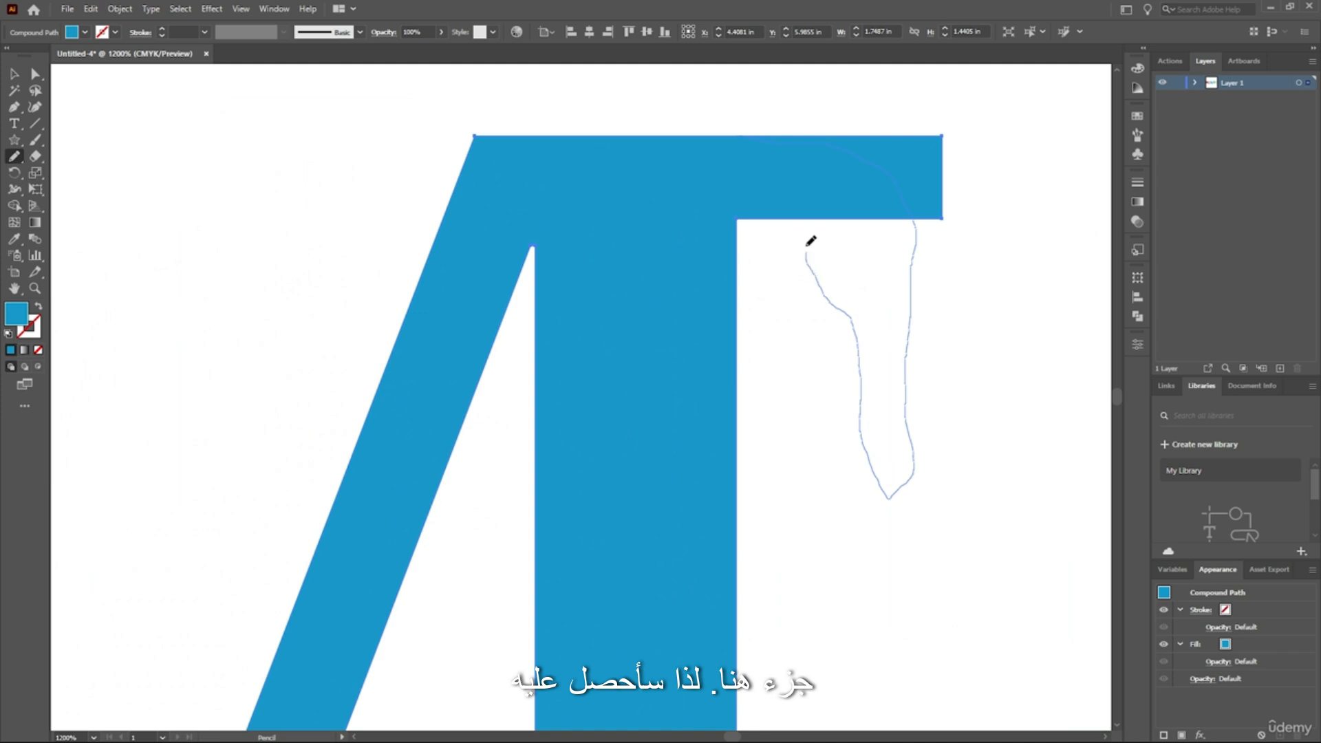
pyautogui.moveTo(794, 215); pyautogui.dragTo(791, 200)
pyautogui.scroll(-4, 787, 201)
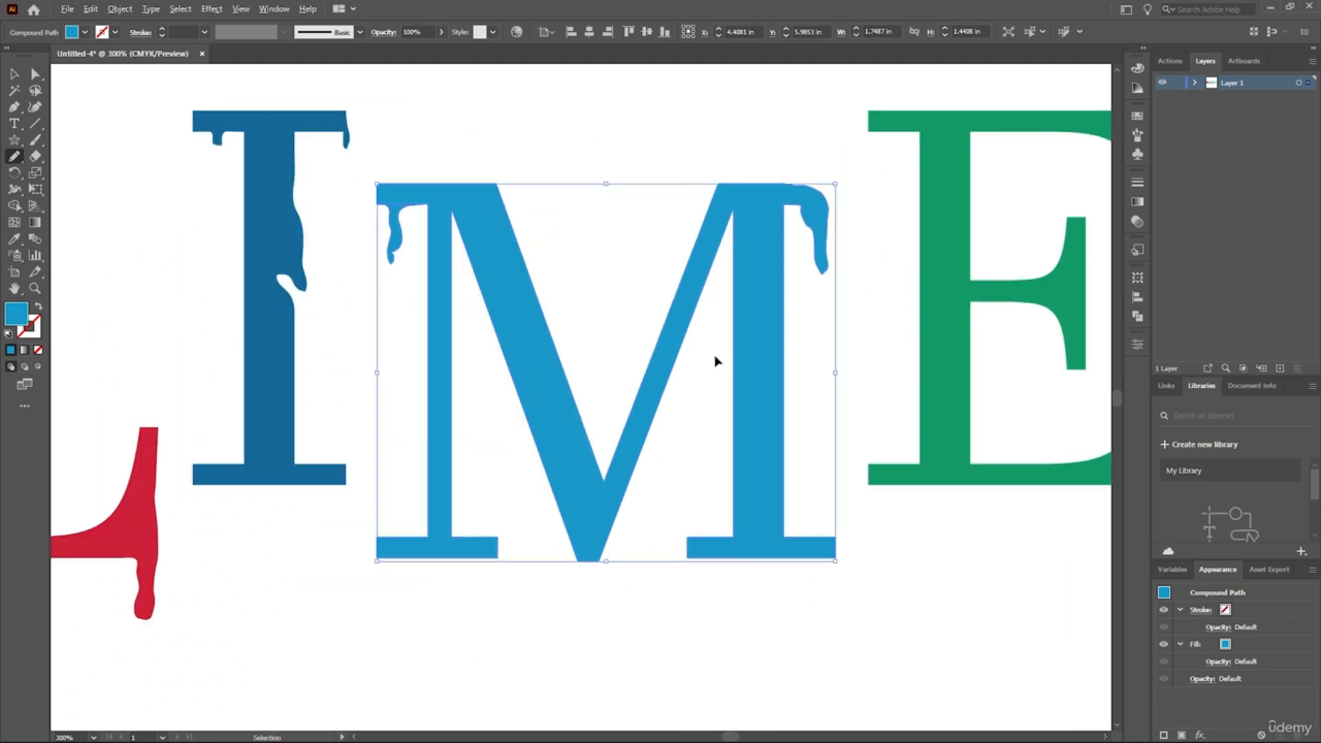
pyautogui.scroll(3, 461, 553)
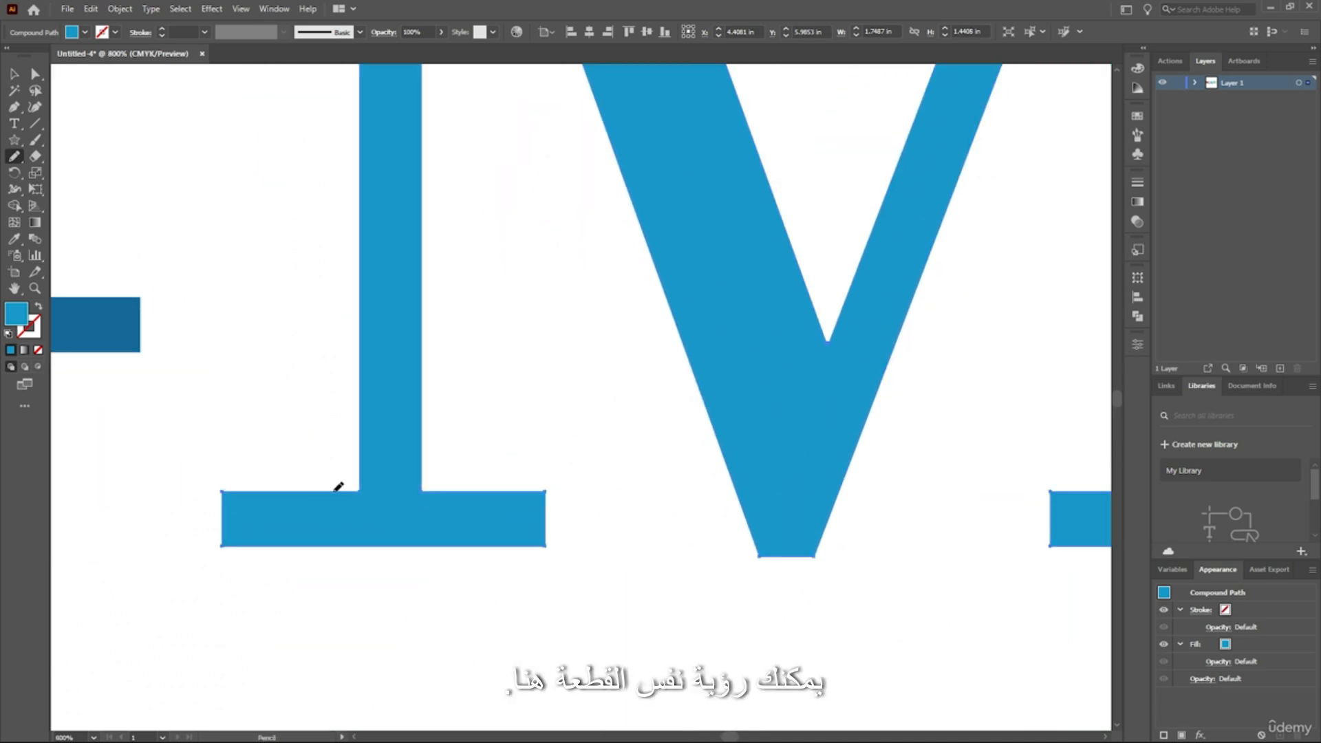
# - Draw a curved drip from the outer end of the M's bottom-left serif and a long, thin drip hanging off its right diagonal
pyautogui.moveTo(319, 647)
pyautogui.mouseDown()
pyautogui.moveTo(318, 552)
pyautogui.moveTo(341, 539)
pyautogui.mouseUp()
pyautogui.scroll(-4, 477, 495)
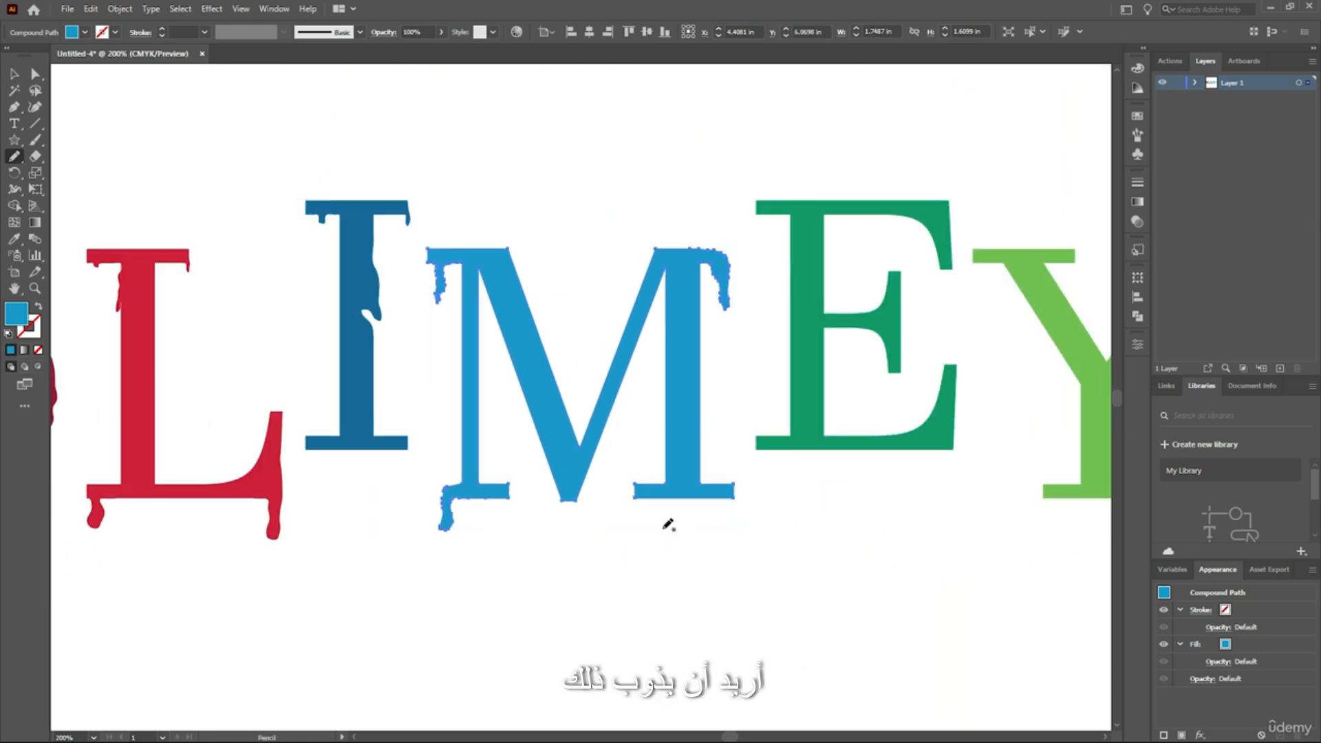
pyautogui.scroll(1, 667, 525)
pyautogui.scroll(1, 609, 438)
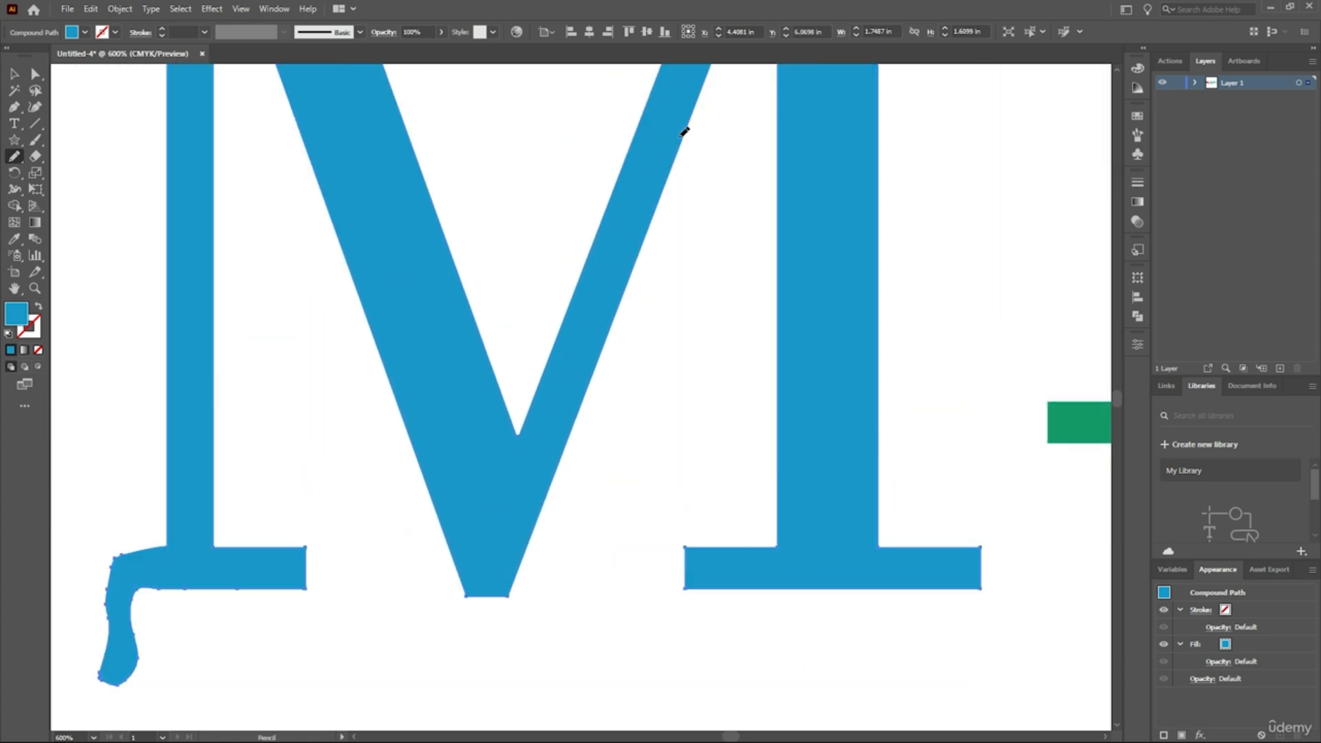
pyautogui.moveTo(643, 222); pyautogui.dragTo(636, 353)
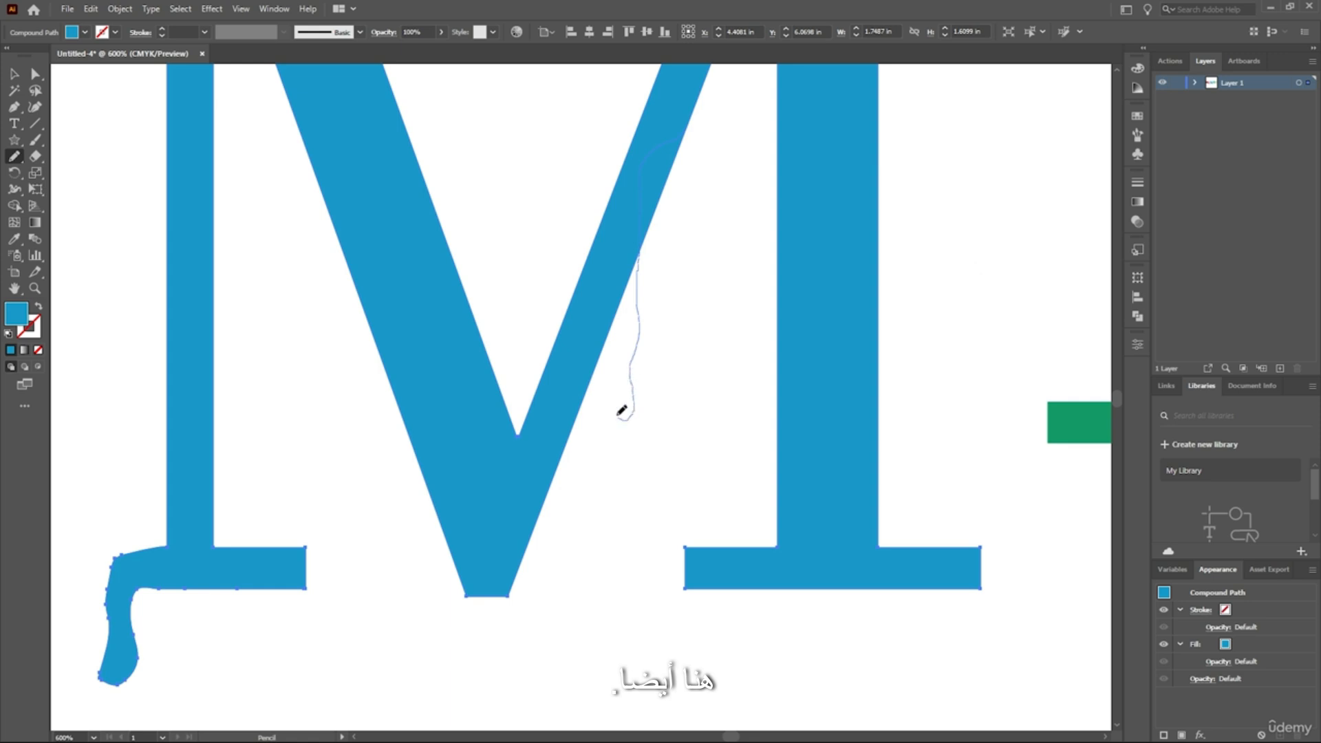
pyautogui.moveTo(618, 415)
pyautogui.mouseDown()
pyautogui.moveTo(617, 330)
pyautogui.moveTo(722, 273)
pyautogui.mouseUp()
pyautogui.scroll(-1, 720, 275)
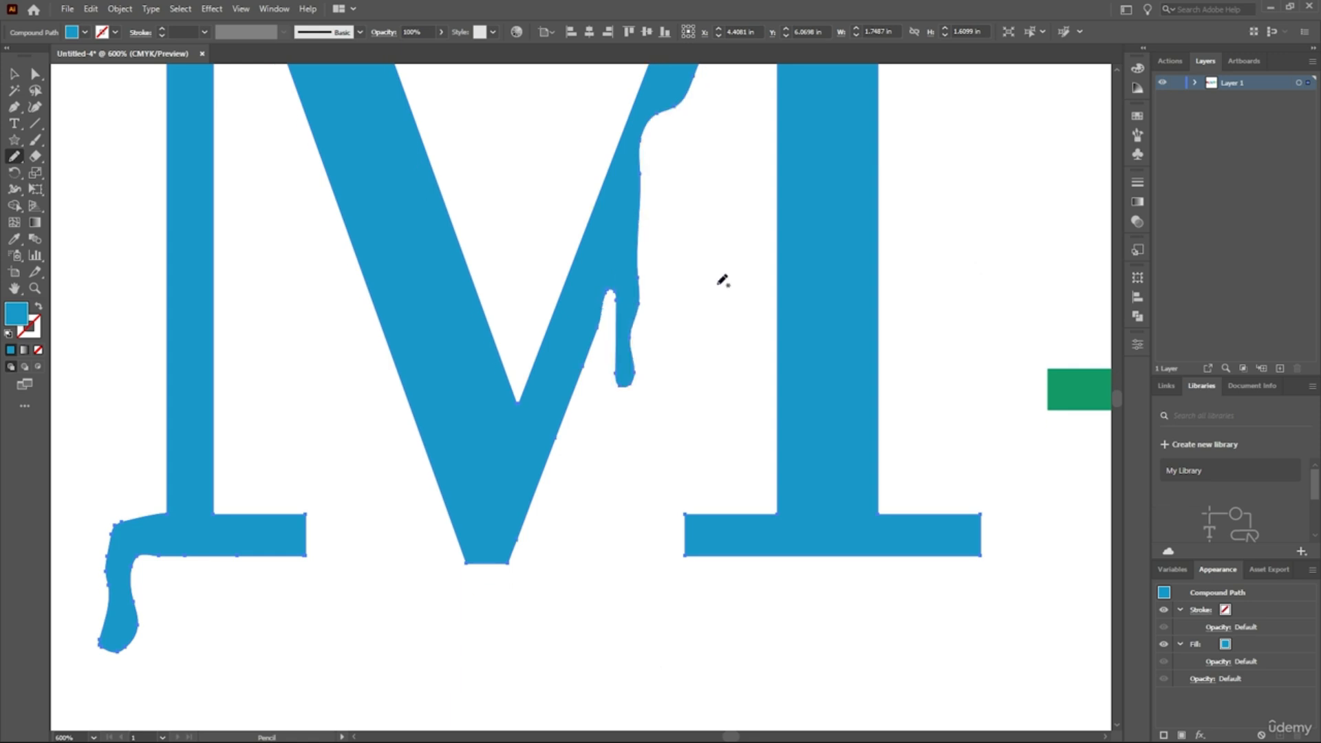
# - Draw a short drip at the inner end of the M's bottom-right serif, rounding off that corner
pyautogui.scroll(2, 843, 509)
pyautogui.scroll(3, 763, 551)
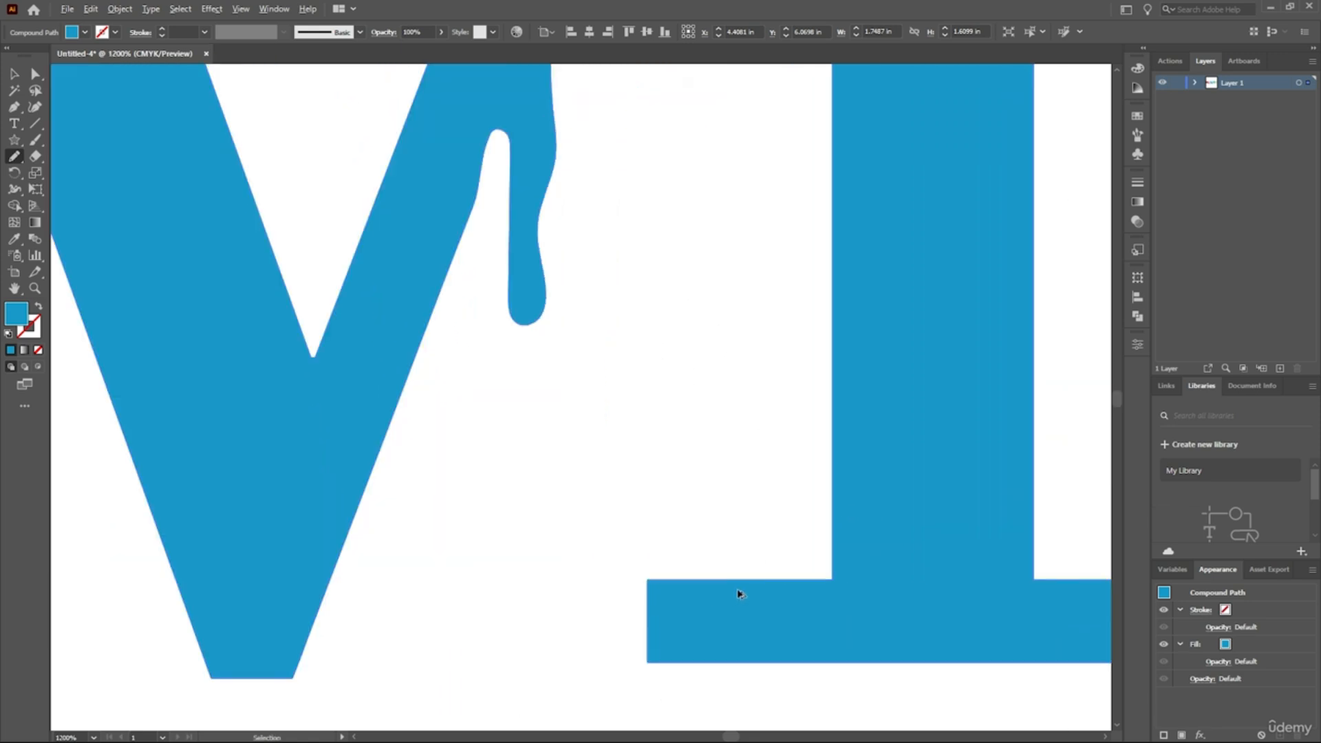
pyautogui.moveTo(712, 700)
pyautogui.mouseDown()
pyautogui.moveTo(747, 706)
pyautogui.moveTo(810, 574)
pyautogui.mouseUp()
pyautogui.scroll(-5, 813, 550)
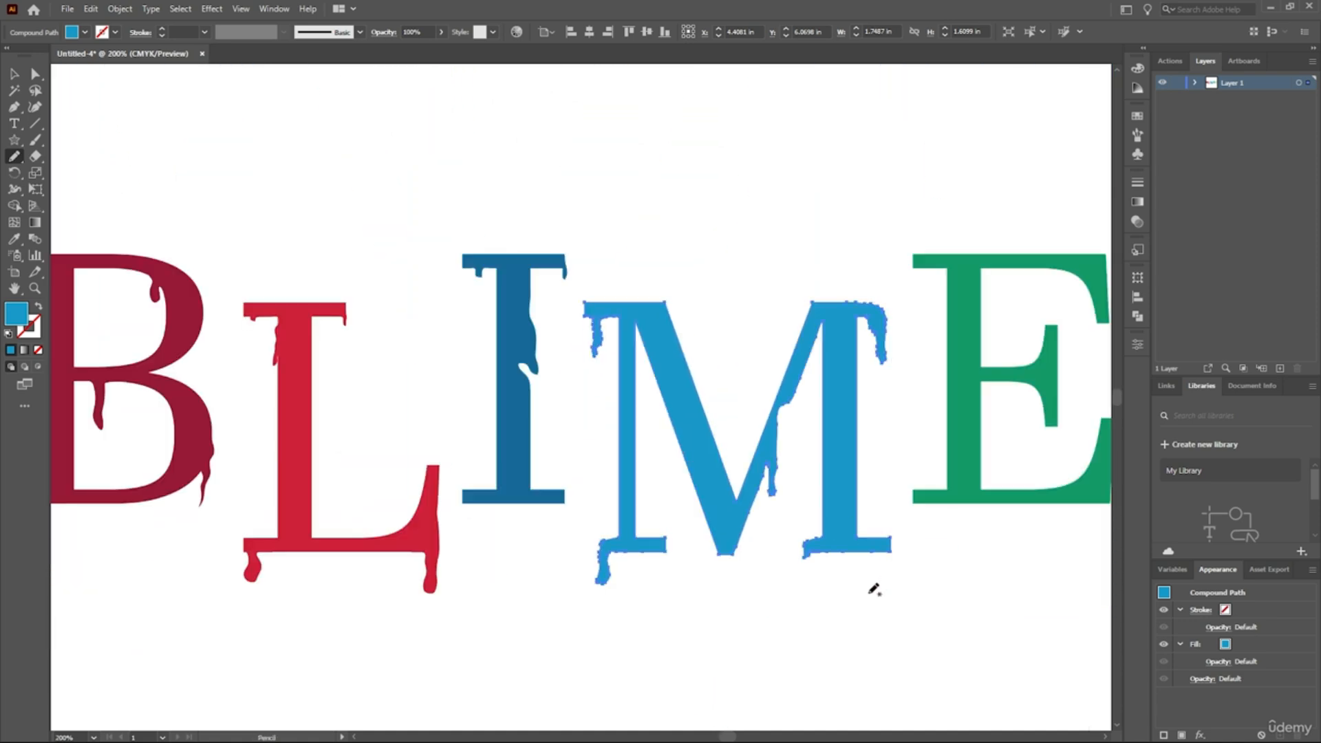
# - Check the dripping M against the whole word on the artboard and return to a close view of the E
pyautogui.press('ctrl')
pyautogui.scroll(-4, 790, 496)
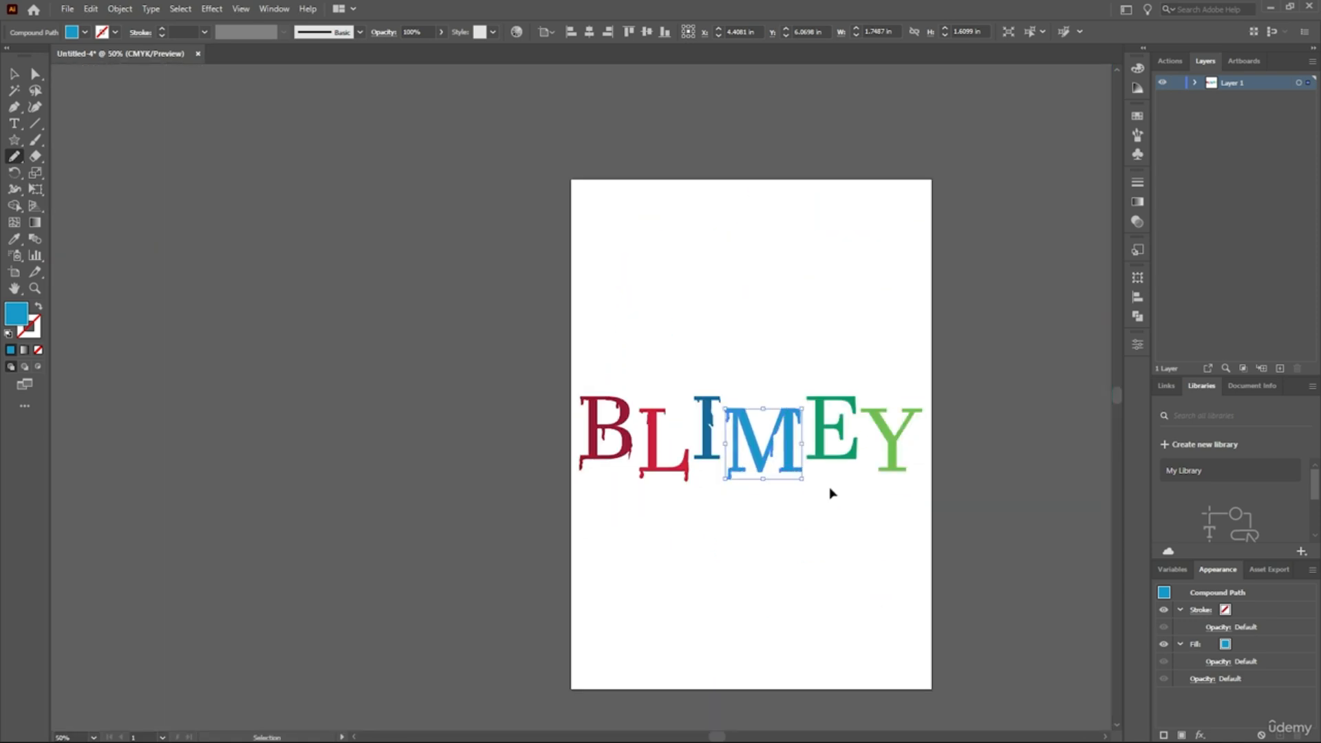
pyautogui.hscroll(2, 829, 492)
pyautogui.hotkey('ctrl', '+')
pyautogui.hotkey('ctrl', '+')
pyautogui.hotkey('ctrl', '+')
pyautogui.hotkey('ctrl', '+')
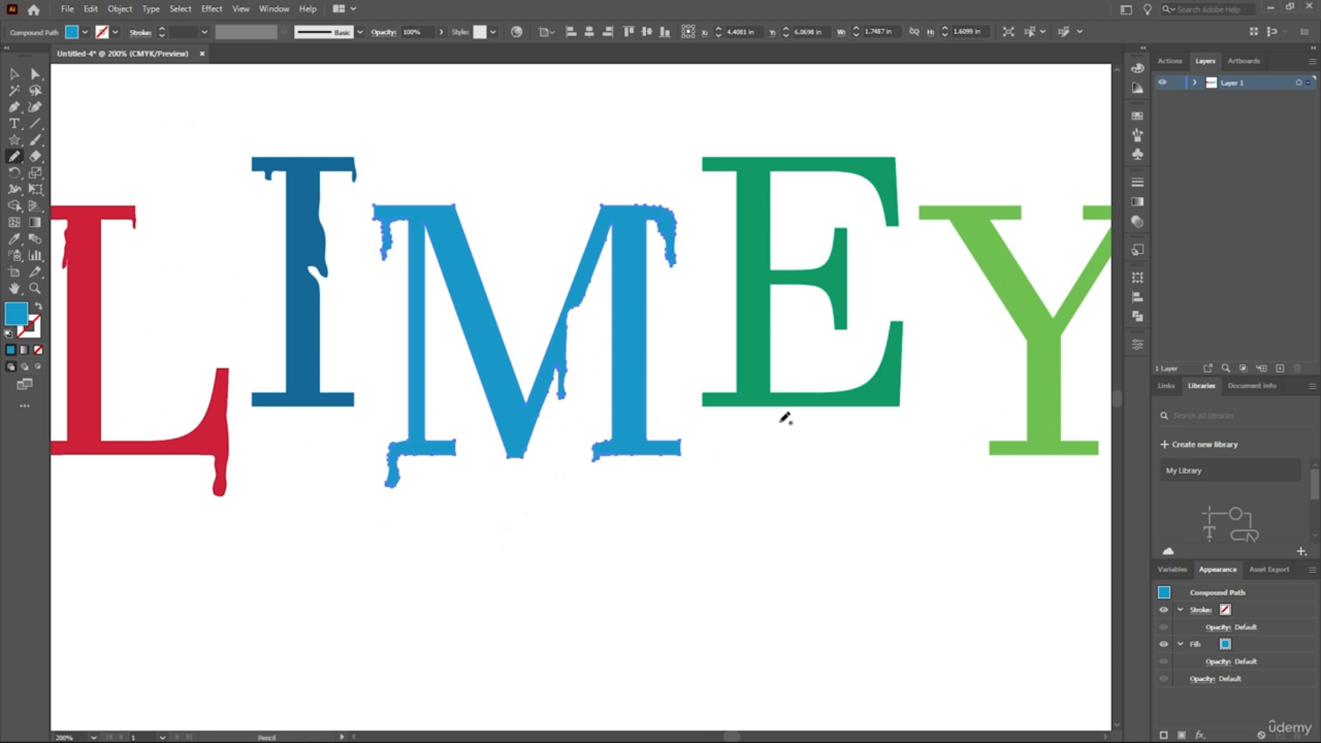
# - Select the green E and redraw the upper tip of its middle arm as a shorter, rounded melted end with the Pencil tool
pyautogui.click(751, 342)
pyautogui.click(784, 457)
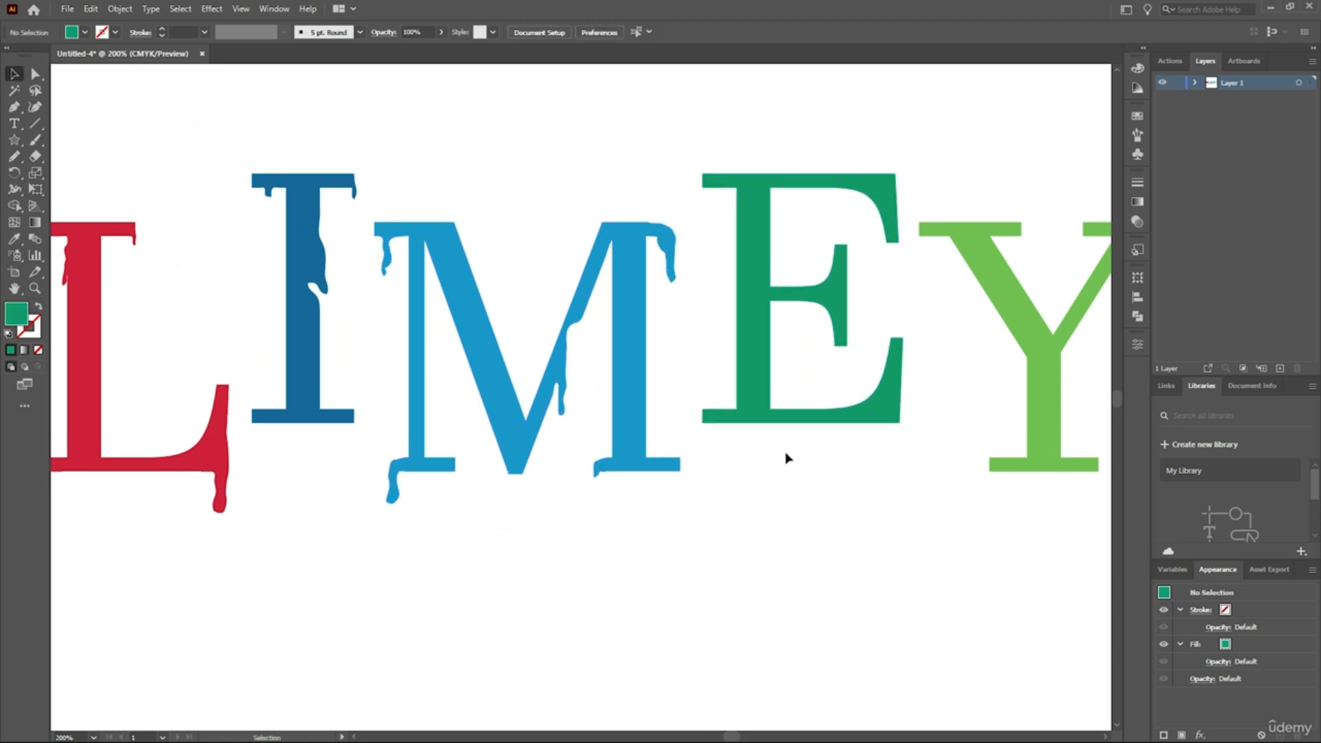
pyautogui.scroll(2, 787, 456)
pyautogui.scroll(-4, 788, 455)
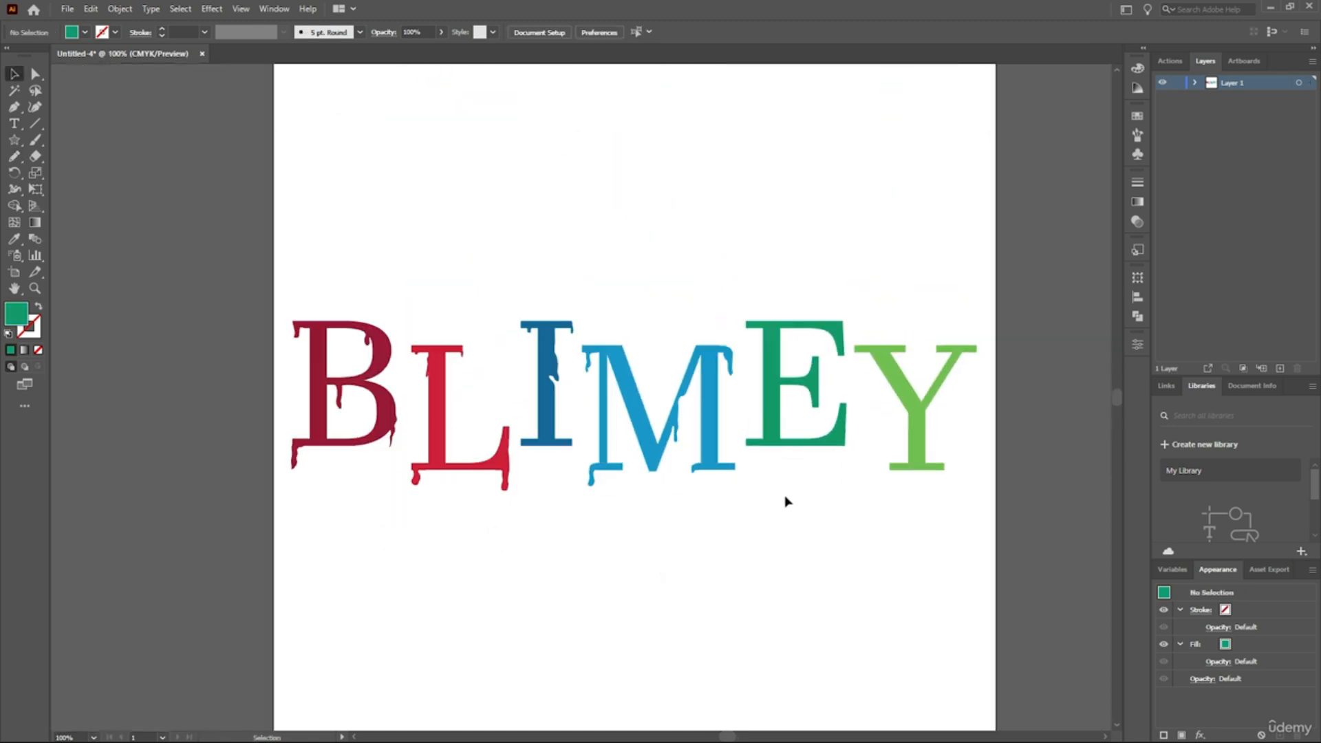
pyautogui.scroll(3, 875, 521)
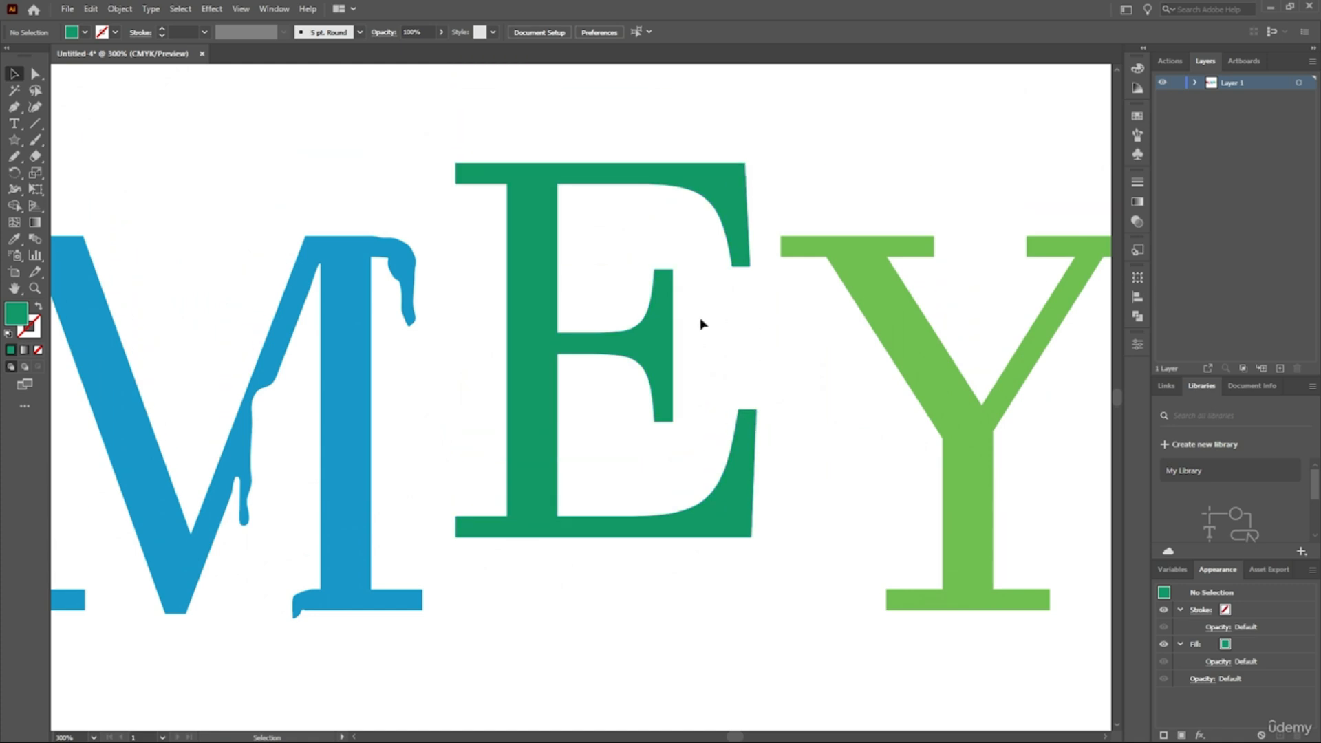
pyautogui.scroll(1, 701, 324)
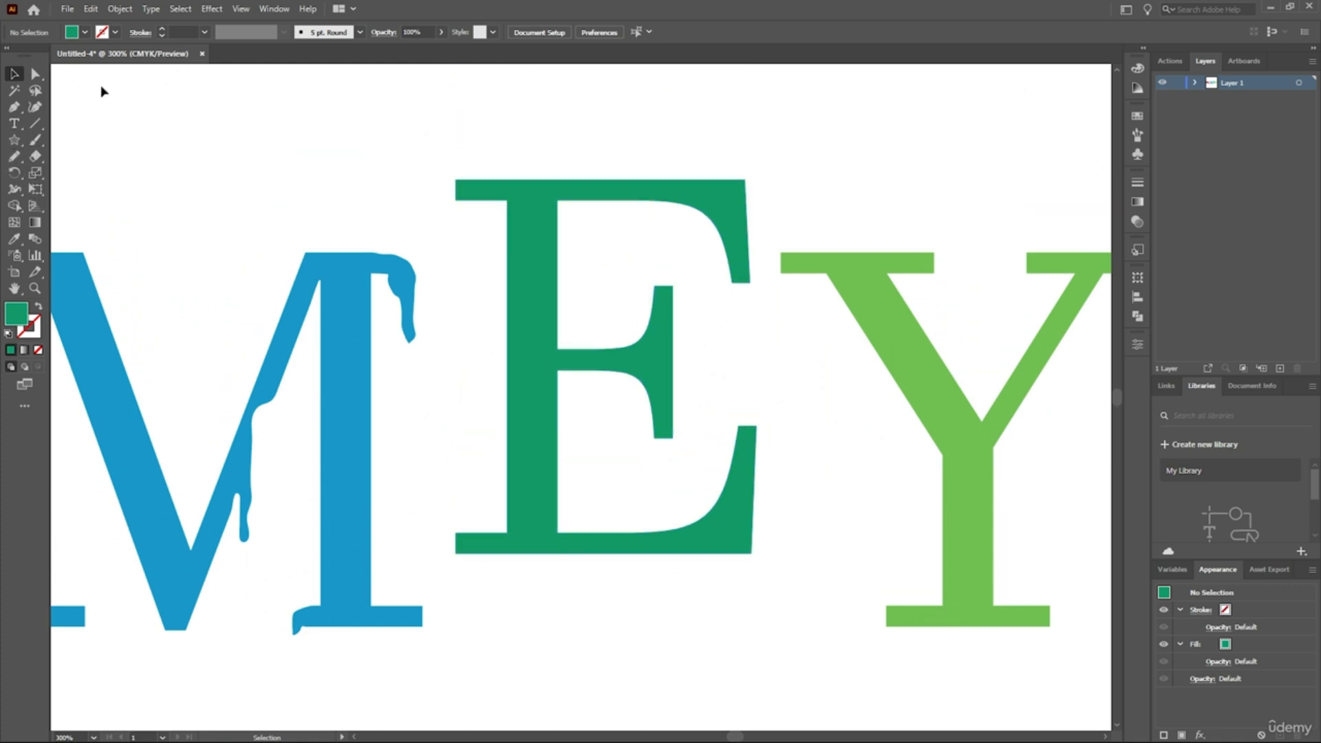
pyautogui.click(536, 274)
pyautogui.click(11, 158)
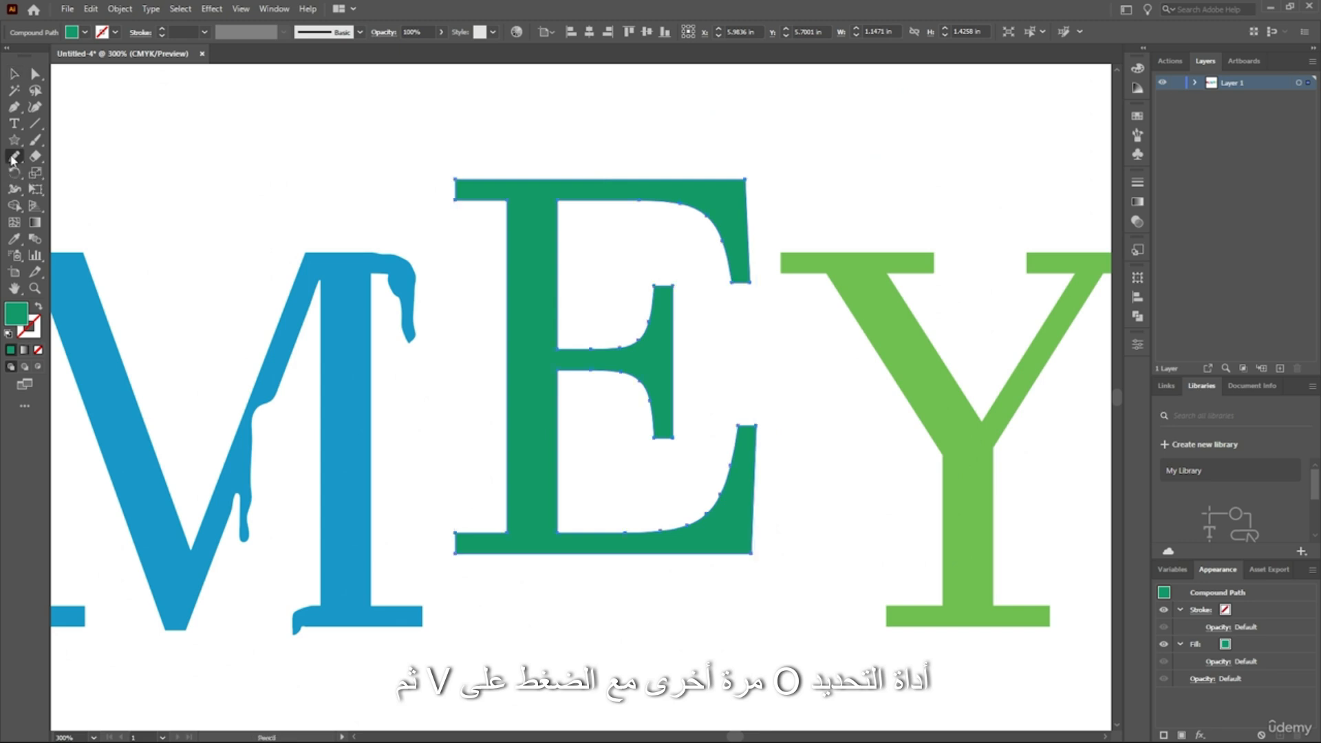
pyautogui.scroll(2, 465, 357)
pyautogui.scroll(2, 661, 527)
pyautogui.scroll(1, 632, 246)
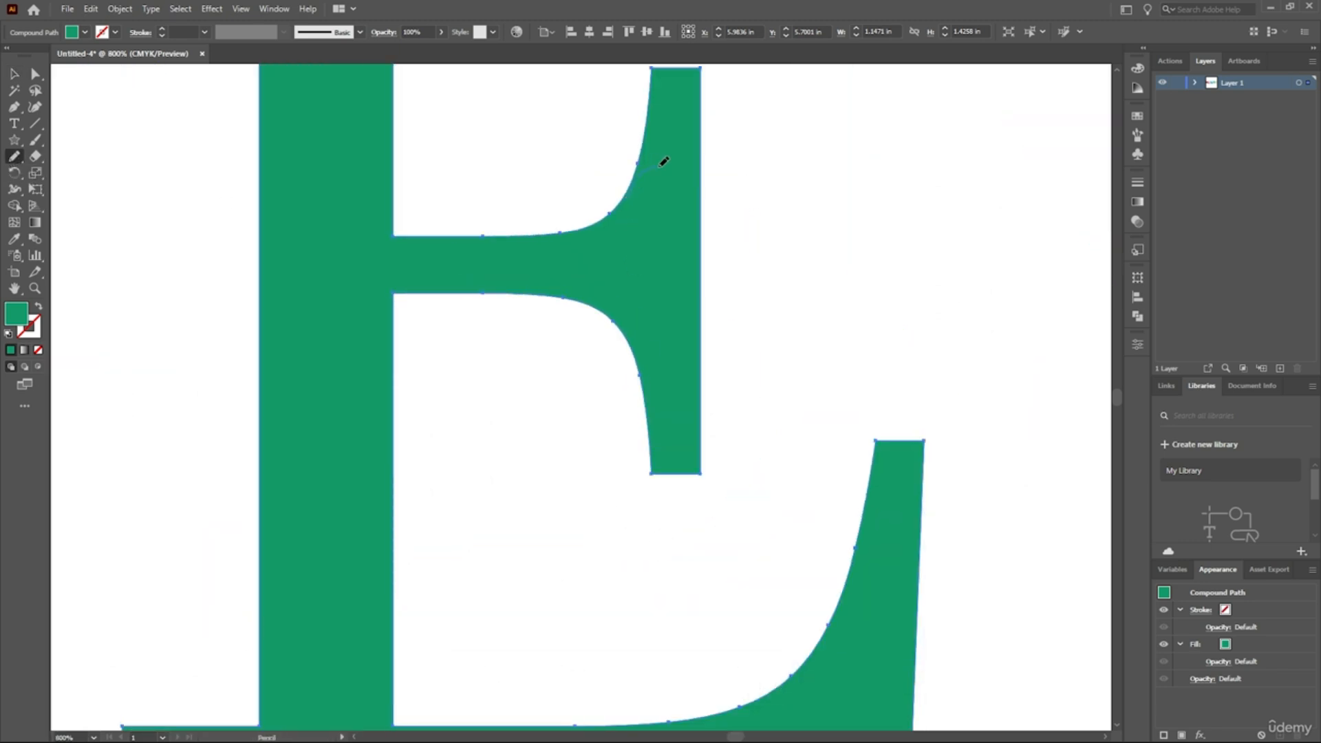
pyautogui.moveTo(702, 209); pyautogui.dragTo(703, 213)
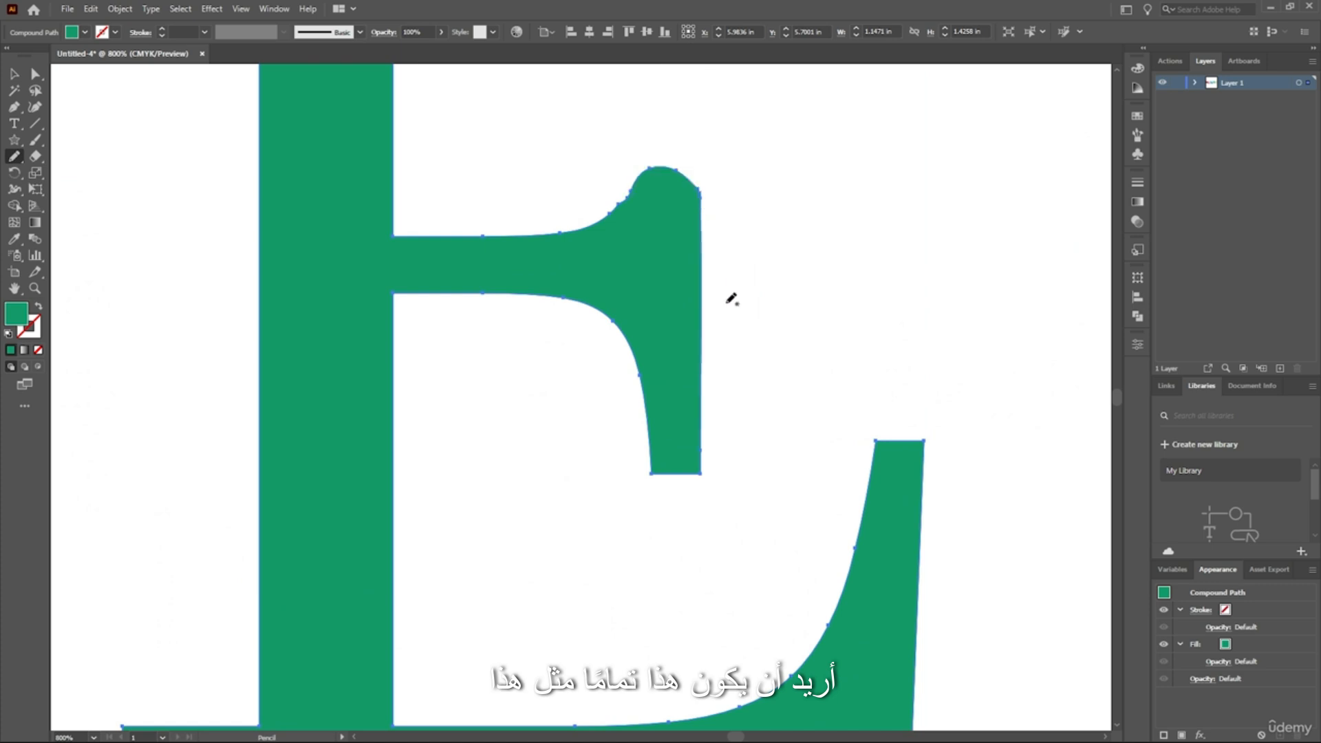
# - Draw a wavy drip hanging from the lower tip of the E's middle arm, replacing its square end
pyautogui.moveTo(633, 346); pyautogui.dragTo(632, 463)
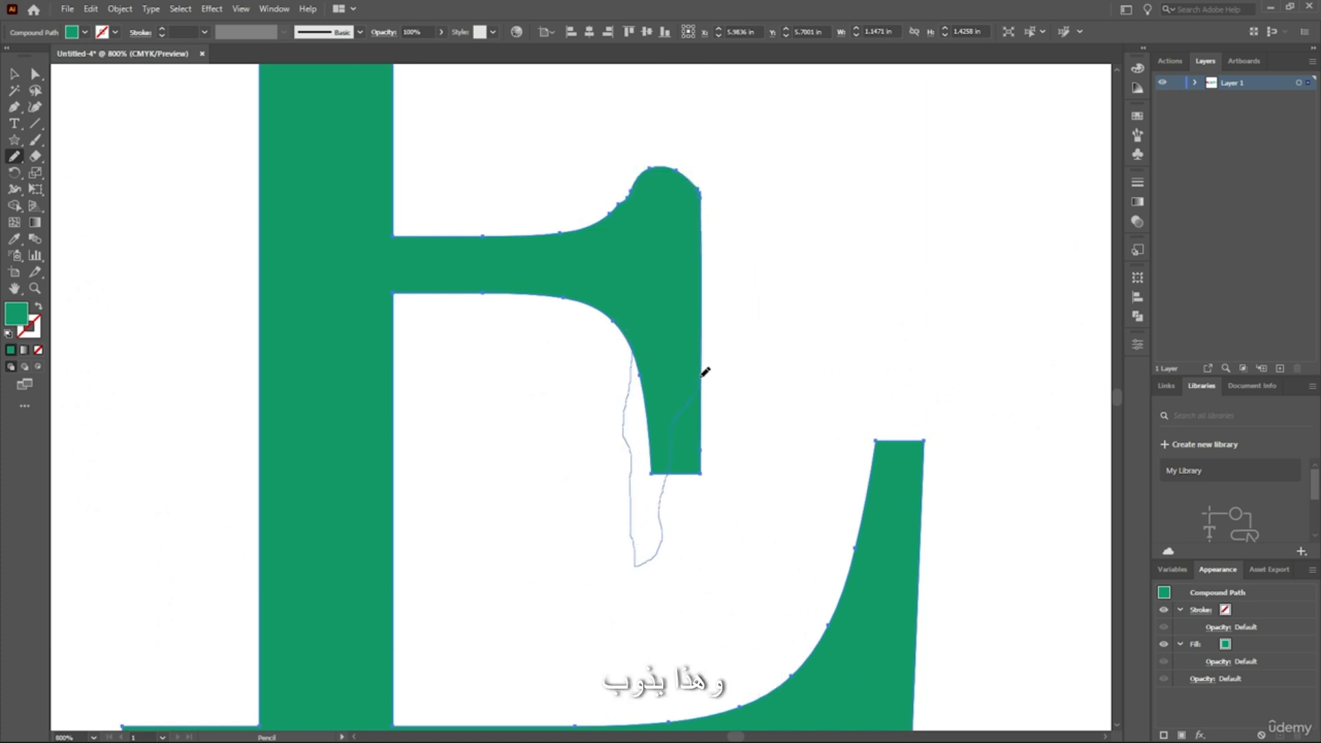
pyautogui.moveTo(705, 372); pyautogui.dragTo(709, 330)
pyautogui.hotkey('ctrl', '-')
pyautogui.hotkey('ctrl', '-')
pyautogui.hotkey('ctrl', '-')
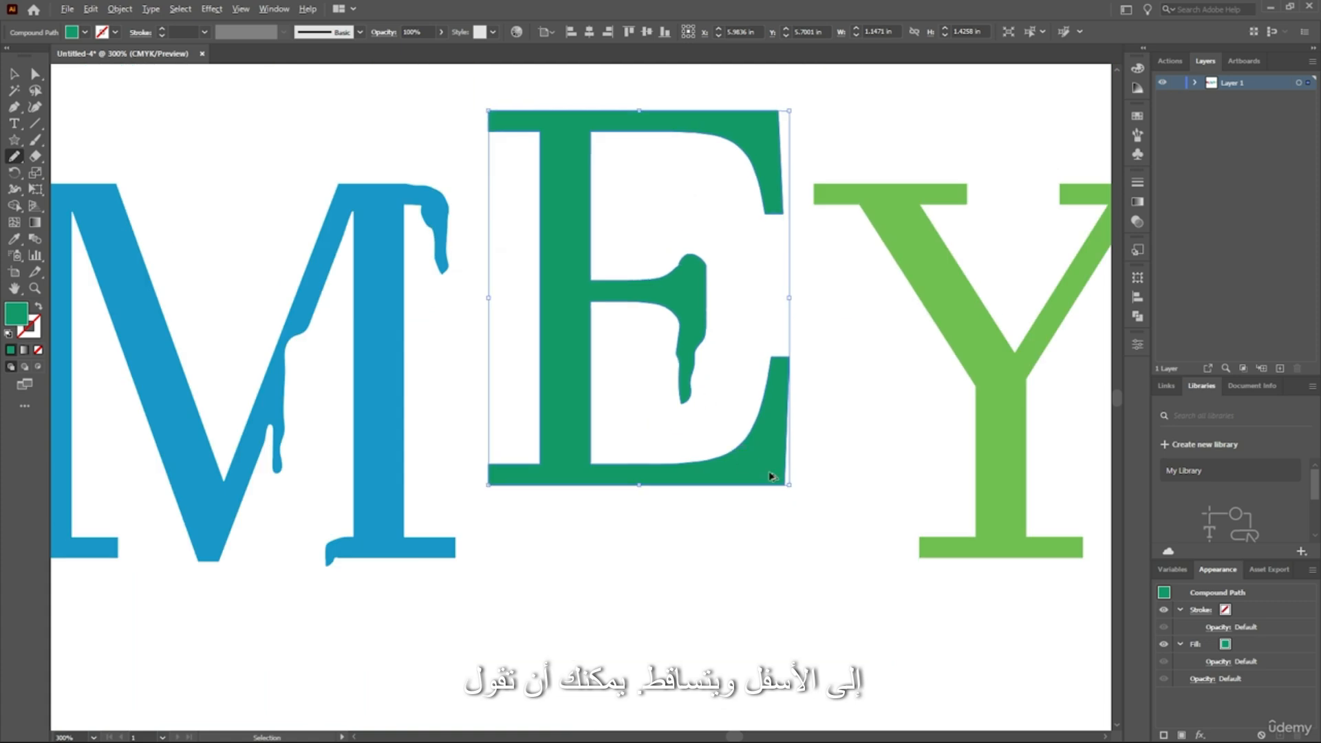
pyautogui.scroll(4, 787, 248)
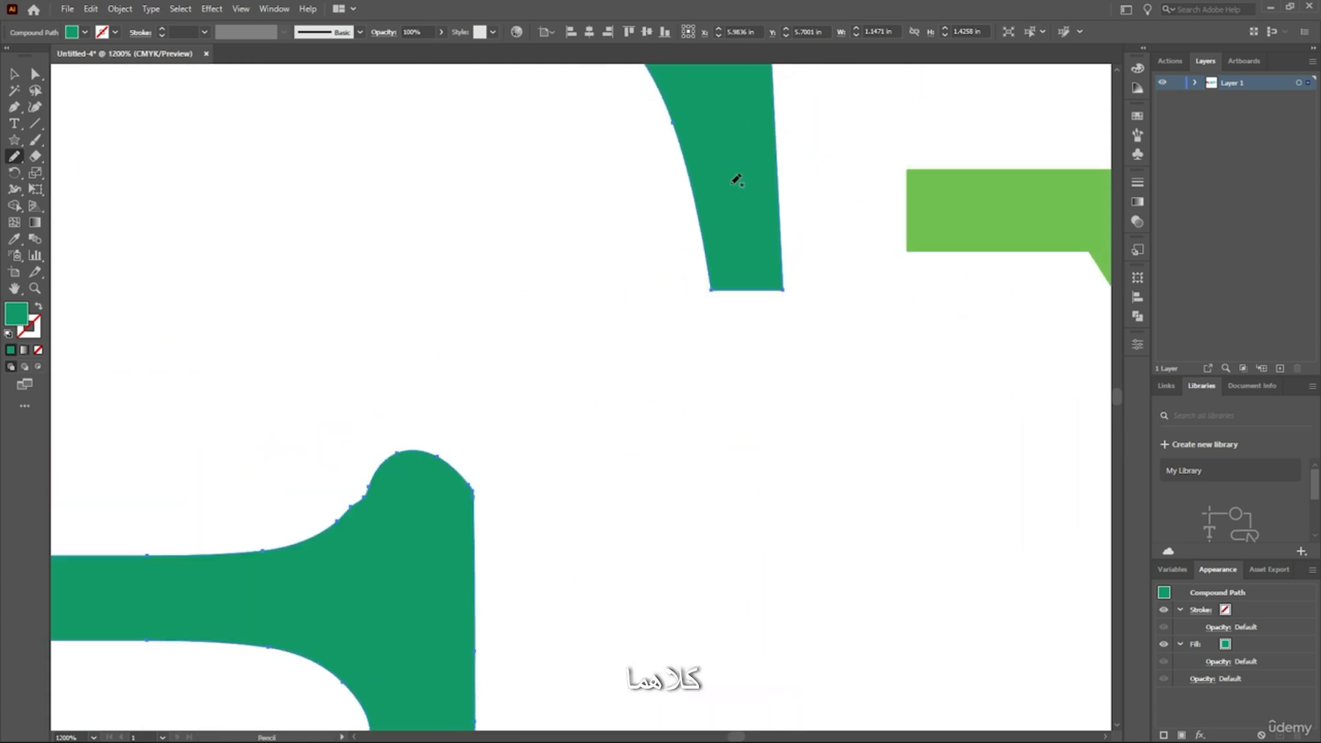
pyautogui.scroll(5, 736, 179)
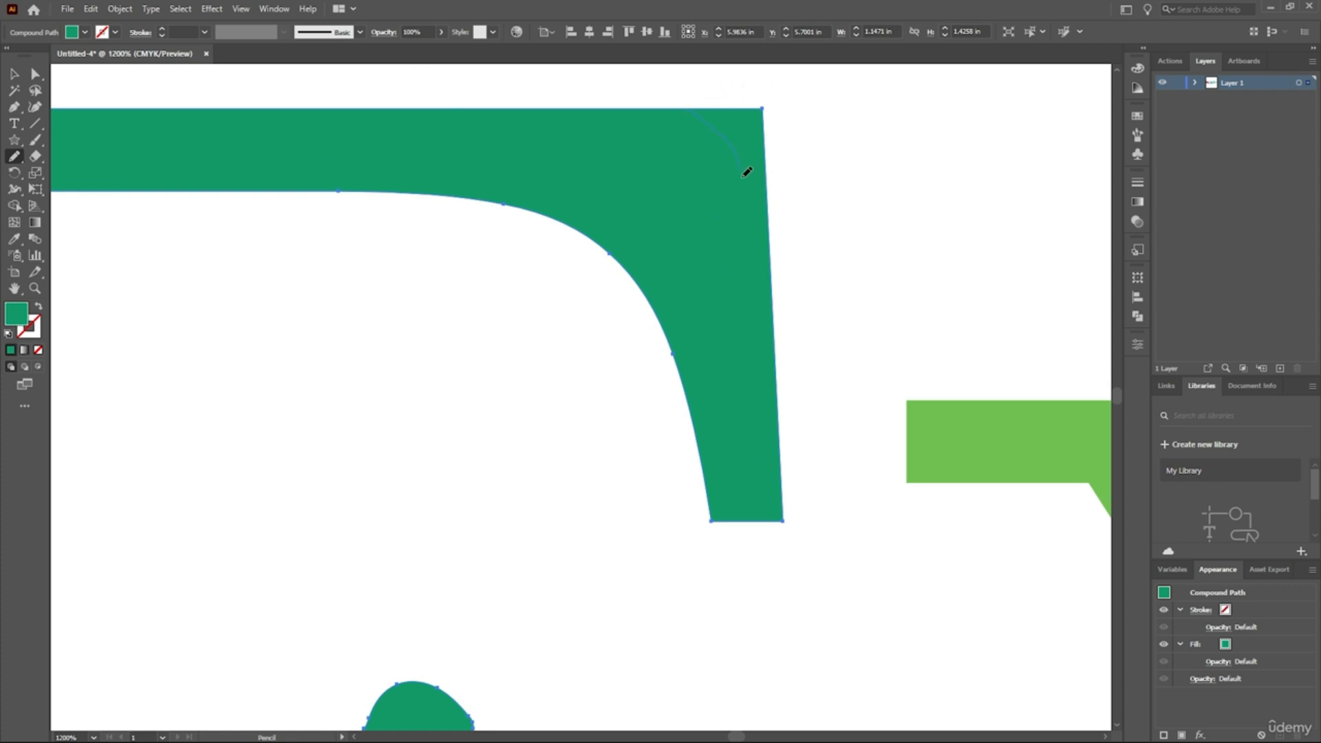
pyautogui.moveTo(761, 575)
pyautogui.mouseDown()
pyautogui.moveTo(683, 448)
pyautogui.moveTo(648, 275)
pyautogui.moveTo(557, 209)
pyautogui.mouseUp()
pyautogui.scroll(-5, 643, 219)
pyautogui.scroll(5, 675, 294)
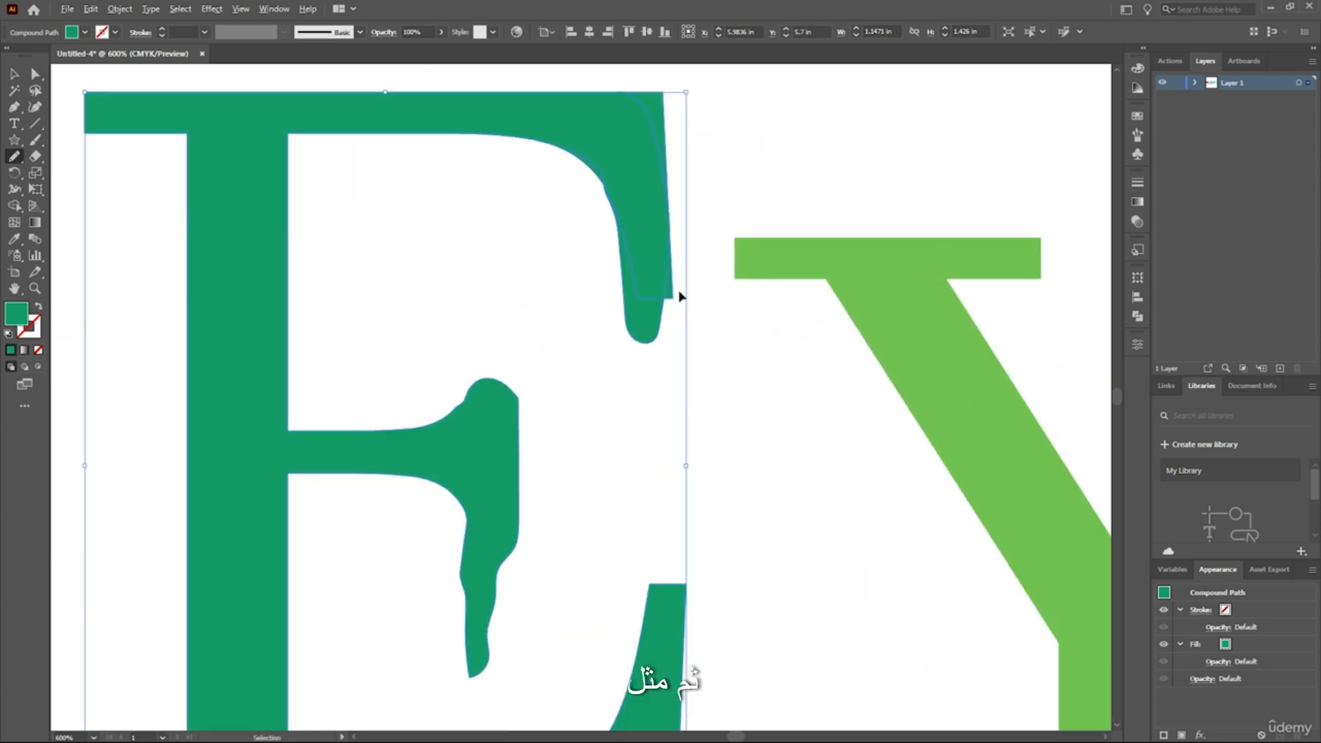
pyautogui.scroll(1, 697, 179)
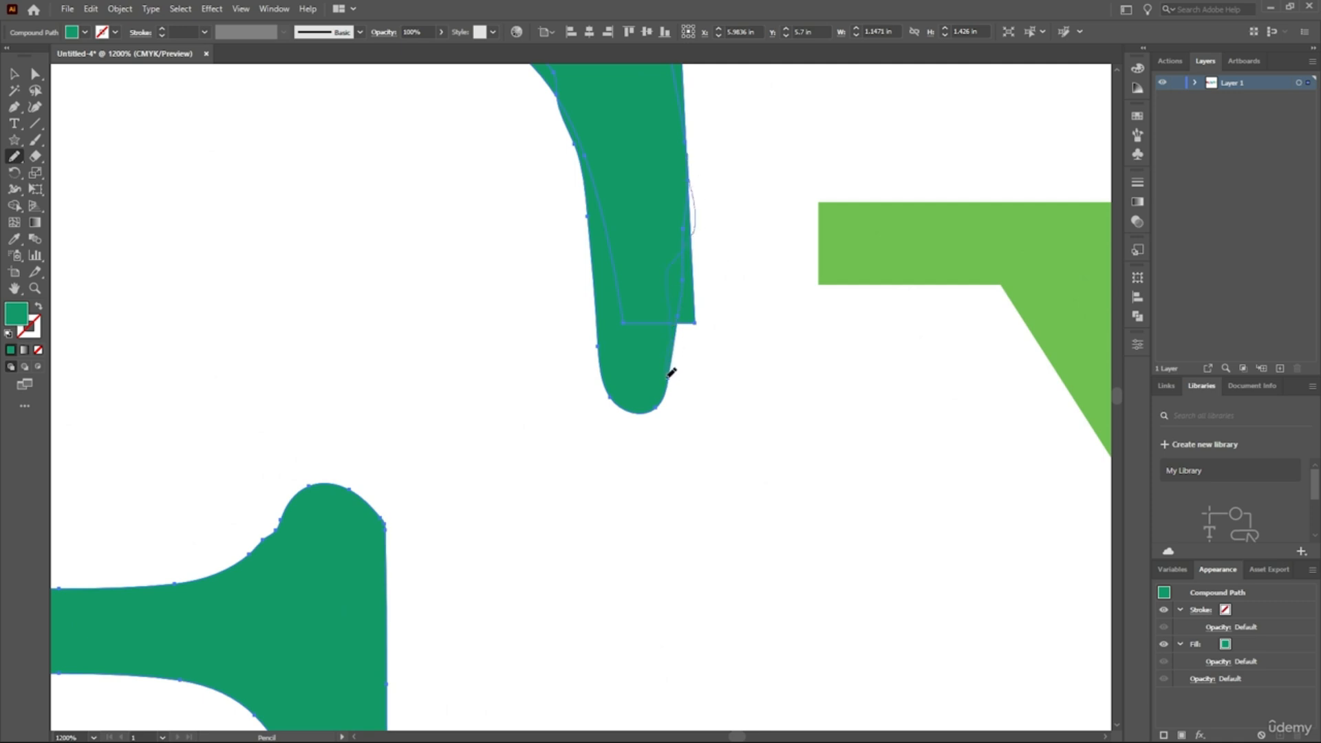
pyautogui.moveTo(657, 404); pyautogui.dragTo(654, 407)
pyautogui.scroll(-5, 632, 291)
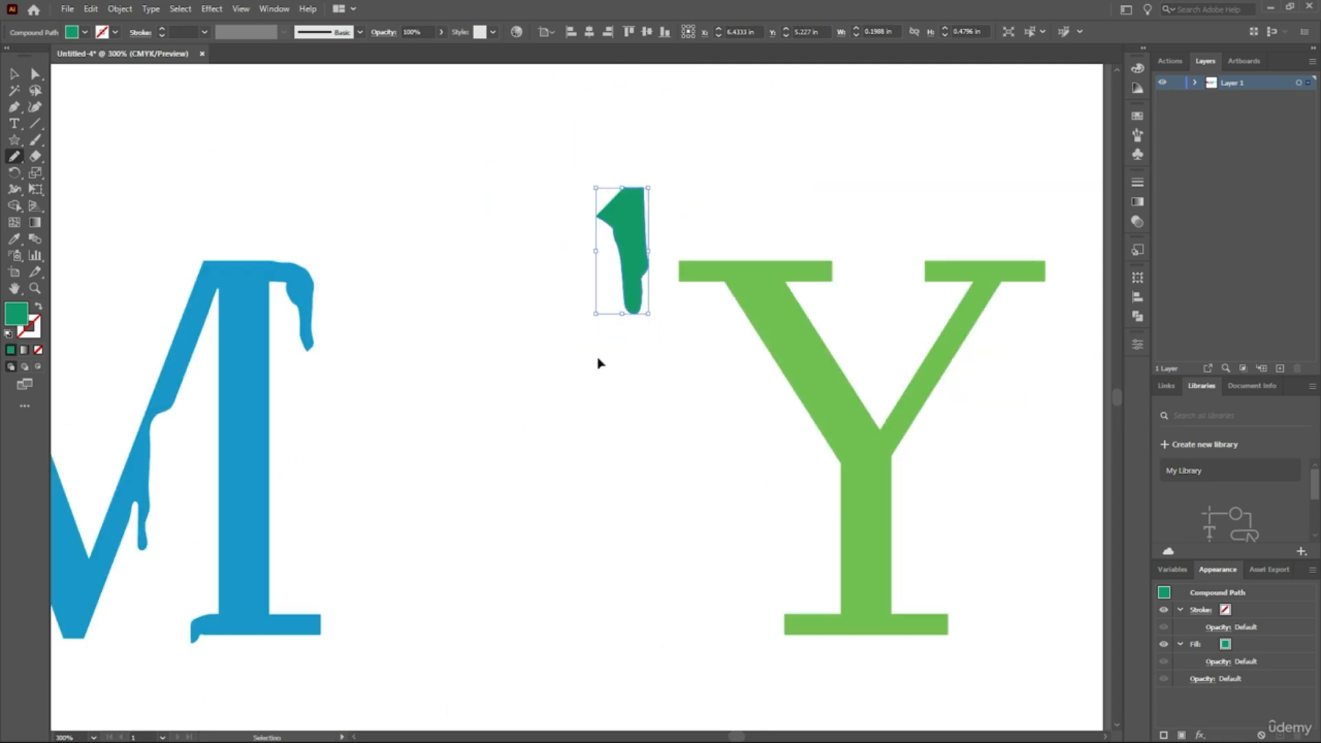
pyautogui.hotkey('ctrl', 'z')
pyautogui.scroll(5, 681, 294)
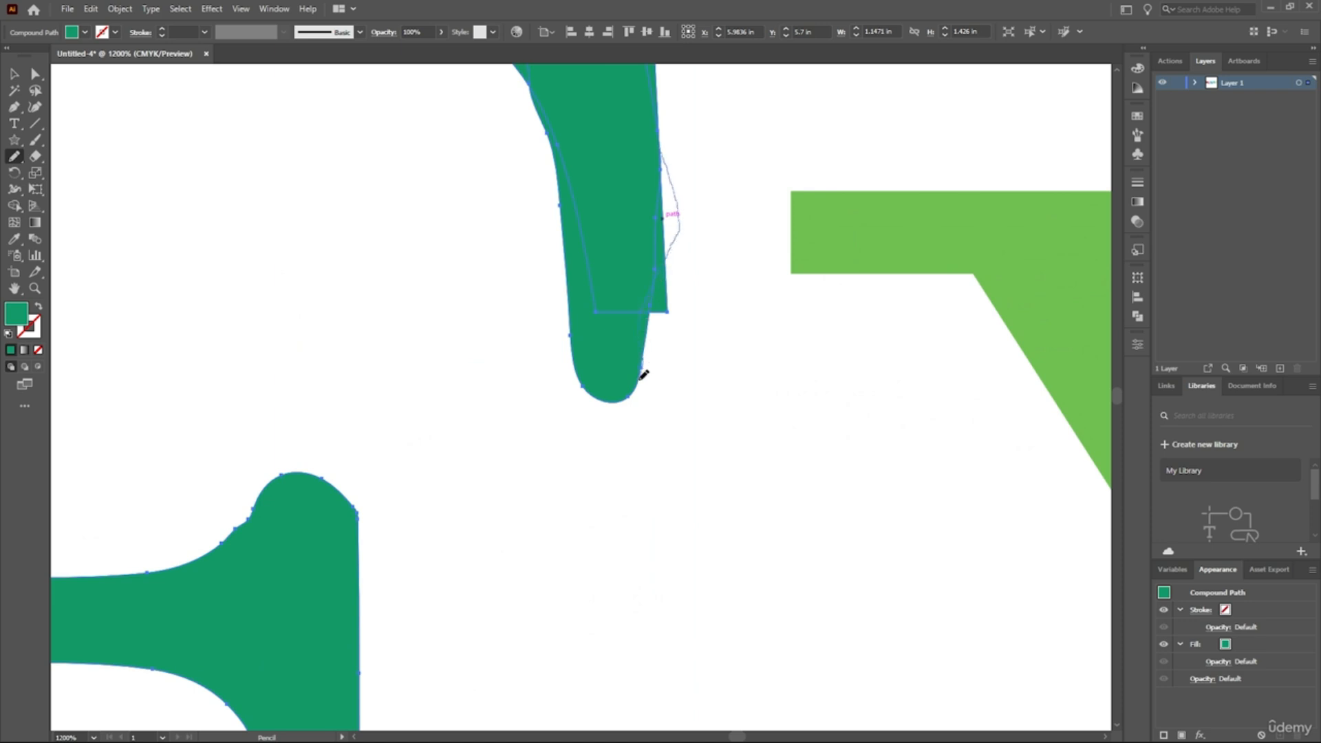
pyautogui.moveTo(637, 390); pyautogui.dragTo(638, 386)
pyautogui.hotkey('ctrl', 'z')
pyautogui.hotkey('ctrl', 'z')
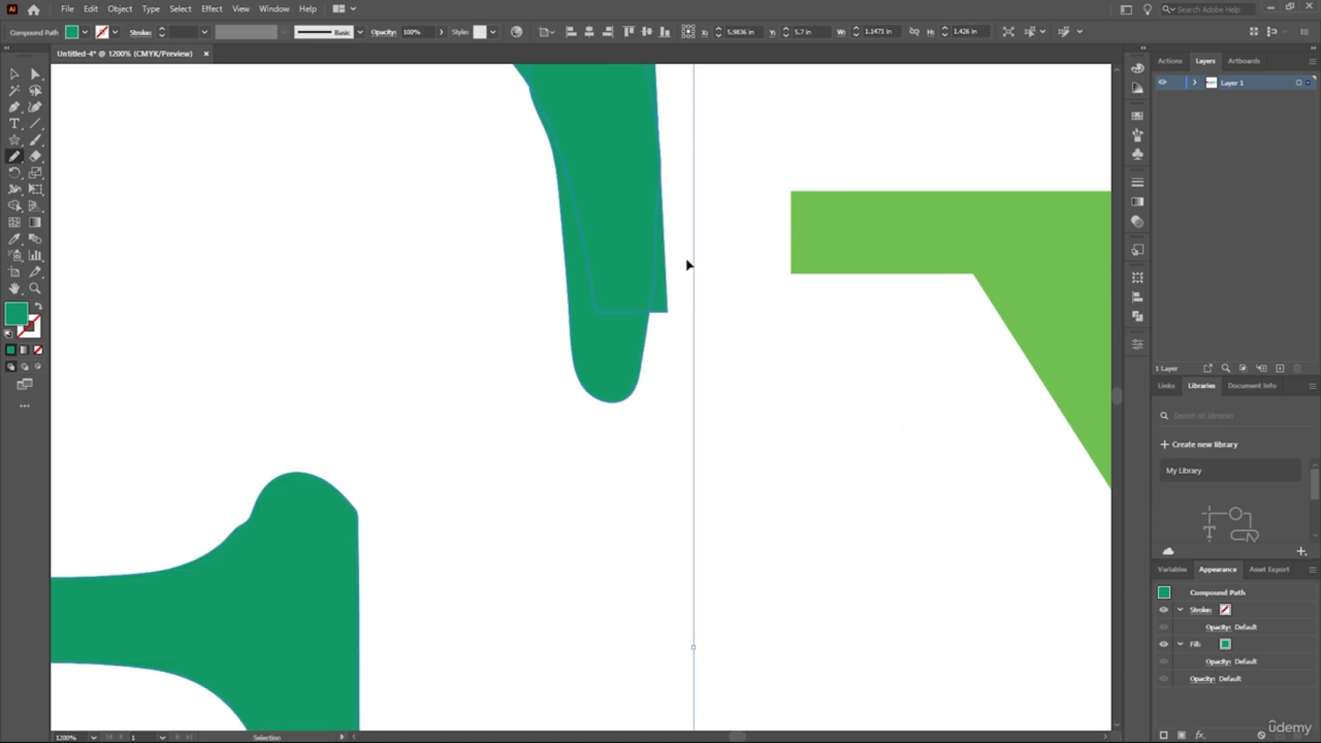
# - Redraw the square end of the E's upper arm as a narrow, tapering drip
pyautogui.scroll(2, 685, 234)
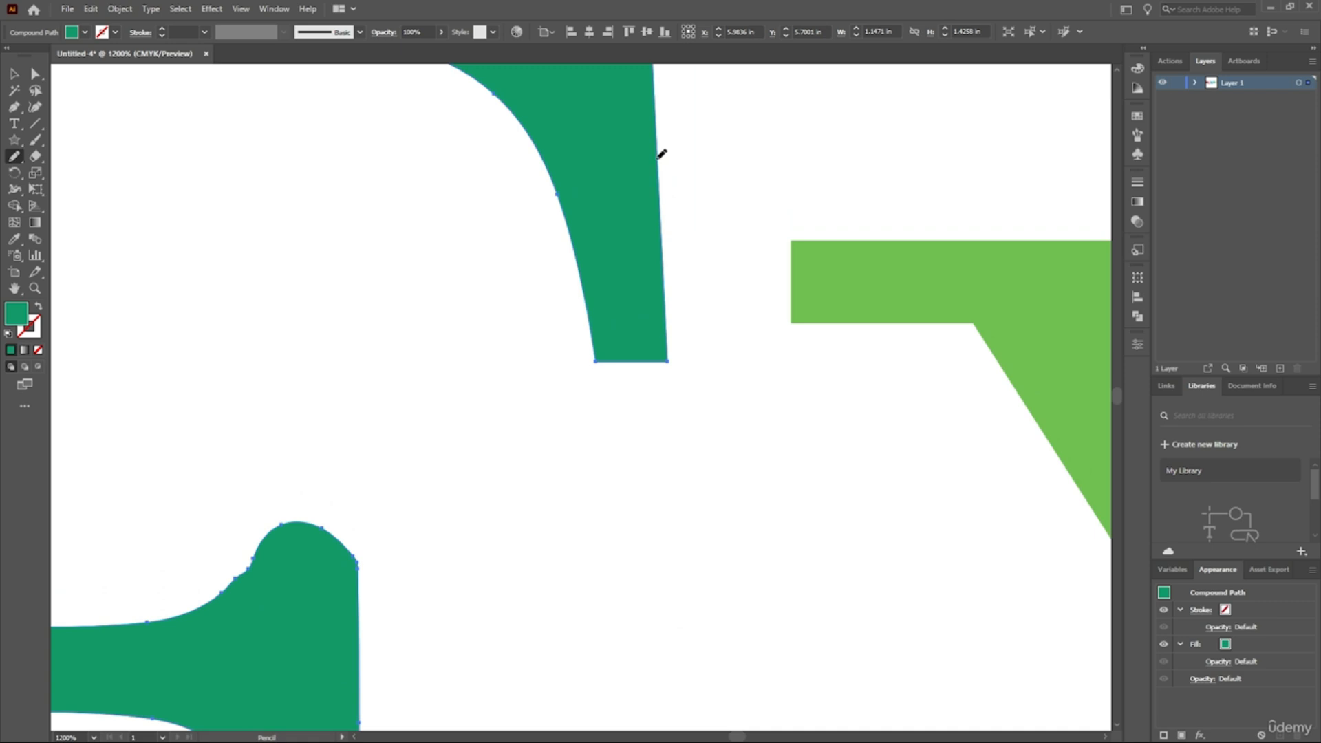
pyautogui.moveTo(659, 157); pyautogui.dragTo(636, 291)
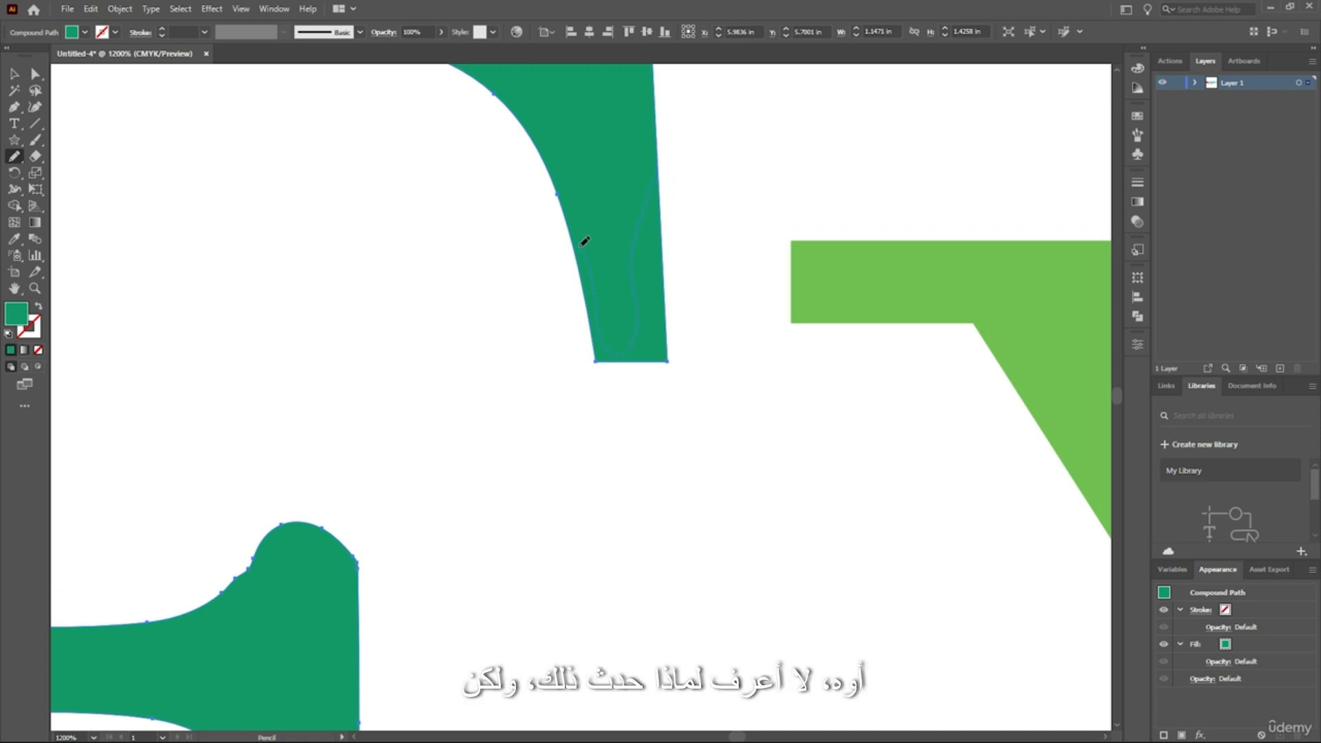
pyautogui.moveTo(584, 240); pyautogui.dragTo(575, 165)
pyautogui.hotkey('ctrl', '-')
pyautogui.hotkey('ctrl', '-')
pyautogui.hotkey('ctrl', '-')
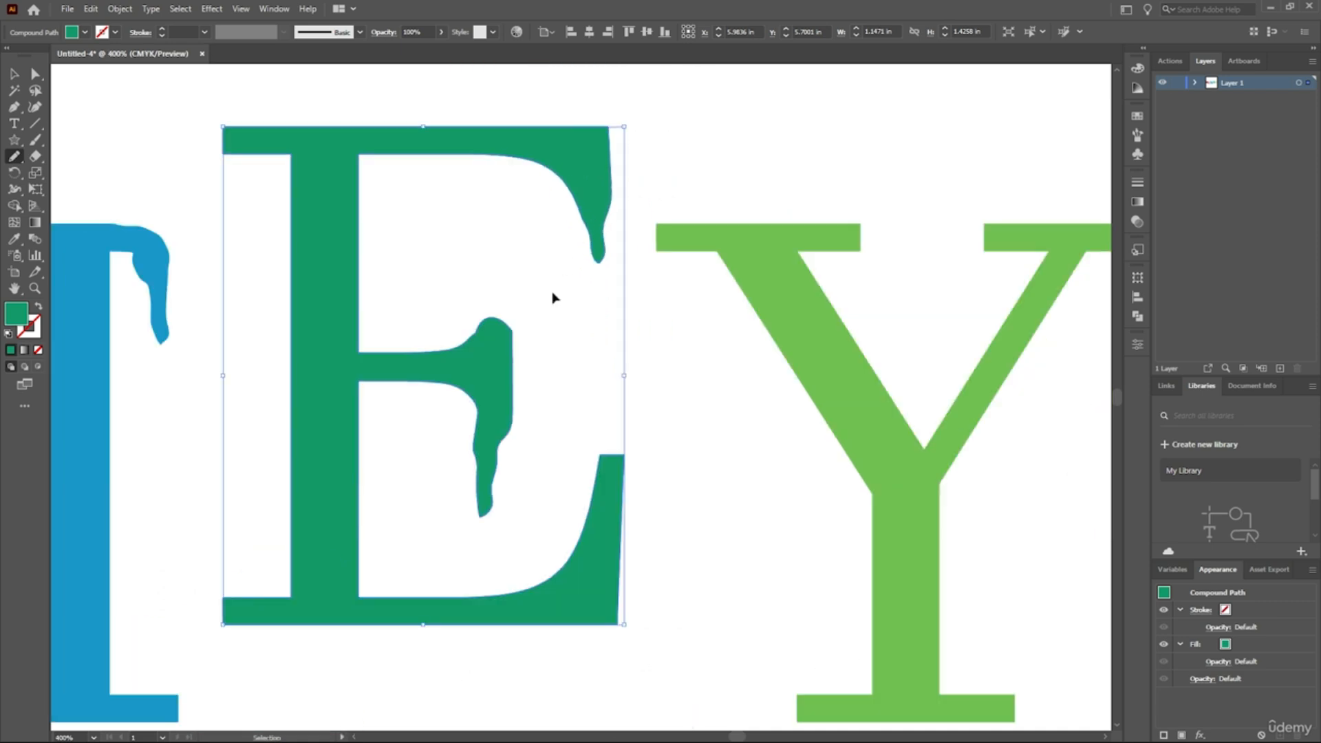
# - Round off the tip of the E's lower arm and redraw its outer edge and underside corner as an uneven melting drip
pyautogui.scroll(2, 573, 623)
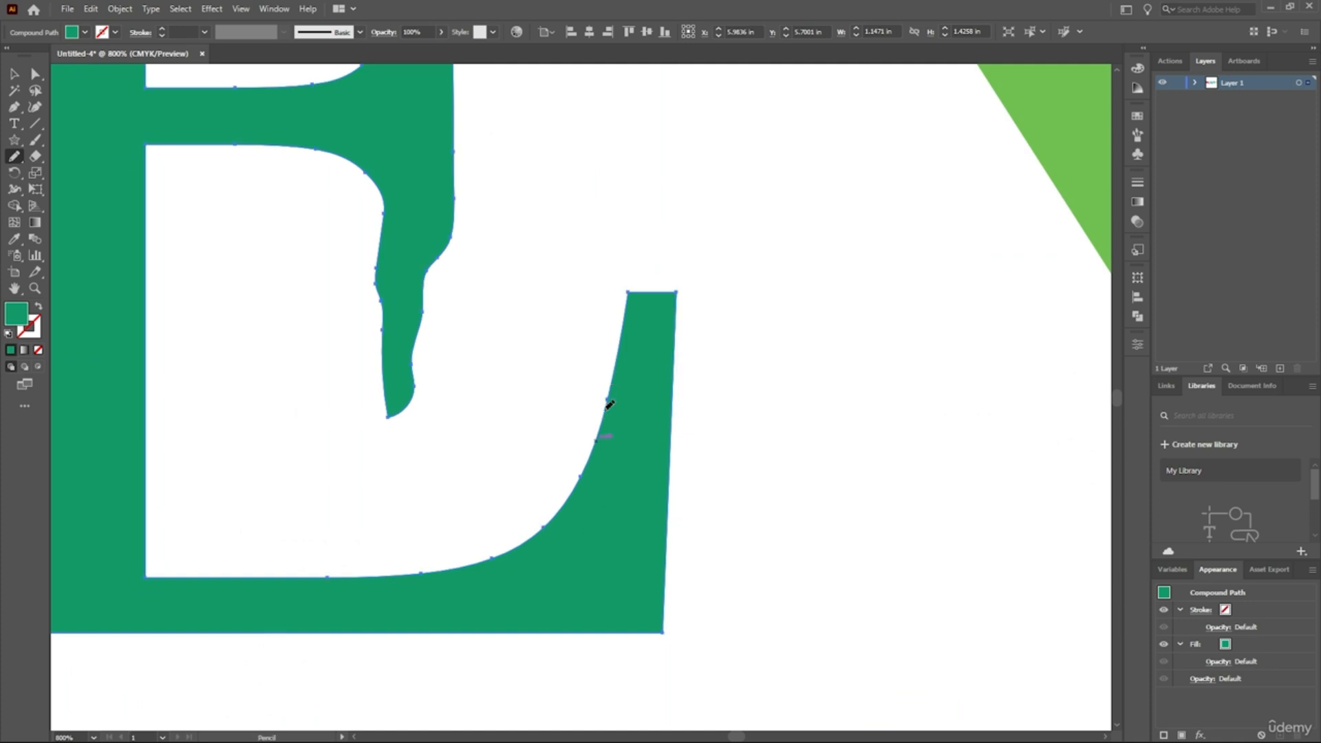
pyautogui.moveTo(672, 420); pyautogui.dragTo(672, 556)
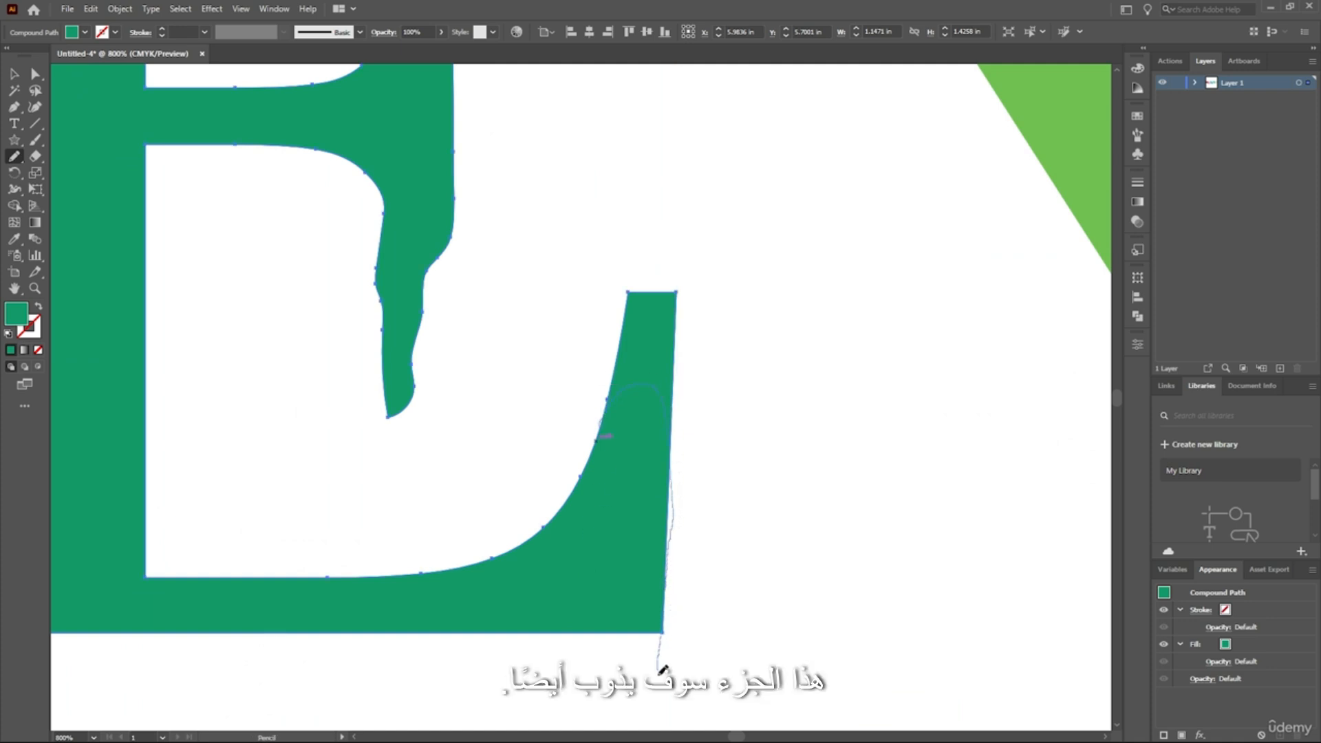
pyautogui.moveTo(586, 654)
pyautogui.mouseDown()
pyautogui.moveTo(545, 671)
pyautogui.moveTo(507, 630)
pyautogui.mouseUp()
pyautogui.scroll(-4, 551, 543)
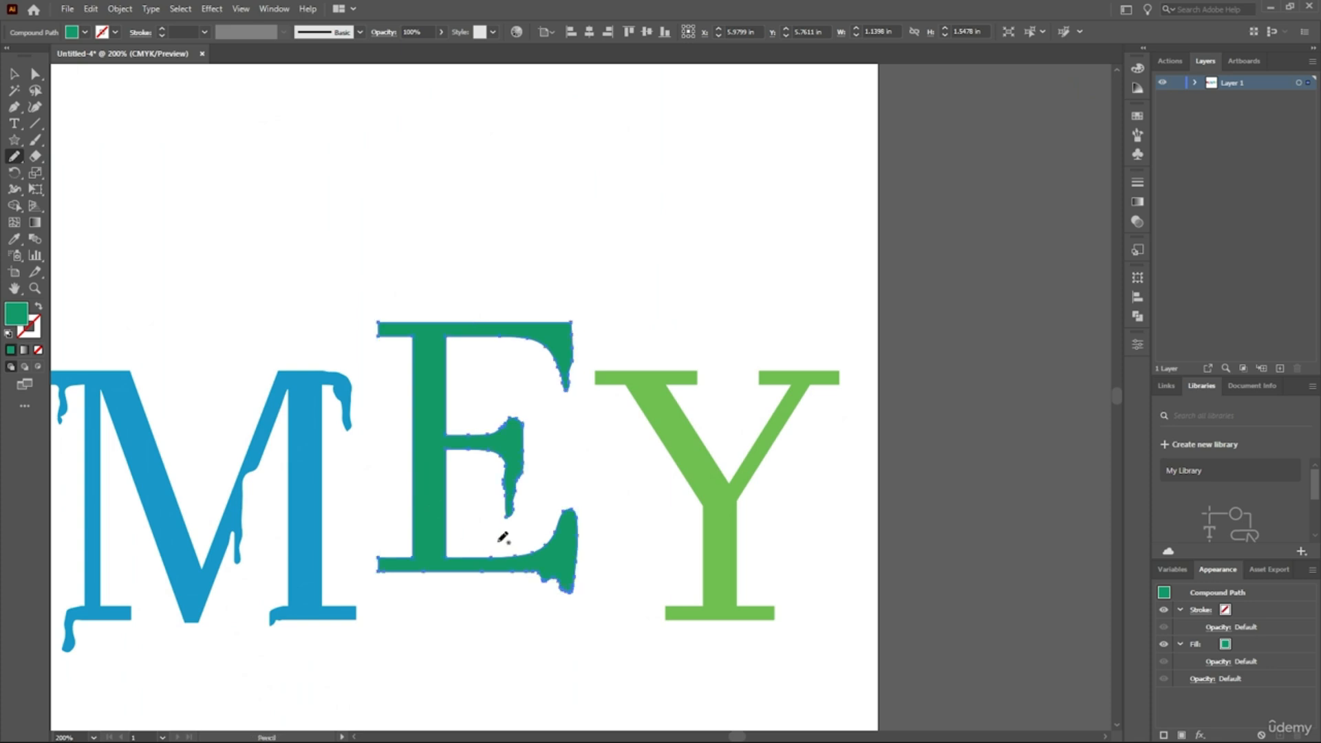
pyautogui.scroll(2, 375, 432)
pyautogui.scroll(6, 361, 472)
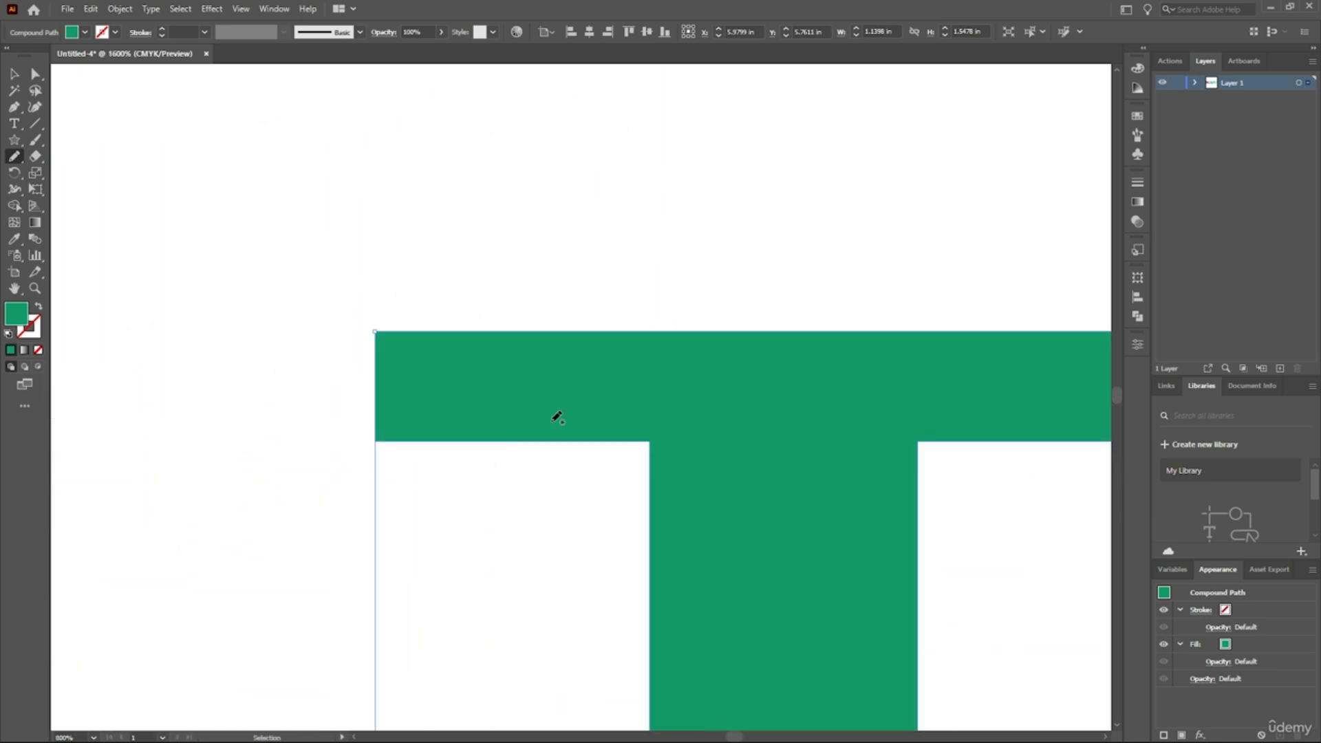
pyautogui.moveTo(536, 348)
pyautogui.mouseDown()
pyautogui.moveTo(465, 441)
pyautogui.moveTo(490, 577)
pyautogui.moveTo(530, 605)
pyautogui.mouseUp()
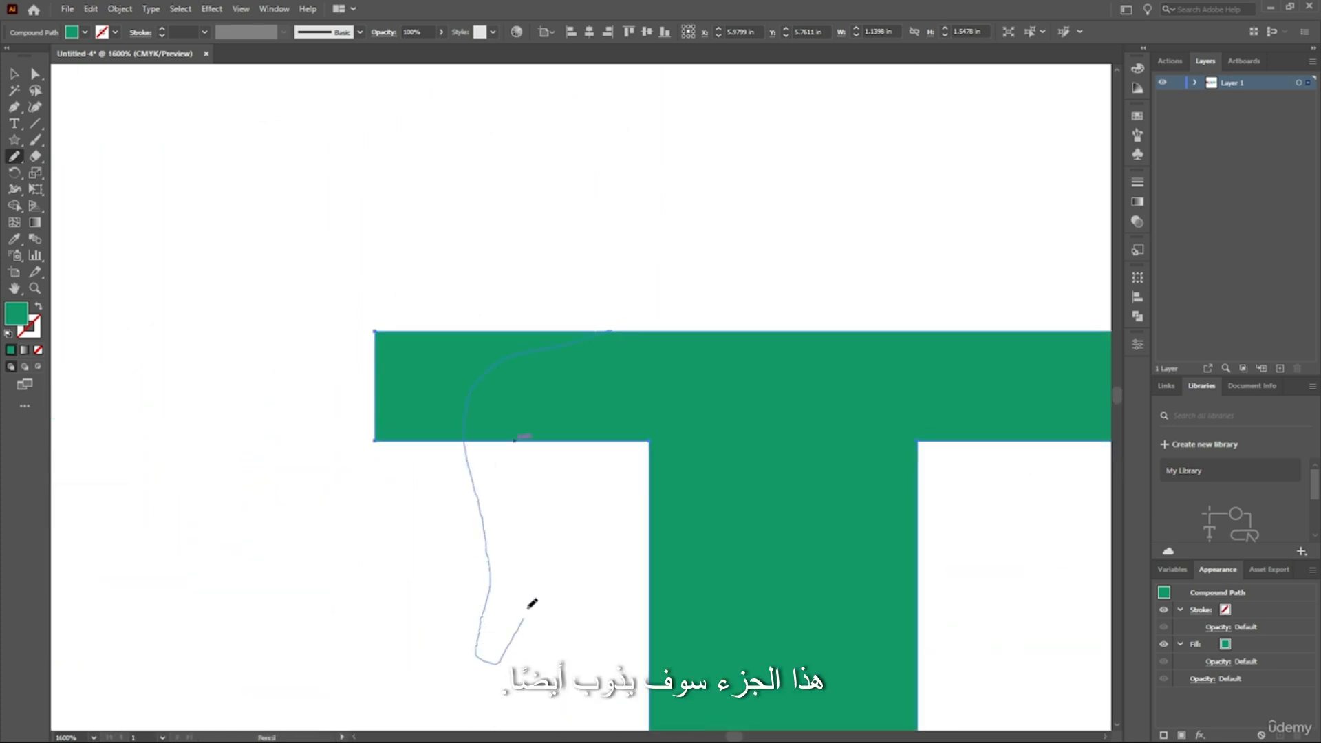
pyautogui.moveTo(607, 434); pyautogui.dragTo(608, 433)
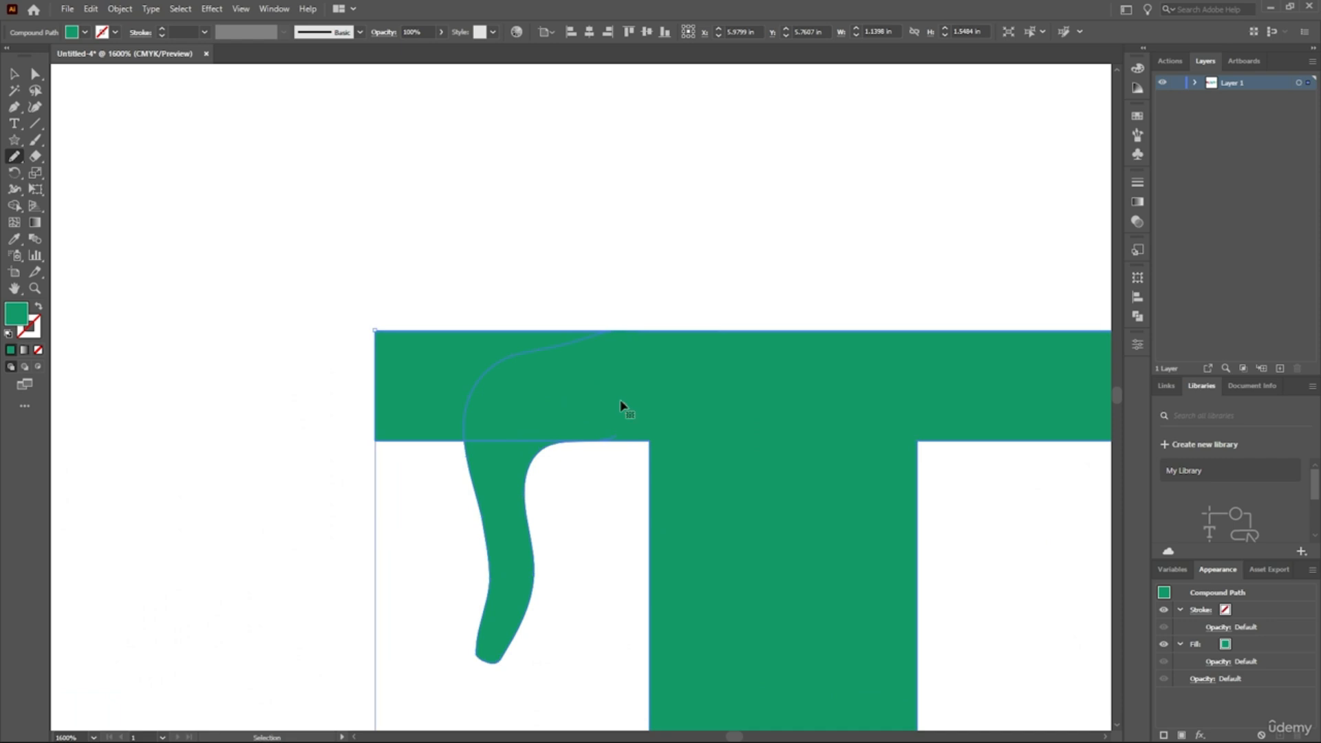
pyautogui.hotkey('ctrl', 'z')
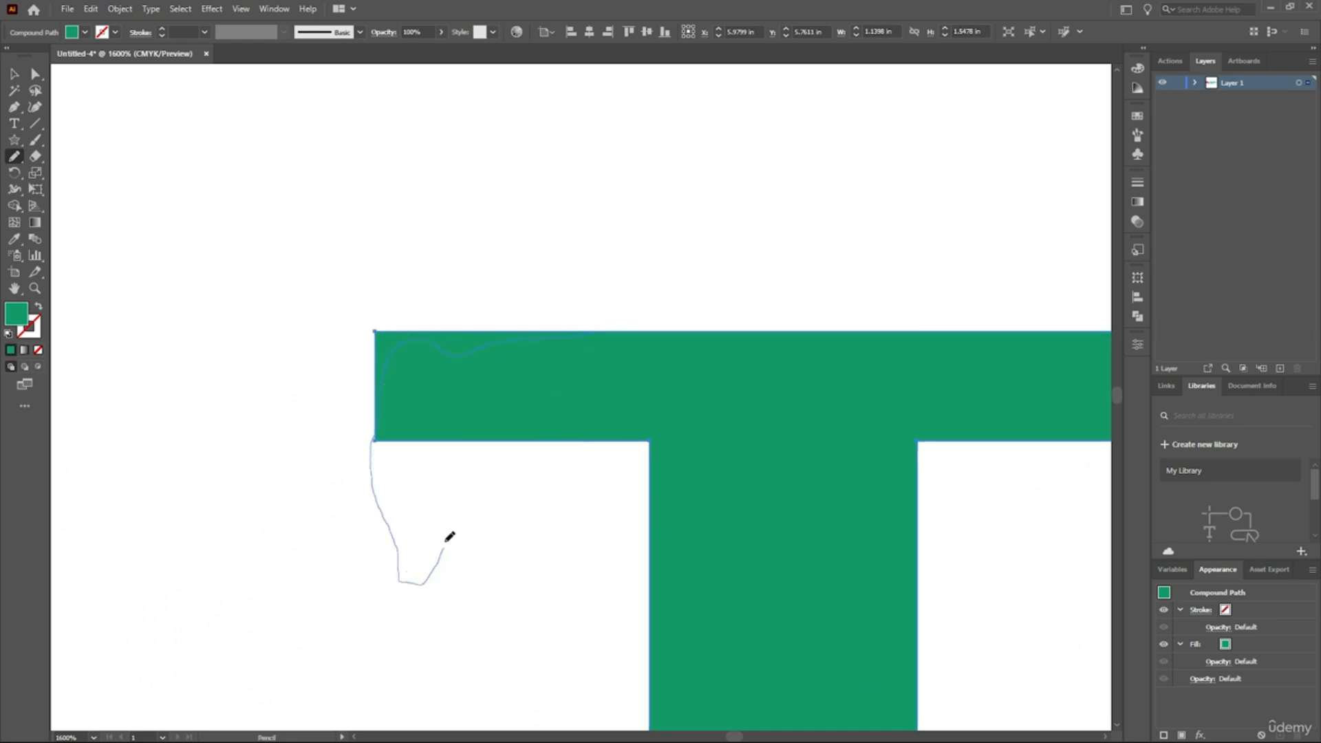
# - Redraw the left end of the E's upper serif as a short drip with a dipped top edge
pyautogui.moveTo(518, 434); pyautogui.dragTo(569, 395)
pyautogui.keyDown('alt'); pyautogui.scroll(-4, 569, 395); pyautogui.keyUp('alt')
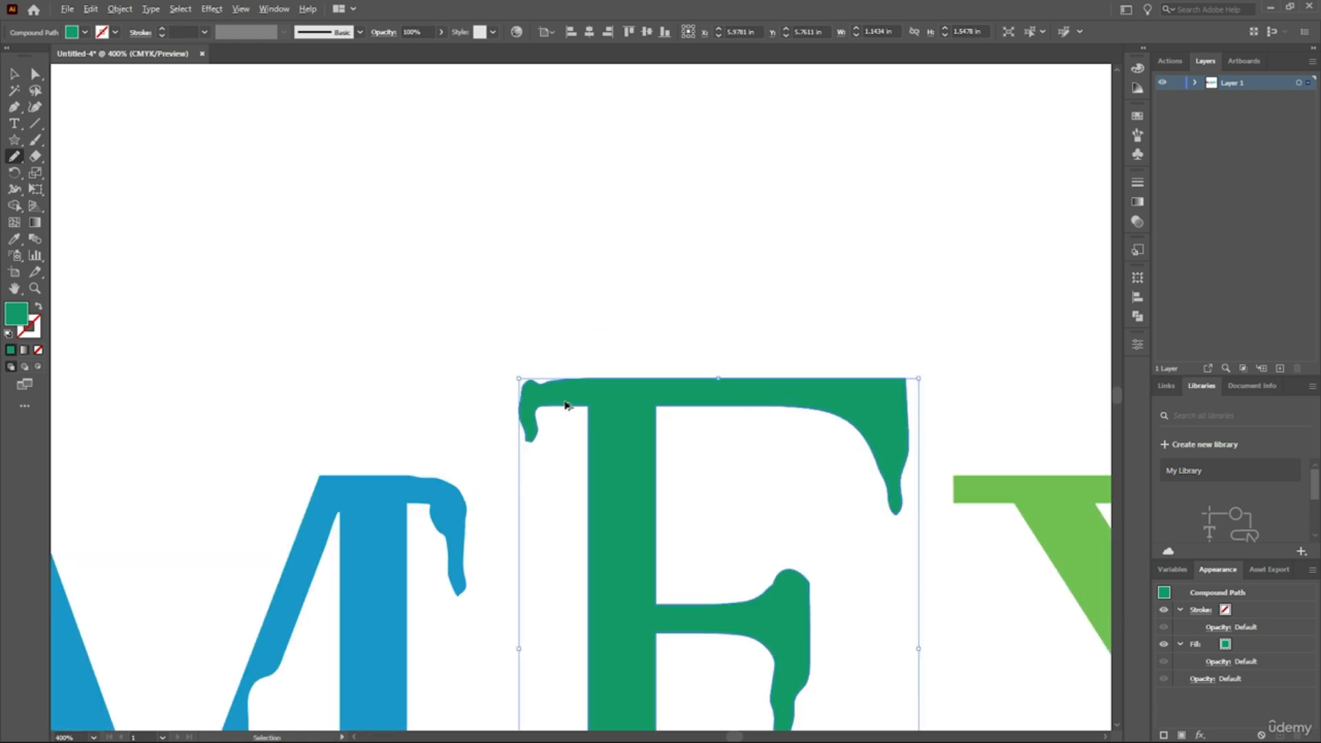
# - Melt the left end of the E's bottom serif into a curved slope with a rounded drip, and deselect the letter
pyautogui.scroll(-5, 651, 466)
pyautogui.scroll(-7, 580, 522)
pyautogui.scroll(4, 568, 550)
pyautogui.keyDown('ctrl'); pyautogui.scroll(1, 540, 575); pyautogui.keyUp('ctrl')
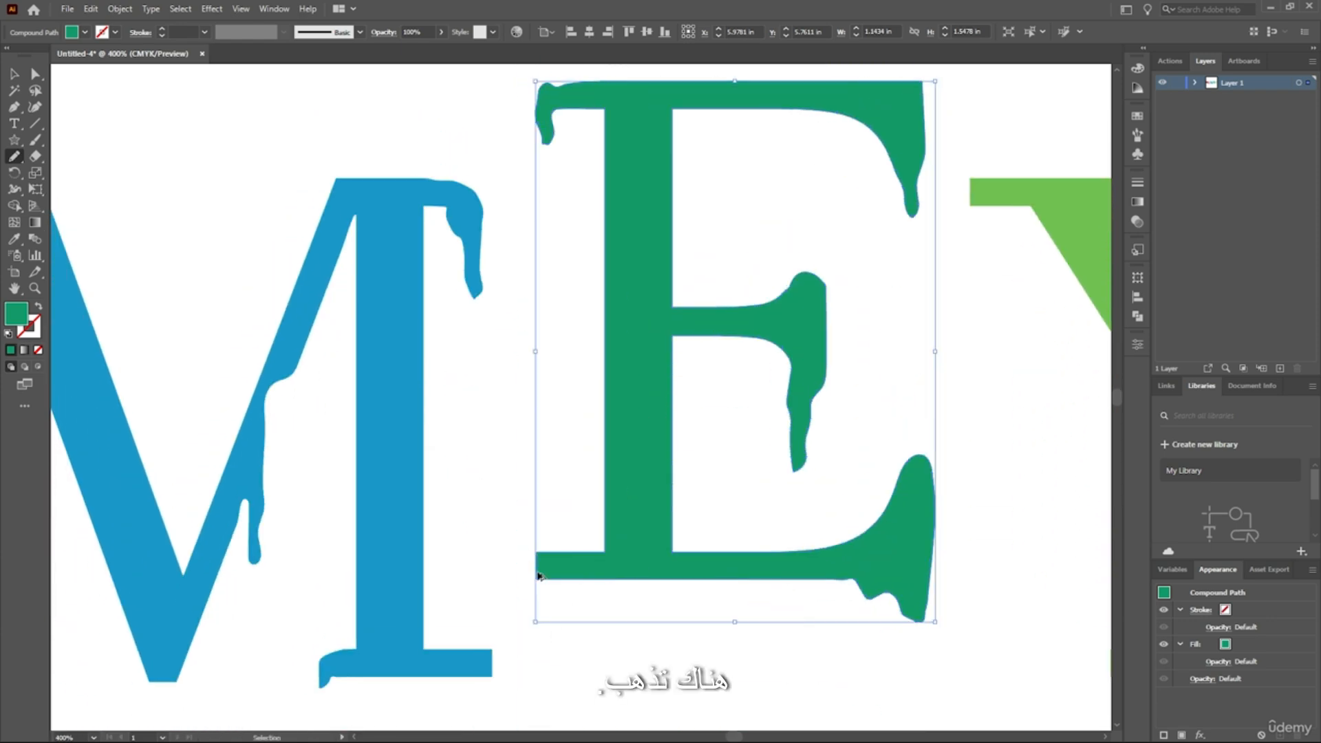
pyautogui.keyDown('alt'); pyautogui.scroll(4, 565, 576); pyautogui.keyUp('alt')
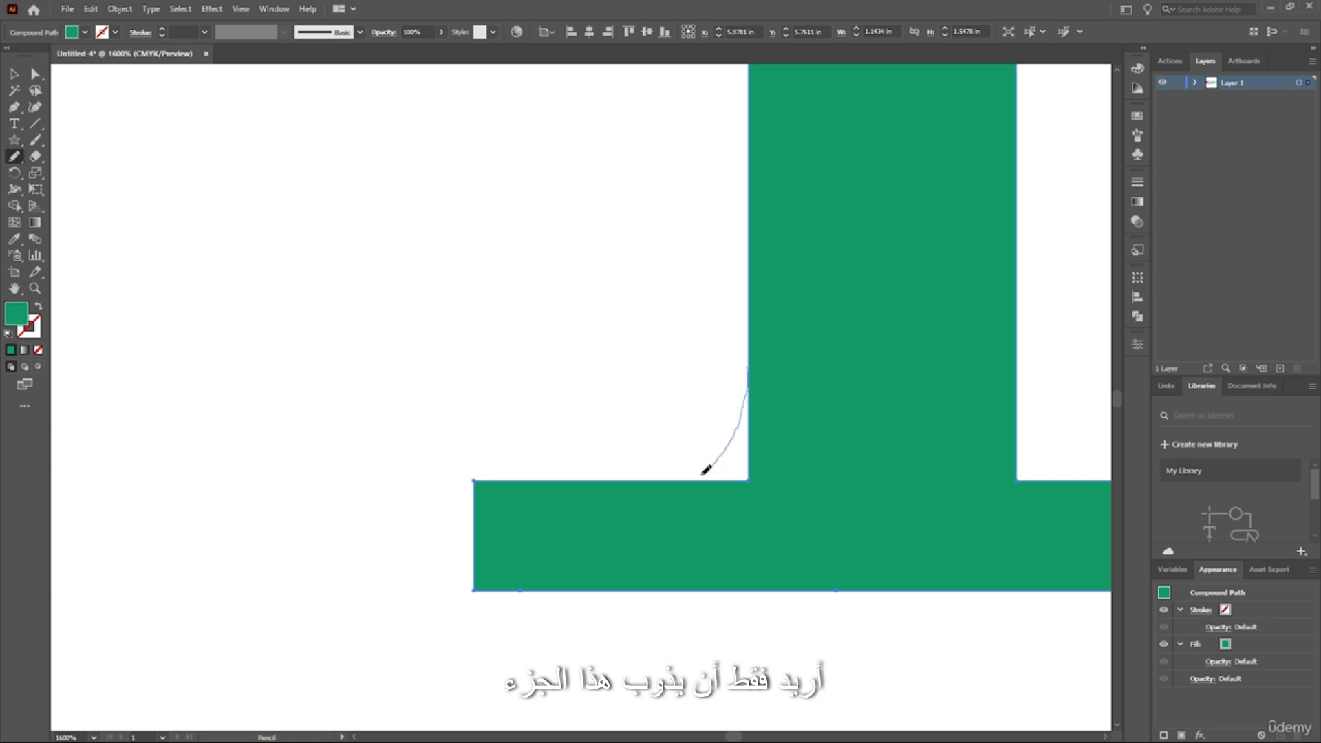
pyautogui.moveTo(644, 717)
pyautogui.mouseDown()
pyautogui.moveTo(694, 691)
pyautogui.moveTo(702, 599)
pyautogui.moveTo(769, 592)
pyautogui.mouseUp()
pyautogui.scroll(-1, 818, 533)
pyautogui.hscroll(10, 816, 533)
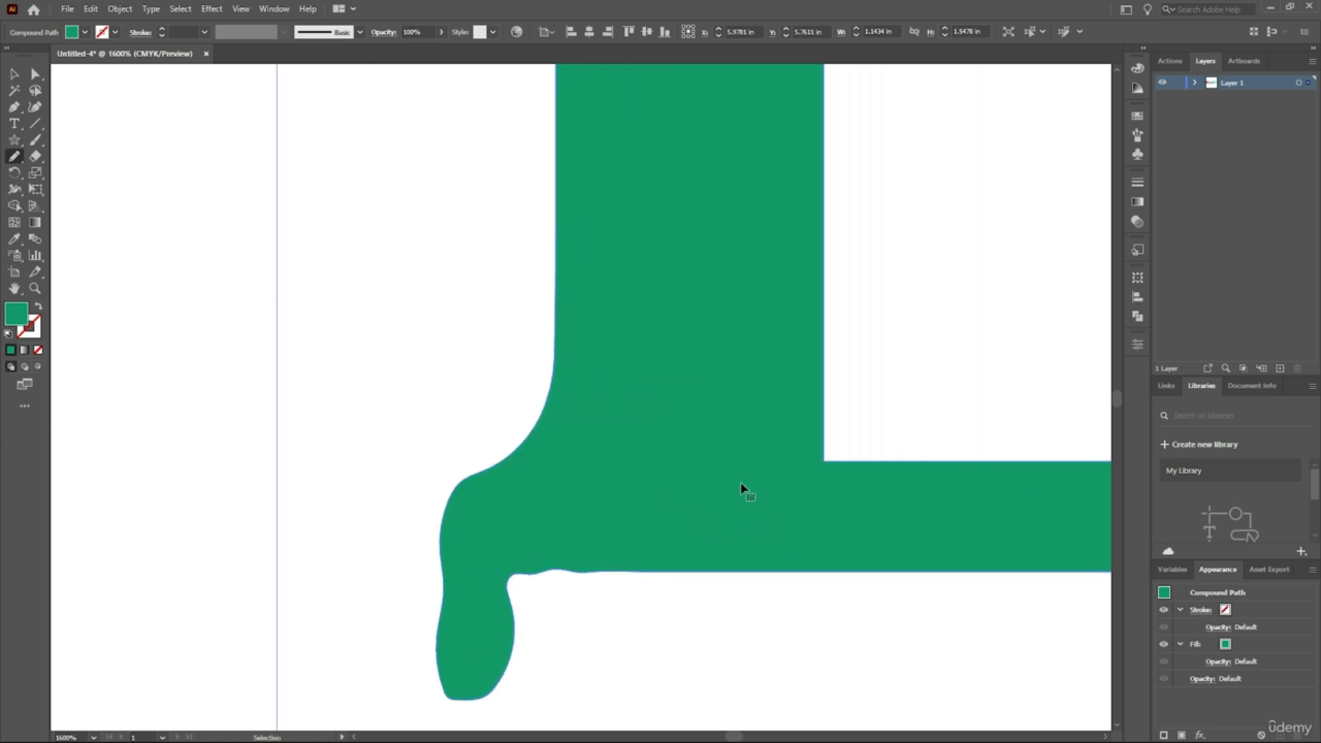
pyautogui.hotkey('ctrl', '1')
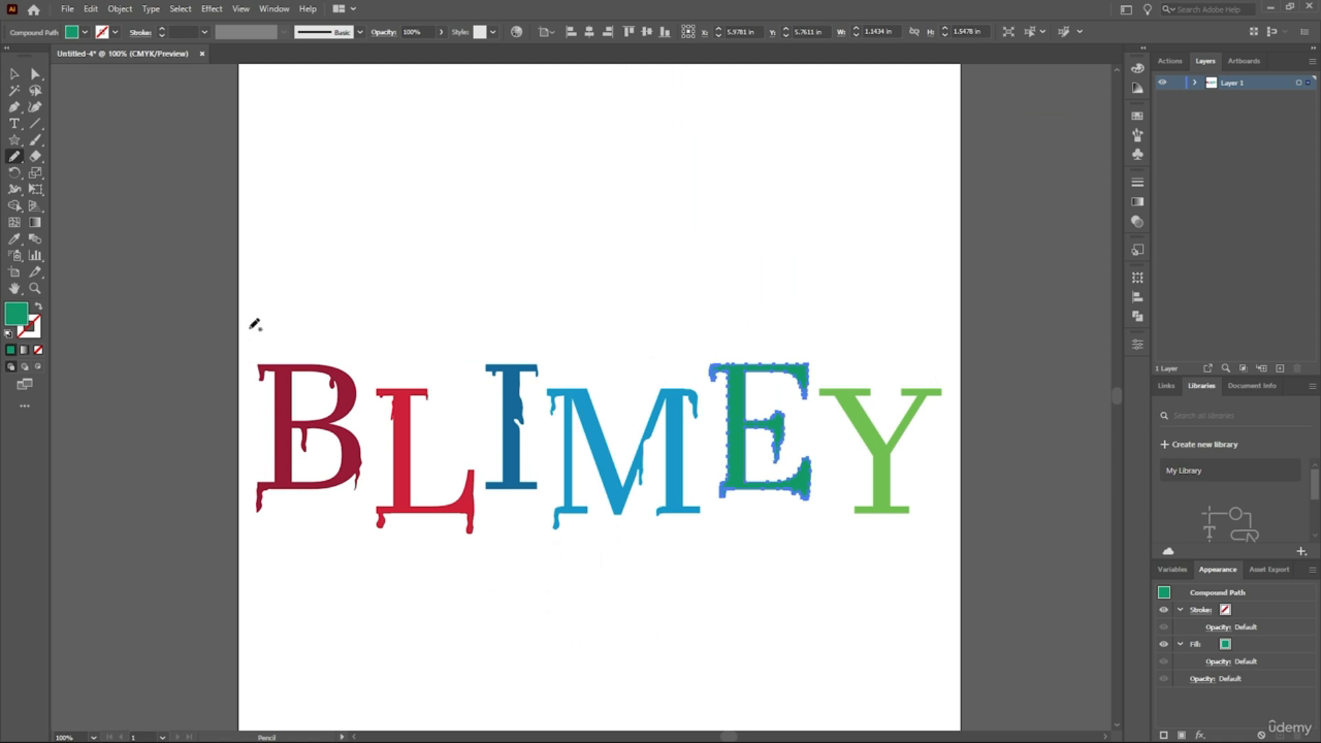
pyautogui.click(14, 74)
pyautogui.click(779, 477)
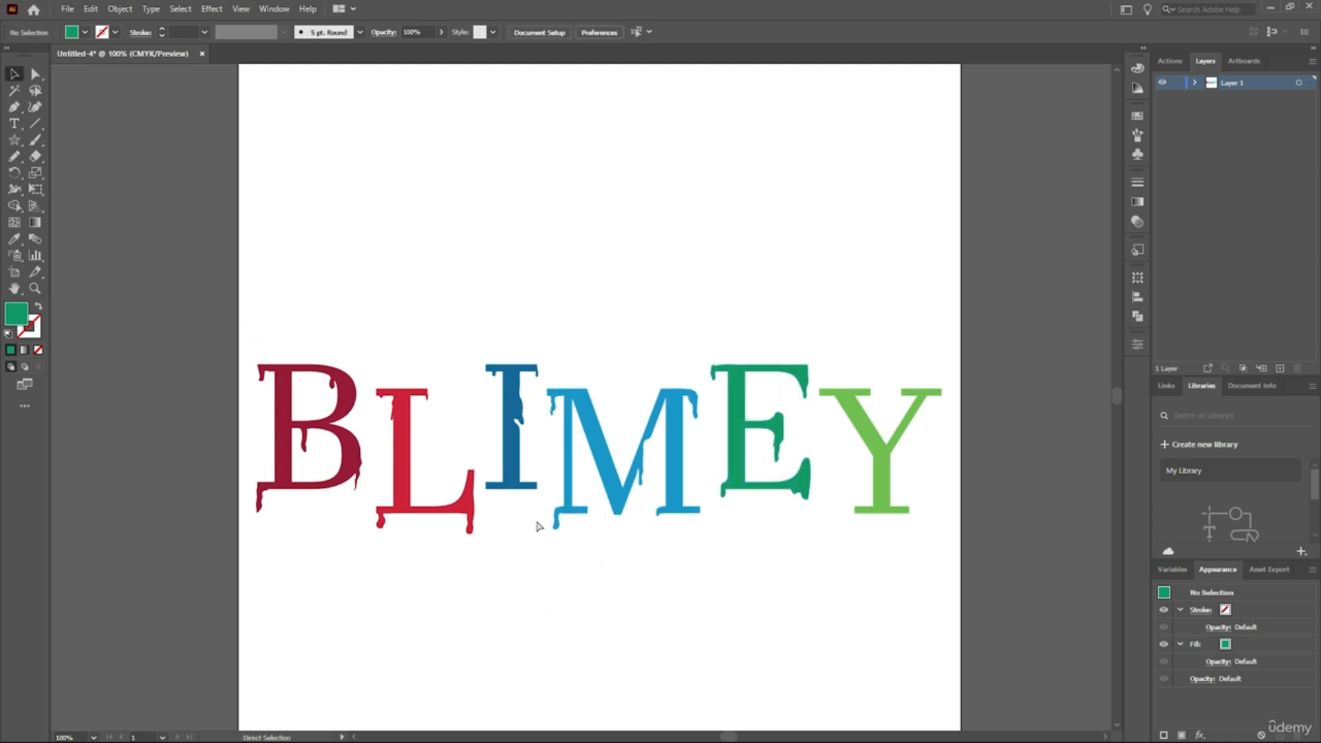
# - Examine the dripping effect across the whole BLIMEY lettering on the artboard
pyautogui.hscroll(-2, 539, 527)
pyautogui.hscroll(5, 539, 526)
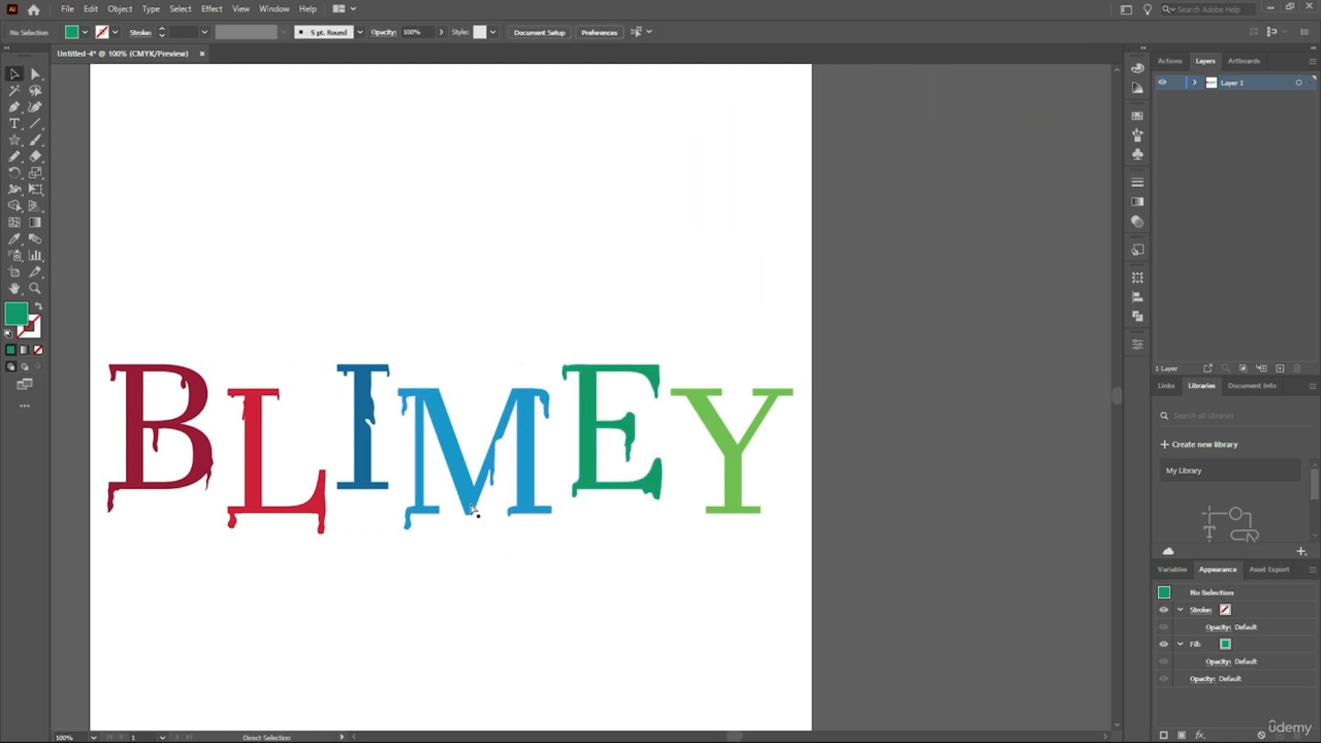
pyautogui.hscroll(-4, 429, 431)
pyautogui.hscroll(6, 756, 449)
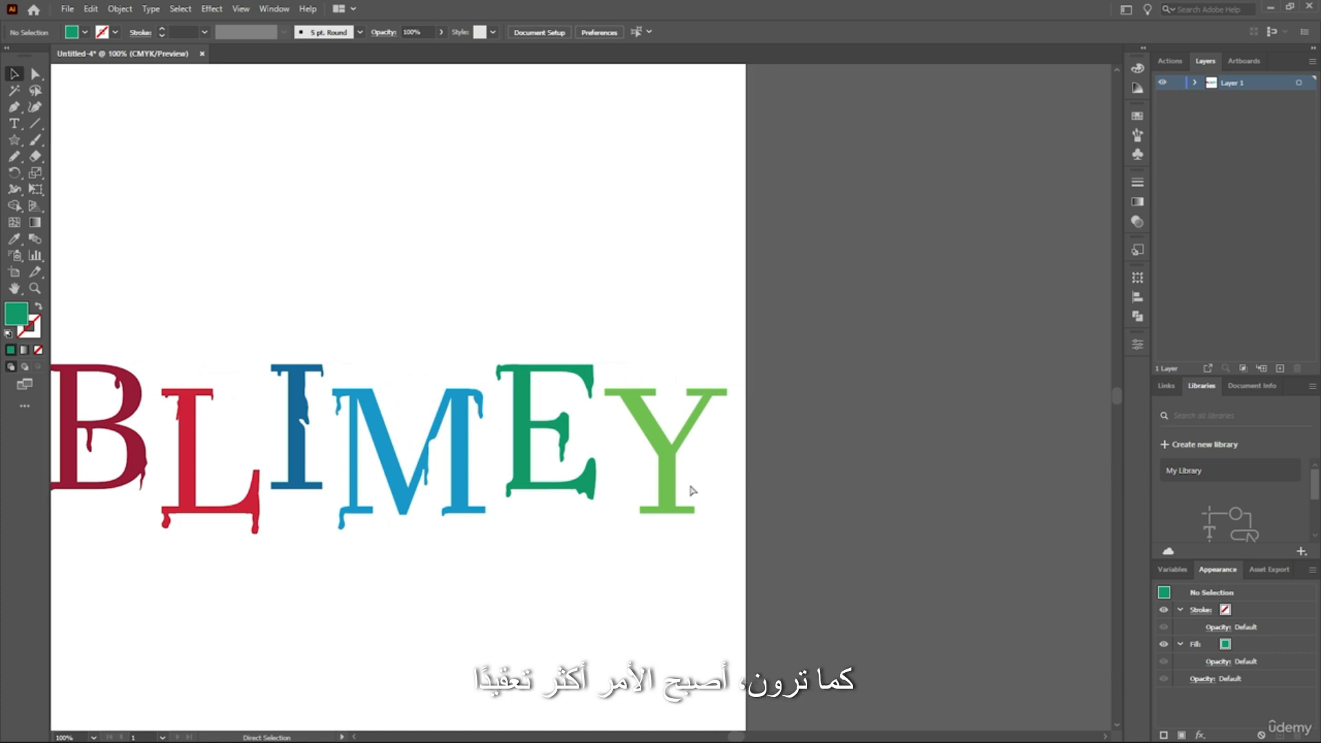
pyautogui.scroll(4, 693, 489)
pyautogui.scroll(-3, 653, 464)
pyautogui.scroll(-3, 578, 307)
pyautogui.hscroll(-2, 564, 344)
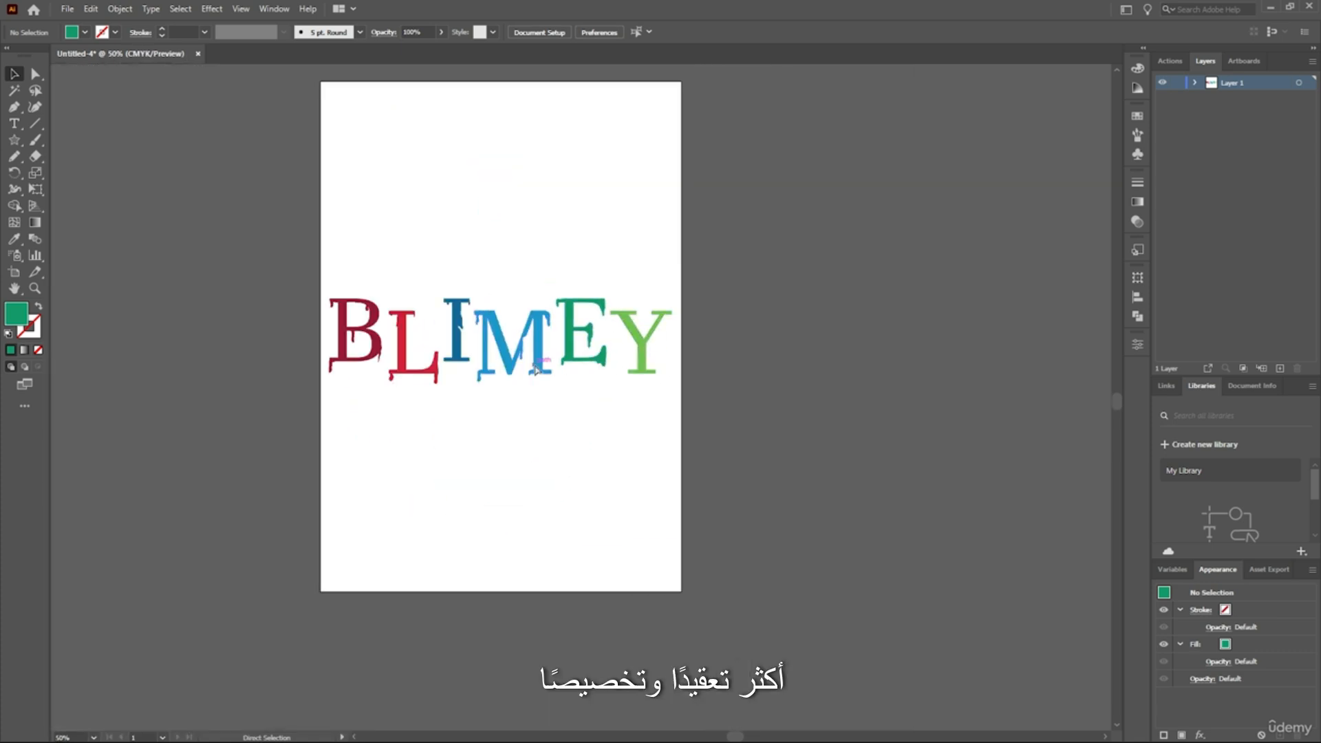
# - Redraw the left end of the Y's upper-left serif with the Pencil tool as a rounded shoulder with a long curved drip
pyautogui.scroll(2, 564, 343)
pyautogui.scroll(3, 679, 415)
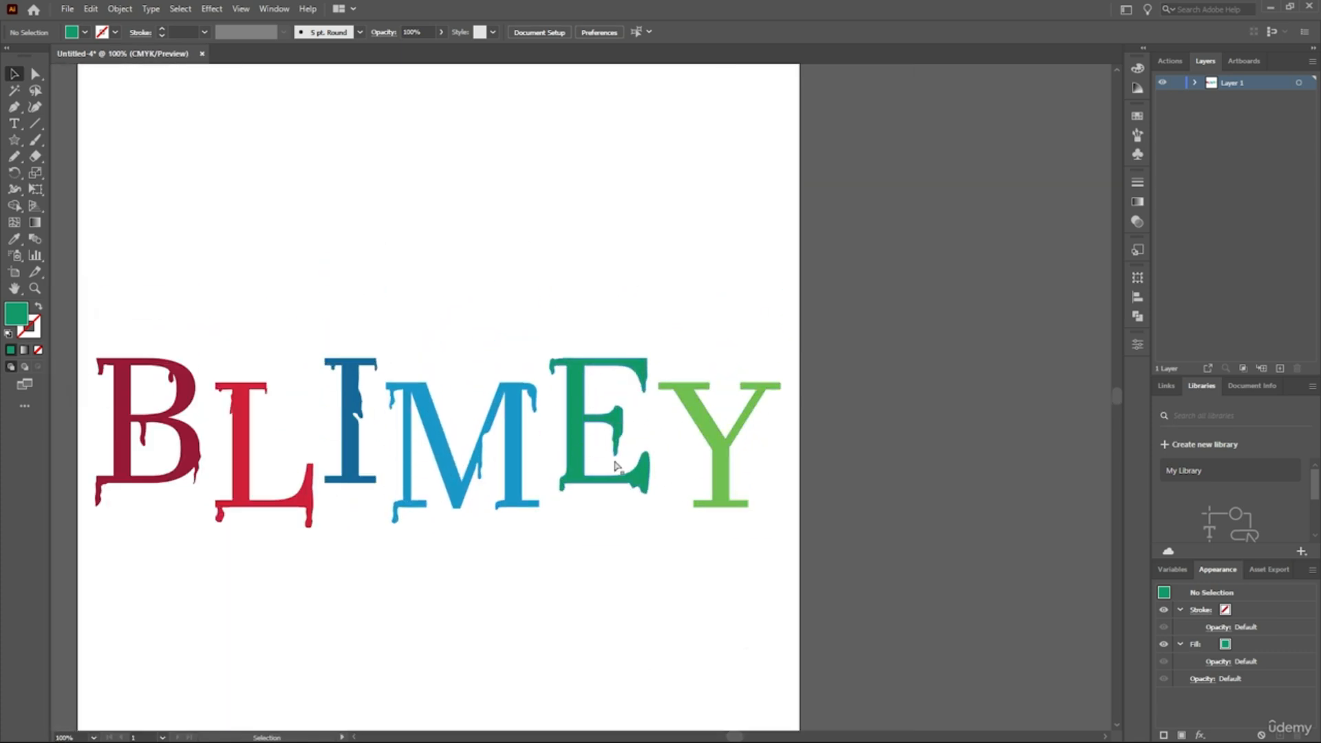
pyautogui.hscroll(-2, 809, 452)
pyautogui.hscroll(2, 809, 452)
pyautogui.hscroll(2, 808, 452)
pyautogui.scroll(3, 672, 481)
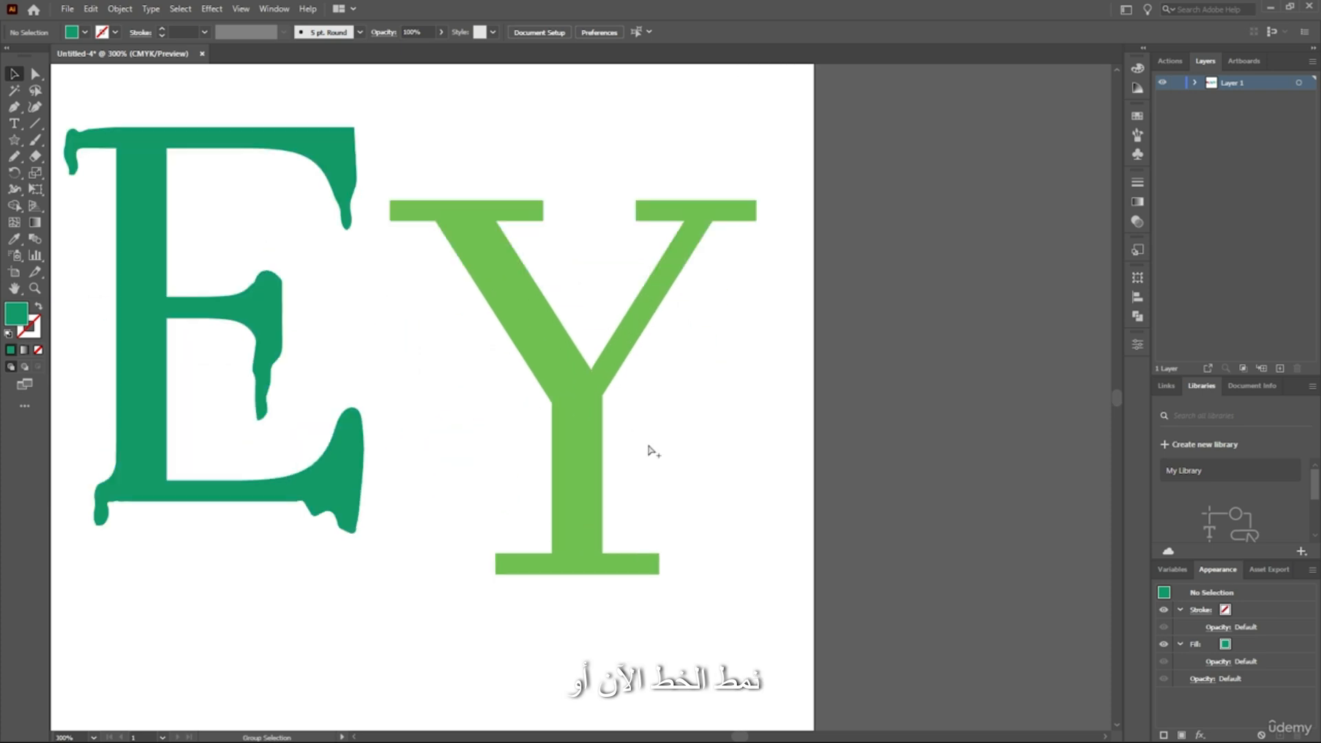
pyautogui.click(507, 274)
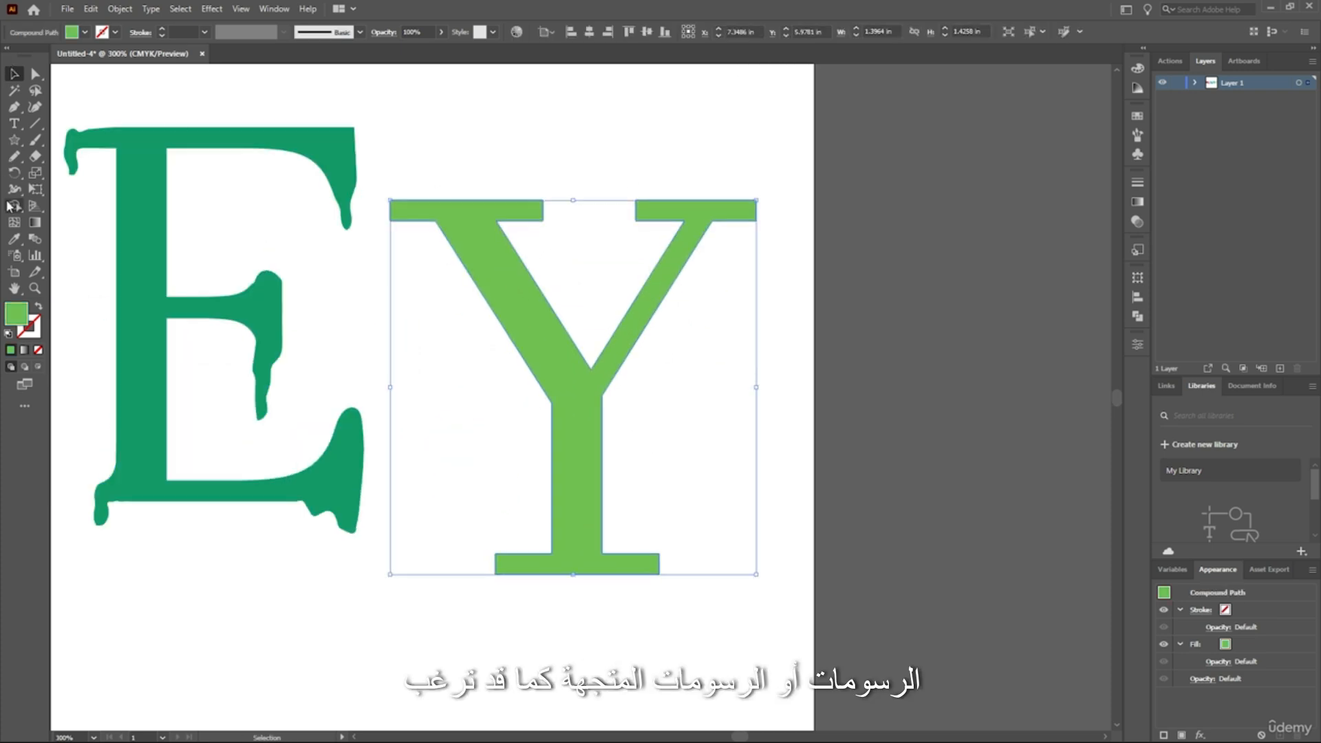
pyautogui.click(13, 156)
pyautogui.scroll(4, 427, 209)
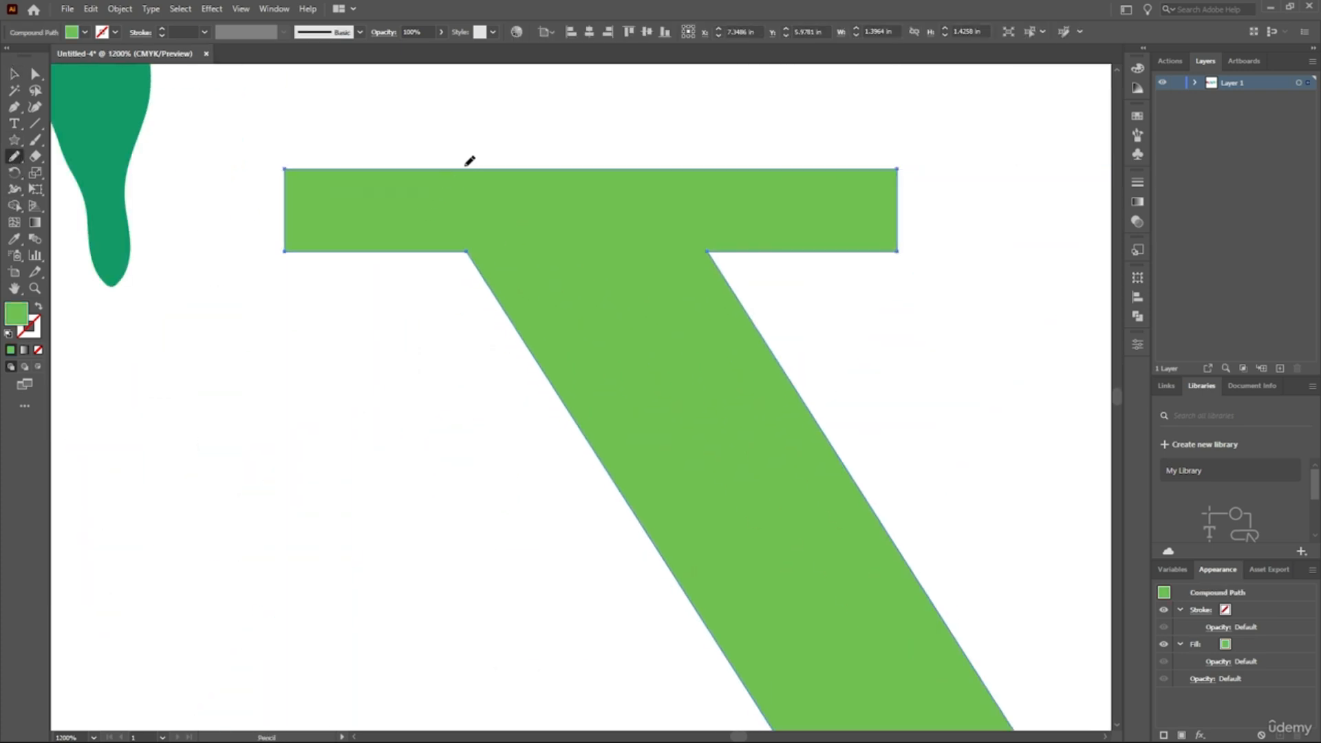
pyautogui.moveTo(346, 196)
pyautogui.mouseDown()
pyautogui.moveTo(352, 423)
pyautogui.moveTo(419, 252)
pyautogui.moveTo(490, 242)
pyautogui.mouseUp()
pyautogui.scroll(-1, 879, 193)
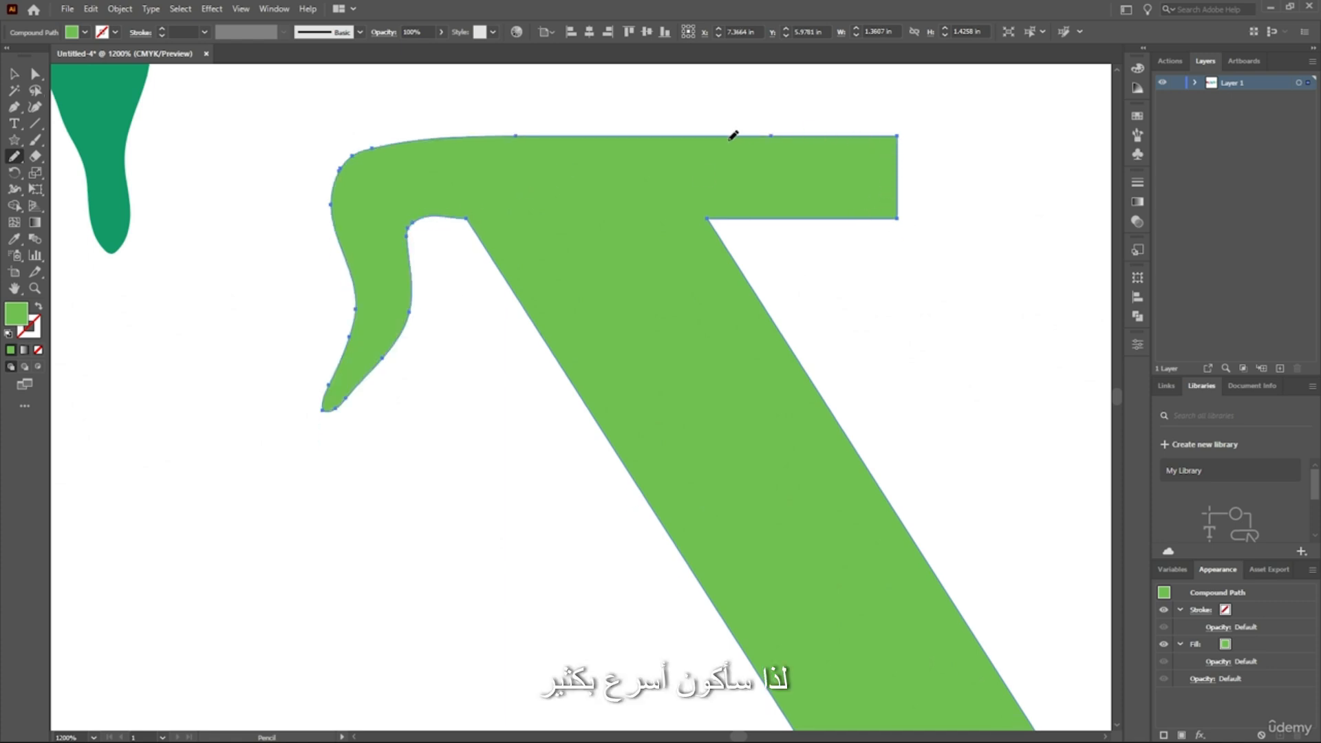
# - Melt the right end of the Y's upper-left serif into a rounded curve with a thin hanging drip
pyautogui.moveTo(751, 135)
pyautogui.mouseDown()
pyautogui.moveTo(818, 190)
pyautogui.moveTo(827, 244)
pyautogui.mouseUp()
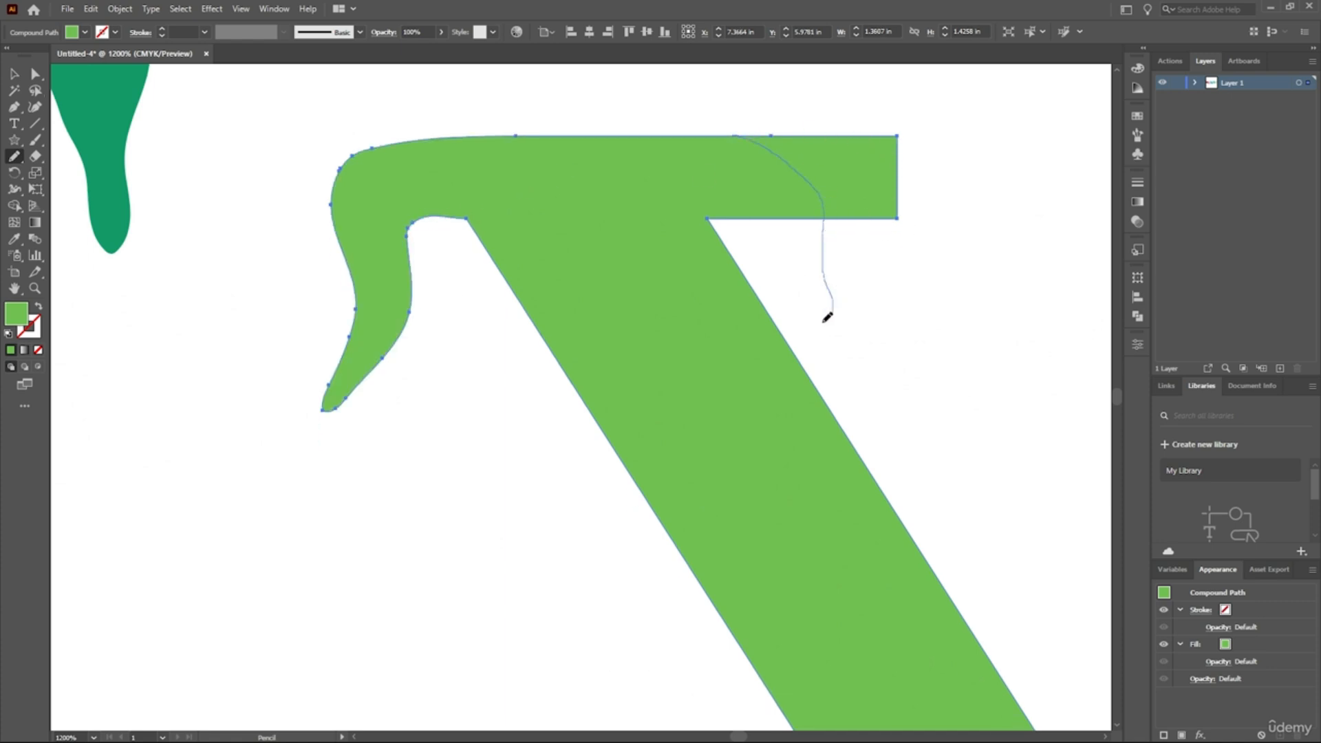
pyautogui.moveTo(754, 218); pyautogui.dragTo(744, 218)
pyautogui.scroll(-4, 825, 211)
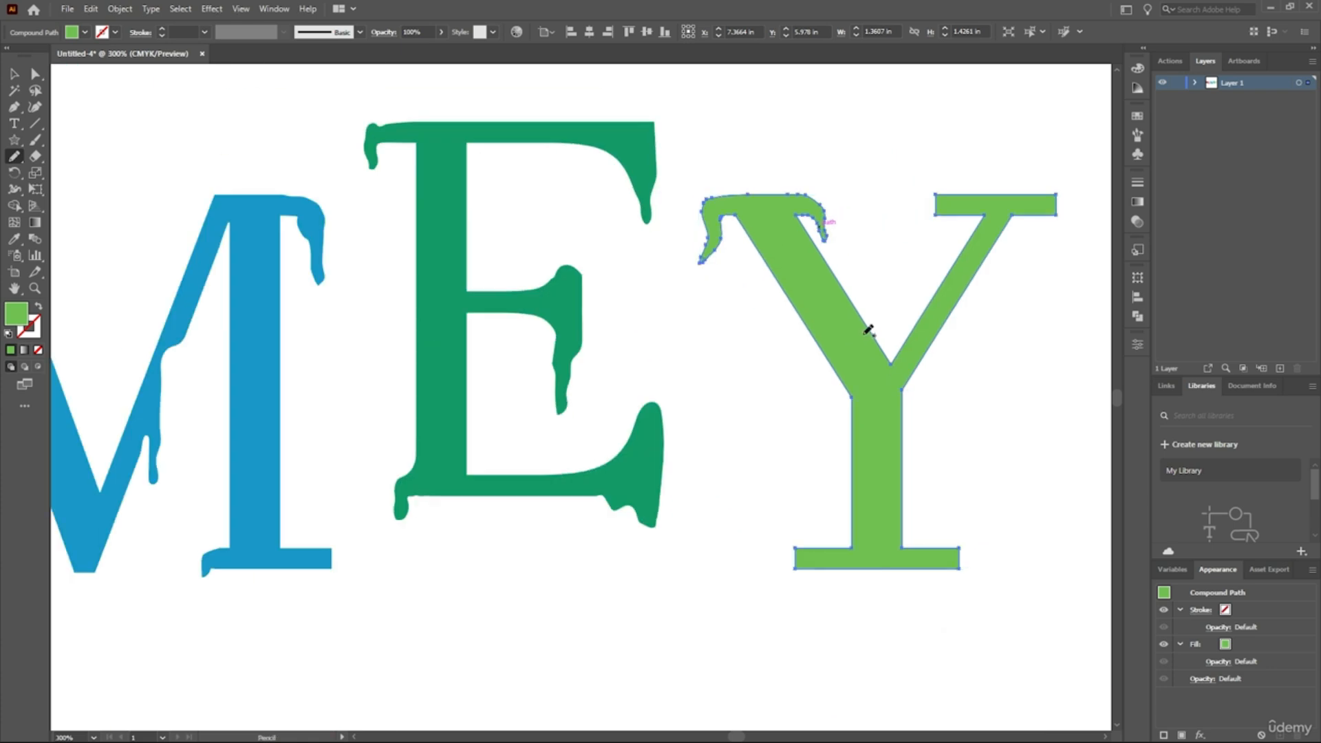
# - Redraw the outer edge of the Y's left arm as a melting contour with one long drip and a shorter one near the stem
pyautogui.scroll(2, 863, 332)
pyautogui.scroll(3, 795, 331)
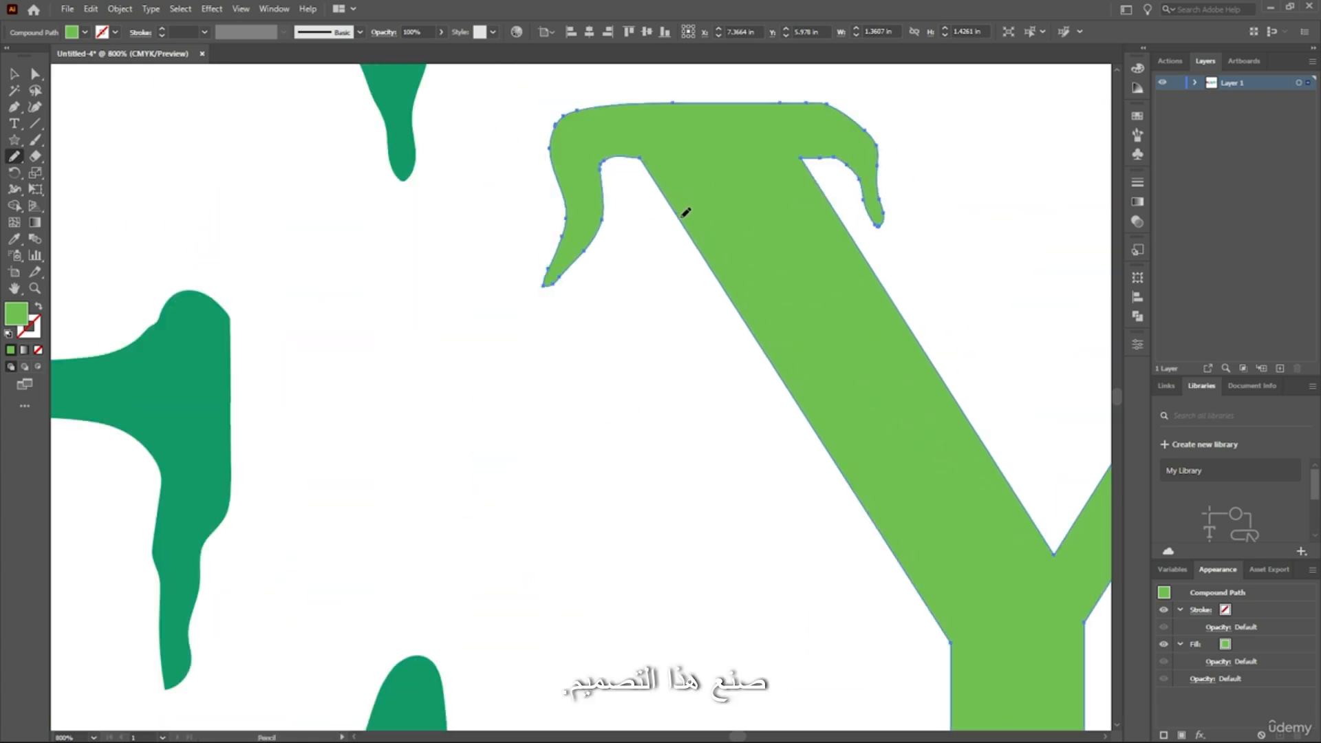
pyautogui.moveTo(765, 535); pyautogui.dragTo(809, 519)
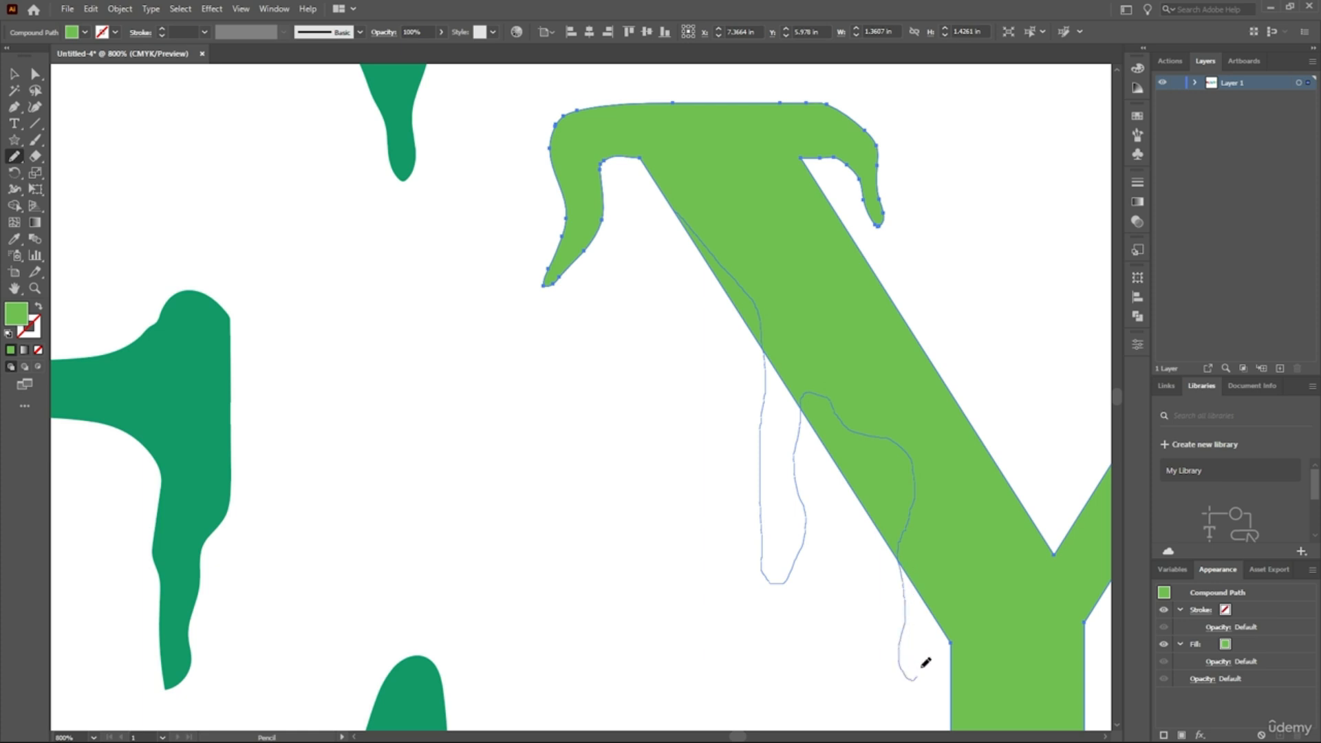
pyautogui.moveTo(947, 629); pyautogui.dragTo(949, 637)
pyautogui.scroll(-4, 914, 518)
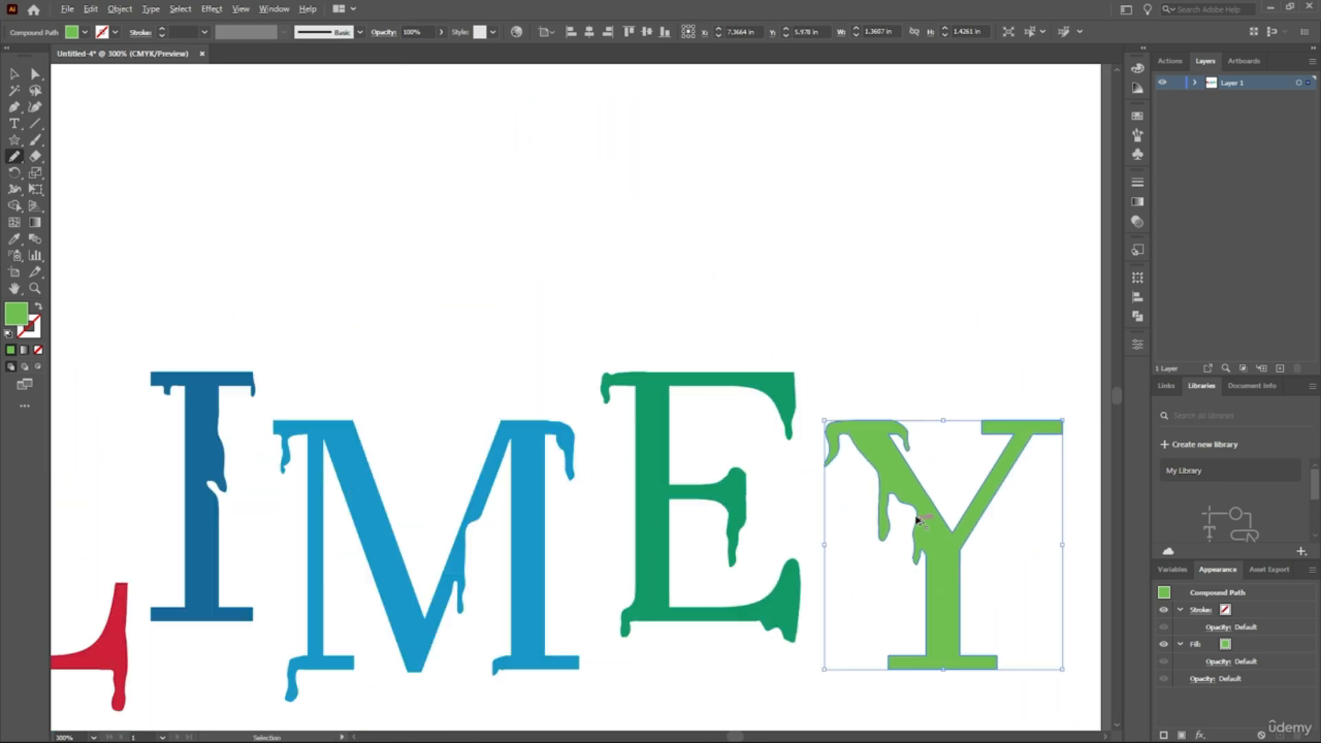
# - Replace the upper part and serif of the Y's right arm with a rounded tip and a long thin drip on its outer side
pyautogui.scroll(3, 947, 546)
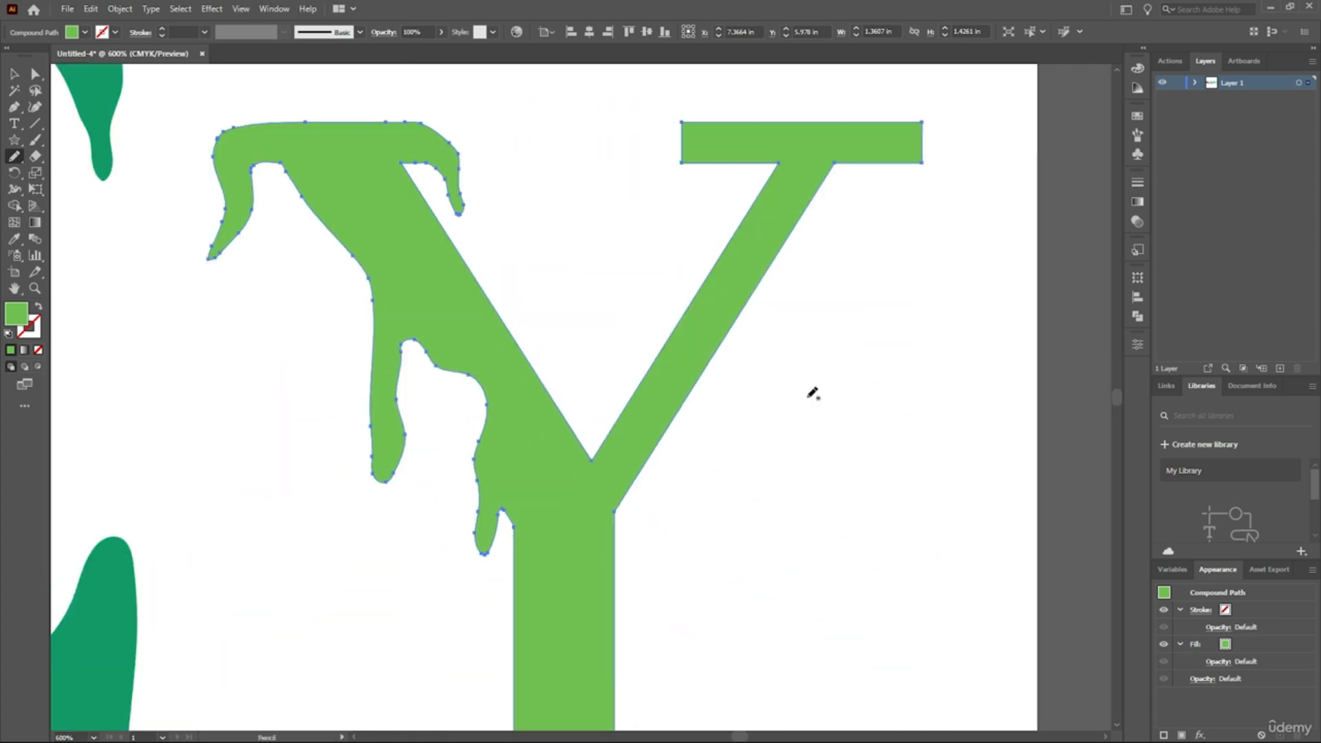
pyautogui.scroll(1, 727, 259)
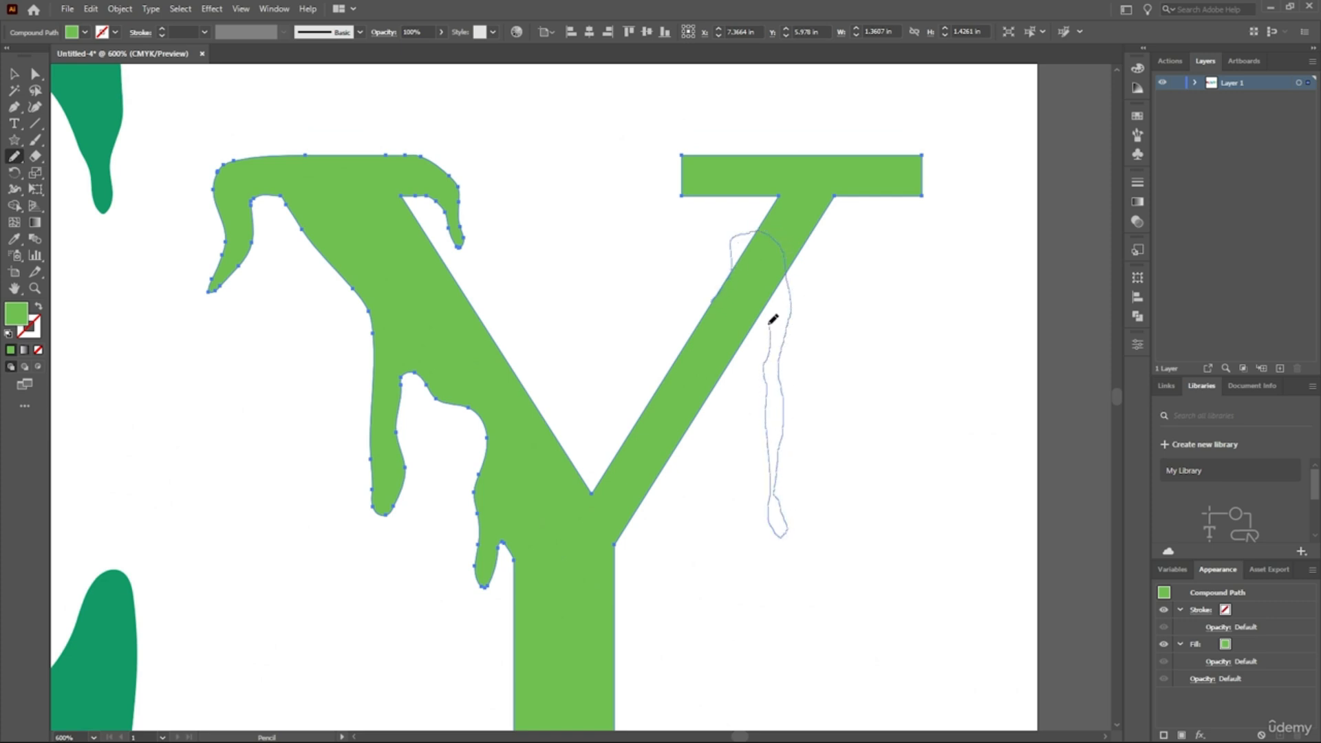
pyautogui.moveTo(843, 240); pyautogui.dragTo(843, 241)
pyautogui.scroll(-3, 757, 383)
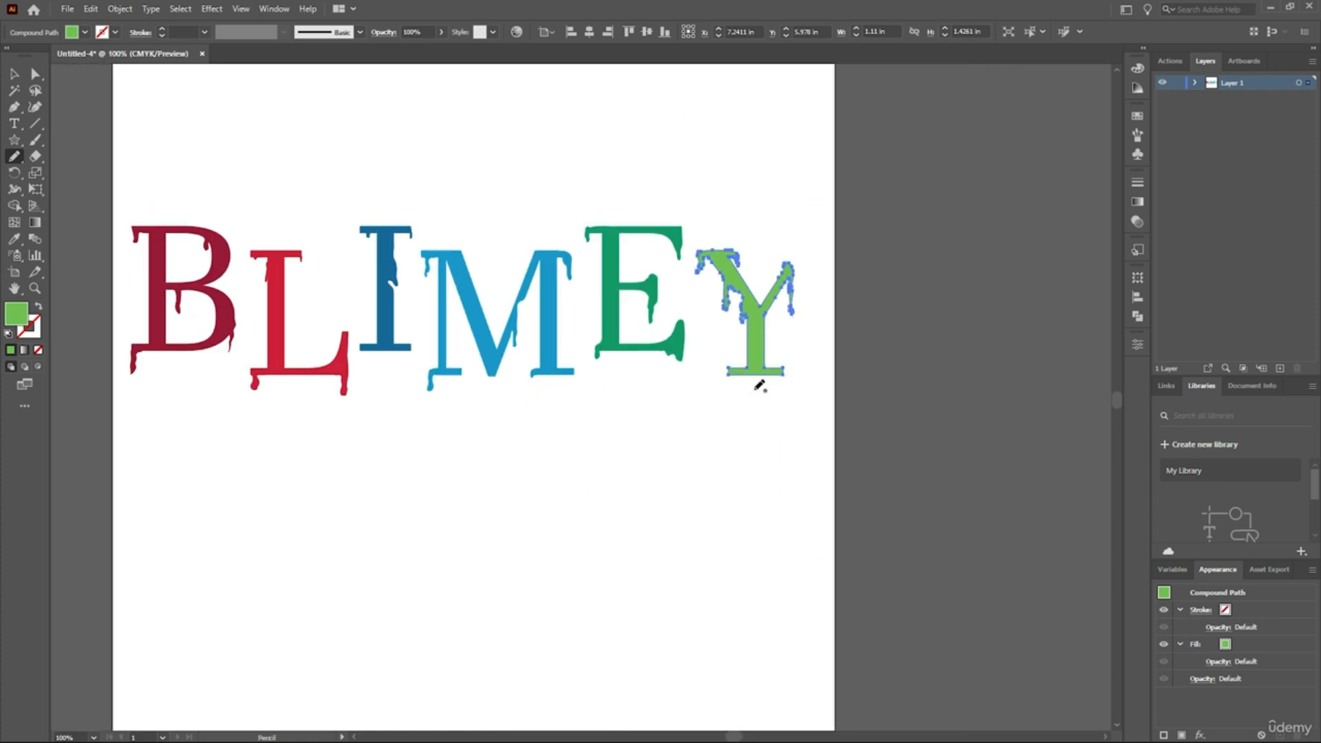
# - Melt the Y's bottom serif into a long rounded drip at the right end and a short drip at the left end
pyautogui.scroll(3, 766, 385)
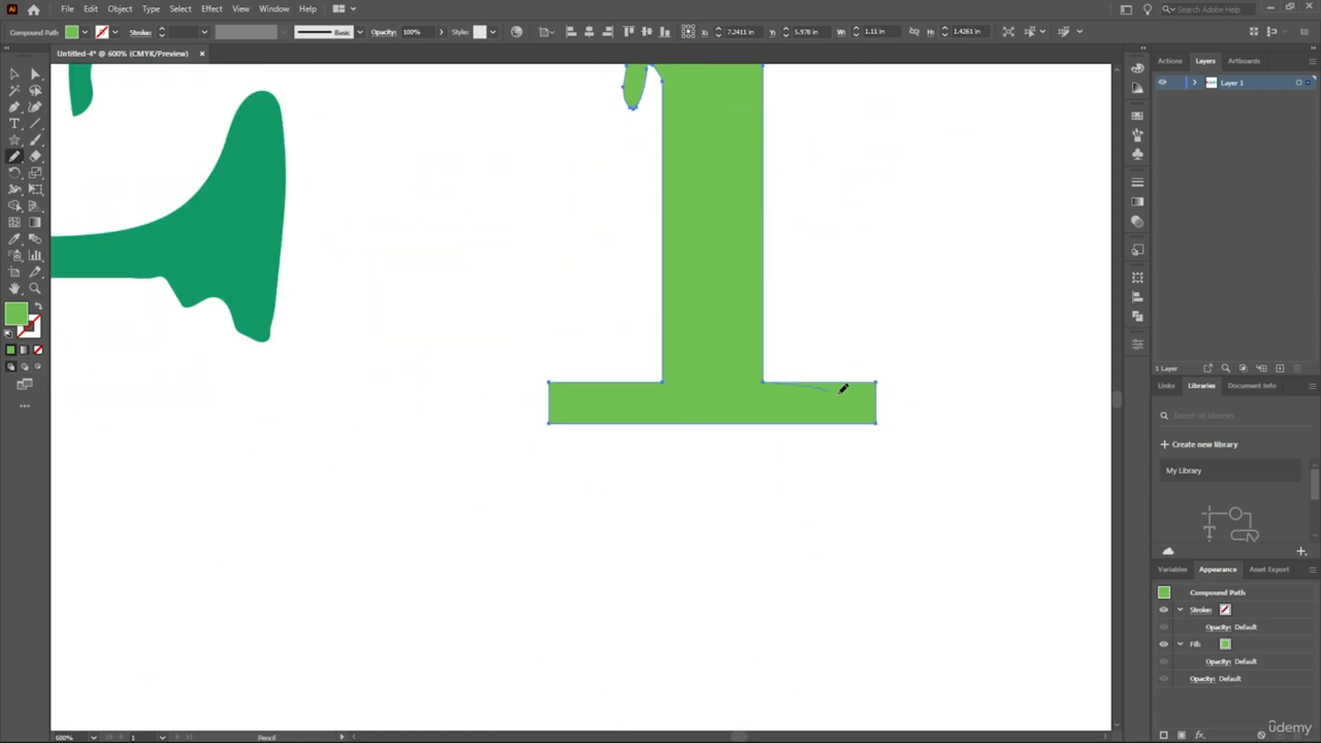
pyautogui.moveTo(820, 418); pyautogui.dragTo(777, 422)
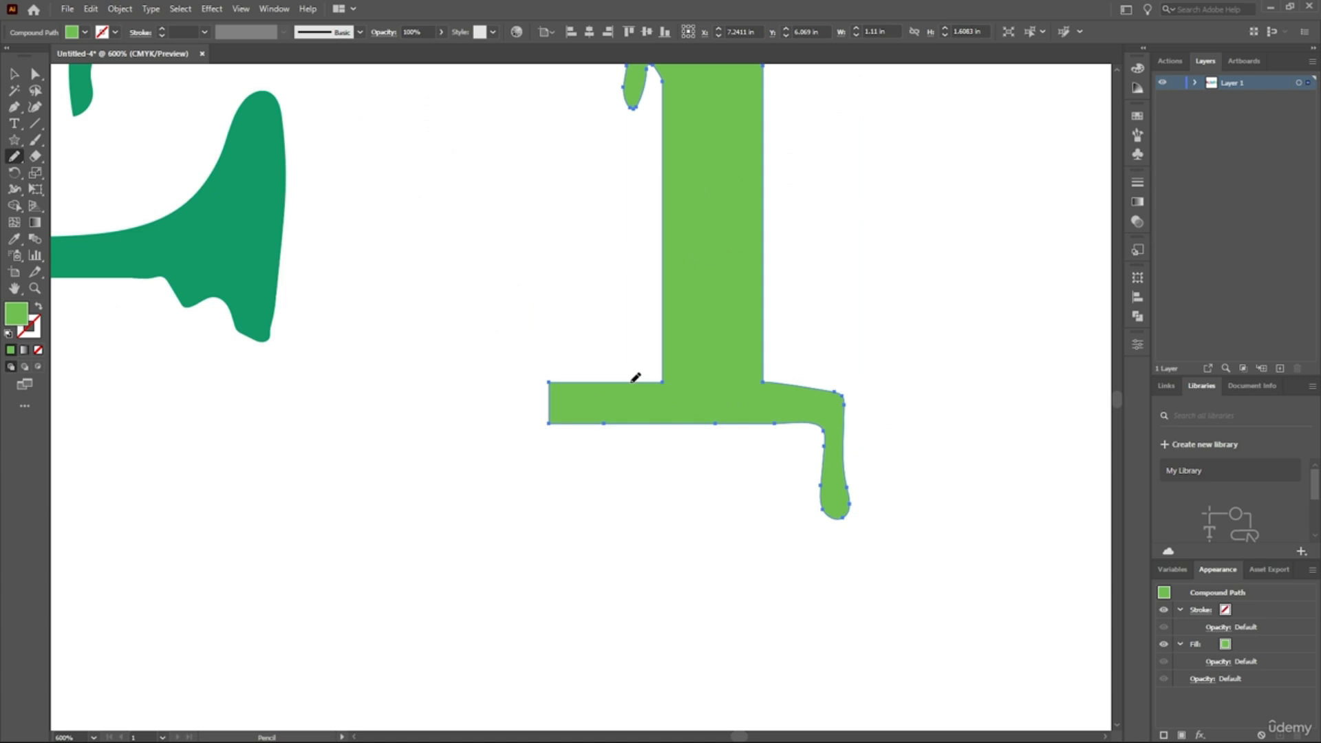
pyautogui.moveTo(630, 423); pyautogui.dragTo(634, 422)
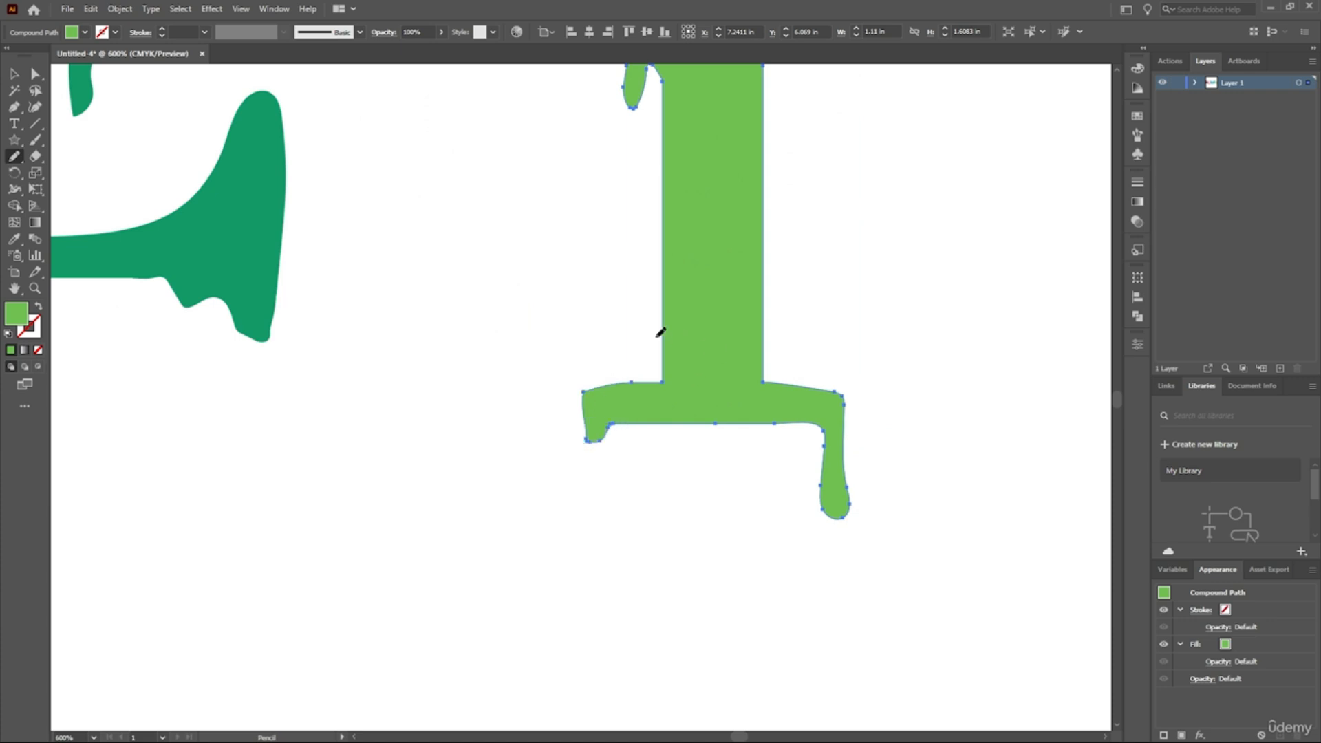
# - Examine the dripping effect across the whole BLIMEY lettering with the Y deselected
pyautogui.scroll(-5, 584, 309)
pyautogui.scroll(2, 584, 307)
pyautogui.hscroll(-2, 584, 299)
pyautogui.scroll(2, 584, 299)
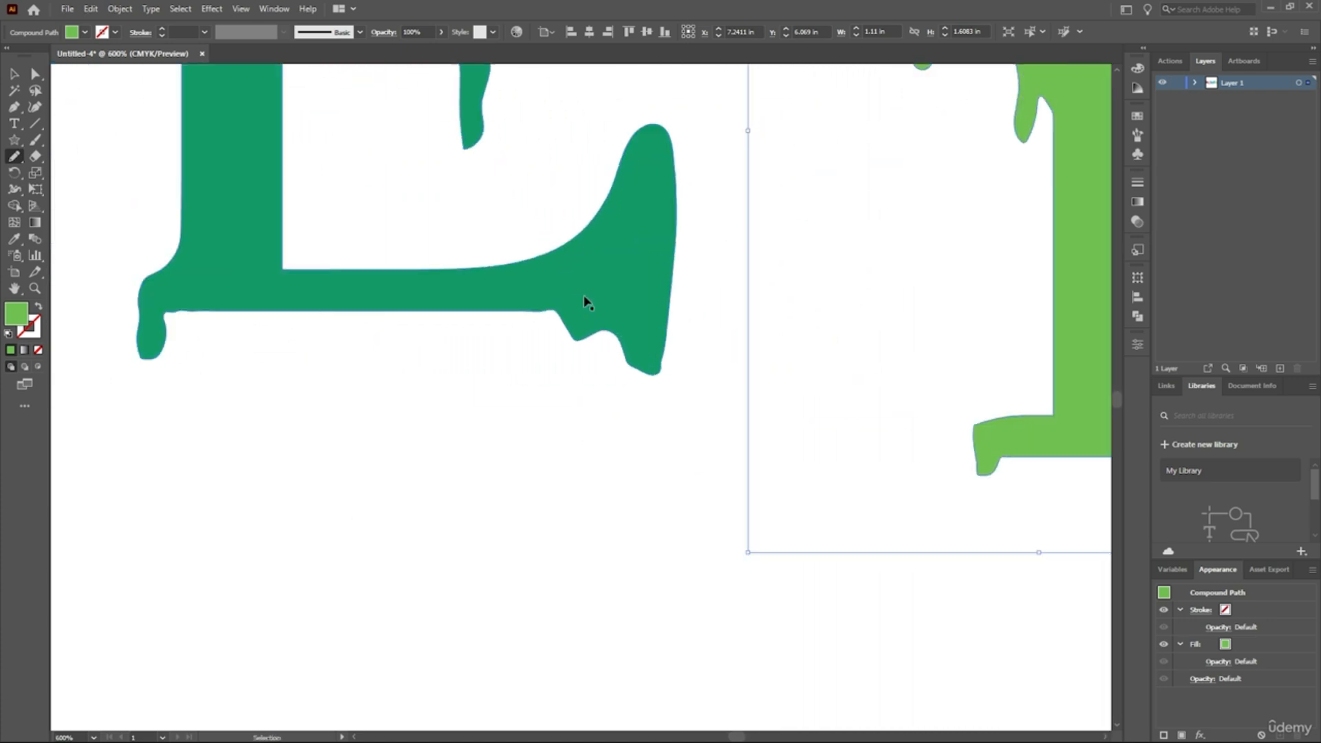
pyautogui.scroll(-4, 584, 299)
pyautogui.hscroll(-2, 550, 298)
pyautogui.hscroll(-2, 547, 298)
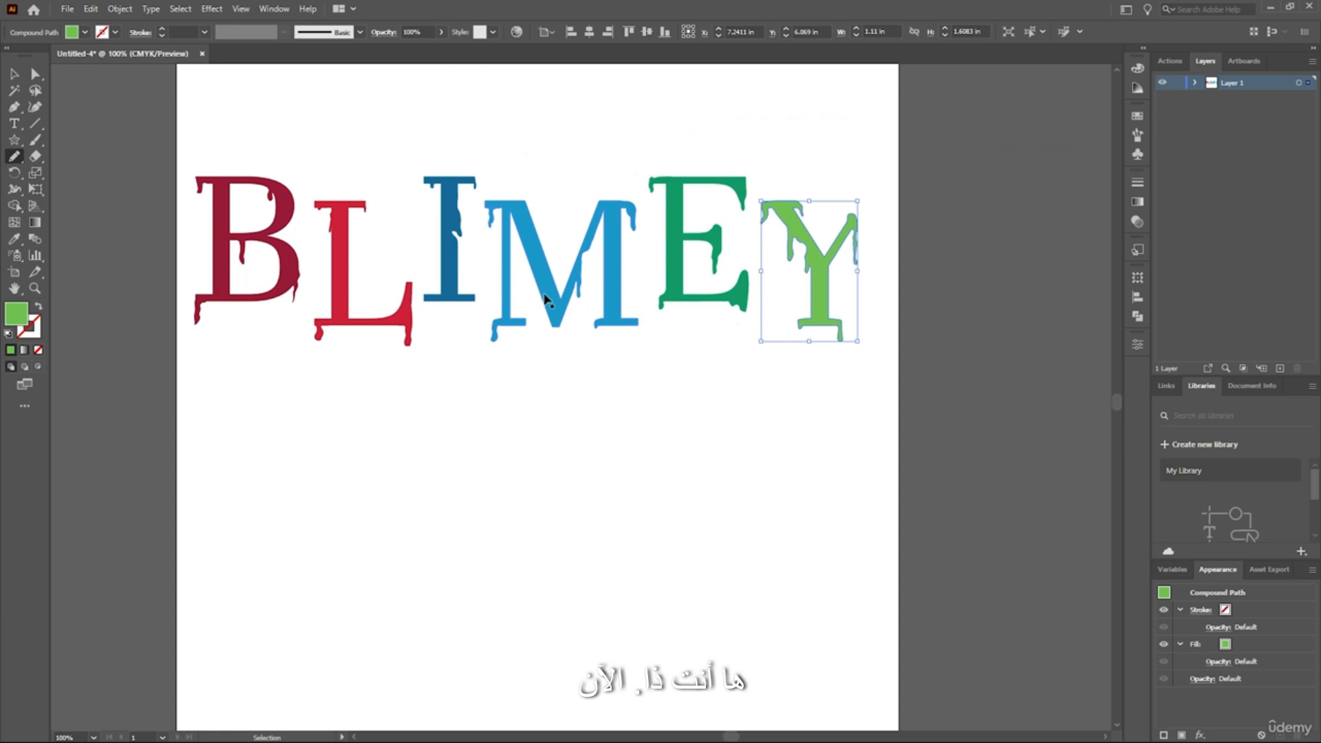
pyautogui.scroll(2, 546, 295)
pyautogui.scroll(-4, 546, 295)
pyautogui.click(16, 75)
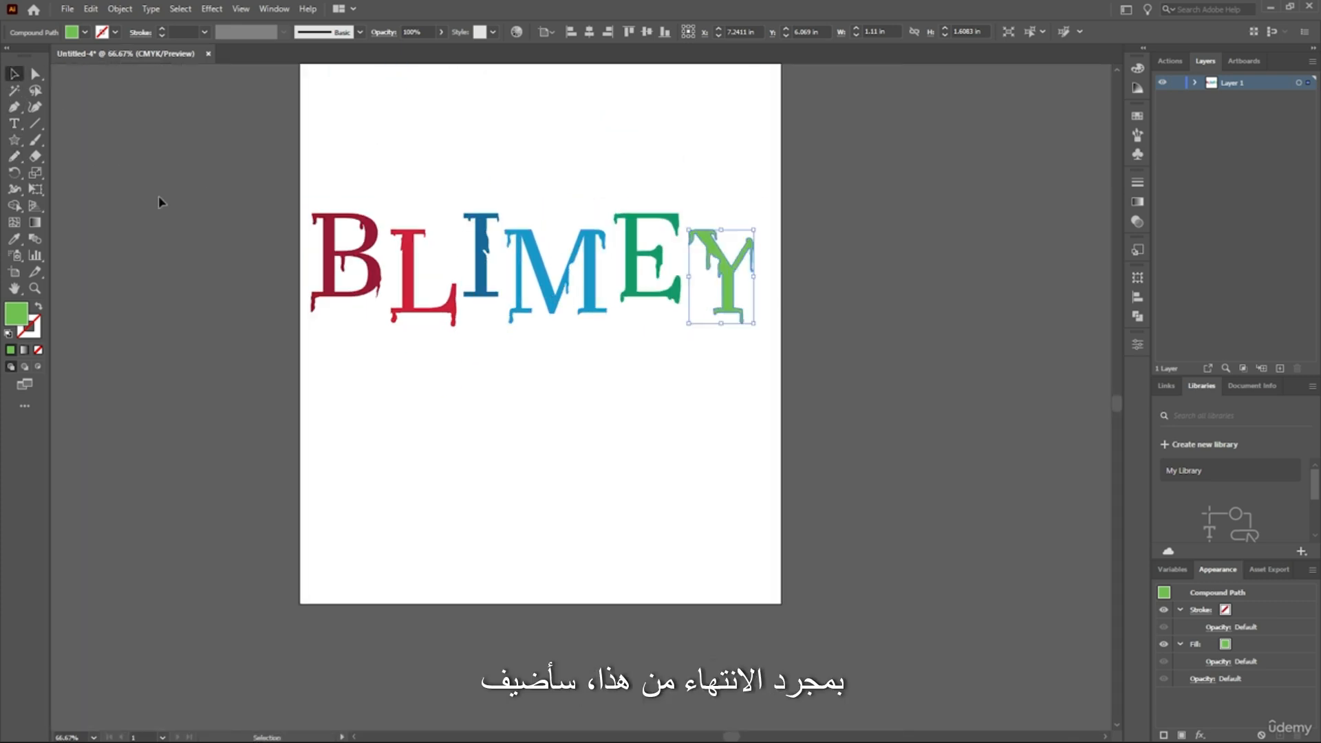
pyautogui.click(160, 198)
pyautogui.scroll(7, 580, 167)
pyautogui.hscroll(-1, 394, 435)
pyautogui.hscroll(-1, 394, 436)
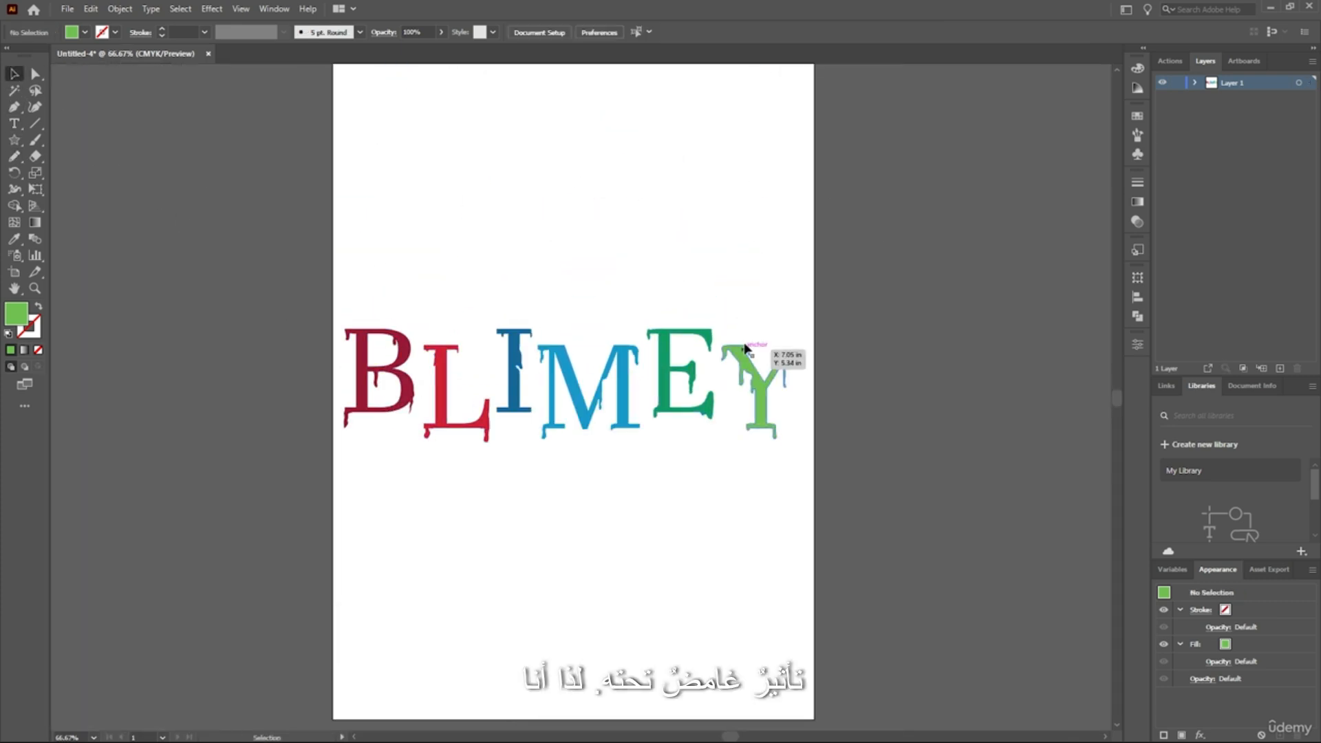
# - Select all the letters of BLIMEY and group them together
pyautogui.hotkey('ctrl', 'a')
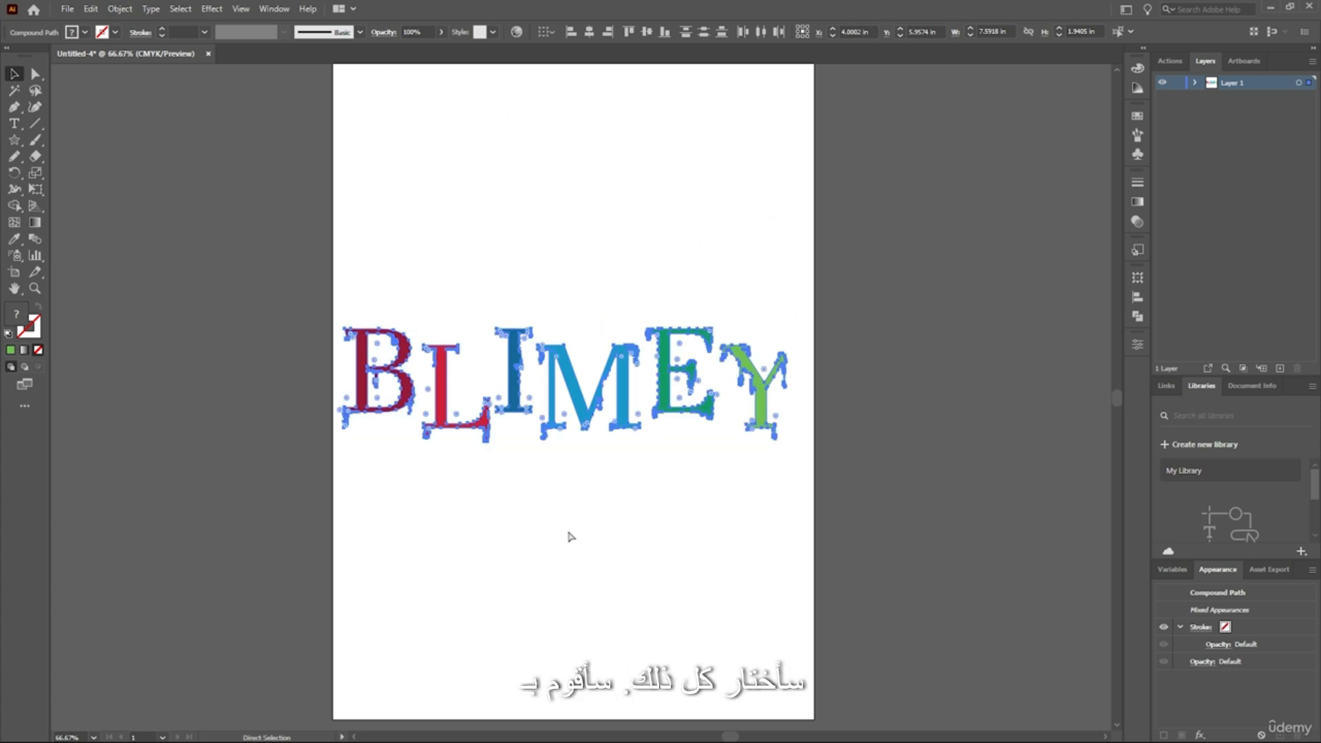
pyautogui.hotkey('ctrl', 'g')
pyautogui.scroll(5, 570, 514)
pyautogui.scroll(-4, 570, 536)
pyautogui.scroll(2, 568, 540)
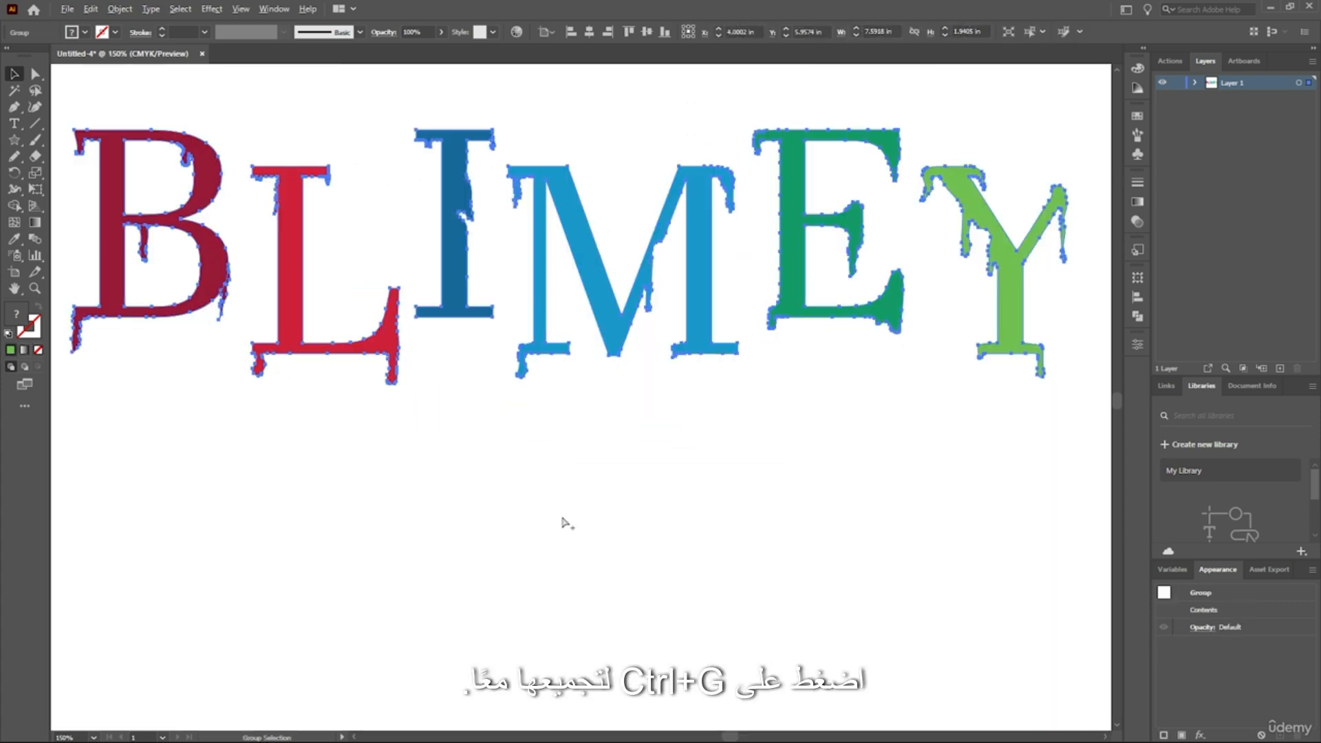
pyautogui.moveTo(608, 300); pyautogui.dragTo(642, 343)
pyautogui.hotkey('ctrl', 'z')
pyautogui.press('v')
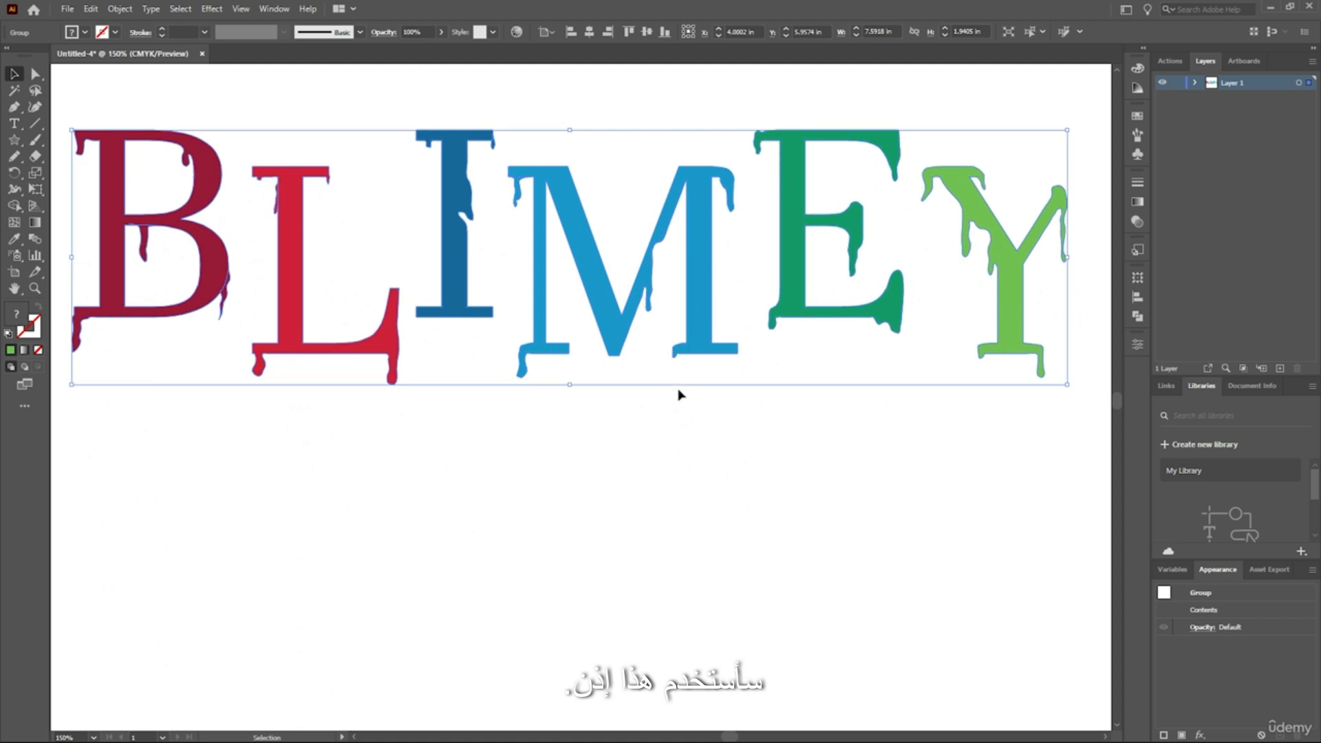
# - Duplicate the lettering group about 0.9 in to the right and 0.5 in down, and send the copy to the back
pyautogui.moveTo(589, 280); pyautogui.dragTo(727, 334)
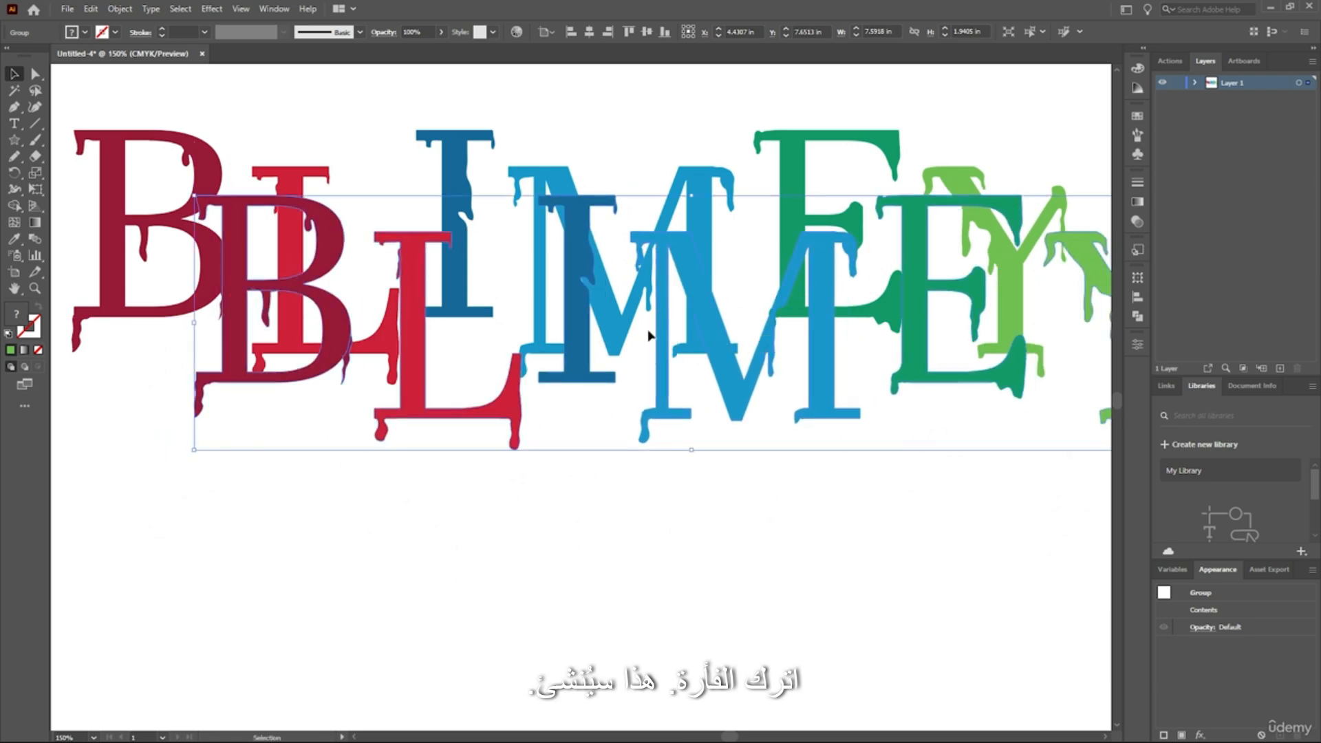
pyautogui.scroll(-2, 703, 296)
pyautogui.scroll(1, 702, 296)
pyautogui.scroll(2, 708, 359)
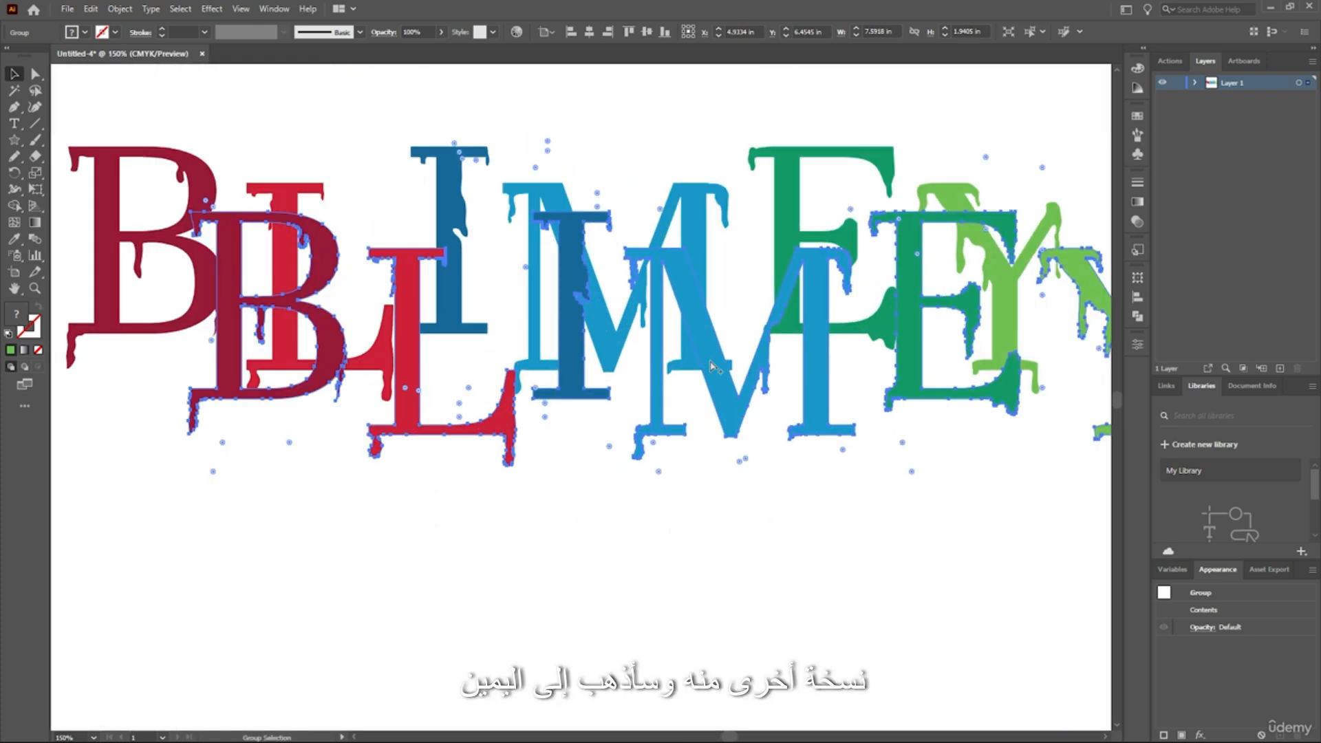
pyautogui.rightClick(712, 360)
pyautogui.moveTo(790, 537)
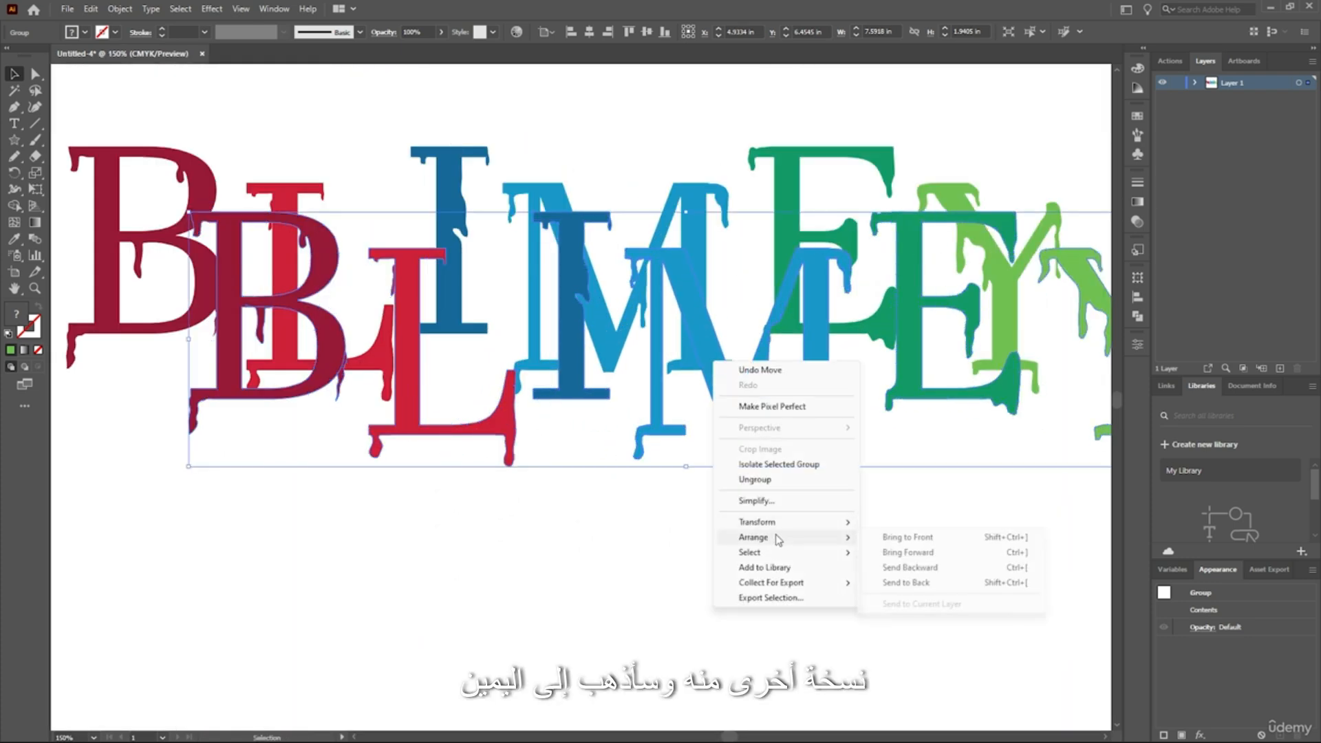
pyautogui.click(905, 582)
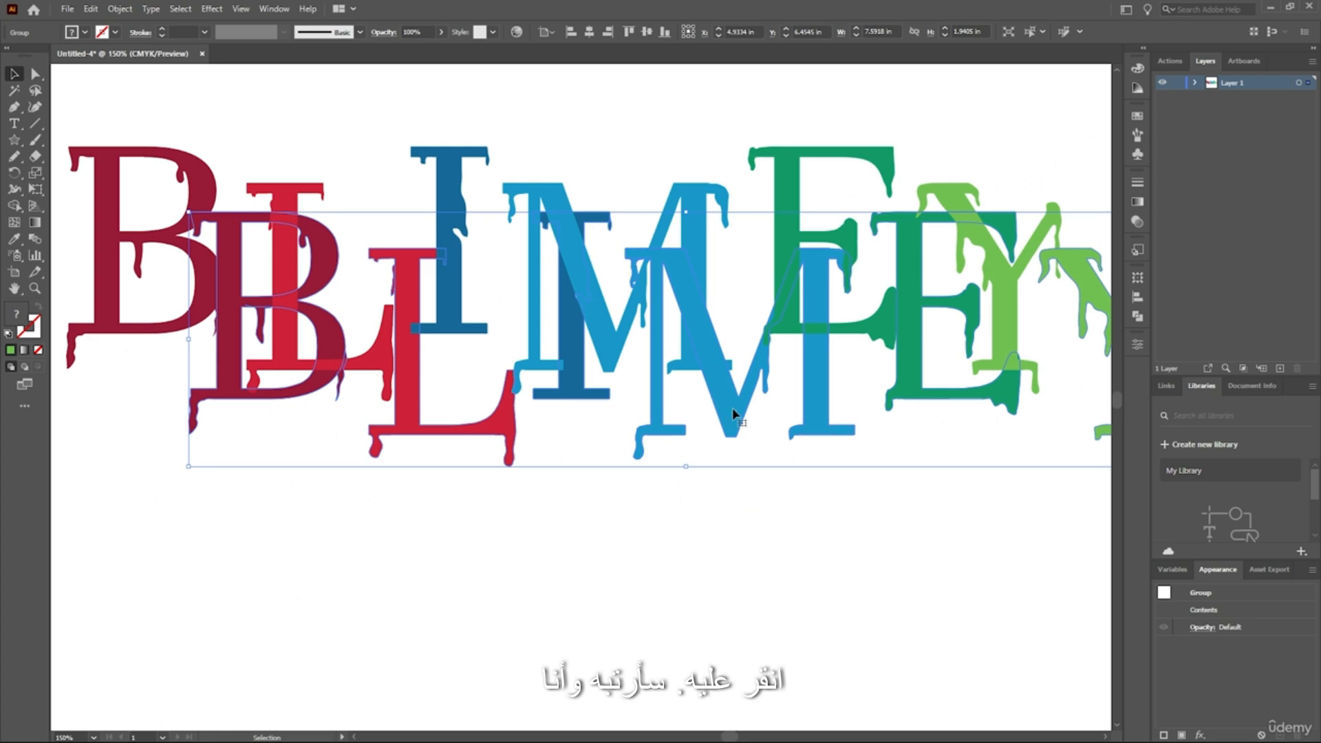
# - Set the fill of the rear lettering copy to black
pyautogui.doubleClick(26, 317)
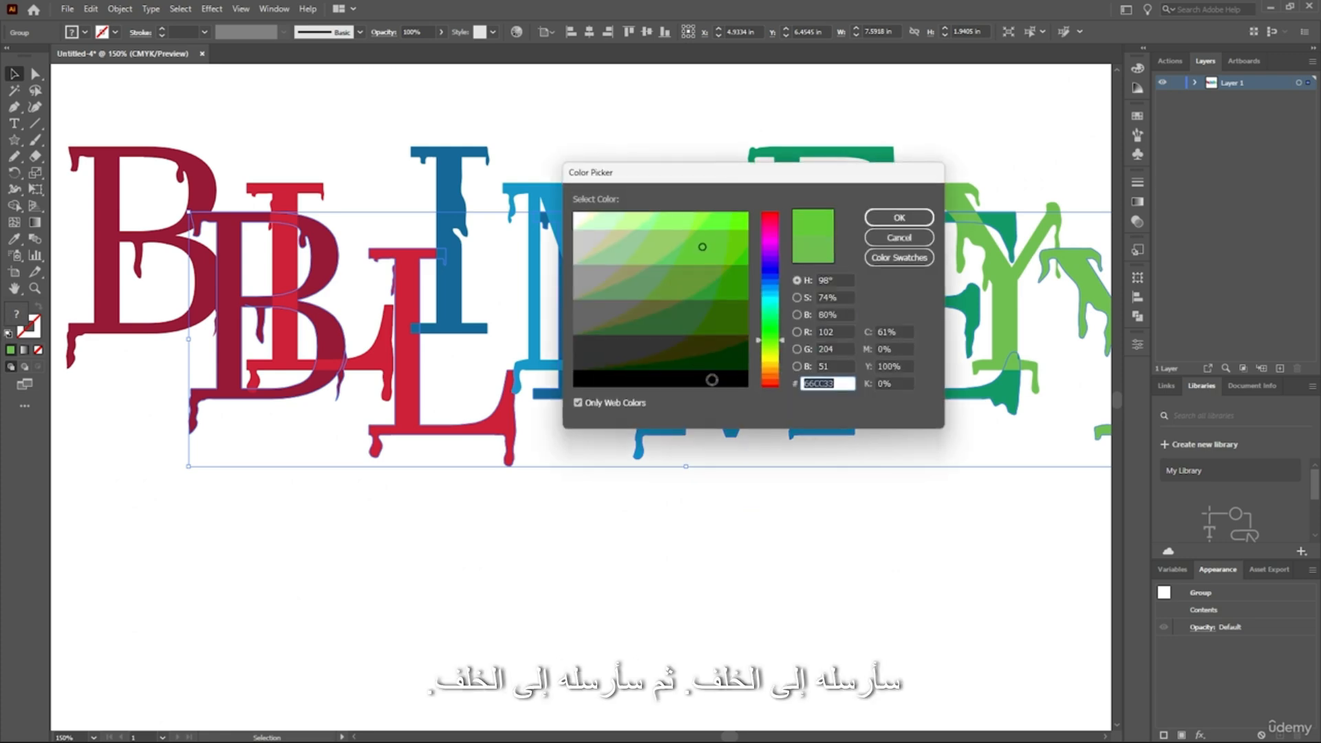
pyautogui.click(712, 379)
pyautogui.click(896, 218)
# - Move the black copy just behind the coloured letters, slightly down and to the right like a shadow, and deselect it
pyautogui.scroll(1, 525, 346)
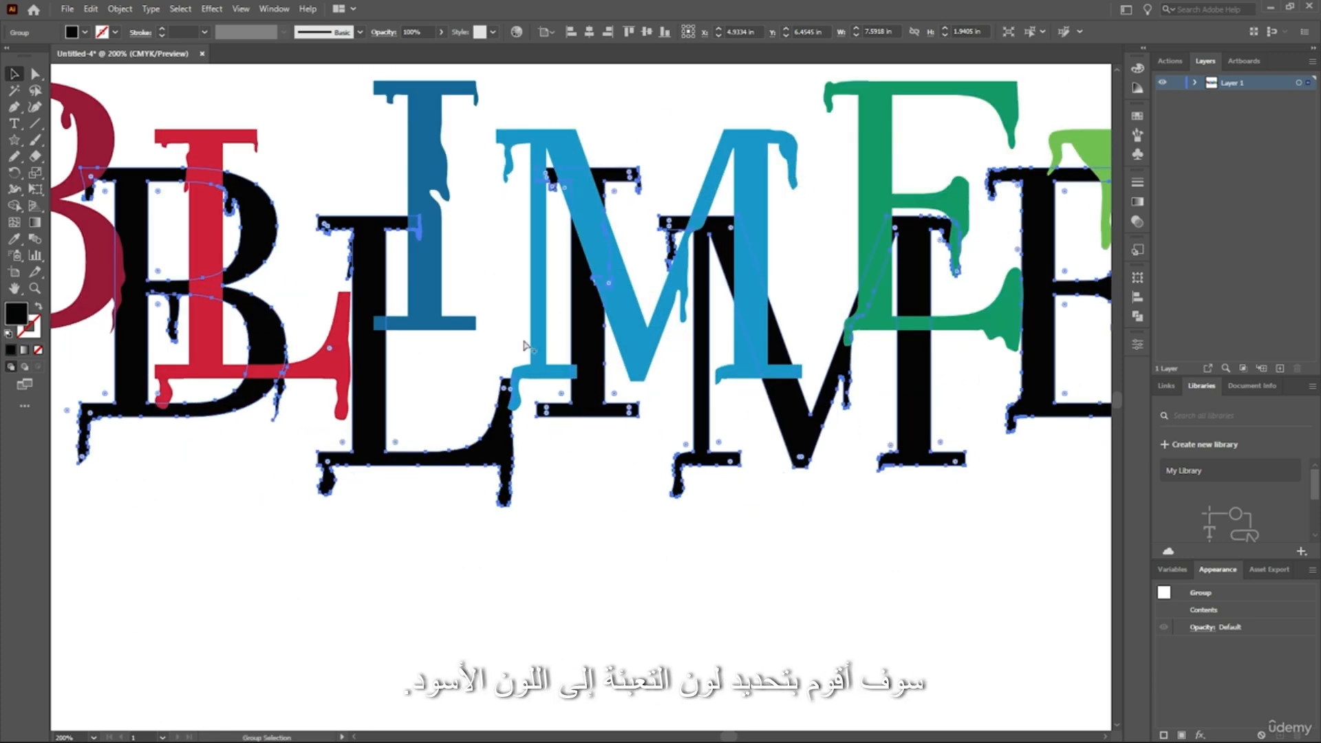
pyautogui.scroll(-2, 524, 346)
pyautogui.moveTo(509, 401); pyautogui.dragTo(512, 374)
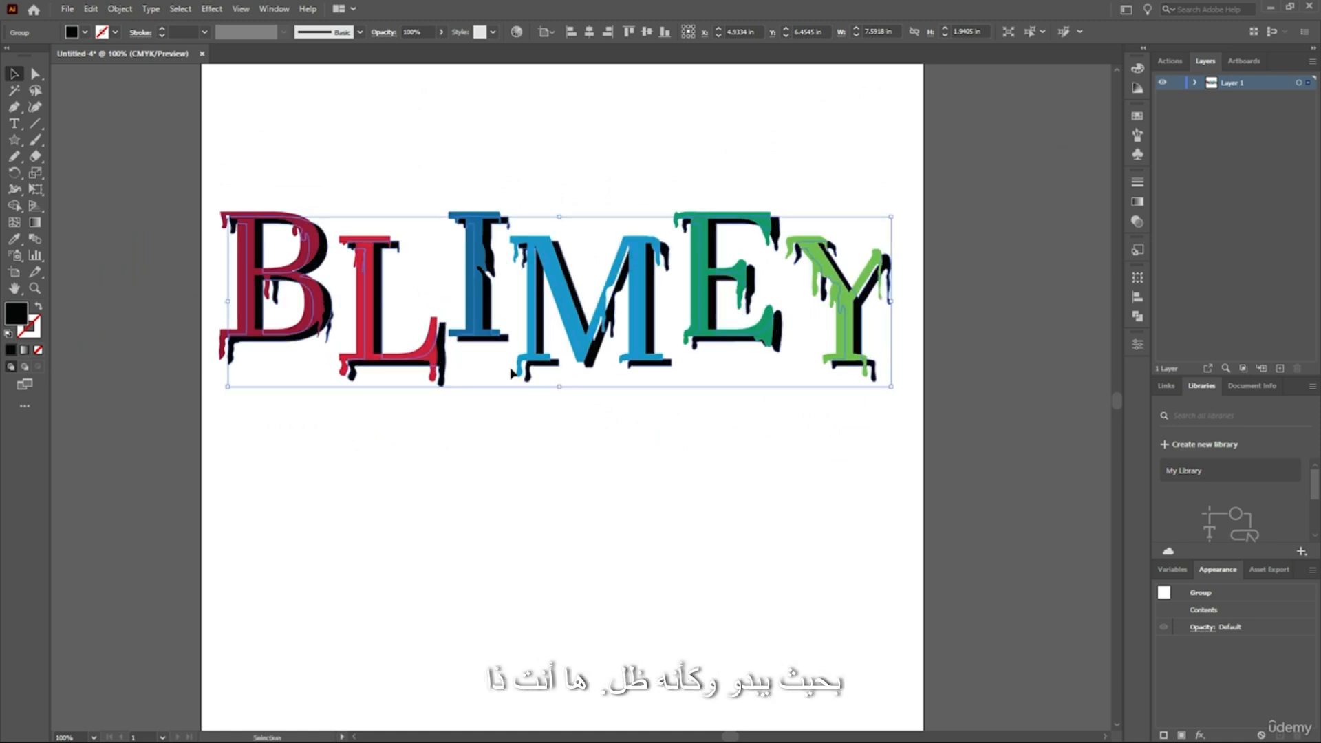
pyautogui.click(970, 458)
pyautogui.scroll(5, 793, 214)
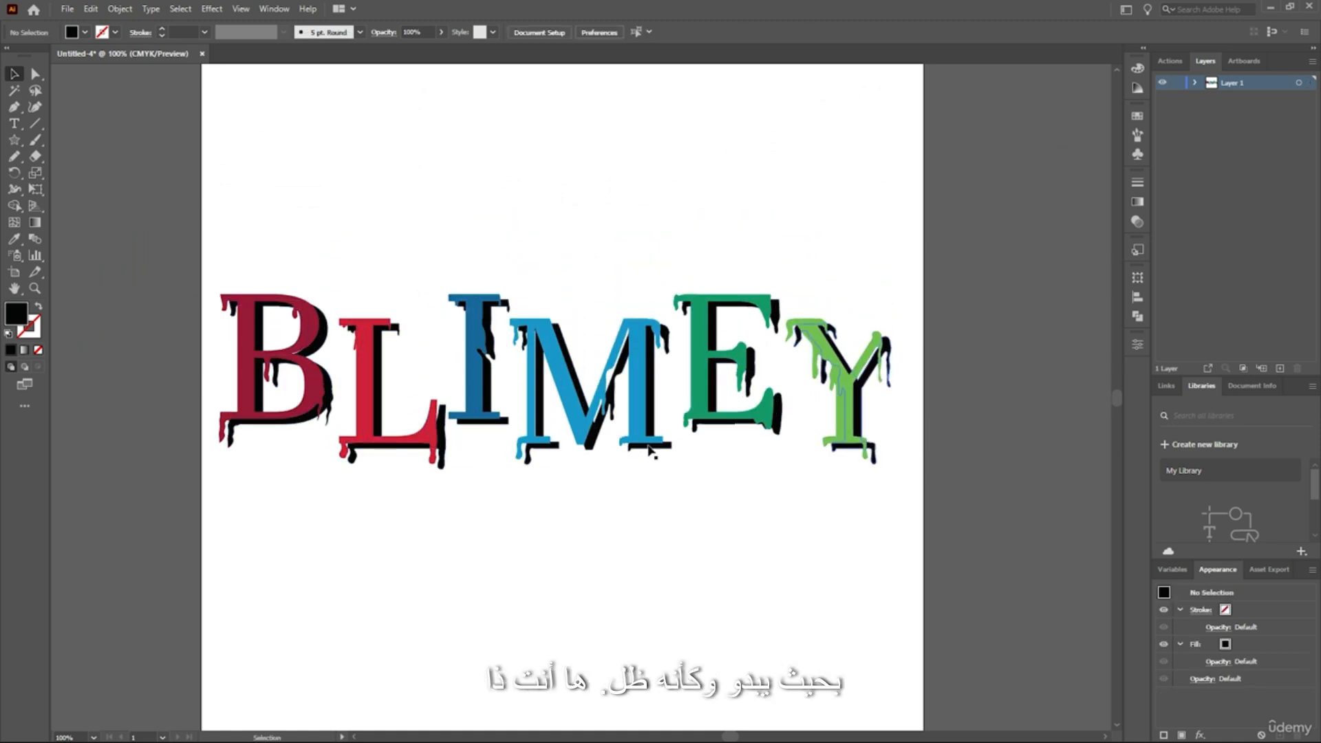
# - Shift the black shadow lettering slightly closer to the coloured letters, to about X 4.06 in, and deselect it
pyautogui.scroll(2, 745, 446)
pyautogui.moveTo(811, 403); pyautogui.dragTo(804, 403)
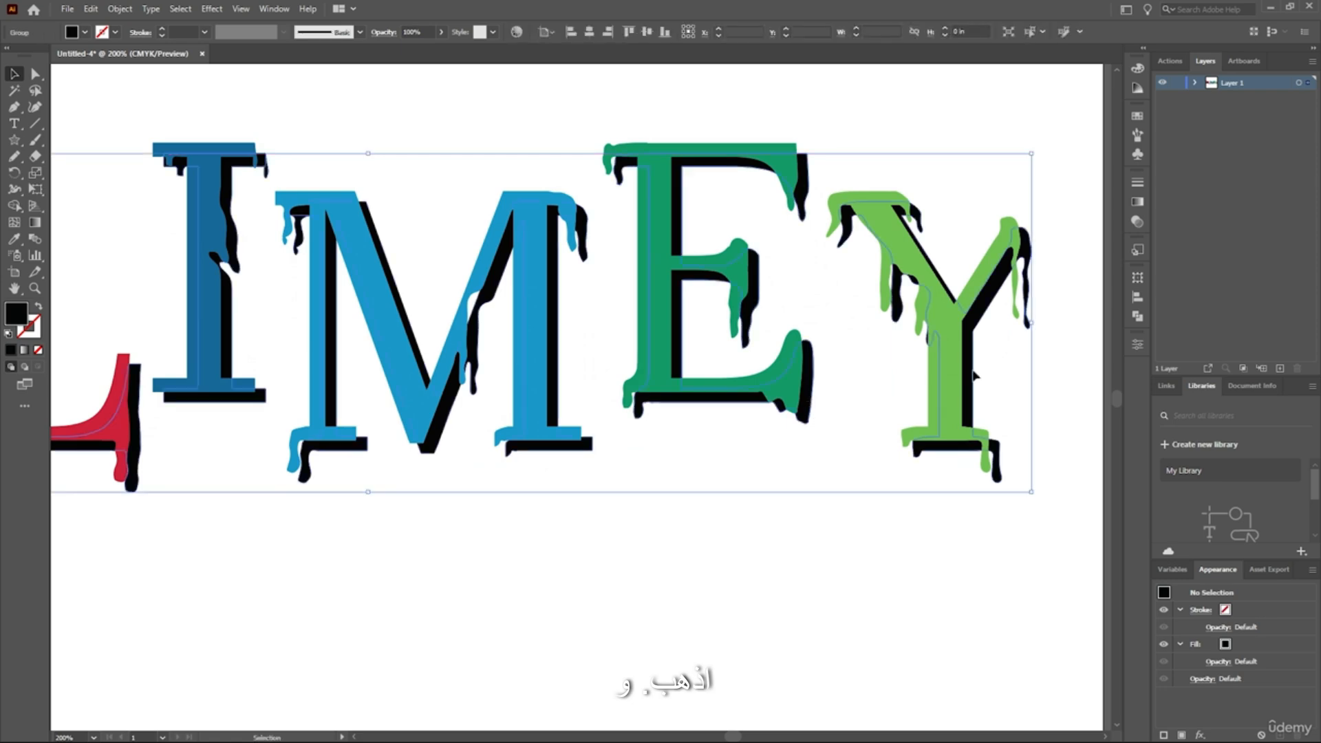
pyautogui.click(1056, 532)
pyautogui.scroll(-1, 506, 306)
pyautogui.scroll(-2, 506, 306)
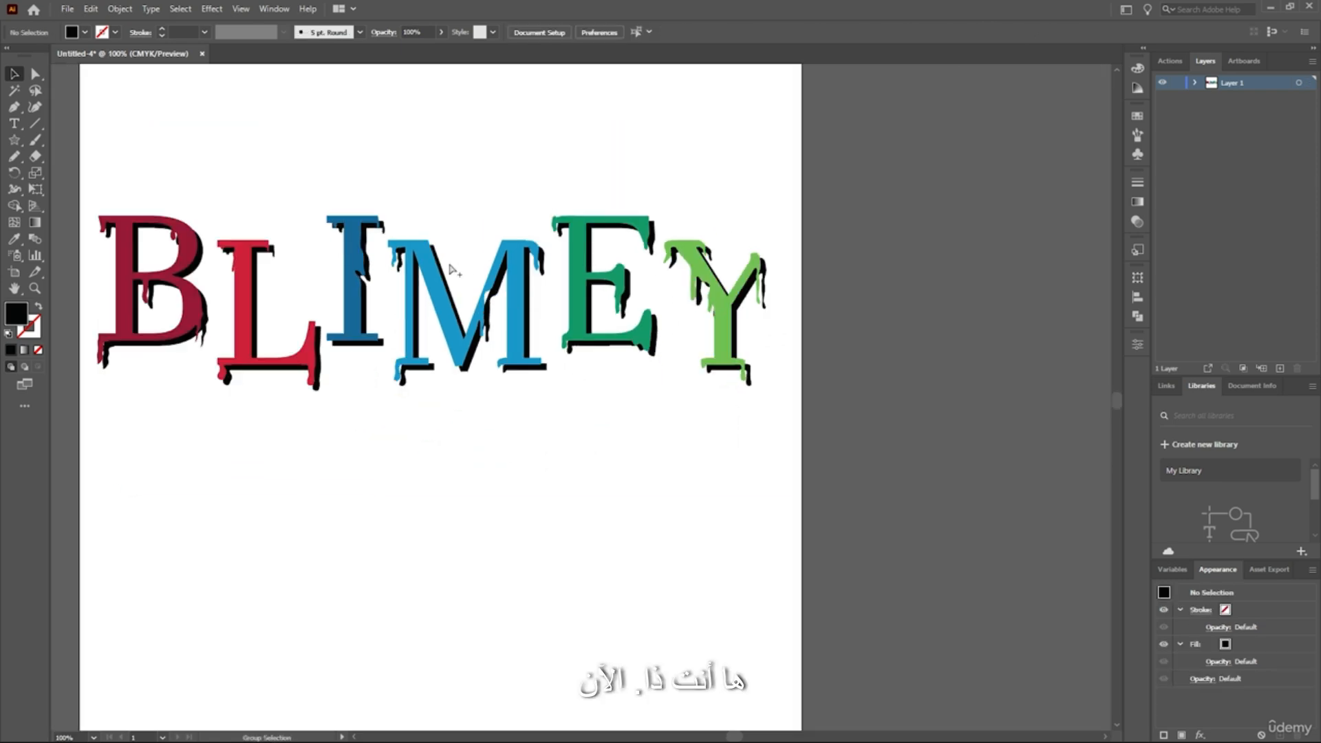
# - Try a 125-pixel Gaussian Blur on the black shadow lettering, and undo it
pyautogui.scroll(2, 456, 268)
pyautogui.click(616, 370)
pyautogui.hotkey('ctrl', '0')
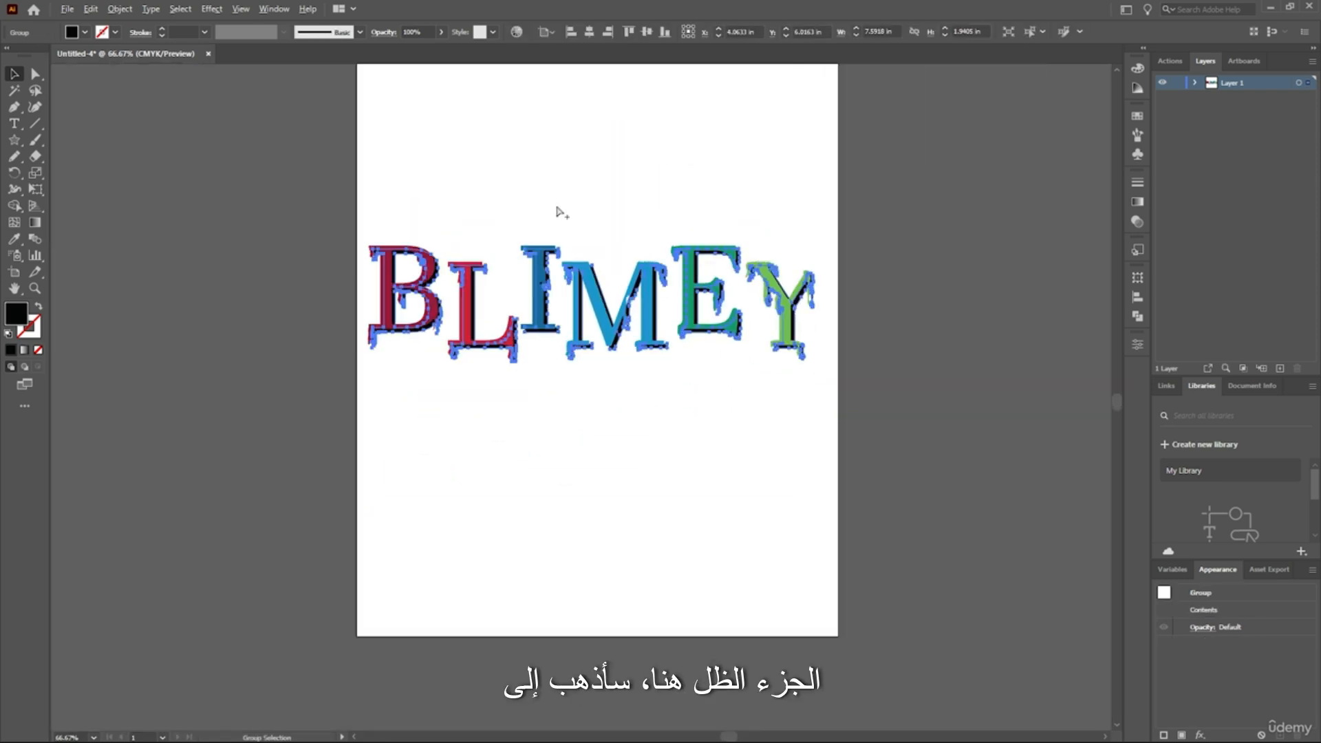
pyautogui.click(212, 8)
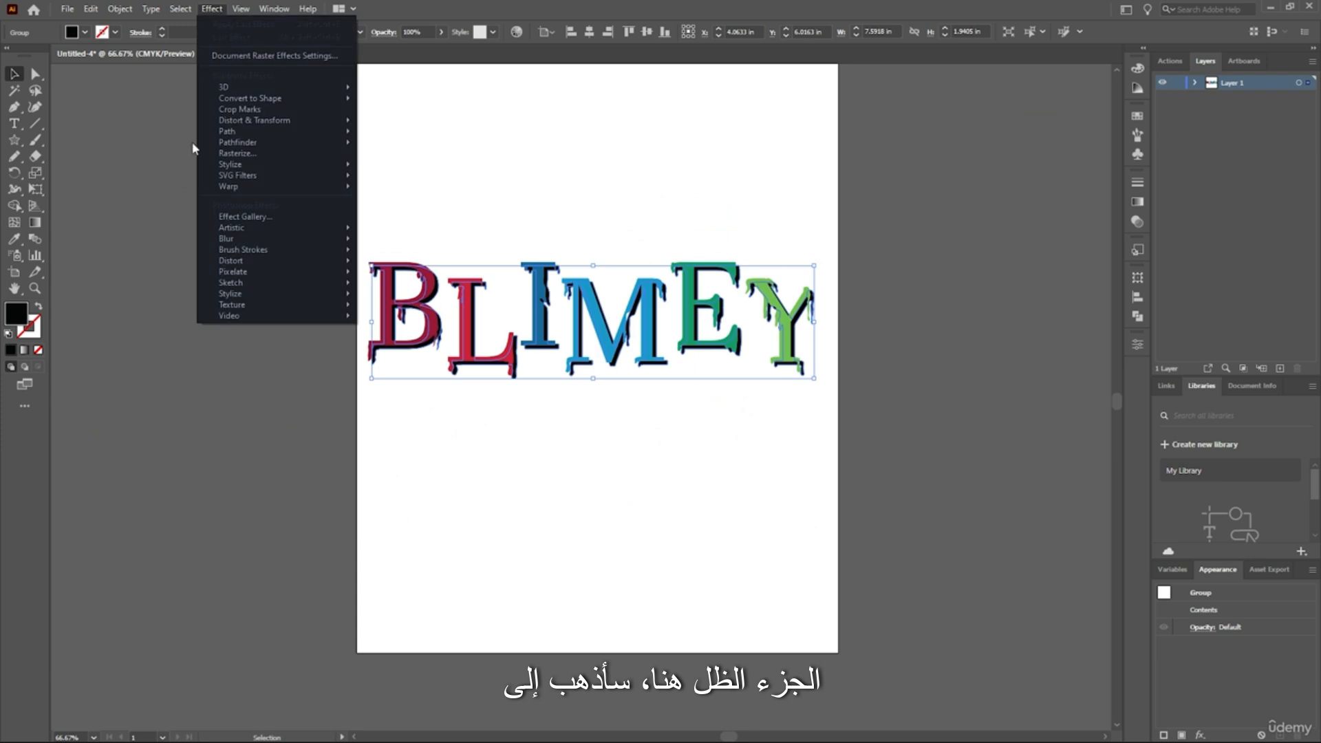
pyautogui.moveTo(324, 239)
pyautogui.click(402, 241)
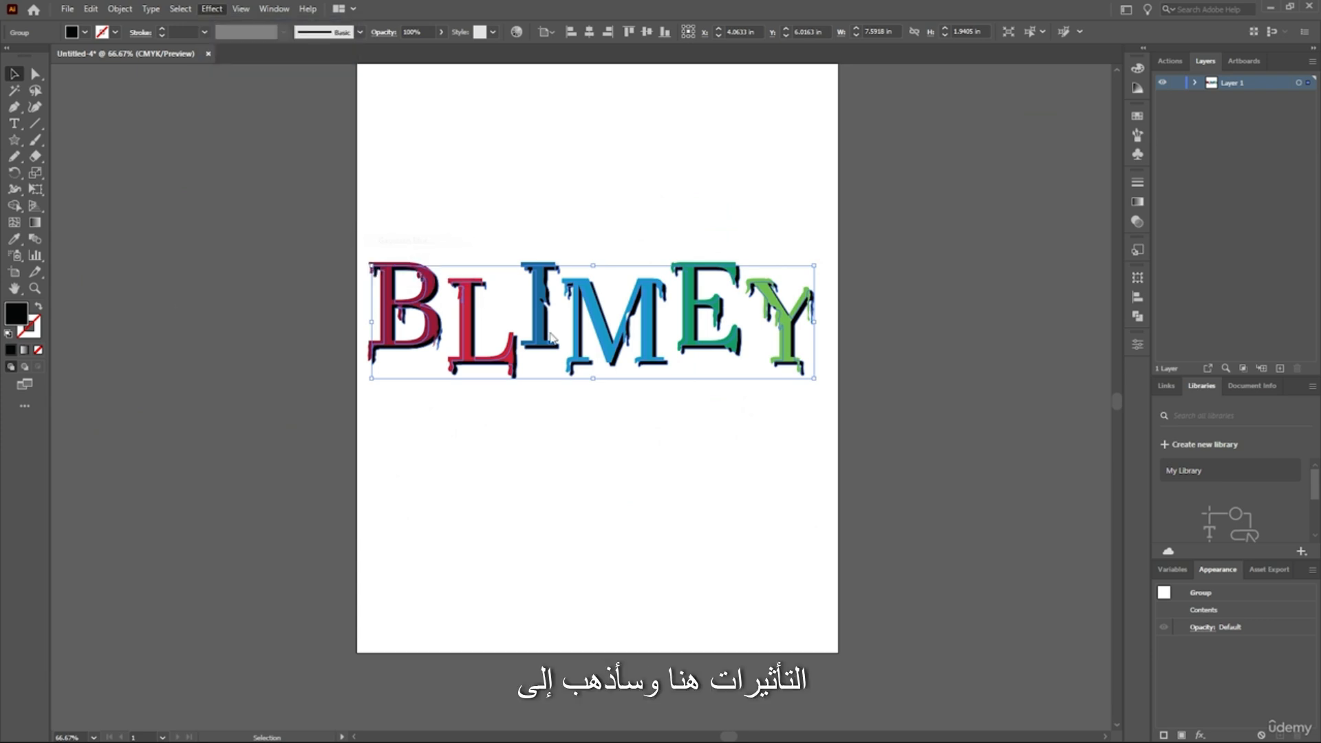
pyautogui.moveTo(268, 314); pyautogui.dragTo(228, 255)
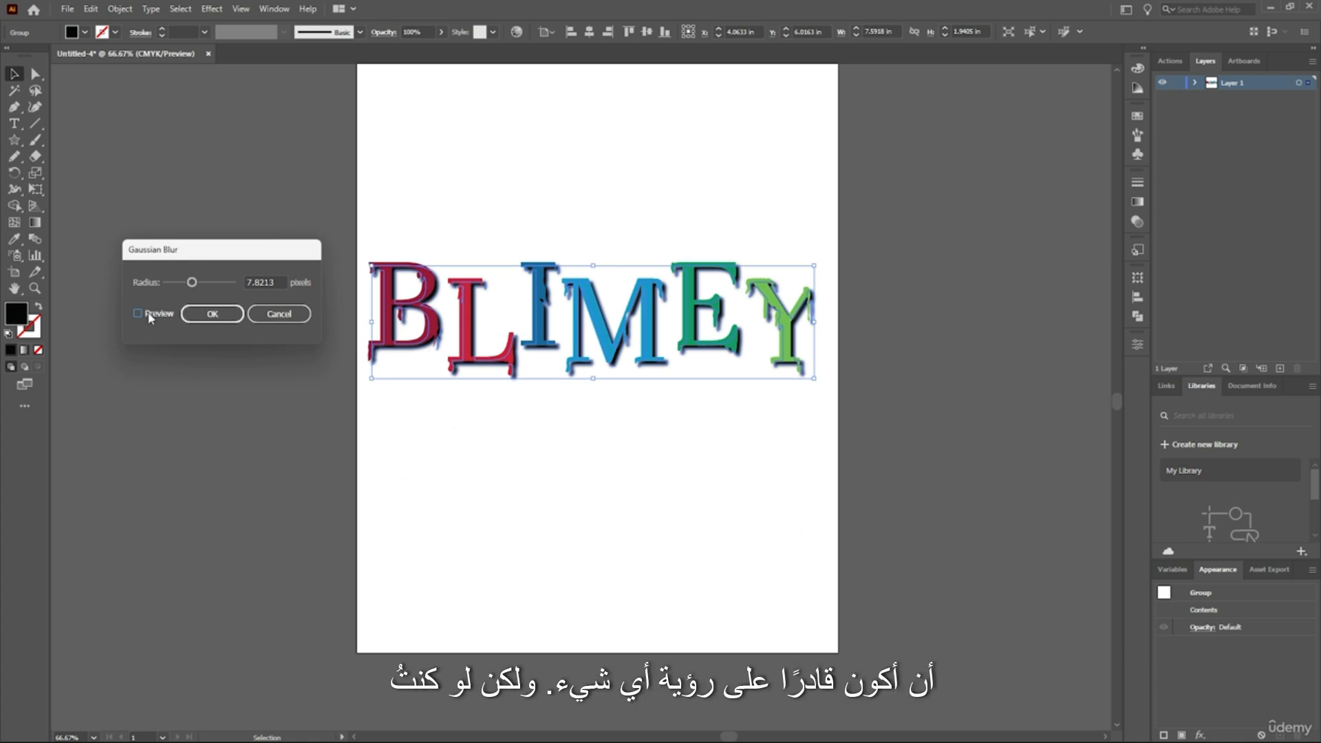
pyautogui.moveTo(185, 285); pyautogui.dragTo(234, 287)
pyautogui.click(268, 282)
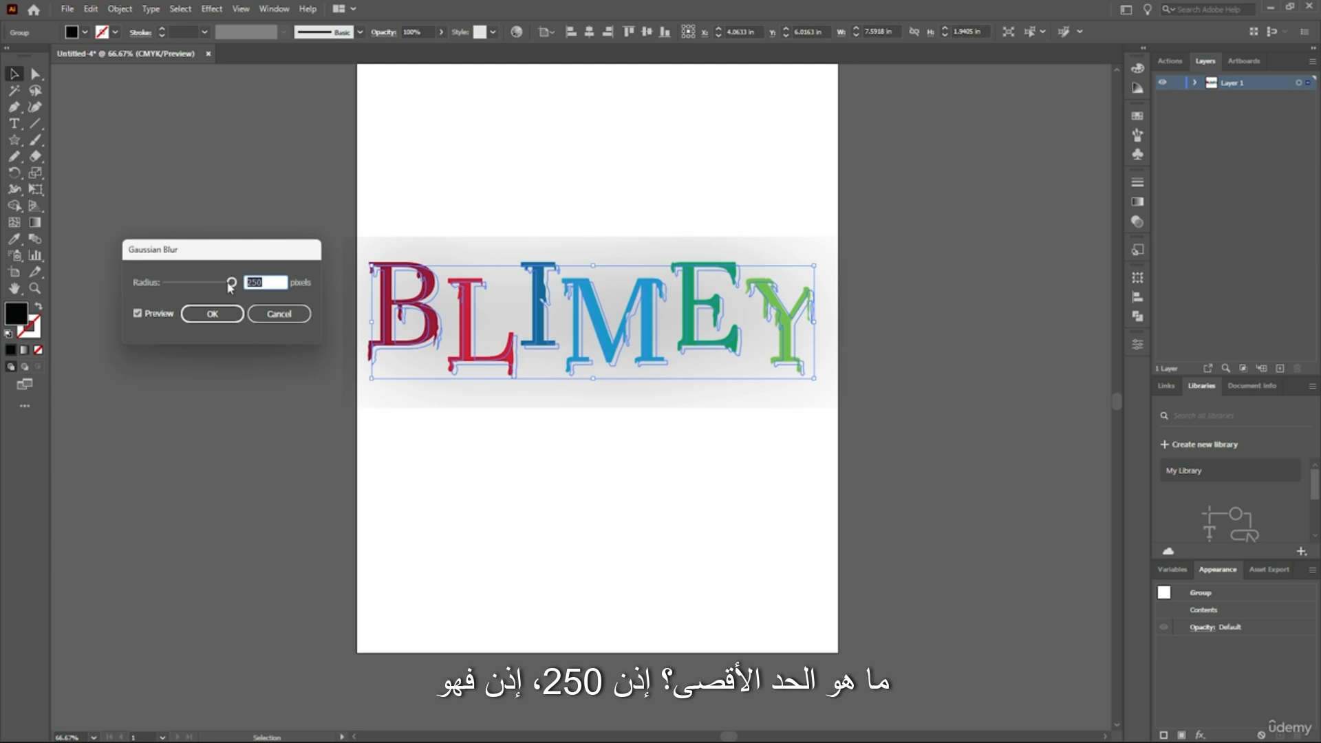
pyautogui.write('12')
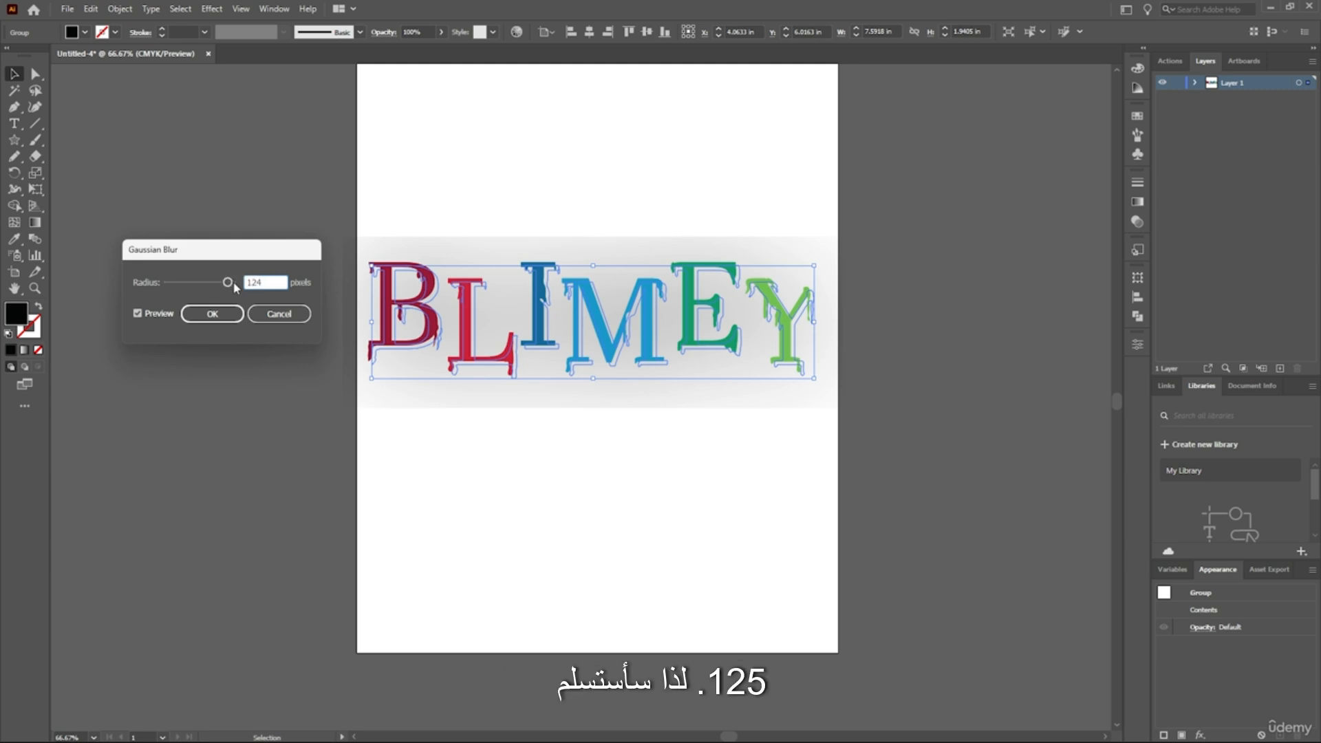
pyautogui.click(213, 313)
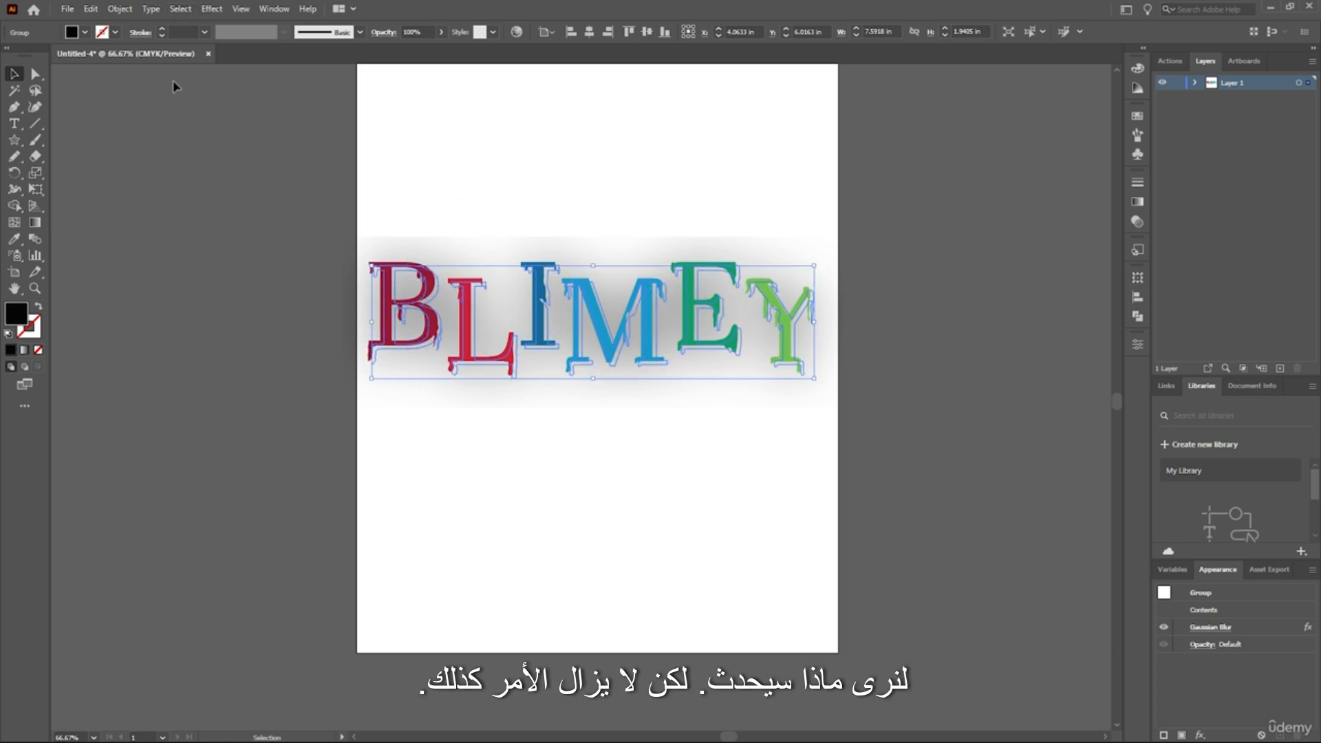
pyautogui.hotkey('ctrl', 'z')
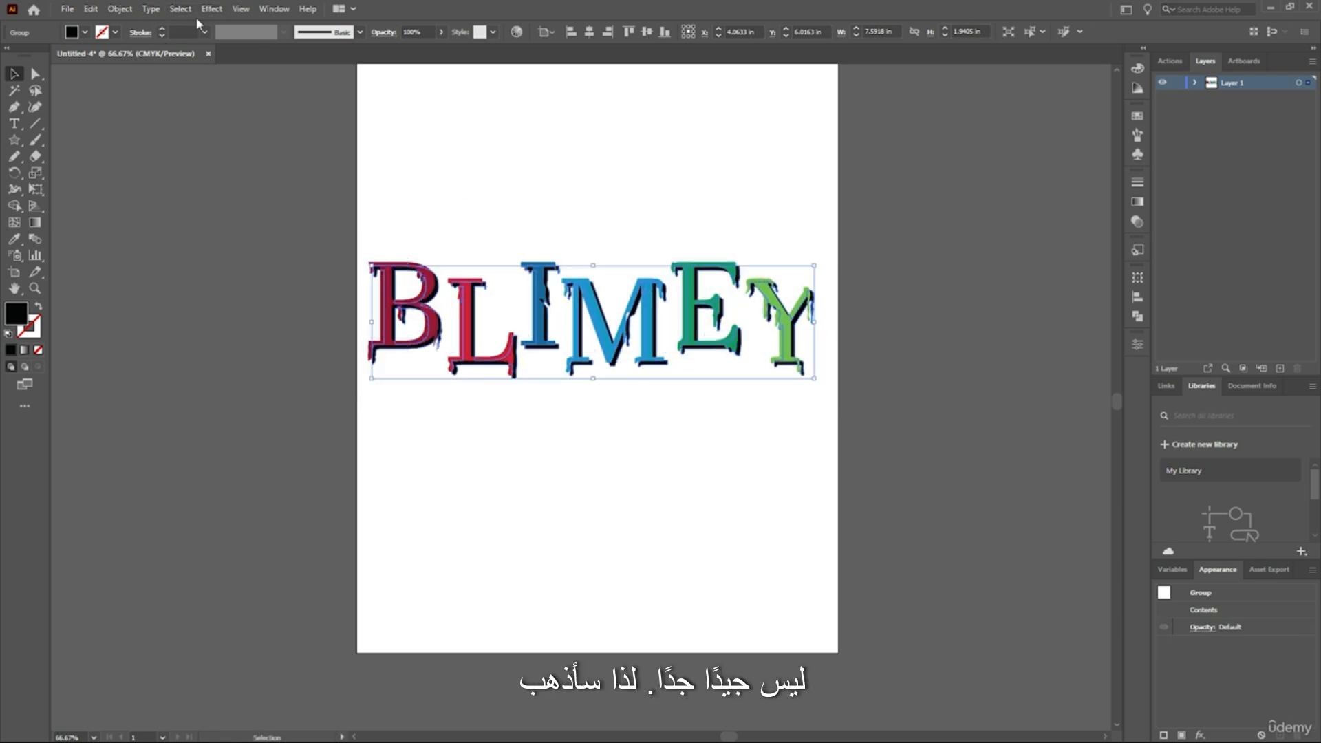
# - Try a 20-pixel Gaussian Blur on the black shadow lettering, inspect it up close, and undo it
pyautogui.click(211, 10)
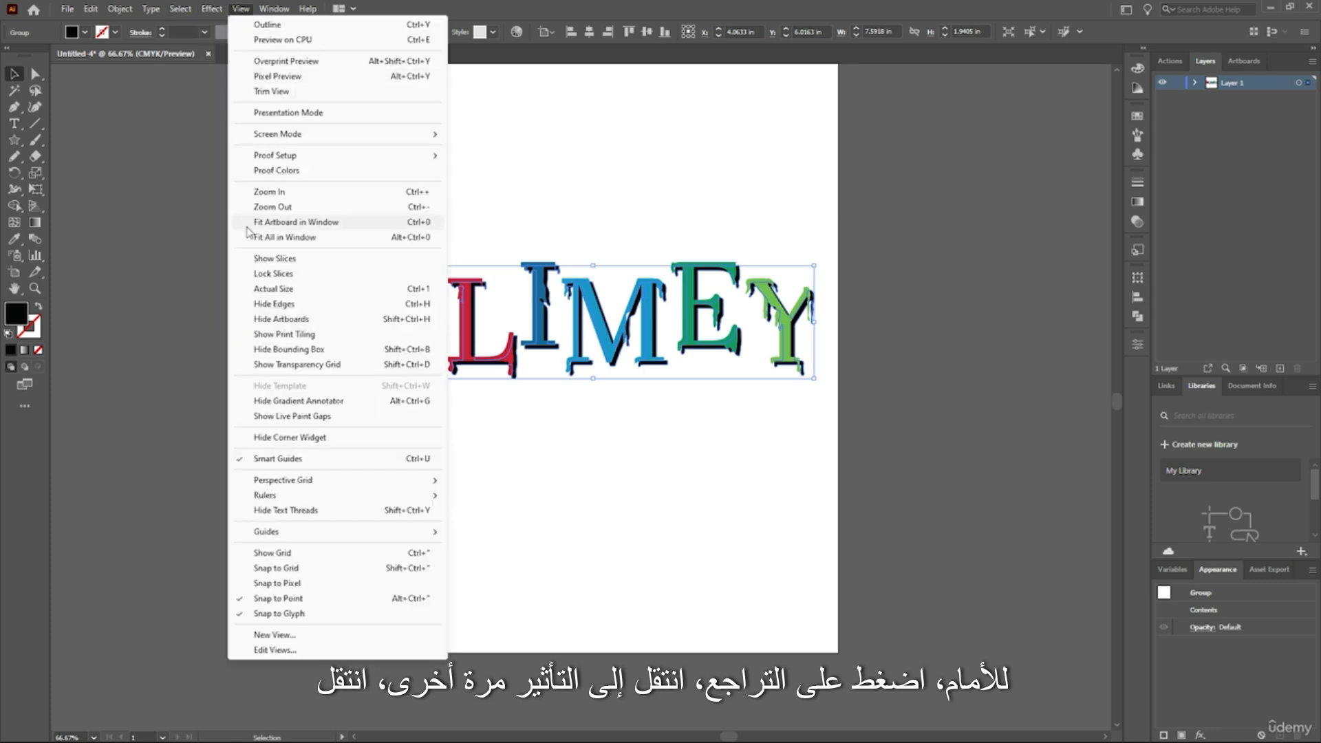
pyautogui.moveTo(234, 238)
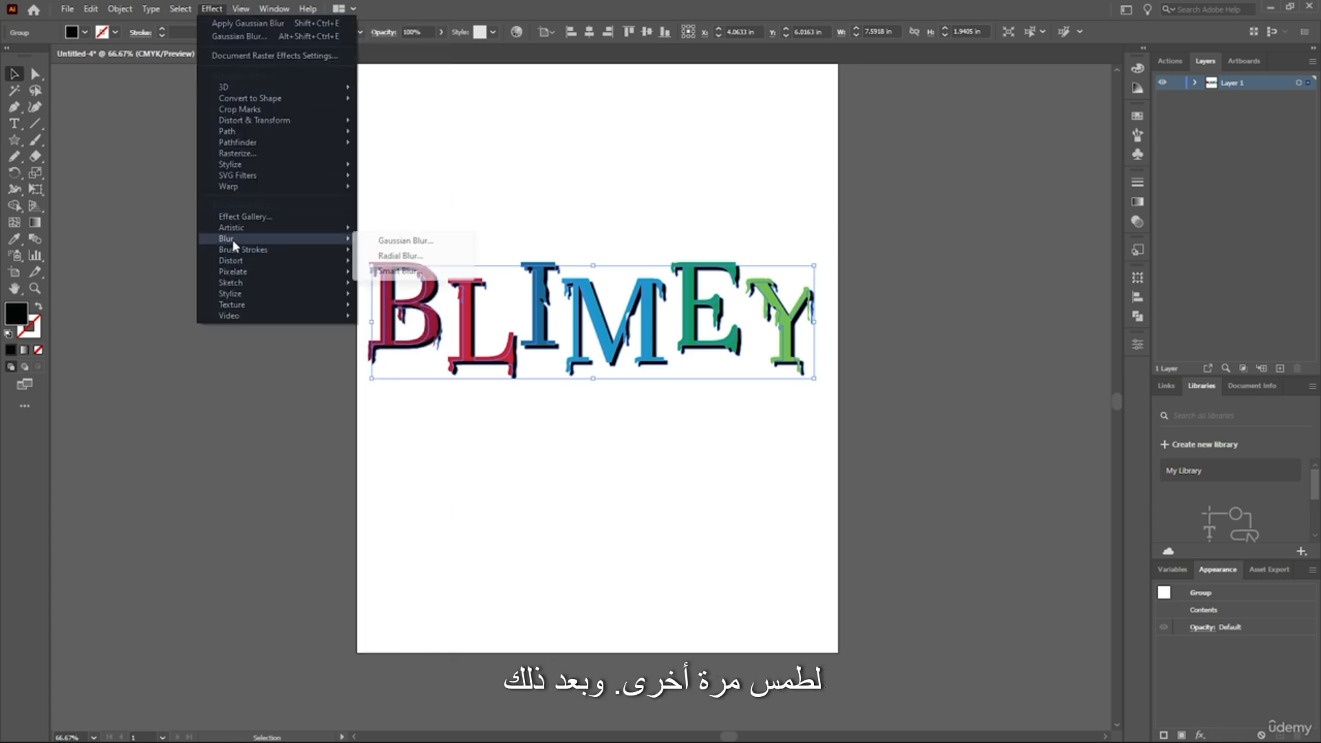
pyautogui.click(403, 242)
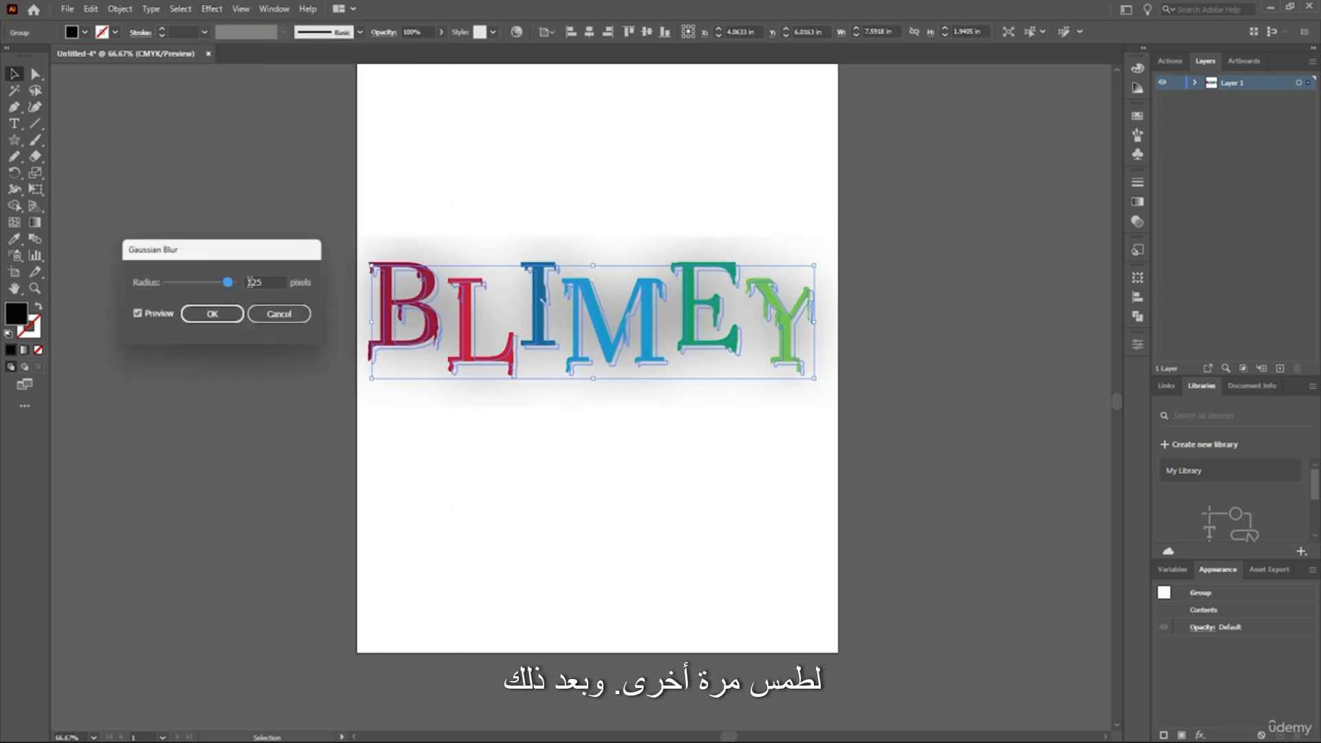
pyautogui.moveTo(228, 282); pyautogui.dragTo(225, 282)
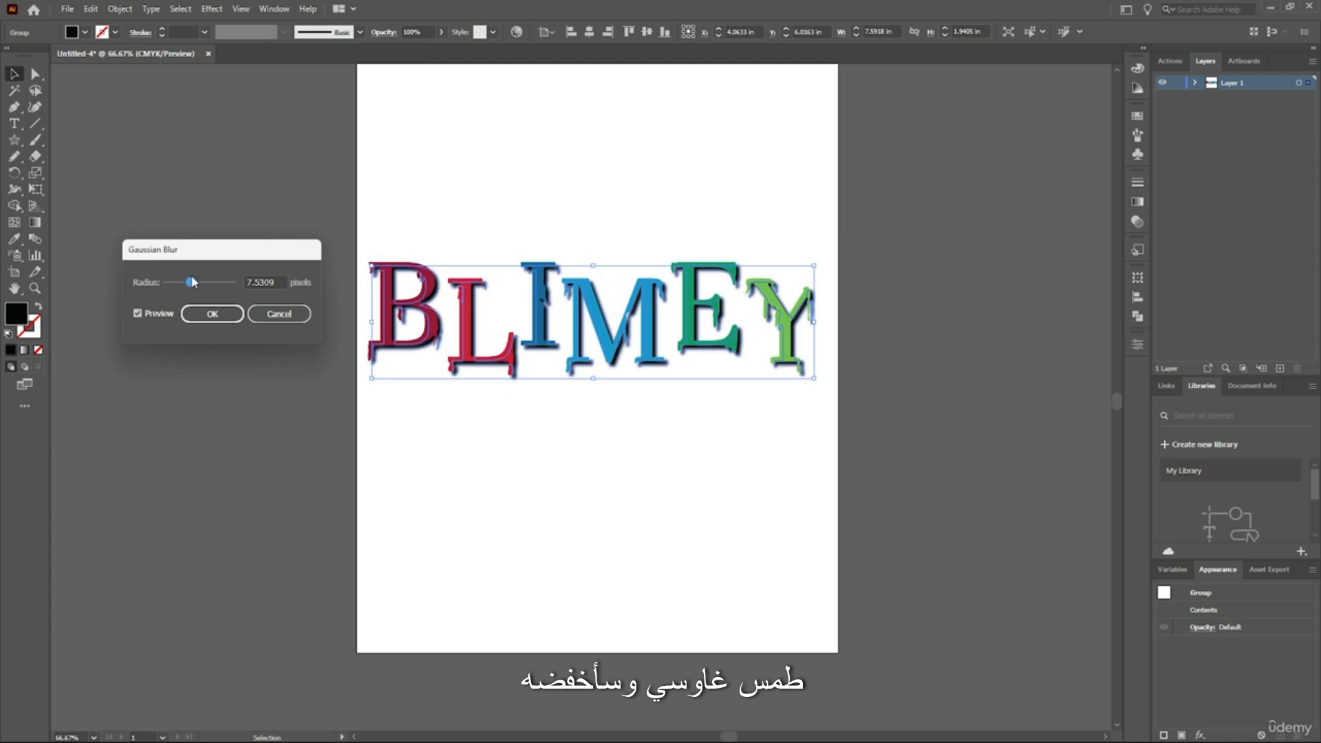
pyautogui.doubleClick(275, 281)
pyautogui.write('20')
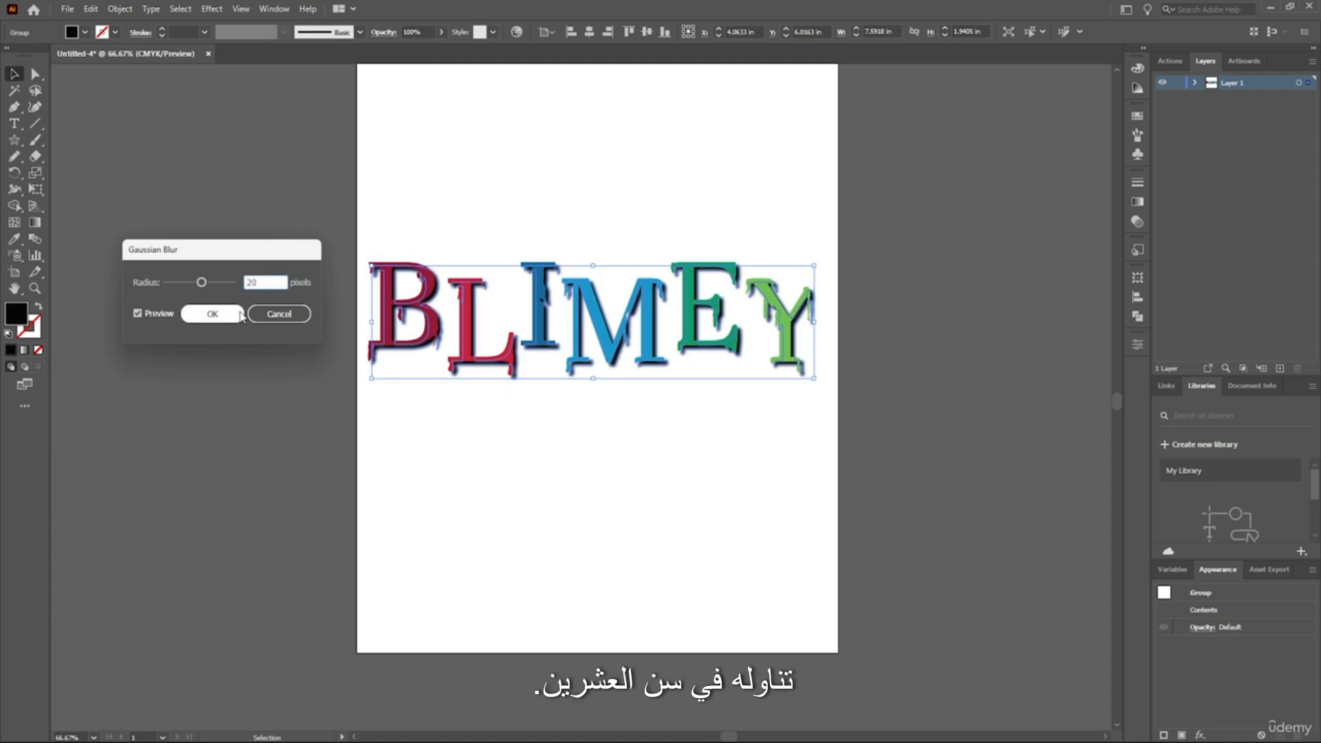
pyautogui.click(239, 314)
pyautogui.scroll(3, 817, 317)
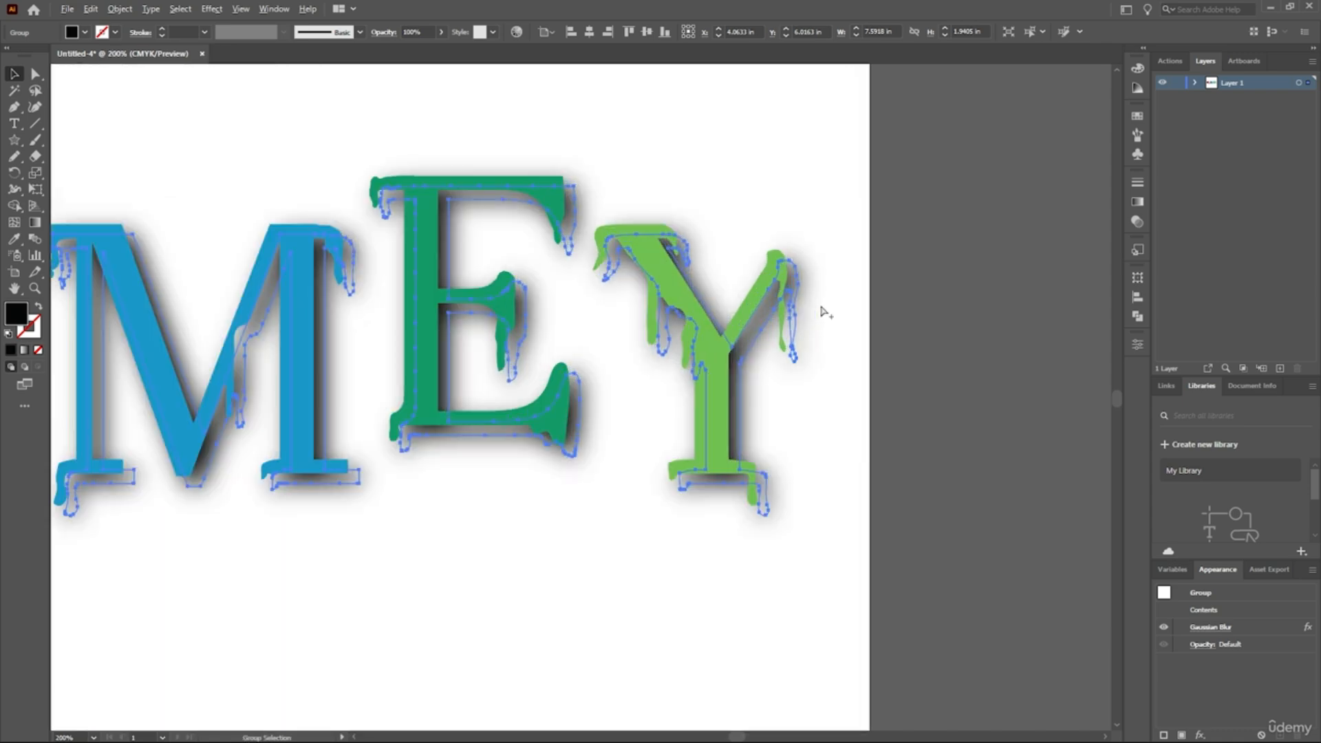
pyautogui.scroll(2, 822, 314)
pyautogui.scroll(-4, 540, 271)
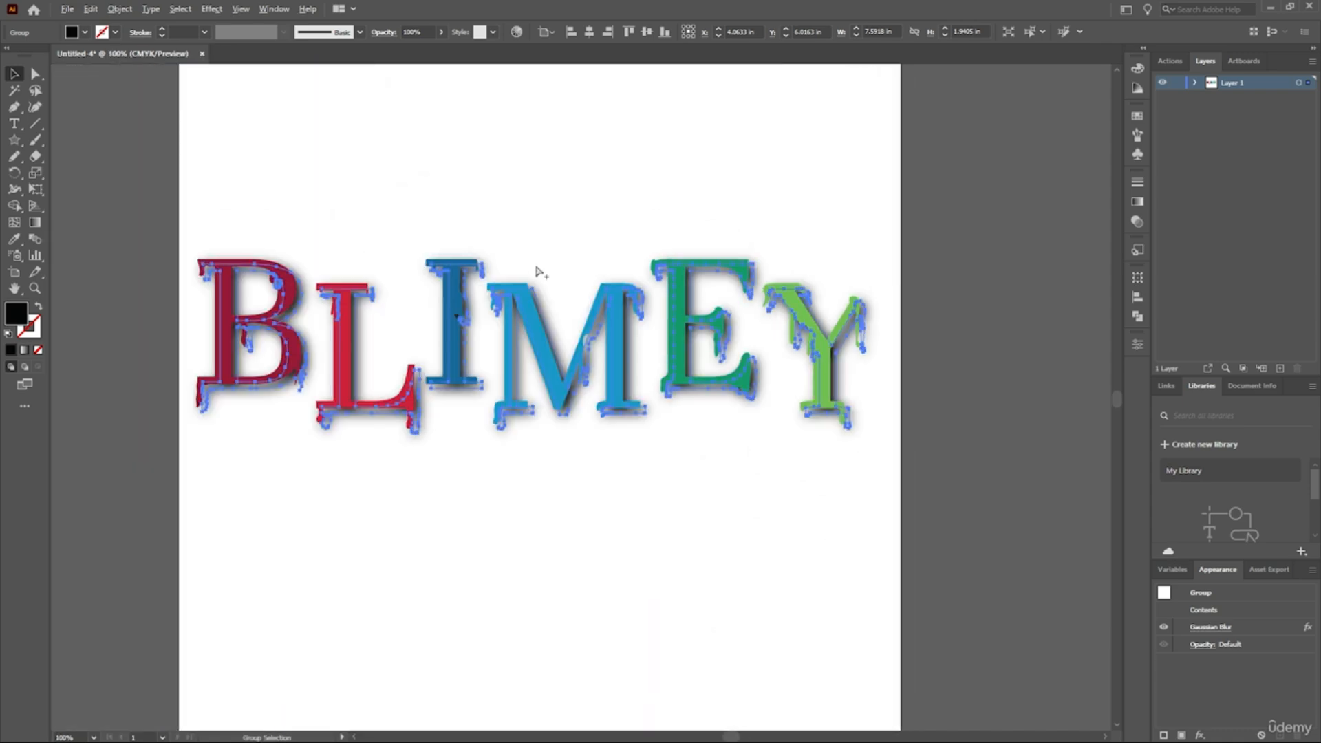
pyautogui.press('a')
pyautogui.hotkey('ctrl', 'z')
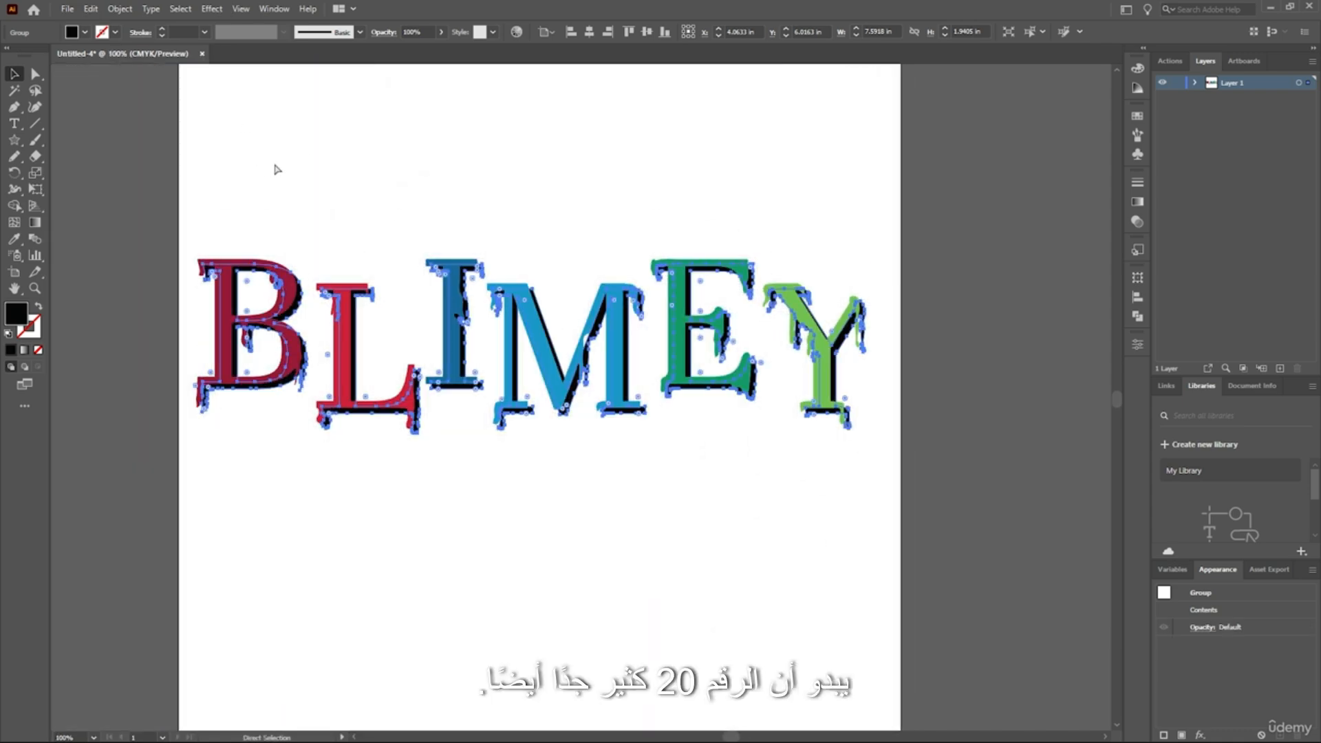
# - Apply a Gaussian Blur with a 10-pixel radius to the black shadow lettering, and deselect it
pyautogui.click(209, 9)
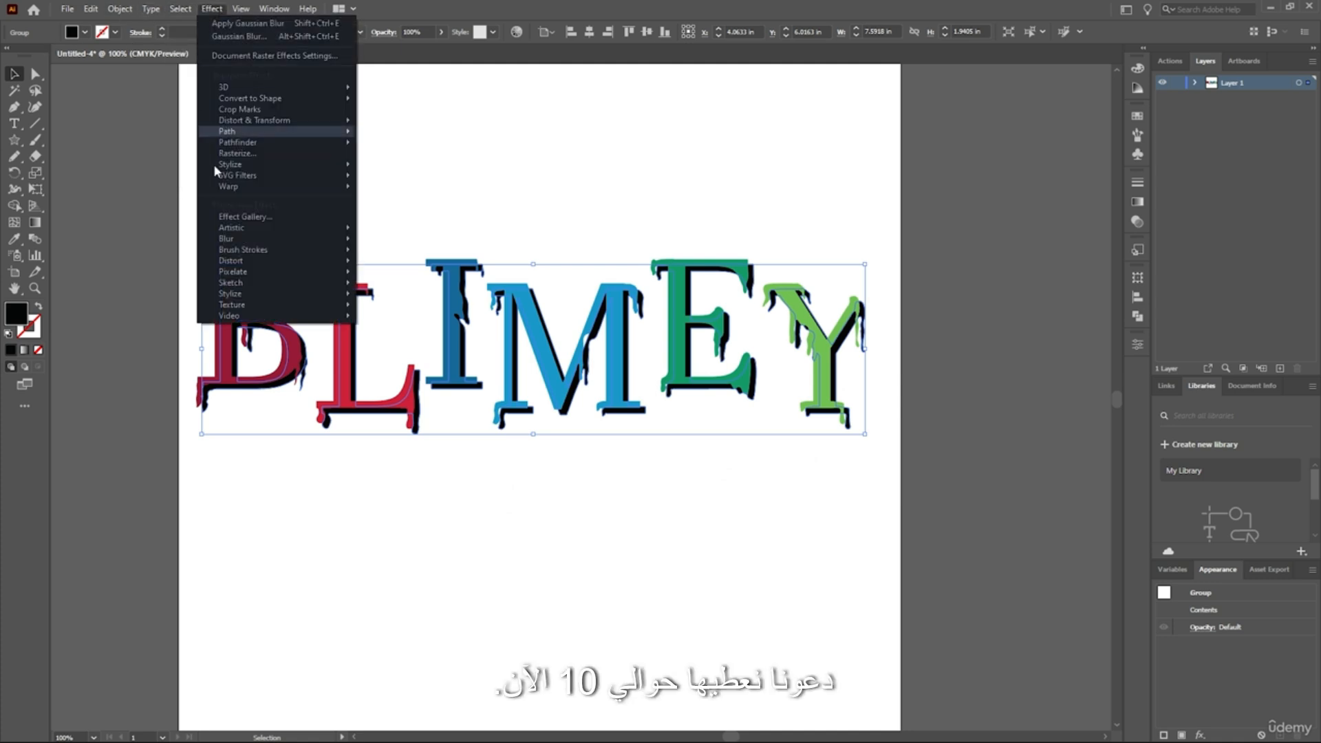
pyautogui.moveTo(234, 238)
pyautogui.click(385, 242)
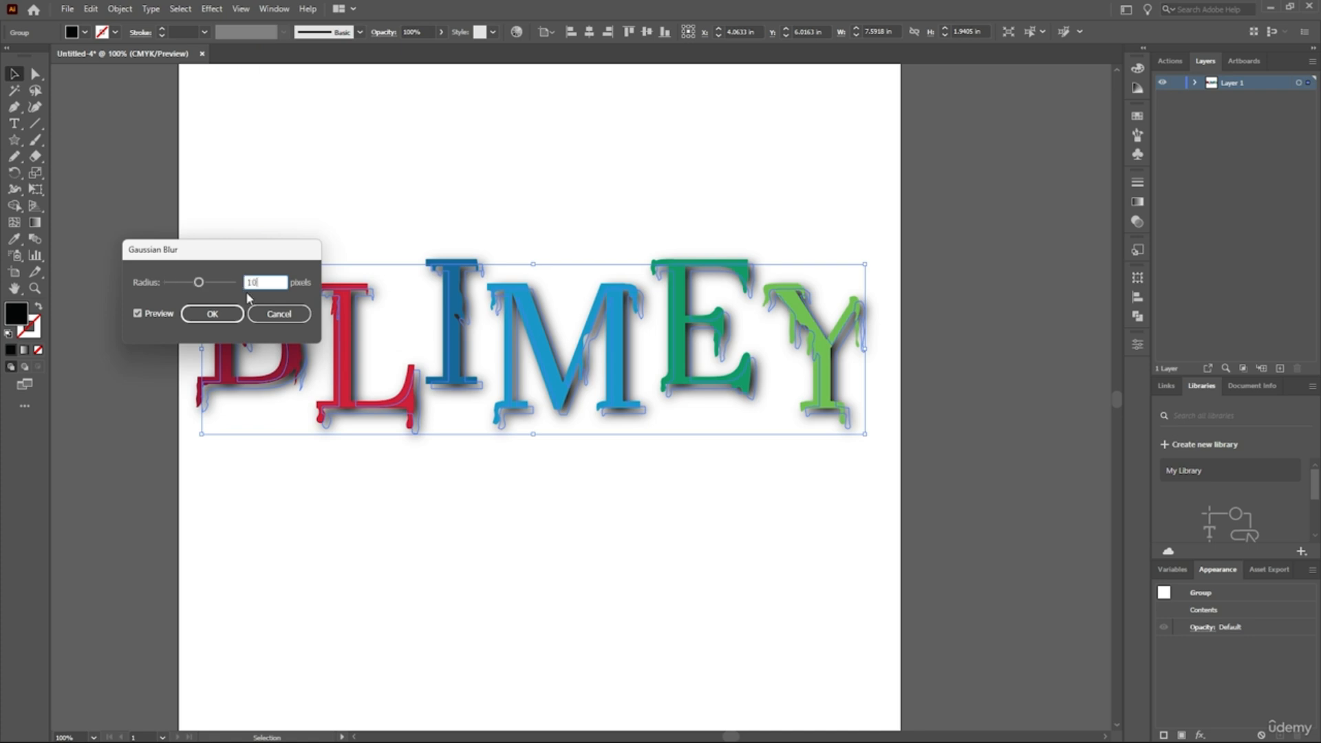
pyautogui.click(212, 314)
pyautogui.scroll(3, 898, 383)
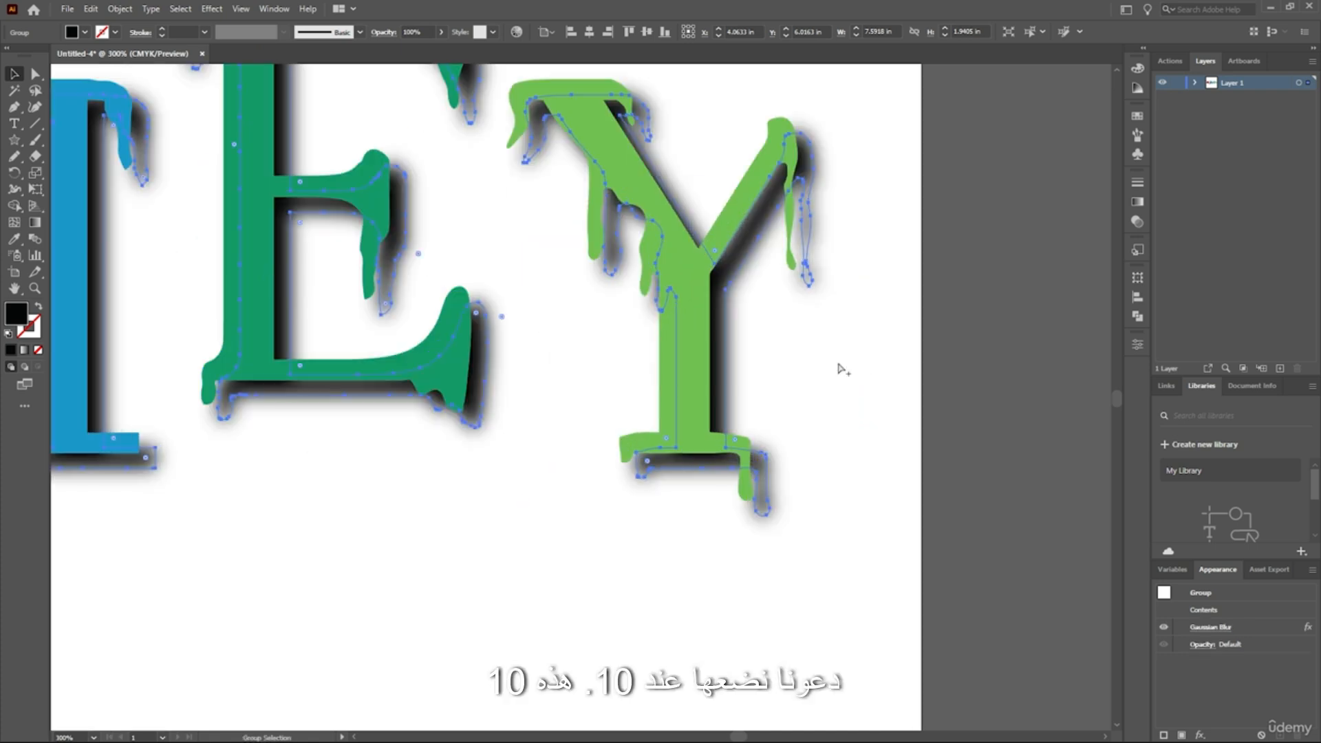
pyautogui.click(875, 386)
pyautogui.scroll(1, 516, 331)
pyautogui.scroll(-6, 516, 330)
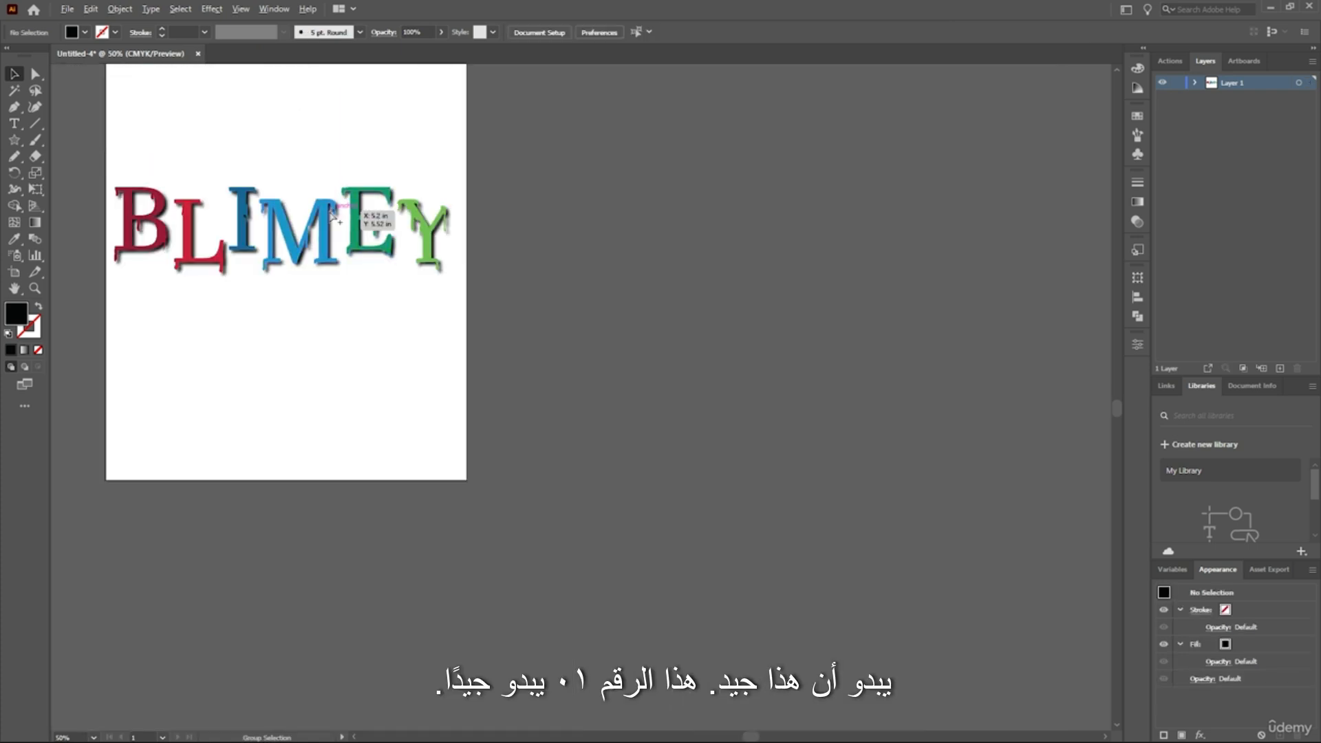
# - Group the coloured letters together with their blurred shadow, and deselect the group
pyautogui.scroll(1, 332, 215)
pyautogui.moveTo(513, 131); pyautogui.dragTo(185, 358)
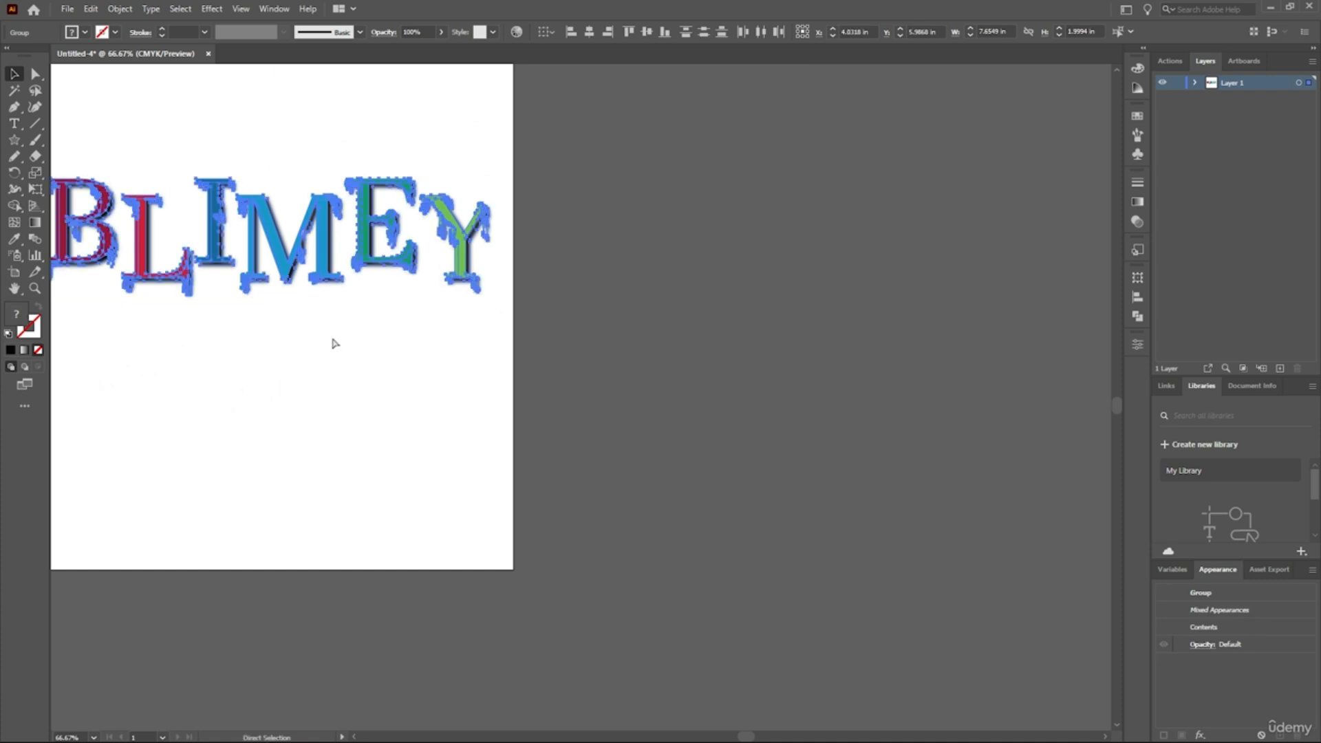
pyautogui.hotkey('ctrl', 'g')
pyautogui.click(625, 309)
# - Examine the whole lettering with its blurred shadow on the artboard at different magnifications
pyautogui.scroll(7, 289, 266)
pyautogui.hscroll(-2, 374, 342)
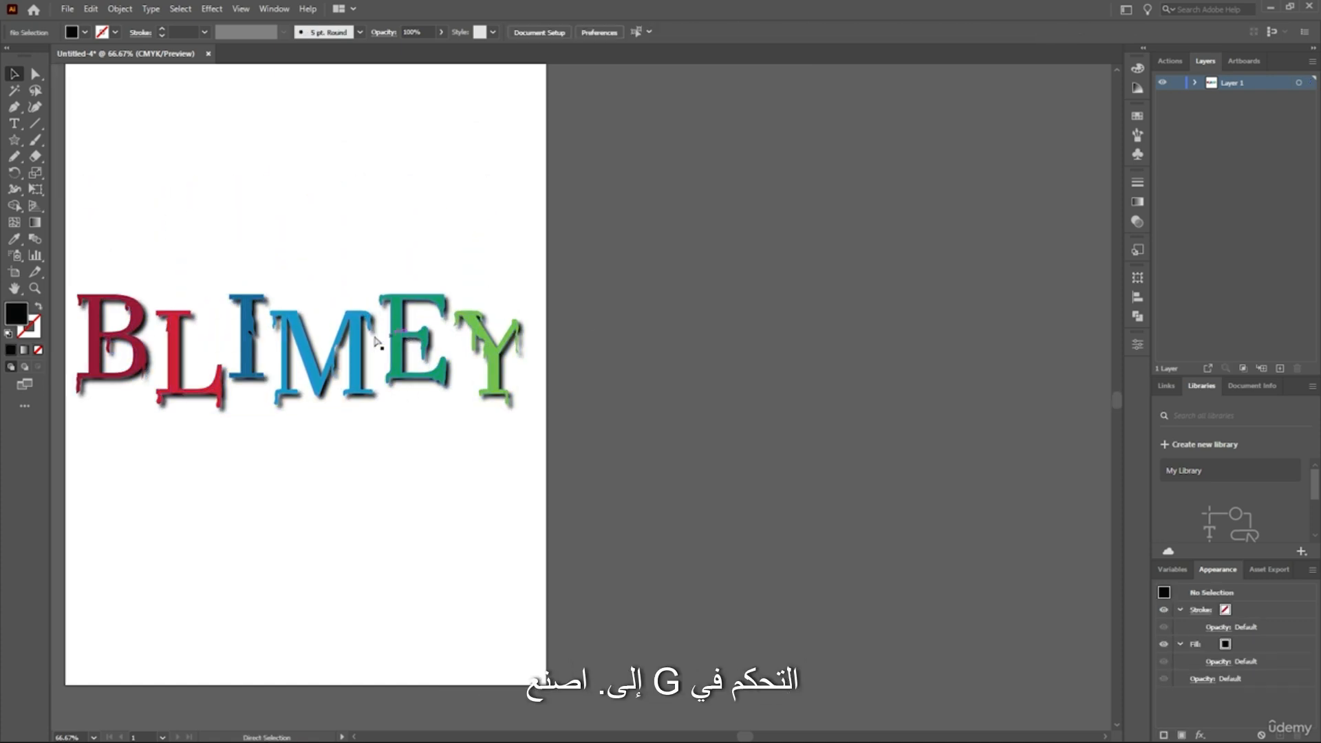
pyautogui.hscroll(-9, 376, 342)
pyautogui.scroll(2, 435, 355)
pyautogui.scroll(-2, 434, 355)
pyautogui.hscroll(-4, 432, 333)
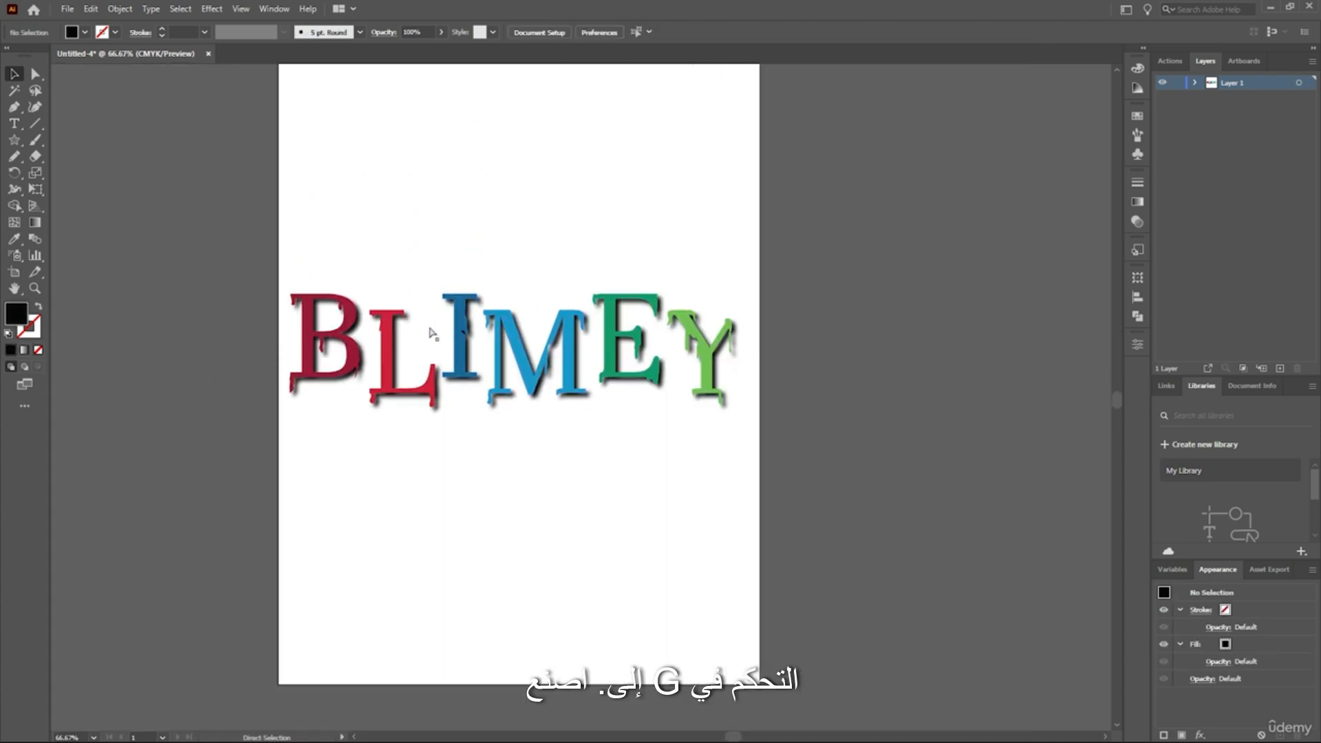
pyautogui.hscroll(-1, 432, 334)
pyautogui.scroll(2, 561, 344)
pyautogui.scroll(-1, 564, 344)
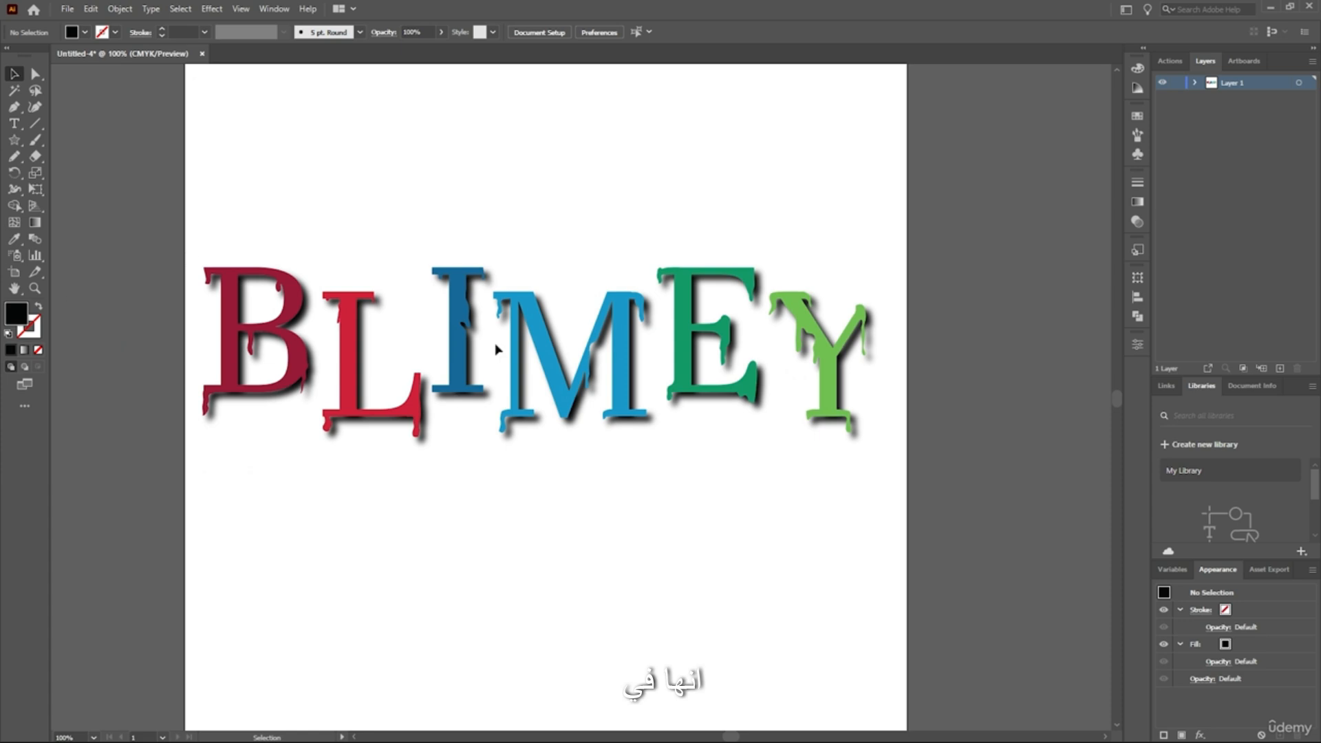
pyautogui.hscroll(-1, 502, 348)
pyautogui.scroll(-1, 502, 348)
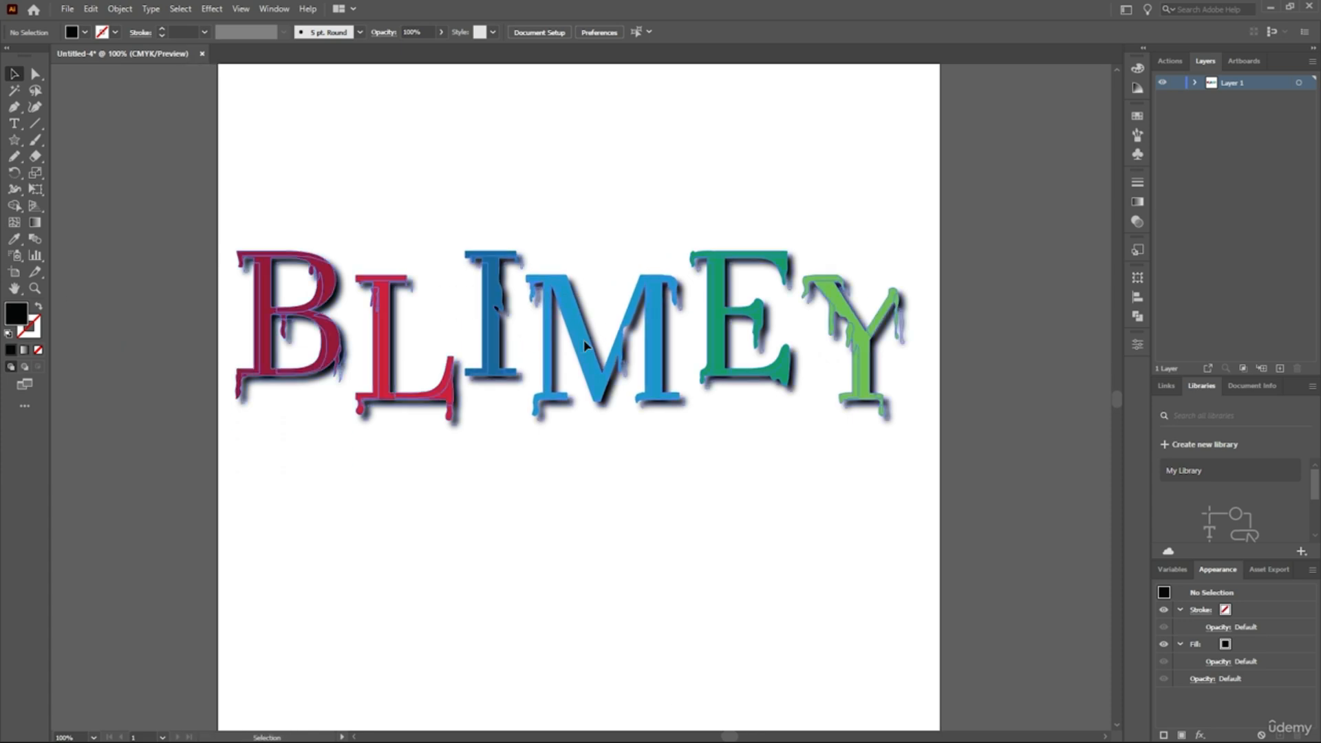
# - Try moving the grouped lettering slightly downwards as one object, undo the move and deselect it
pyautogui.moveTo(583, 340); pyautogui.dragTo(602, 397)
pyautogui.click(603, 417)
pyautogui.hotkey('ctrl', 'z')
pyautogui.click(978, 339)
# - Centre the grouped lettering horizontally and vertically on the artboard, and deselect it
pyautogui.click(591, 423)
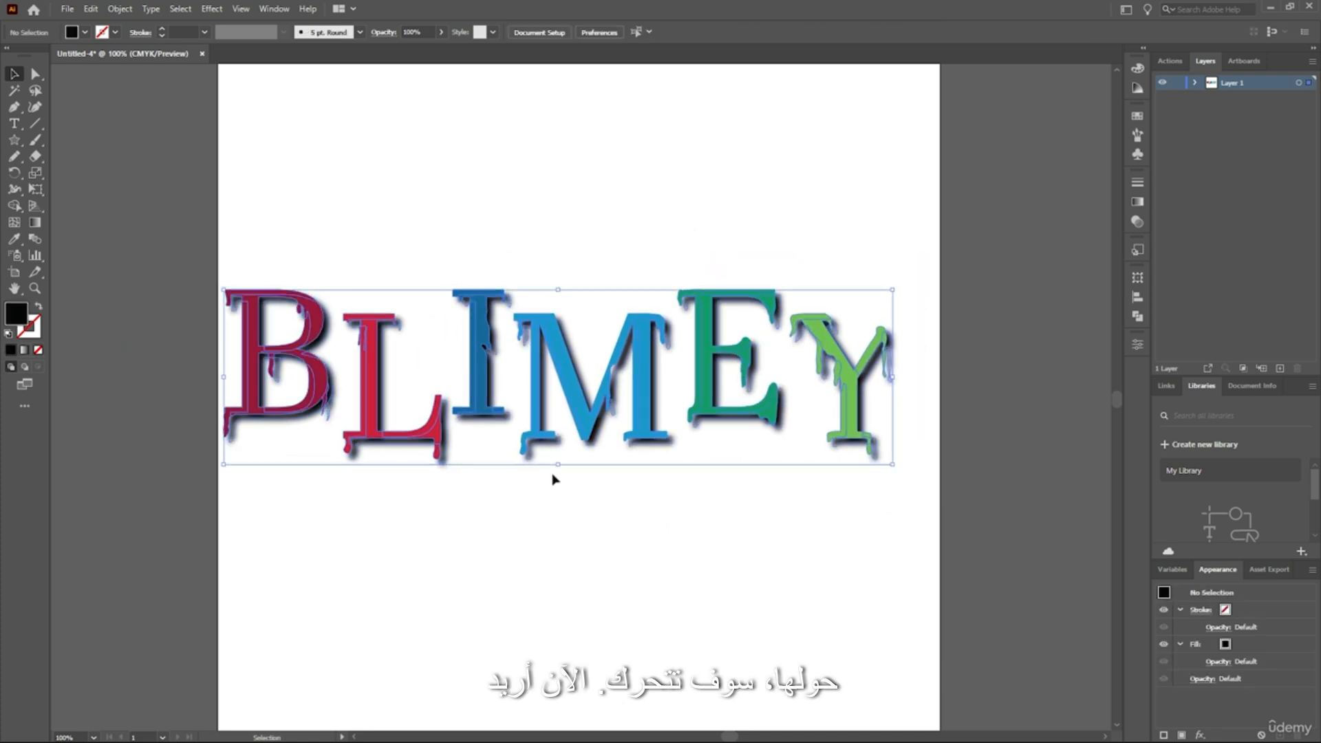
pyautogui.scroll(-4, 554, 480)
pyautogui.scroll(1, 625, 101)
pyautogui.click(588, 32)
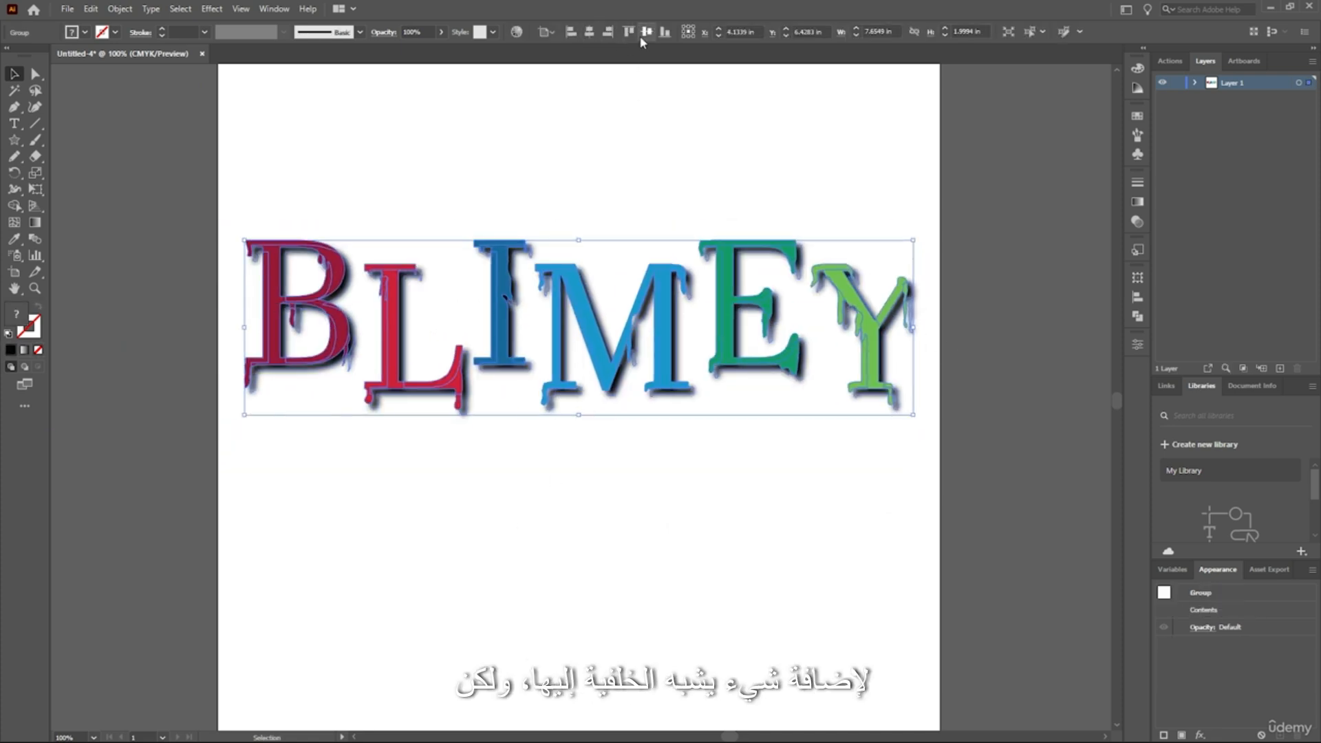
pyautogui.click(647, 32)
pyautogui.click(945, 224)
# - Draw a light-orange filled rectangle without a stroke, about 7.93 in by 2.03 in, covering the lettering
pyautogui.scroll(4, 711, 208)
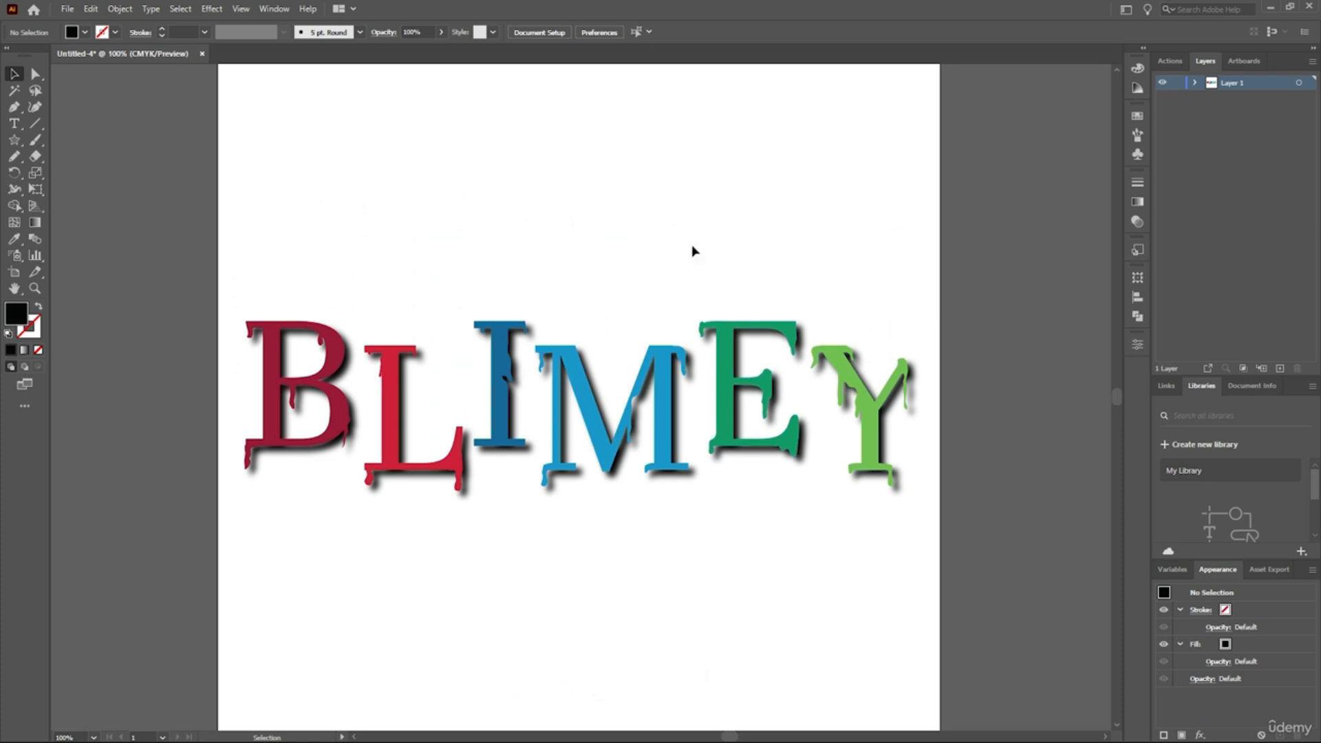
pyautogui.scroll(-2, 692, 258)
pyautogui.scroll(1, 694, 266)
pyautogui.scroll(-2, 695, 266)
pyautogui.scroll(1, 678, 273)
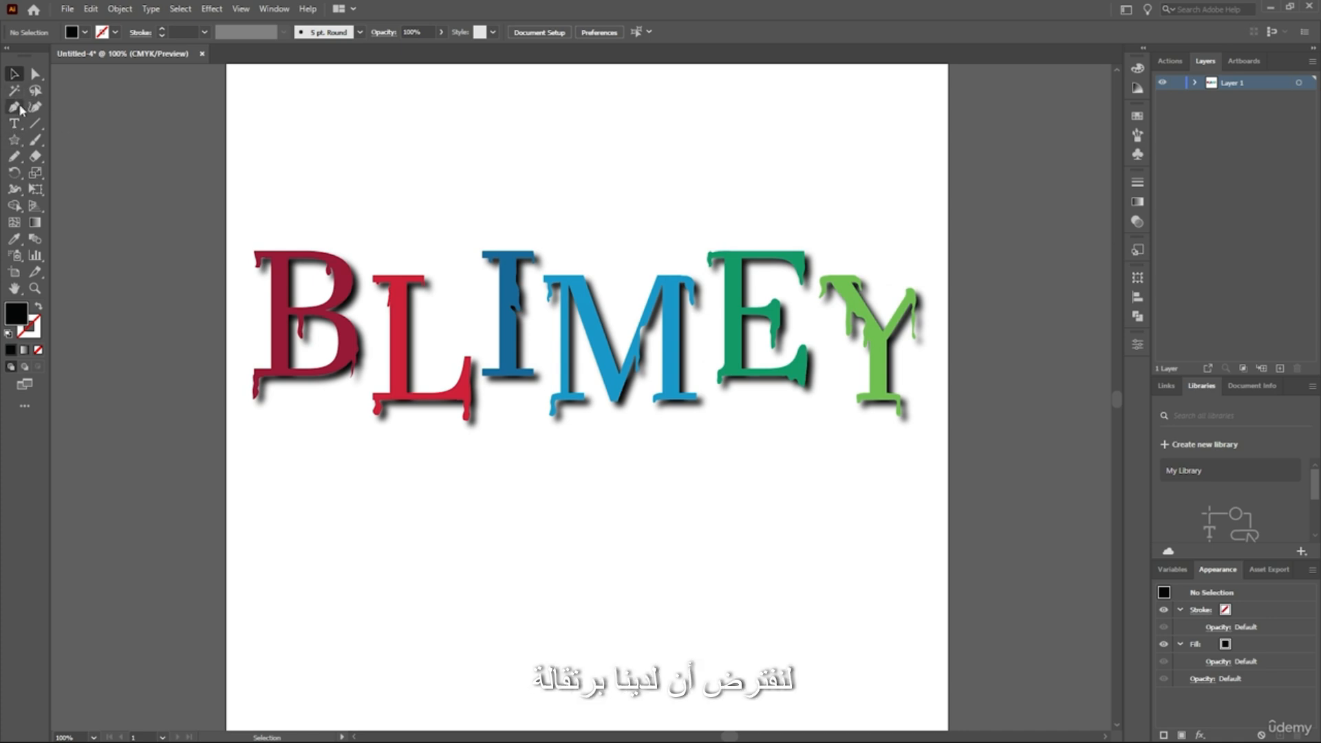
pyautogui.click(14, 140)
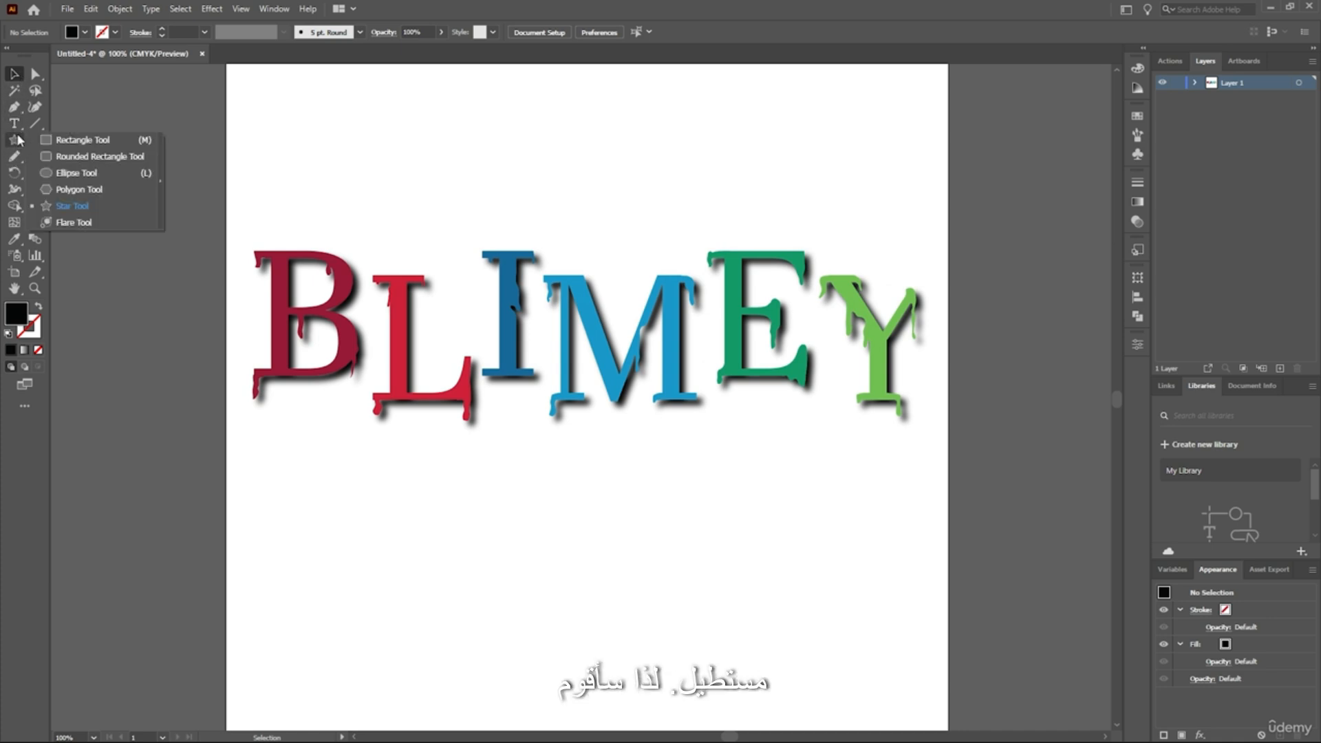
pyautogui.click(82, 140)
pyautogui.doubleClick(16, 314)
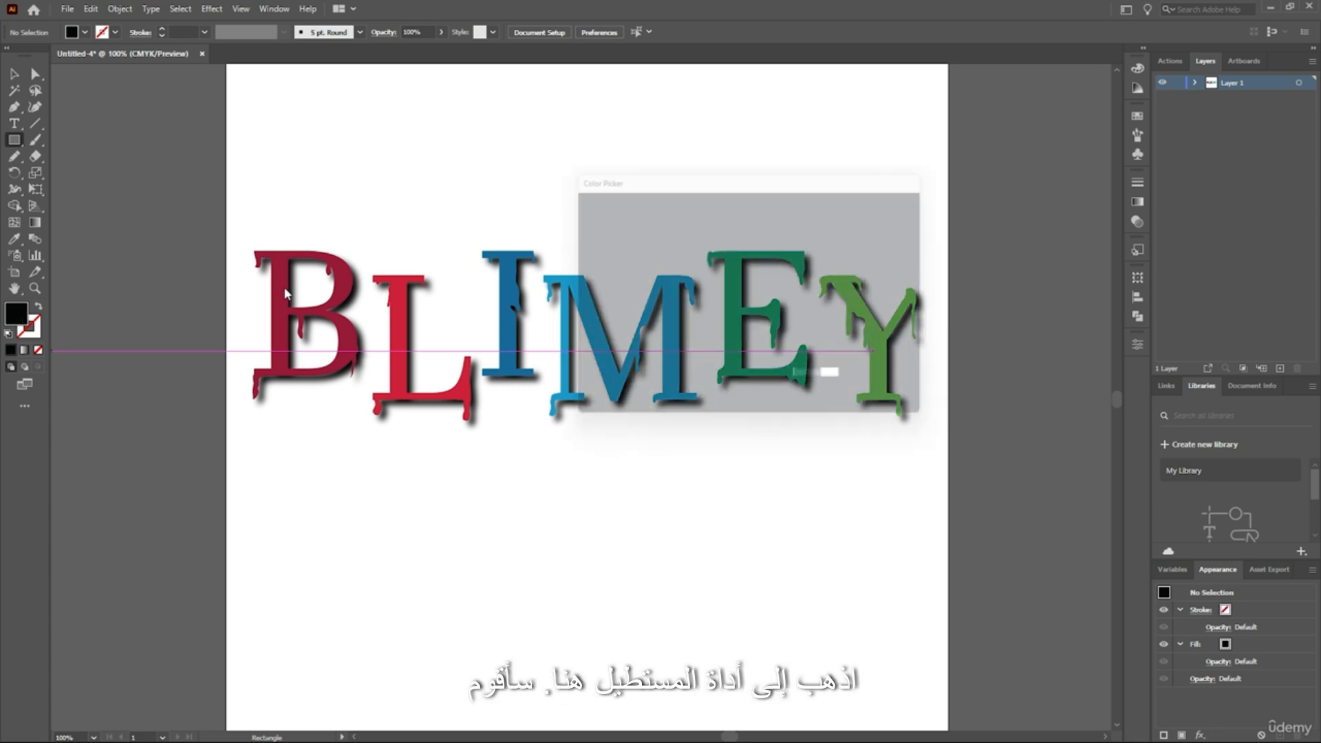
pyautogui.click(769, 370)
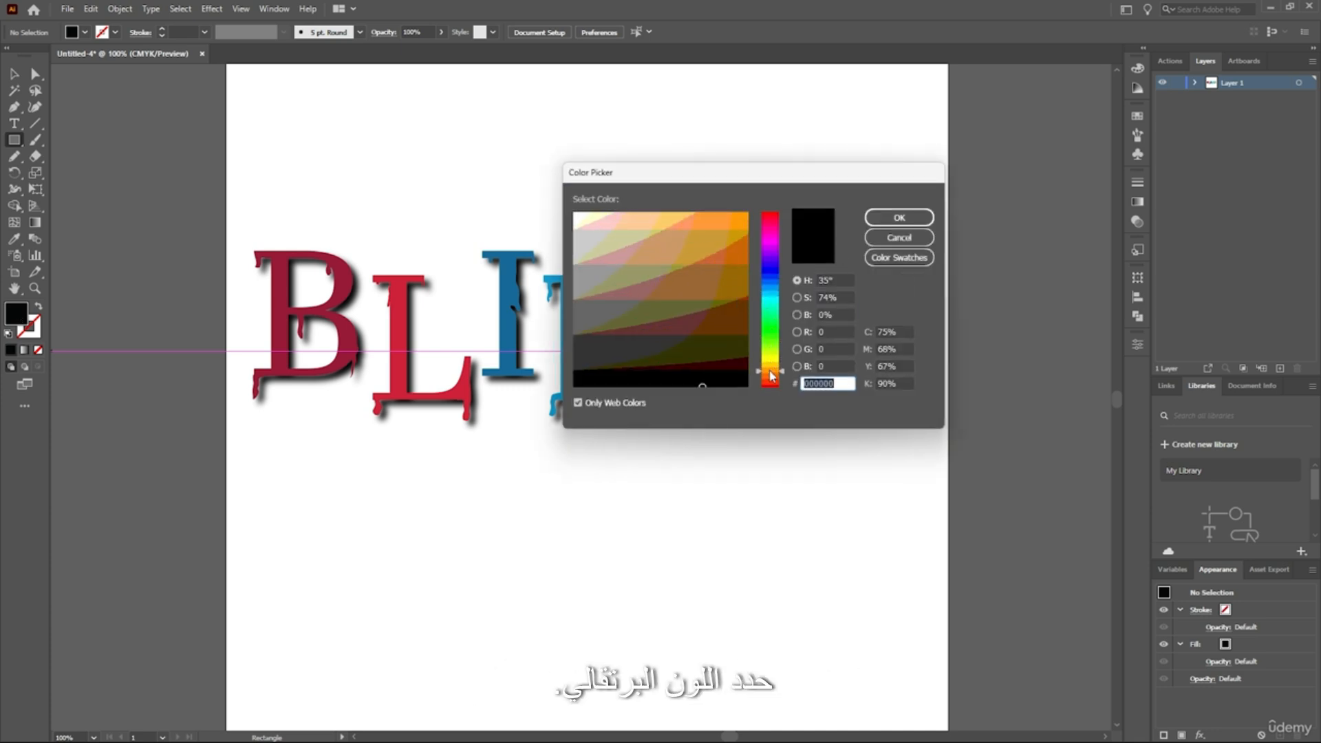
pyautogui.click(716, 219)
pyautogui.click(894, 217)
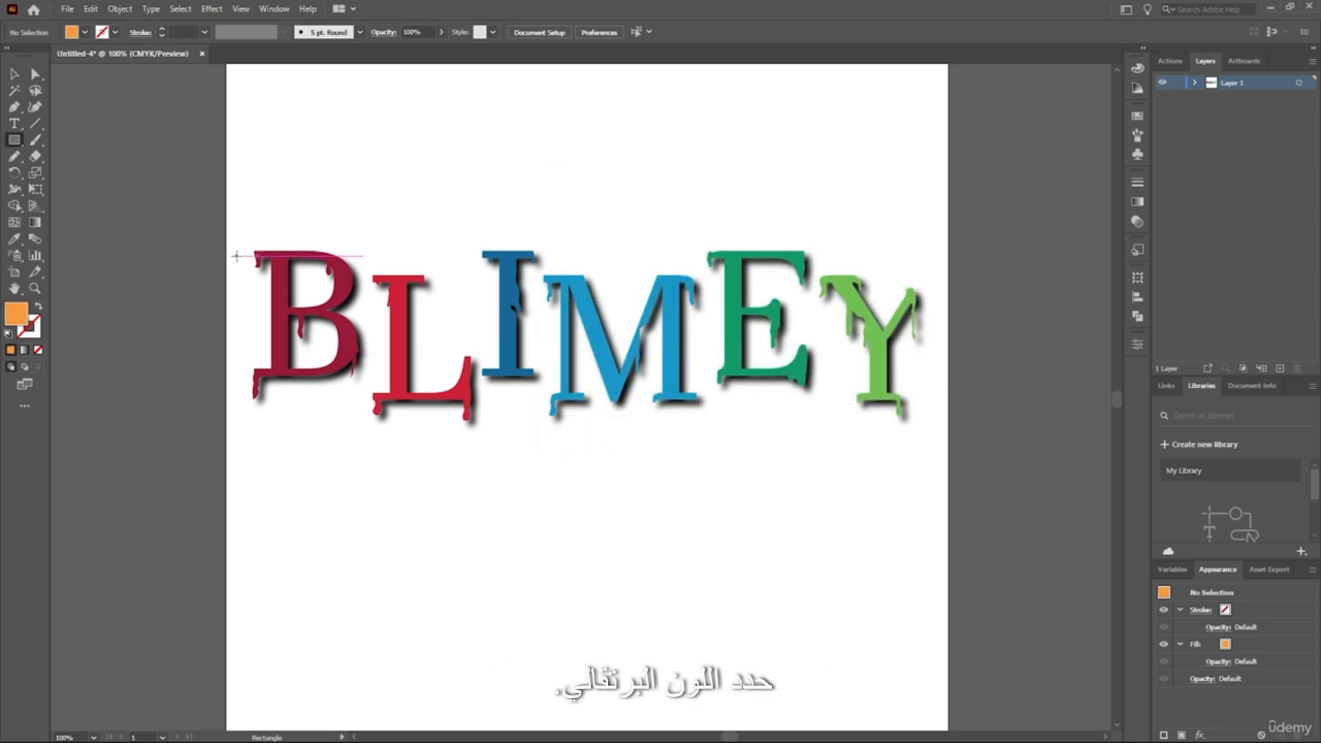
pyautogui.moveTo(239, 251); pyautogui.dragTo(933, 428)
# - Send the selected orange rectangle to the back, behind the BLIMEY lettering, and deselect it
pyautogui.click(13, 75)
pyautogui.rightClick(425, 309)
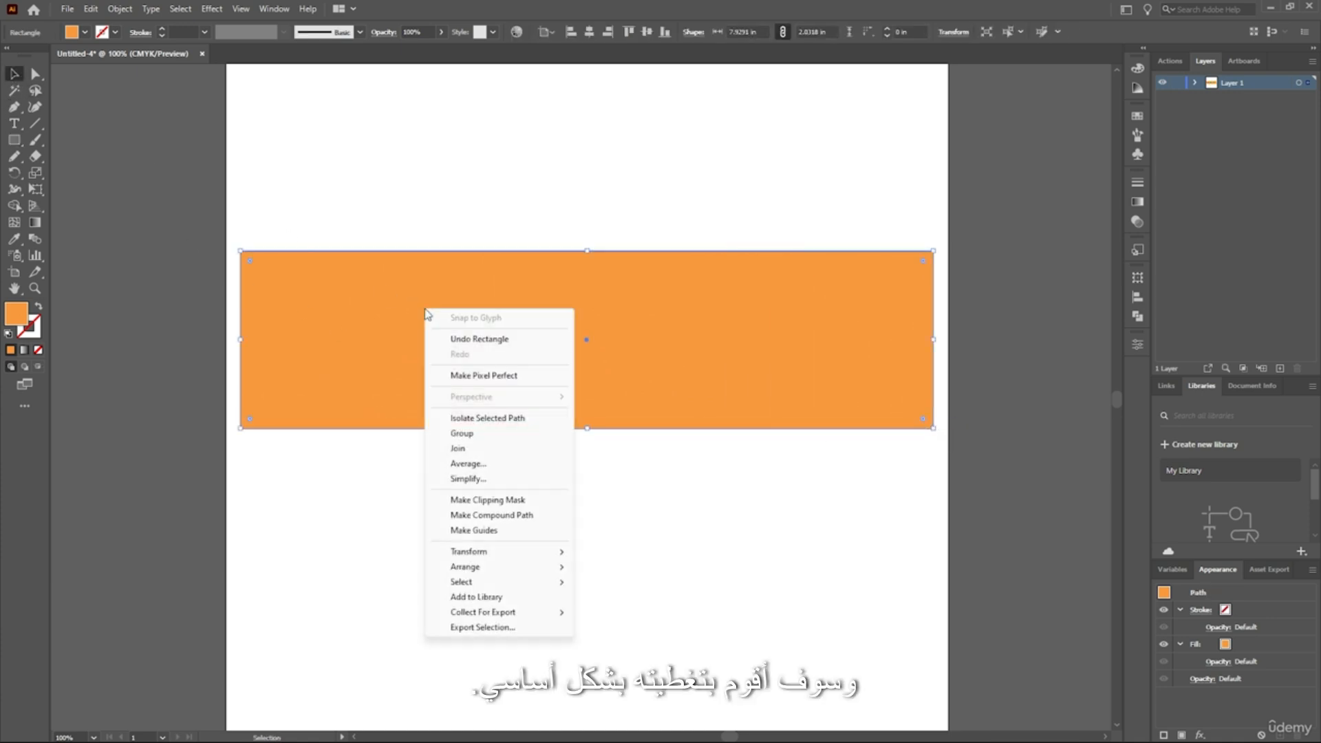
pyautogui.moveTo(472, 565)
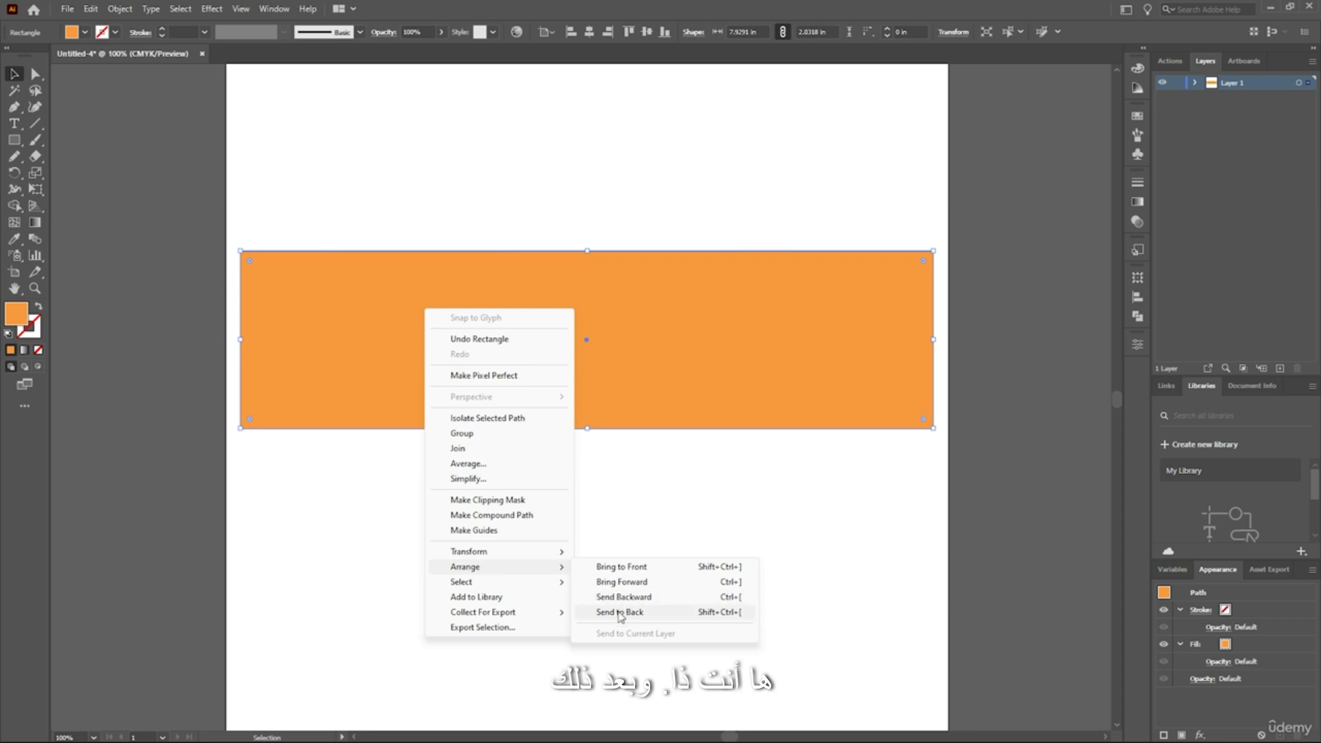
pyautogui.click(606, 609)
pyautogui.click(530, 546)
# - Centre the lettering and the orange rectangle horizontally and vertically on the artboard, and deselect them
pyautogui.hotkey('ctrl', 'a')
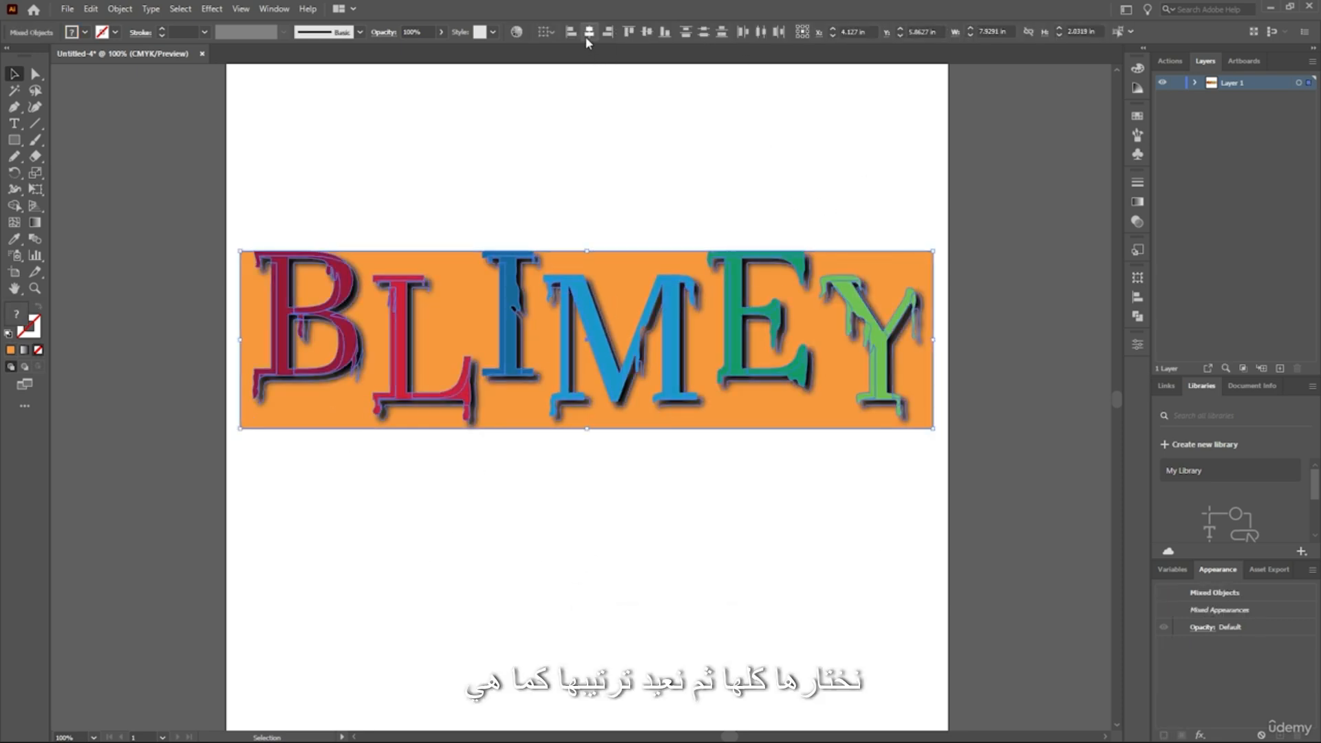
pyautogui.click(647, 32)
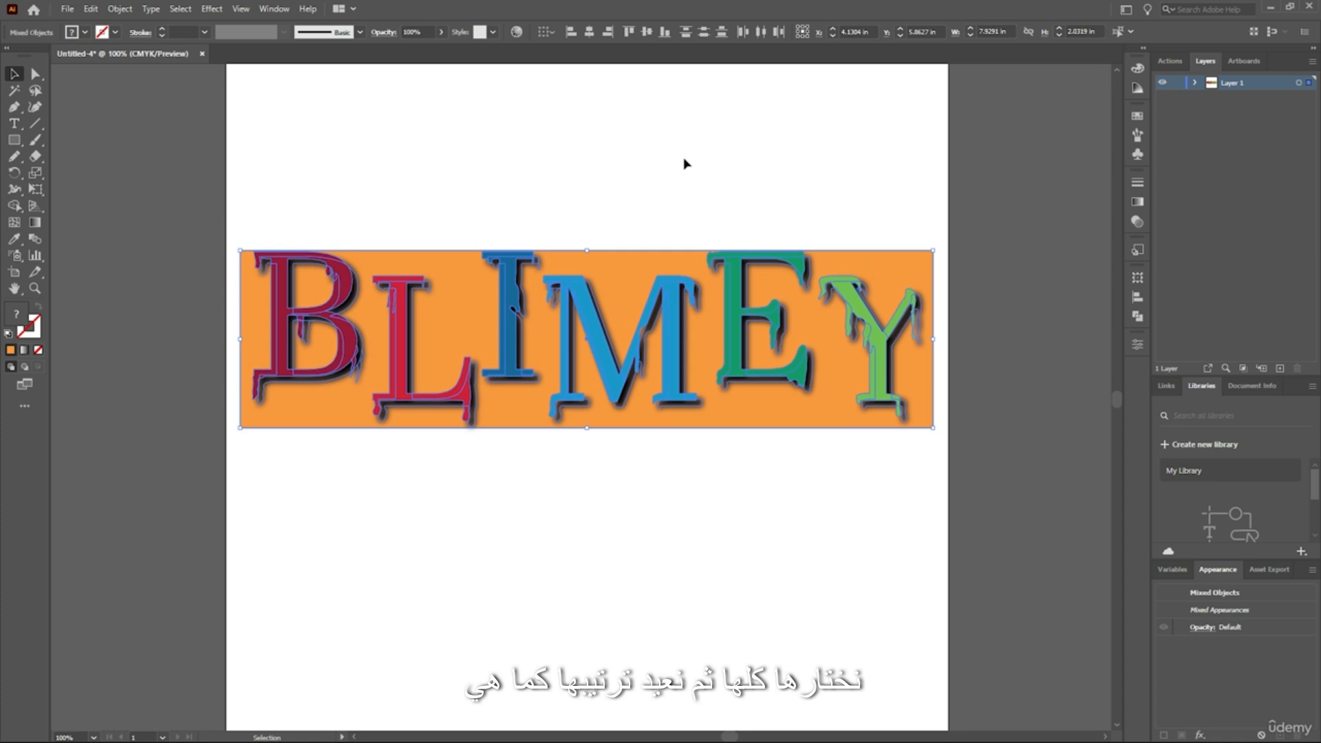
pyautogui.click(1001, 268)
pyautogui.scroll(3, 899, 266)
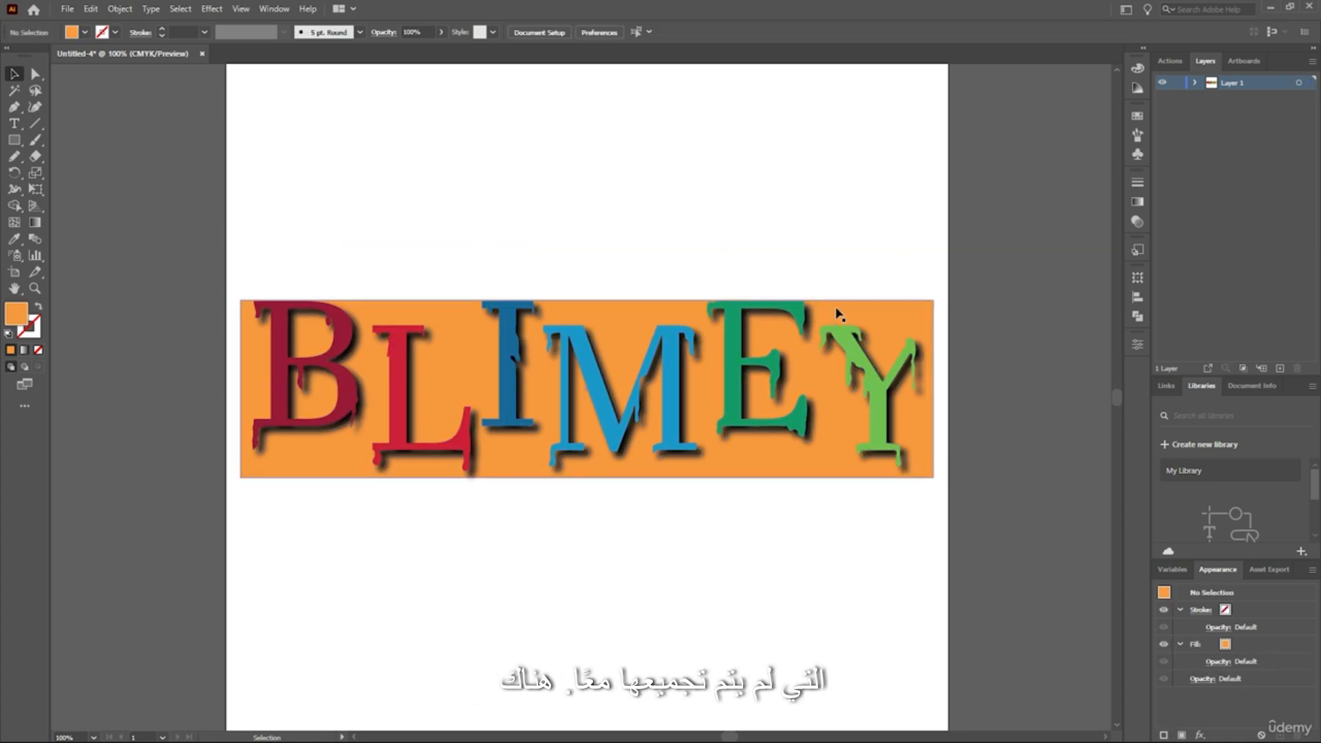
# - Resize the orange rectangle to about 7.85 in by 2.63 in, leaving a margin above and below the lettering
pyautogui.click(837, 313)
pyautogui.moveTo(589, 300); pyautogui.dragTo(587, 265)
pyautogui.moveTo(588, 477)
pyautogui.mouseDown()
pyautogui.moveTo(588, 509)
pyautogui.moveTo(587, 474)
pyautogui.moveTo(587, 494)
pyautogui.mouseUp()
pyautogui.click(931, 298)
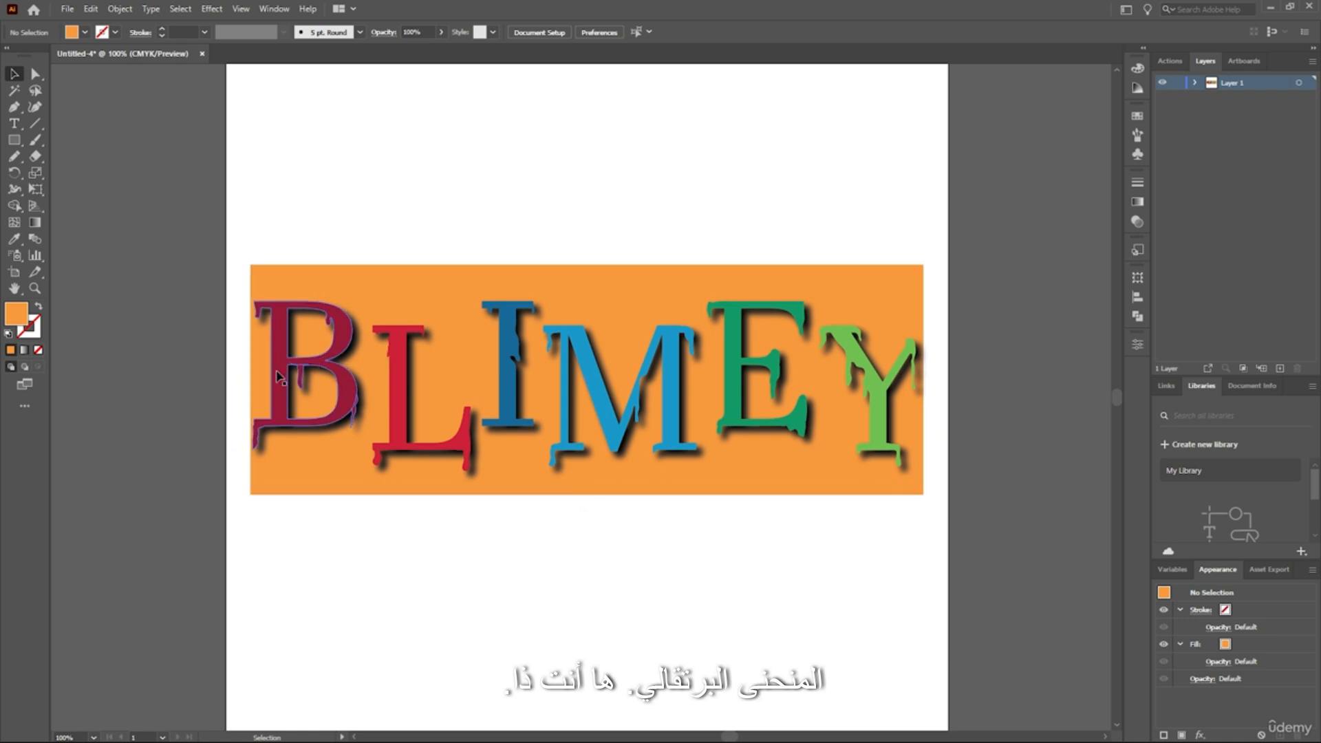
pyautogui.click(250, 376)
pyautogui.moveTo(252, 380); pyautogui.dragTo(237, 379)
# - Centre the lettering and the resized rectangle horizontally and vertically again, and deselect them
pyautogui.moveTo(944, 166); pyautogui.dragTo(513, 480)
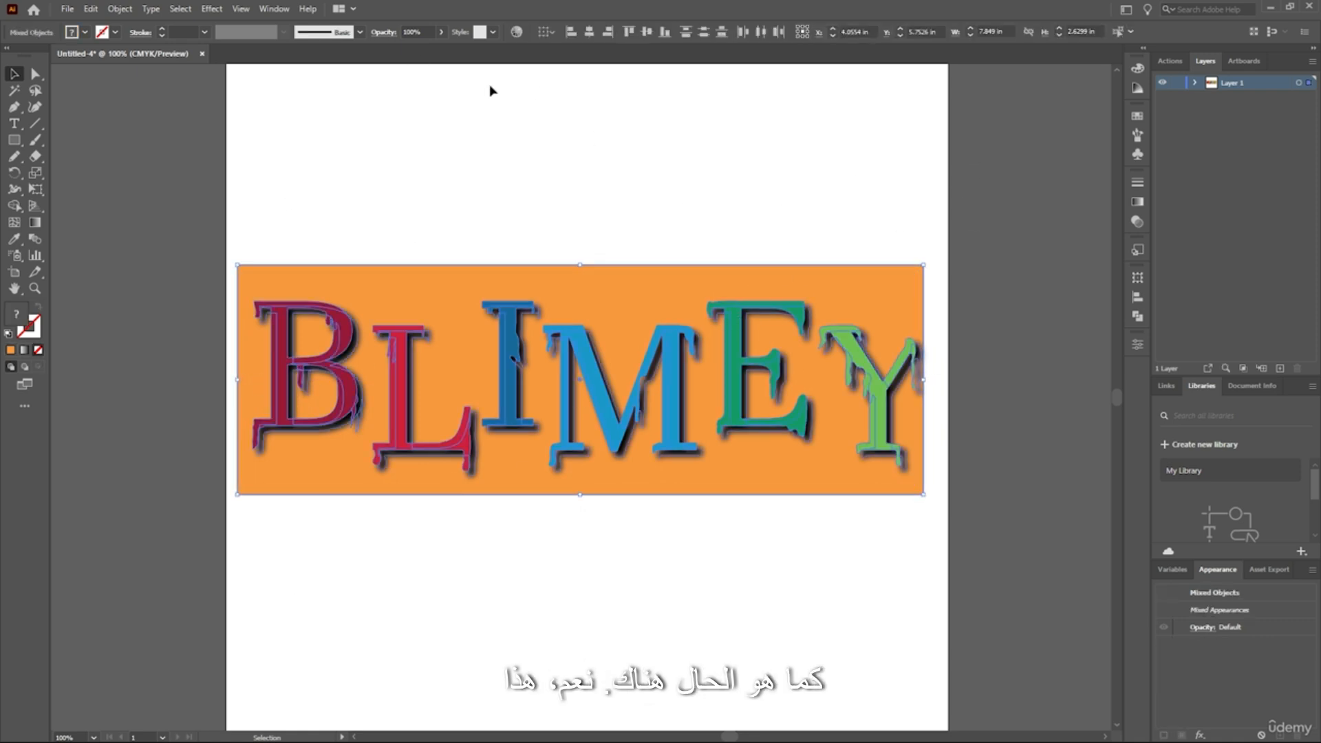
pyautogui.click(589, 33)
pyautogui.click(647, 32)
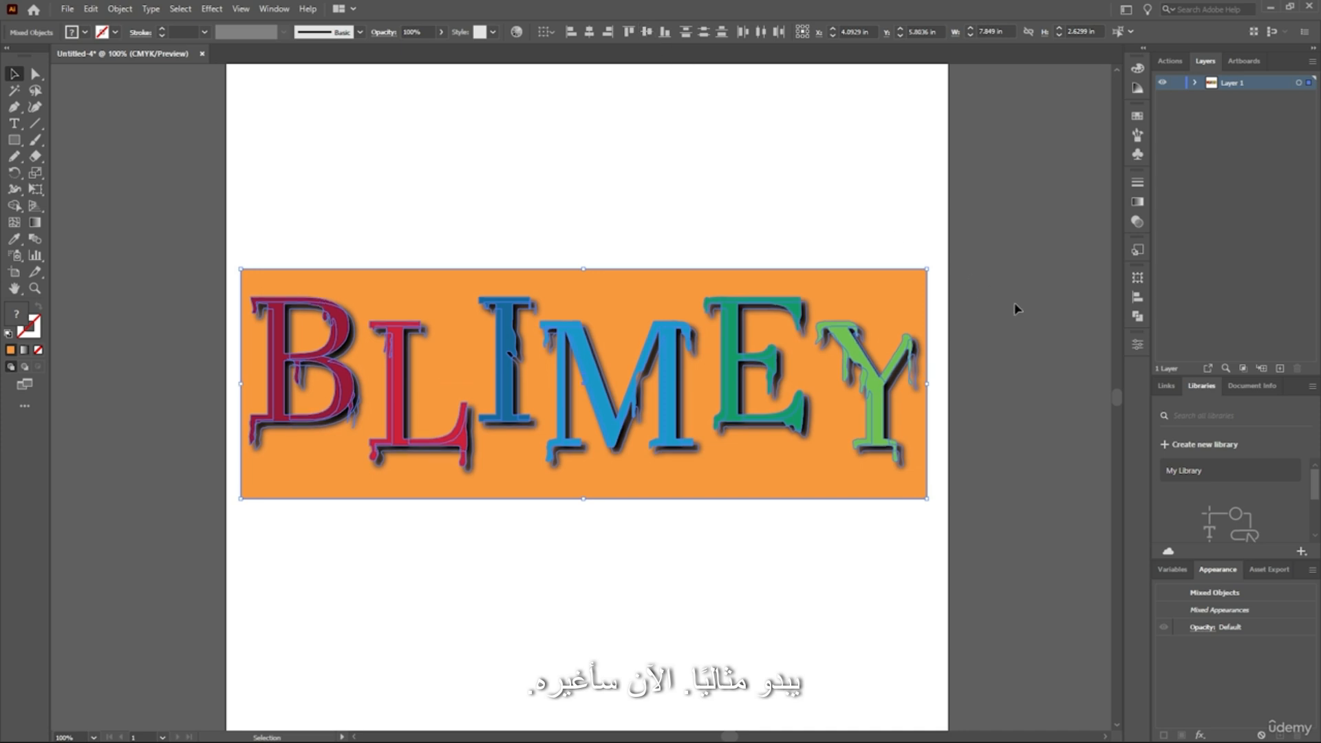
pyautogui.click(1015, 303)
# - Examine the lettering on its orange background on the artboard at different magnifications
pyautogui.scroll(3, 568, 277)
pyautogui.scroll(-1, 568, 276)
pyautogui.scroll(1, 573, 280)
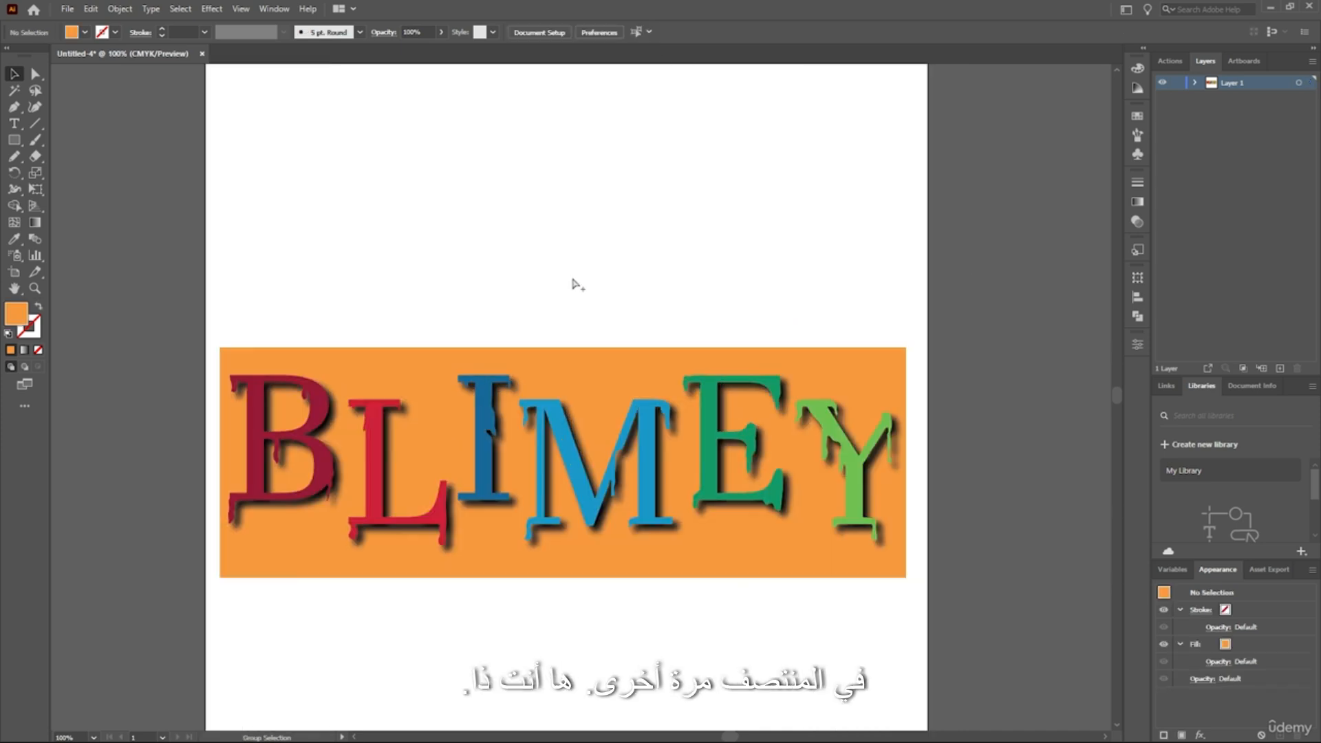
pyautogui.scroll(-3, 576, 284)
pyautogui.scroll(2, 573, 282)
pyautogui.scroll(2, 533, 298)
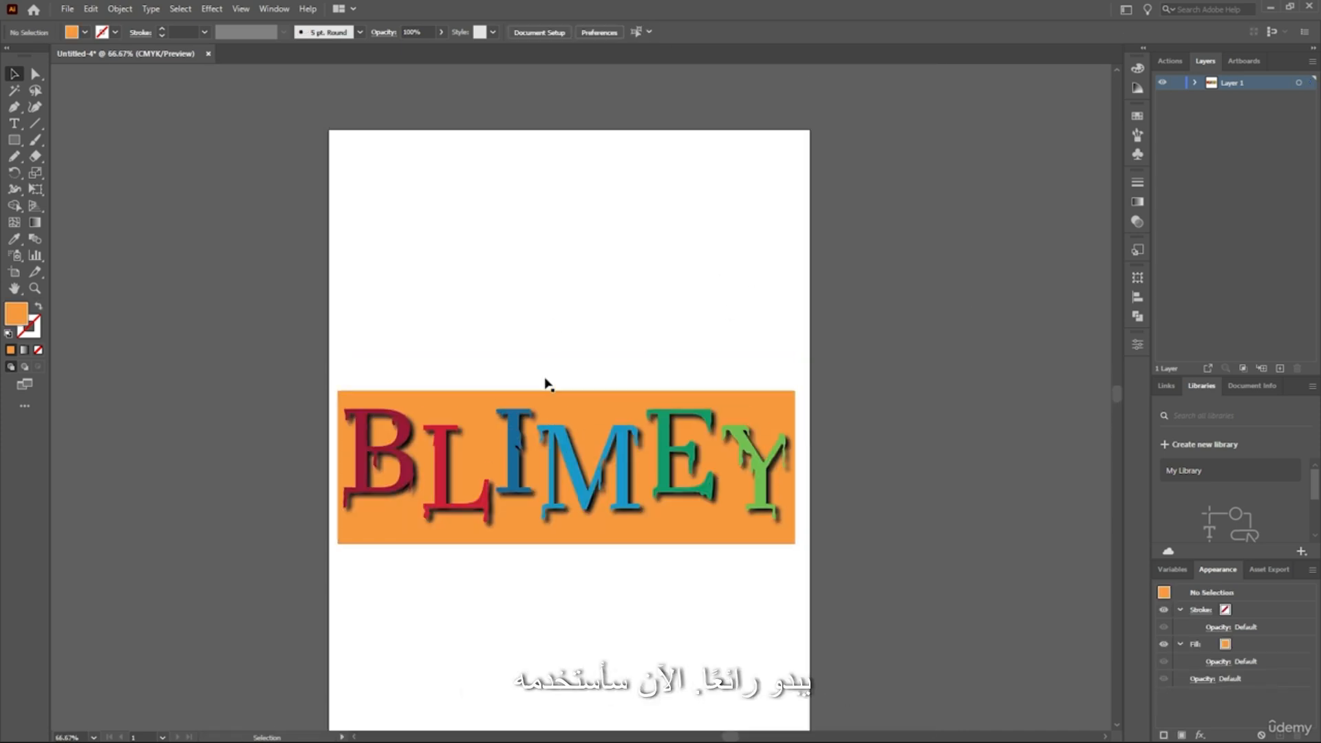
pyautogui.scroll(-3, 546, 383)
pyautogui.scroll(1, 510, 435)
pyautogui.scroll(-1, 630, 385)
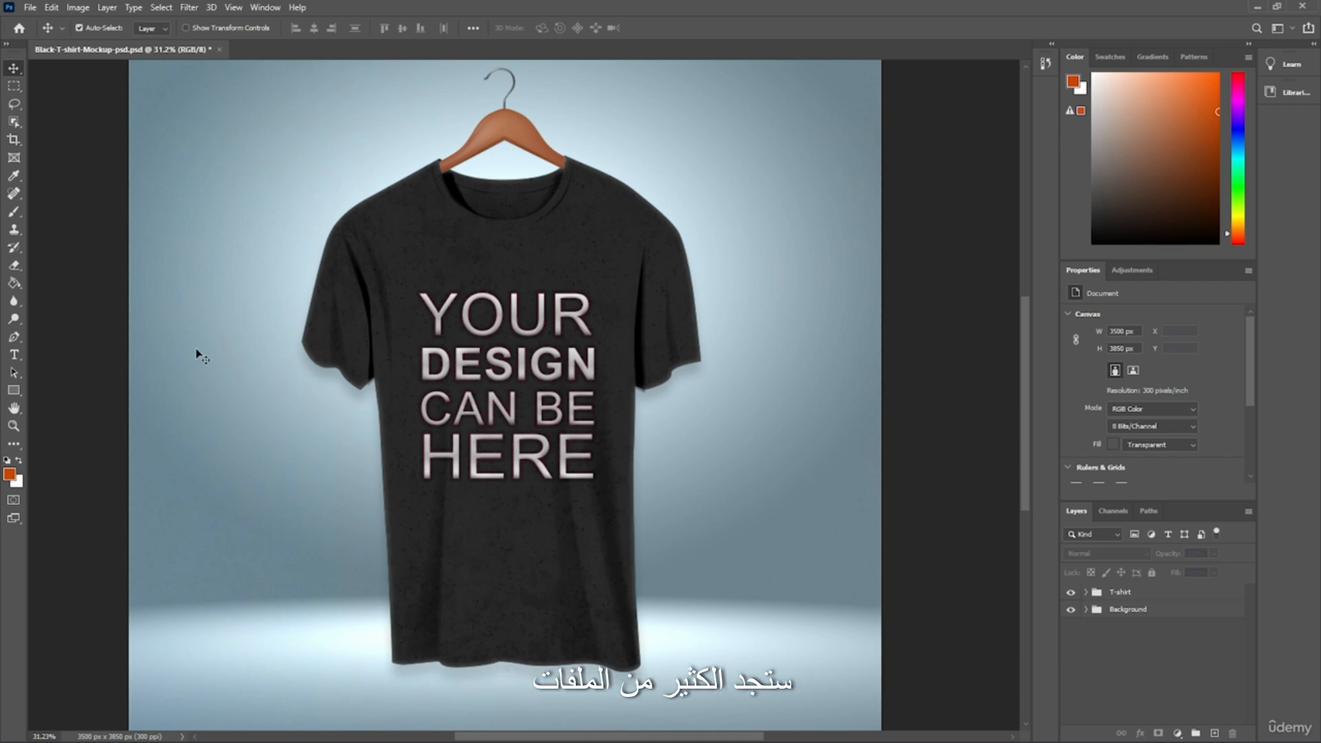
# - Examine the black T-shirt mockup and its placeholder text at different magnifications
pyautogui.scroll(1, 449, 198)
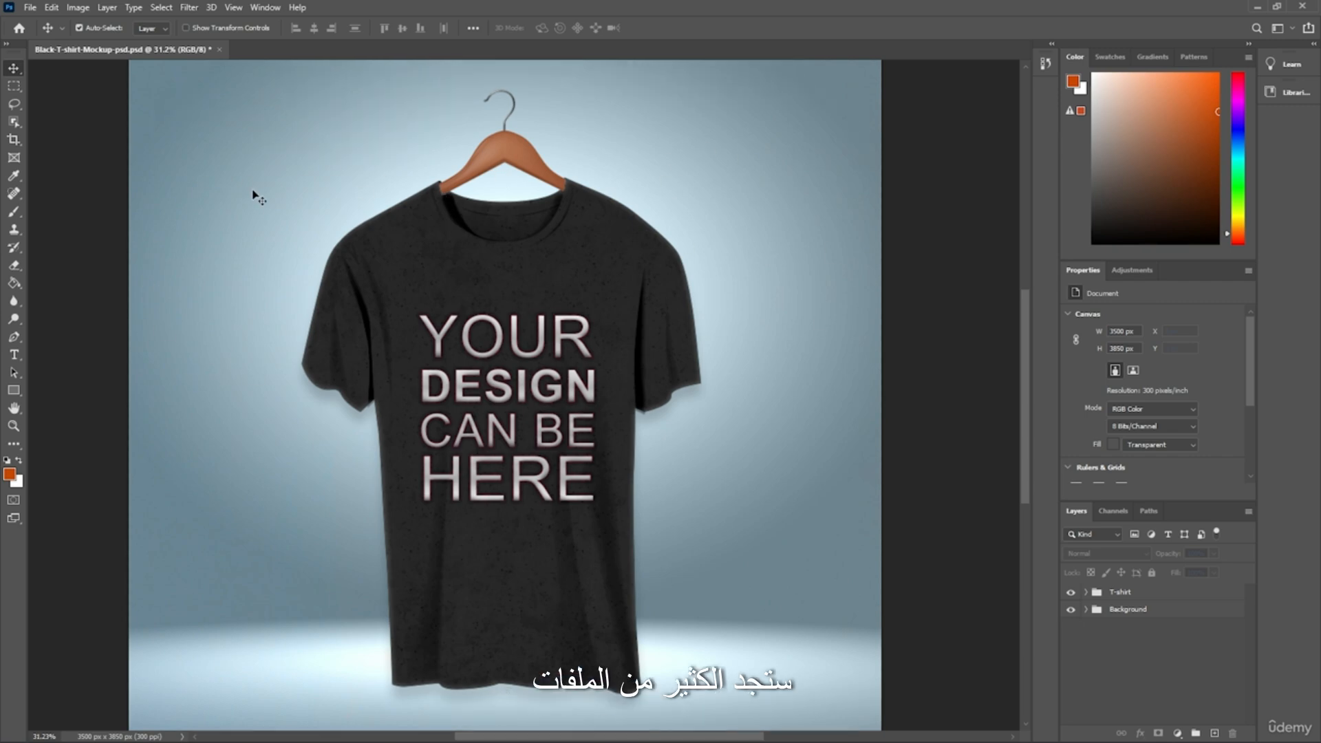
pyautogui.scroll(-1, 431, 207)
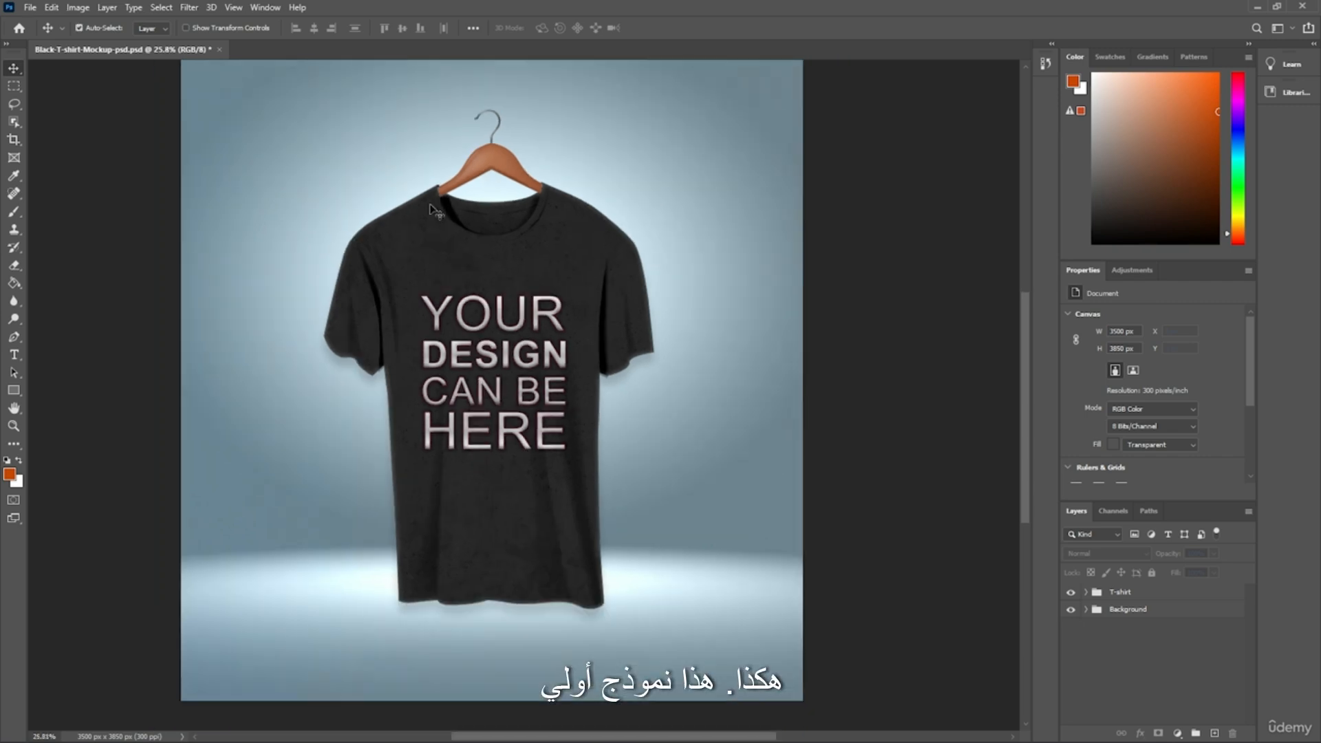
pyautogui.scroll(2, 433, 209)
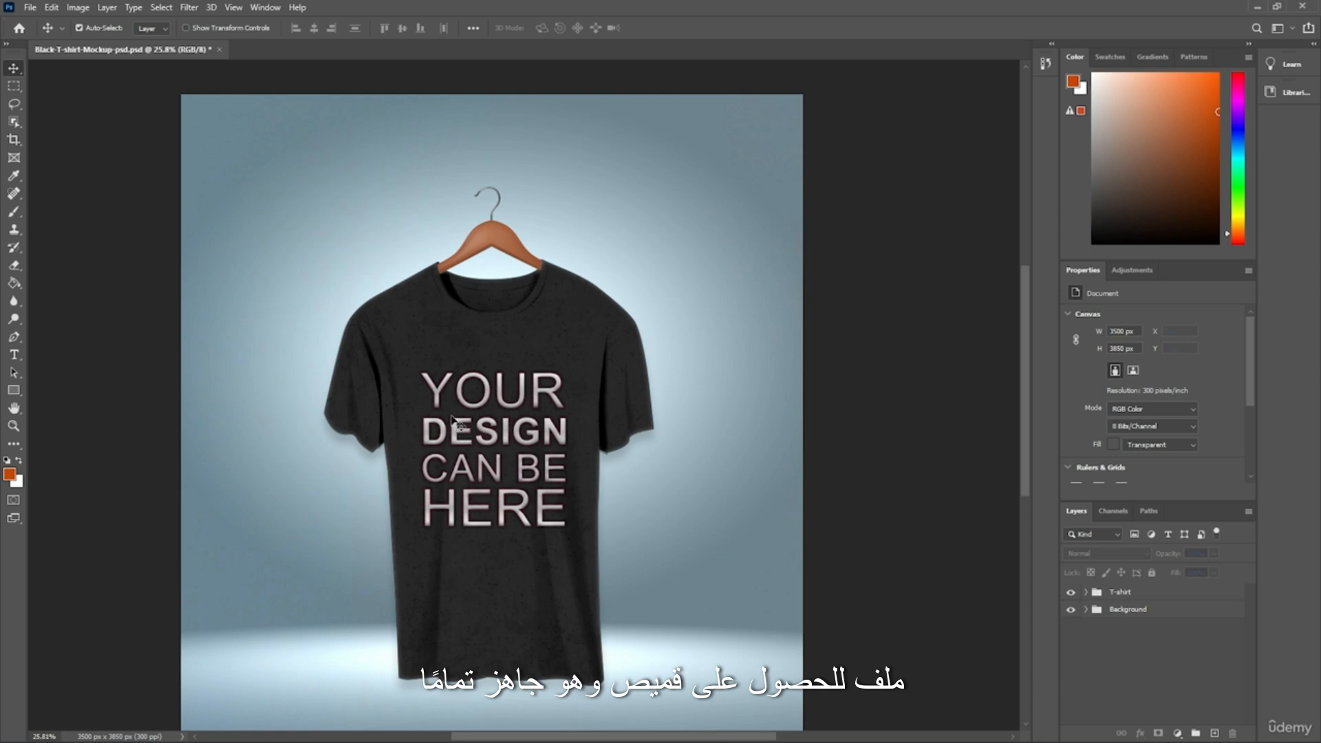
pyautogui.scroll(-1, 452, 419)
pyautogui.hscroll(-1, 508, 399)
pyautogui.scroll(1, 569, 479)
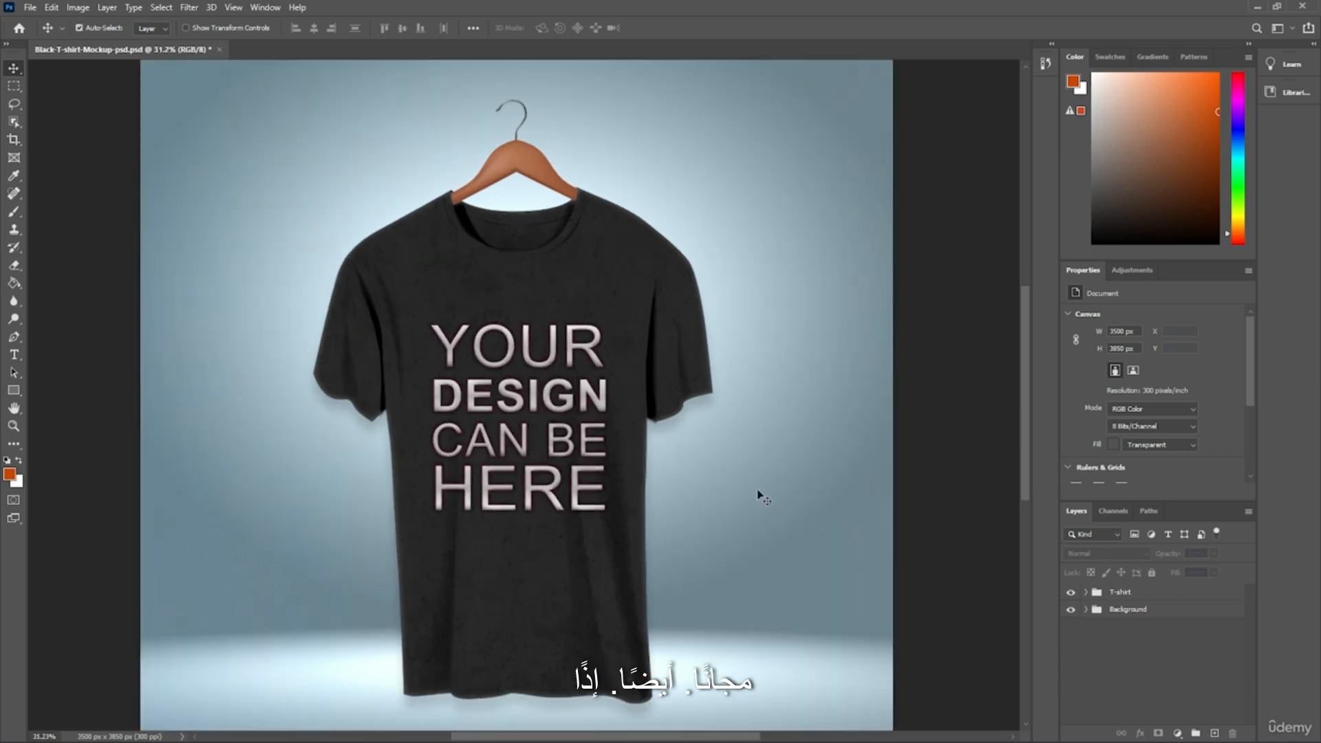
pyautogui.scroll(-1, 536, 385)
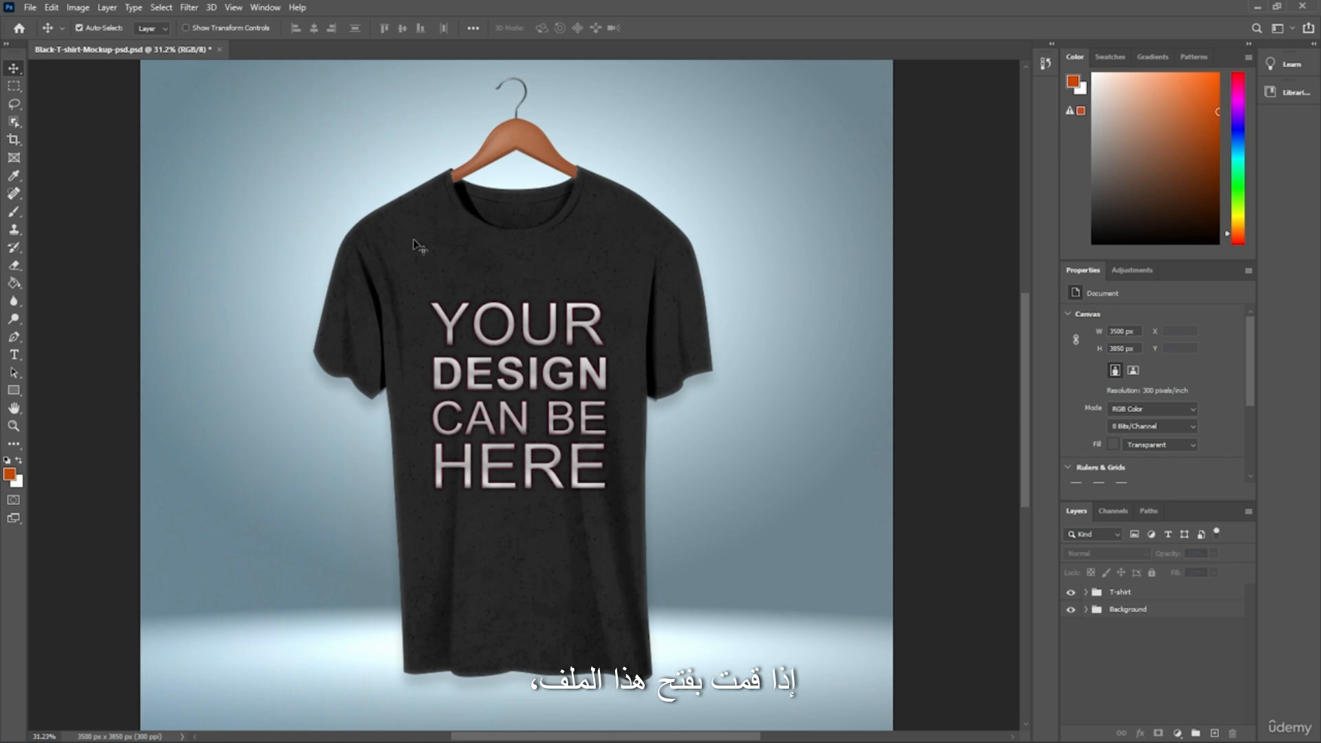
# - Examine the contents of the T-shirt and Background layer groups, and collapse both groups
pyautogui.click(1086, 592)
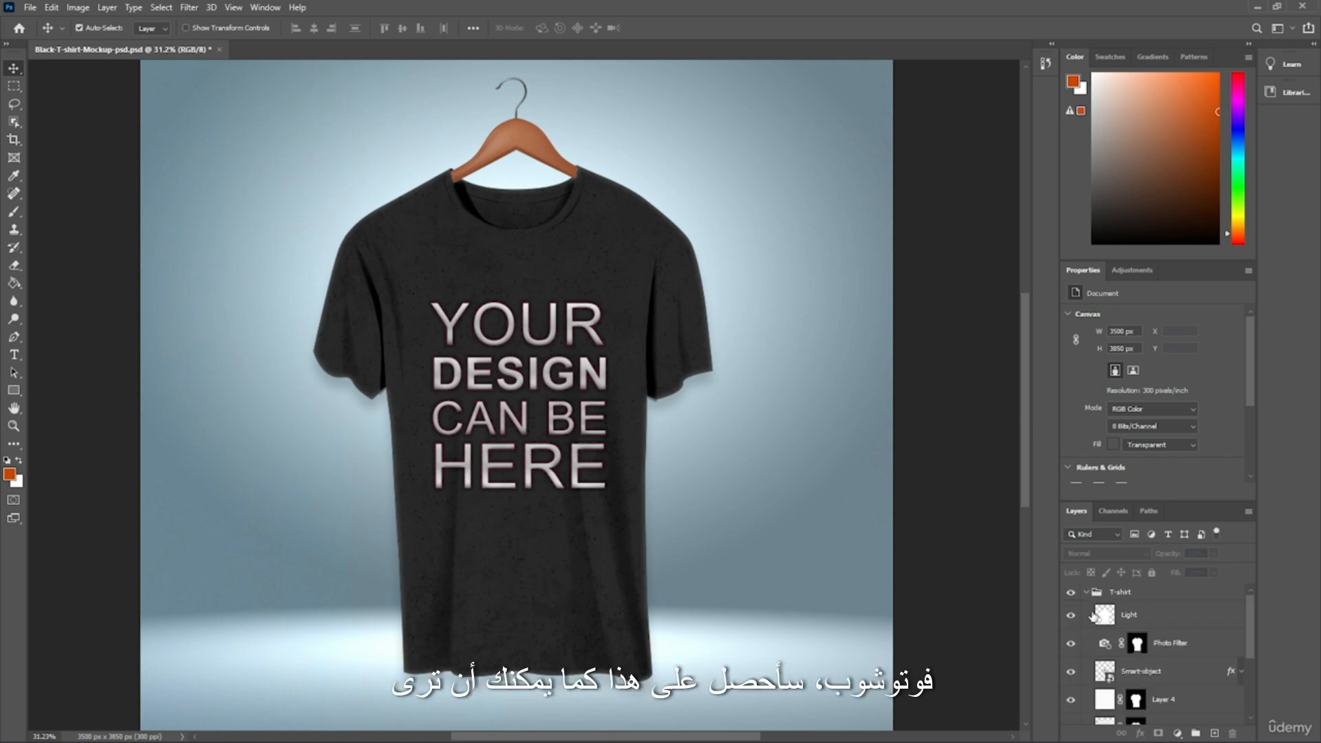
pyautogui.click(1086, 593)
pyautogui.click(1086, 610)
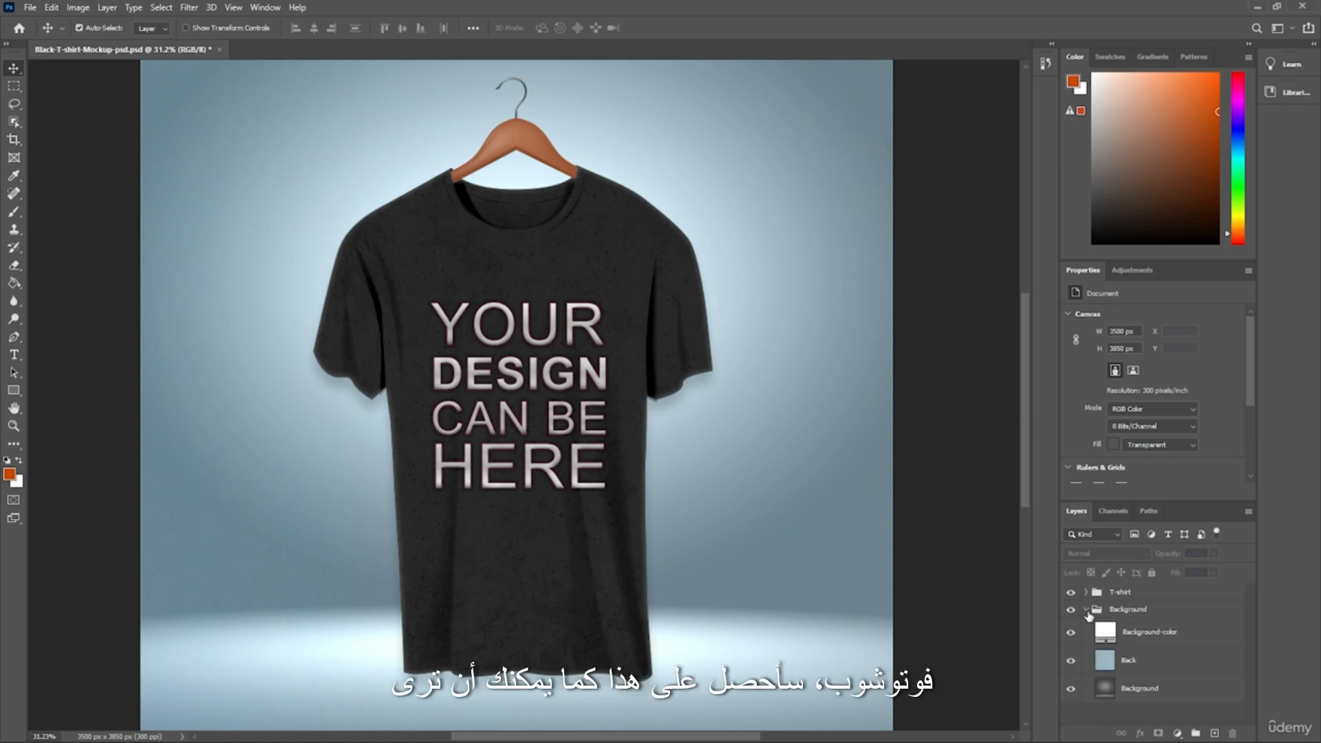
pyautogui.click(1086, 609)
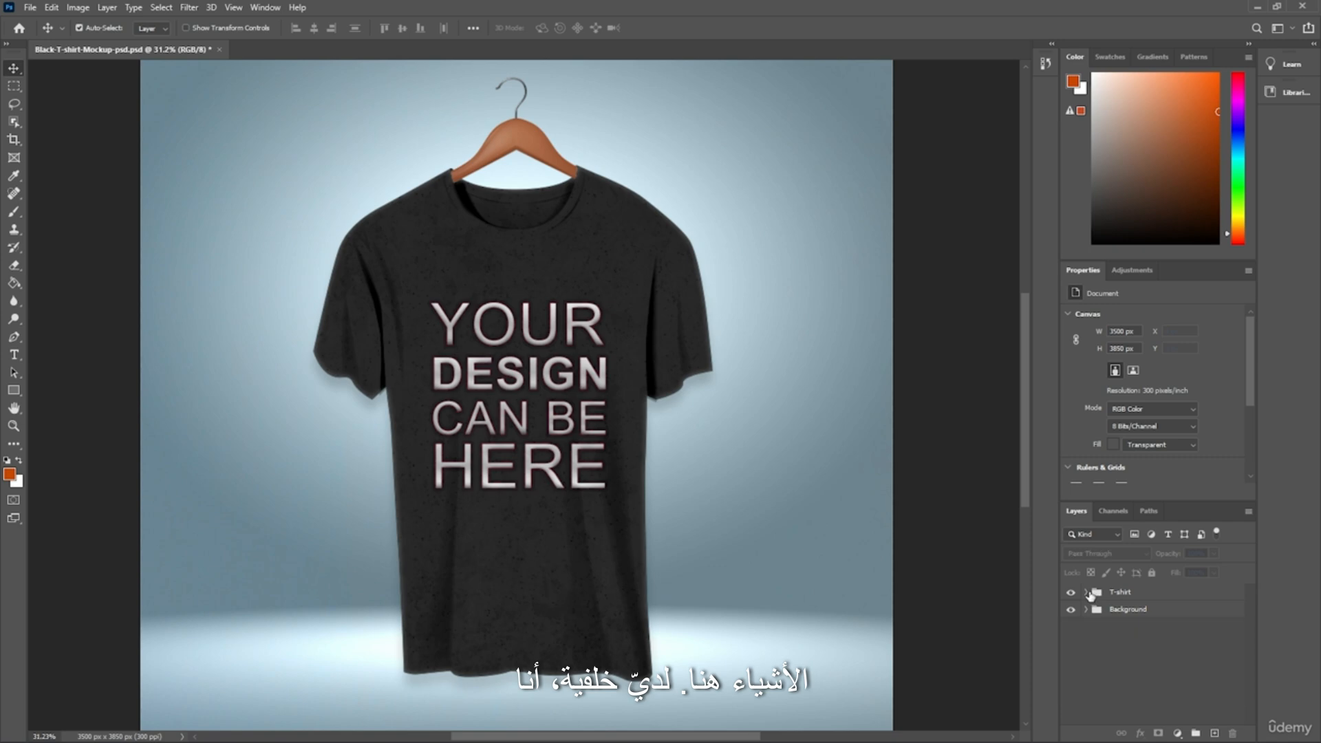
pyautogui.click(1089, 594)
pyautogui.click(1087, 593)
pyautogui.click(1087, 593)
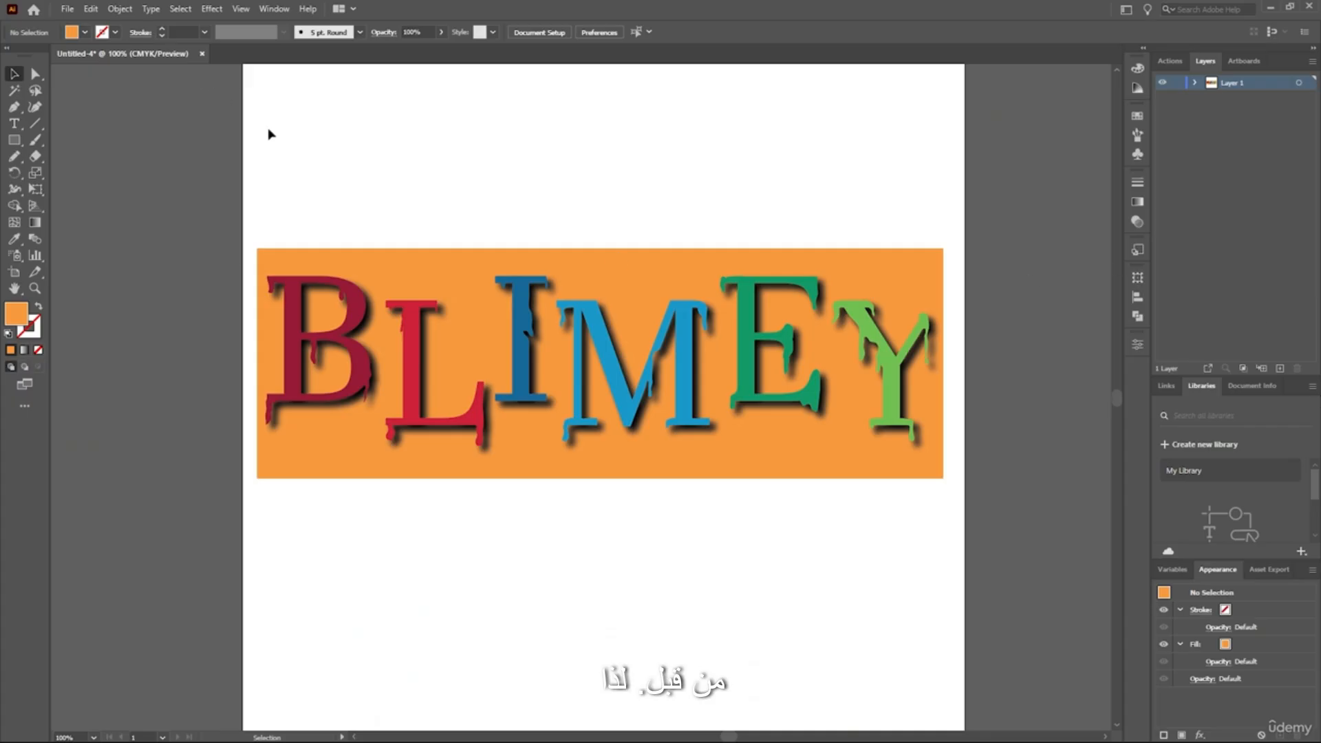
# - Copy the ungrouped lettering and orange rectangle, and deselect them
pyautogui.moveTo(128, 162); pyautogui.dragTo(1044, 534)
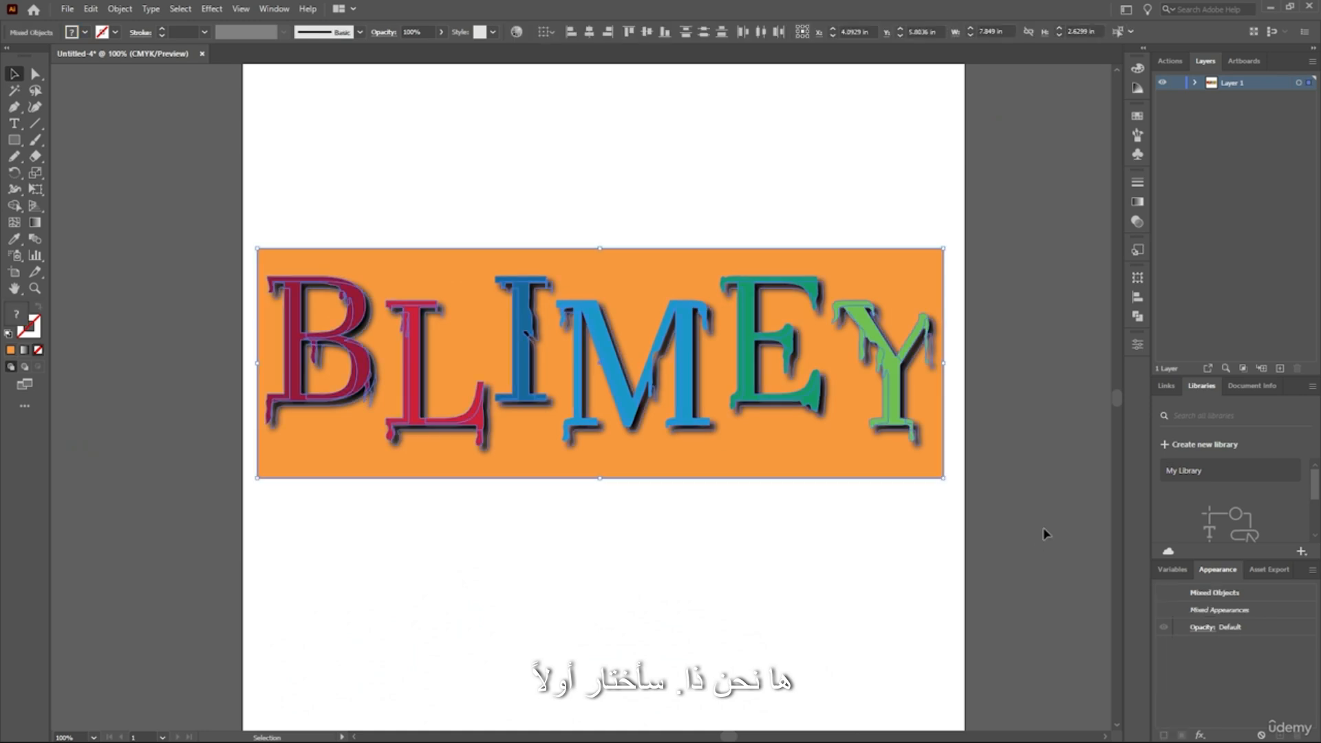
pyautogui.press('a')
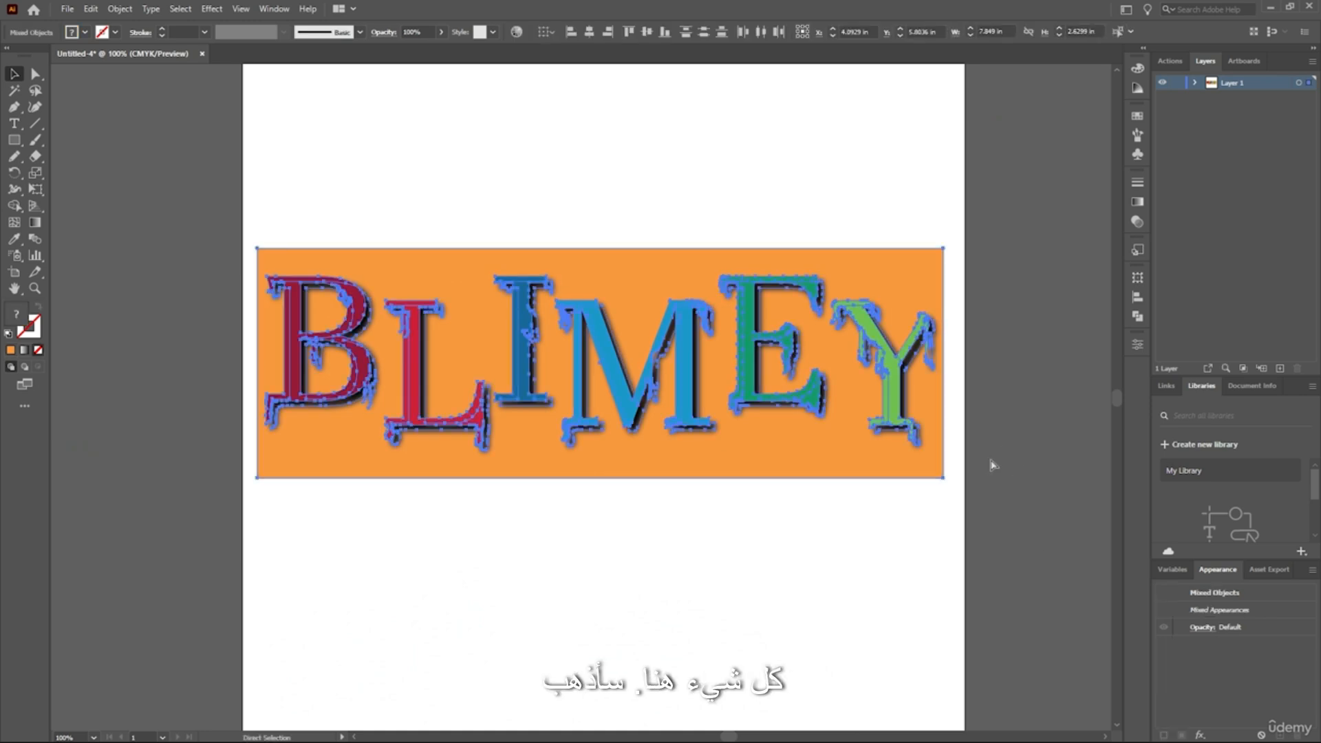
pyautogui.press('v')
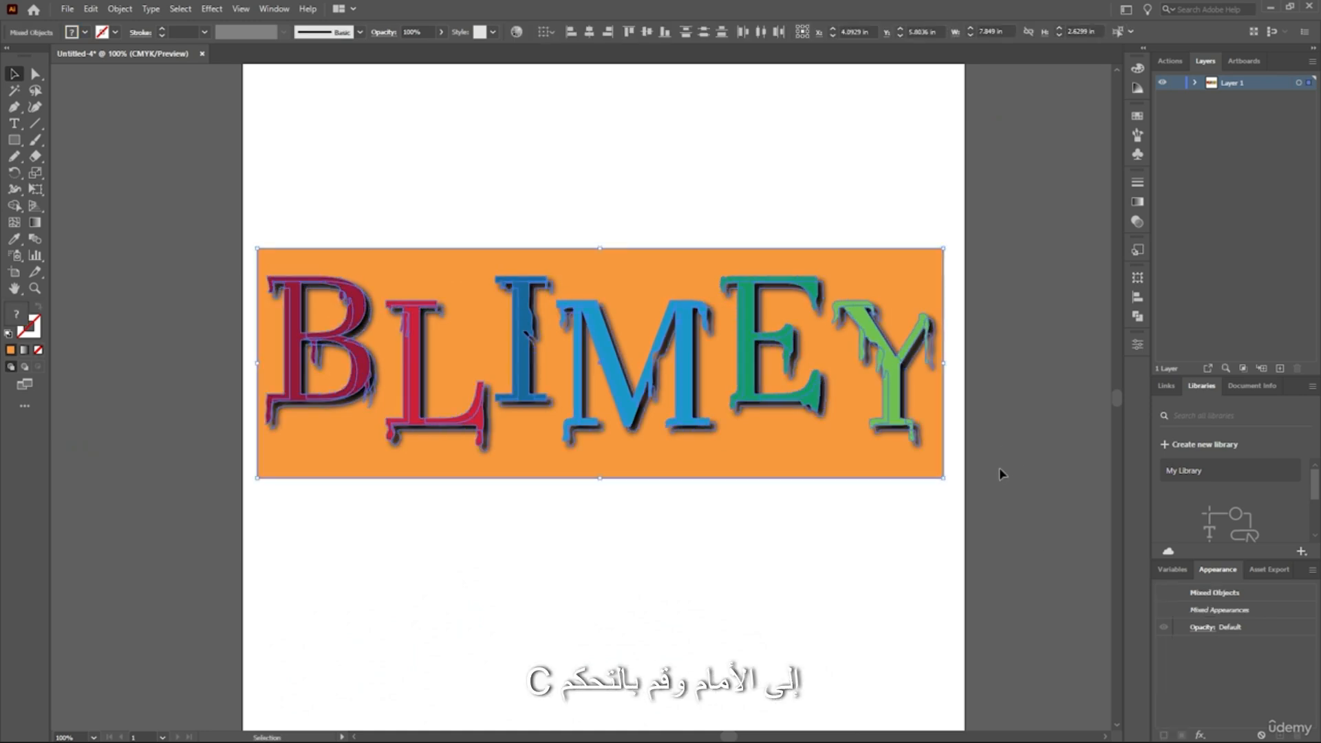
pyautogui.click(1001, 473)
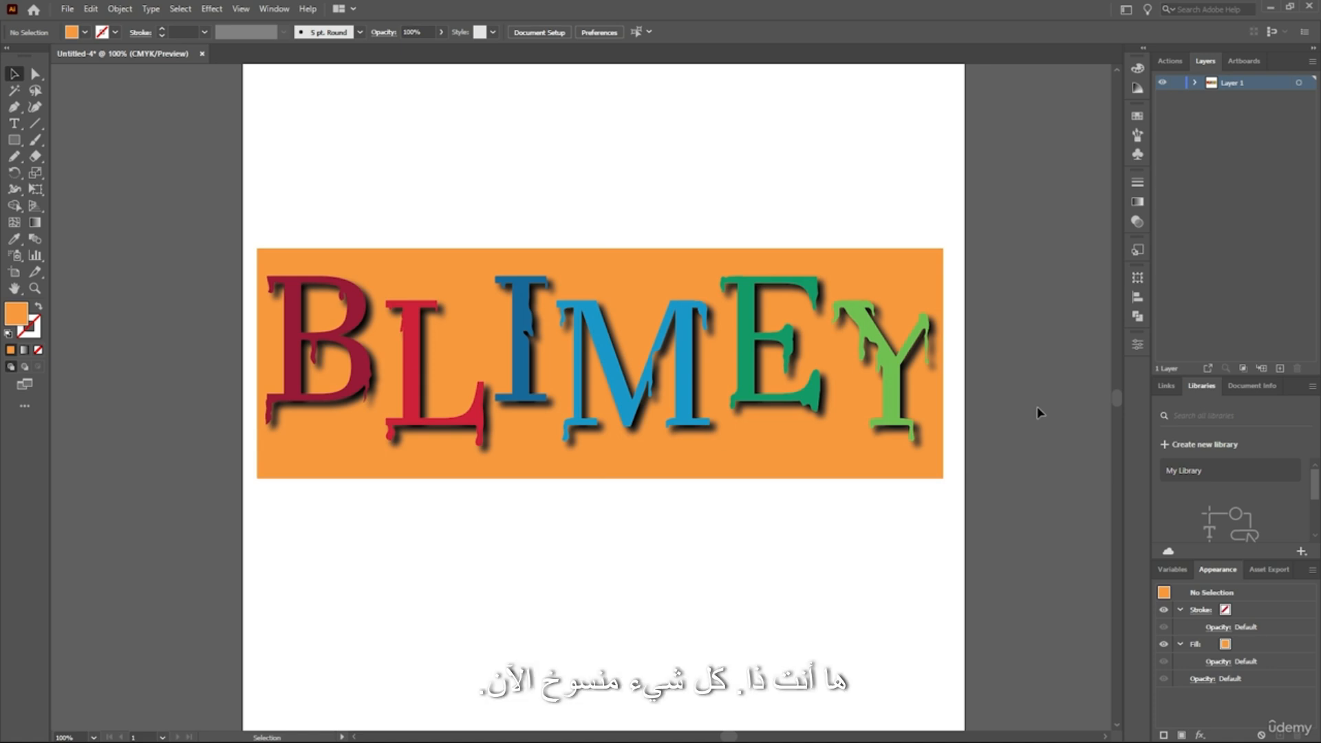
# - Group the lettering with the orange rectangle, try moving the group slightly, undo the move and deselect it
pyautogui.moveTo(471, 145); pyautogui.dragTo(919, 613)
pyautogui.hotkey('ctrl', 'g')
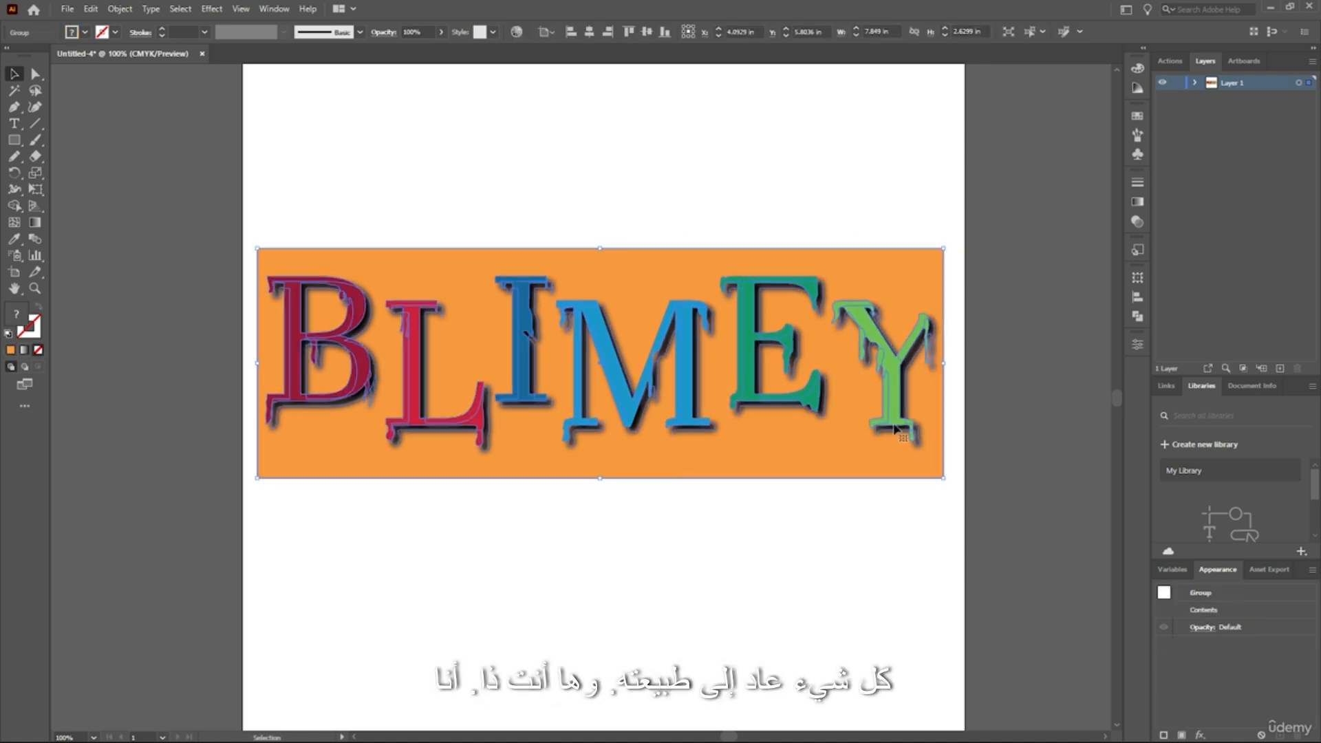
pyautogui.moveTo(815, 457)
pyautogui.mouseDown()
pyautogui.moveTo(848, 556)
pyautogui.moveTo(830, 463)
pyautogui.mouseUp()
pyautogui.hotkey('ctrl', 'z')
pyautogui.click(1024, 447)
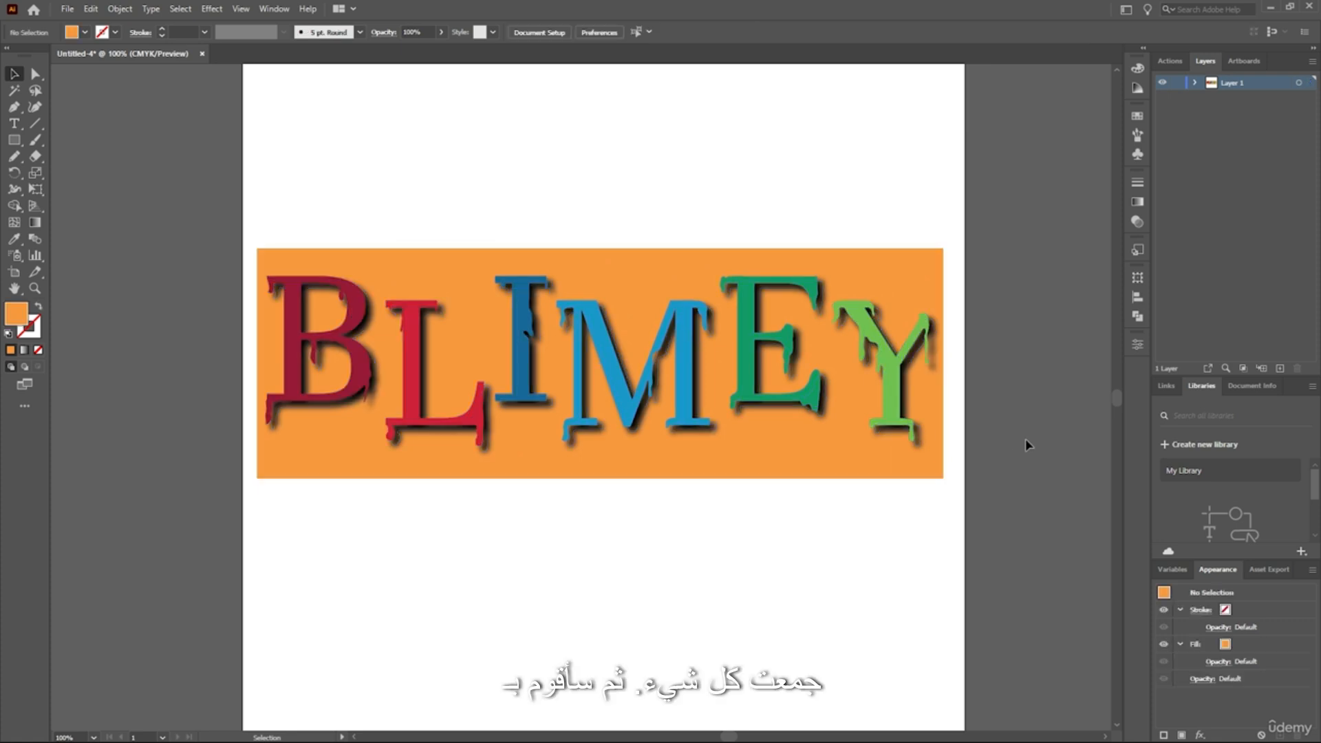
# - Copy the grouped lettering and orange rectangle as one object, and deselect it
pyautogui.hotkey('ctrl', 'a')
pyautogui.click(1016, 456)
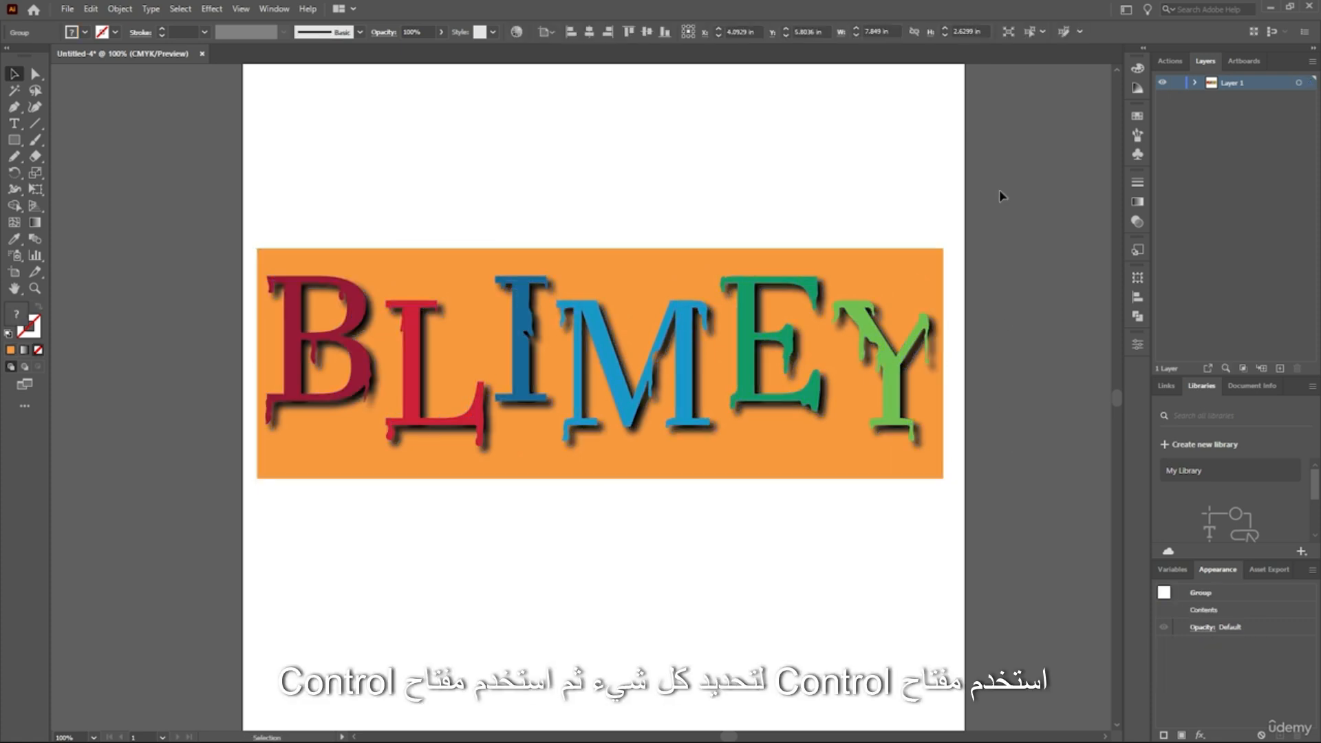
pyautogui.hotkey('ctrl', 'a')
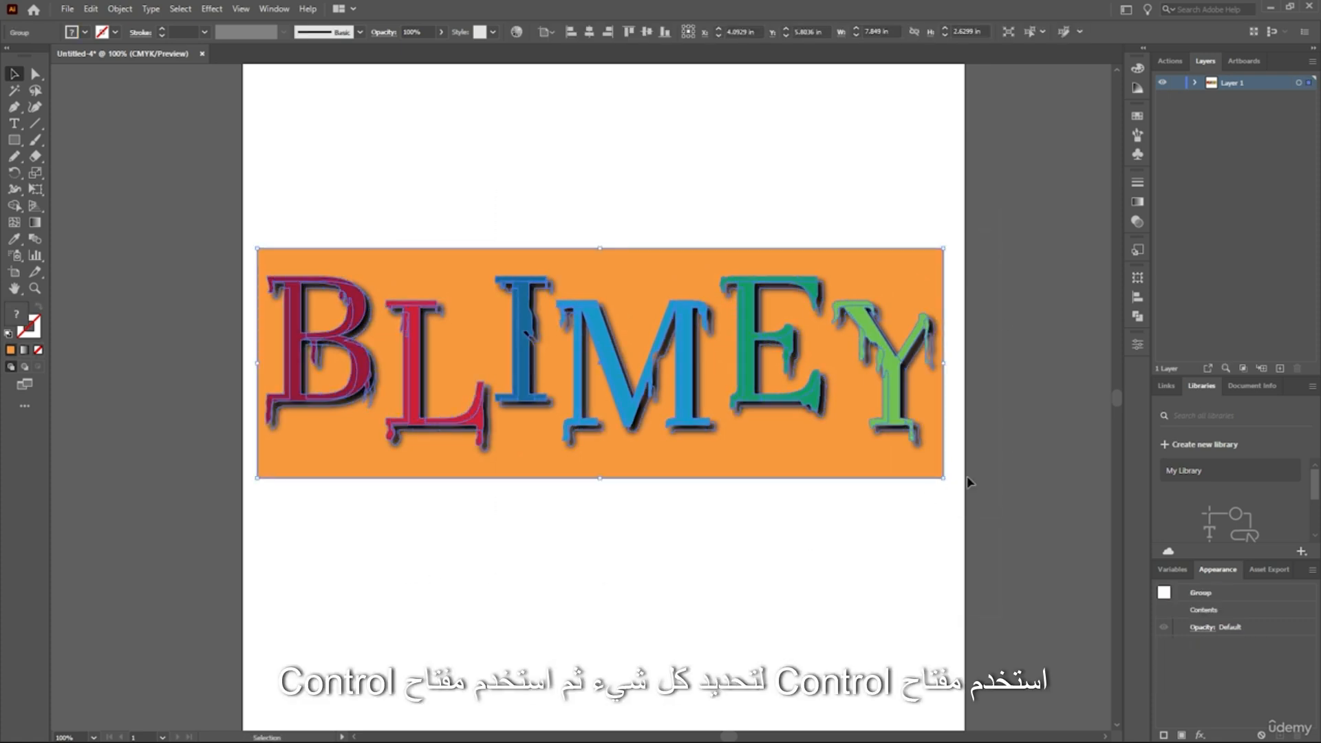
pyautogui.click(1042, 505)
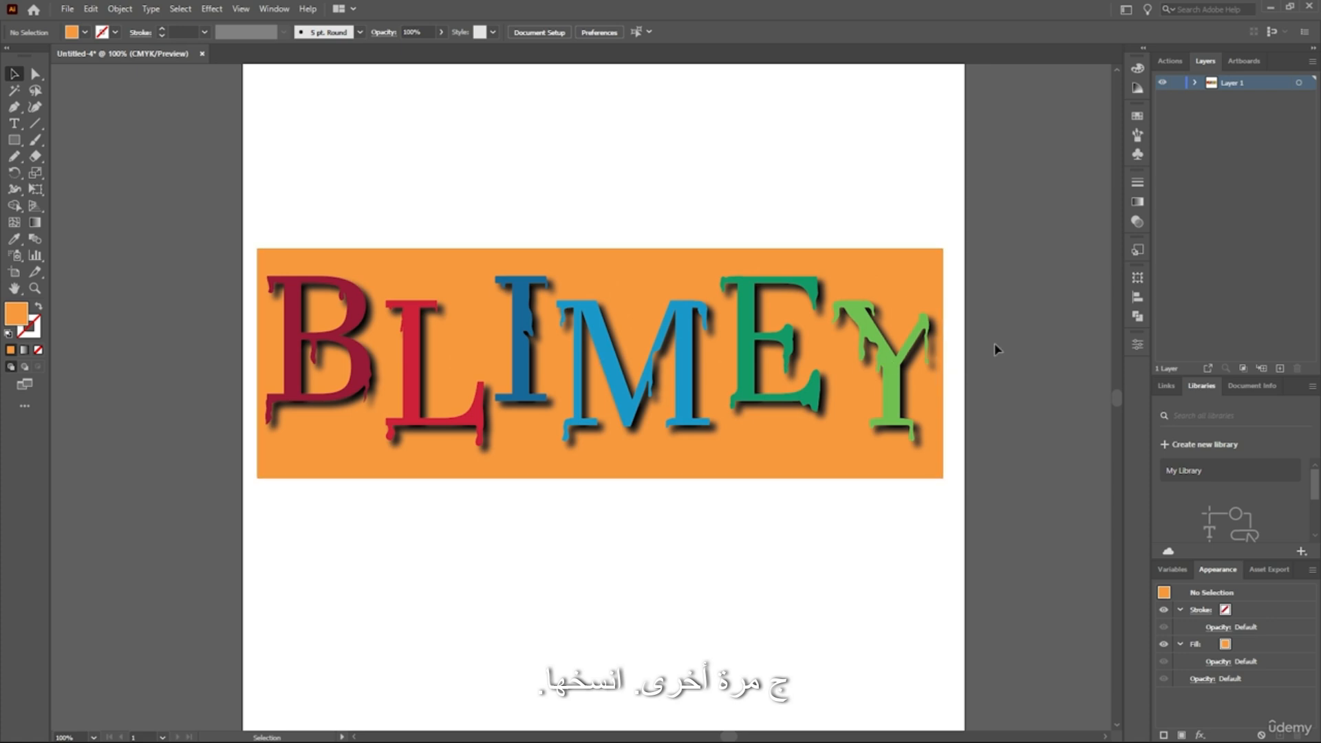
# - Switch to the Photoshop T-shirt mockup, expand the T-shirt layer group and open the contents of its Smart-object layer for editing
pyautogui.click(1270, 7)
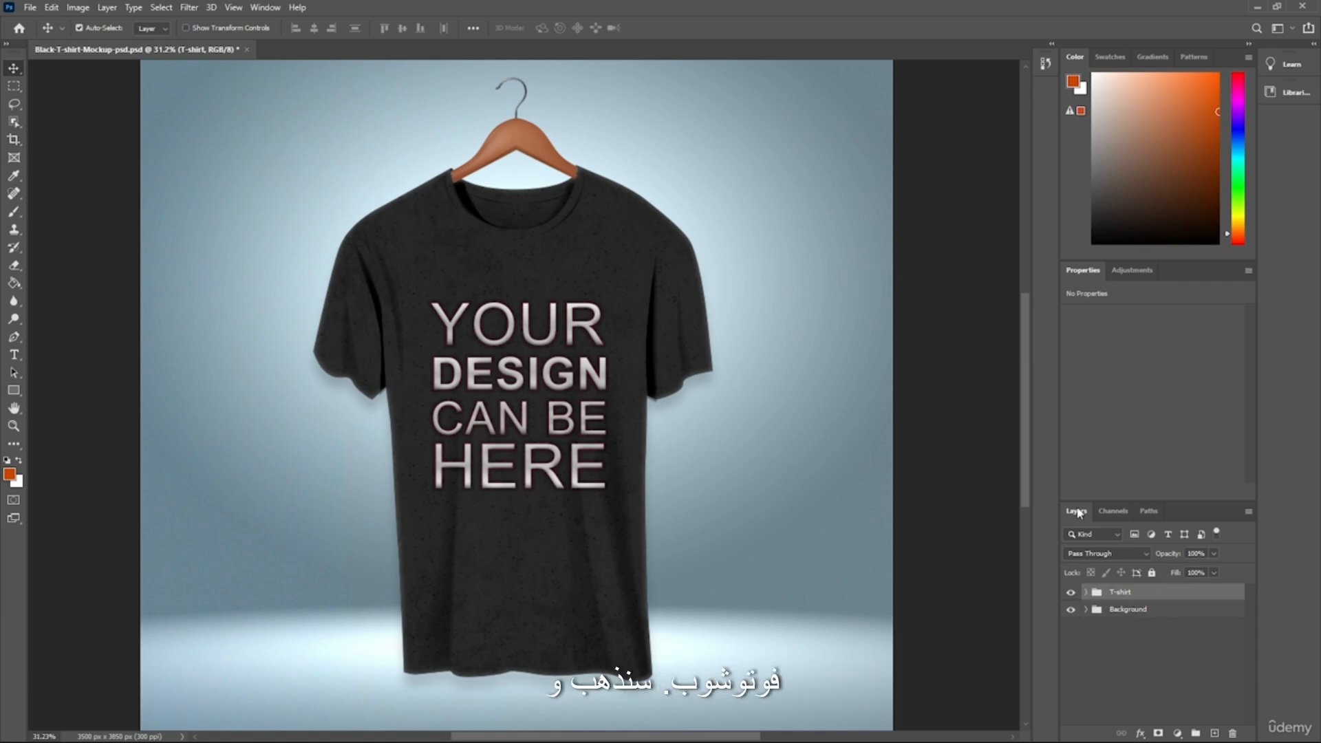
pyautogui.click(1085, 592)
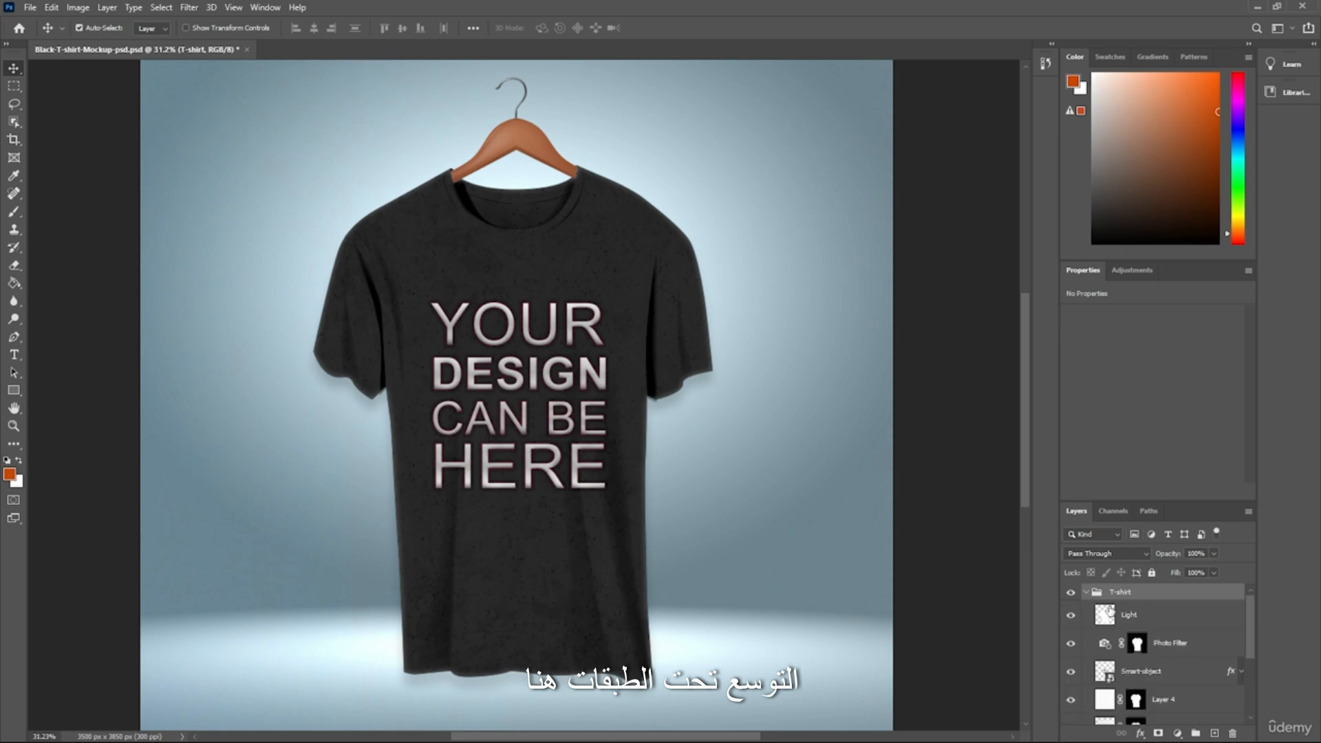
pyautogui.scroll(-3, 1109, 611)
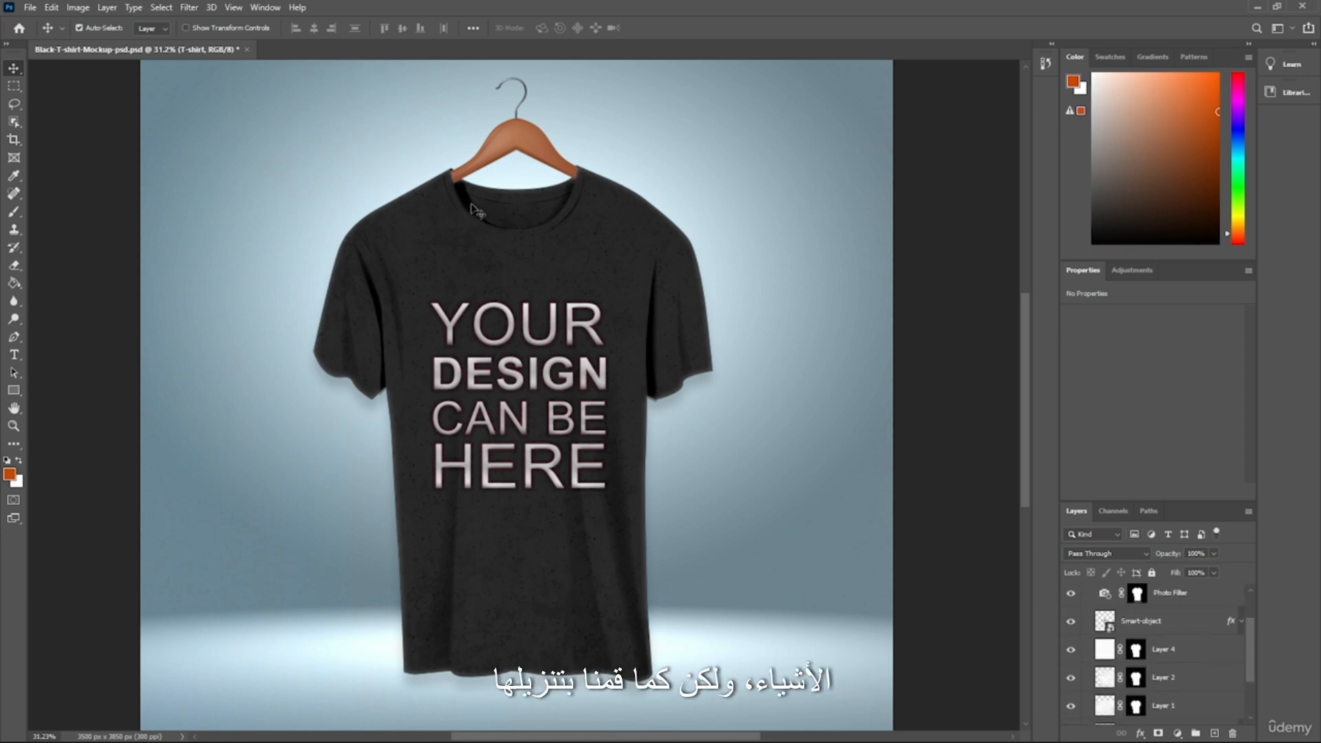
pyautogui.scroll(1, 440, 261)
pyautogui.scroll(-1, 503, 283)
pyautogui.scroll(1, 502, 283)
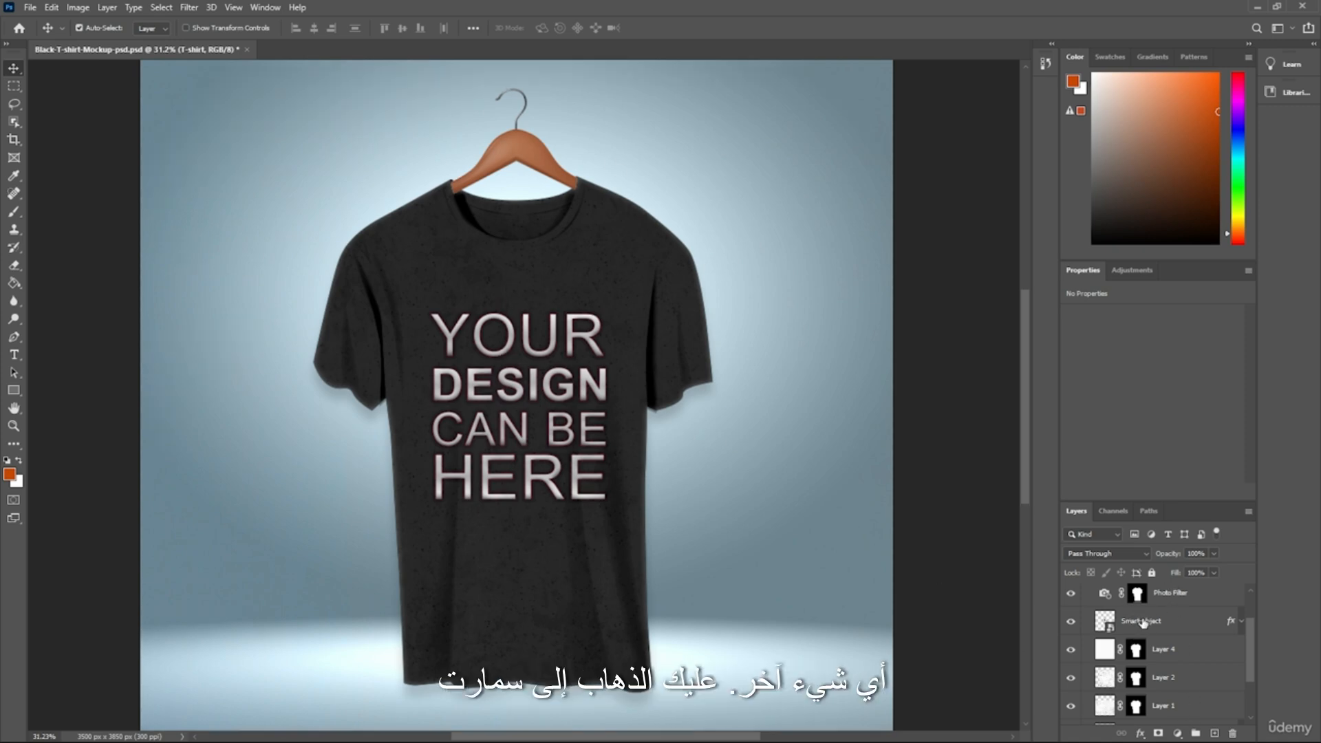
pyautogui.click(1143, 623)
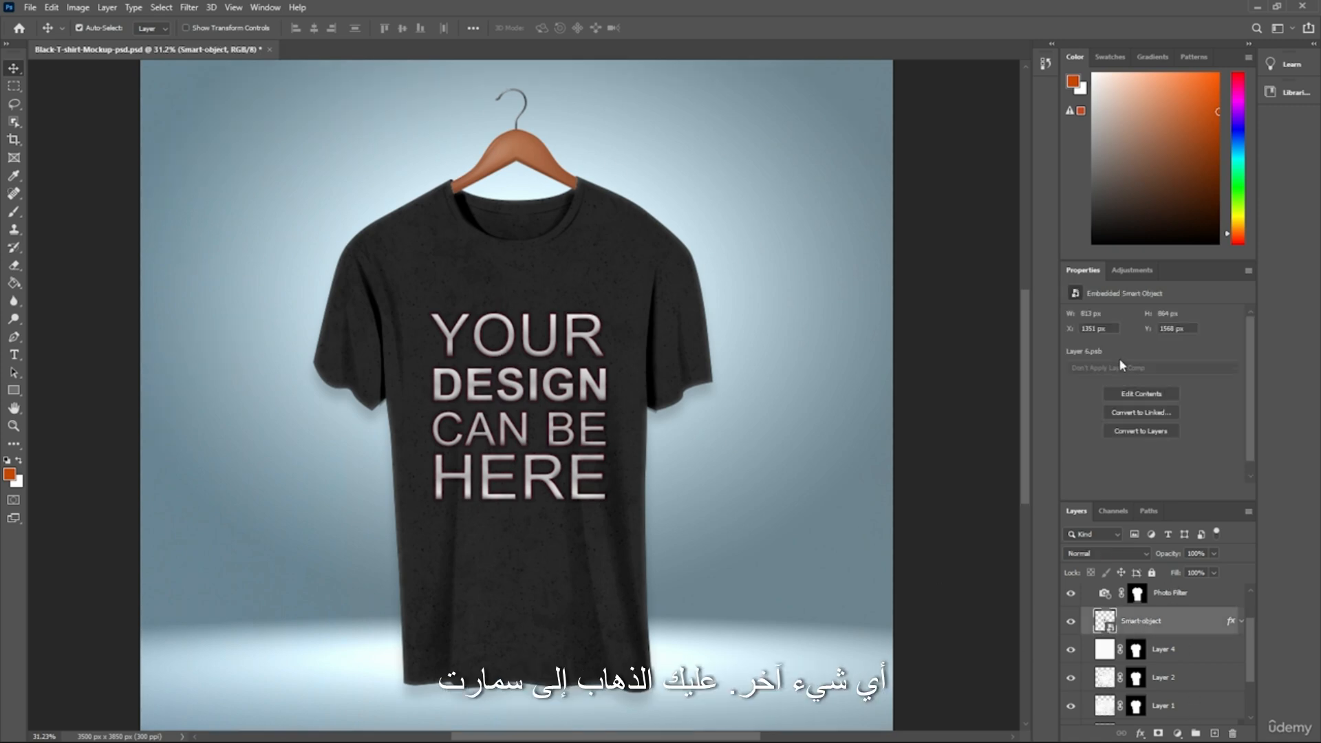
pyautogui.click(1117, 394)
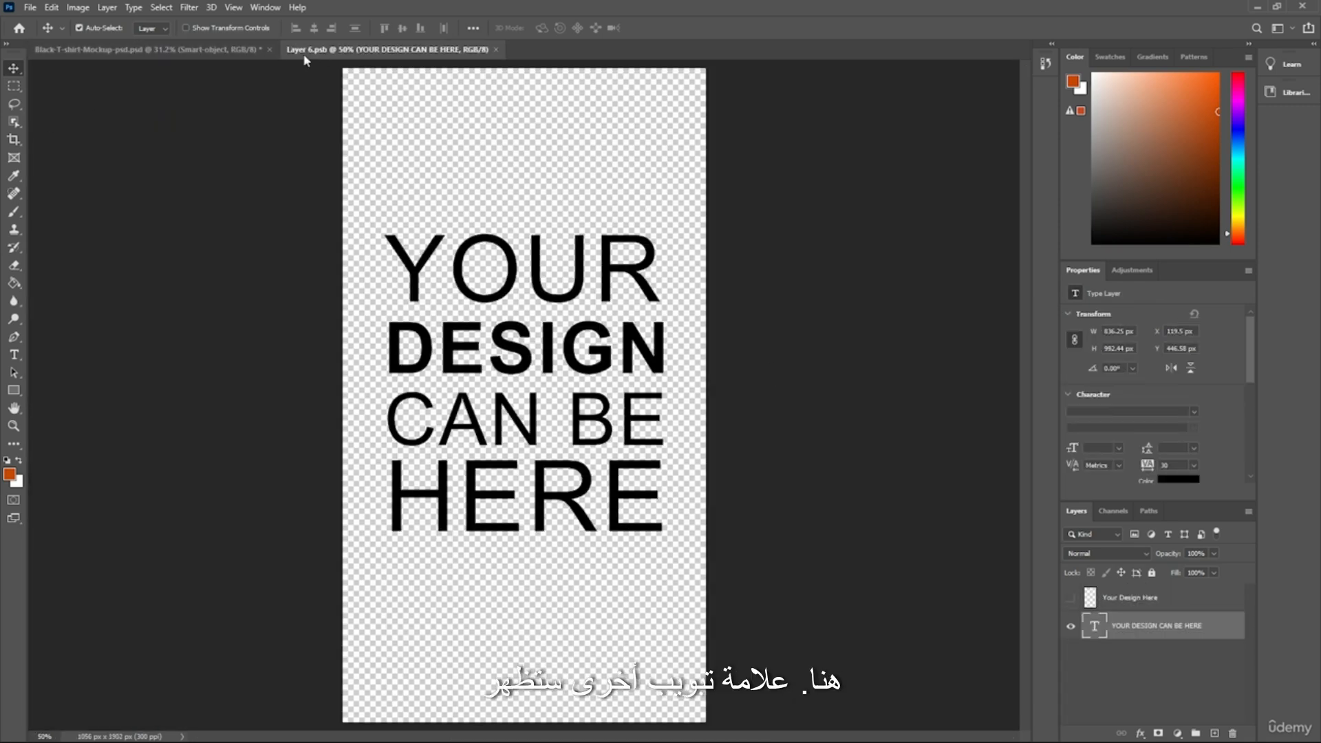
# - Try nudging and deleting the placeholder text, undo the deletion and deselect it
pyautogui.moveTo(555, 400); pyautogui.dragTo(611, 336)
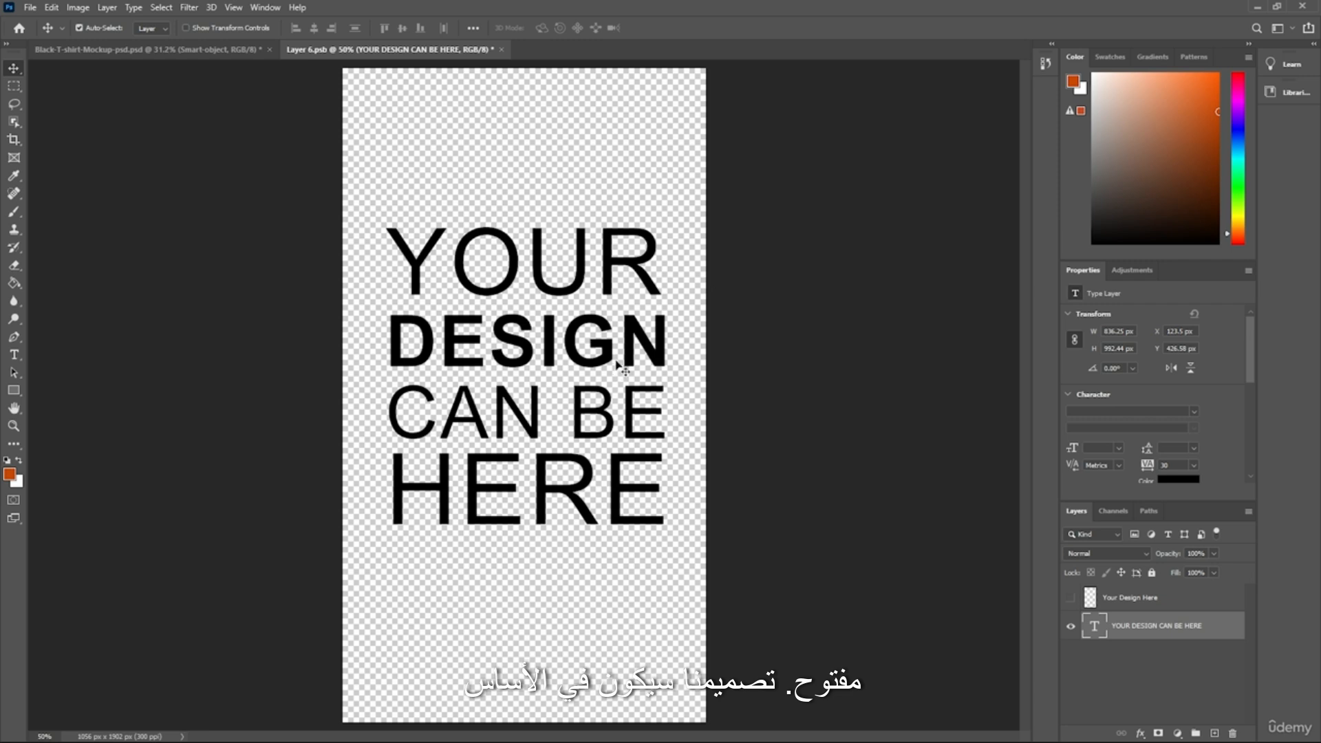
pyautogui.moveTo(740, 155); pyautogui.dragTo(341, 522)
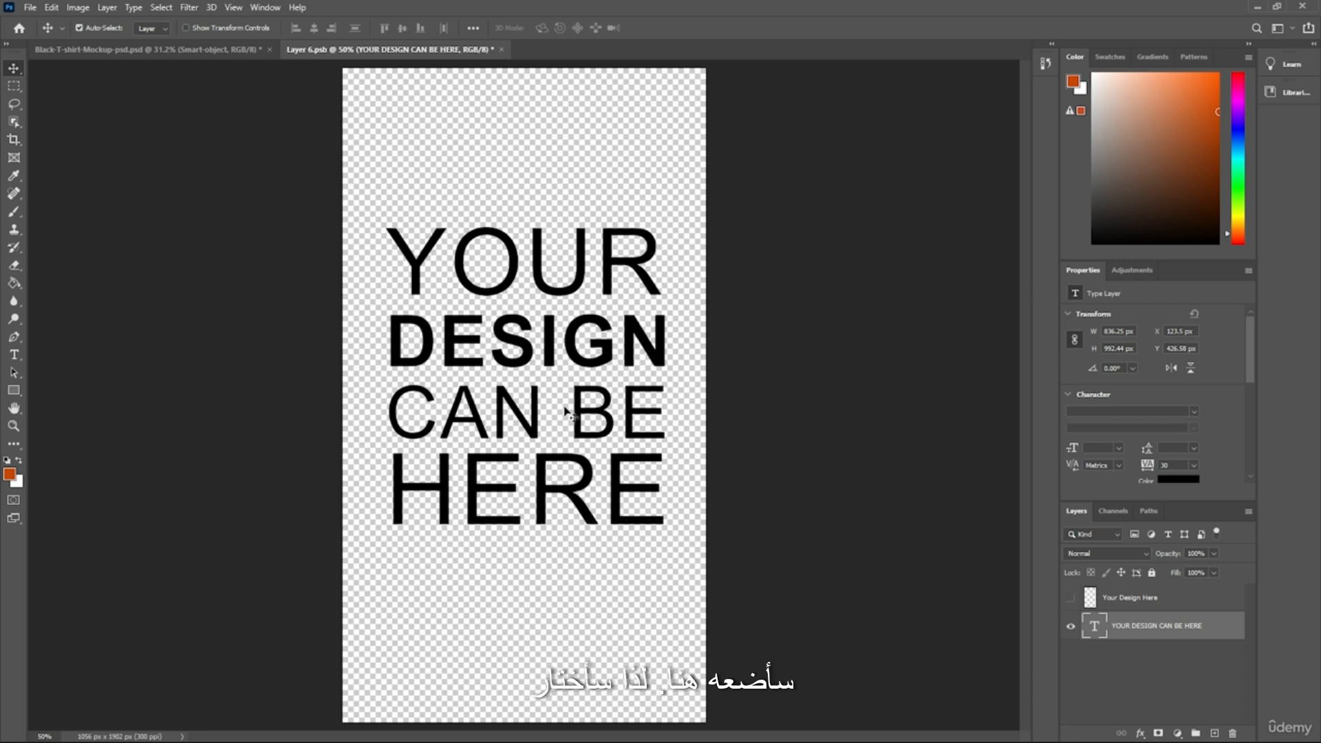
pyautogui.press('Delete')
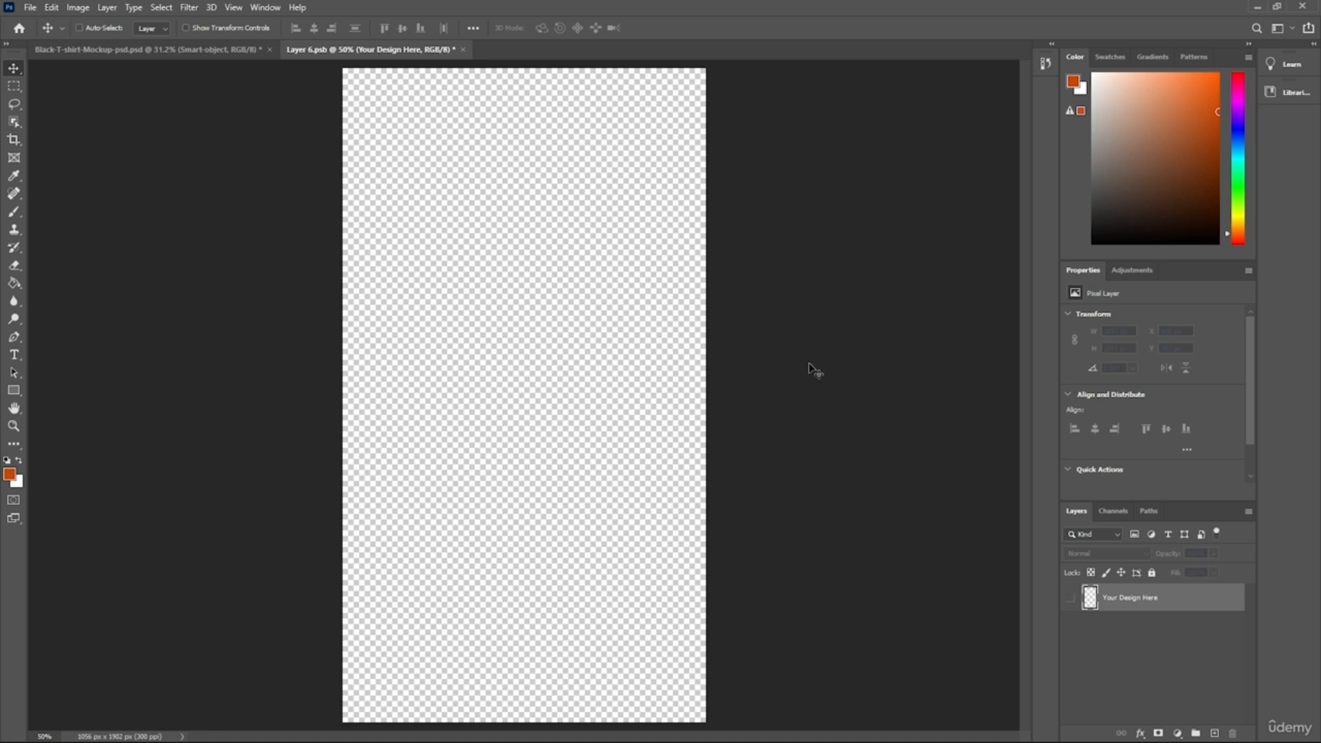
pyautogui.hotkey('ctrl', 'z')
pyautogui.click(896, 460)
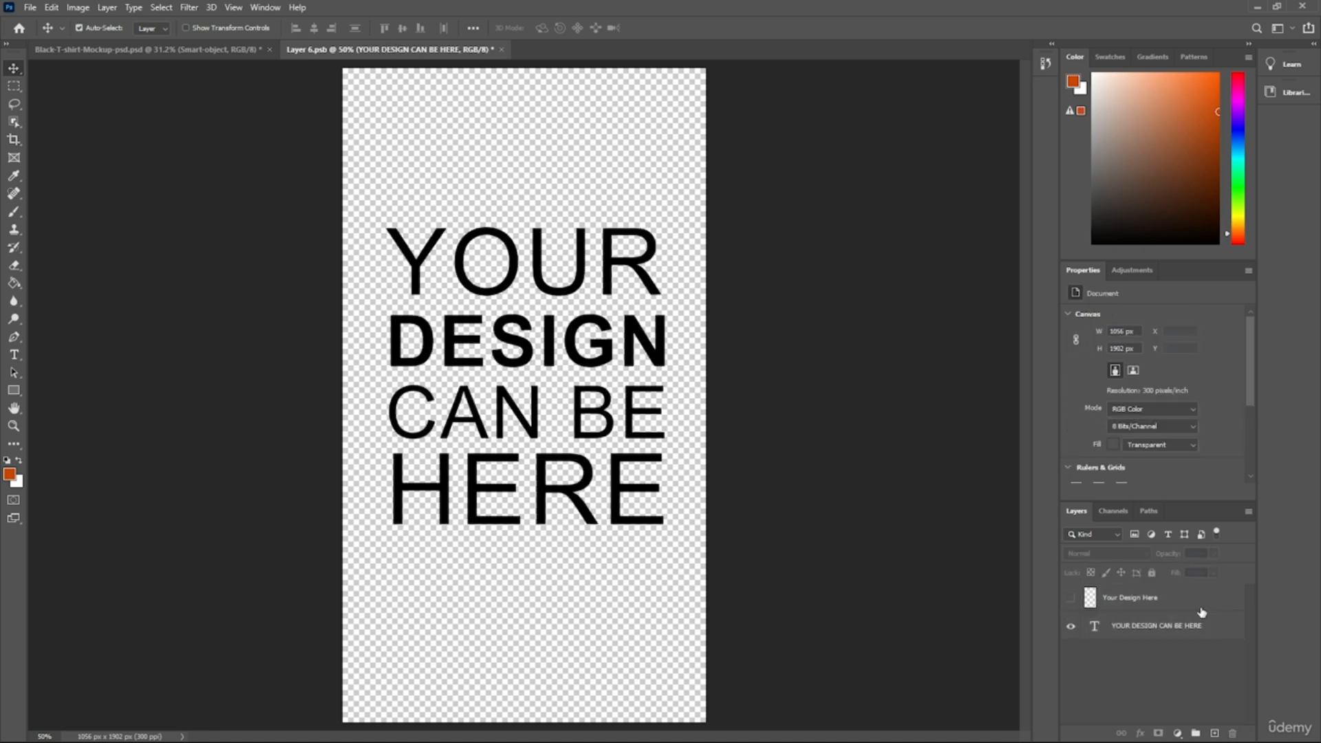
# - Delete the YOUR DESIGN CAN BE HERE placeholder text layer from the smart object
pyautogui.click(1126, 627)
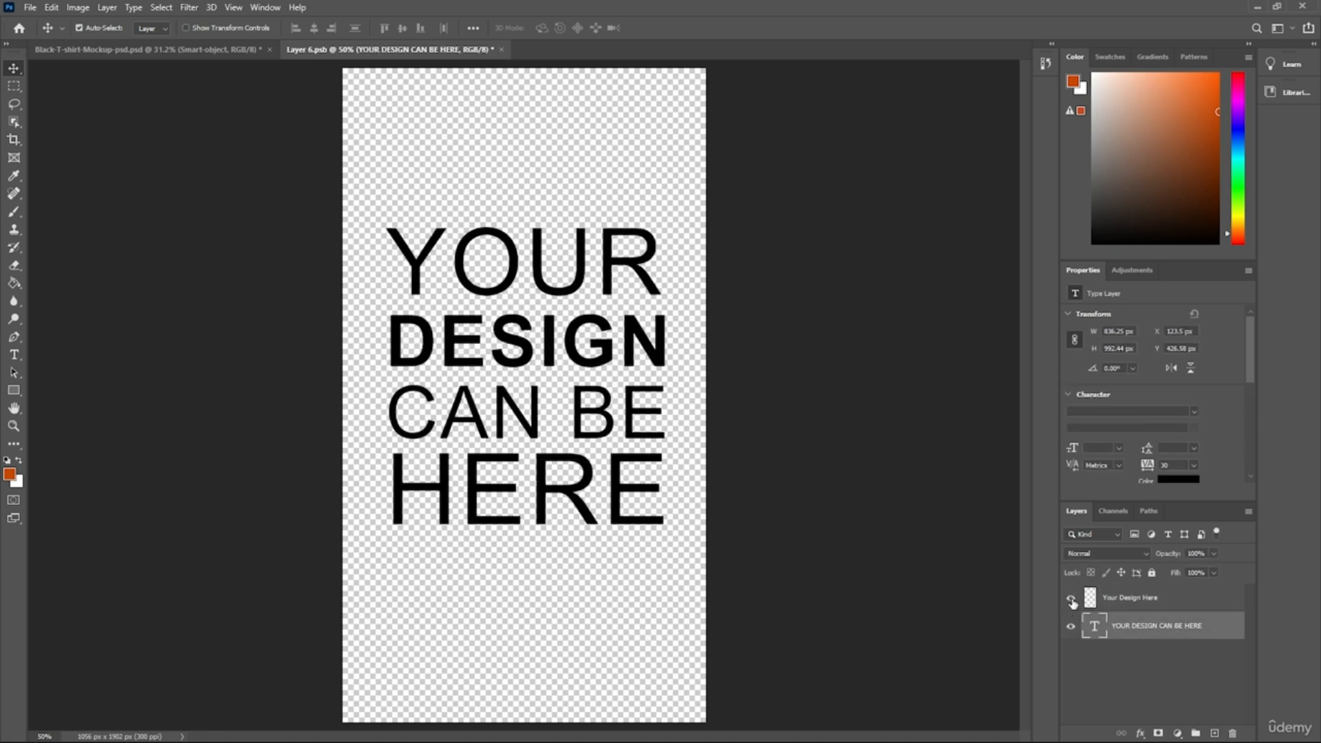
pyautogui.click(1123, 604)
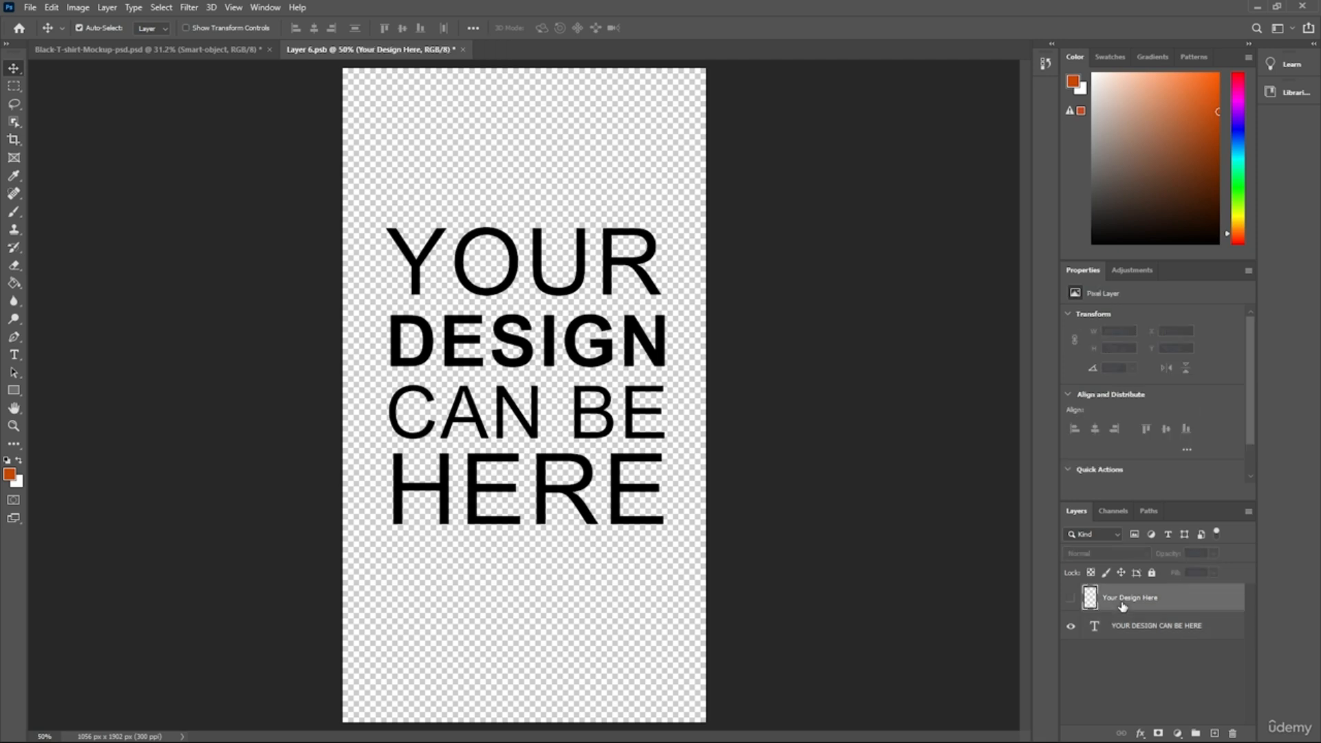
pyautogui.moveTo(640, 446)
pyautogui.mouseDown()
pyautogui.moveTo(599, 468)
pyautogui.moveTo(641, 441)
pyautogui.mouseUp()
pyautogui.press('Delete')
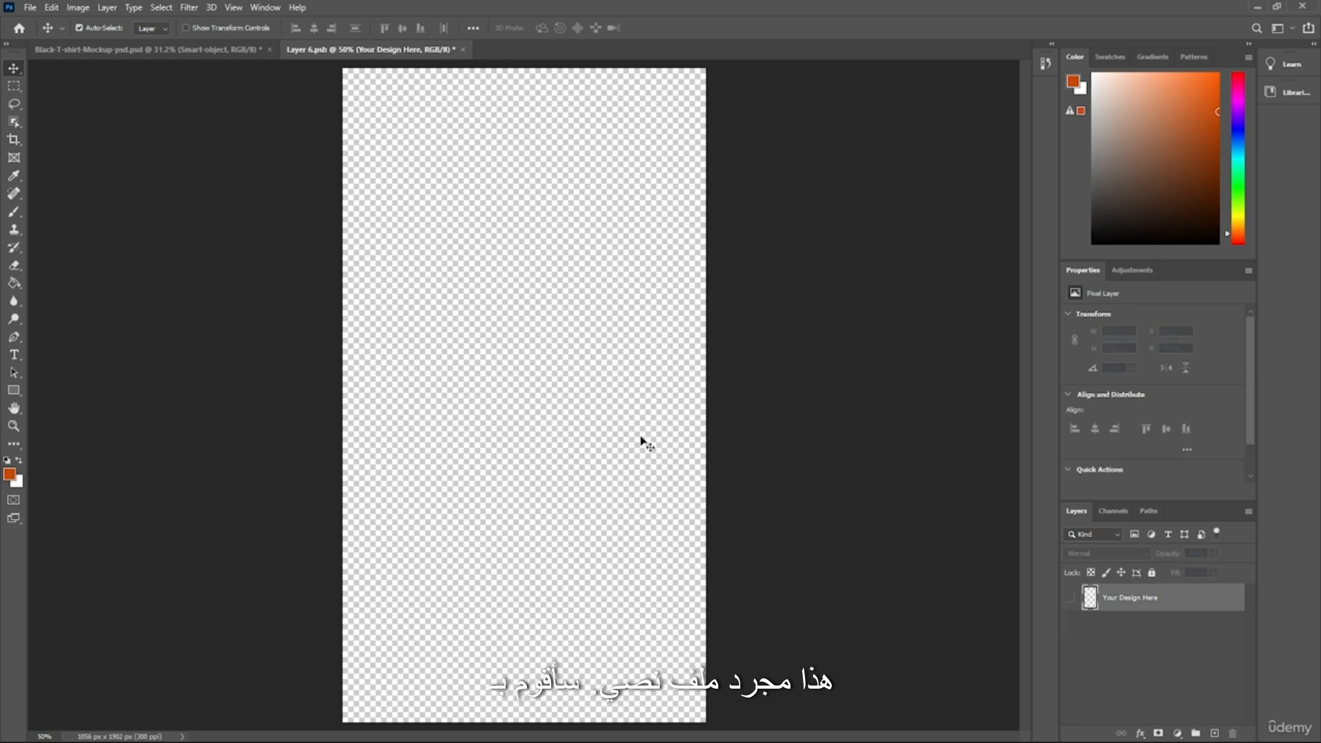
# - Paste the copied BLIMEY artwork into the smart object as Pixels and commit its placement
pyautogui.hotkey('ctrl', 'v')
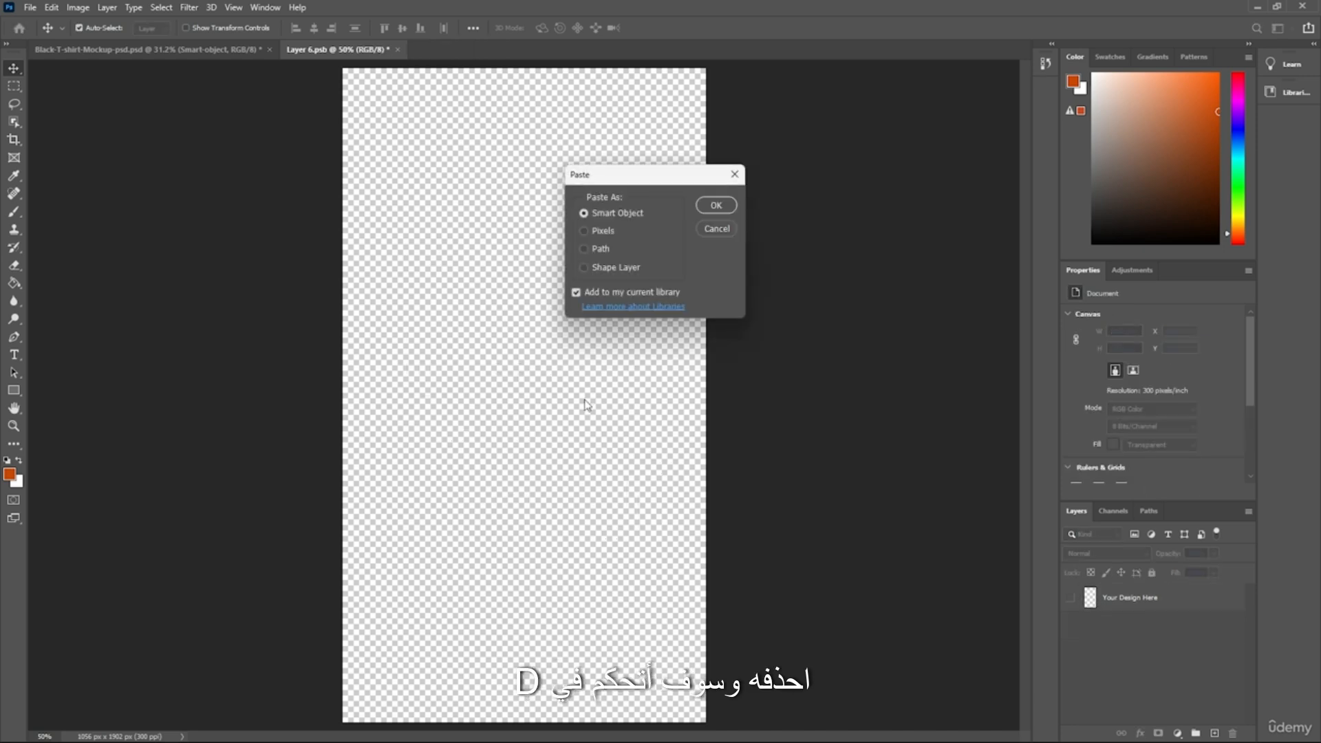
pyautogui.moveTo(613, 174); pyautogui.dragTo(517, 215)
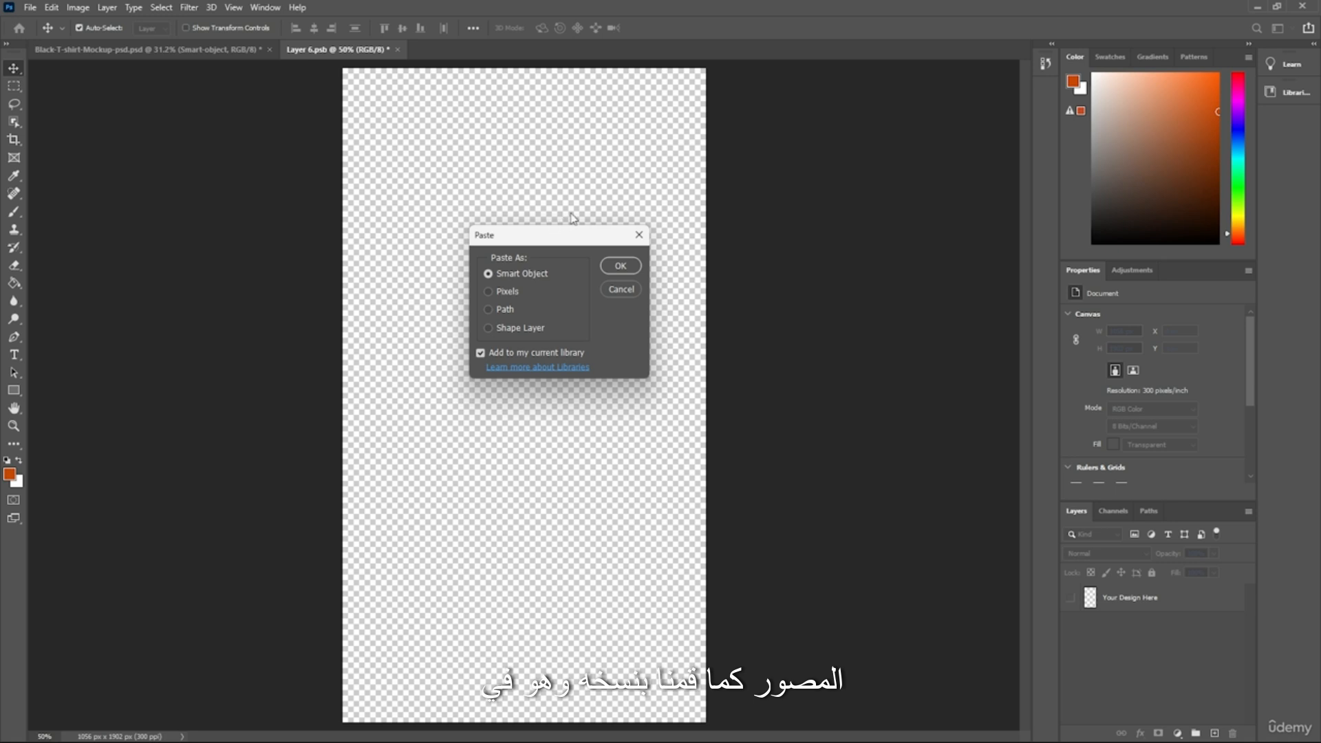
pyautogui.moveTo(562, 241); pyautogui.dragTo(612, 297)
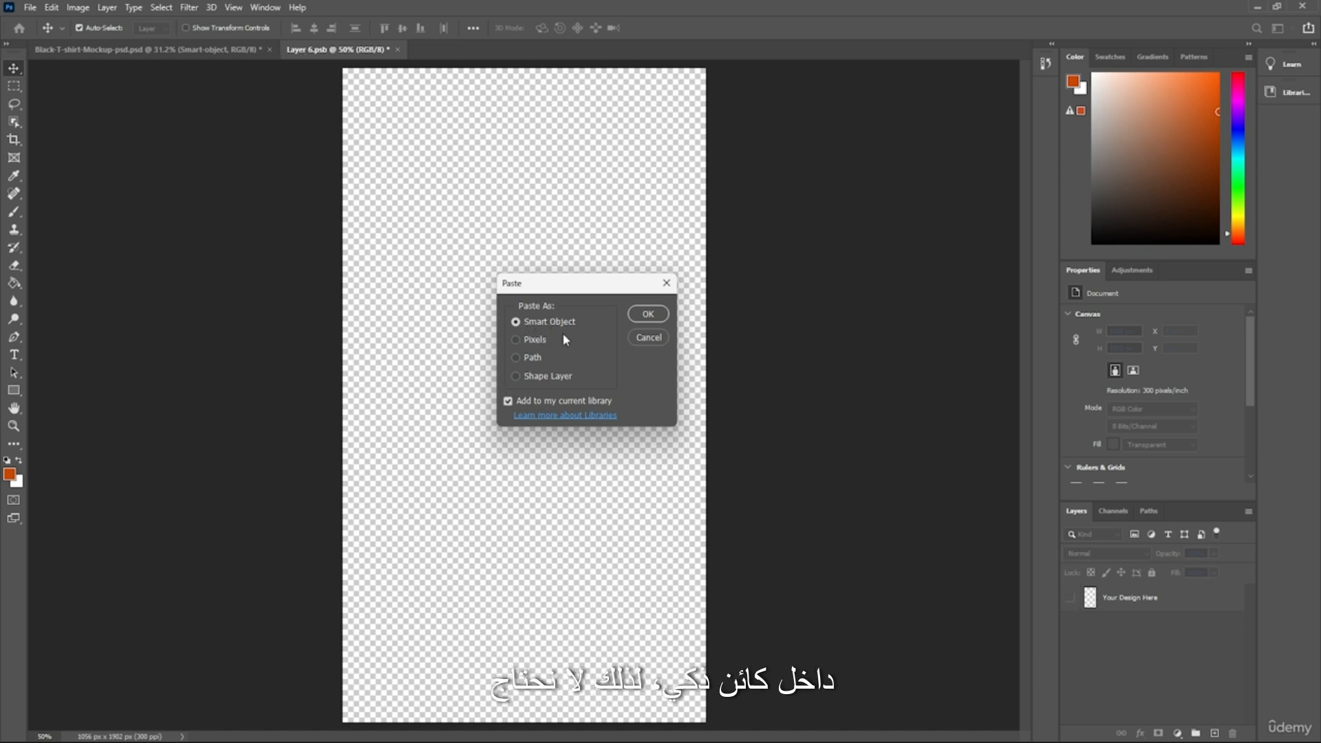
pyautogui.click(515, 339)
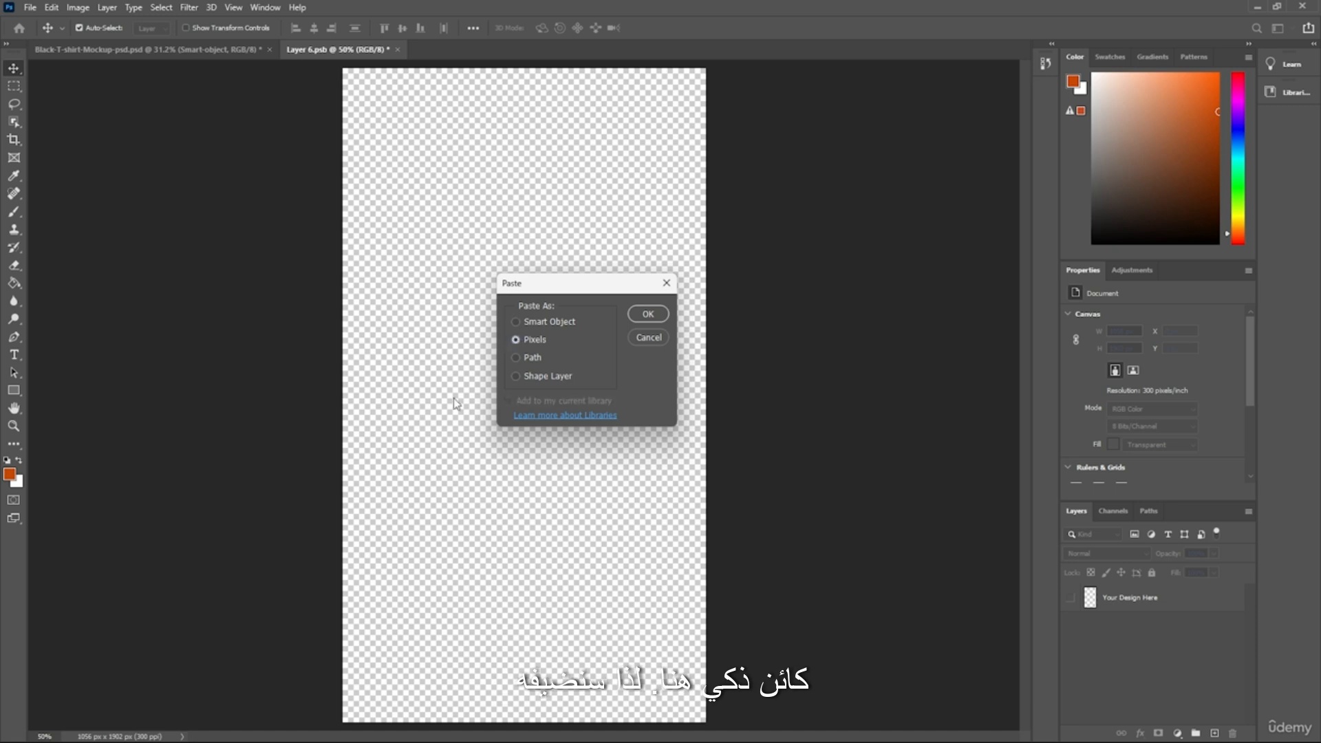
pyautogui.click(648, 315)
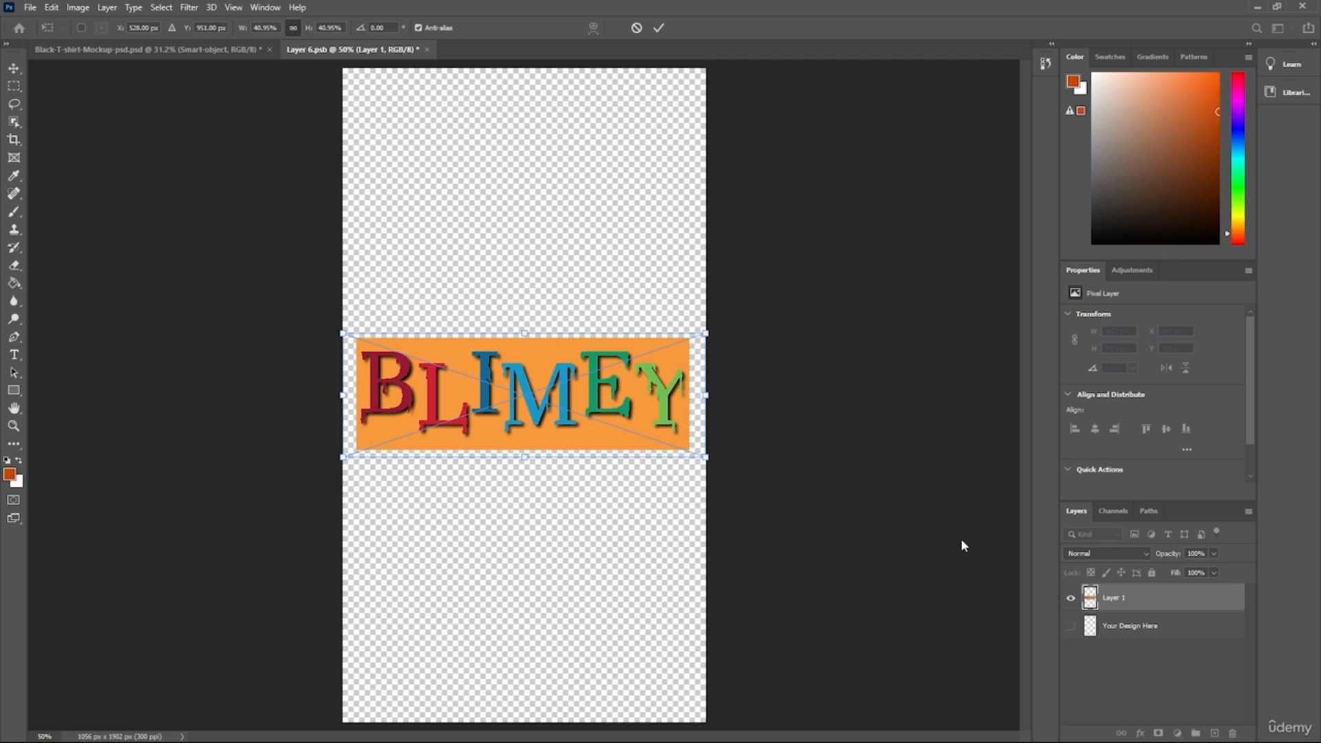
pyautogui.press('Return')
# - Delete the empty Your Design Here layer and shift the BLIMEY artwork slightly up, keeping it centred horizontally
pyautogui.click(1104, 627)
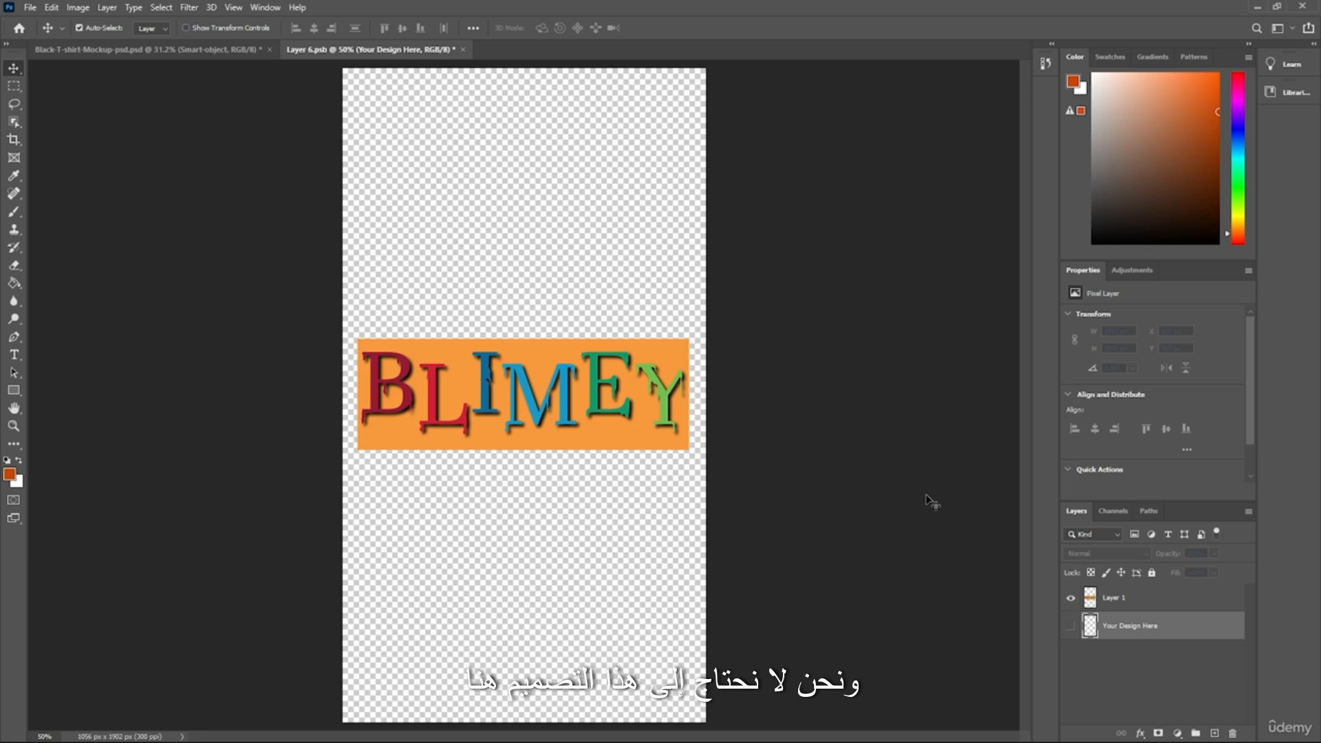
pyautogui.press('Delete')
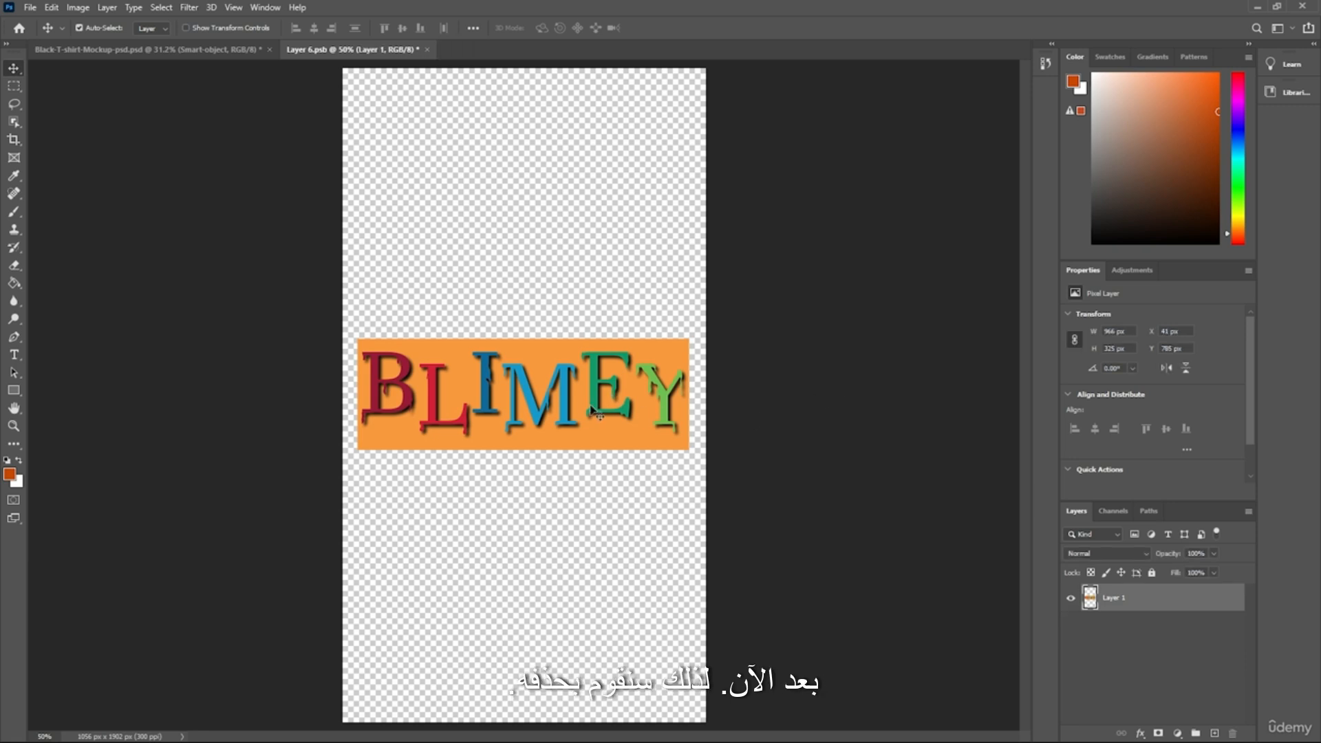
pyautogui.moveTo(592, 410); pyautogui.dragTo(666, 350)
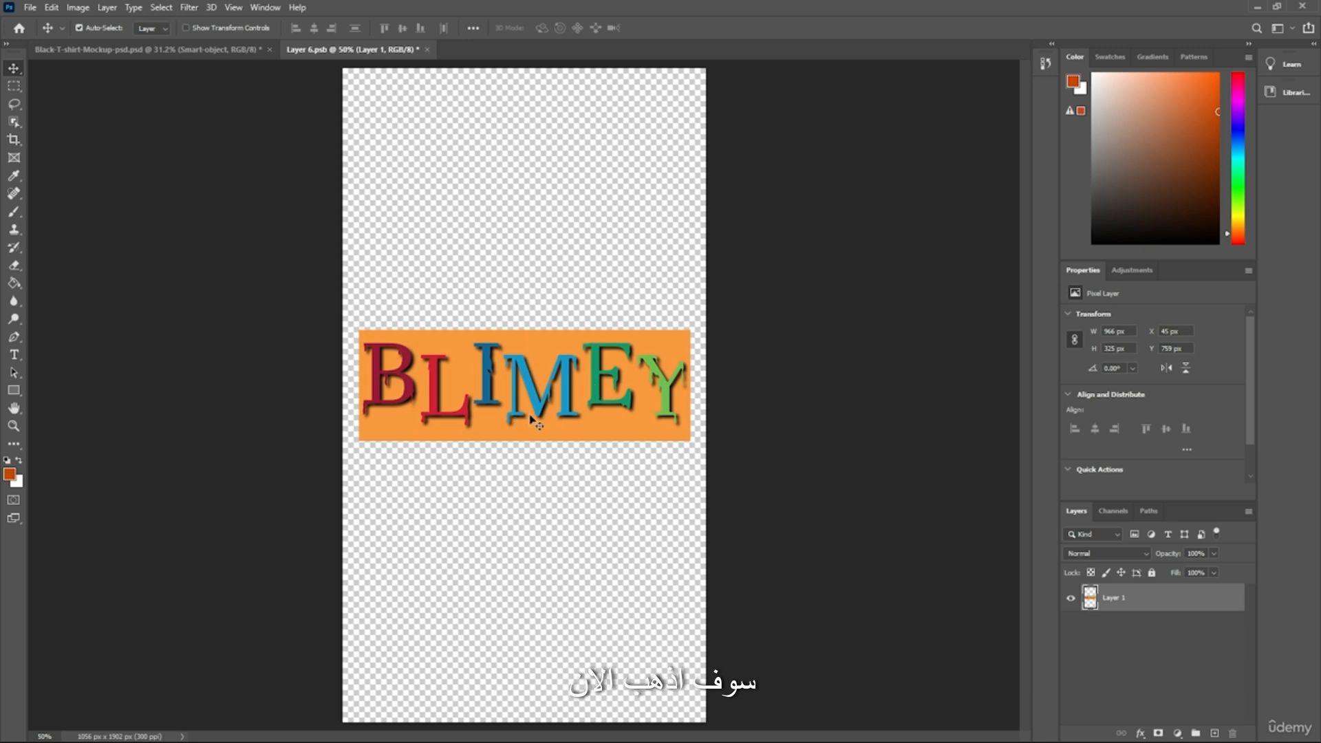
pyautogui.moveTo(563, 416); pyautogui.dragTo(592, 415)
# - Try scaling the BLIMEY artwork with Free Transform to the full canvas width, about 109.3%
pyautogui.press('ctrl')
pyautogui.hotkey('ctrl', 't')
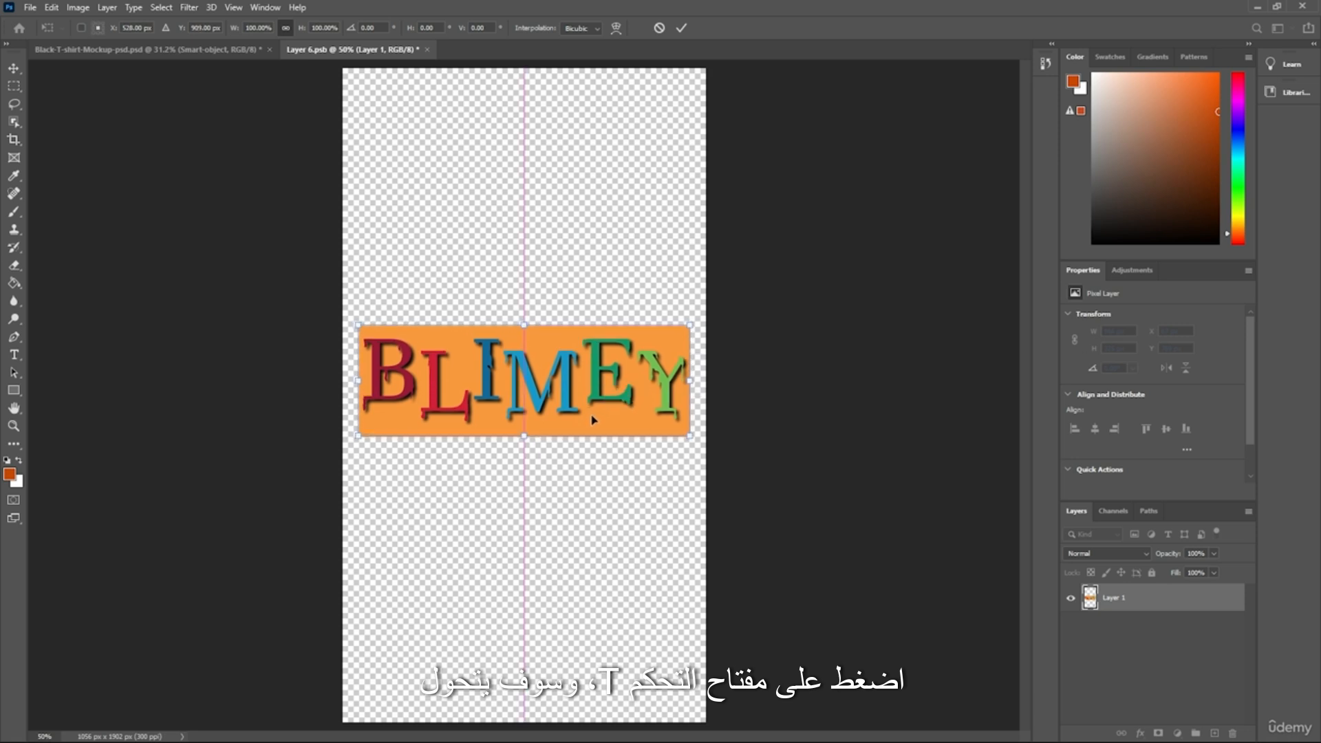
pyautogui.scroll(1, 535, 418)
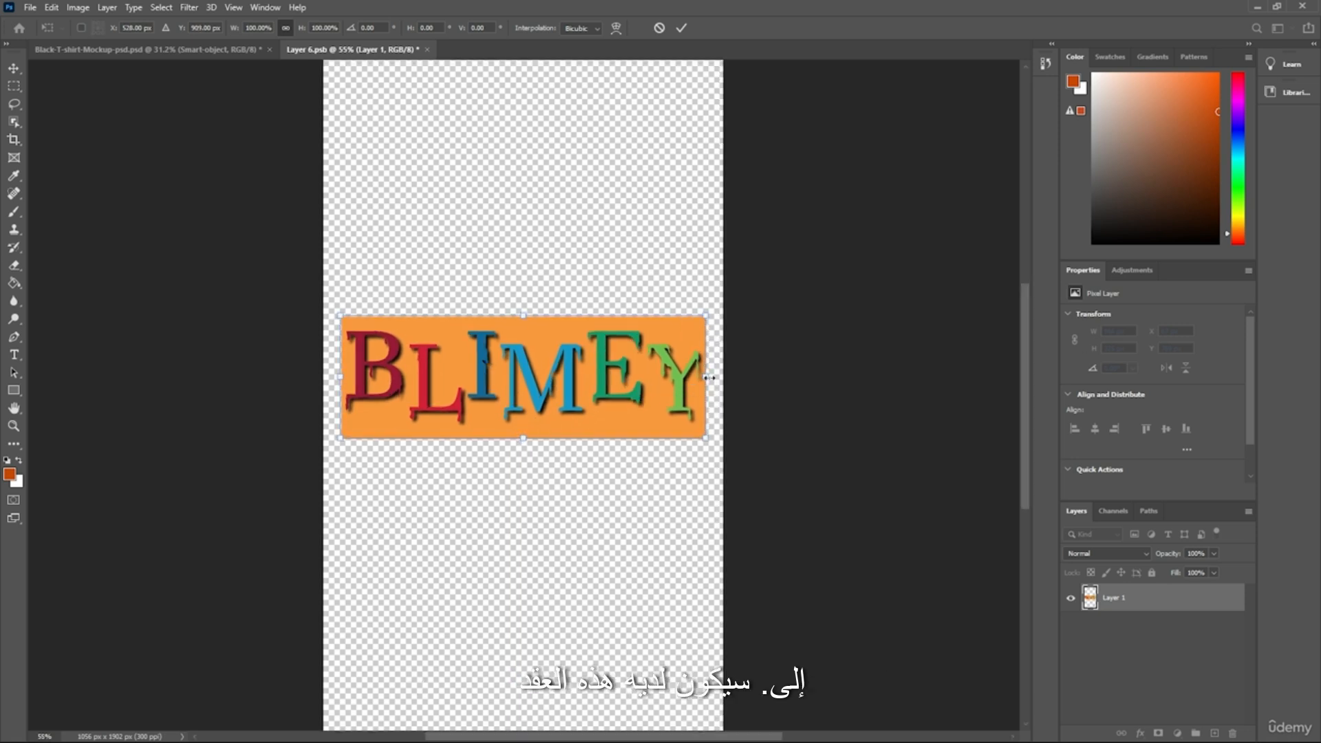
pyautogui.moveTo(705, 376); pyautogui.dragTo(728, 247)
pyautogui.hotkey('ctrl', 'z')
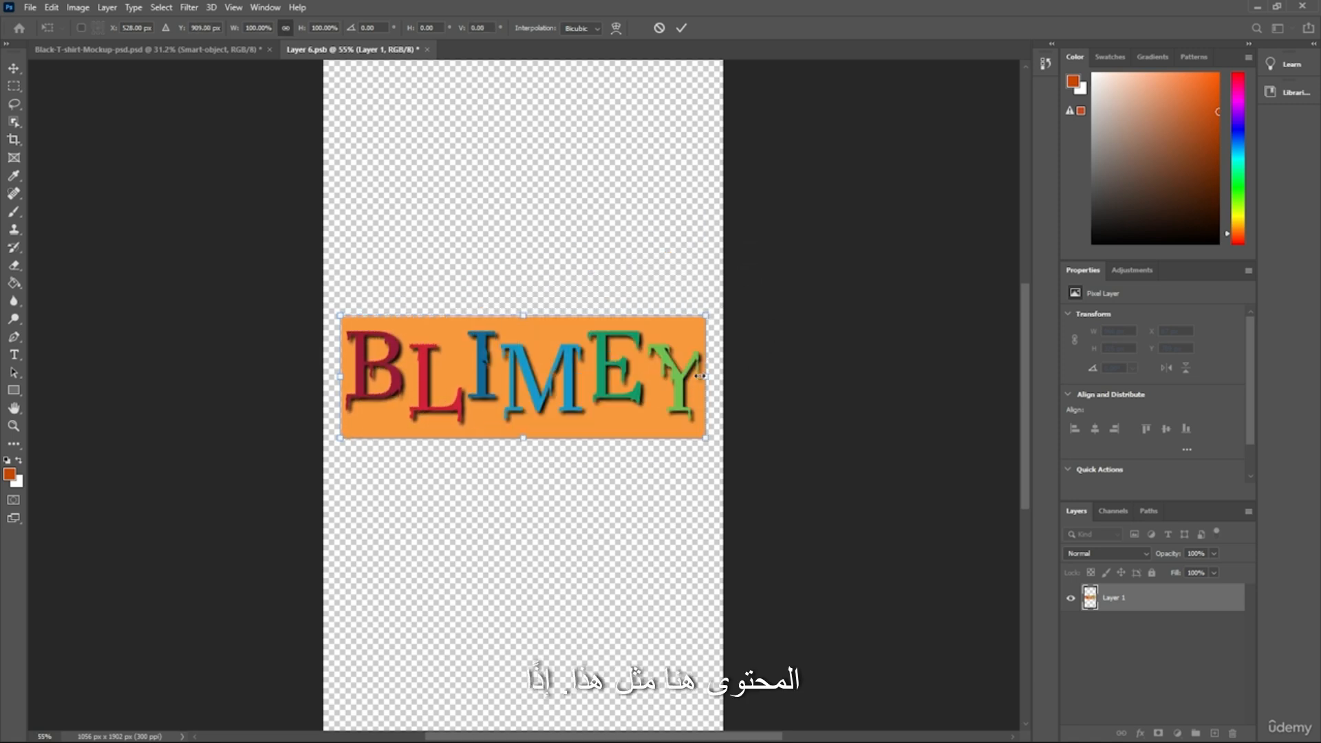
pyautogui.moveTo(705, 376)
pyautogui.mouseDown()
pyautogui.moveTo(731, 351)
pyautogui.moveTo(825, 353)
pyautogui.moveTo(631, 378)
pyautogui.moveTo(705, 377)
pyautogui.mouseUp()
pyautogui.moveTo(589, 374)
pyautogui.mouseDown()
pyautogui.moveTo(604, 355)
pyautogui.moveTo(588, 367)
pyautogui.mouseUp()
pyautogui.moveTo(708, 372); pyautogui.dragTo(722, 371)
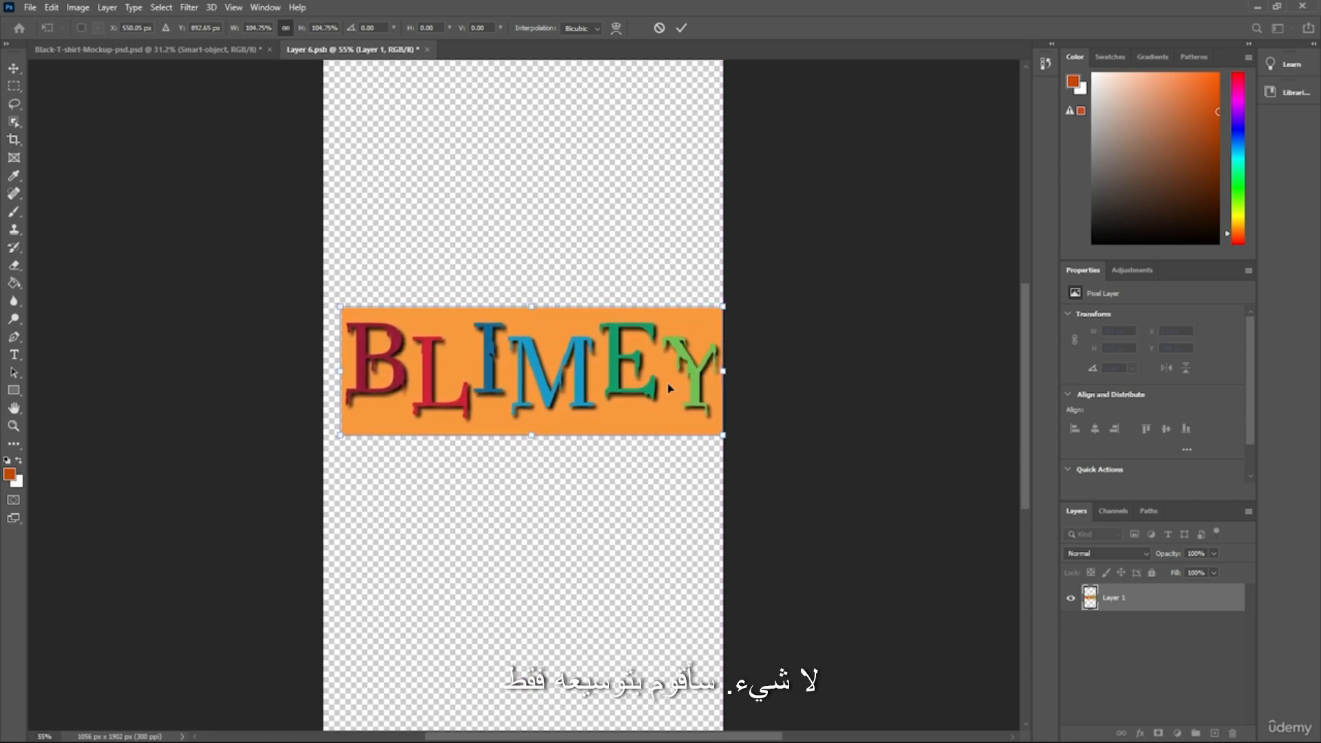
pyautogui.moveTo(342, 372); pyautogui.dragTo(323, 371)
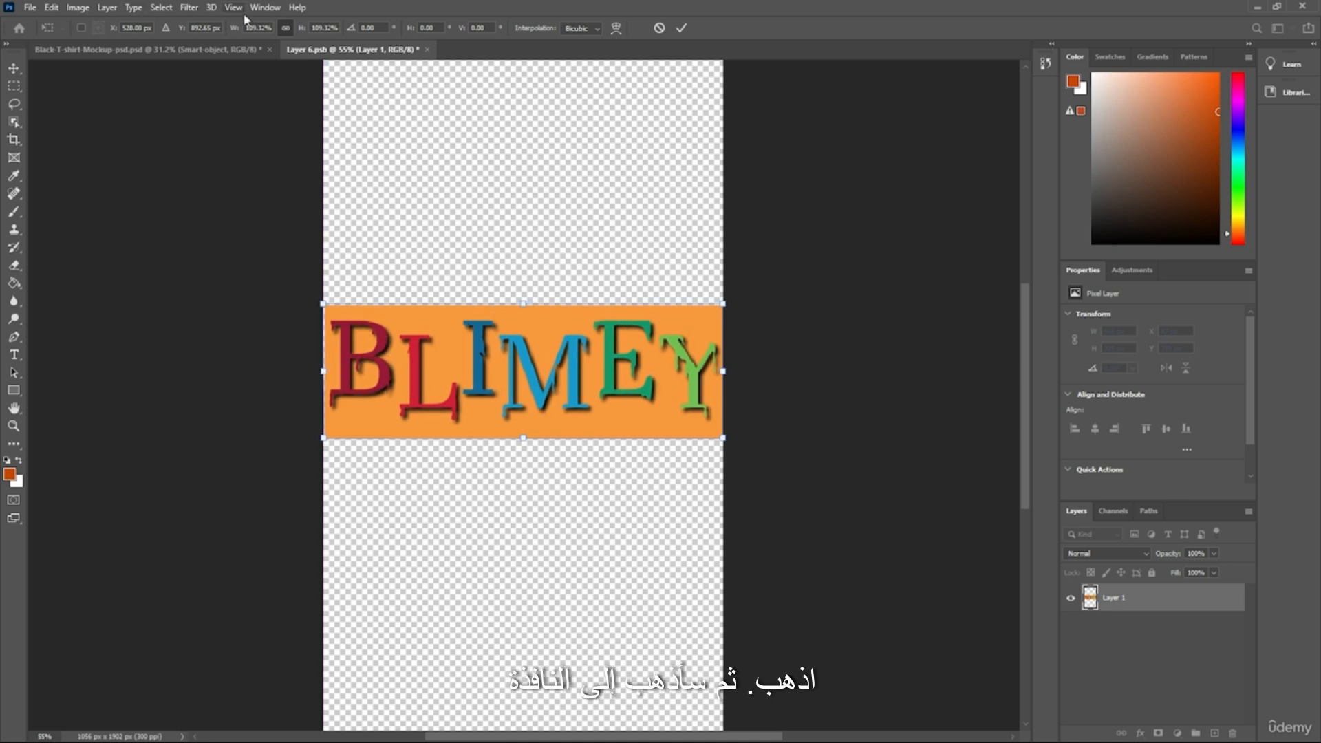
# - Centre the BLIMEY artwork vertically on the canvas, and close Layer 6.psb with its changes saved
pyautogui.click(261, 7)
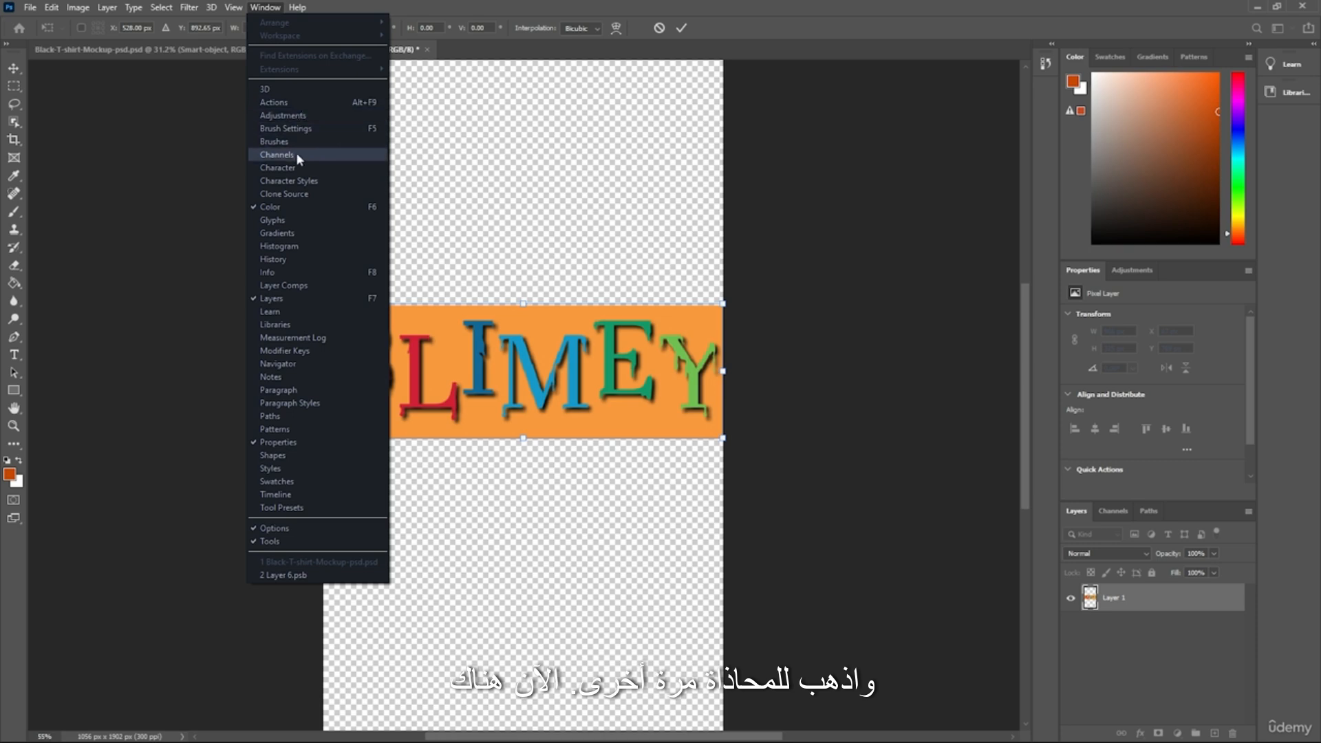
pyautogui.click(857, 237)
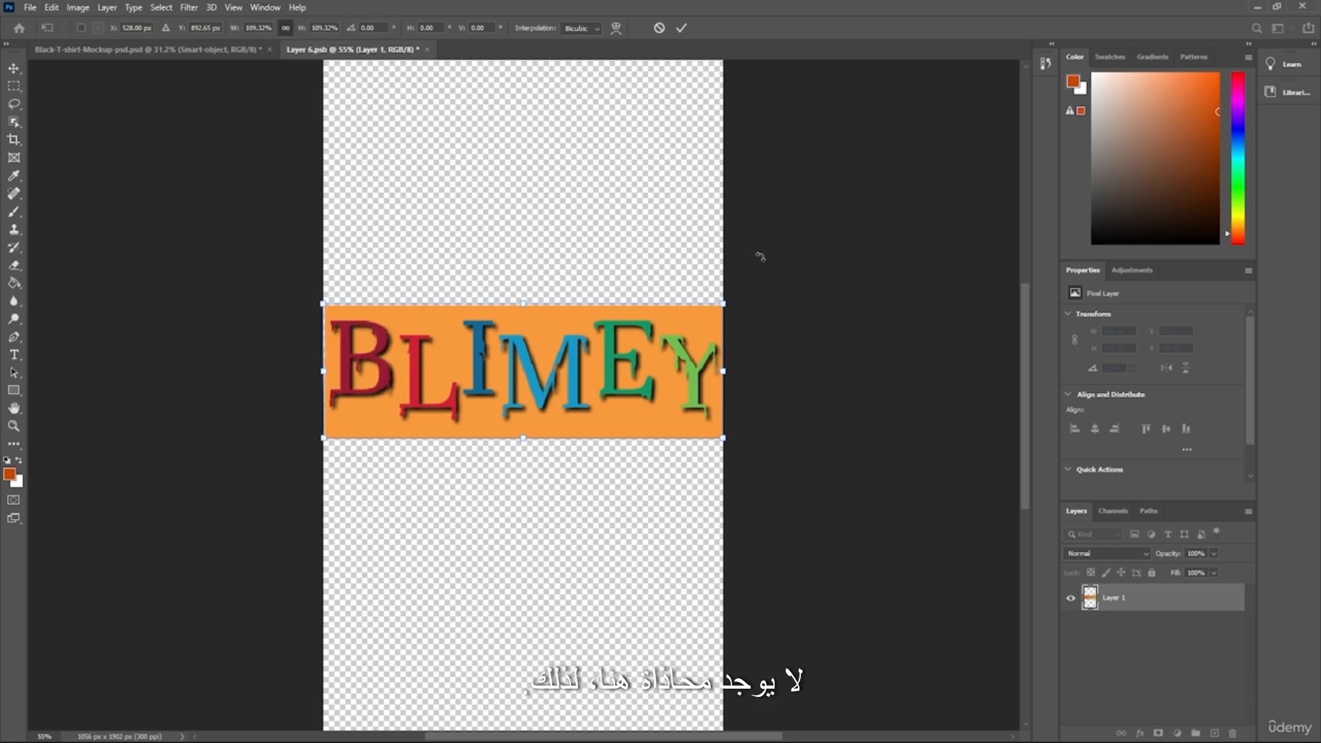
pyautogui.moveTo(539, 364)
pyautogui.mouseDown()
pyautogui.moveTo(540, 406)
pyautogui.moveTo(558, 347)
pyautogui.mouseUp()
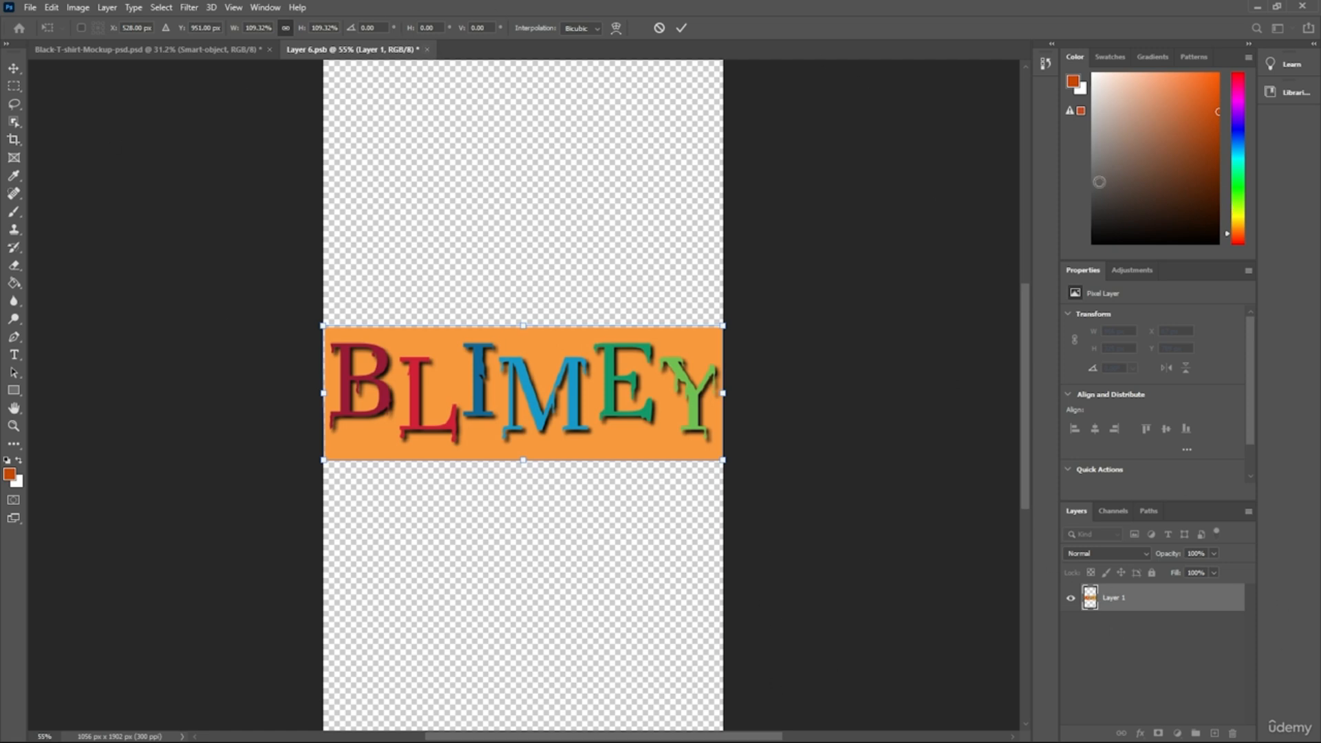
pyautogui.moveTo(805, 225); pyautogui.dragTo(806, 225)
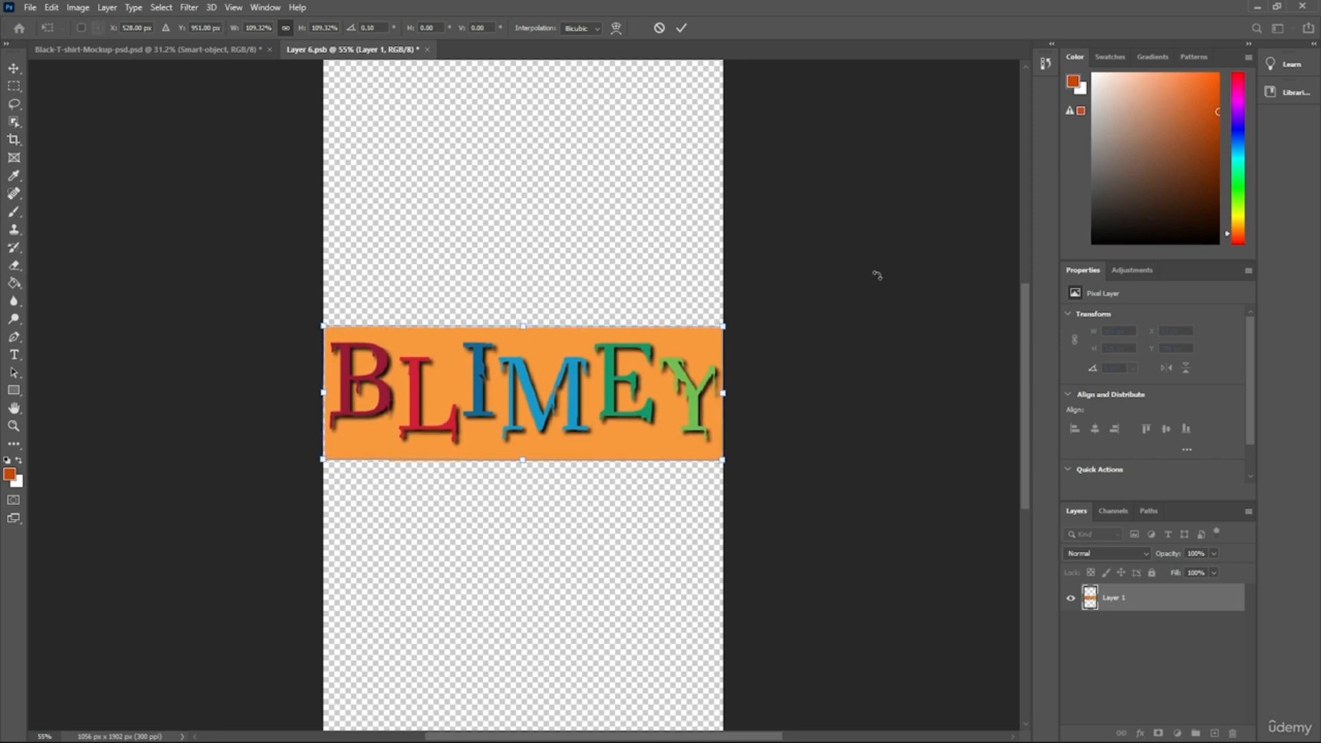
pyautogui.press('Return')
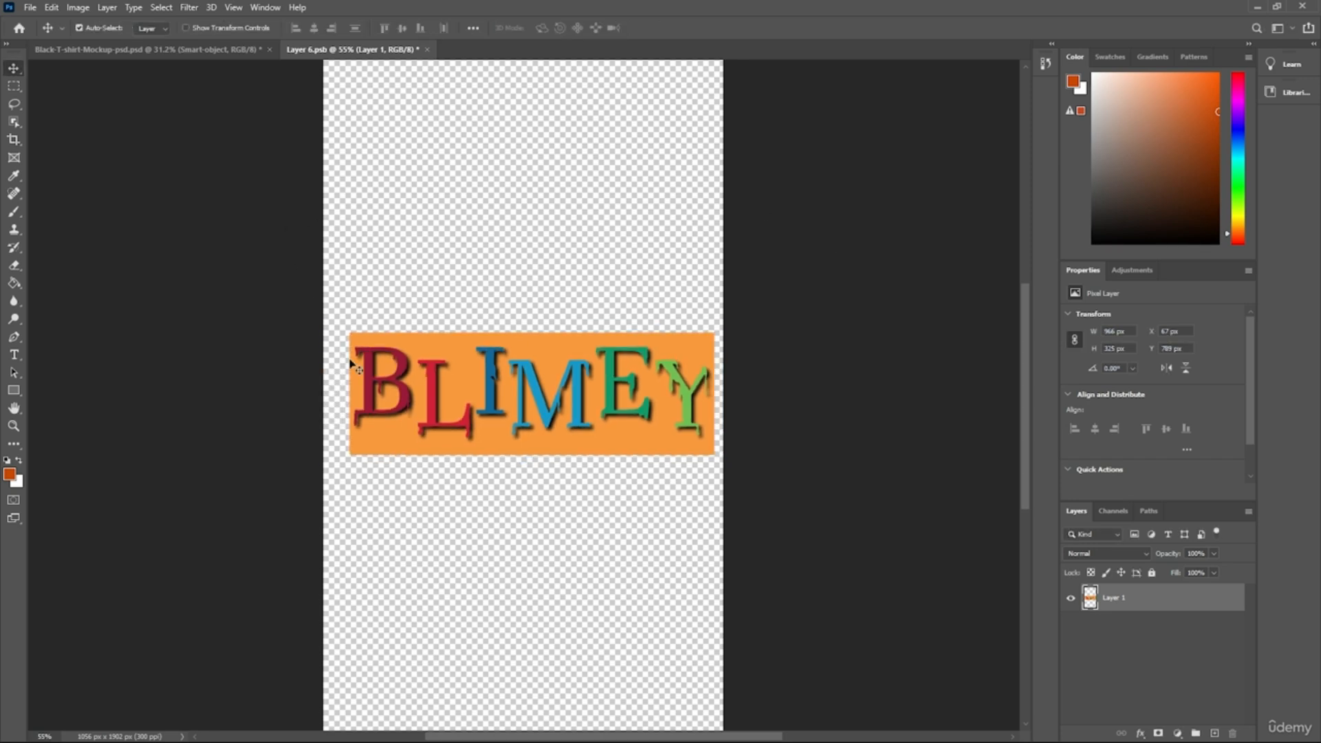
pyautogui.click(427, 49)
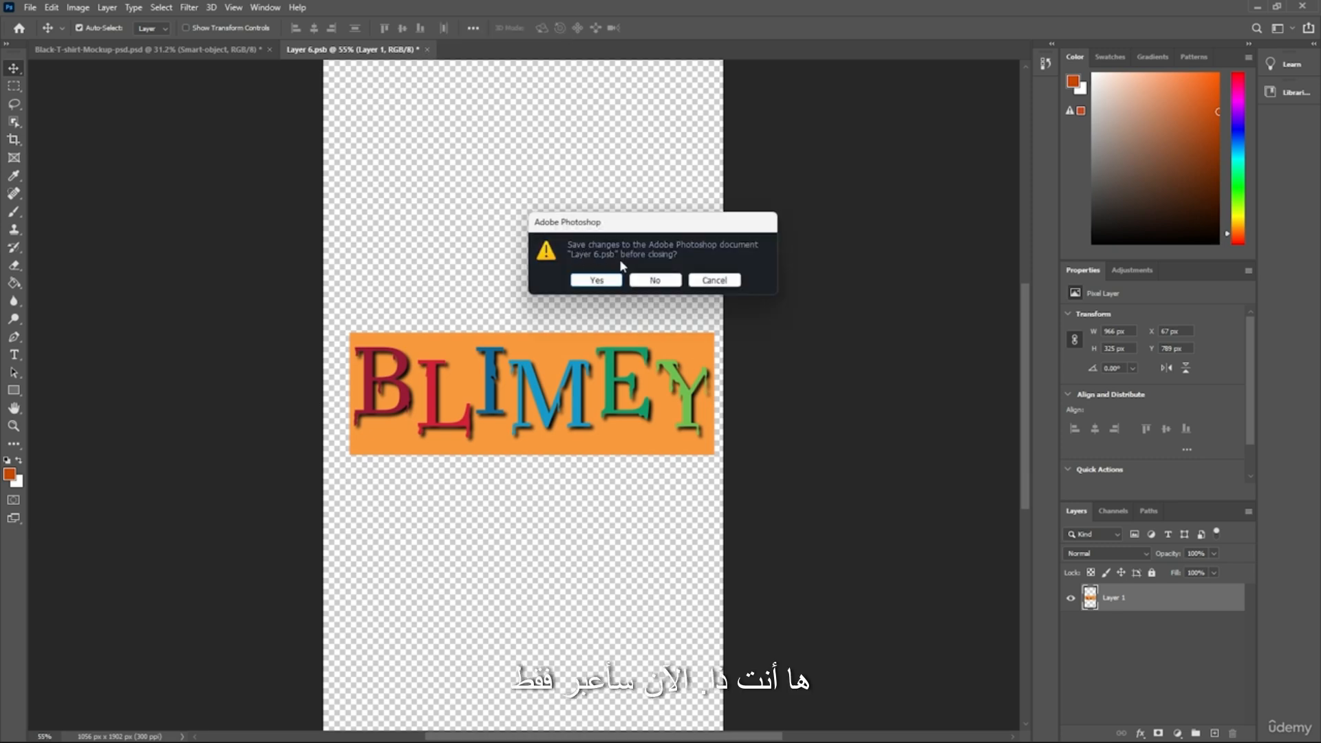
pyautogui.click(589, 280)
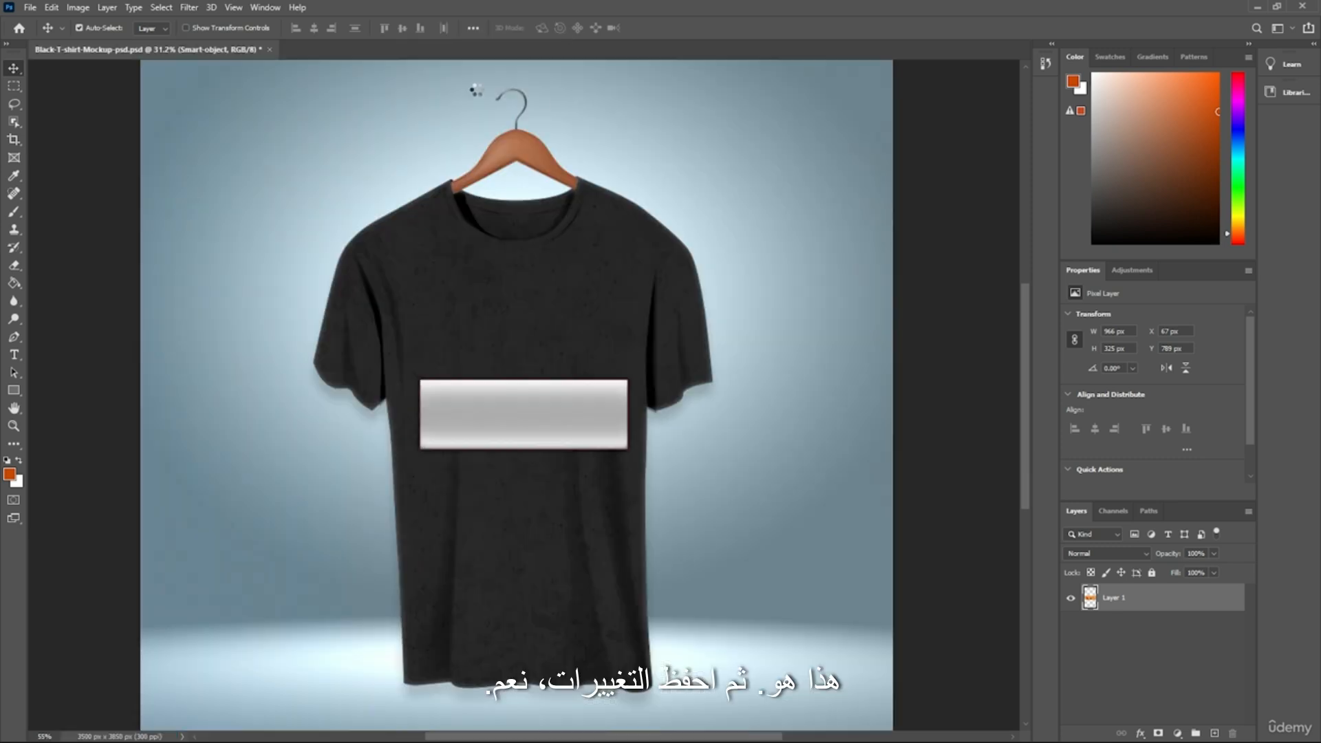
pyautogui.moveTo(531, 422); pyautogui.dragTo(534, 413)
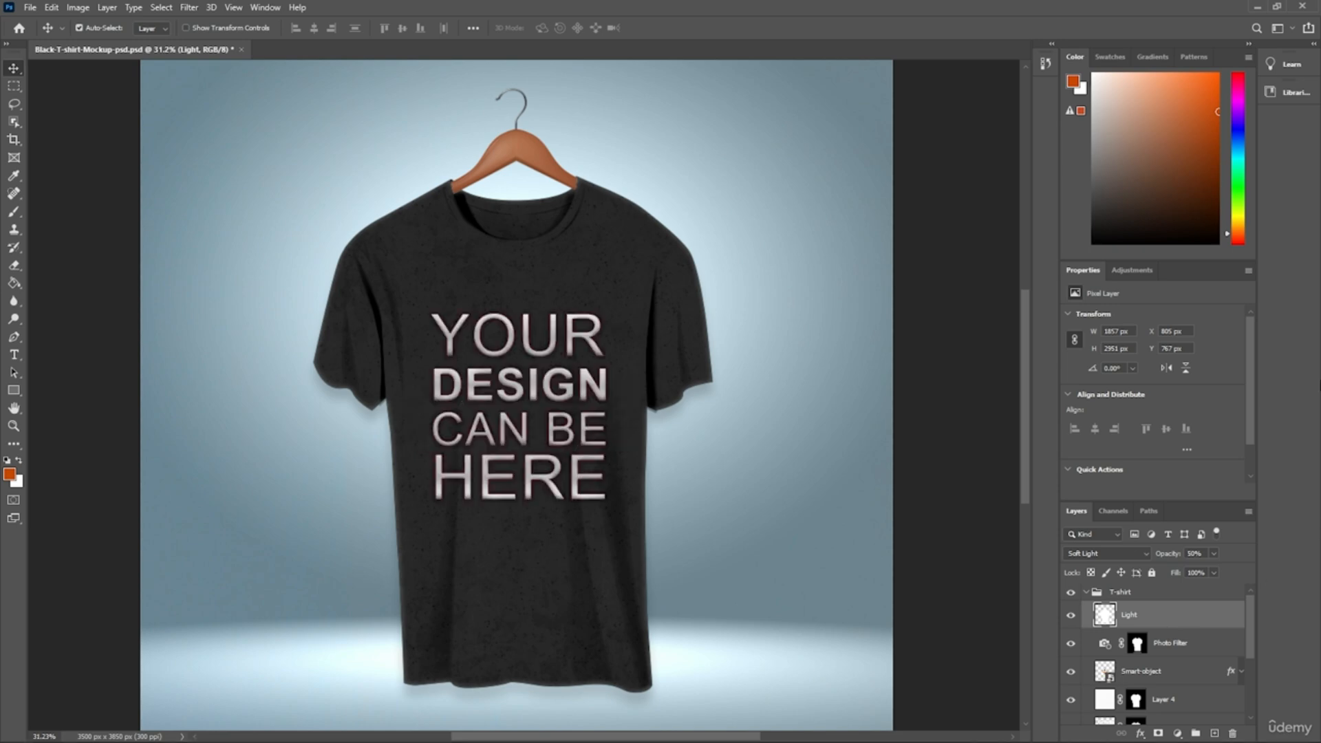
pyautogui.press('5')
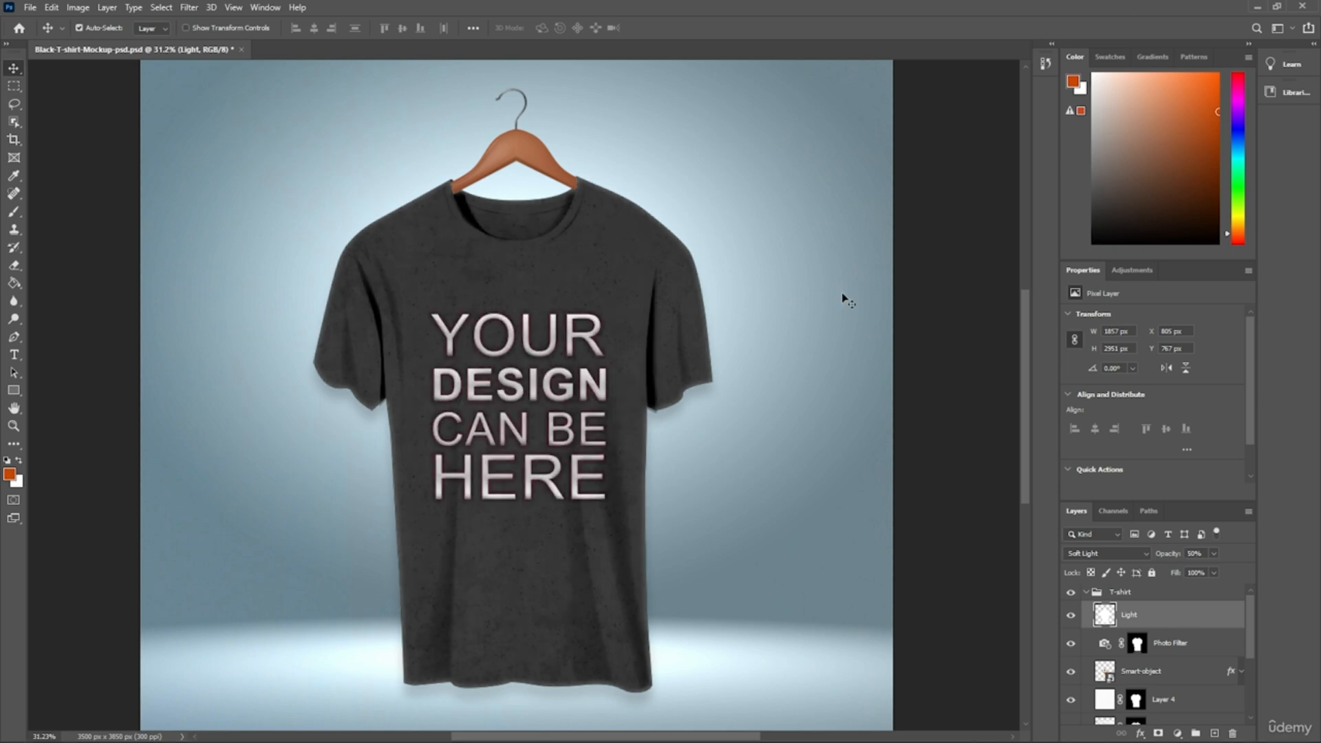
pyautogui.click(929, 350)
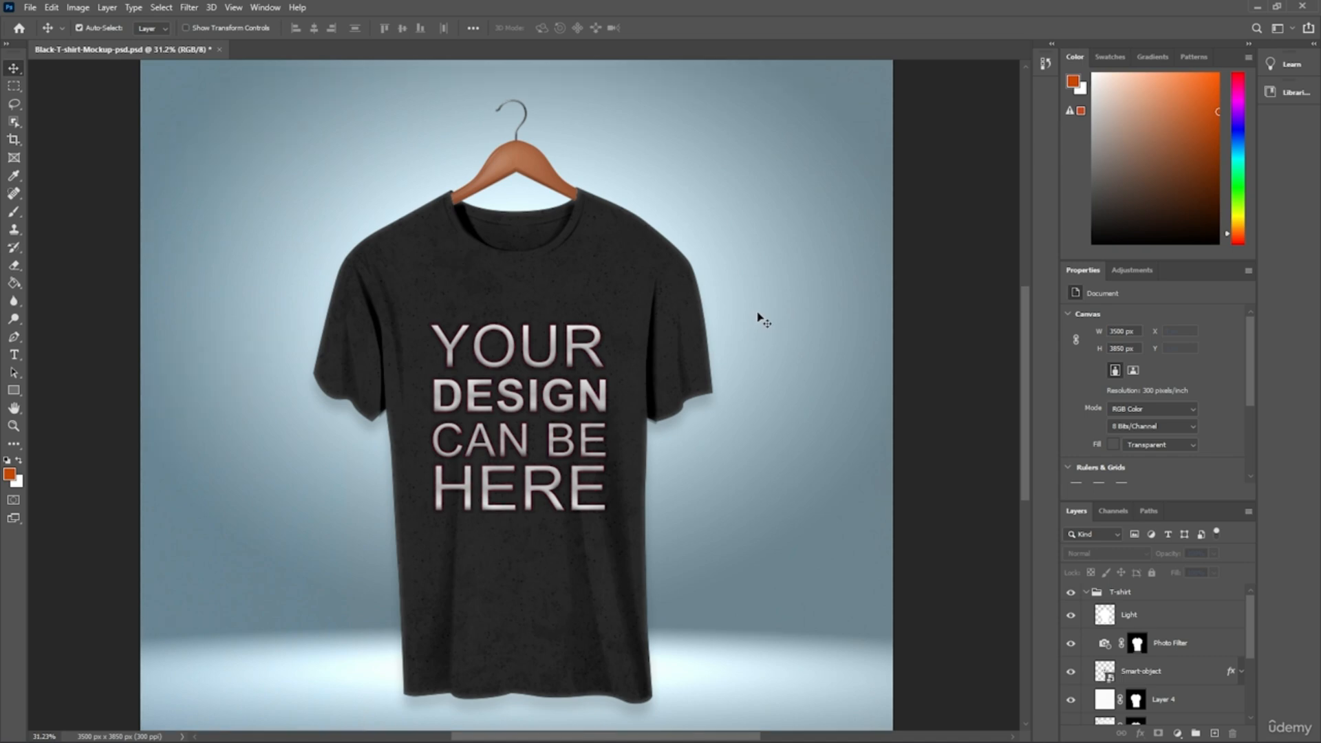
# - Look over the T-shirt mockup, expand the T-shirt layer group and select its Smart-object layer
pyautogui.scroll(-2, 595, 259)
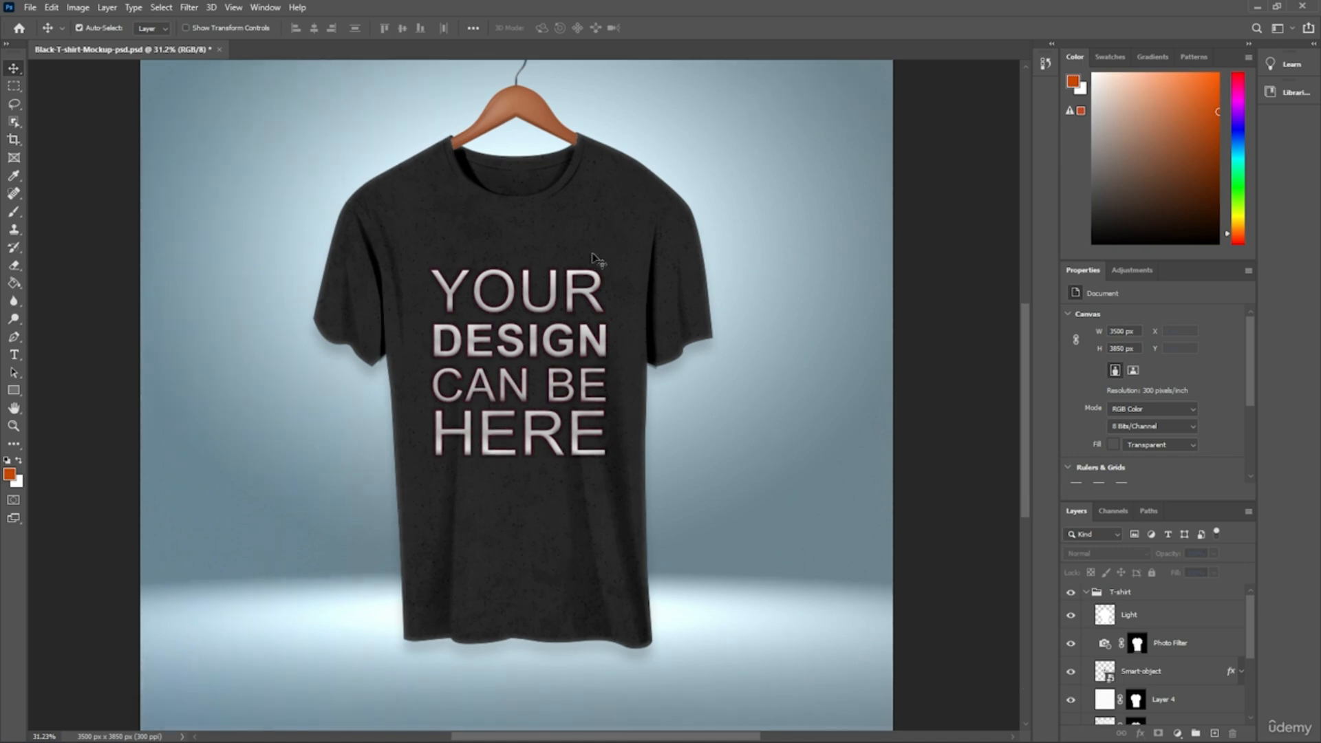
pyautogui.scroll(5, 647, 296)
pyautogui.scroll(-4, 677, 317)
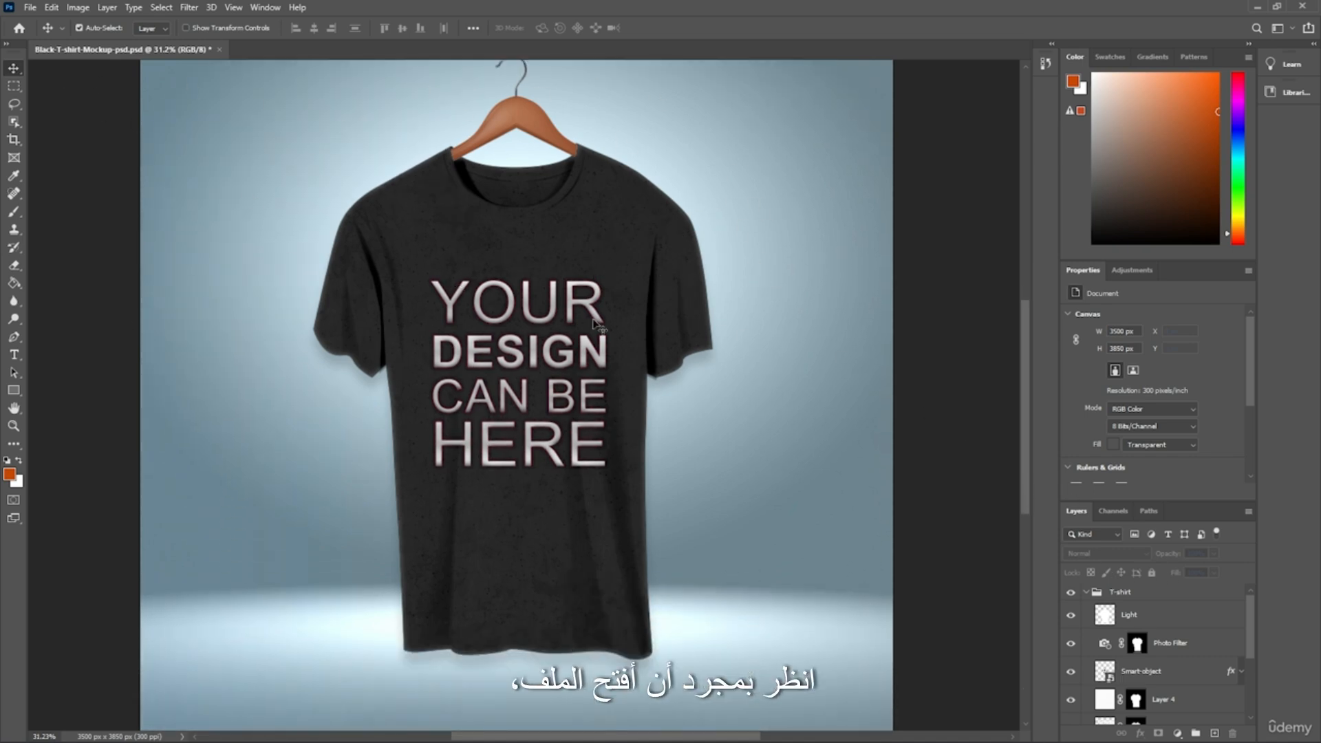
pyautogui.scroll(1, 524, 155)
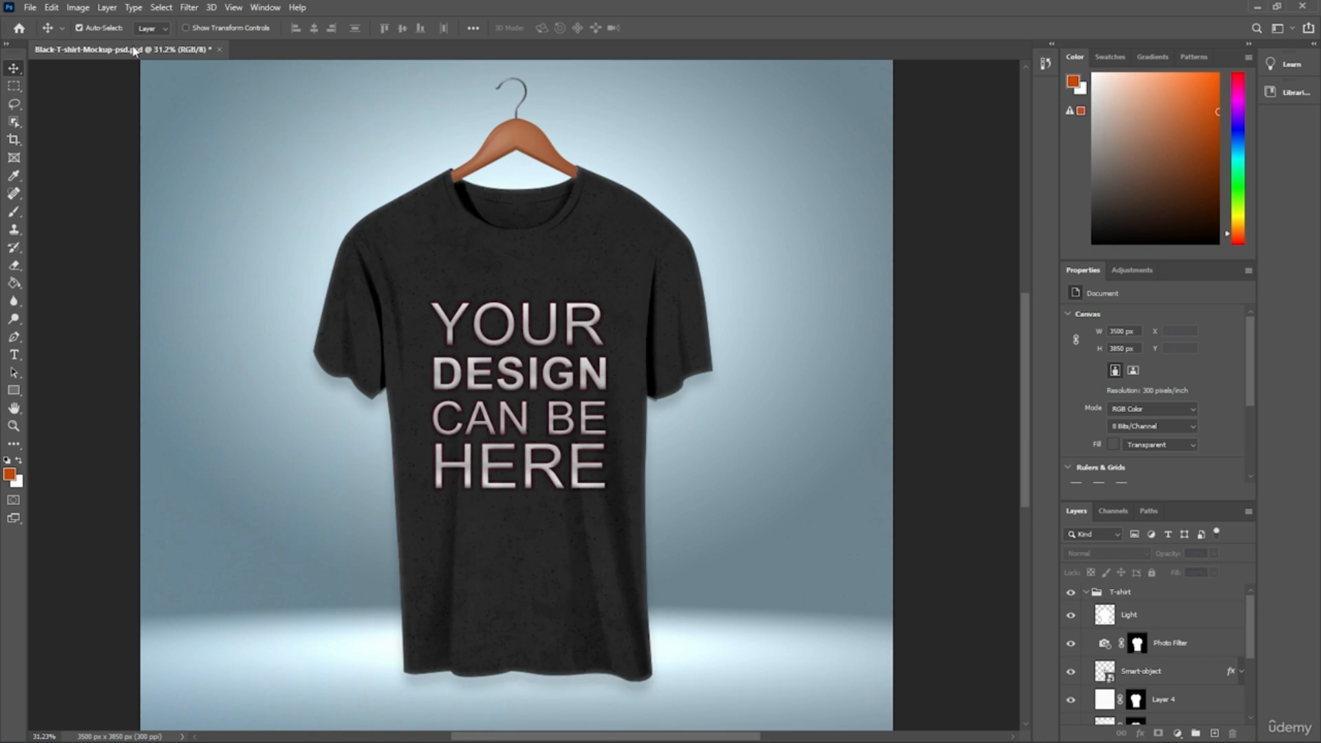
pyautogui.scroll(1, 627, 185)
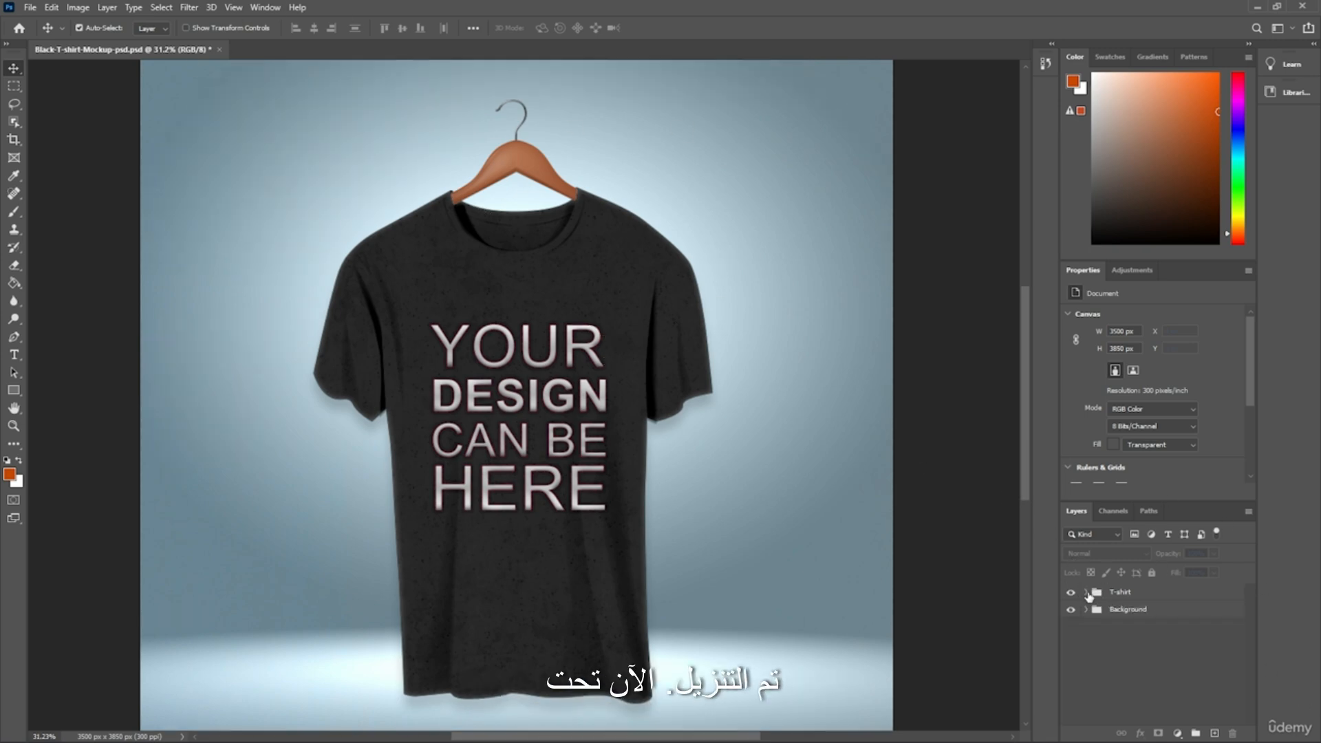
pyautogui.doubleClick(1140, 669)
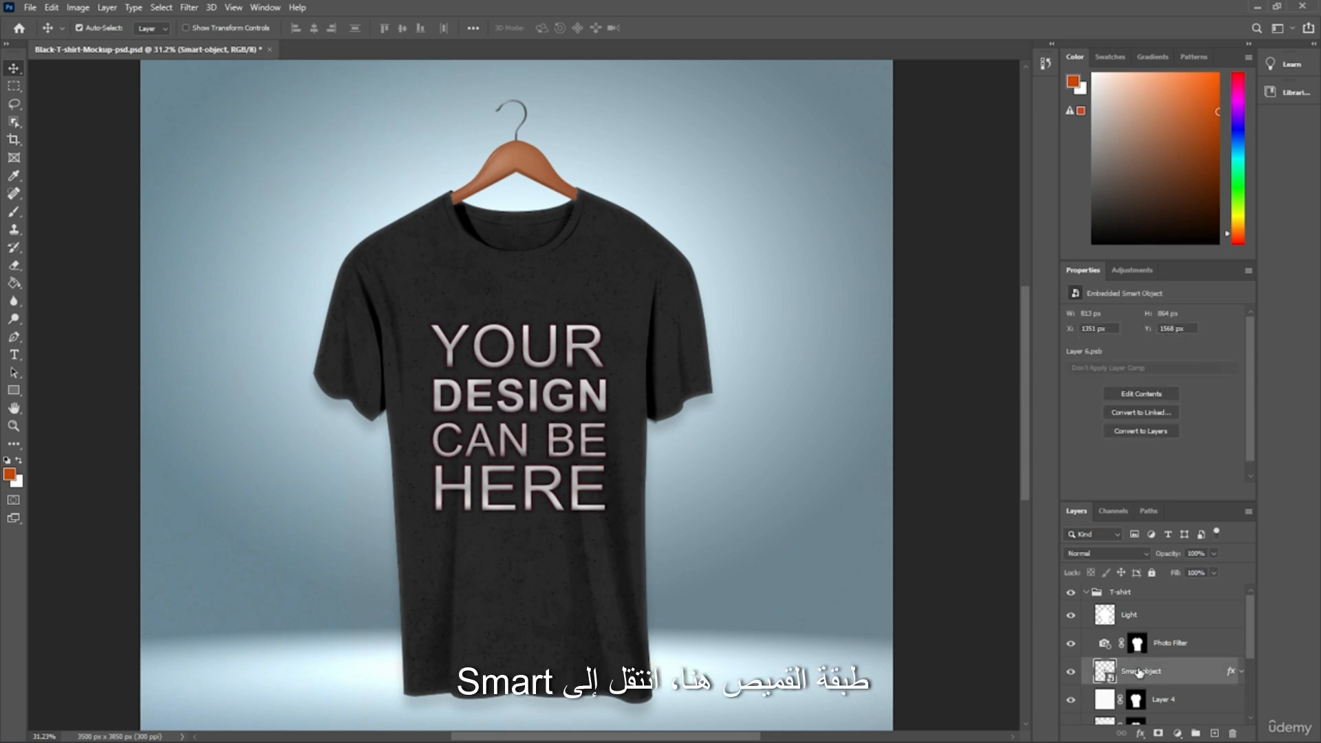
# - Open the contents of the T-shirt's Smart-object layer for editing and shift the placeholder text slightly down
pyautogui.click(1197, 675)
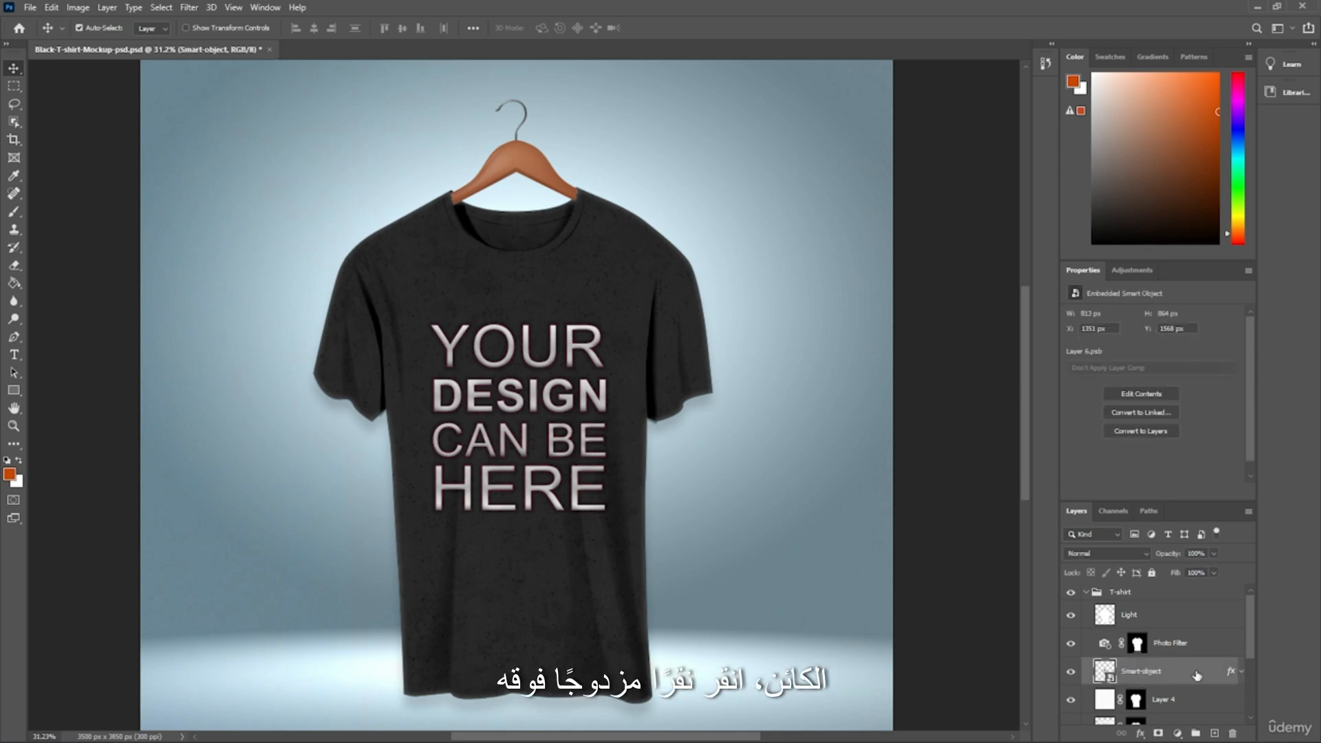
pyautogui.doubleClick(1161, 679)
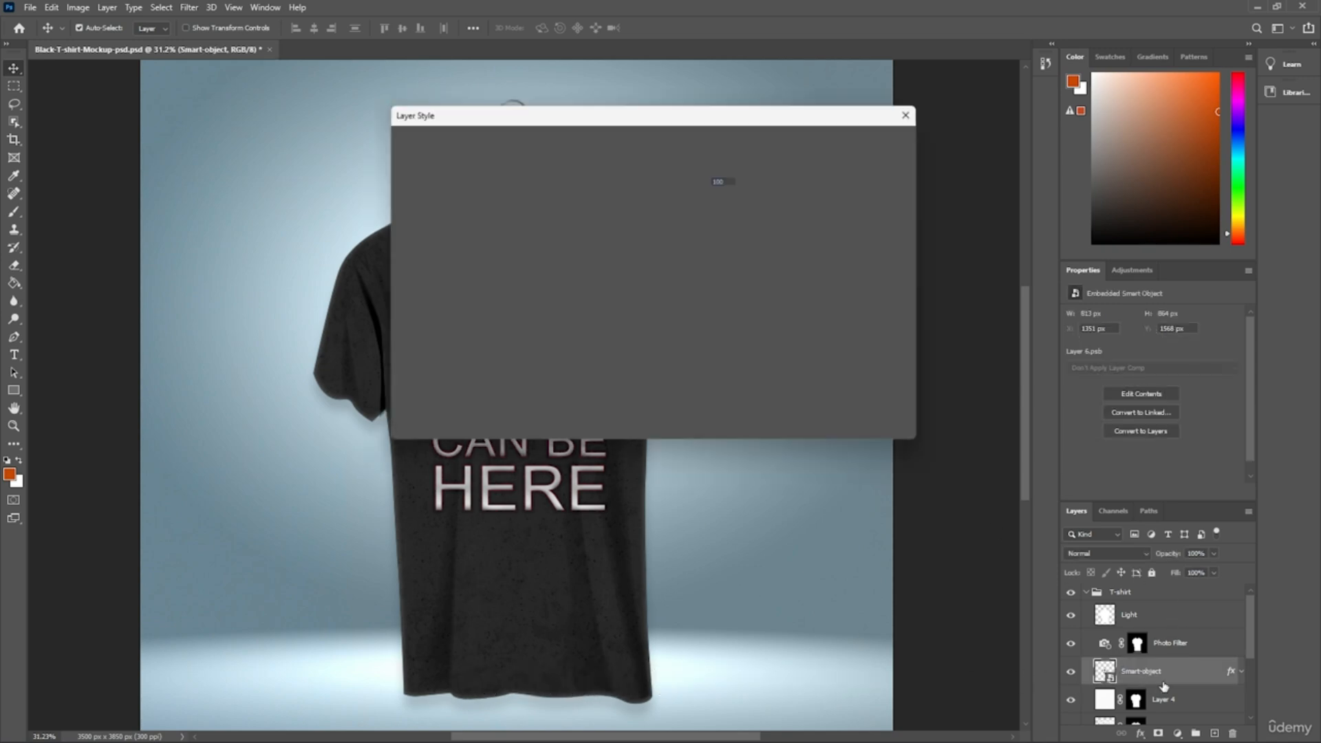
pyautogui.click(885, 167)
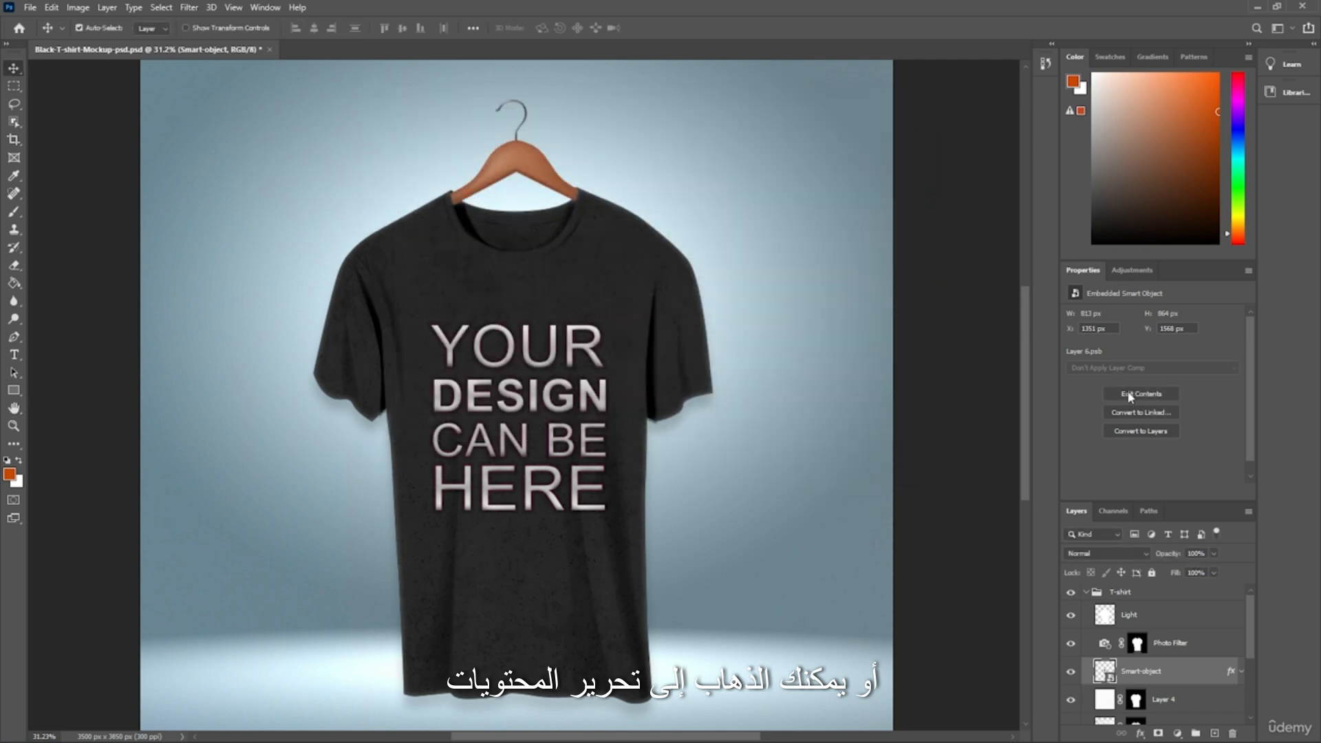
pyautogui.click(1130, 396)
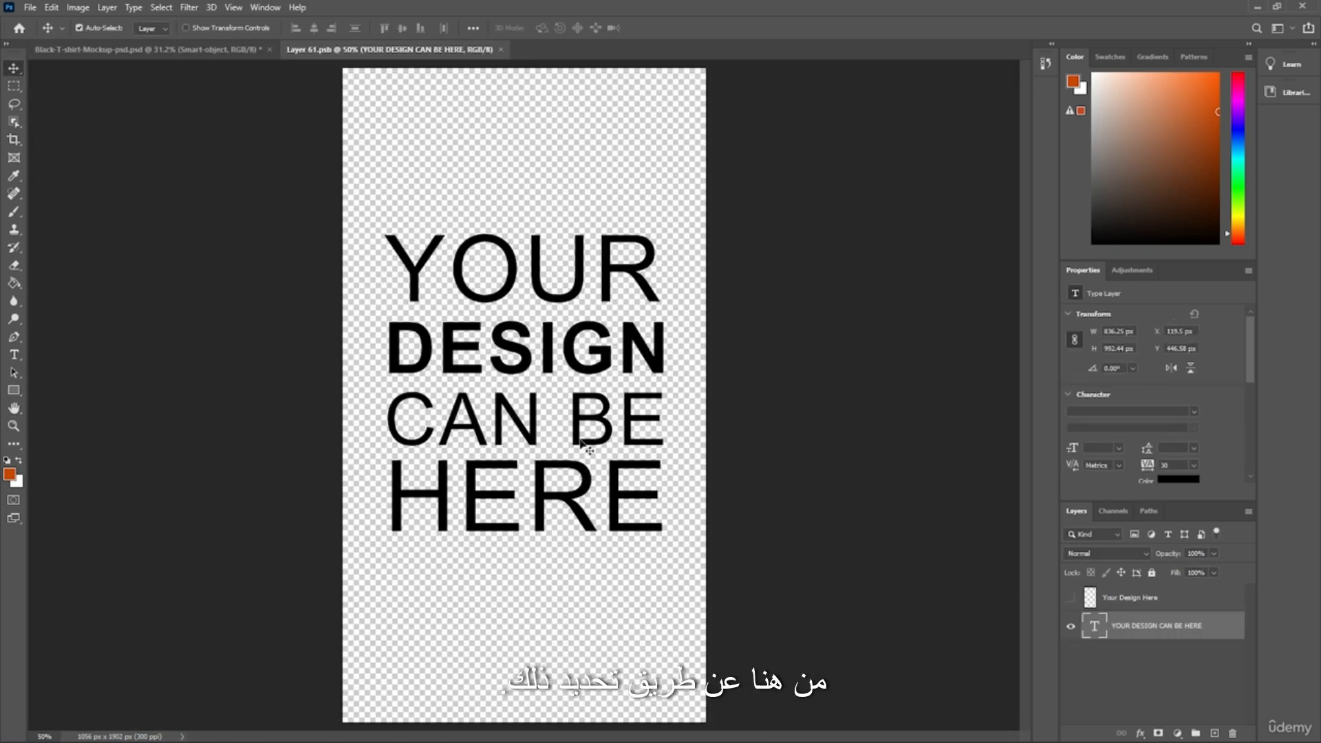
pyautogui.moveTo(537, 375)
pyautogui.mouseDown()
pyautogui.moveTo(584, 309)
pyautogui.moveTo(531, 382)
pyautogui.mouseUp()
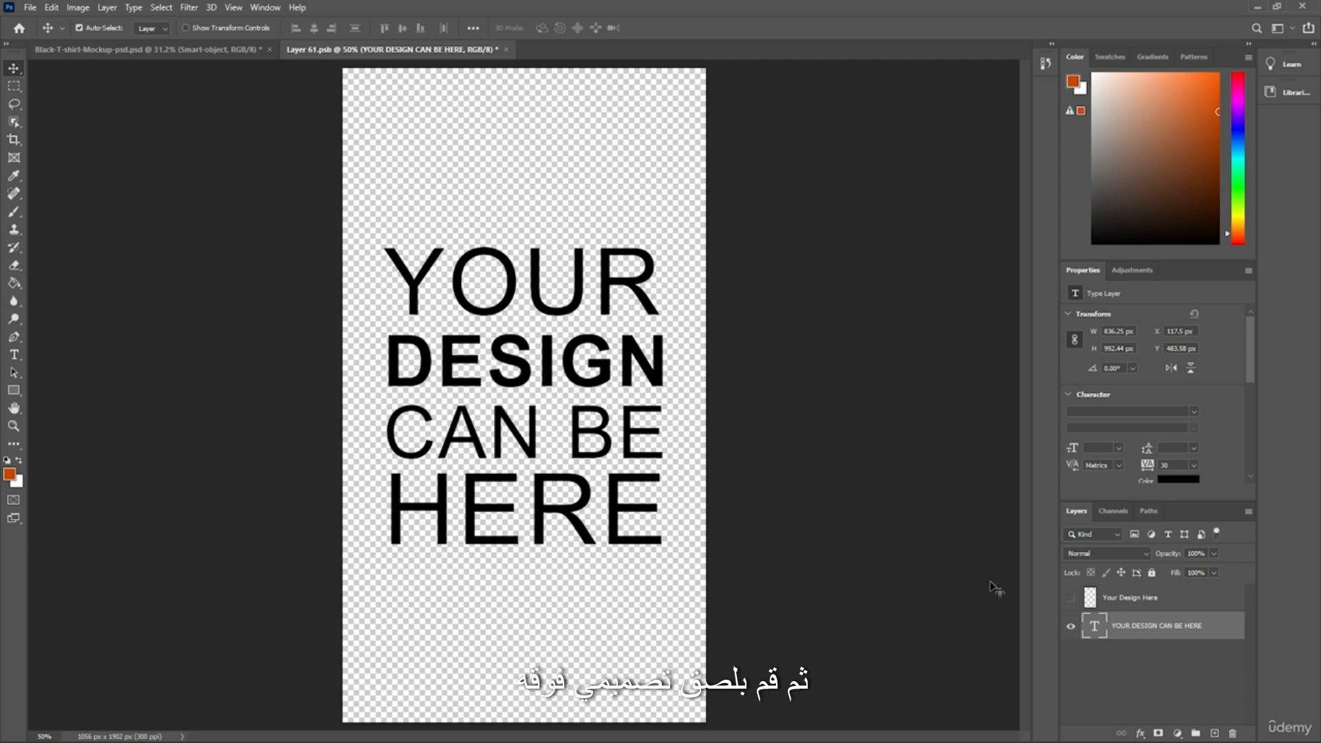
# - Paste the copied BLIMEY artwork into Layer 61.psb as a Smart Object, with adding to the current library enabled
pyautogui.hotkey('ctrl', 'v')
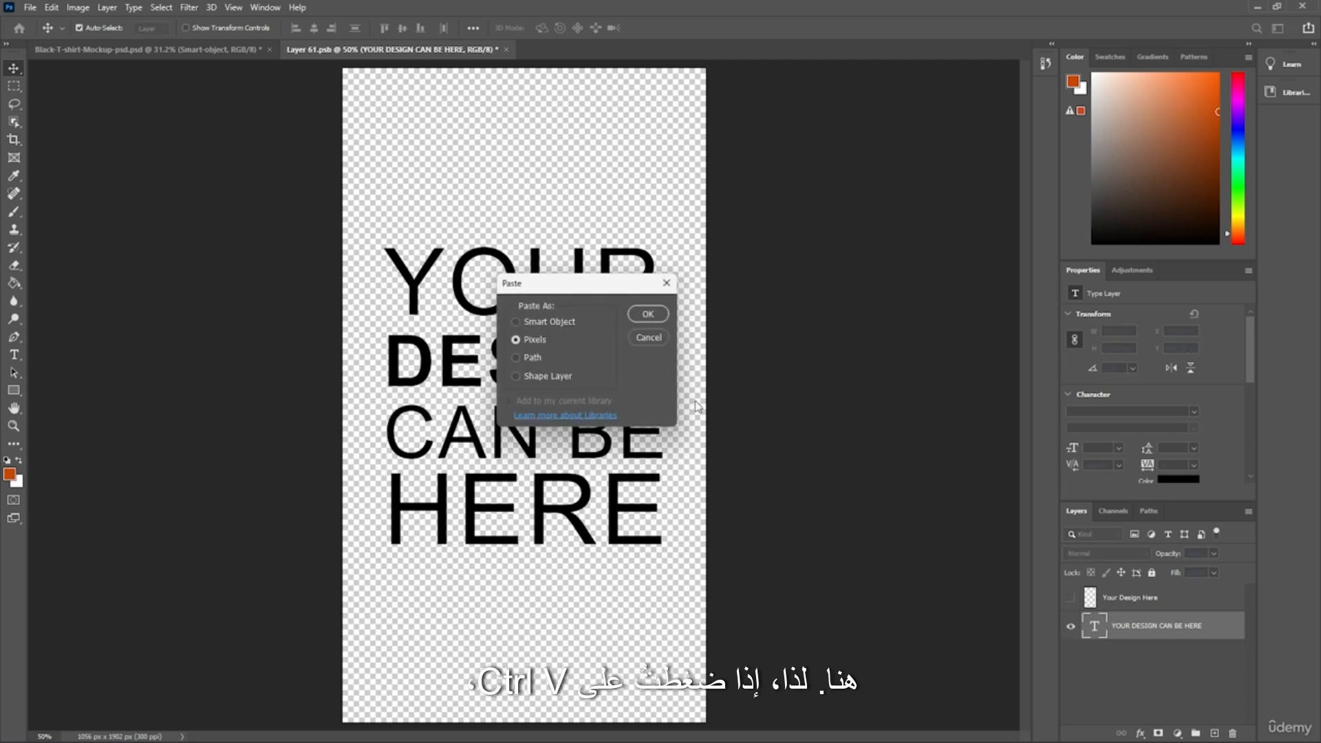
pyautogui.click(514, 322)
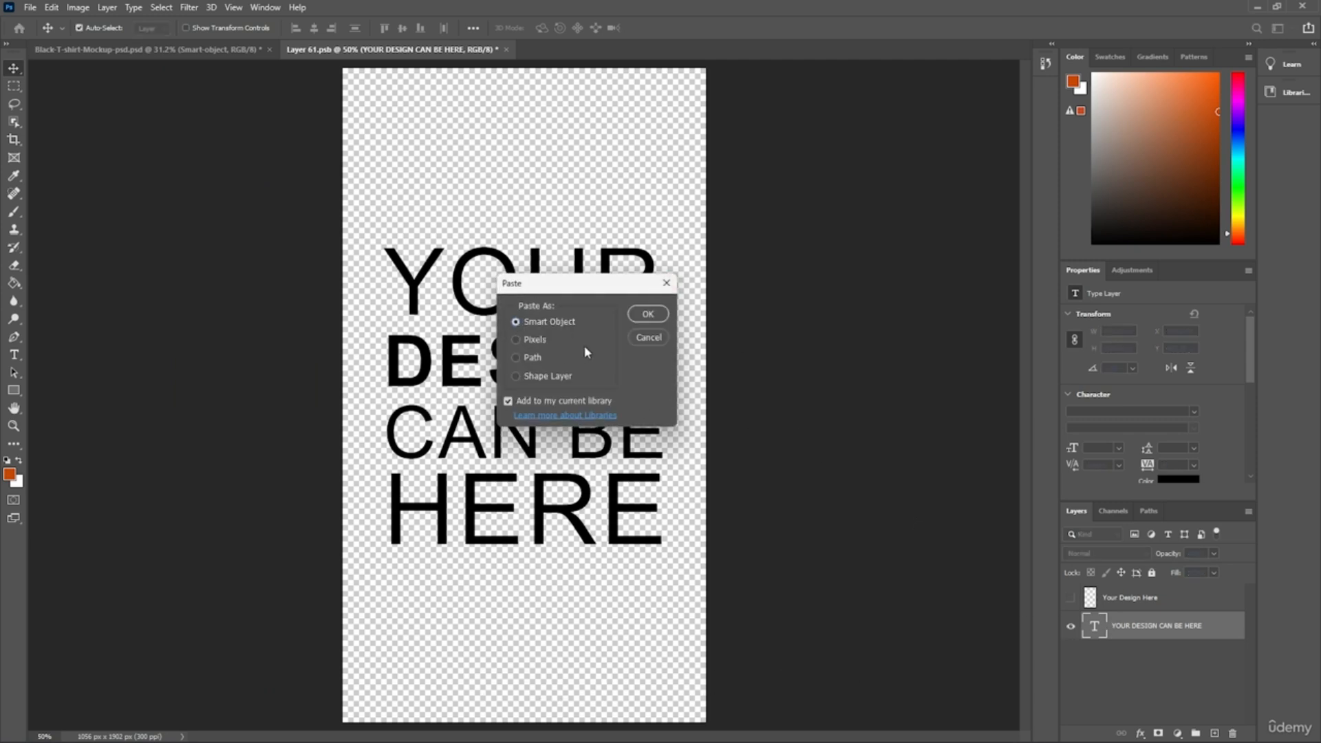
pyautogui.click(647, 315)
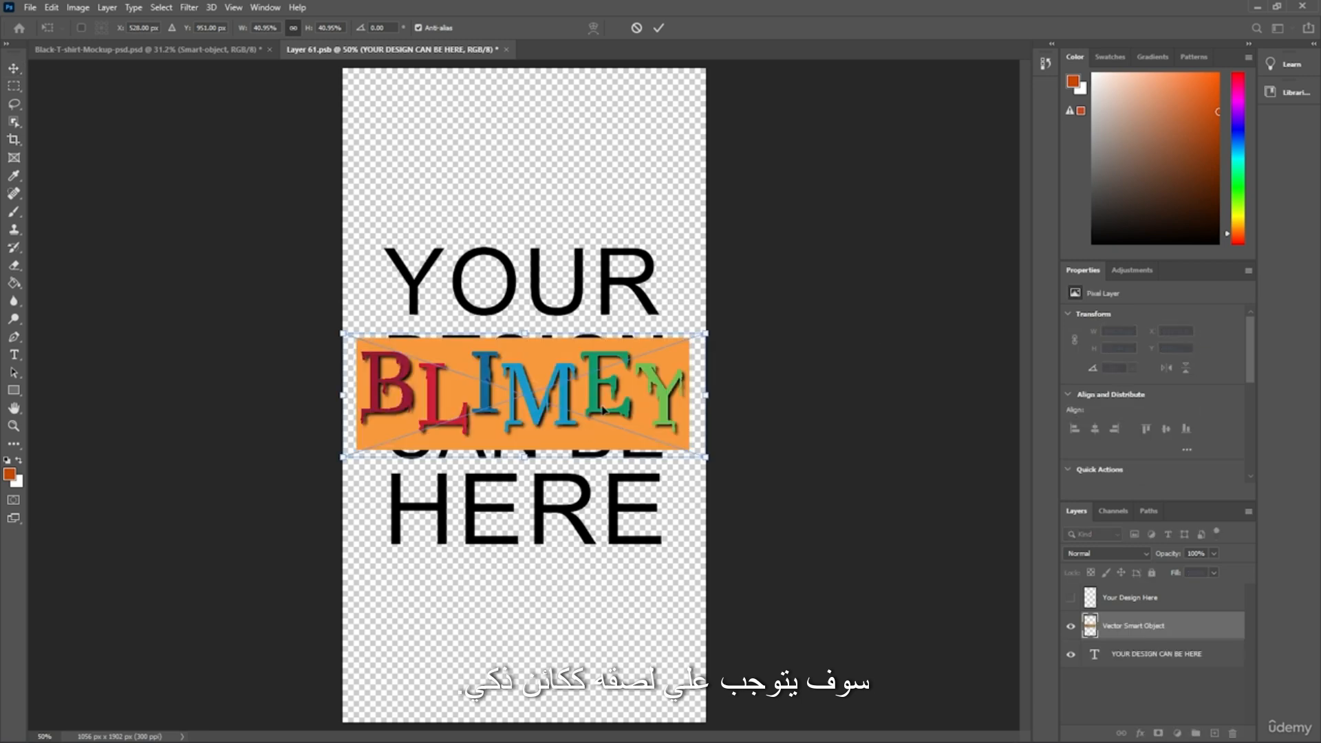
# - Hide the YOUR DESIGN CAN BE HERE text layer, dismiss the library tips, and show and select the Vector Smart Object layer
pyautogui.click(1069, 658)
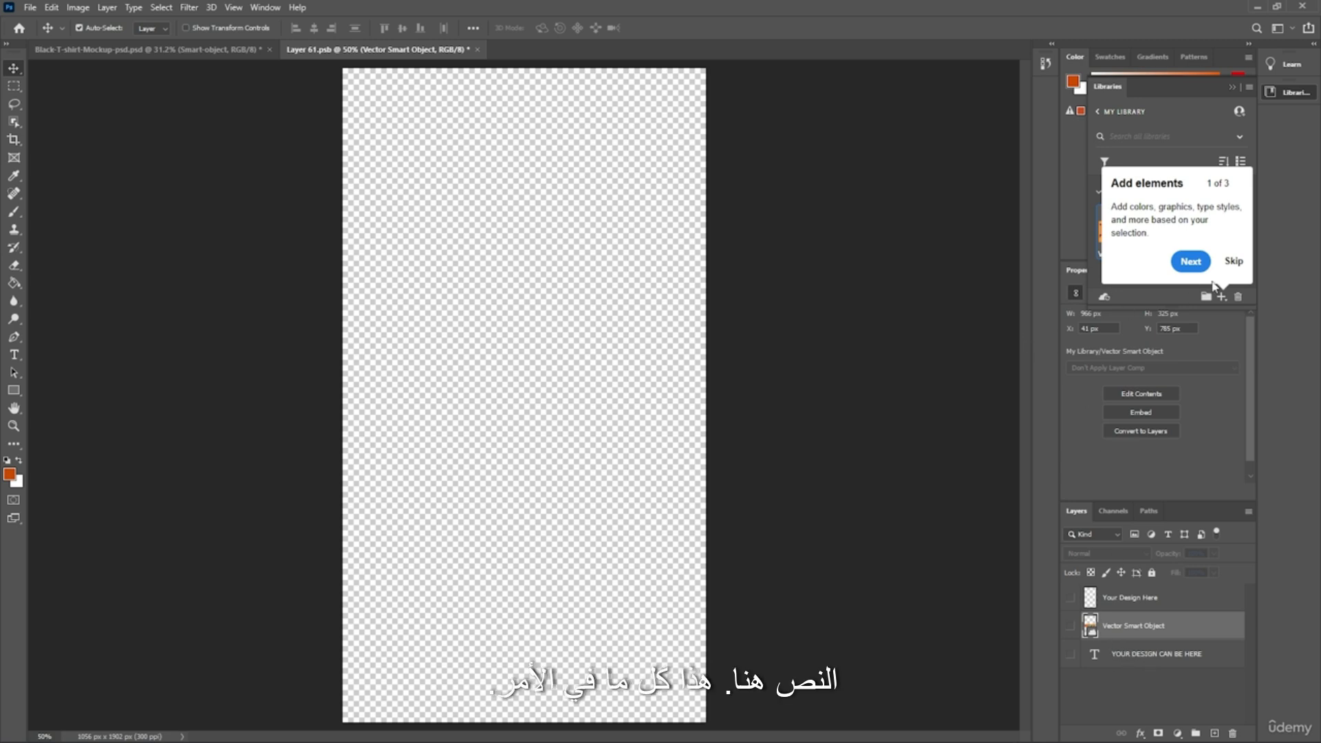
pyautogui.click(1233, 259)
pyautogui.click(1146, 655)
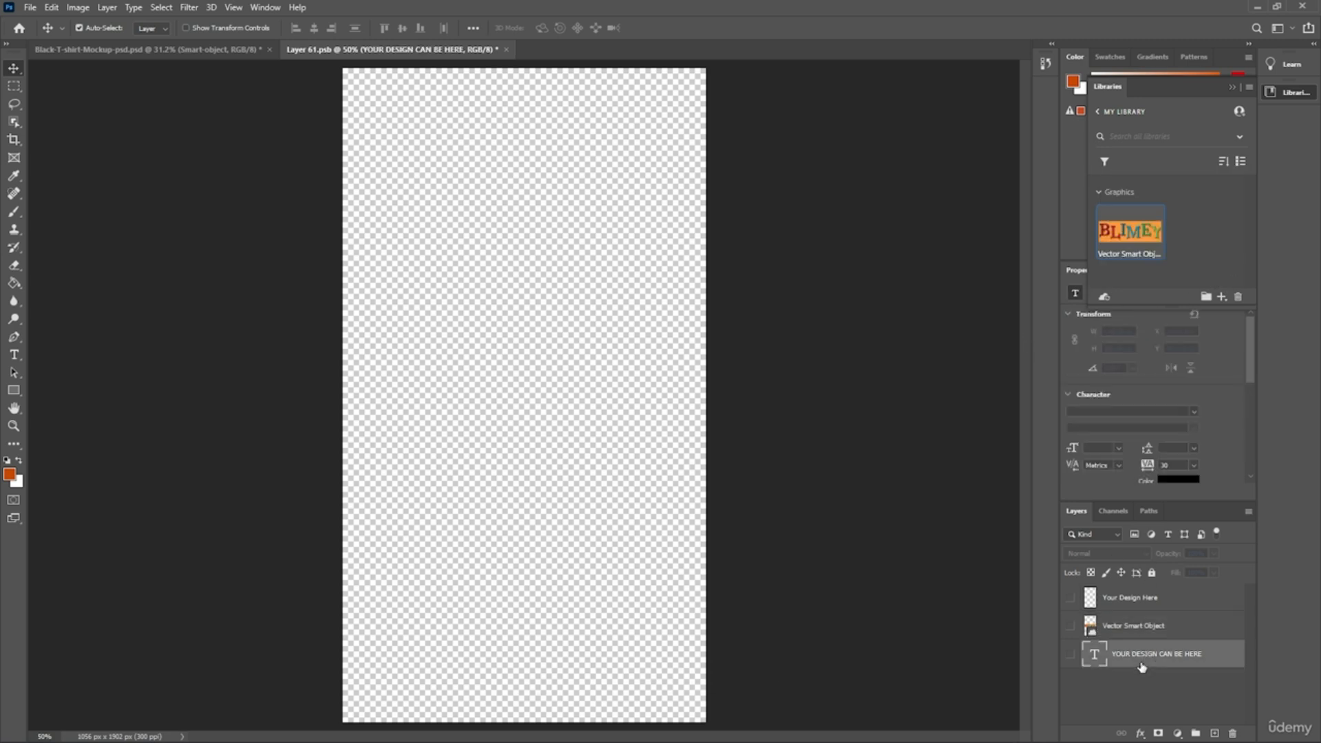
pyautogui.click(1070, 627)
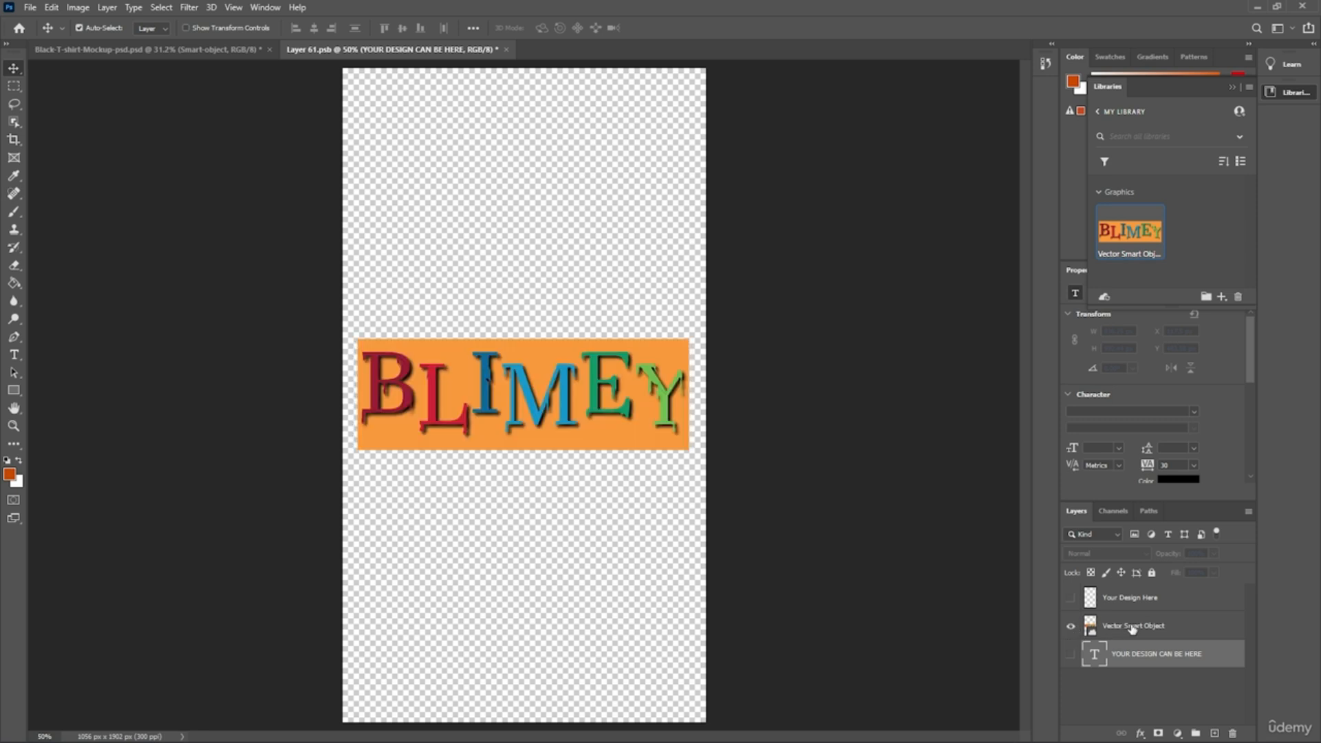
pyautogui.click(1135, 626)
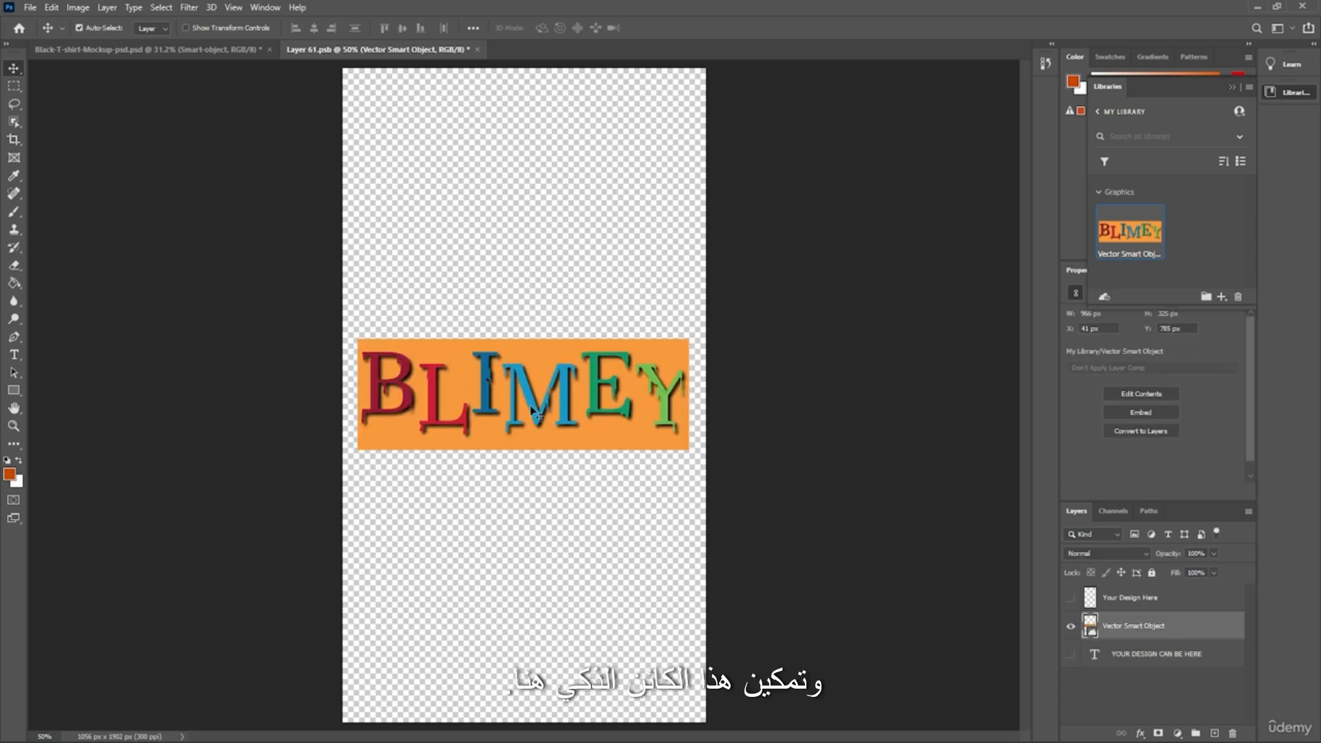
# - Nudge the BLIMEY artwork slightly on the canvas, and close Layer 61.psb with its changes saved
pyautogui.moveTo(531, 409)
pyautogui.mouseDown()
pyautogui.moveTo(535, 382)
pyautogui.moveTo(537, 451)
pyautogui.moveTo(539, 412)
pyautogui.mouseUp()
pyautogui.click(834, 365)
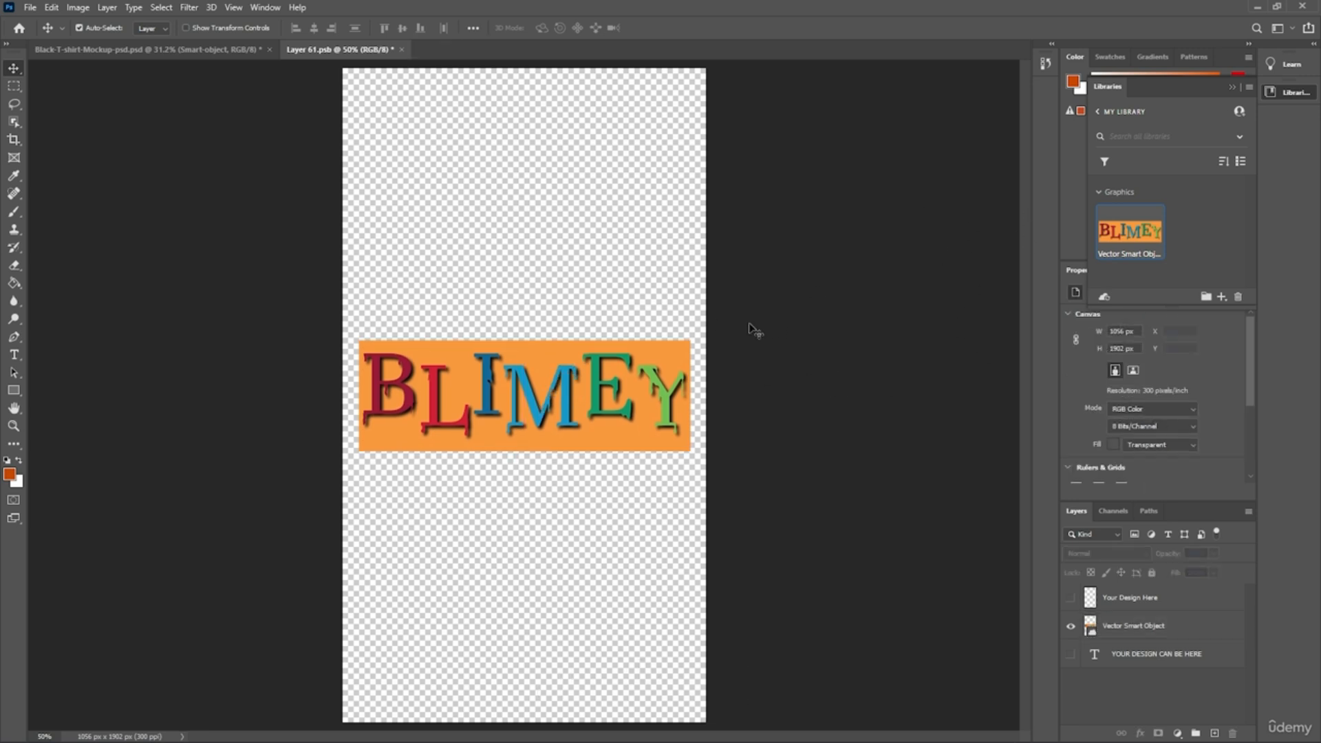
pyautogui.click(401, 49)
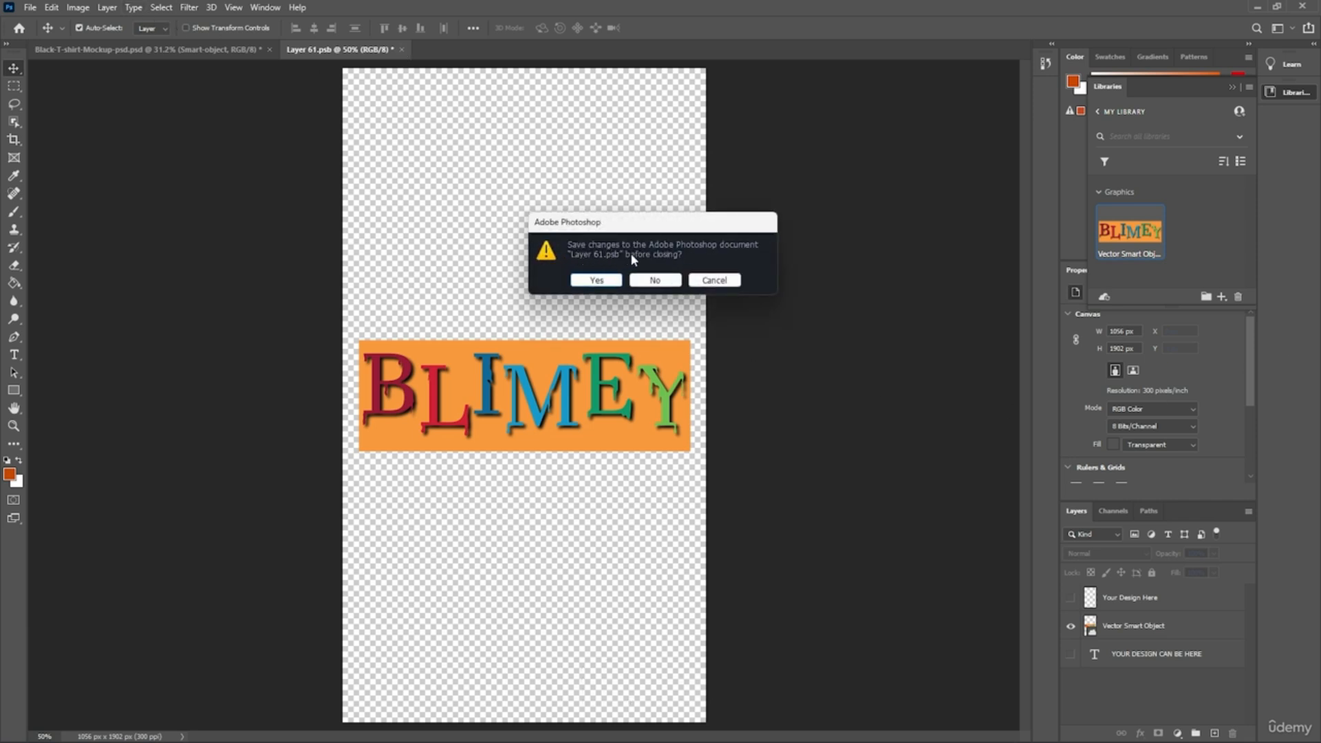
pyautogui.click(611, 280)
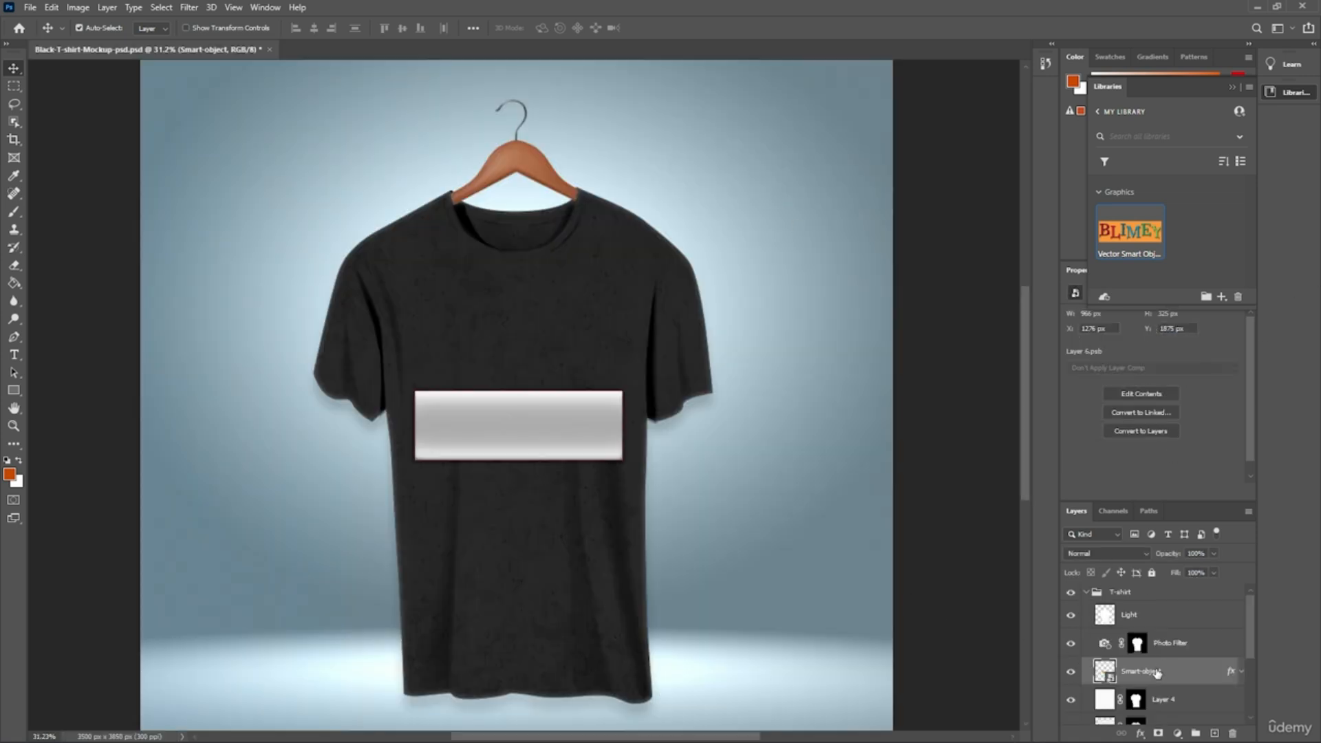
# - Set the Smart-object layer's opacity to 50%, expand its effects list and hide all of its effects
pyautogui.press('5')
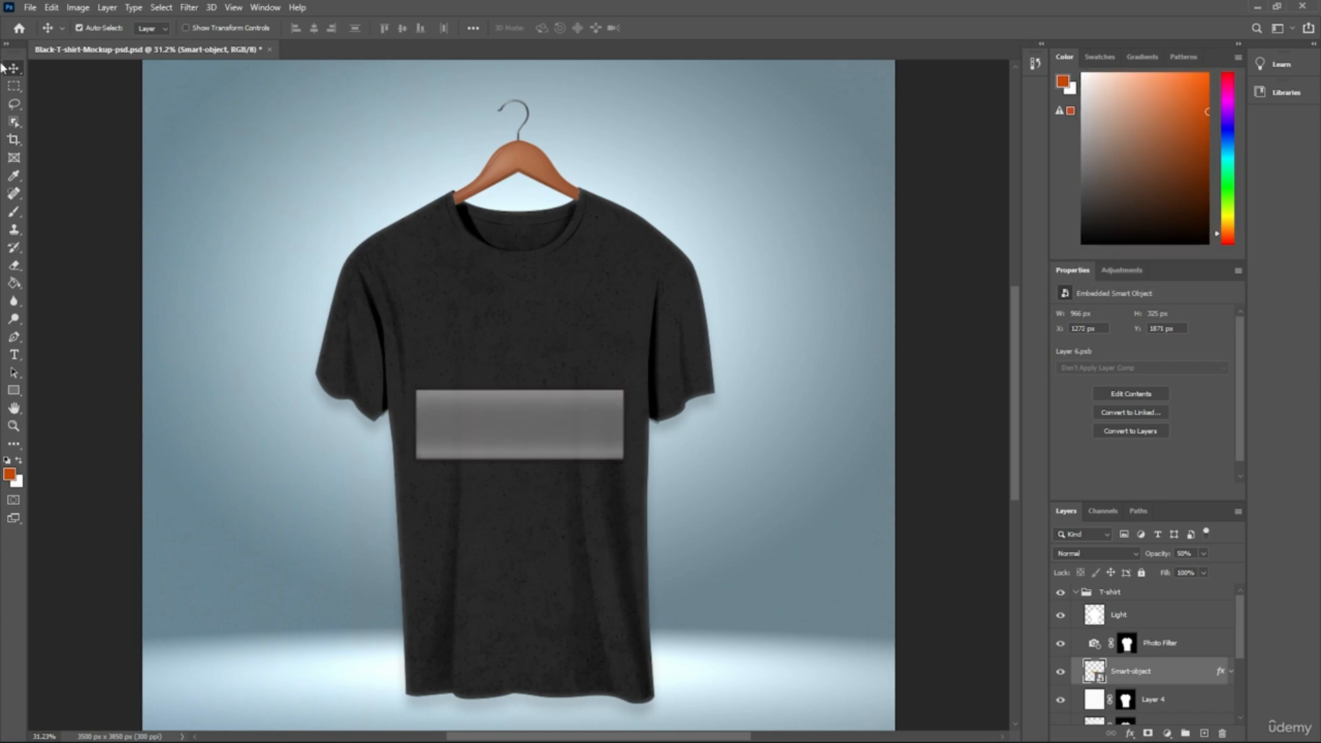
pyautogui.click(485, 419)
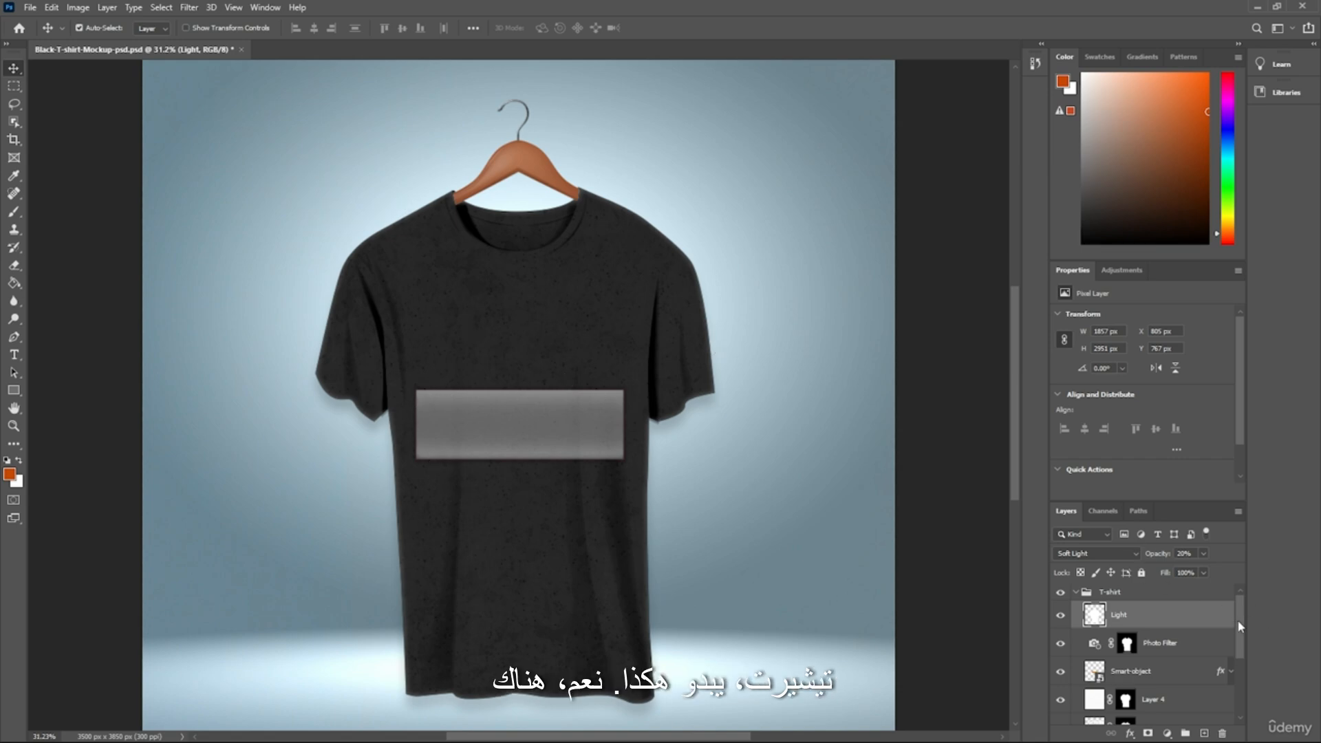
pyautogui.scroll(-1, 1242, 632)
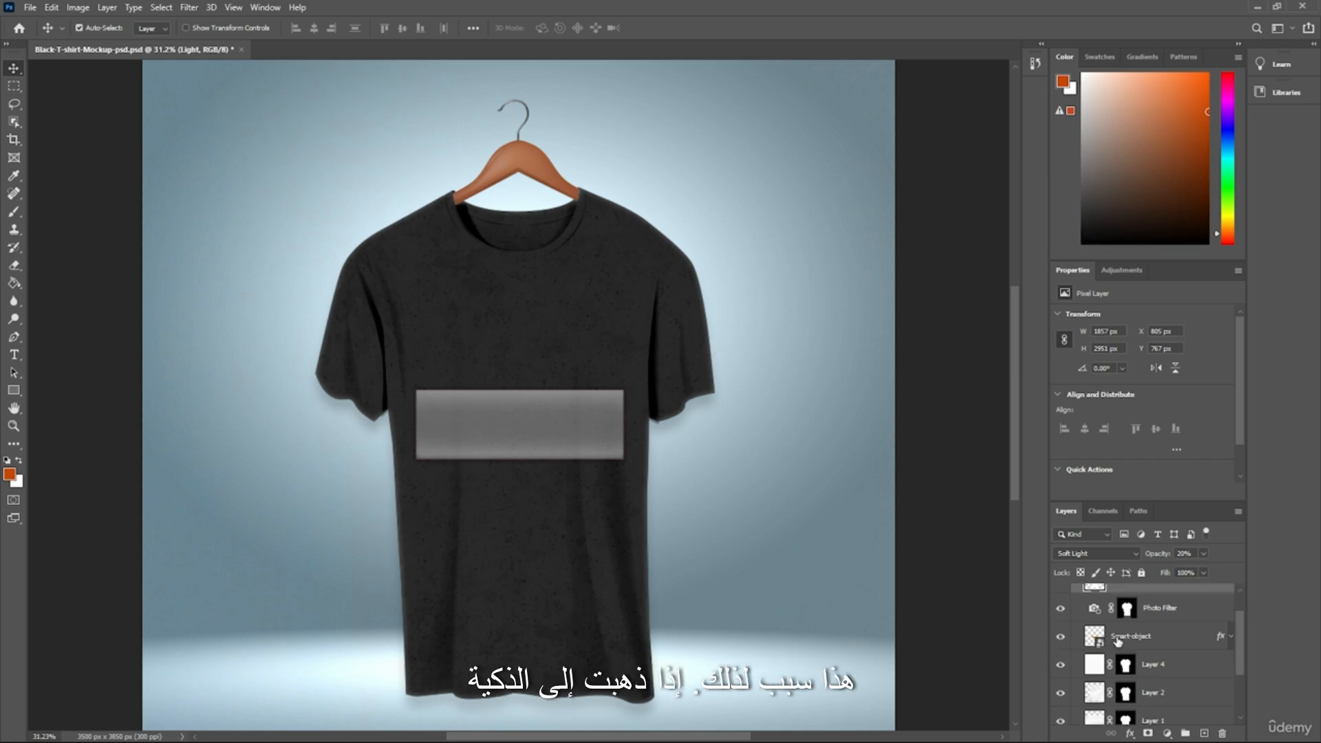
pyautogui.click(1094, 640)
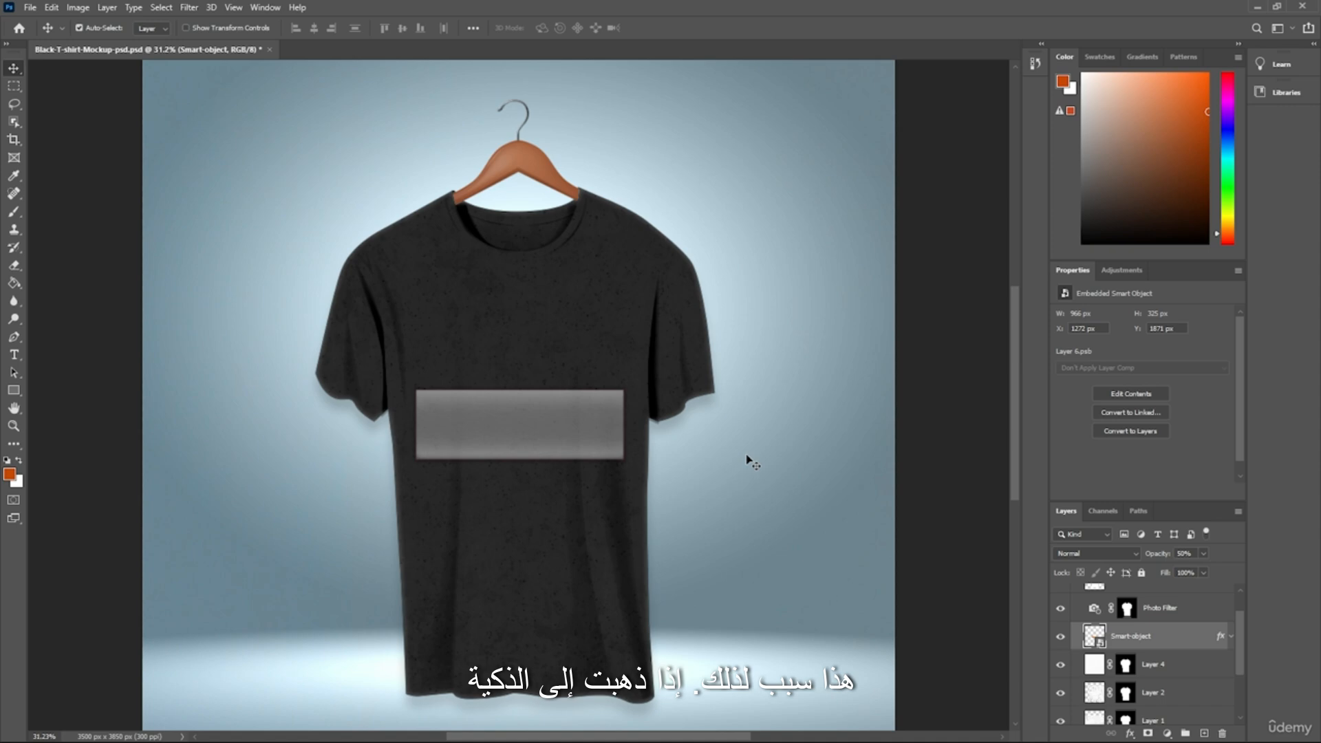
pyautogui.click(1231, 636)
pyautogui.scroll(-1, 1244, 625)
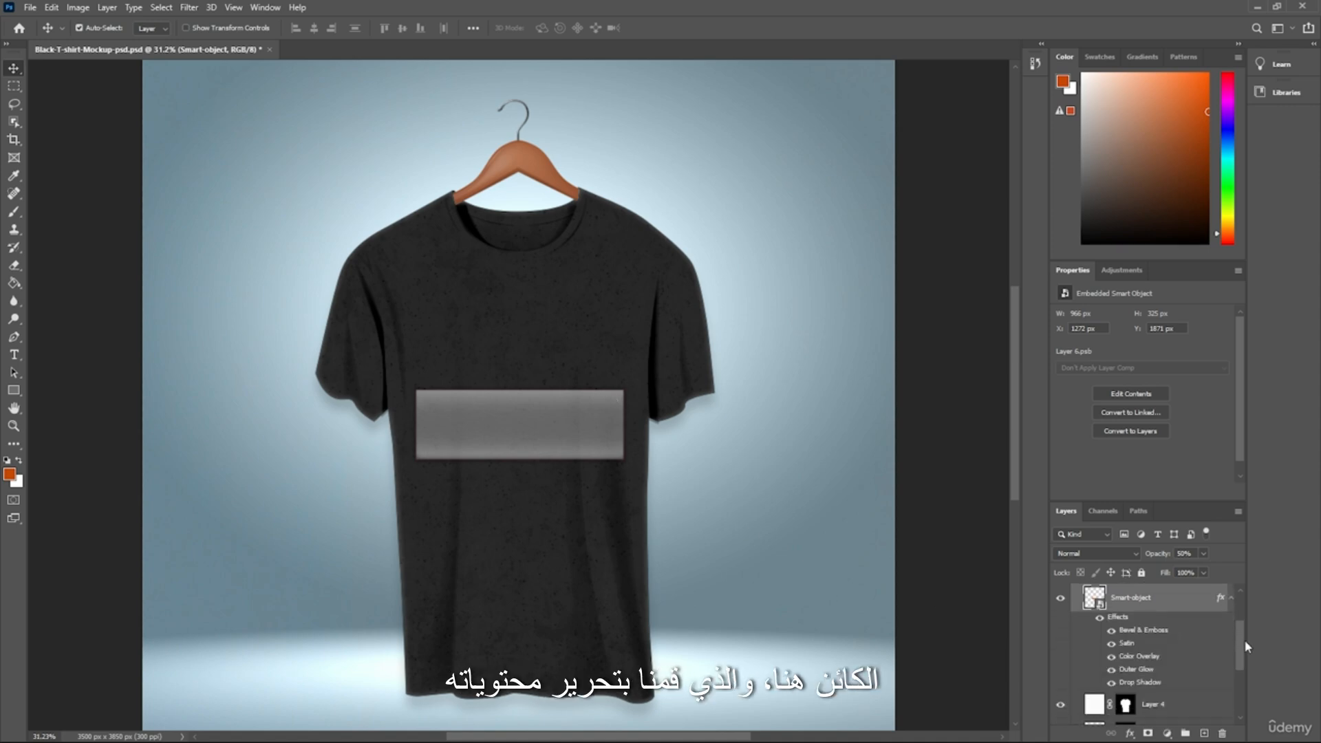
pyautogui.scroll(1, 1245, 640)
pyautogui.click(1100, 607)
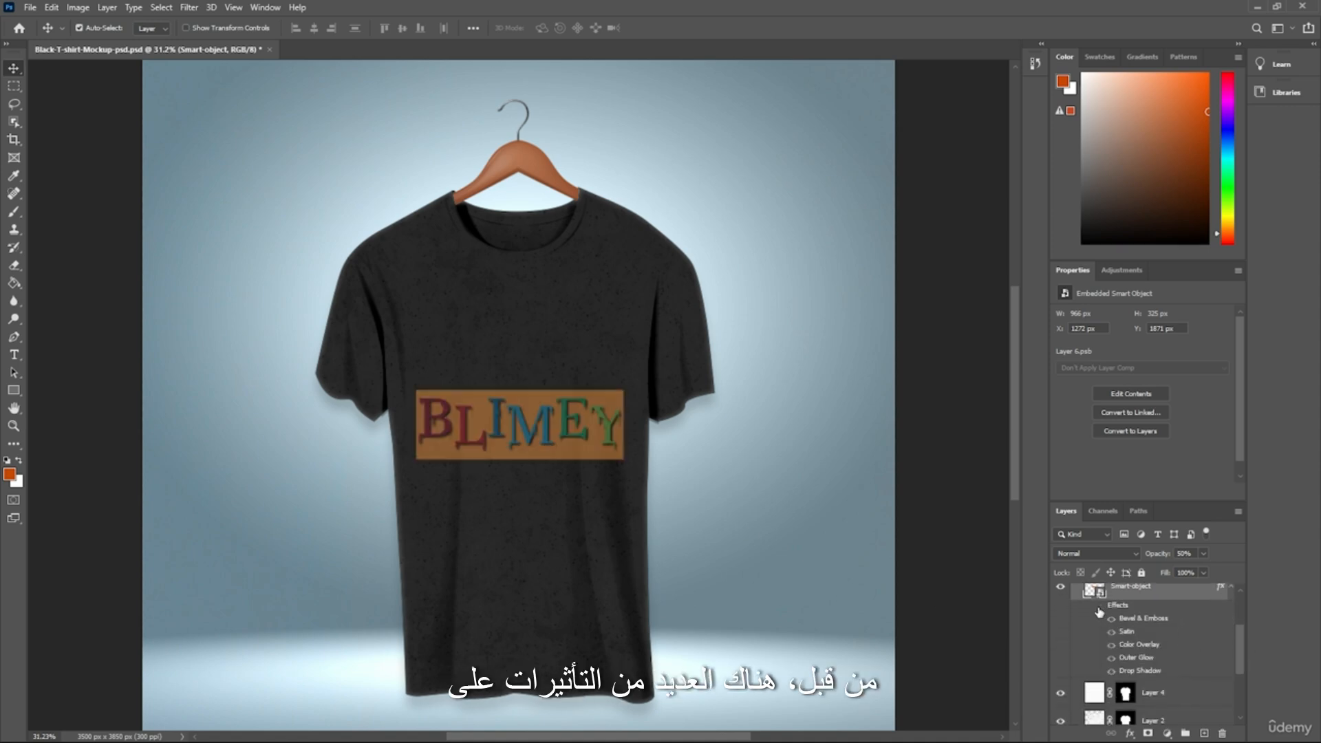
# - Reselect the Smart-object layer and hide the Light and Photo Filter layers above it
pyautogui.click(494, 424)
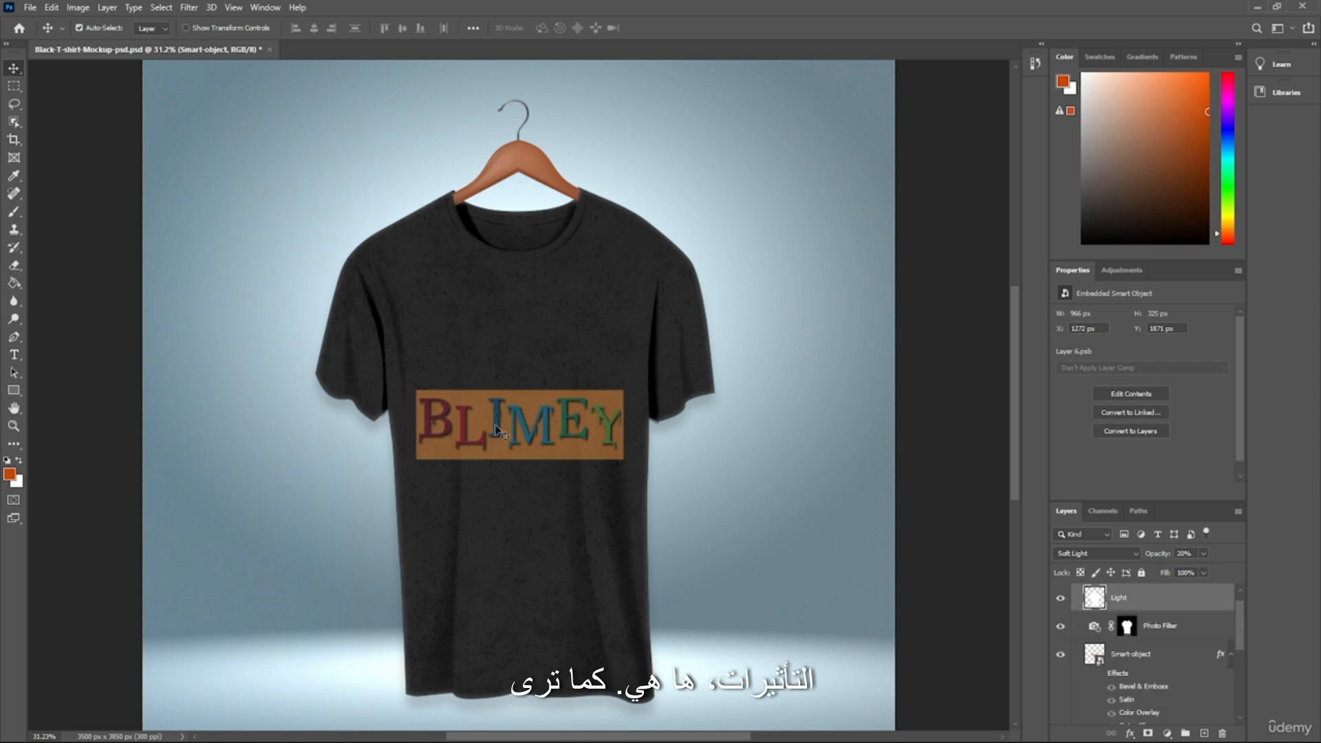
pyautogui.moveTo(499, 415); pyautogui.dragTo(501, 417)
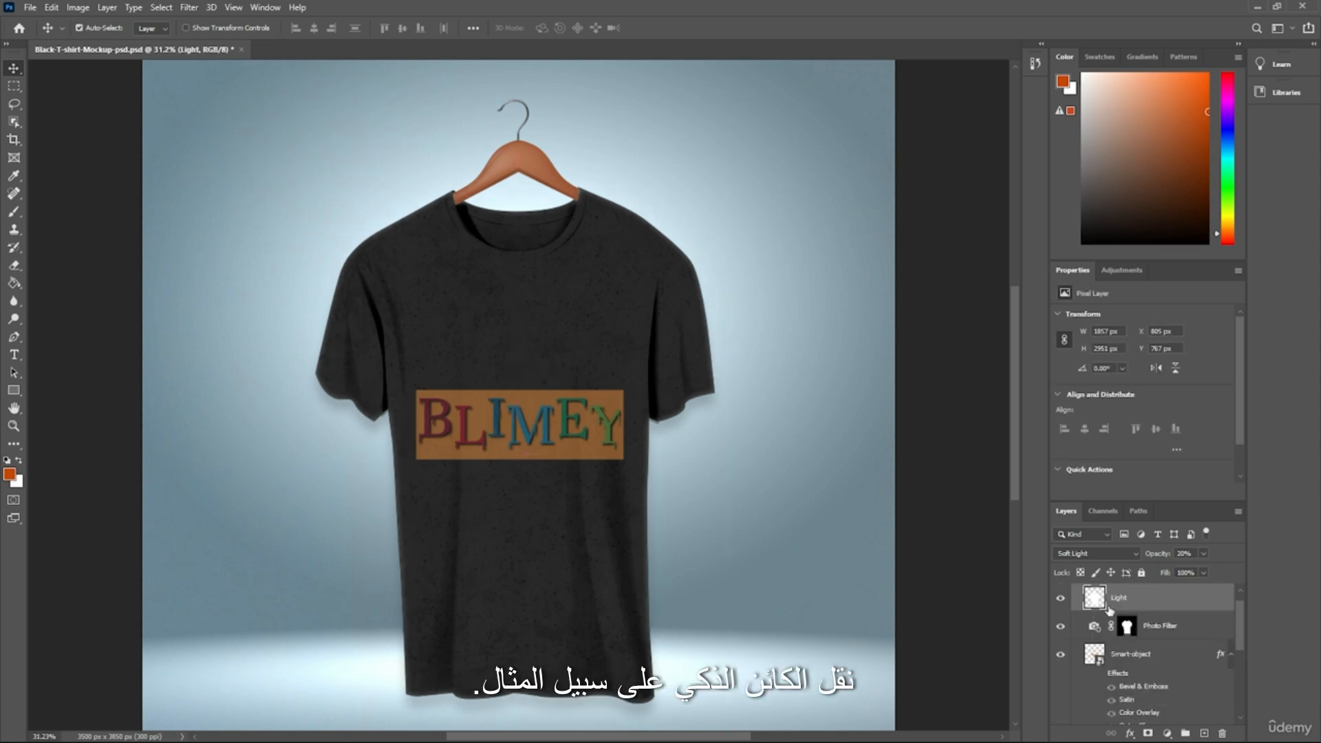
pyautogui.click(1108, 661)
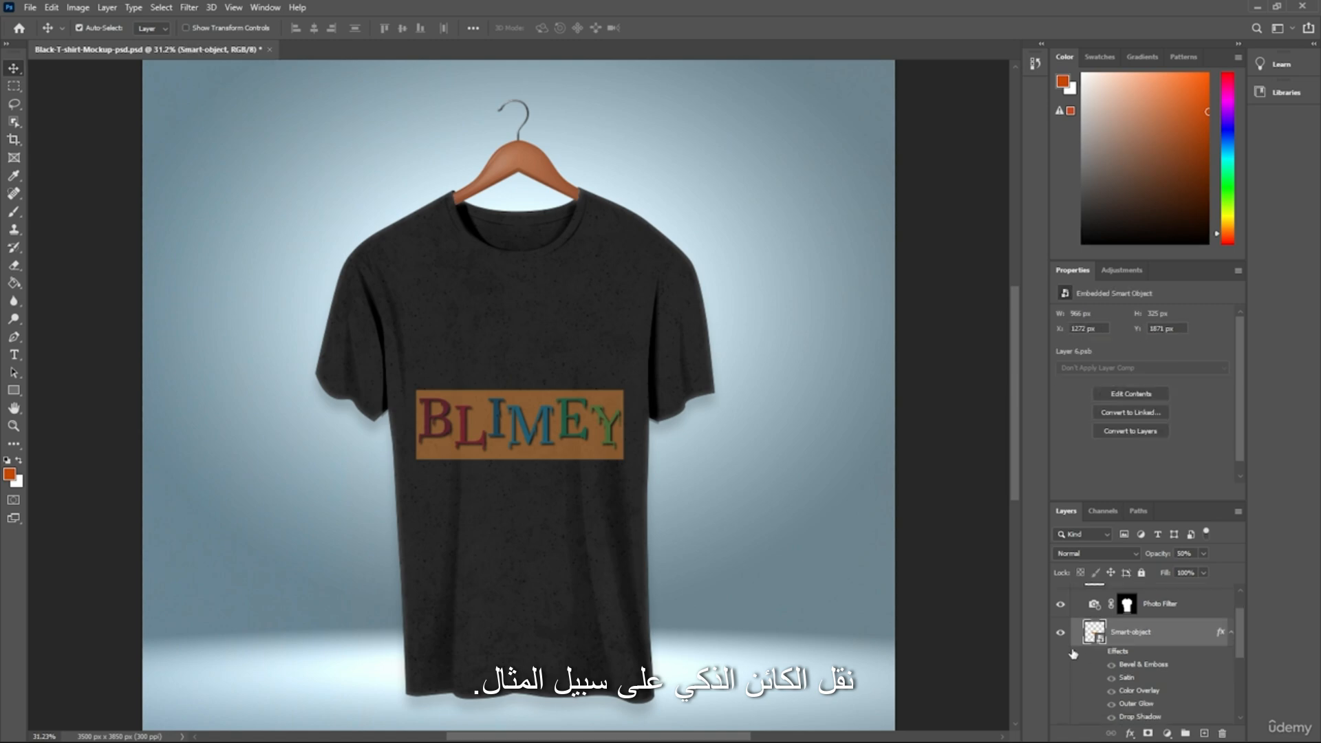
pyautogui.scroll(1, 1061, 621)
pyautogui.click(1060, 616)
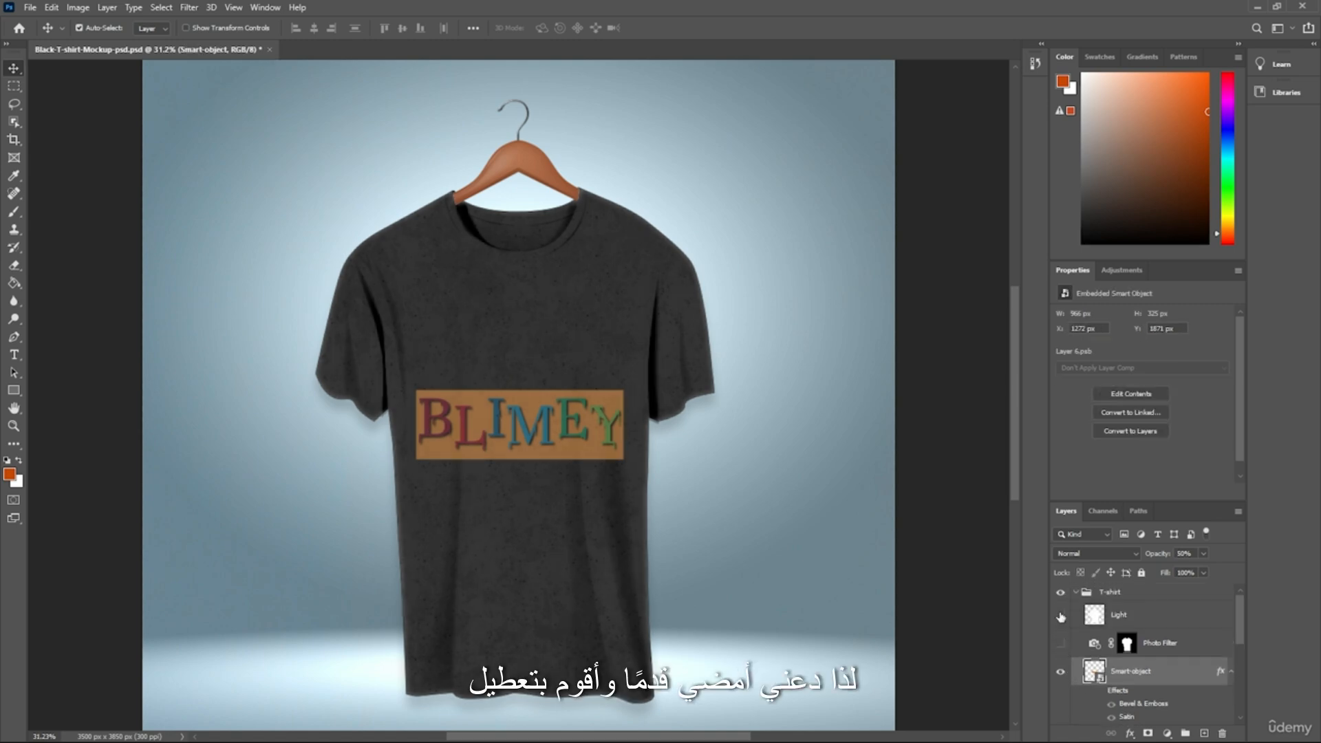
# - Toggle the visibility of the T-shirt group and its Smart-object layer off and back on
pyautogui.click(1060, 592)
pyautogui.scroll(-2, 1102, 626)
pyautogui.scroll(2, 1068, 639)
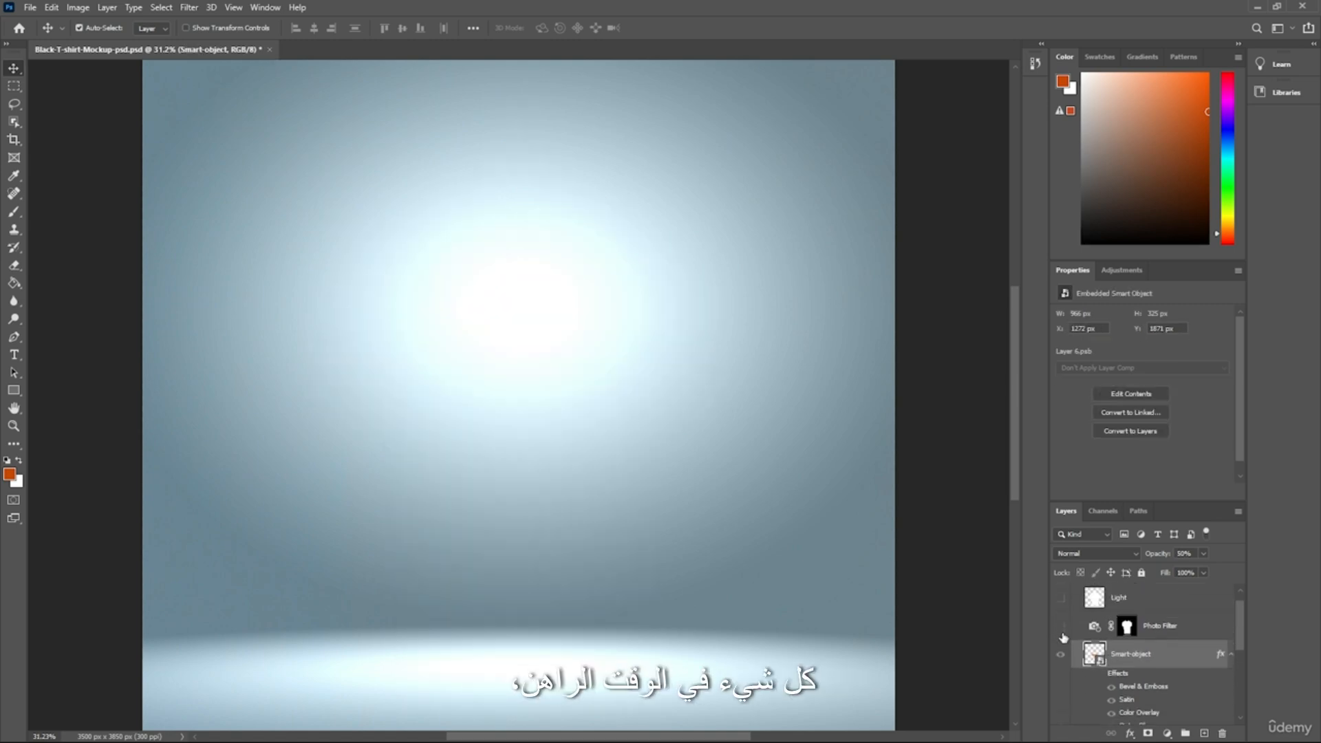
pyautogui.click(1061, 655)
pyautogui.click(1061, 656)
pyautogui.click(1061, 656)
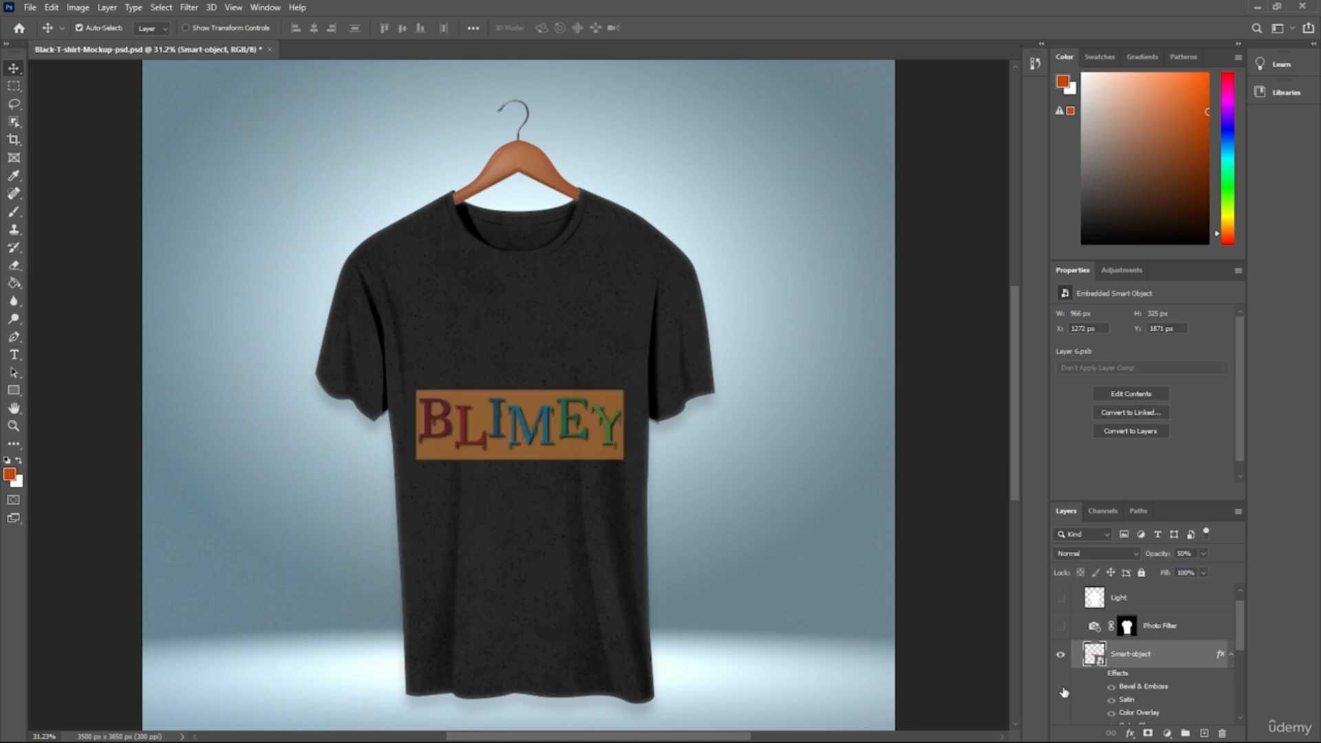
# - Turn the Smart-object layer's effects back on, but switch off Color Overlay, Outer Glow and Drop Shadow, keeping Bevel & Emboss and Satin
pyautogui.scroll(-1, 743, 401)
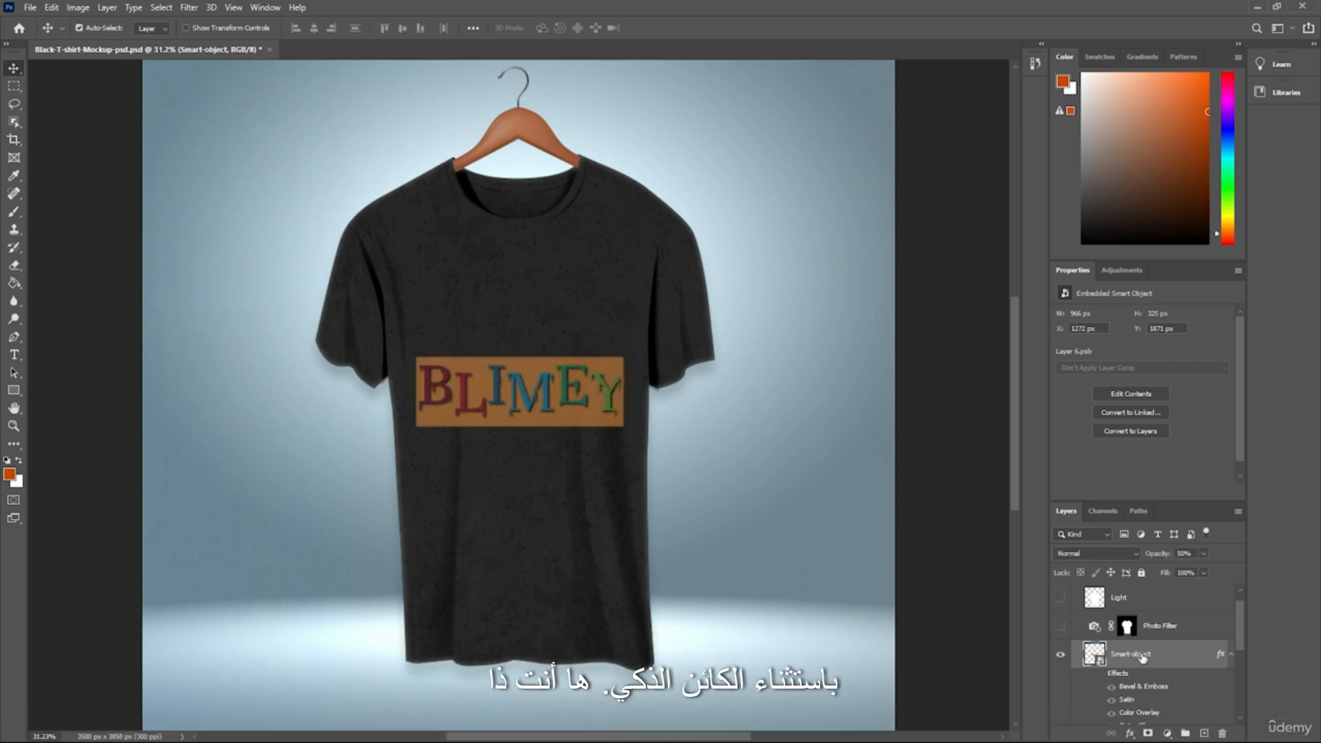
pyautogui.scroll(-2, 1149, 668)
pyautogui.click(1113, 649)
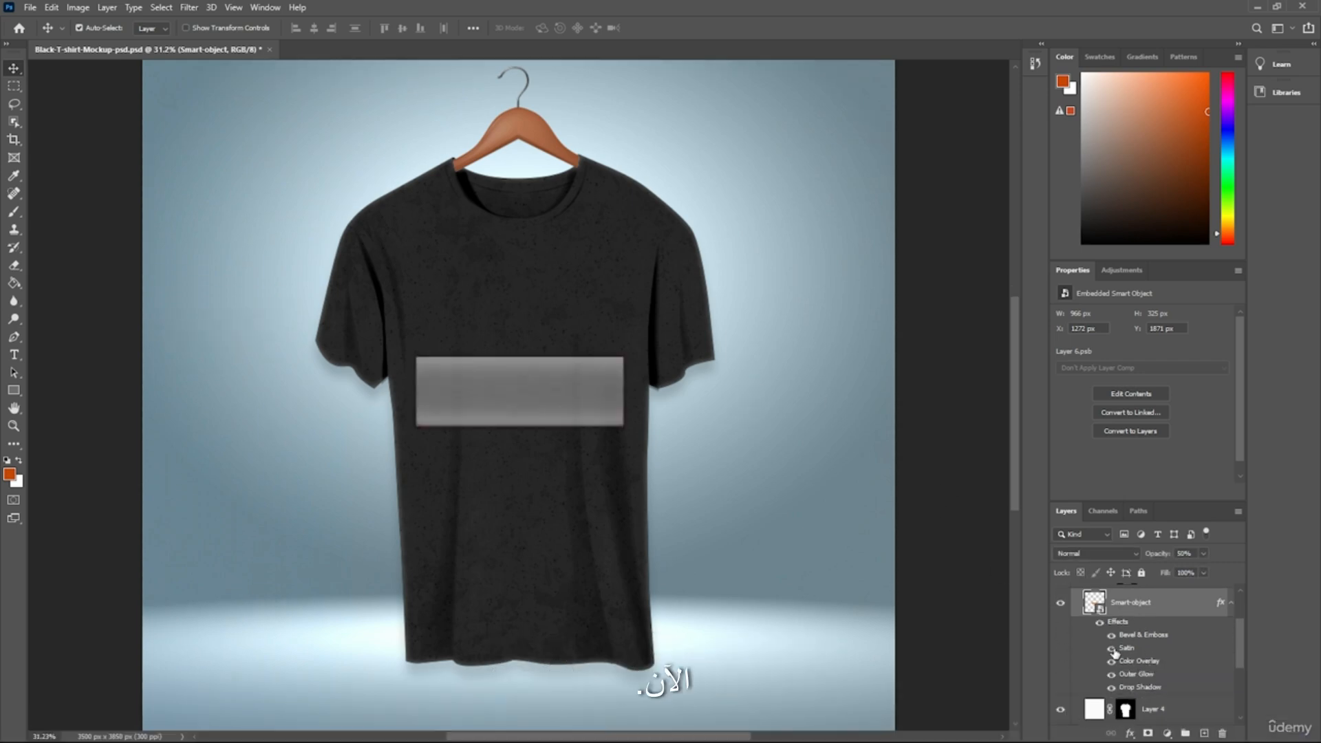
pyautogui.click(1113, 649)
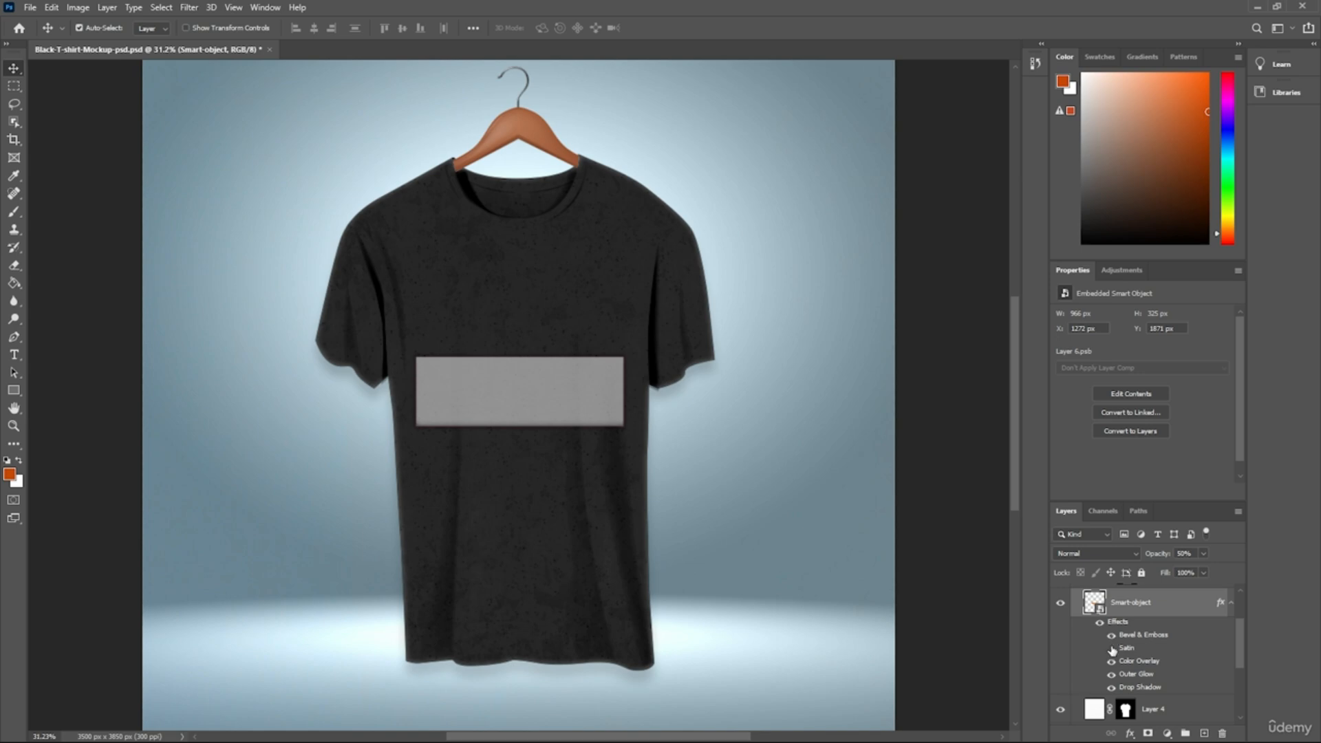
pyautogui.click(1111, 647)
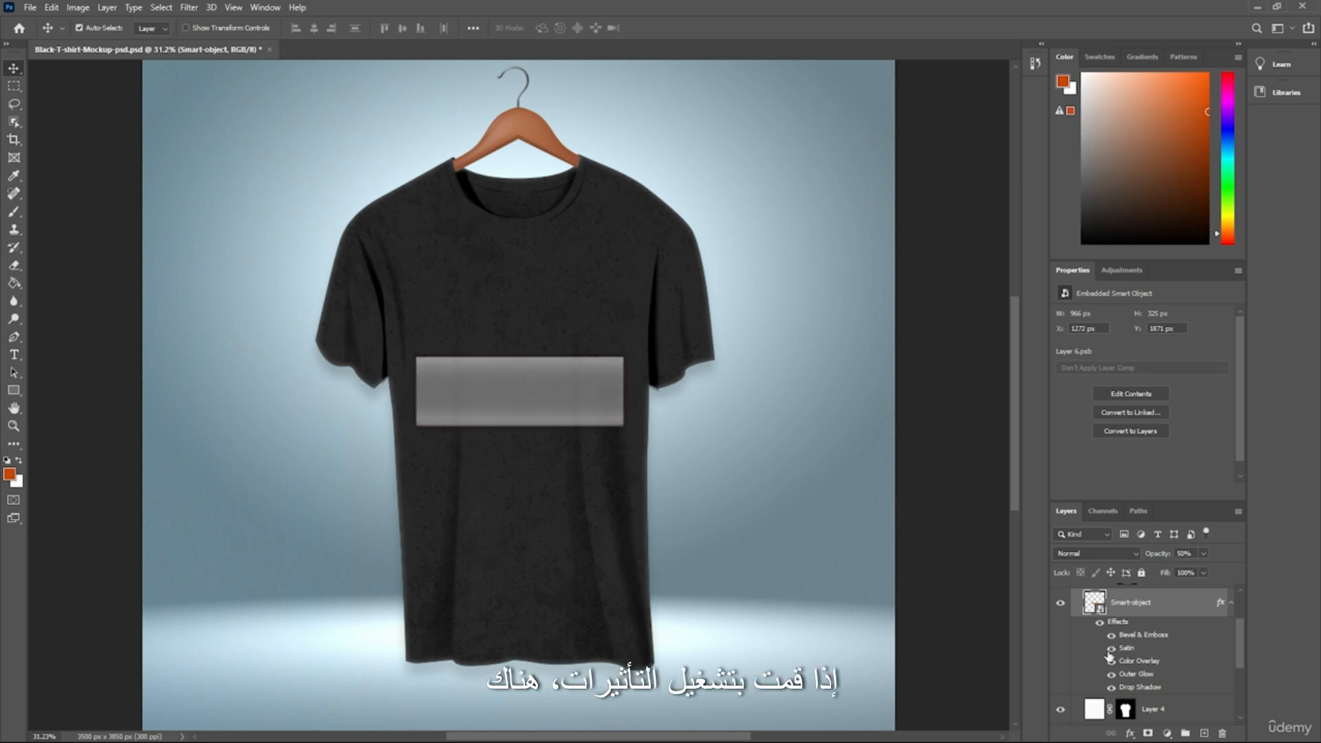
pyautogui.click(1112, 649)
pyautogui.click(1111, 649)
pyautogui.click(1111, 661)
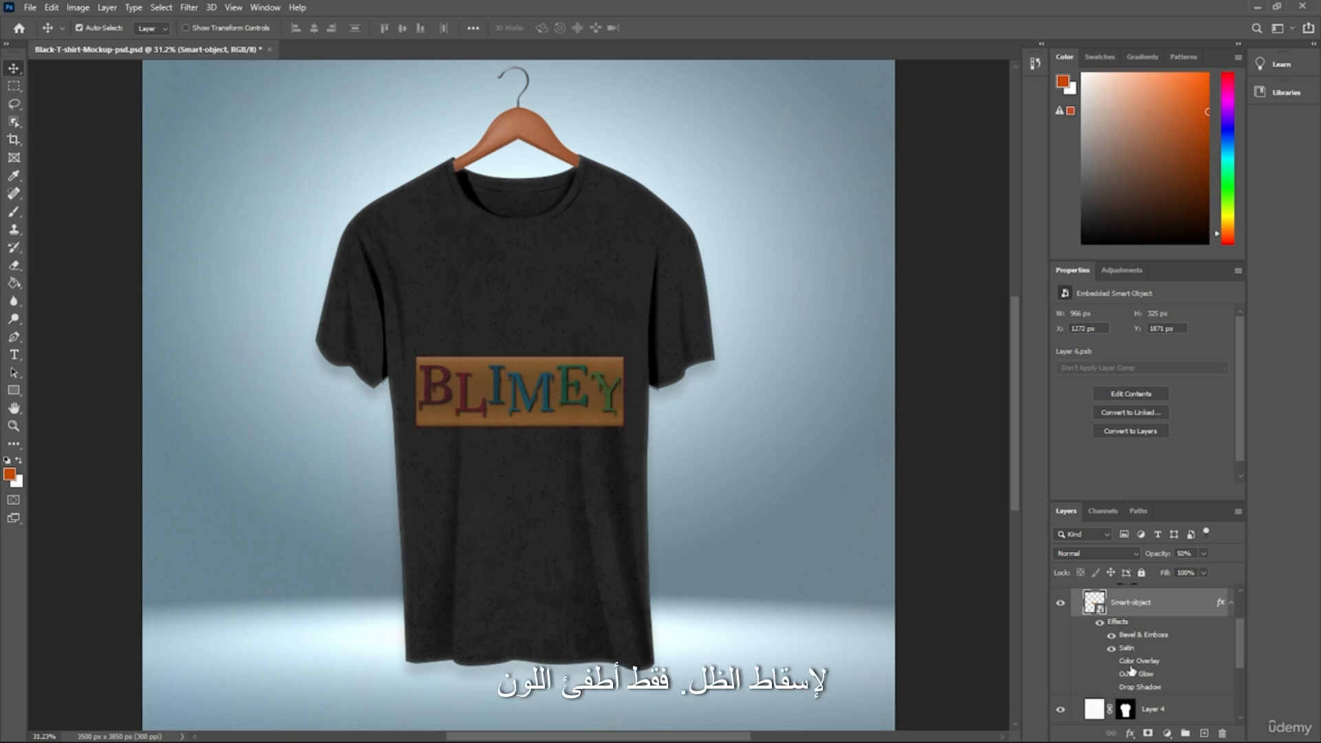
# - Collapse the Smart-object layer's effects list and examine the BLIMEY print on the shirt up close
pyautogui.moveTo(1240, 651); pyautogui.dragTo(1240, 629)
pyautogui.click(1230, 666)
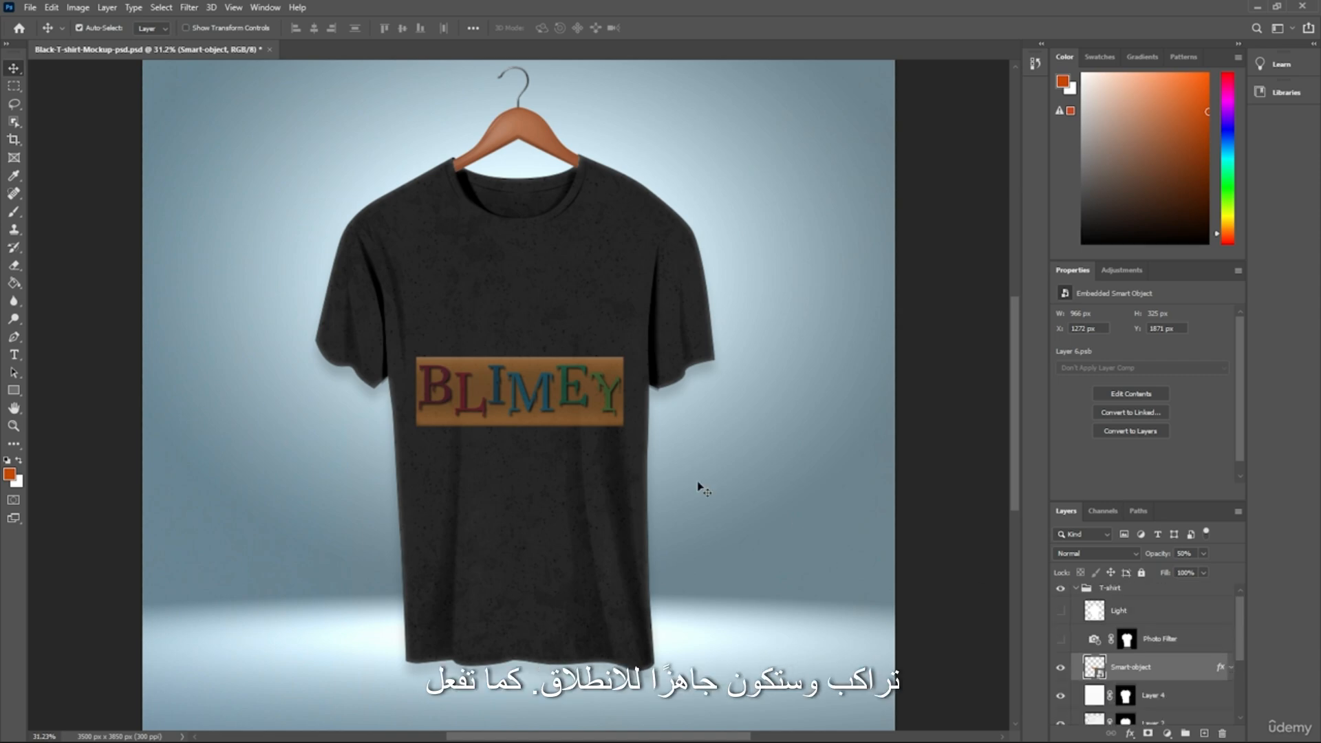
pyautogui.scroll(1, 449, 416)
pyautogui.scroll(6, 448, 416)
pyautogui.scroll(4, 644, 385)
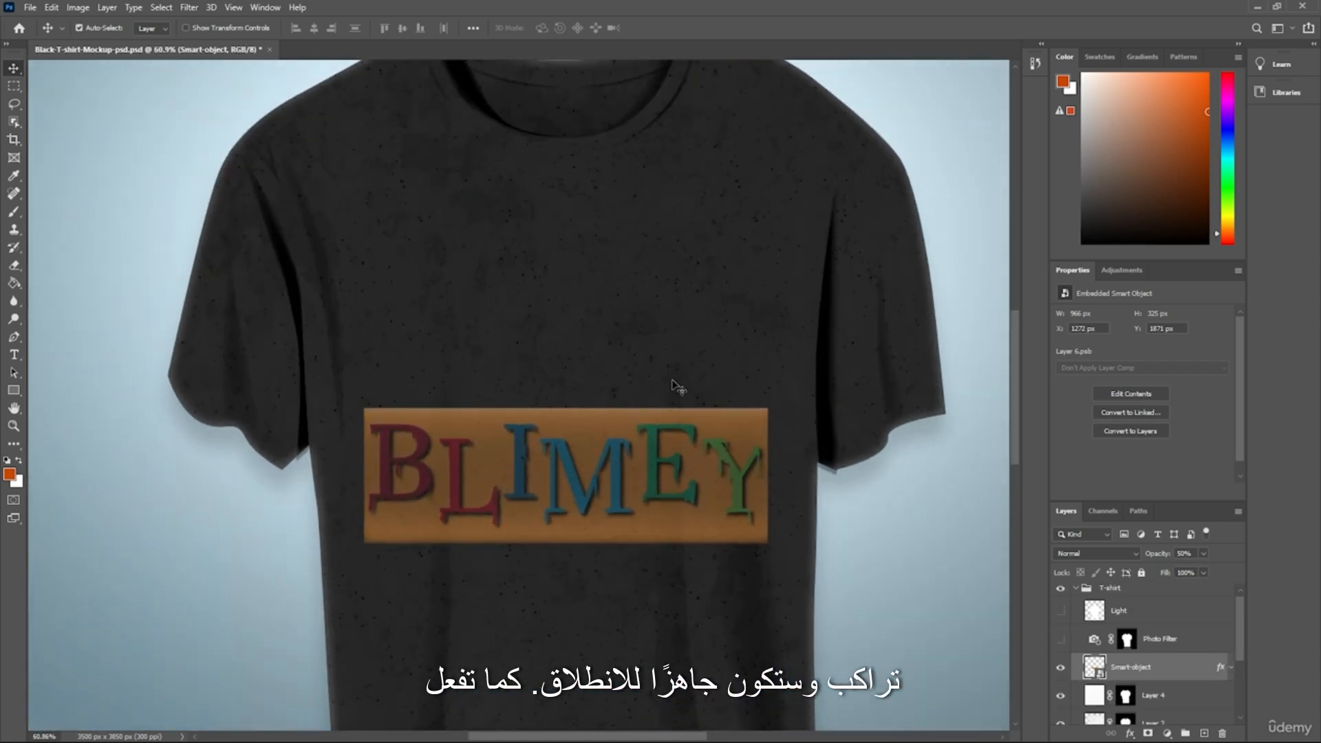
pyautogui.scroll(-4, 643, 388)
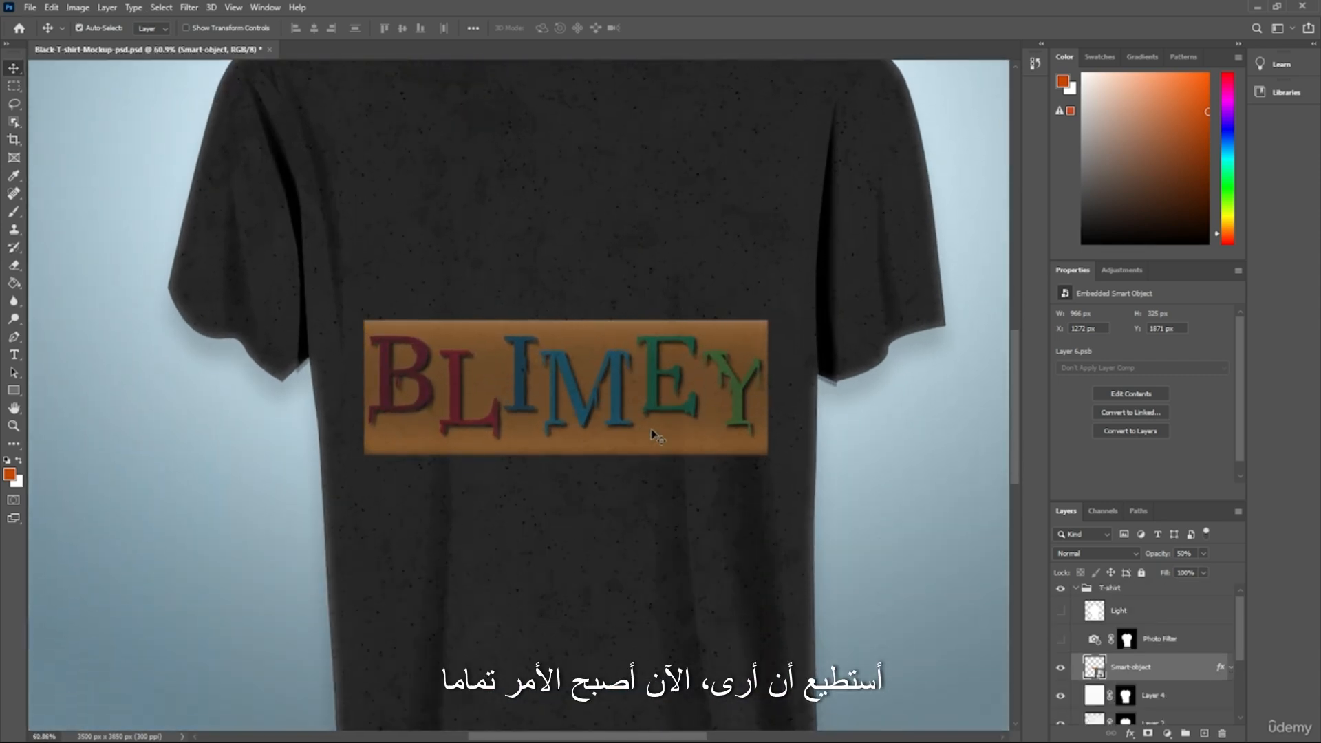
# - Edit the Smart-object layer's contents, move the BLIMEY artwork up about 508 px to the chest area, and save and close it
pyautogui.scroll(1, 640, 413)
pyautogui.scroll(-6, 630, 386)
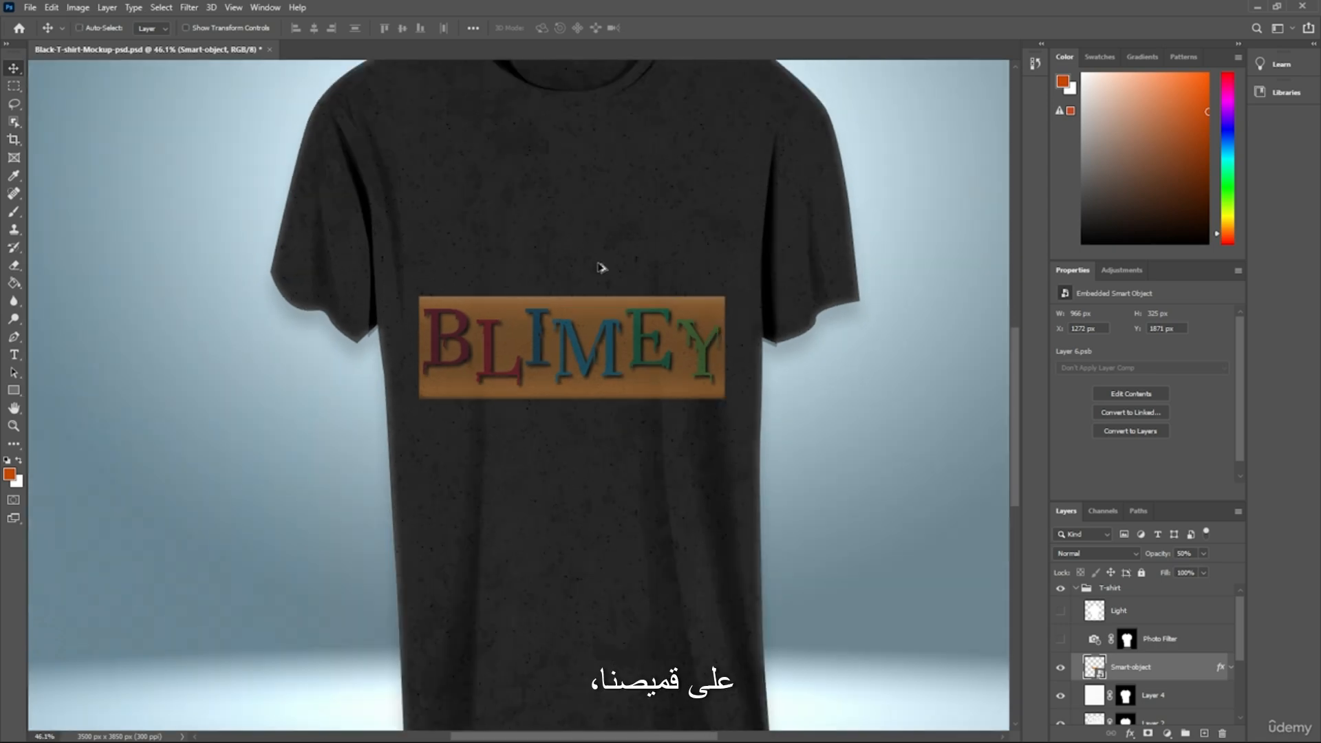
pyautogui.scroll(3, 708, 307)
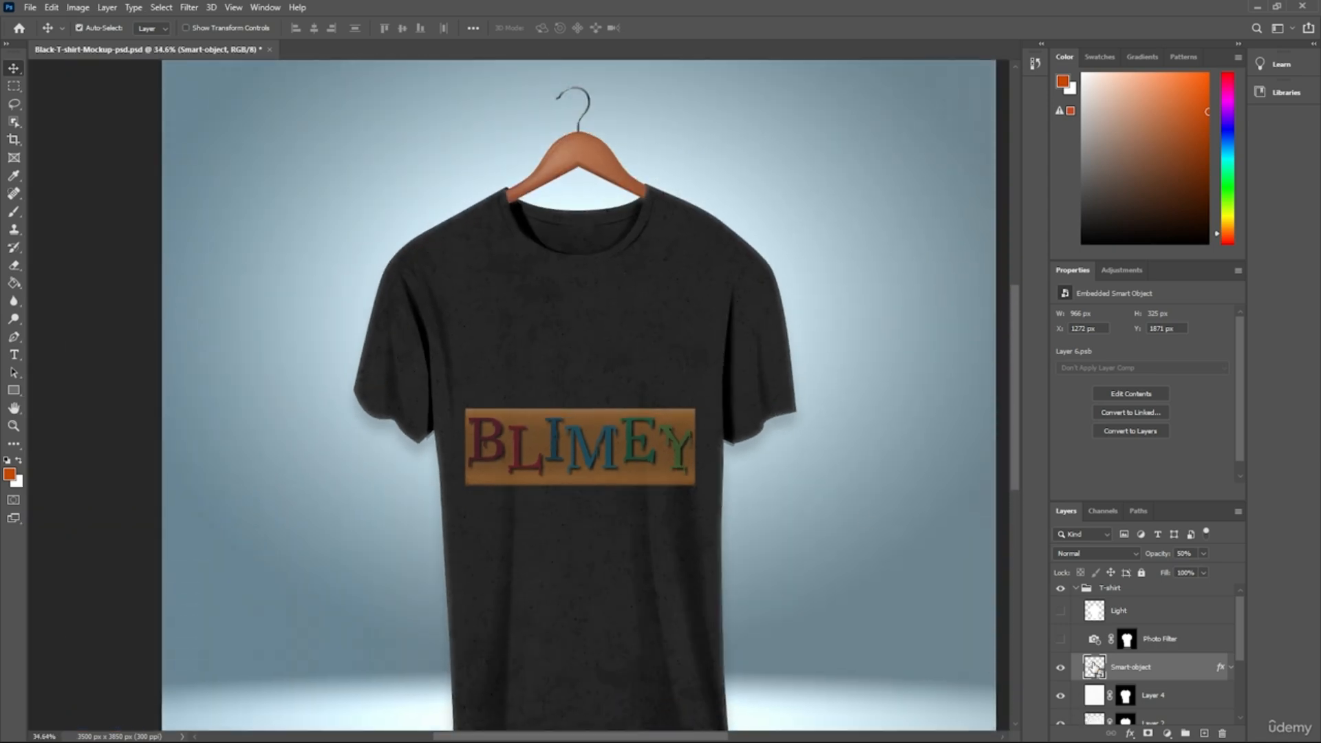
pyautogui.scroll(-1, 579, 330)
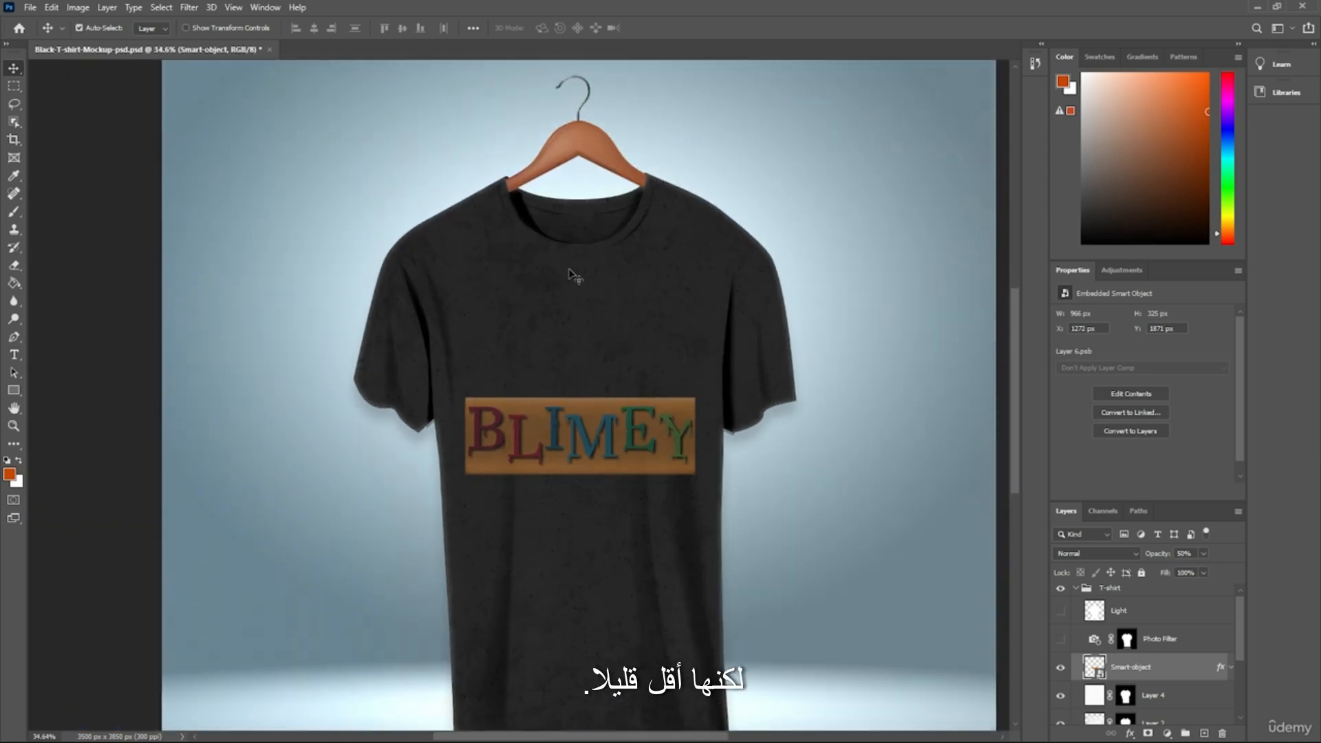
pyautogui.scroll(1, 576, 275)
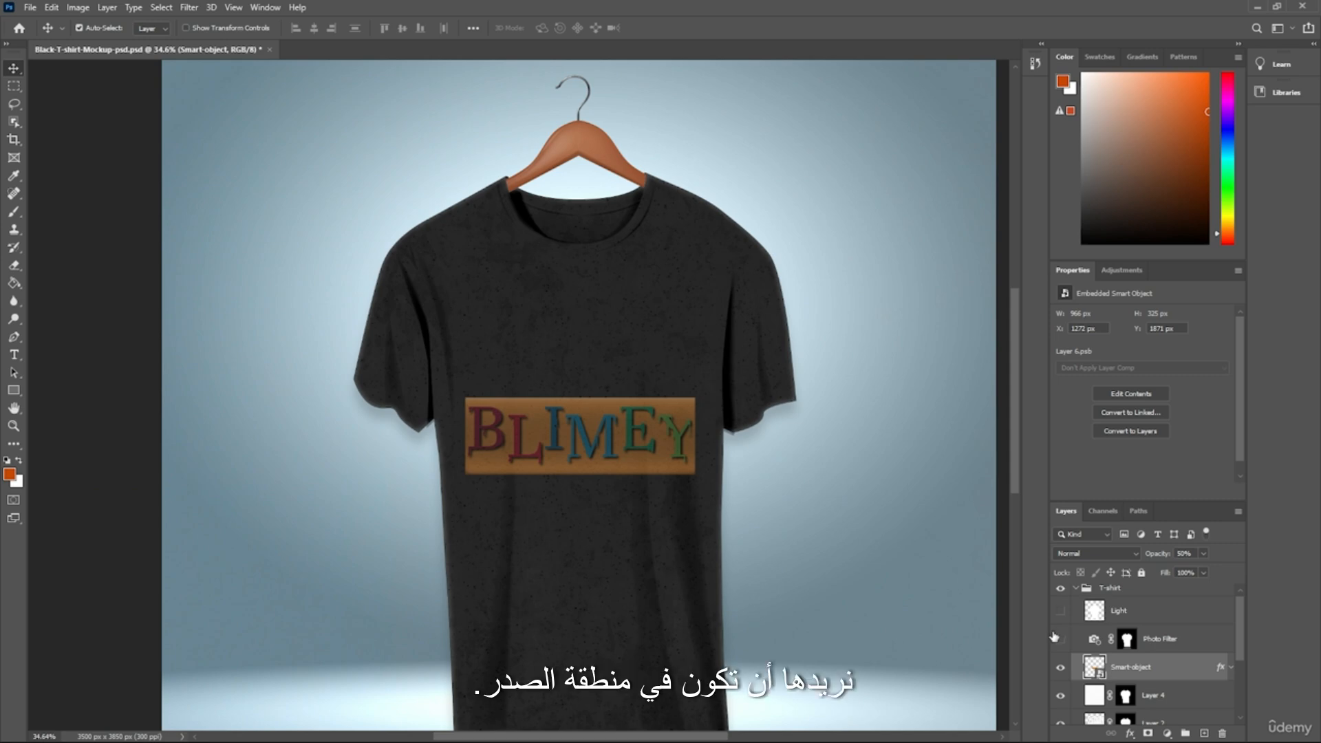
pyautogui.doubleClick(1093, 667)
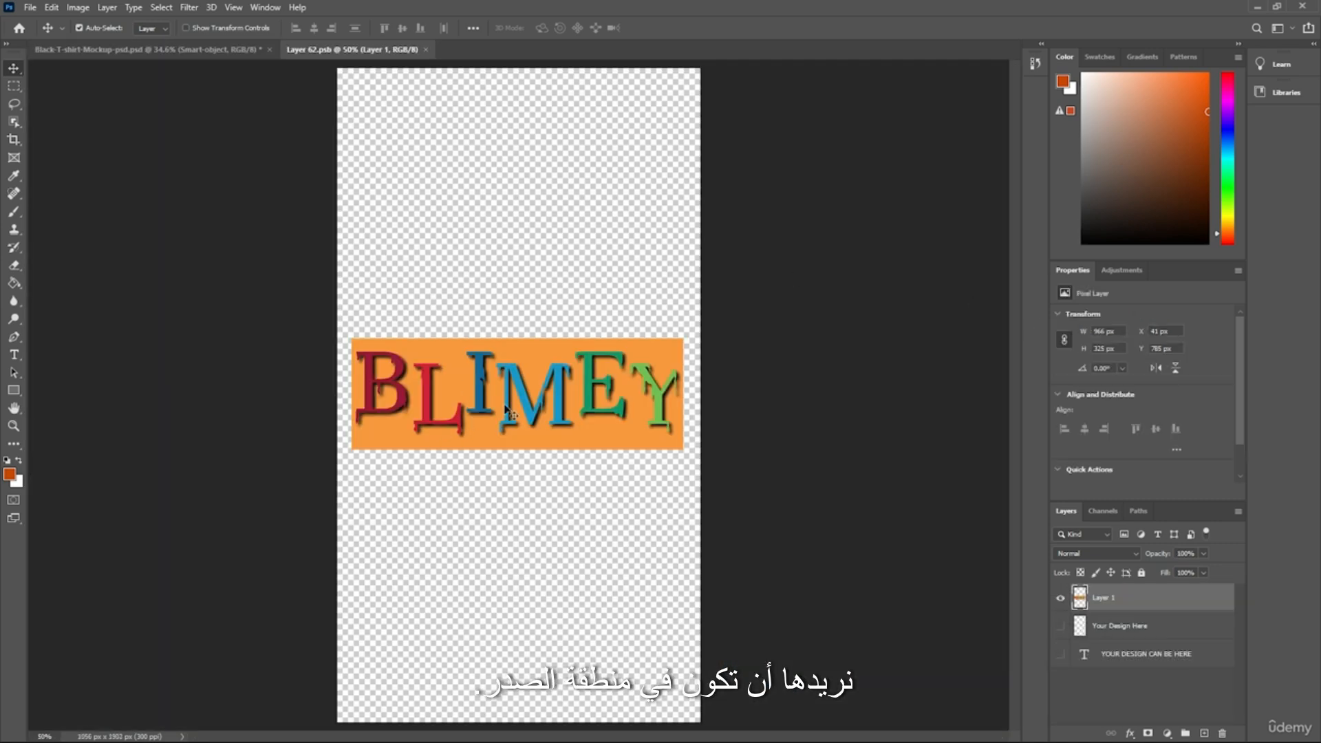
pyautogui.moveTo(510, 413); pyautogui.dragTo(509, 229)
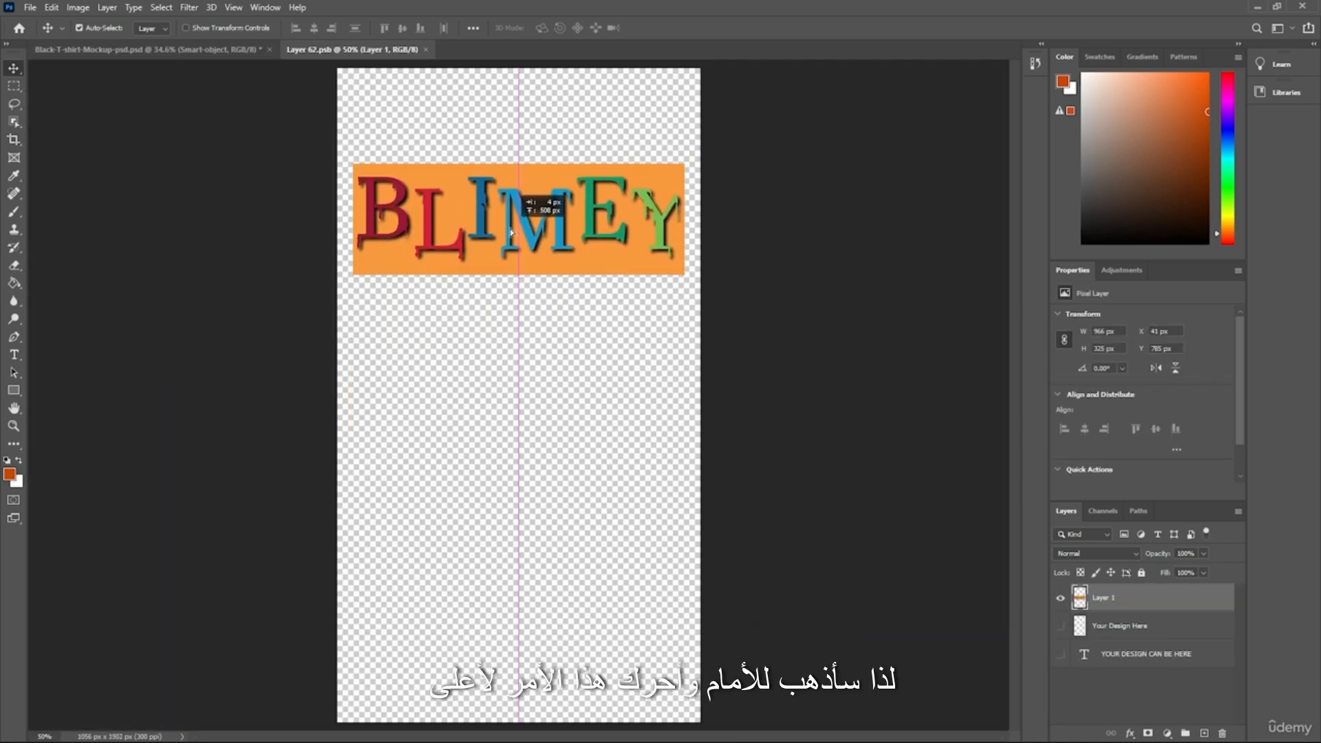
pyautogui.click(789, 484)
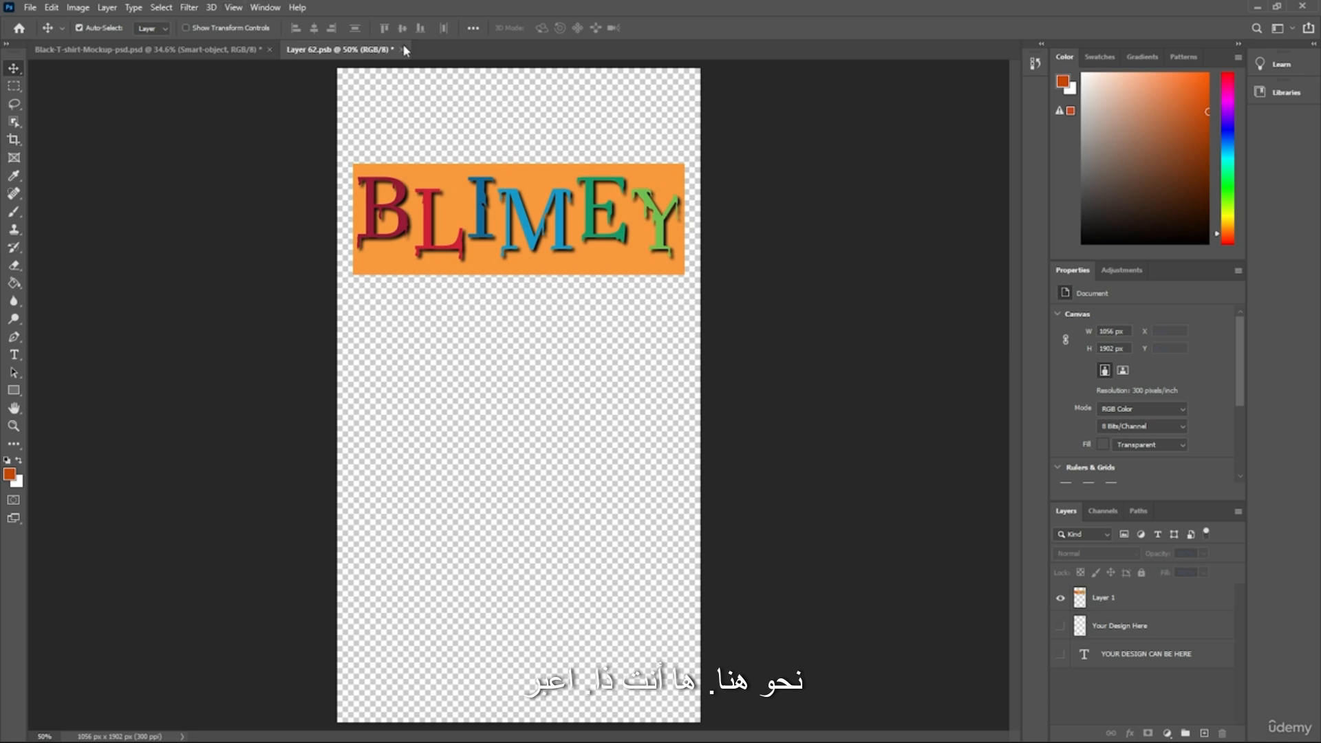
pyautogui.click(401, 50)
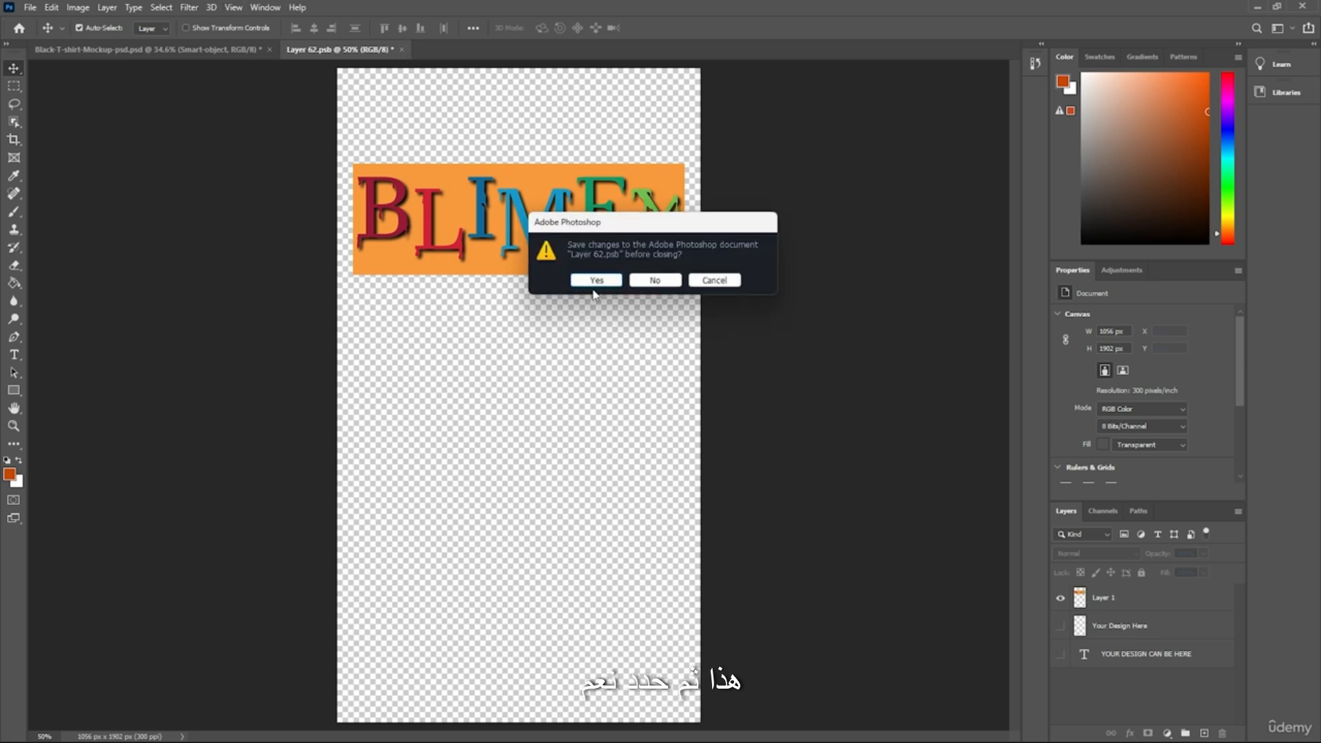
pyautogui.click(595, 278)
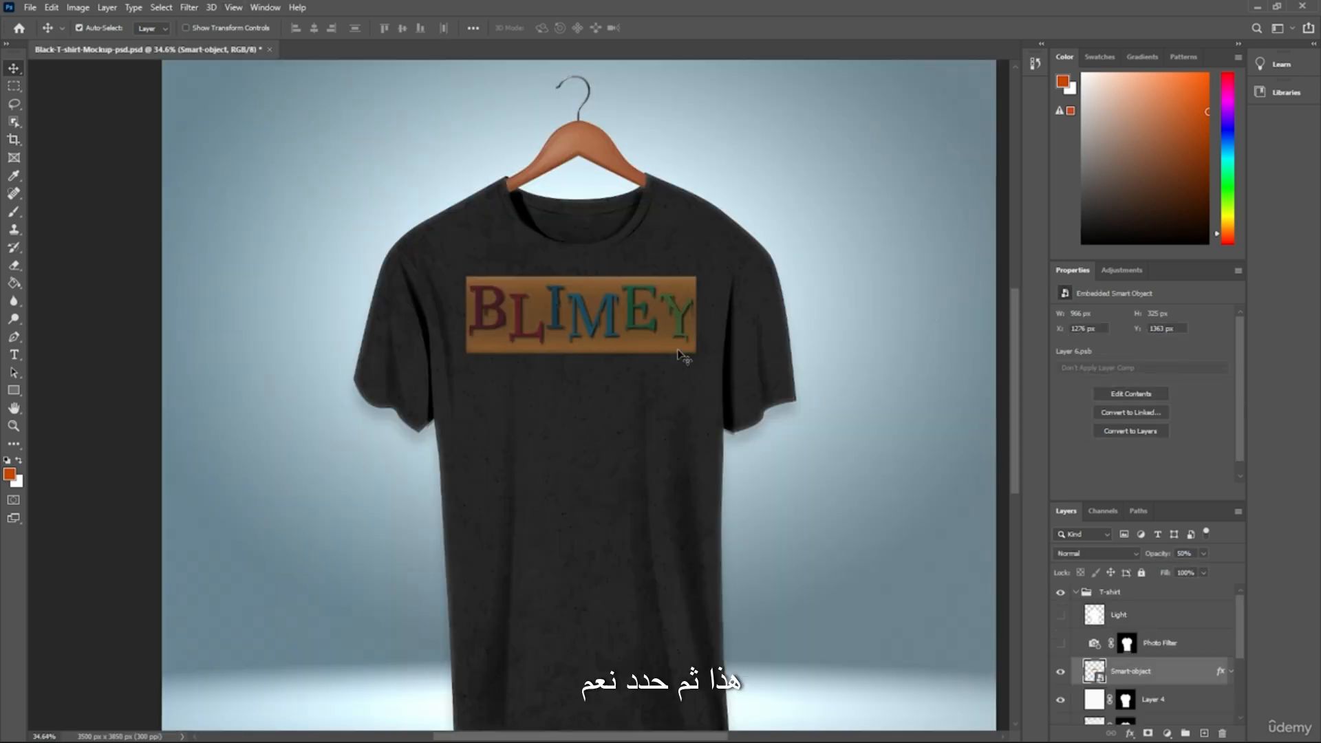
# - Reopen the Smart-object layer's contents, move the BLIMEY artwork down about 104 px, and save and close it
pyautogui.doubleClick(1094, 672)
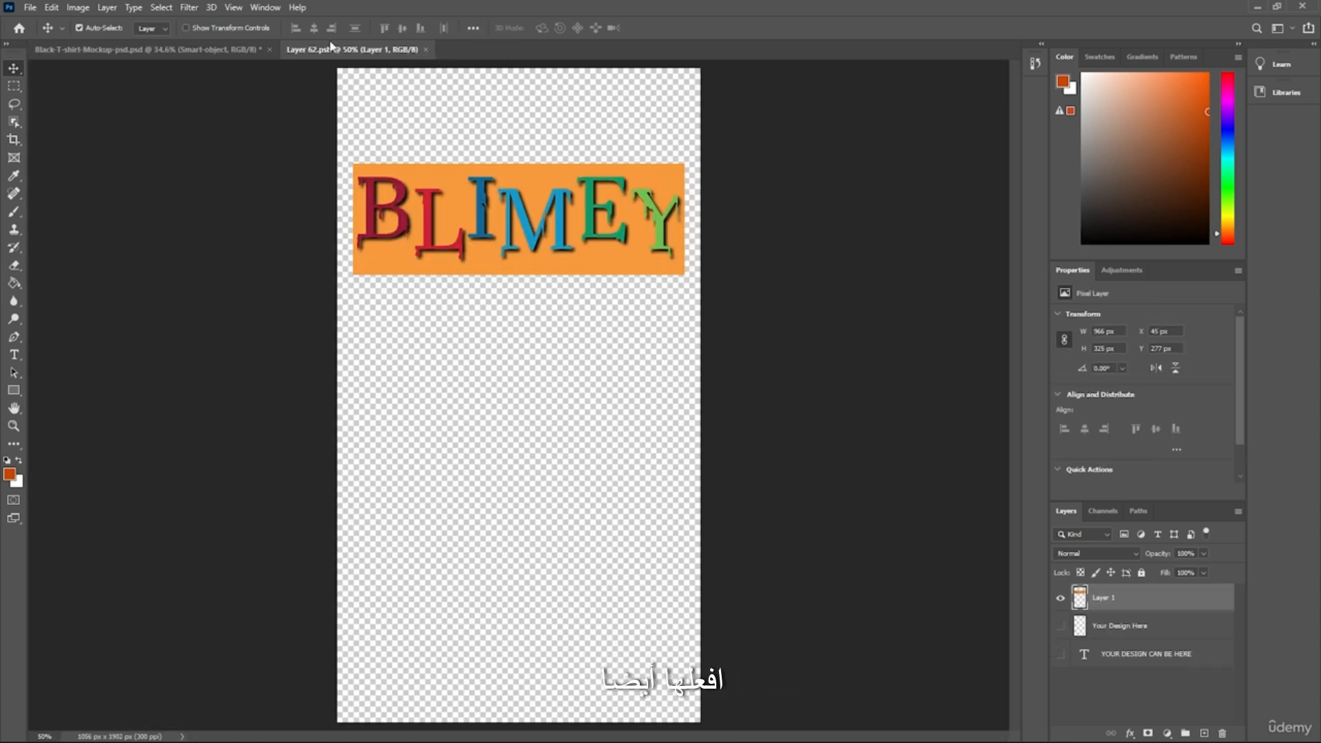
pyautogui.moveTo(523, 172); pyautogui.dragTo(523, 208)
pyautogui.click(841, 389)
pyautogui.click(402, 49)
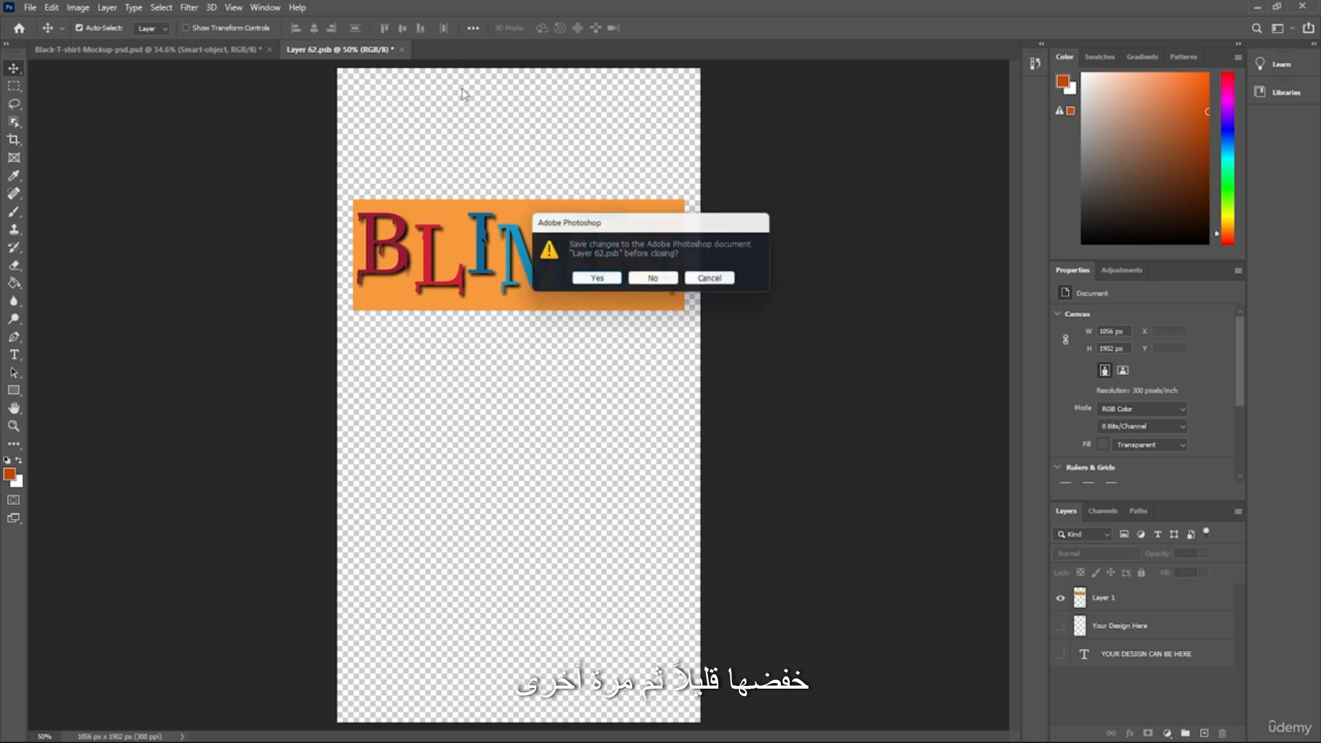
pyautogui.click(593, 281)
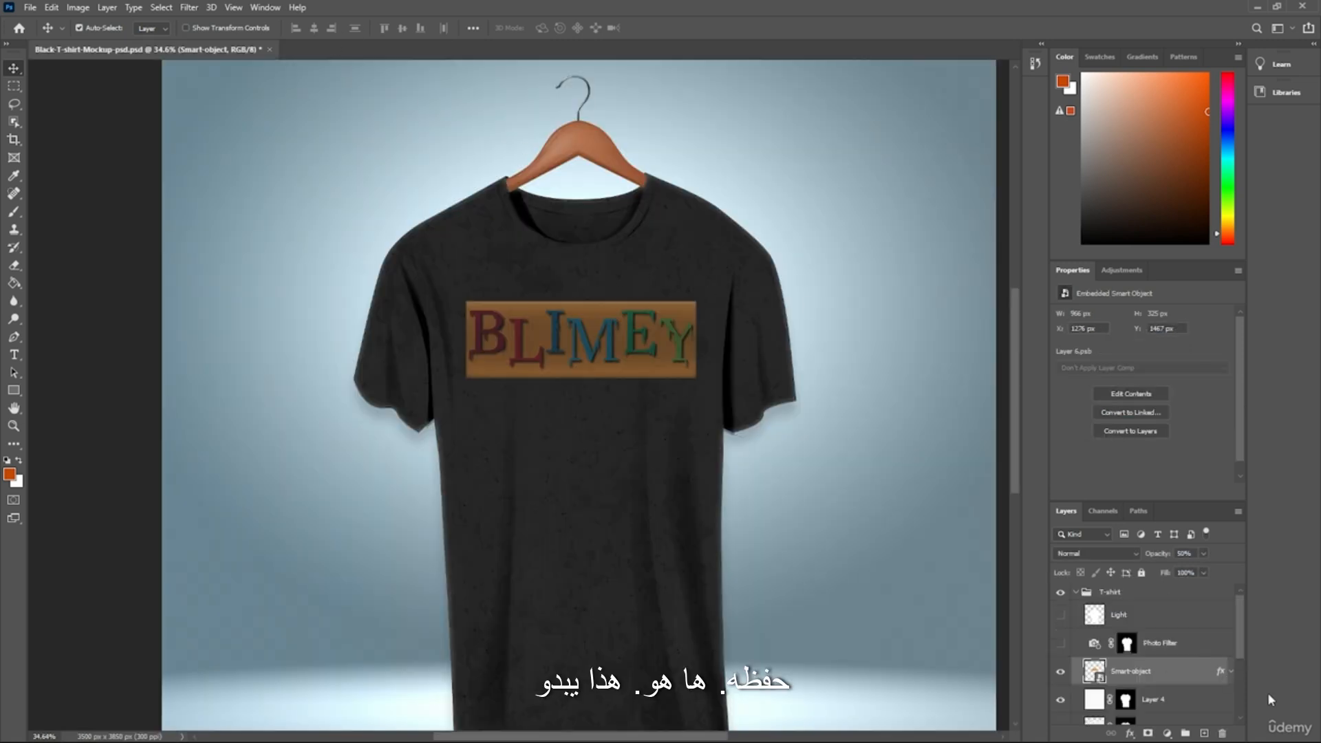
# - Expand the Smart-object layer's effects list and preview Color Overlay by toggling it on and off
pyautogui.click(1231, 671)
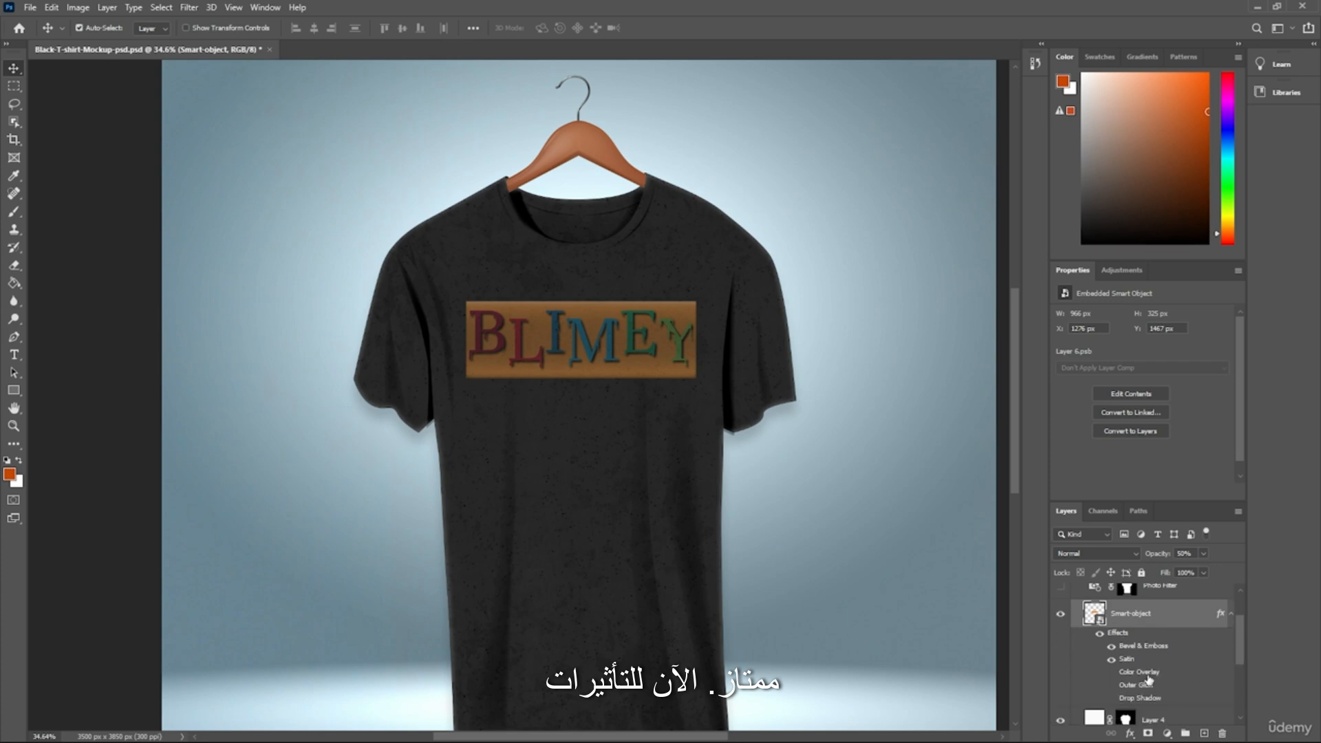
pyautogui.click(1111, 672)
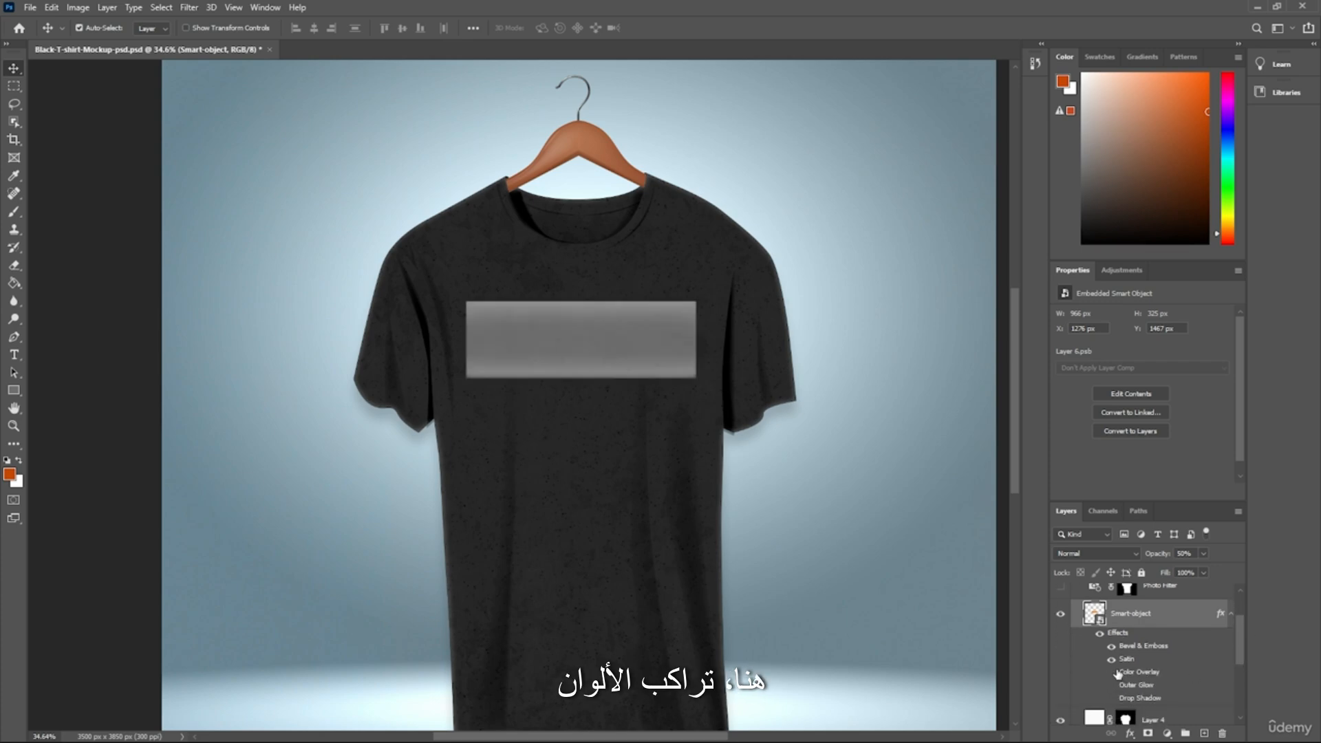
pyautogui.click(1112, 672)
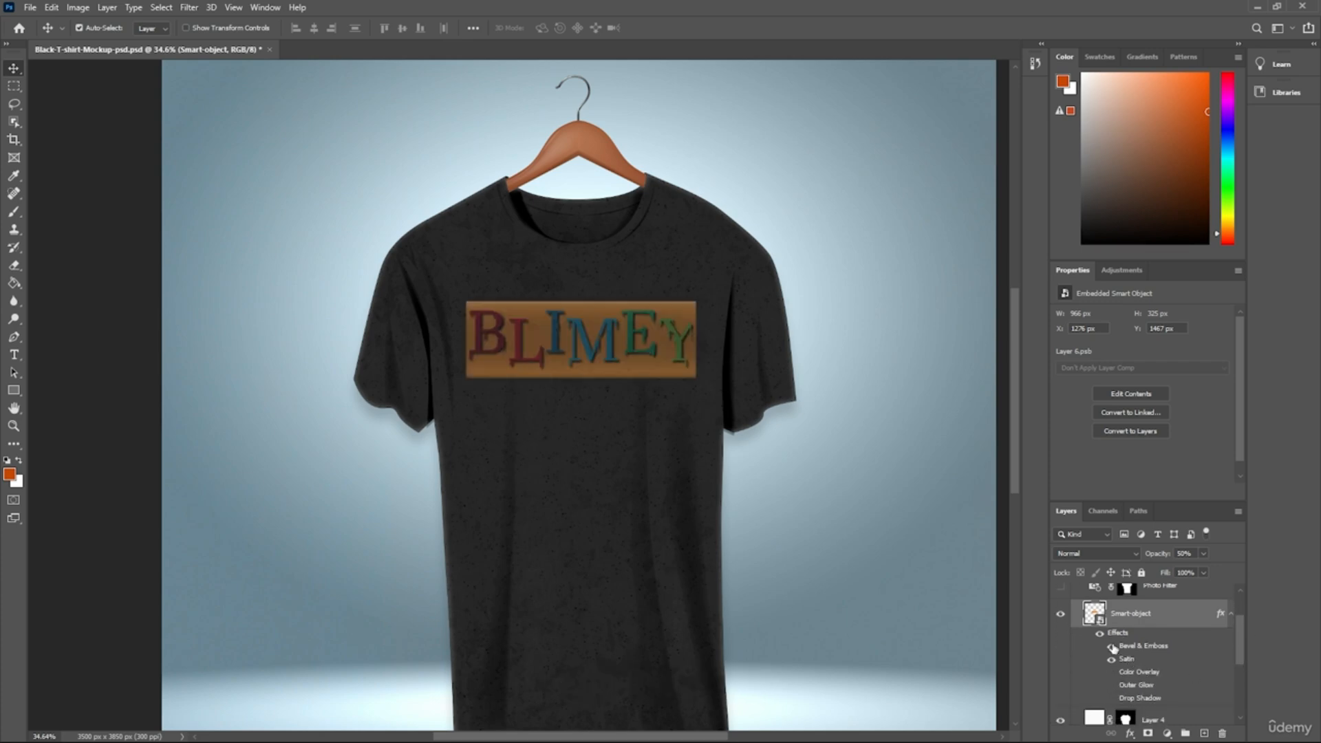
# - Switch off the Smart-object layer's Bevel & Emboss effect, leaving its settings unedited
pyautogui.doubleClick(1113, 646)
pyautogui.click(881, 164)
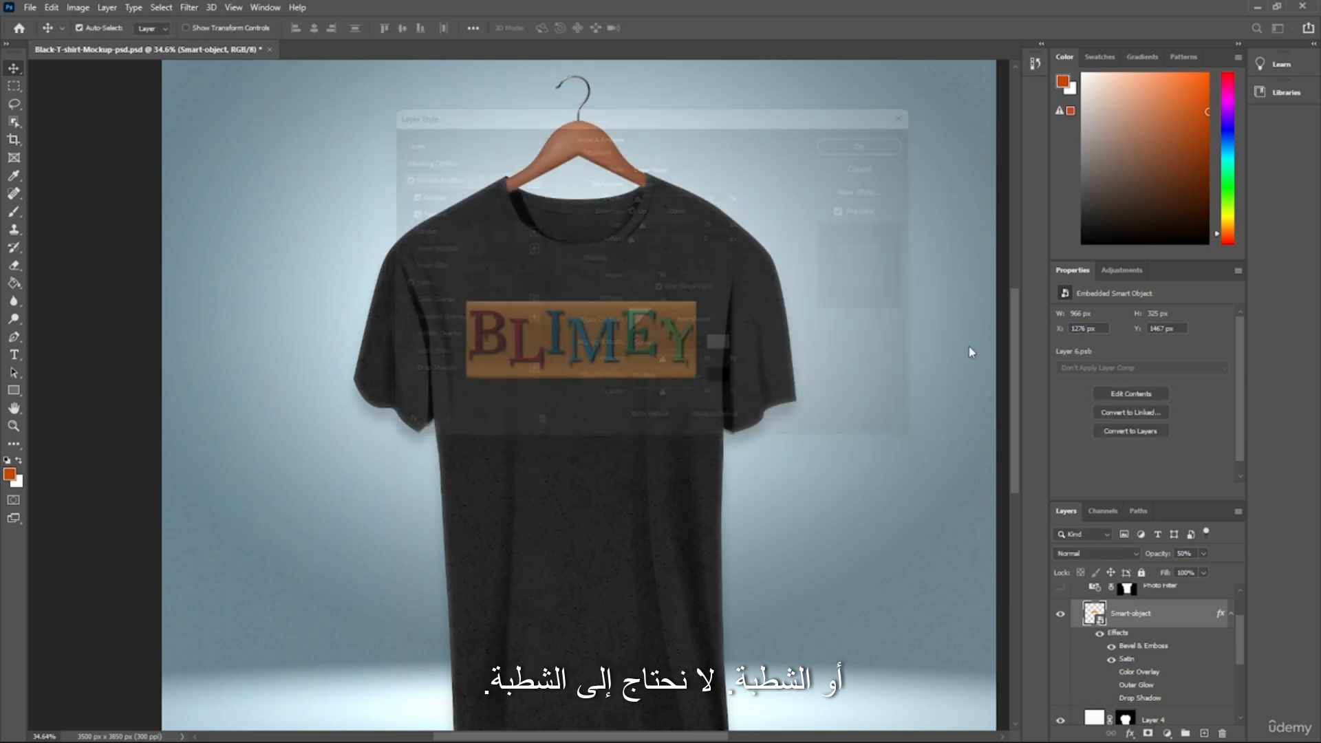
pyautogui.click(1111, 647)
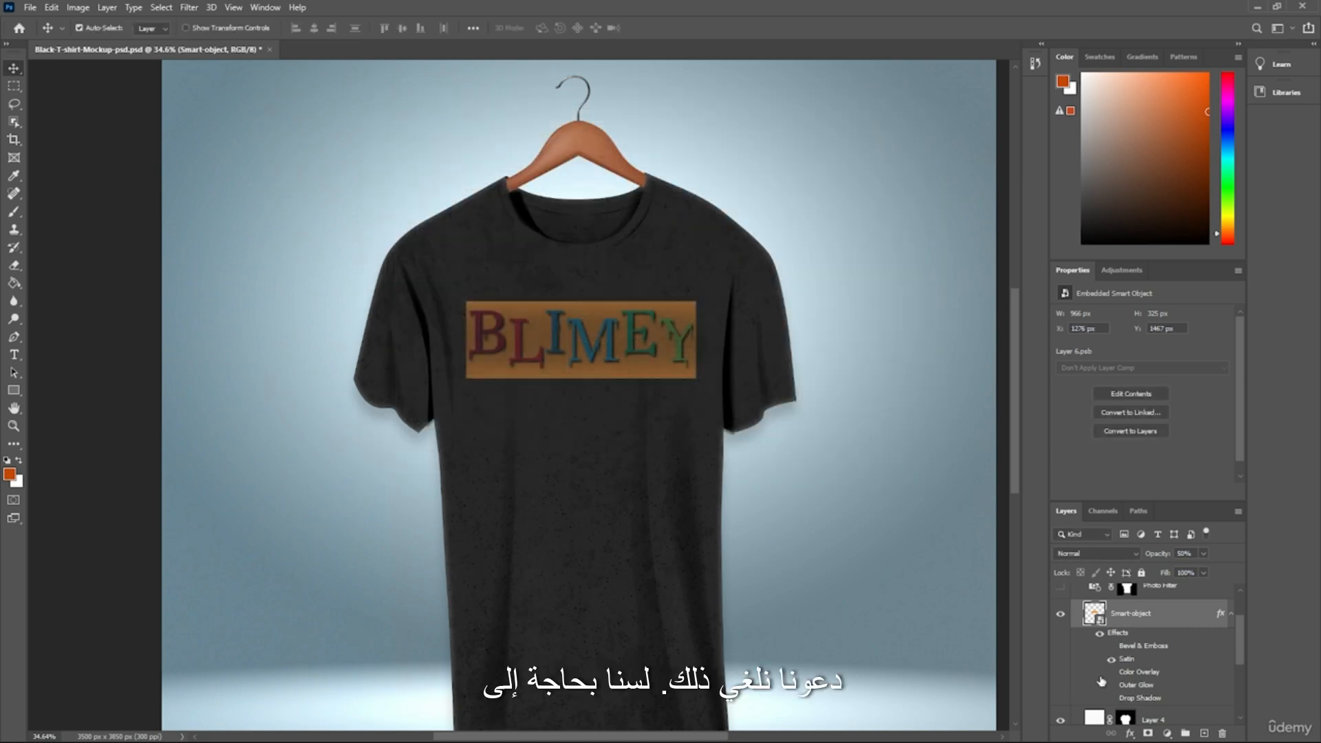
# - Edit the Smart-object layer's Satin effect, trying the Linear Burn blend mode and settling on Soft Light
pyautogui.doubleClick(1132, 660)
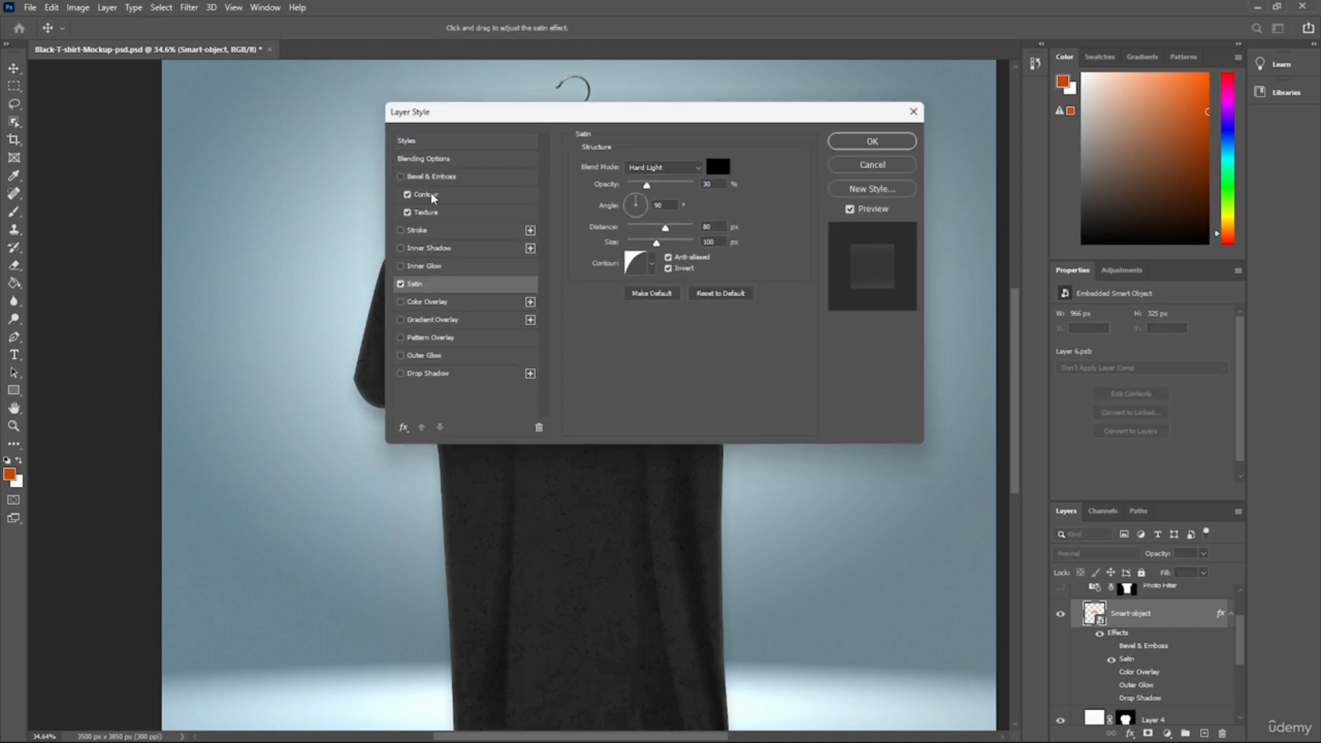
pyautogui.moveTo(651, 123); pyautogui.dragTo(375, 300)
pyautogui.click(394, 346)
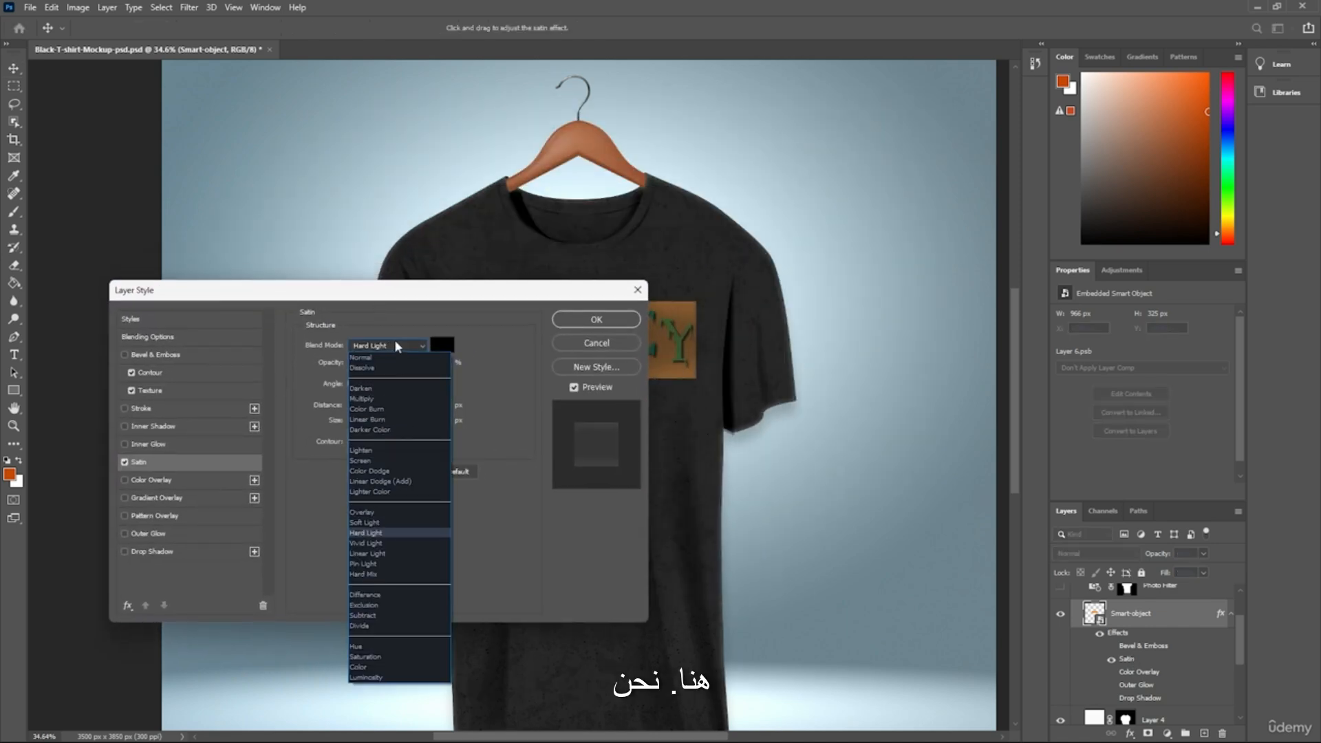
pyautogui.click(394, 418)
pyautogui.moveTo(517, 295)
pyautogui.mouseDown()
pyautogui.moveTo(435, 428)
pyautogui.moveTo(620, 454)
pyautogui.mouseUp()
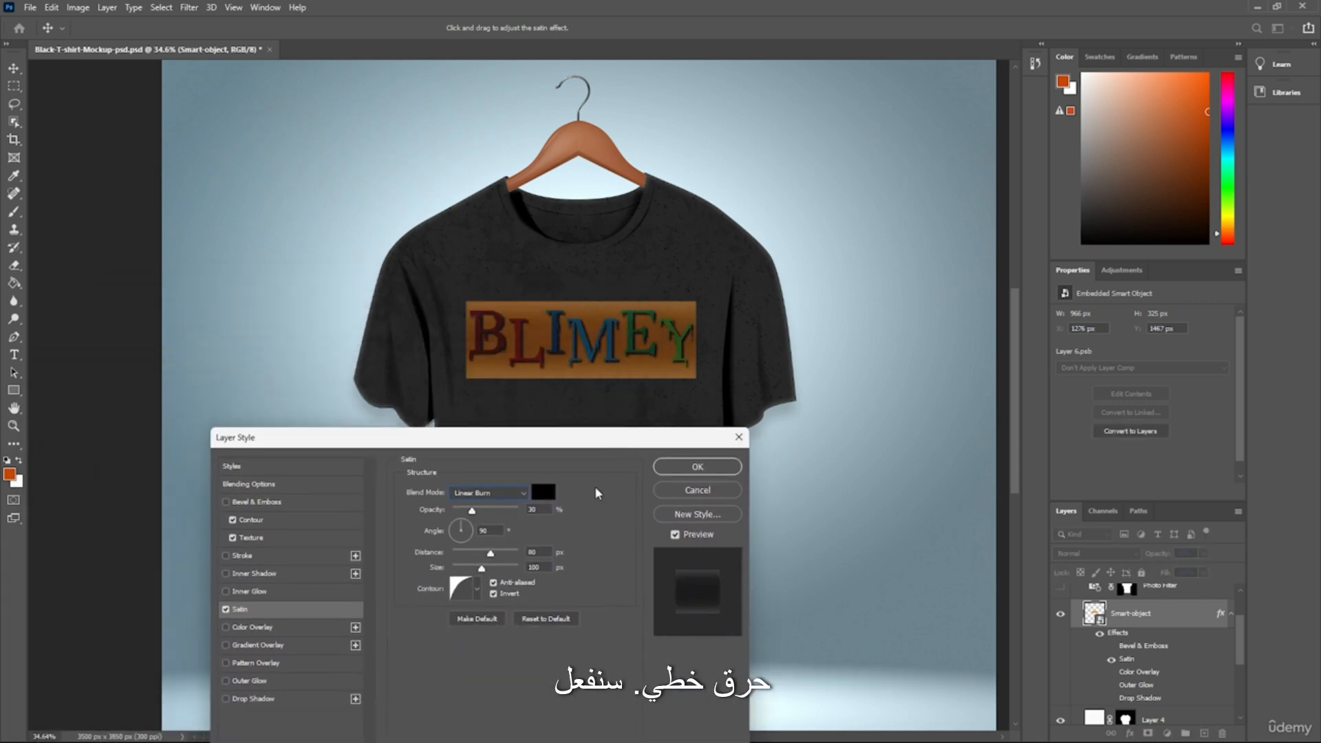
pyautogui.click(498, 493)
pyautogui.click(485, 576)
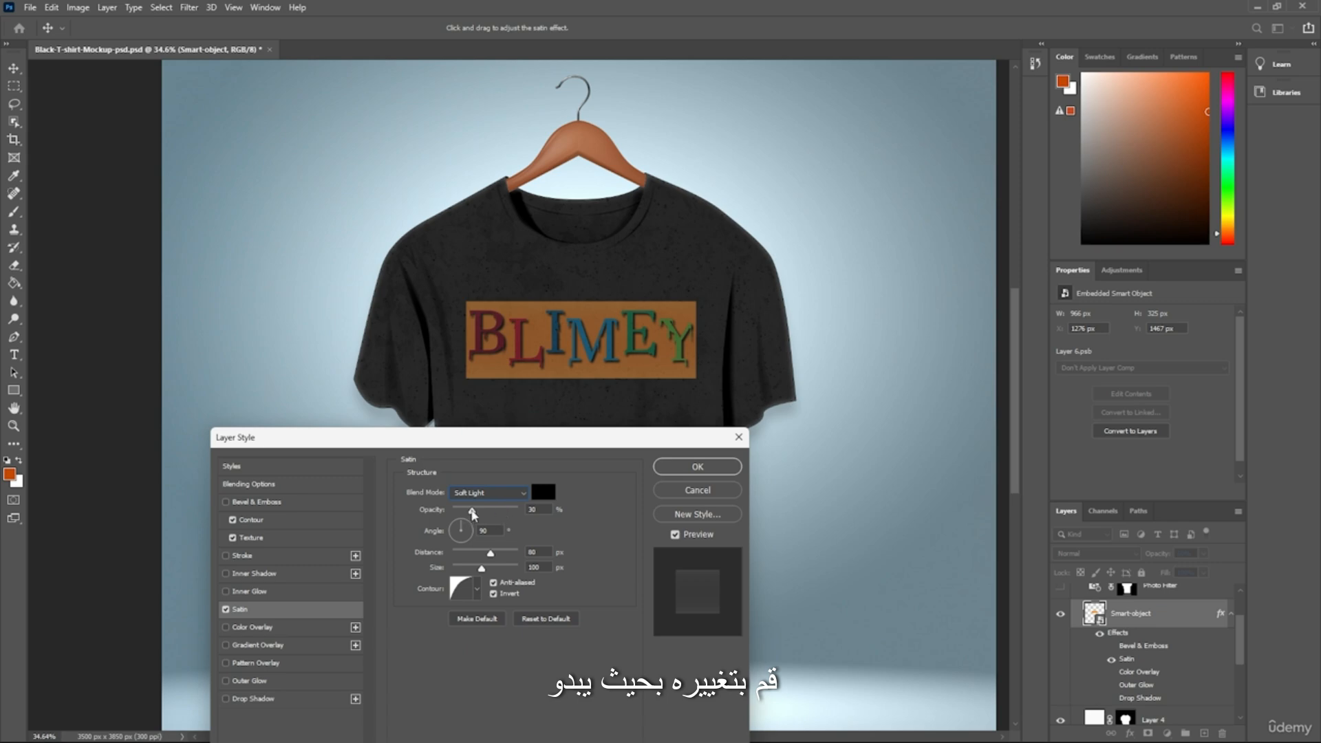
# - Set the Satin opacity to 2% and angle to 16°, choose the third, V-shaped contour preset, and apply the layer style
pyautogui.moveTo(464, 512); pyautogui.dragTo(460, 515)
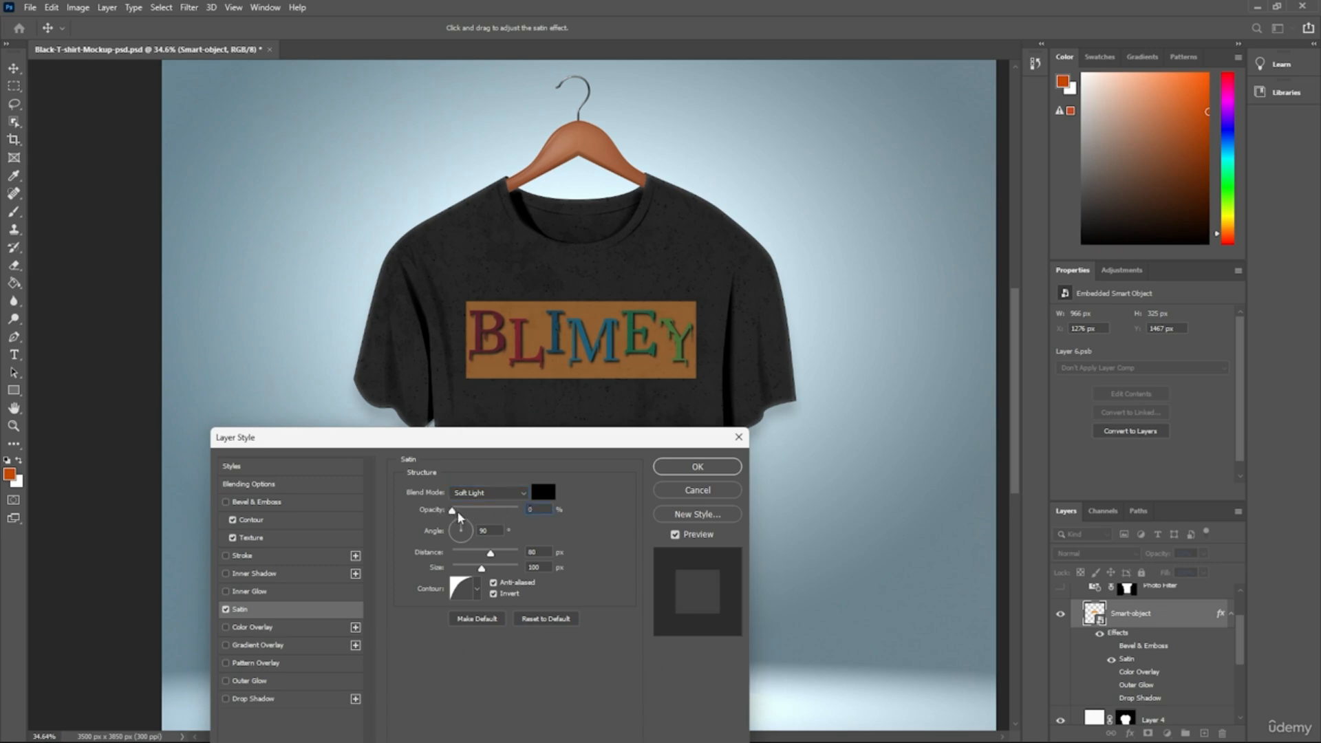
pyautogui.moveTo(585, 525); pyautogui.dragTo(353, 513)
pyautogui.click(475, 586)
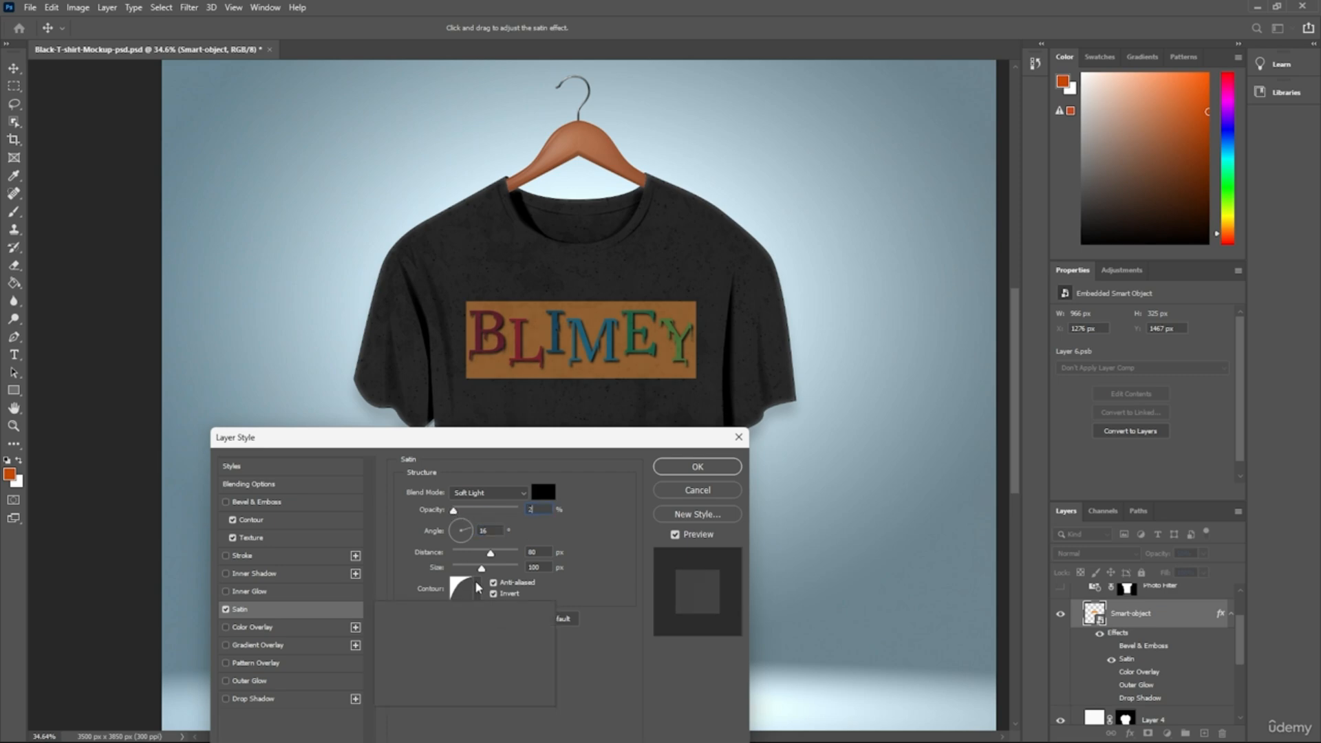
pyautogui.click(440, 621)
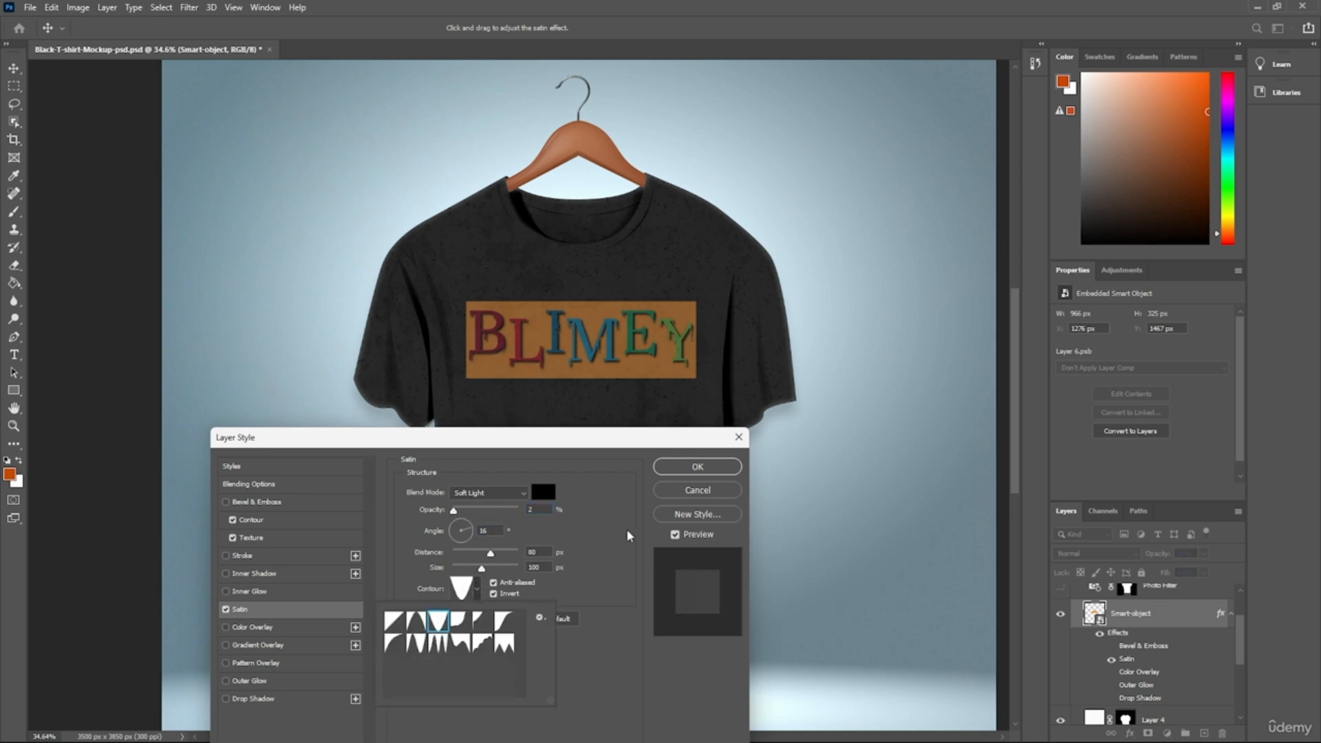
pyautogui.click(680, 468)
# - Hide all layer effects throughout the T-shirt mockup document
pyautogui.scroll(2, 580, 346)
pyautogui.scroll(4, 580, 346)
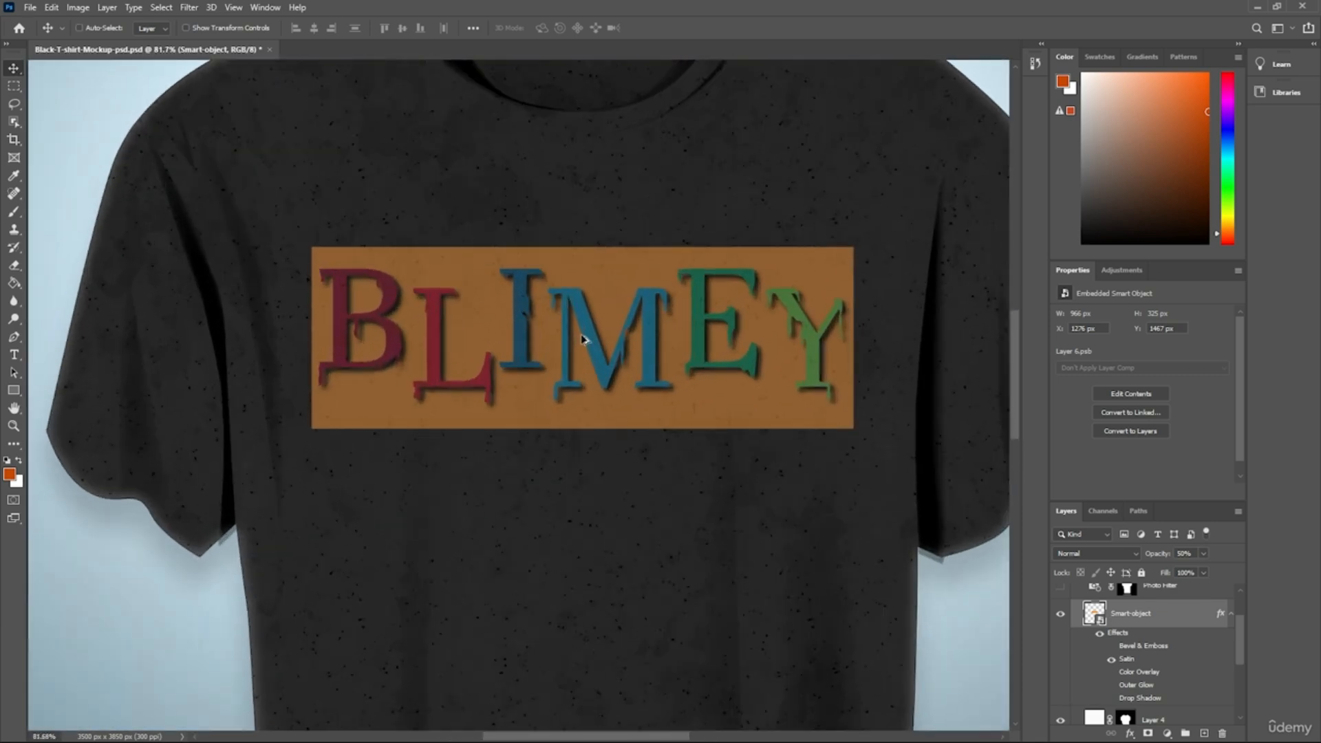
pyautogui.scroll(1, 566, 379)
pyautogui.scroll(-1, 566, 377)
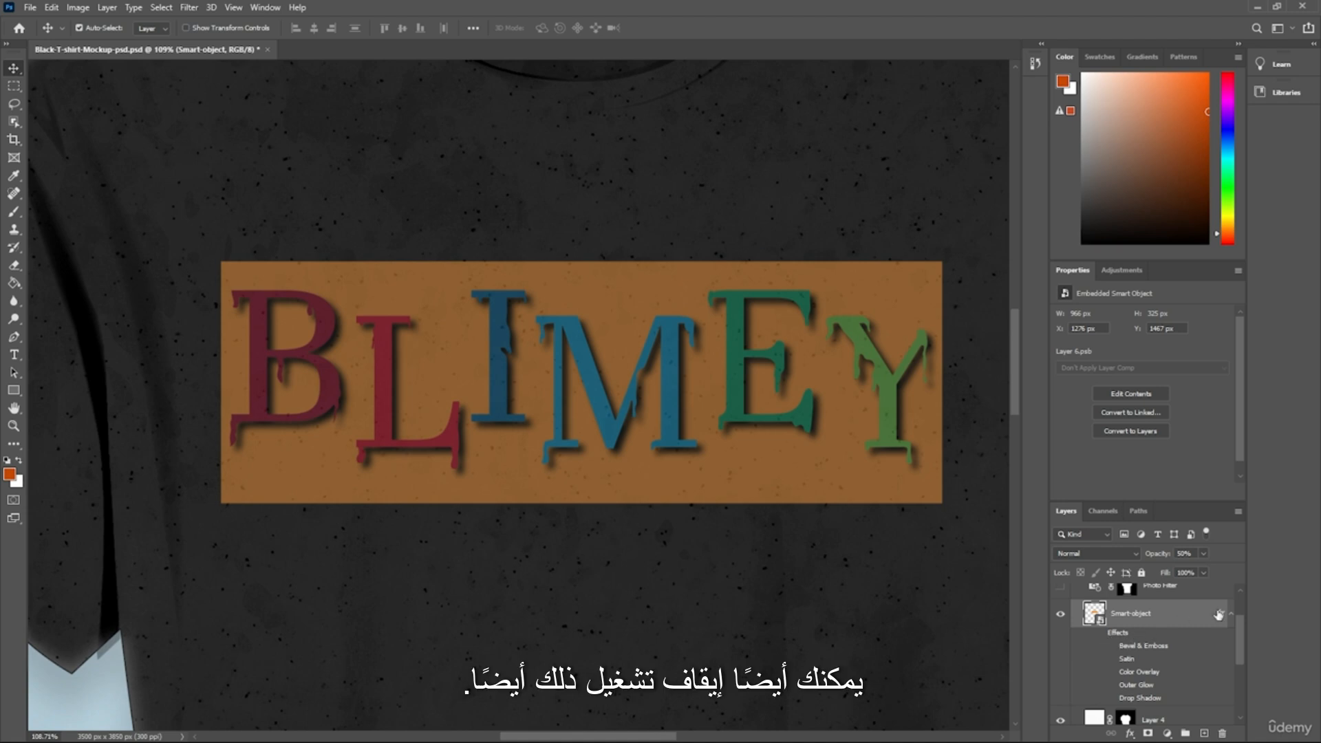
pyautogui.rightClick(1125, 641)
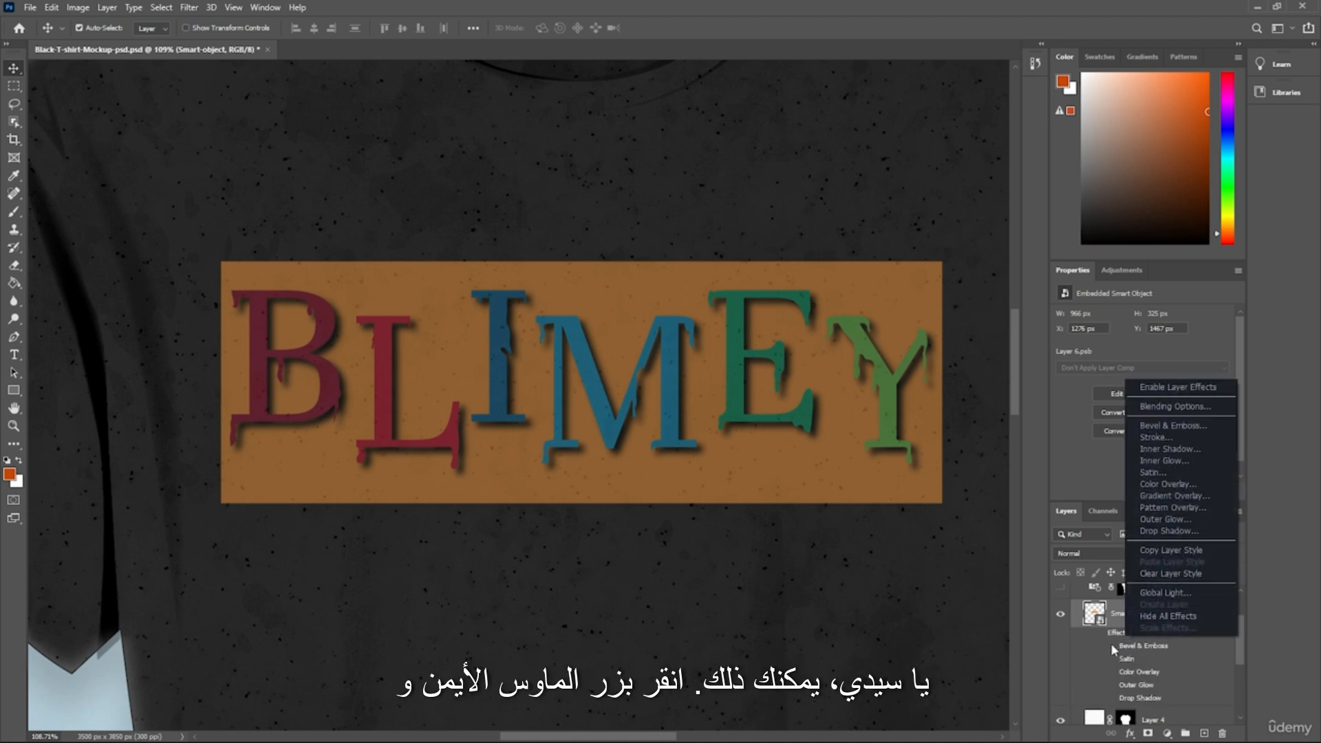
pyautogui.click(1166, 616)
pyautogui.rightClick(1114, 631)
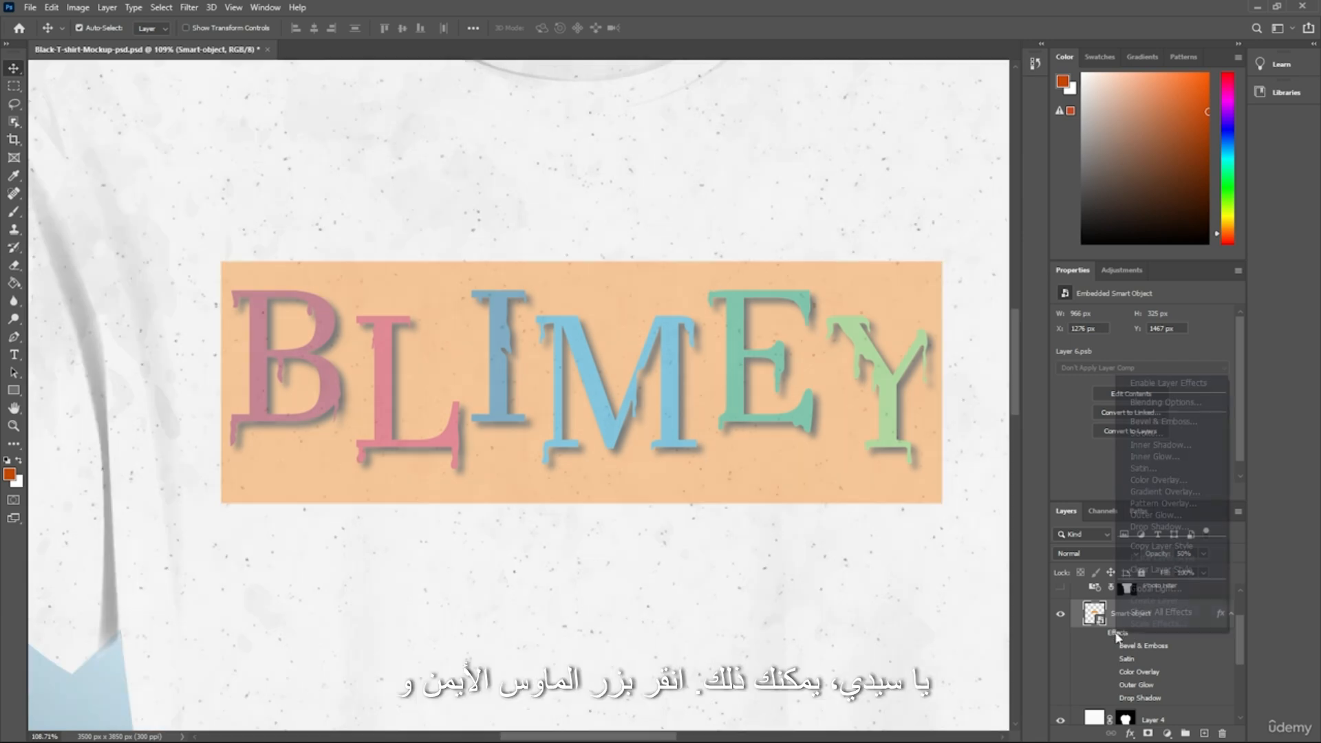
pyautogui.click(853, 542)
# - Examine the BLIMEY print on the white shirt, both in the full mockup and up close
pyautogui.scroll(-5, 851, 504)
pyautogui.scroll(-2, 846, 492)
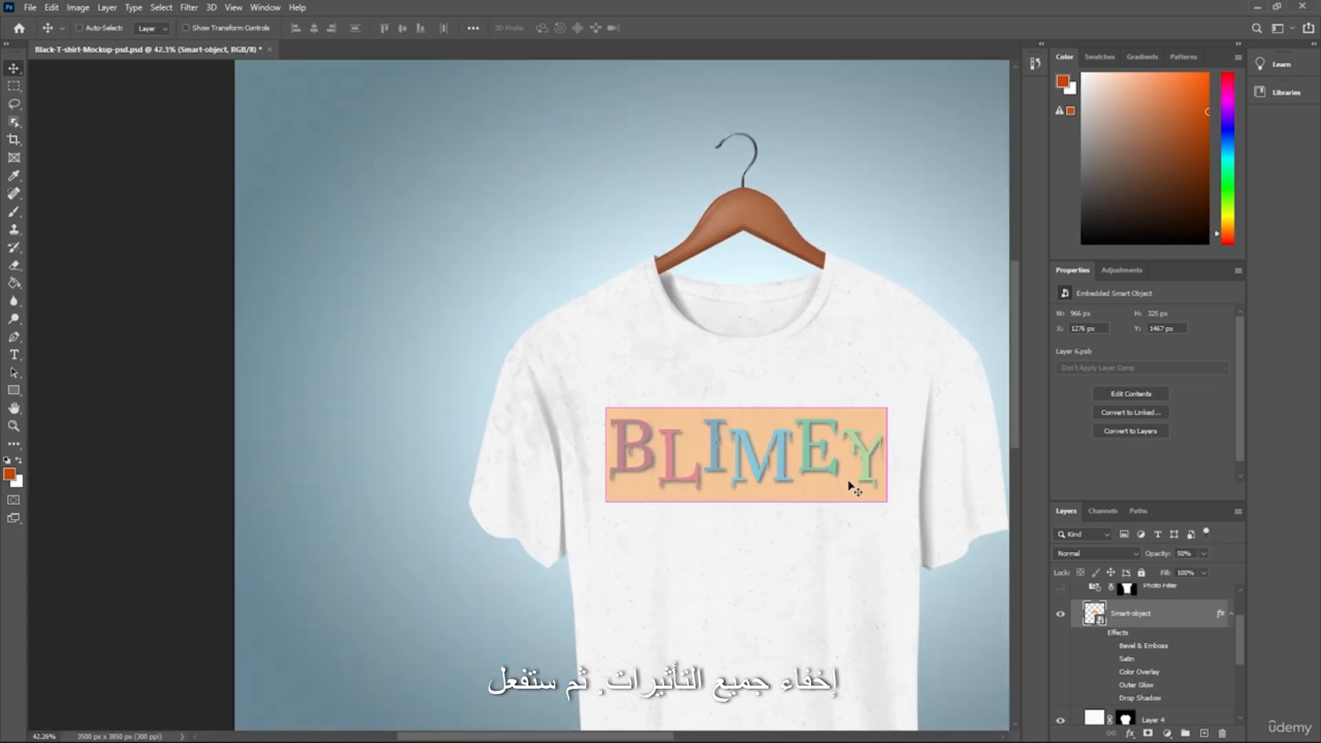
pyautogui.scroll(-4, 854, 490)
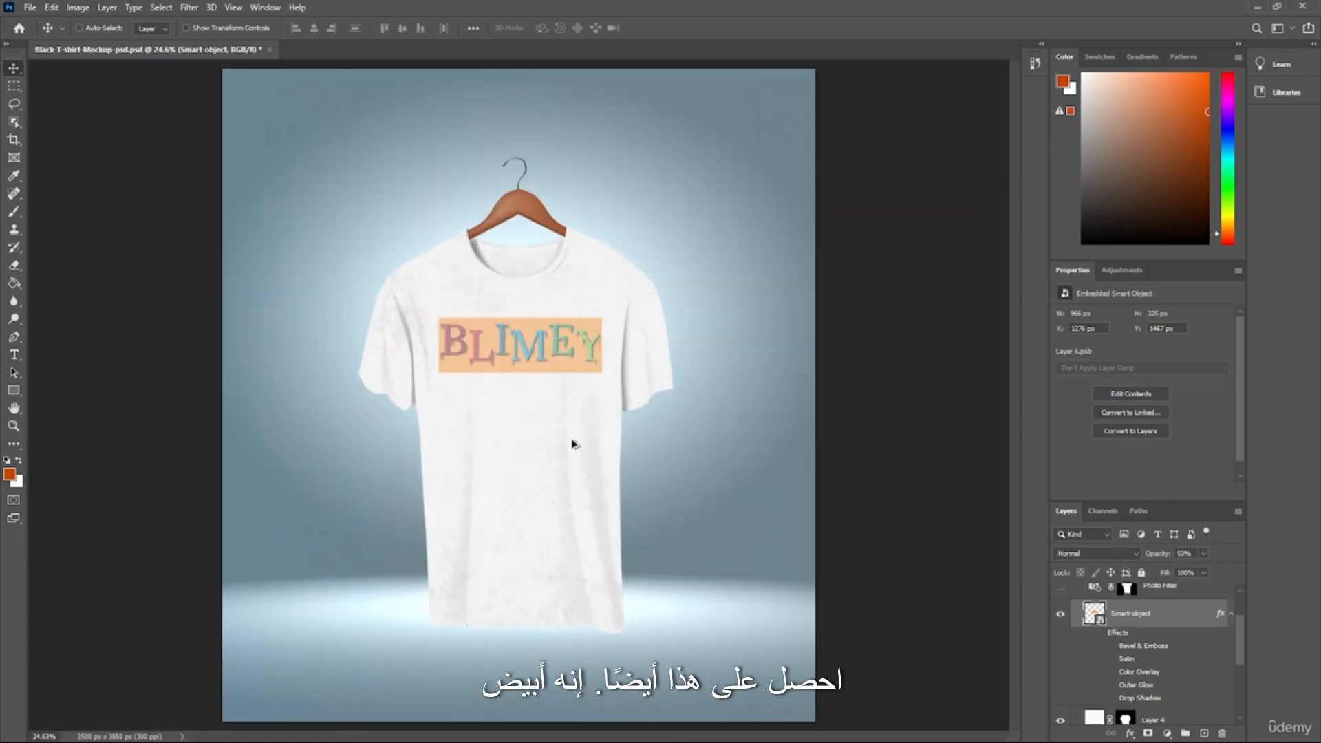
pyautogui.scroll(6, 571, 440)
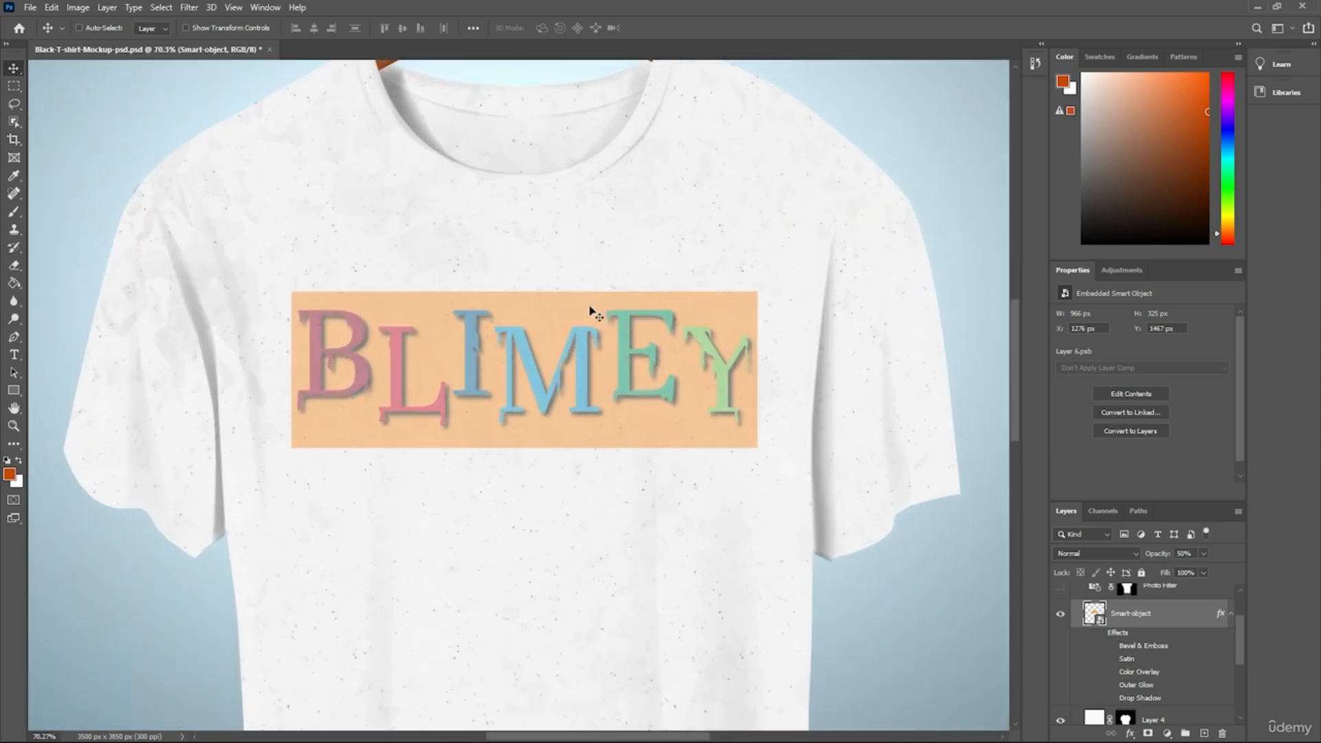
pyautogui.scroll(3, 588, 330)
pyautogui.scroll(-3, 587, 339)
pyautogui.scroll(1, 1044, 510)
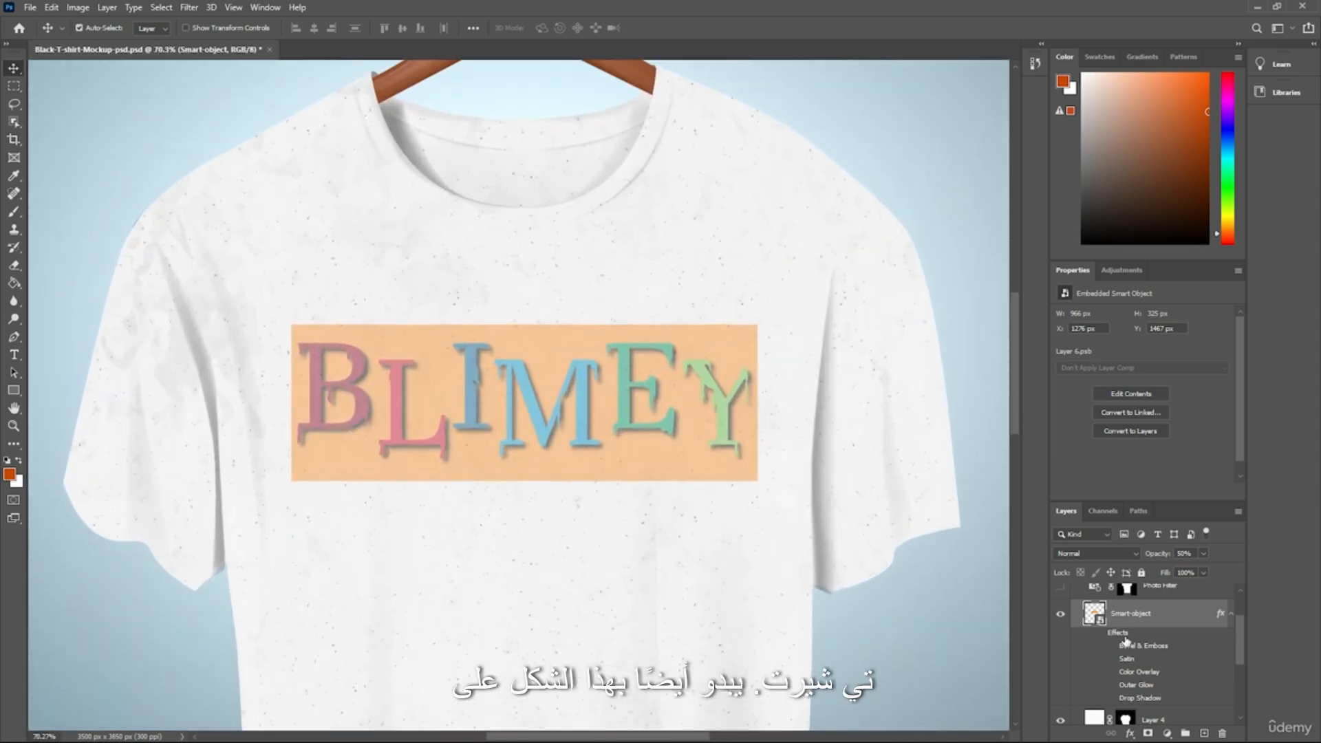
# - Show all layer effects in the mockup again to restore the black shirt
pyautogui.rightClick(1126, 643)
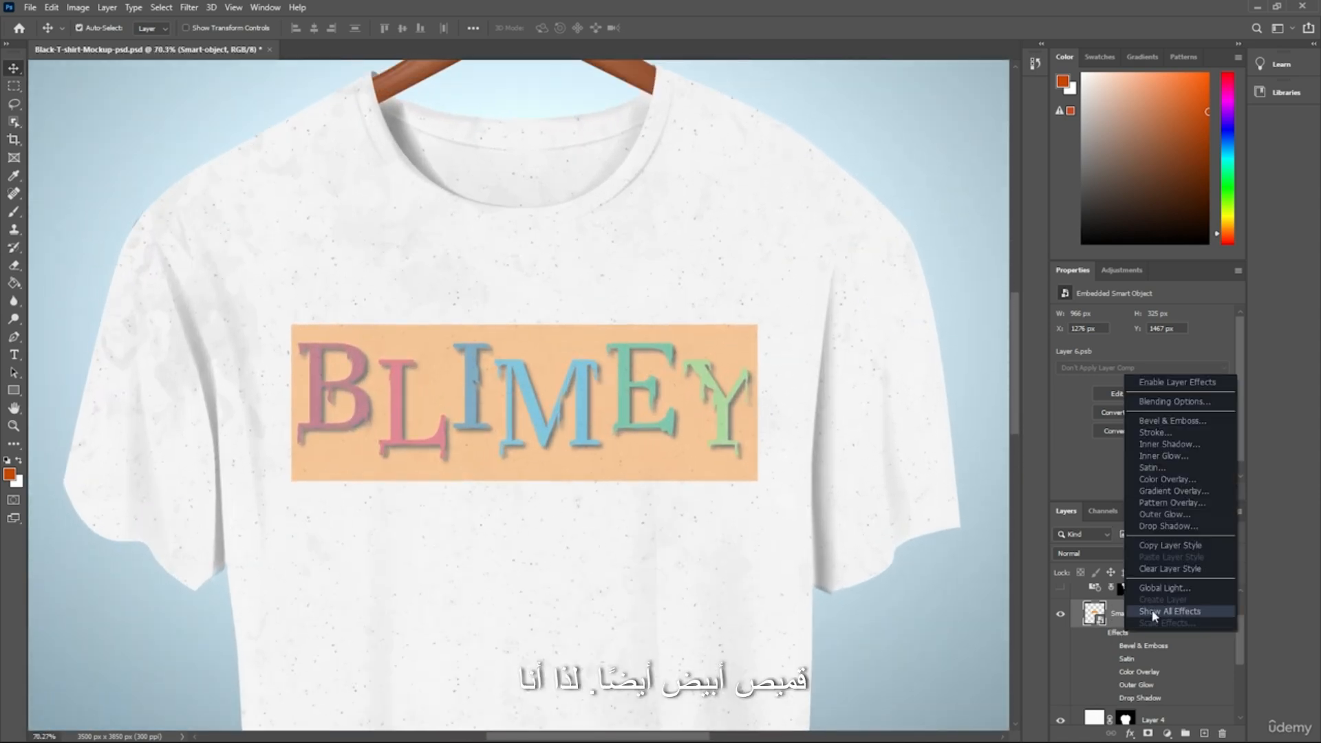
pyautogui.click(1114, 609)
pyautogui.scroll(1, 682, 493)
pyautogui.scroll(-2, 619, 478)
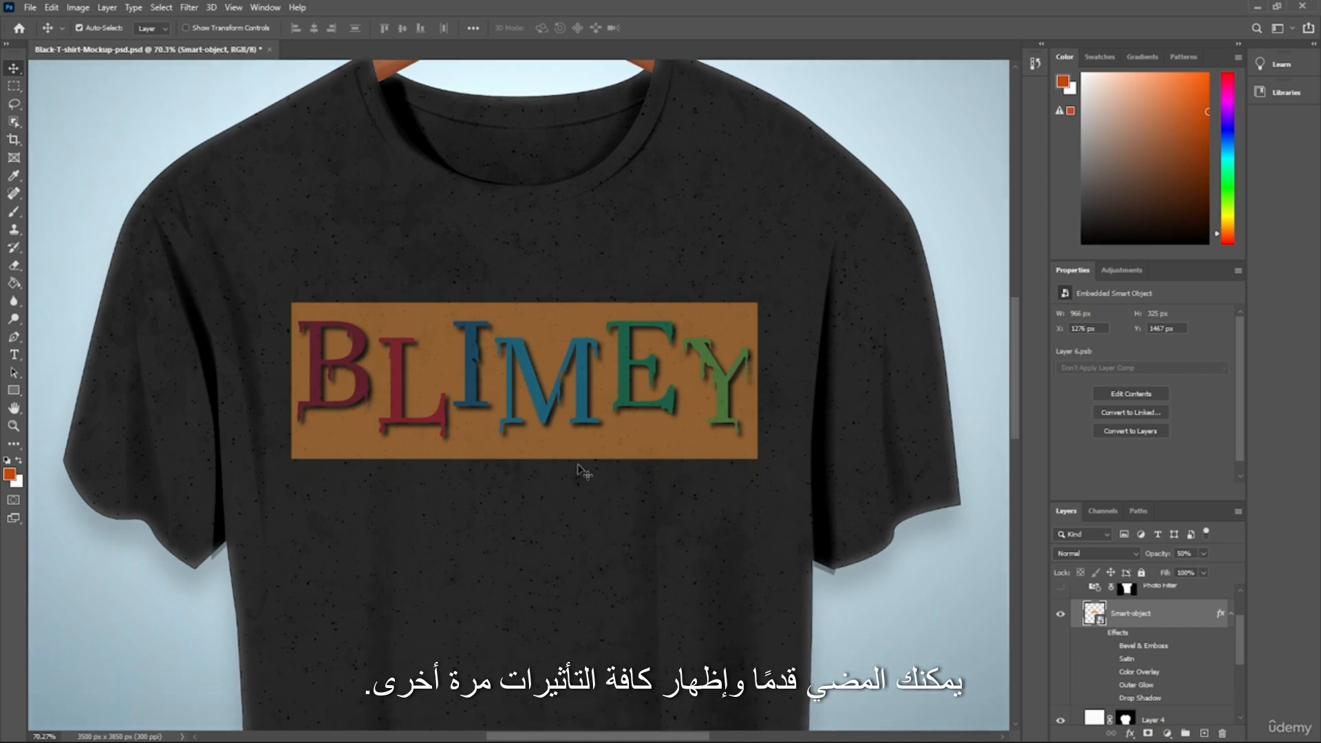
# - Inspect the finished BLIMEY print on the black shirt up close and in the full mockup
pyautogui.scroll(-8, 525, 410)
pyautogui.scroll(-3, 536, 406)
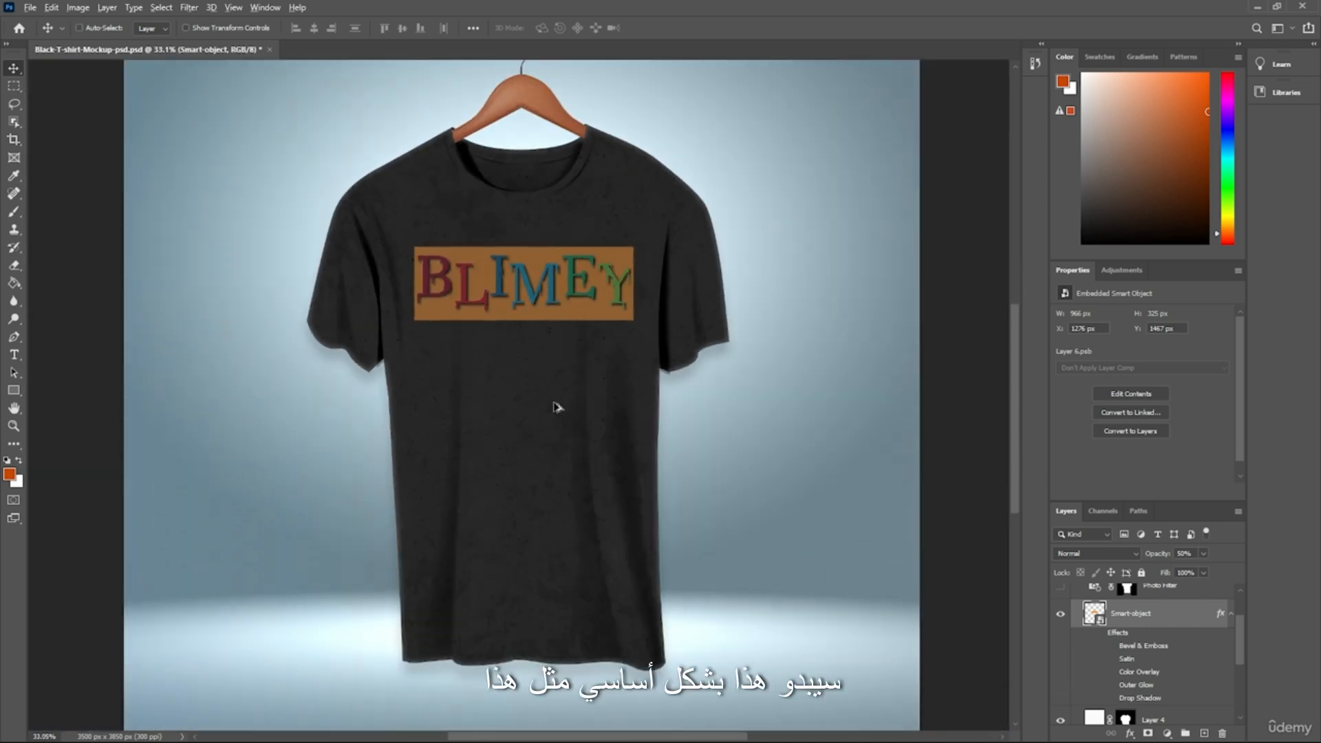
pyautogui.scroll(6, 583, 330)
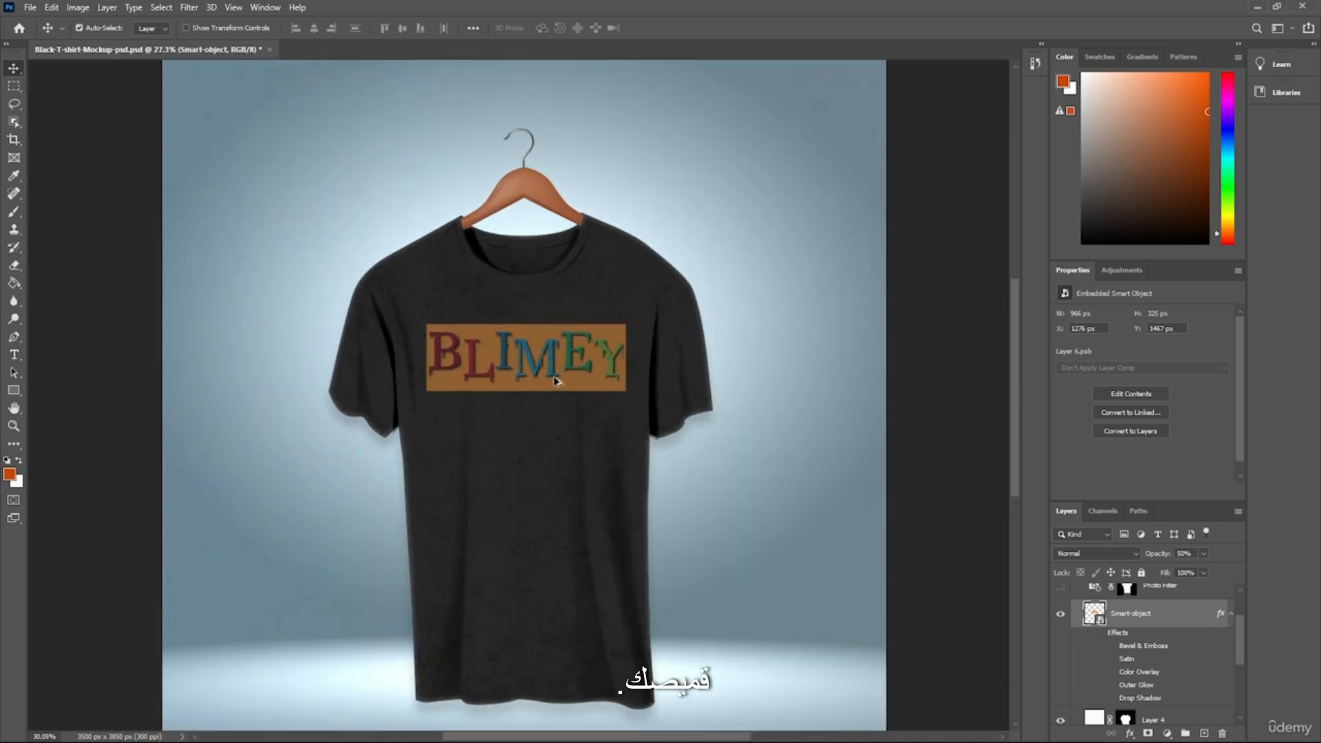
pyautogui.scroll(3, 530, 413)
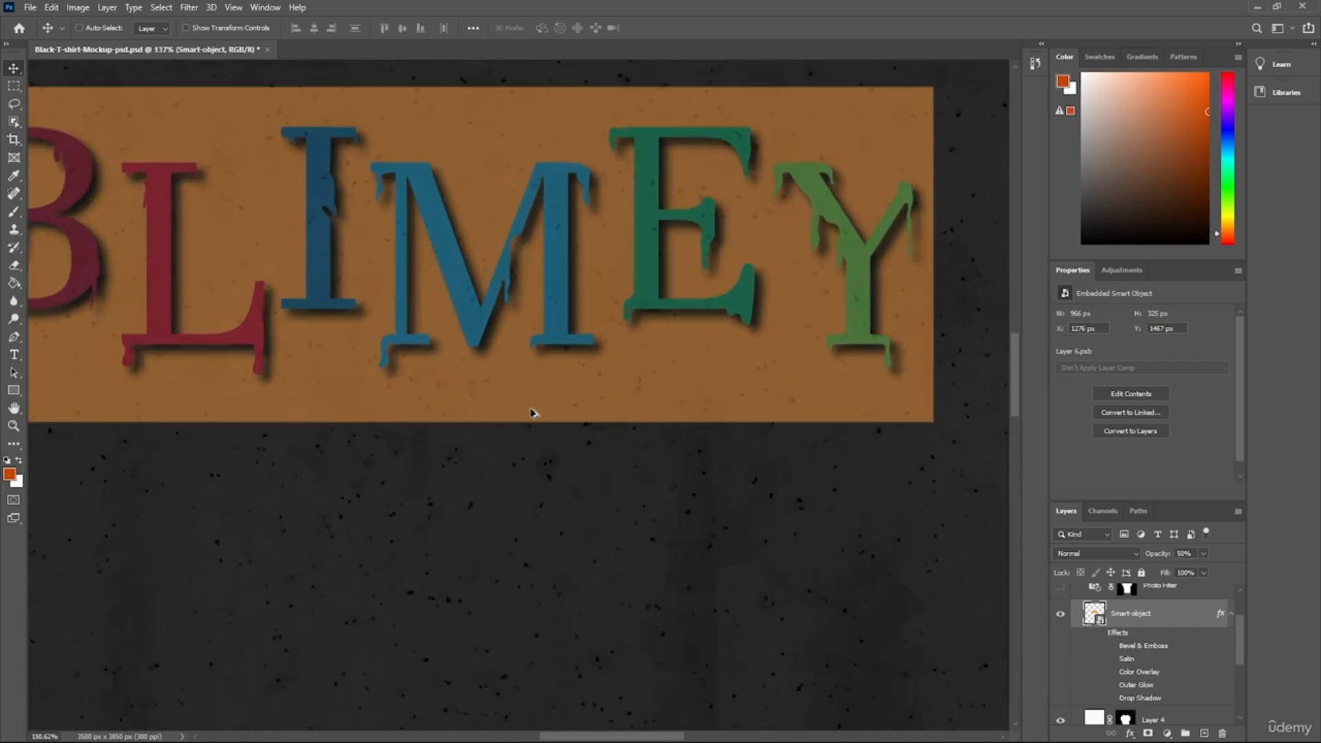
pyautogui.scroll(-6, 835, 406)
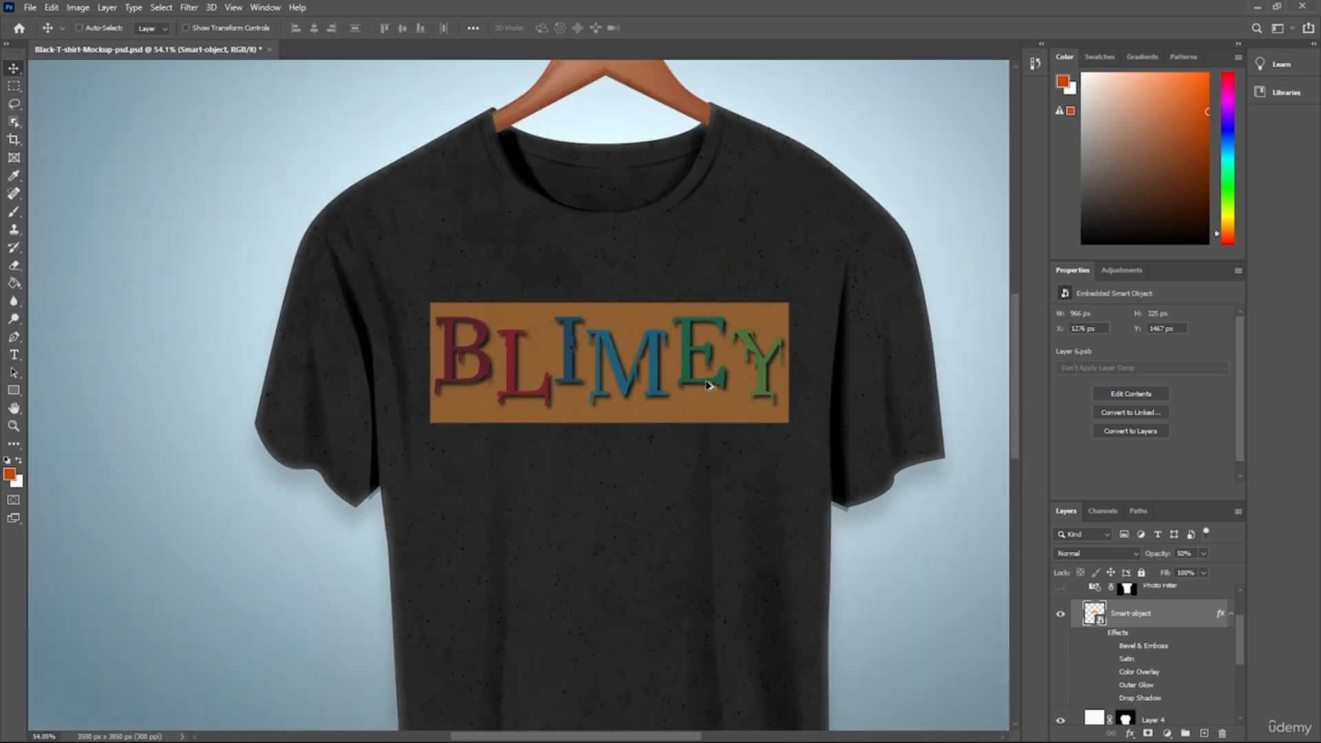
pyautogui.scroll(-1, 706, 385)
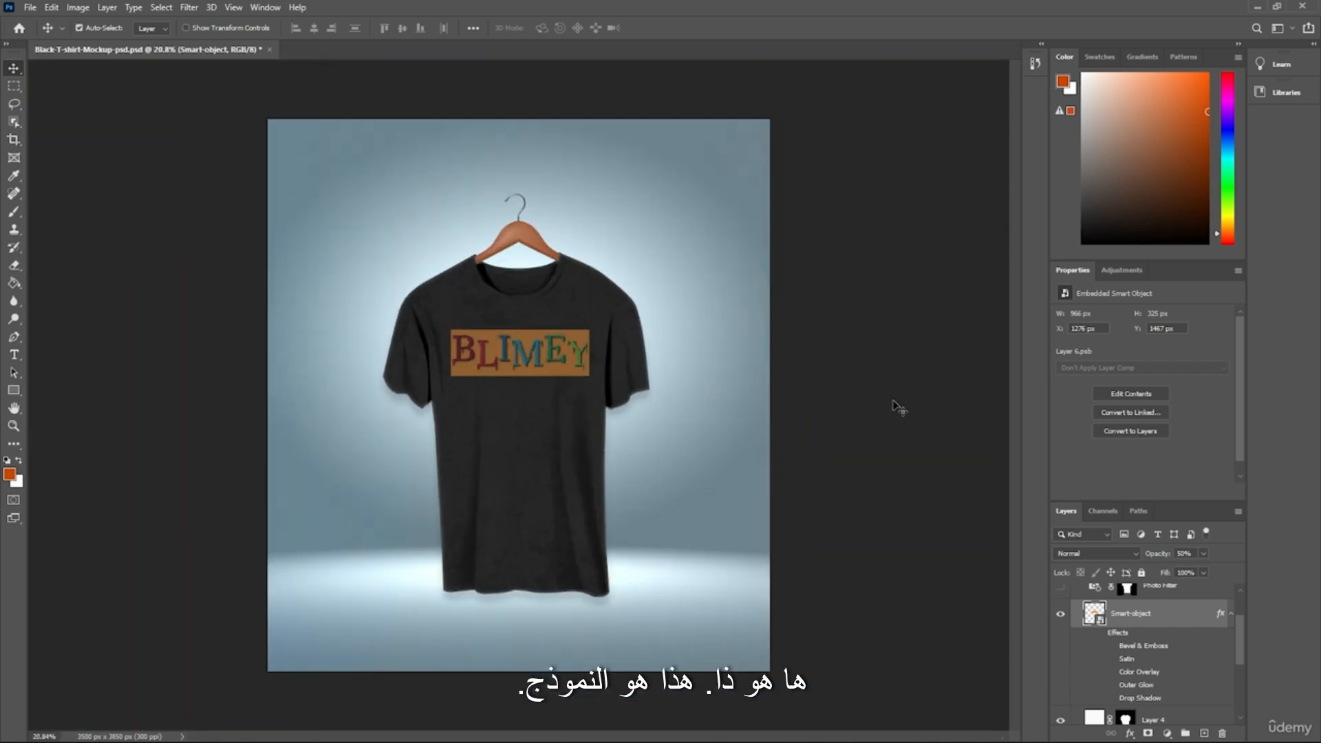